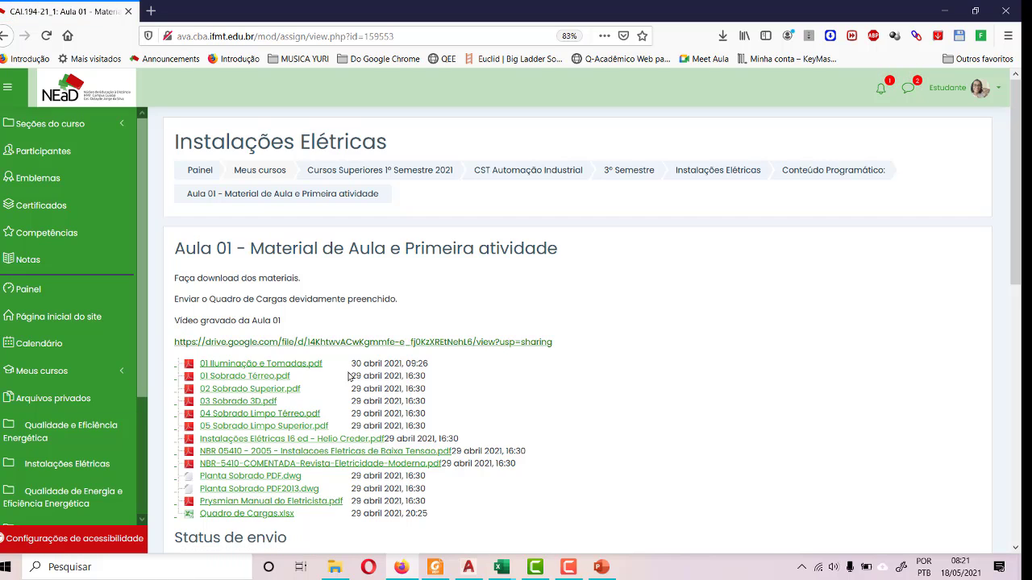
- Open the recorded Aula 01 class video, close it, and look over the lesson's downloadable materials
click(450, 343)
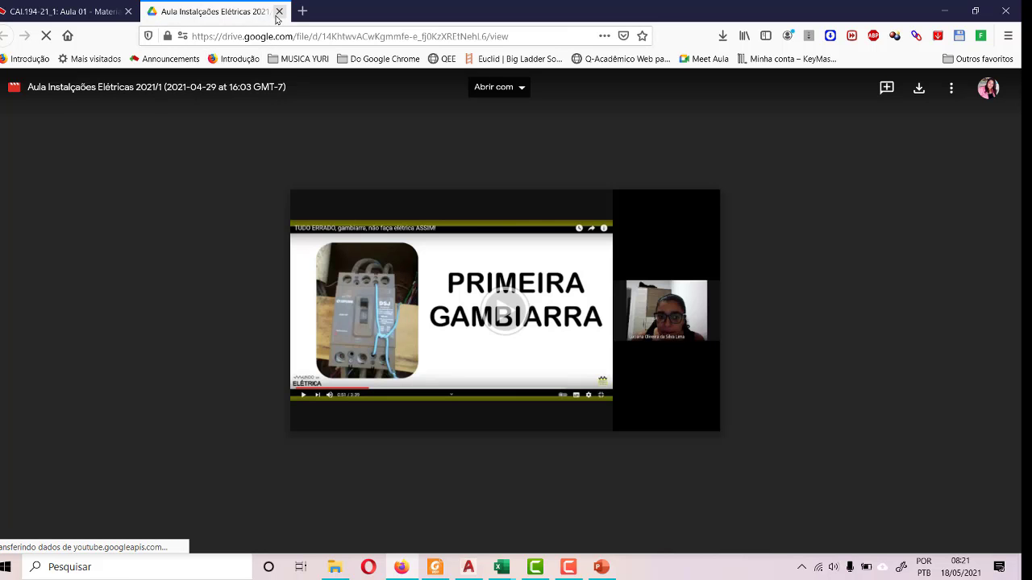
click(279, 11)
scroll(373, 365, down, 4)
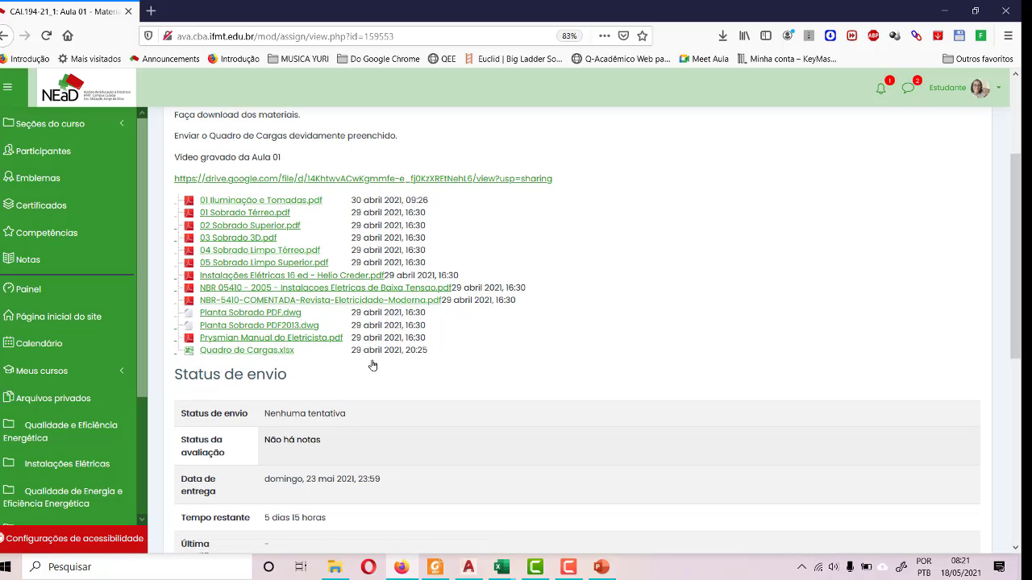
scroll(372, 365, up, 1)
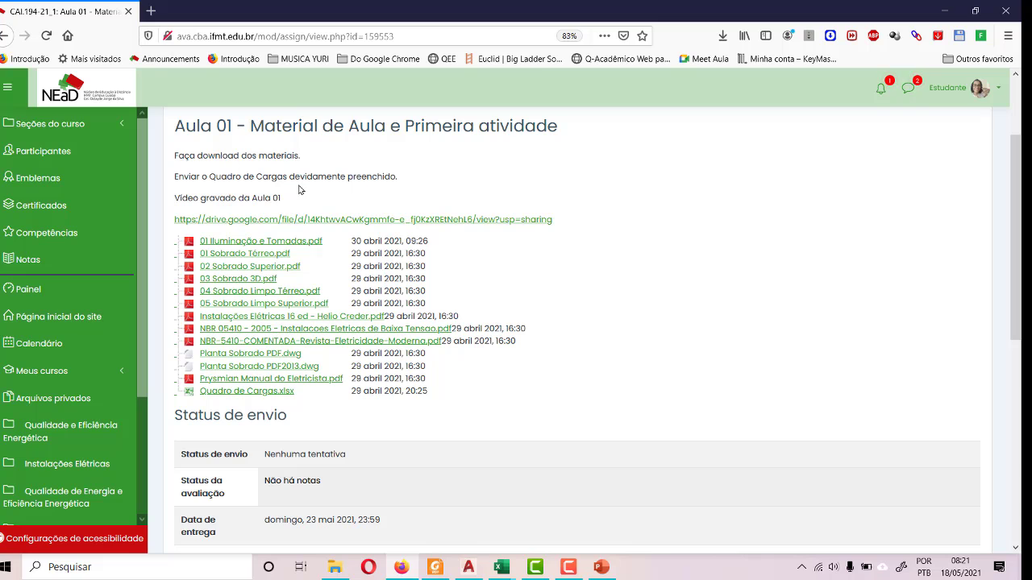
- Switch to the Quadro de Cargas.xlsx workbook in Excel and display the QUADRO DE CARGAS sheet
click(537, 573)
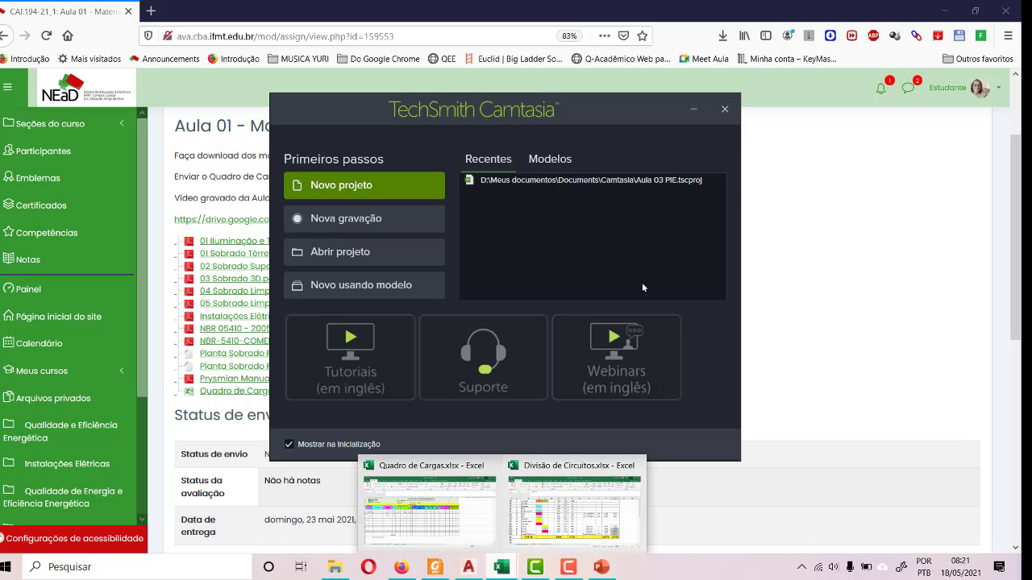
click(687, 114)
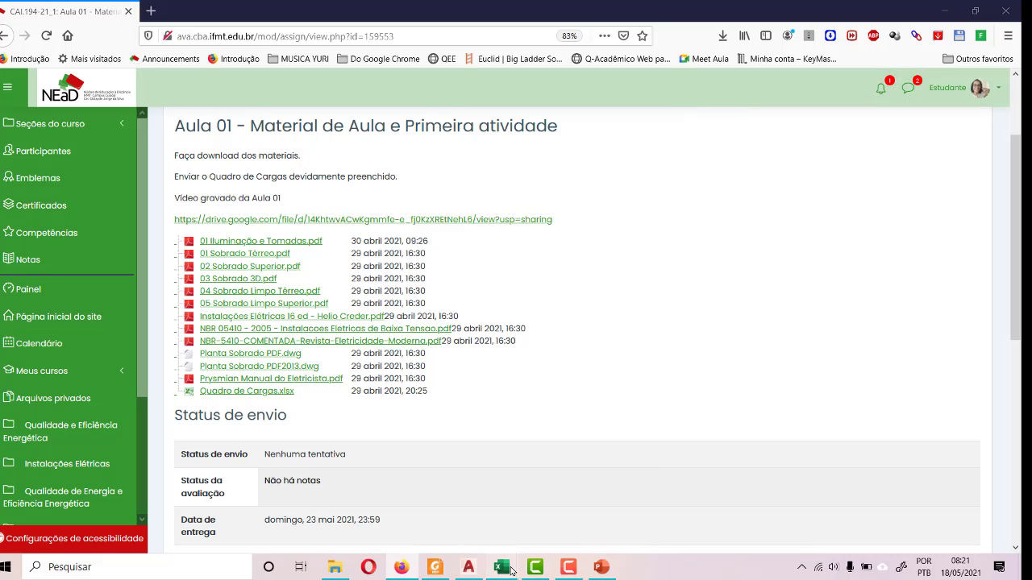
mouse_move(501, 566)
click(435, 512)
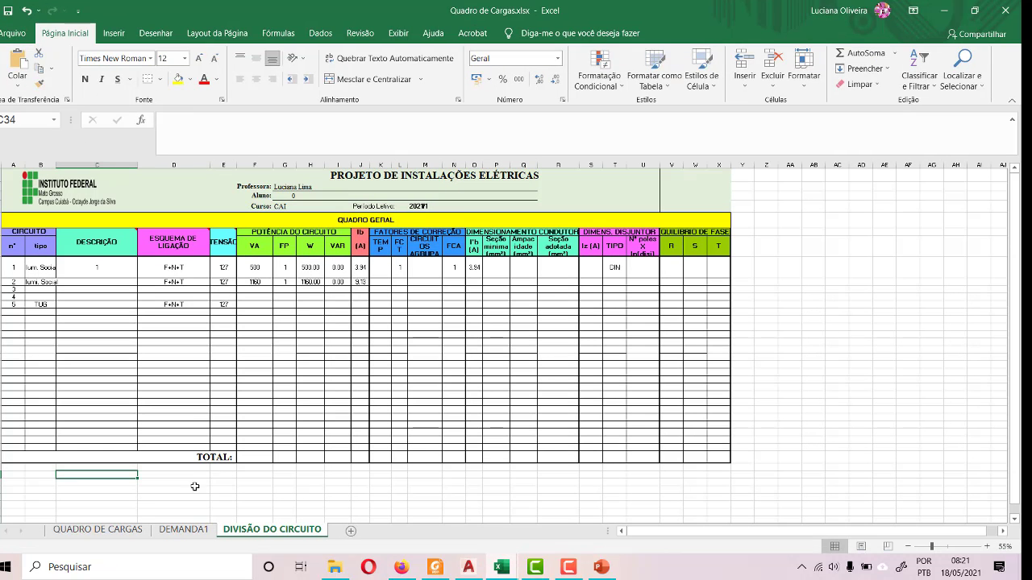
click(109, 532)
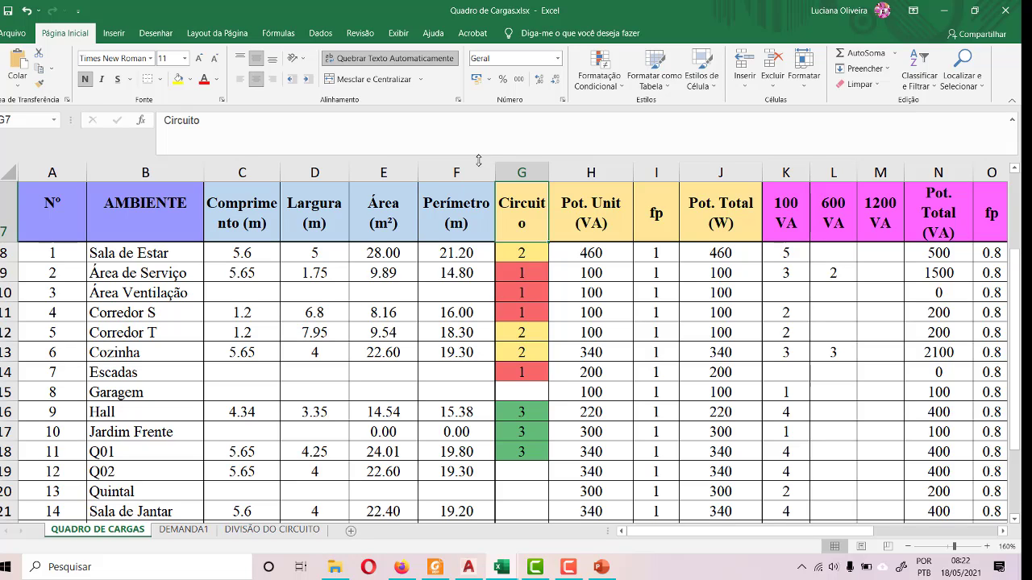
- Review the load table from its header to the TOTAL row and save the workbook
scroll(384, 306, up, 2)
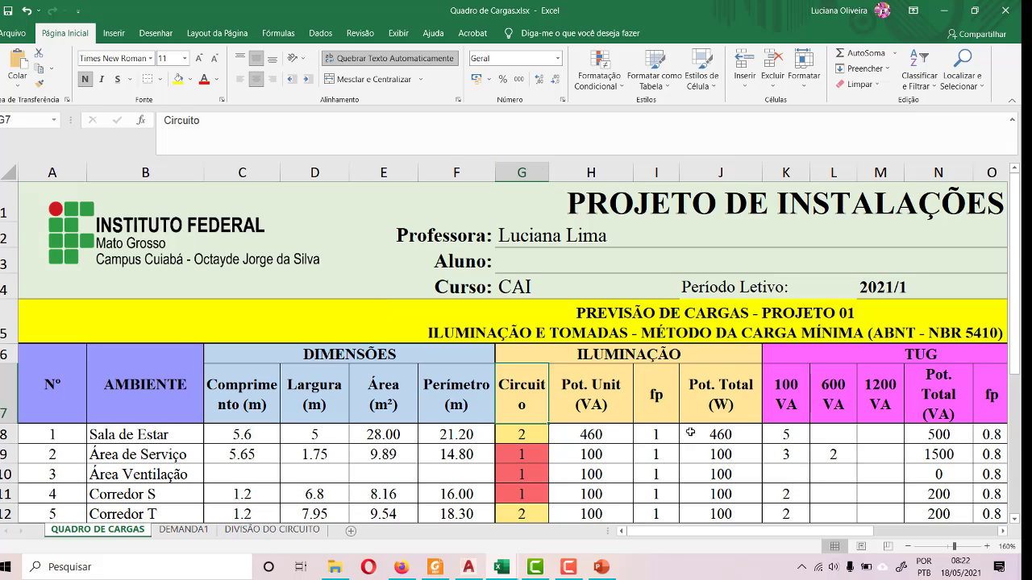
drag(854, 532, 545, 512)
scroll(131, 294, down, 1)
scroll(185, 298, up, 1)
scroll(235, 304, down, 4)
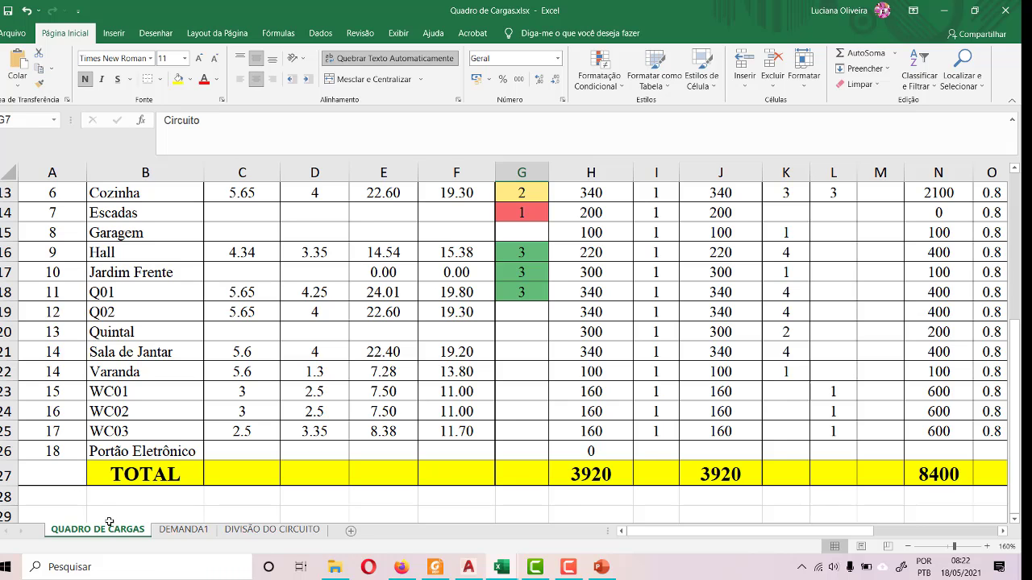
click(7, 12)
- Return to the Aula 01 assignment page in Firefox and start a new submission
click(400, 566)
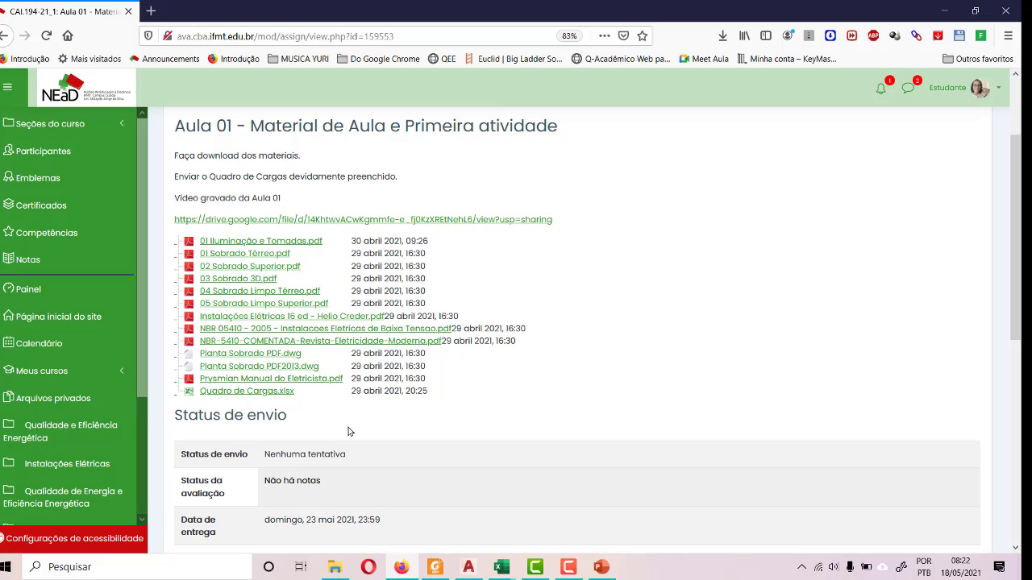
scroll(348, 431, down, 5)
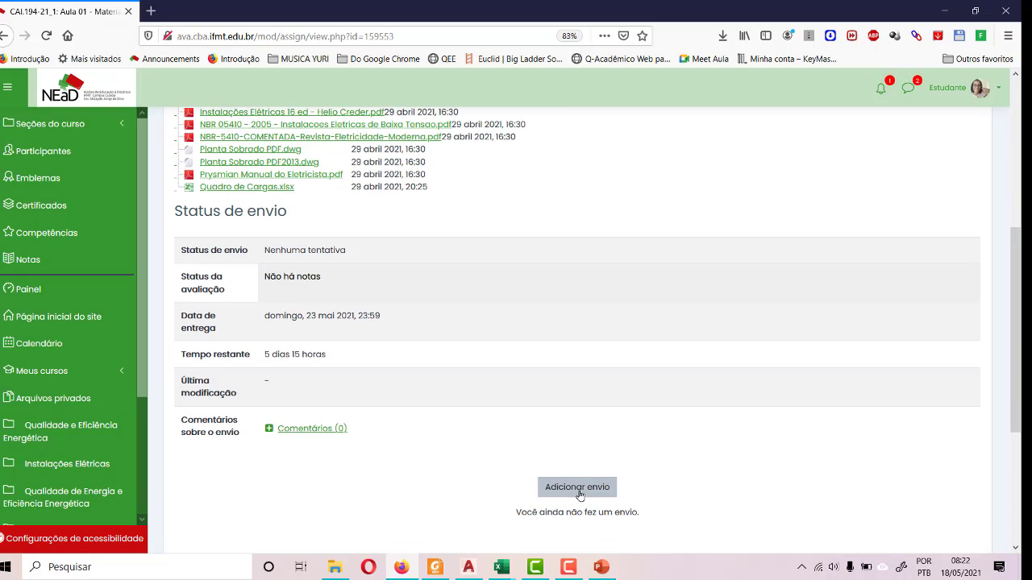
click(577, 489)
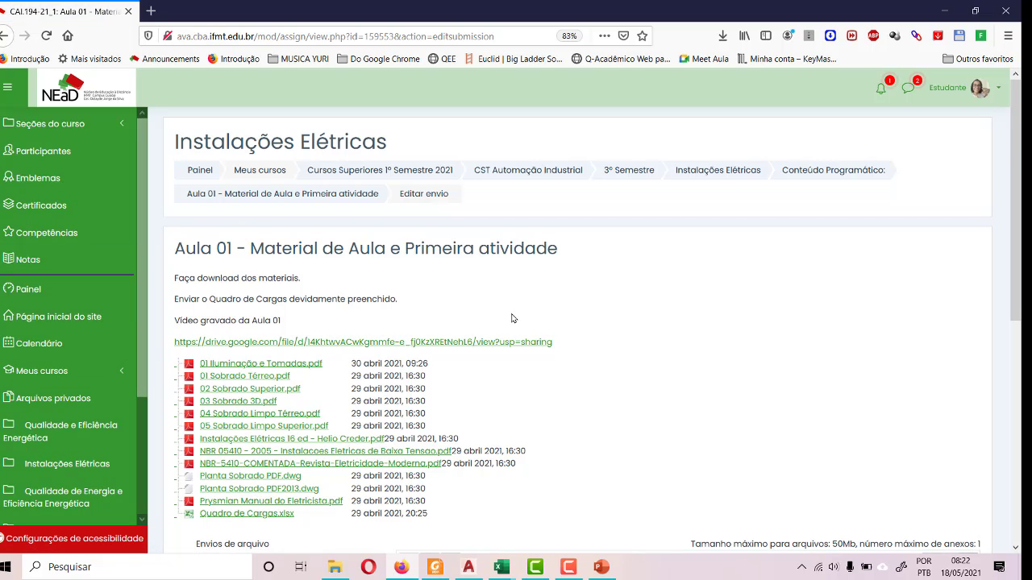
scroll(565, 425, down, 5)
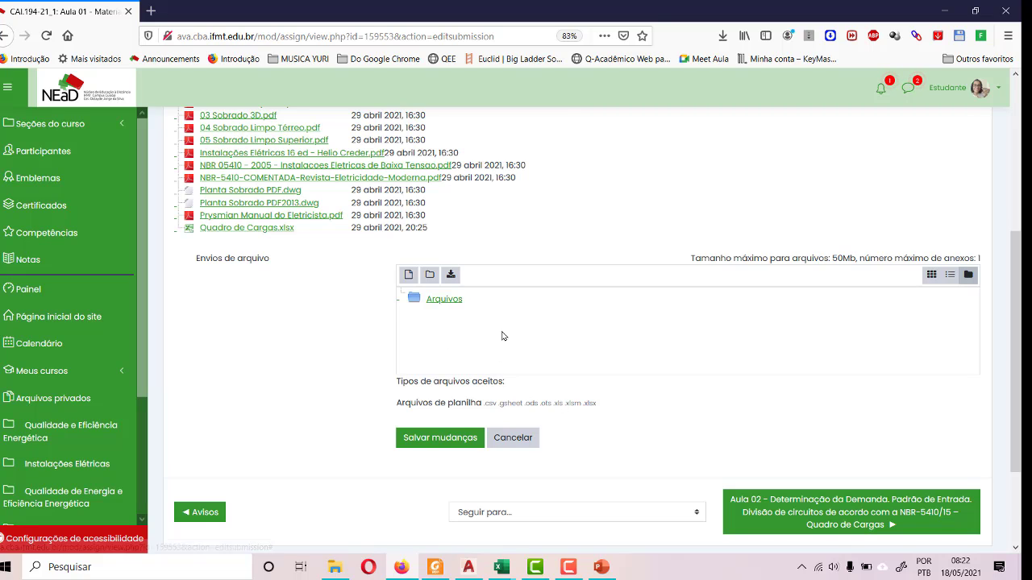
- Attach Divisão de Circuitos.xlsx from the Aula 03 folder to the submission and save the changes
click(337, 566)
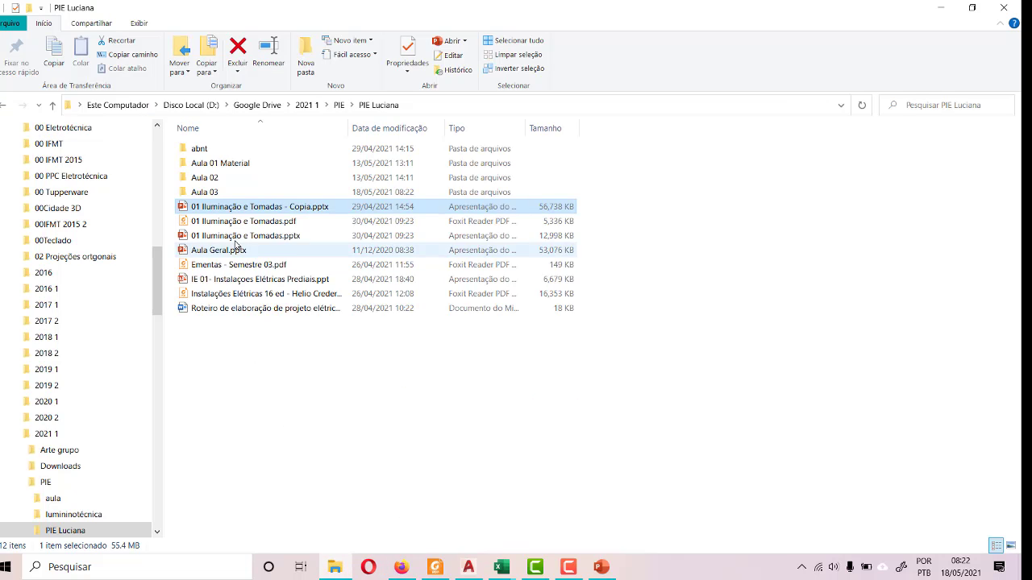
double_click(209, 192)
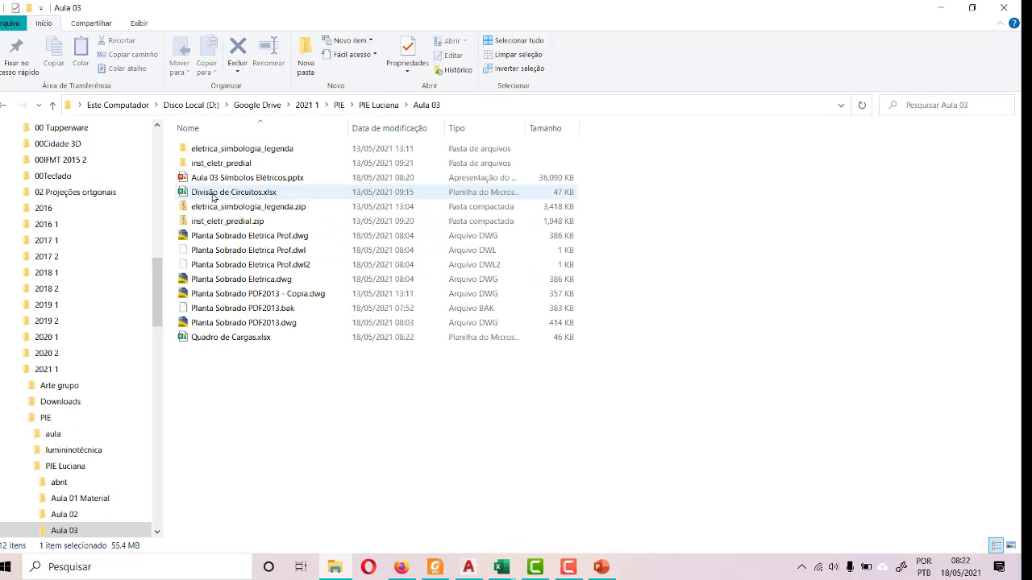
drag(235, 199, 524, 343)
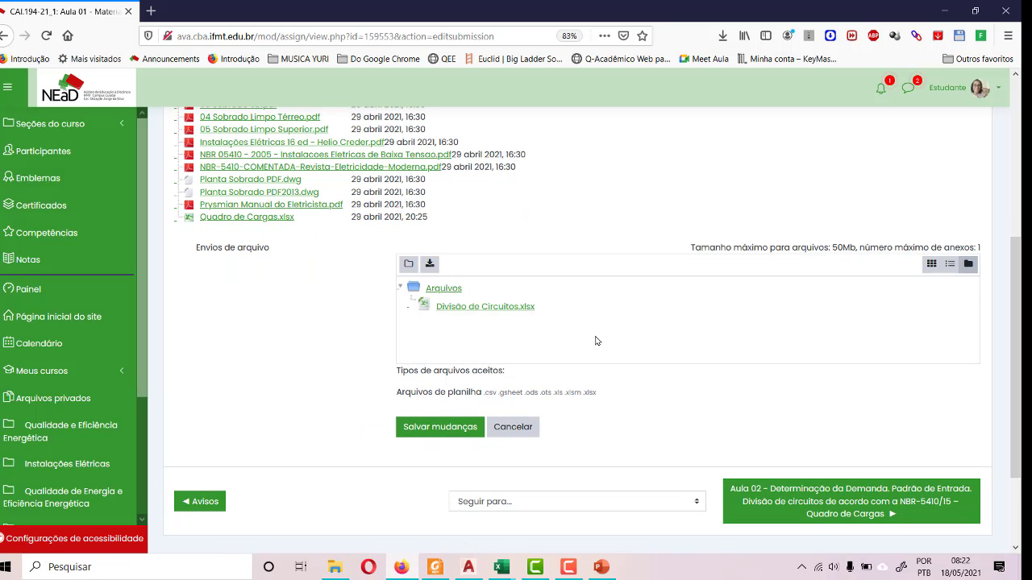
click(452, 429)
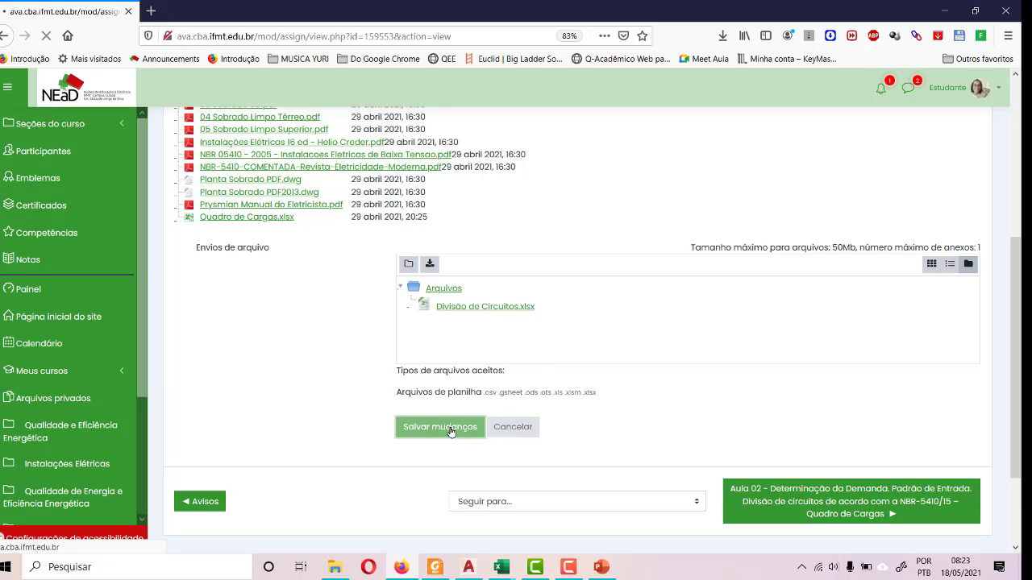
- Check the submission status and view the lesson list in the course's Conteúdo Programático section
scroll(529, 395, down, 5)
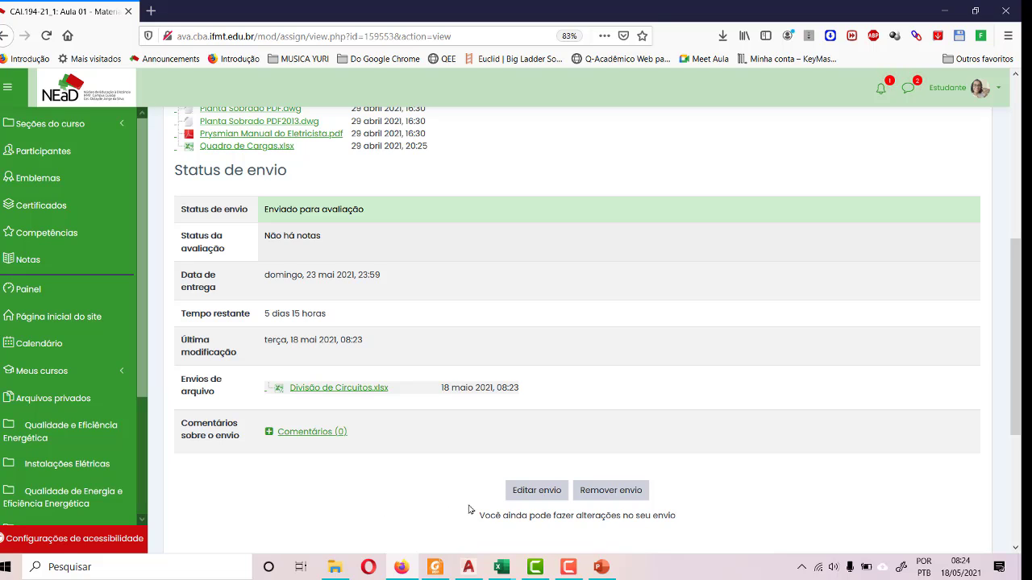
scroll(379, 232, up, 5)
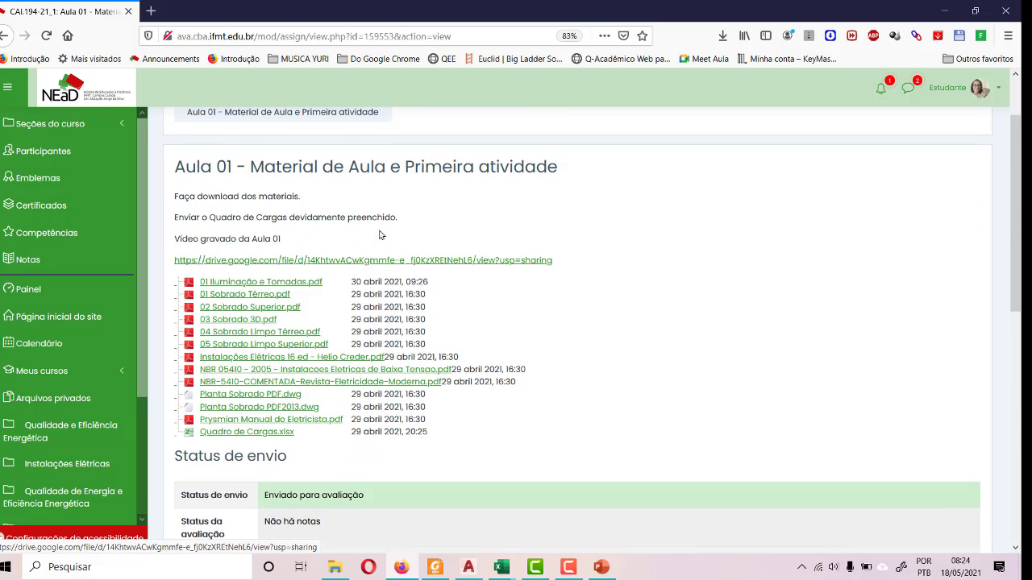
scroll(380, 235, up, 2)
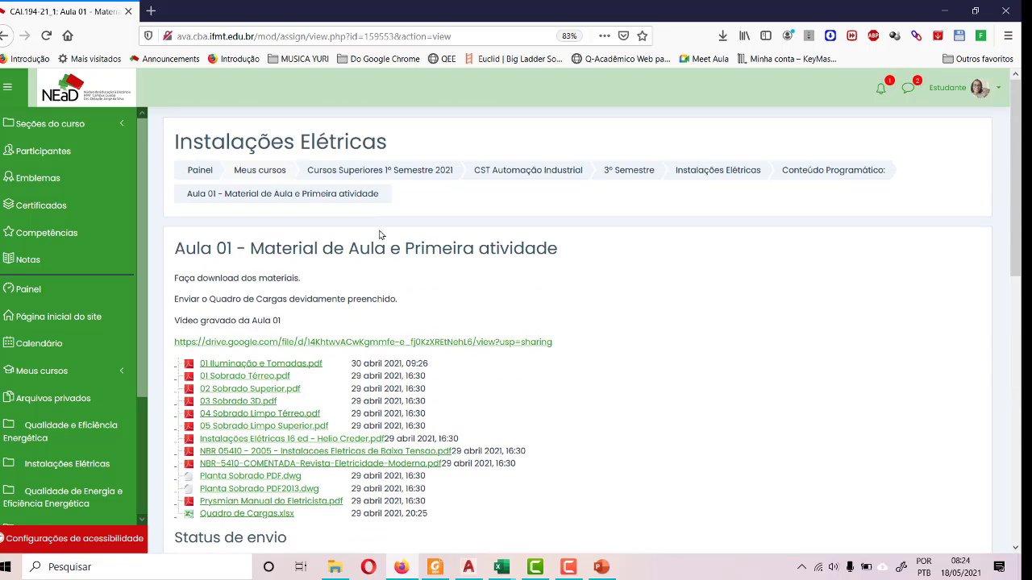
click(810, 174)
scroll(628, 298, down, 4)
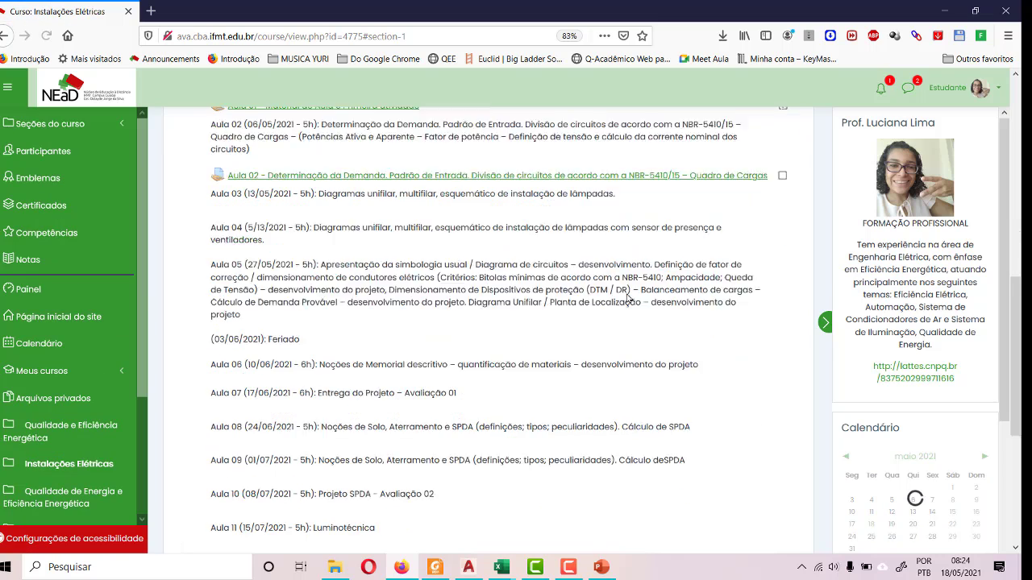
scroll(623, 299, up, 3)
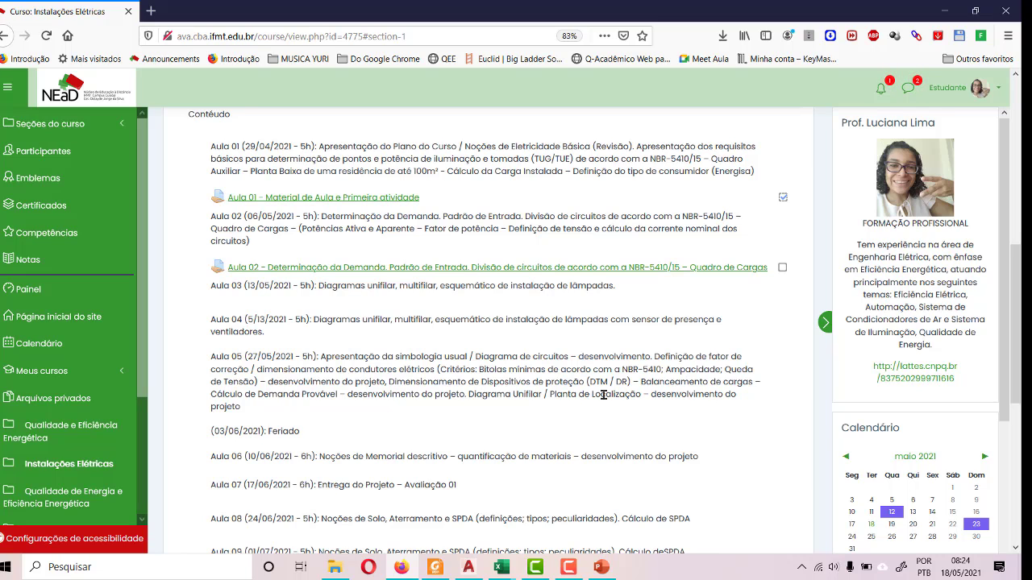
- Switch to the Aula 03 Símbolos Elétricos.pptx presentation in PowerPoint and start its slide show from the first slide
click(600, 567)
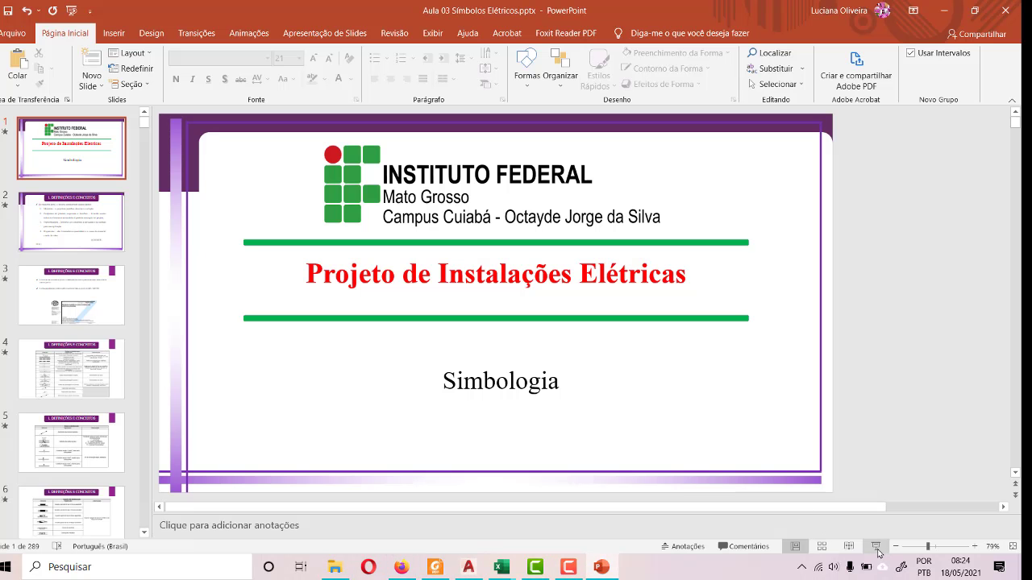
key(F5)
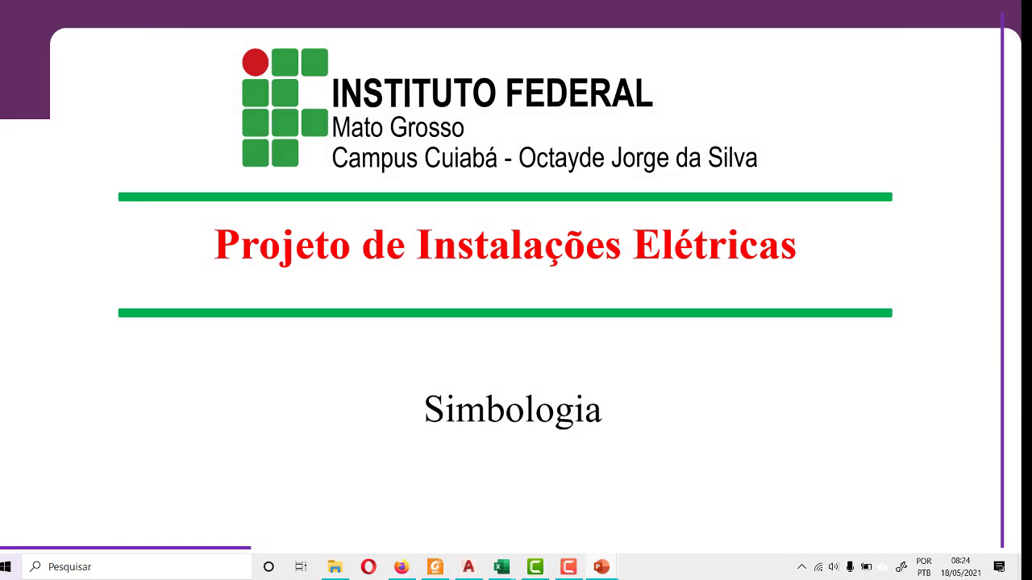
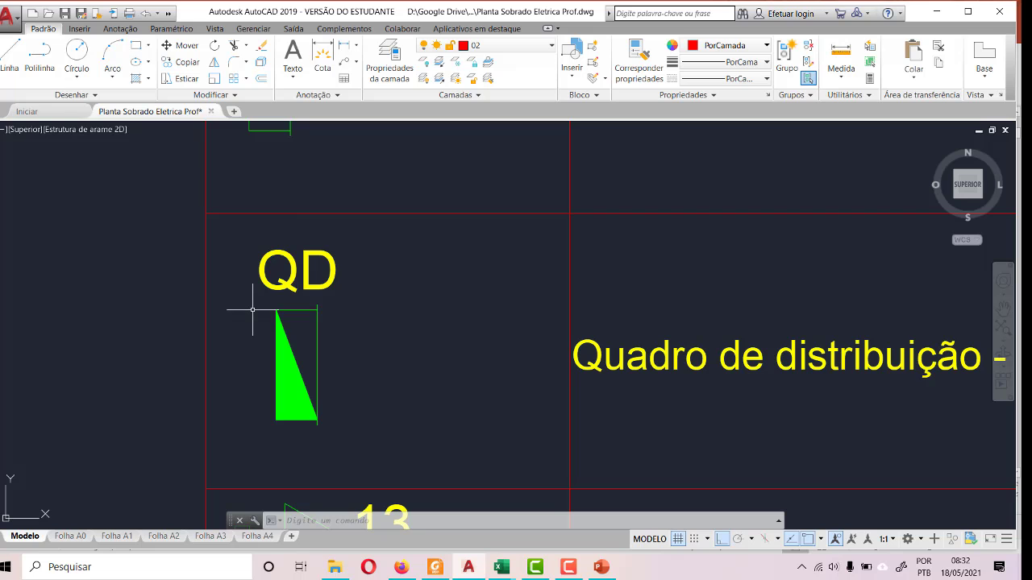
- Examine the electrical symbols legend from the distribution board to the conductors, and look over the two floor plans
scroll(341, 337, down, 3)
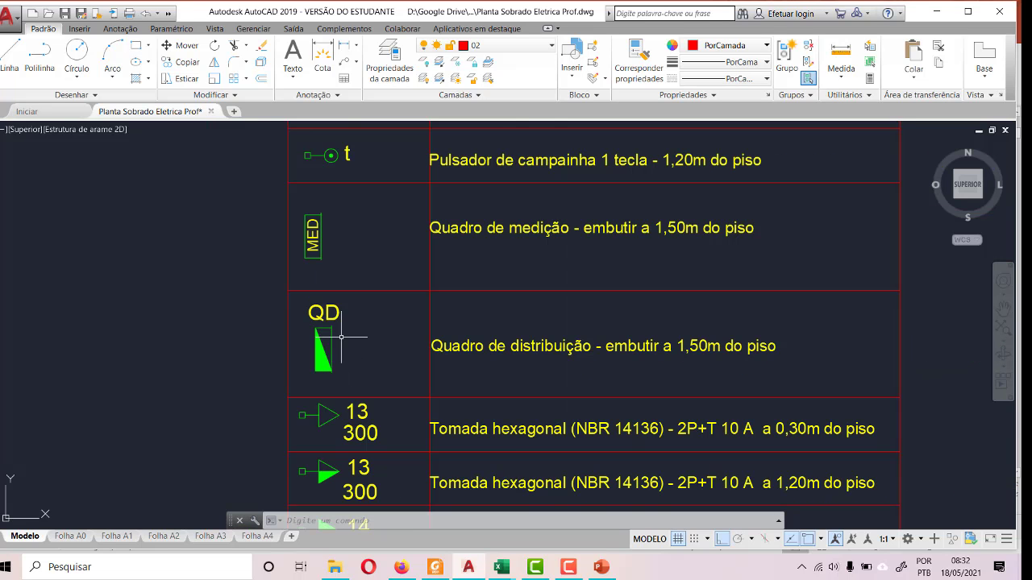
scroll(369, 351, down, 2)
scroll(357, 474, down, 3)
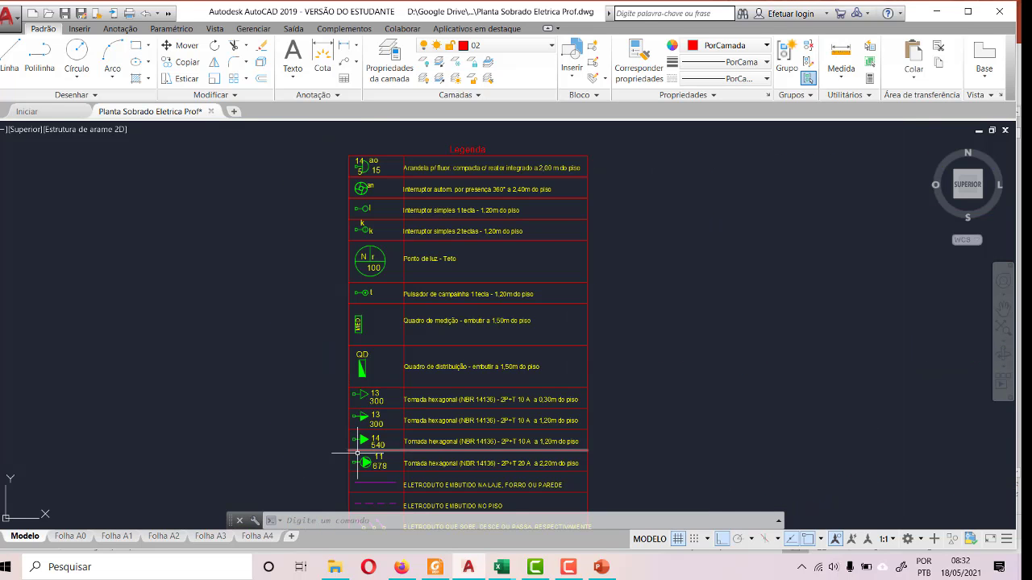
scroll(365, 454, up, 5)
scroll(391, 388, down, 3)
scroll(393, 422, up, 5)
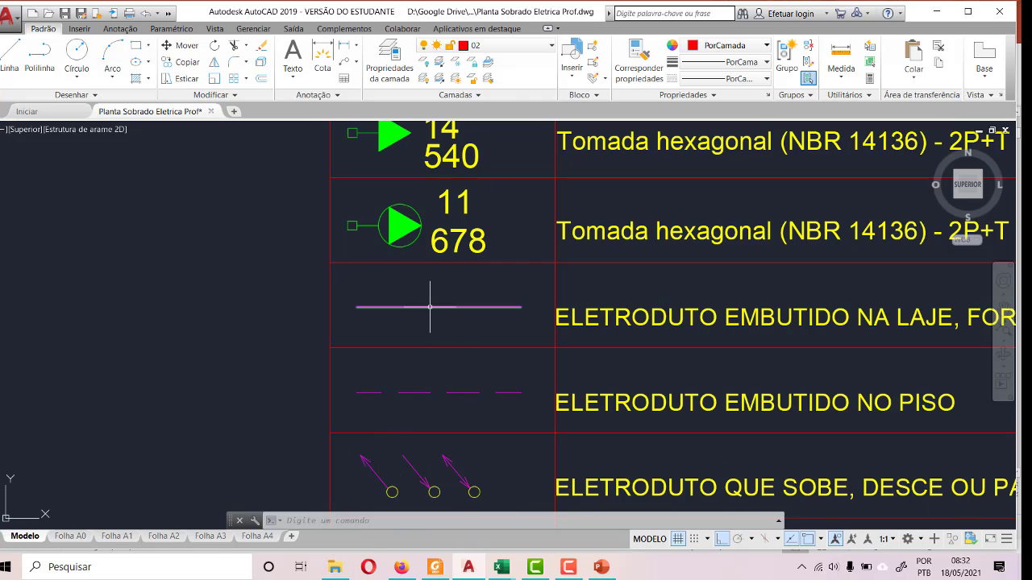
scroll(430, 307, down, 4)
scroll(410, 471, up, 4)
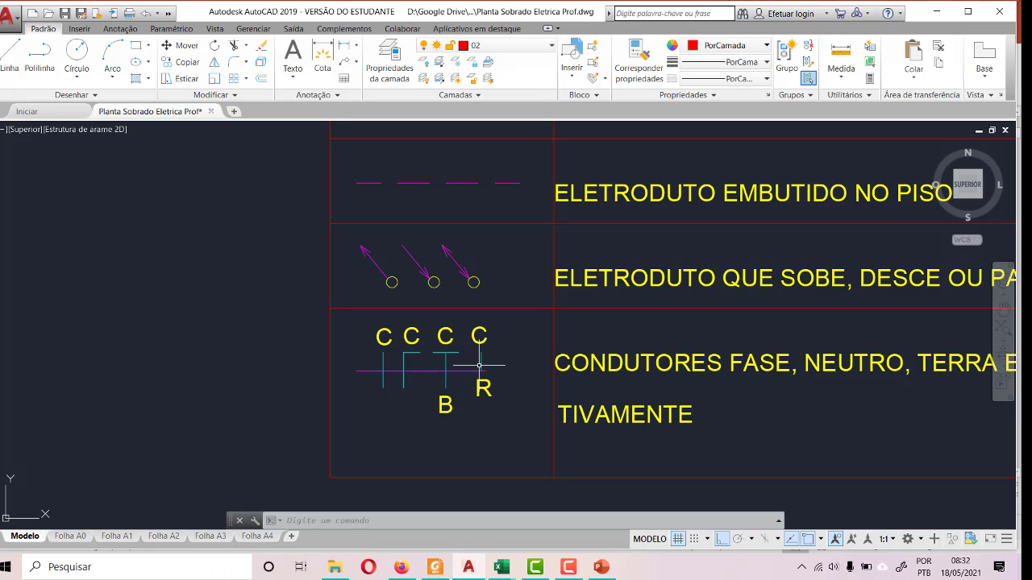
scroll(369, 376, down, 3)
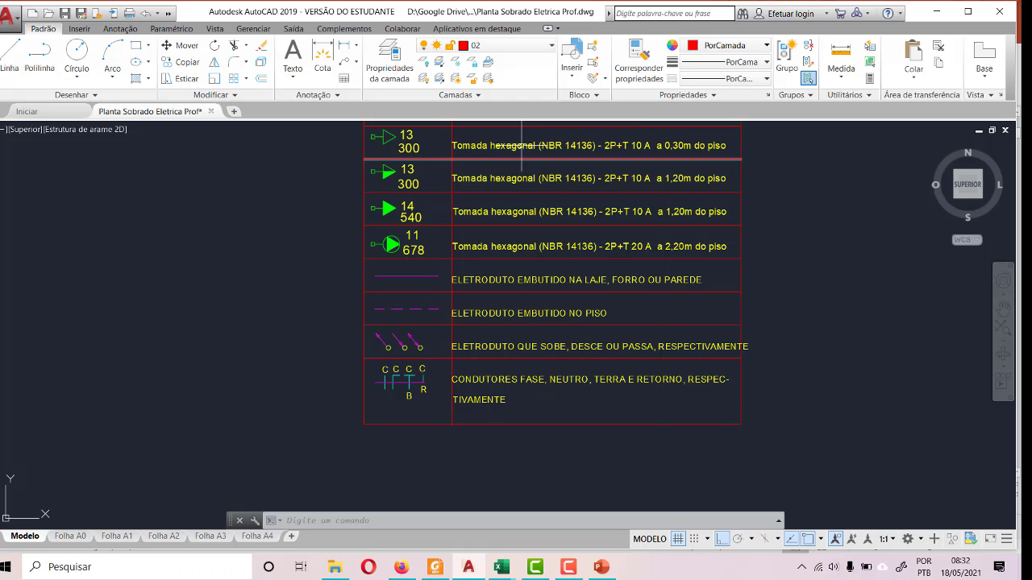
scroll(657, 379, down, 3)
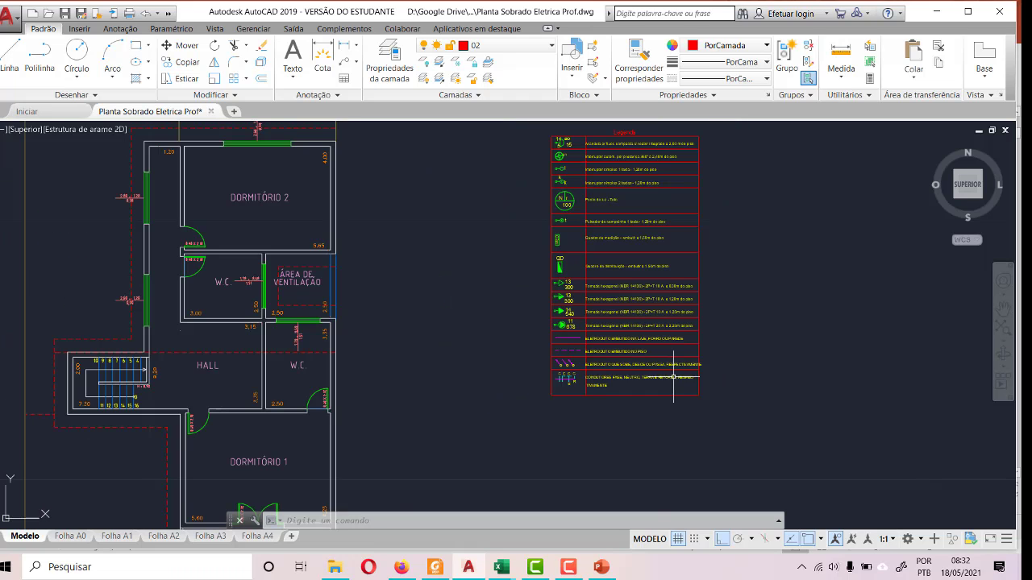
scroll(674, 373, down, 2)
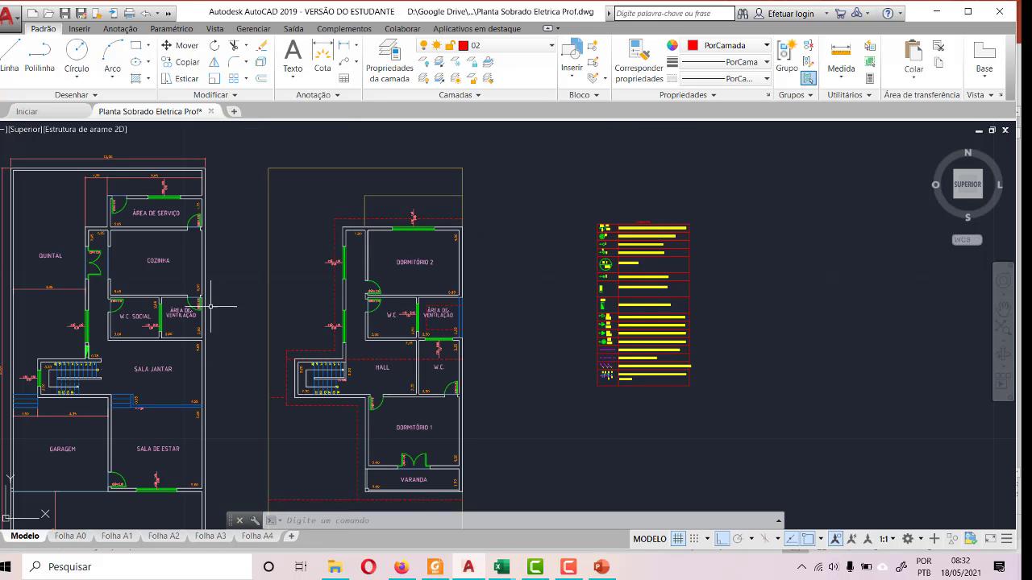
middle_drag(230, 315, 505, 283)
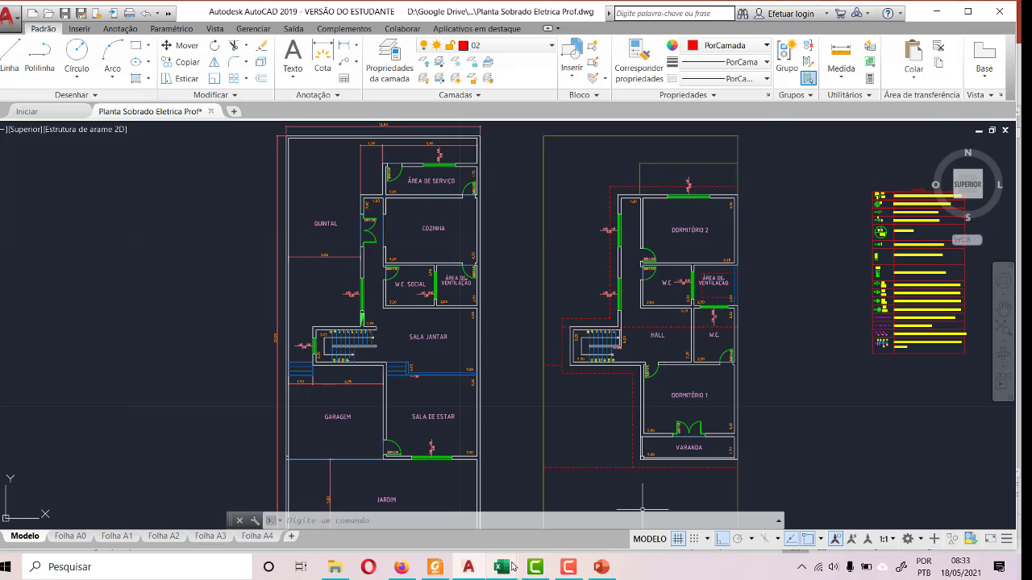
- Switch to Quadro de Cargas.xlsx in Excel, close the workbook, and minimize the Camtasia start window
mouse_move(509, 567)
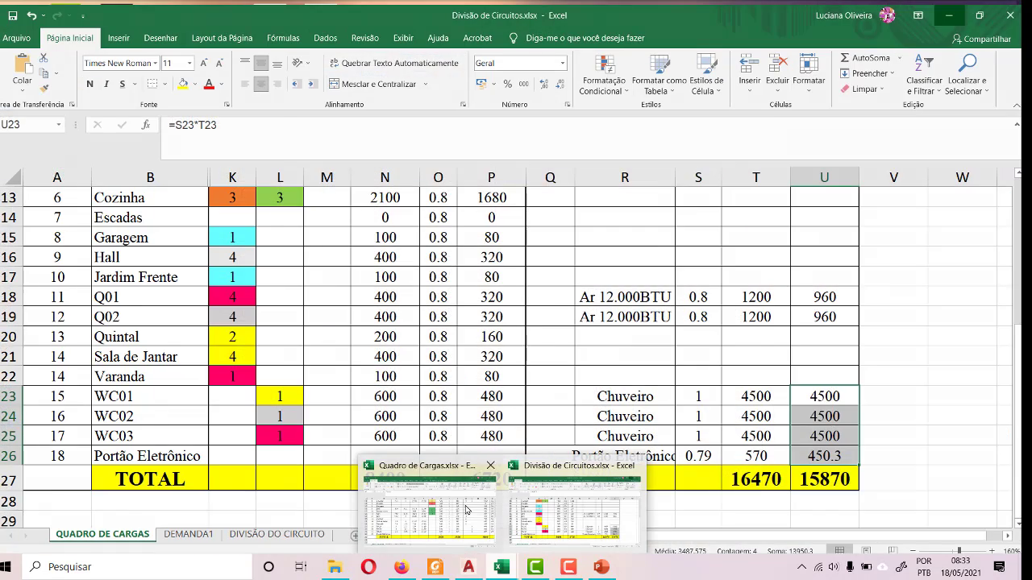
click(460, 510)
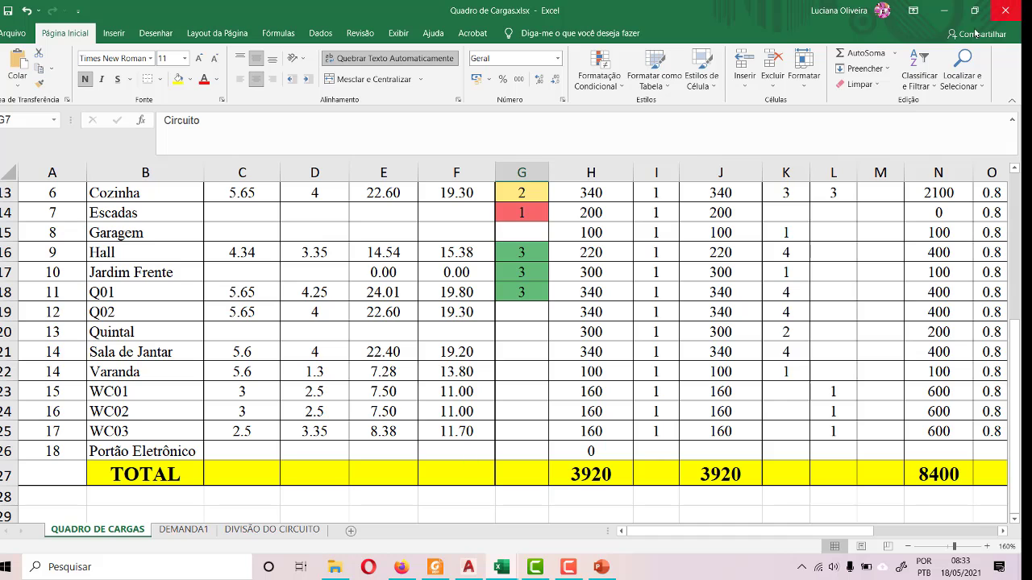
click(1003, 12)
click(534, 567)
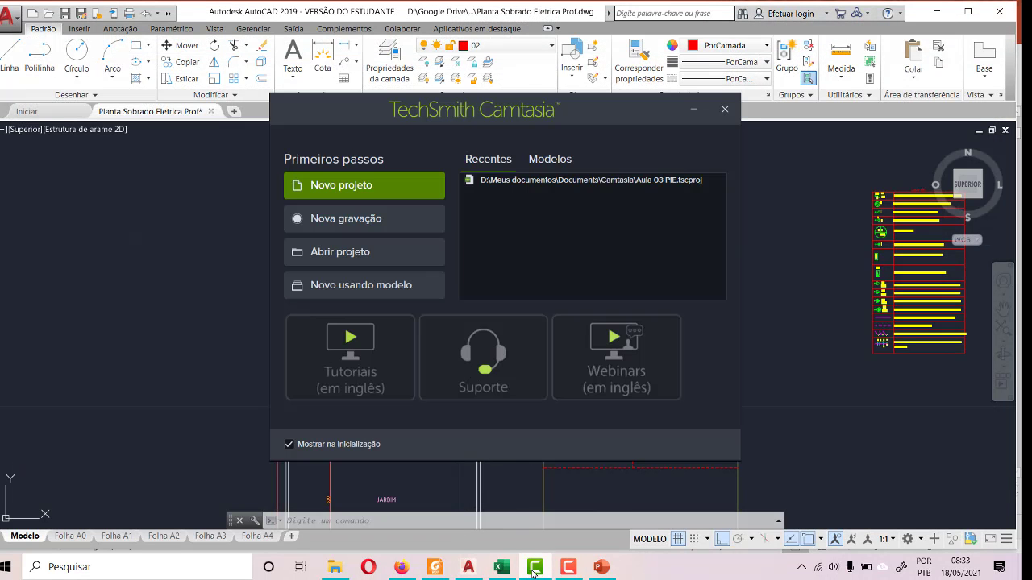
click(693, 109)
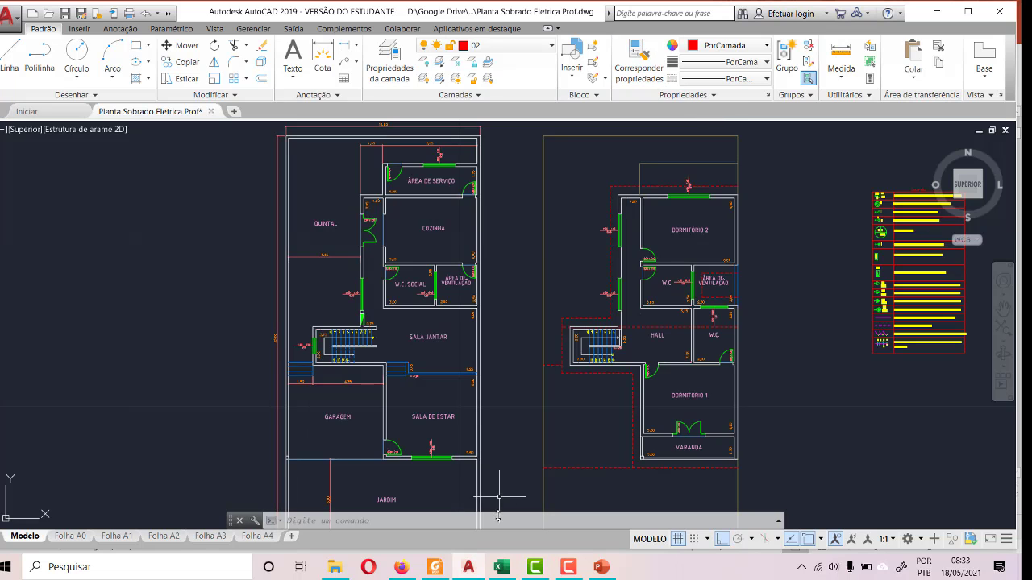
- Switch to Divisão de Circuitos.xlsx in Excel and review the circuit table on the DIVISÃO DO CIRCUITO sheet
click(497, 571)
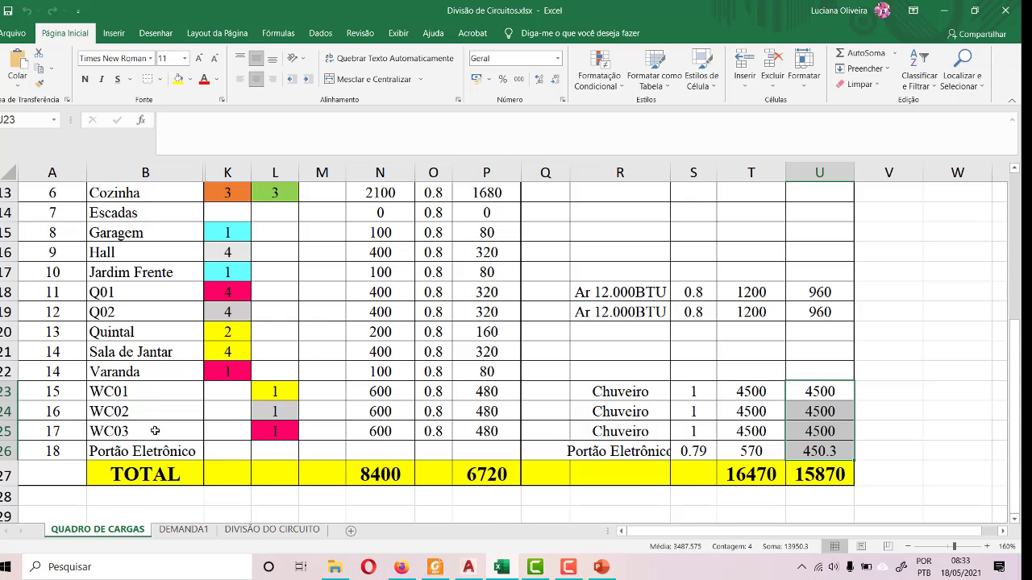
click(272, 529)
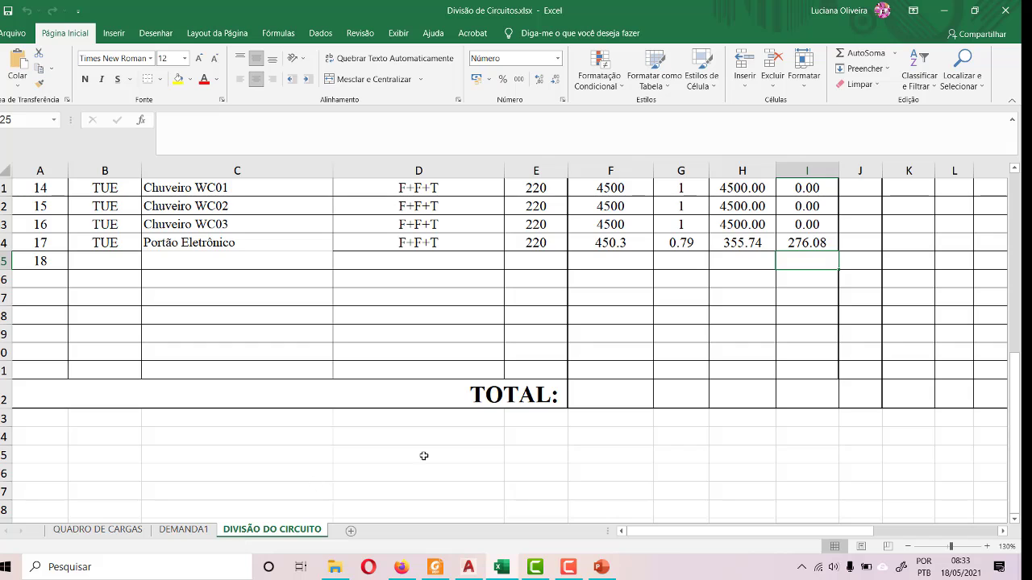
scroll(424, 456, down, 3)
scroll(103, 392, up, 10)
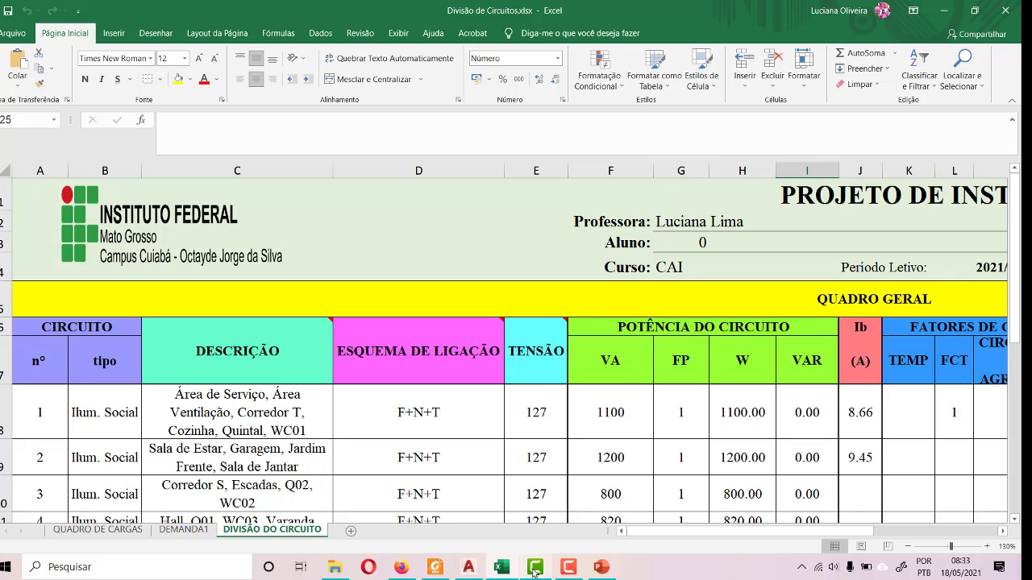
- Return to the AutoCAD drawing and examine the ground floor's front area and the front wall in the isometric house view
click(475, 564)
scroll(460, 304, down, 3)
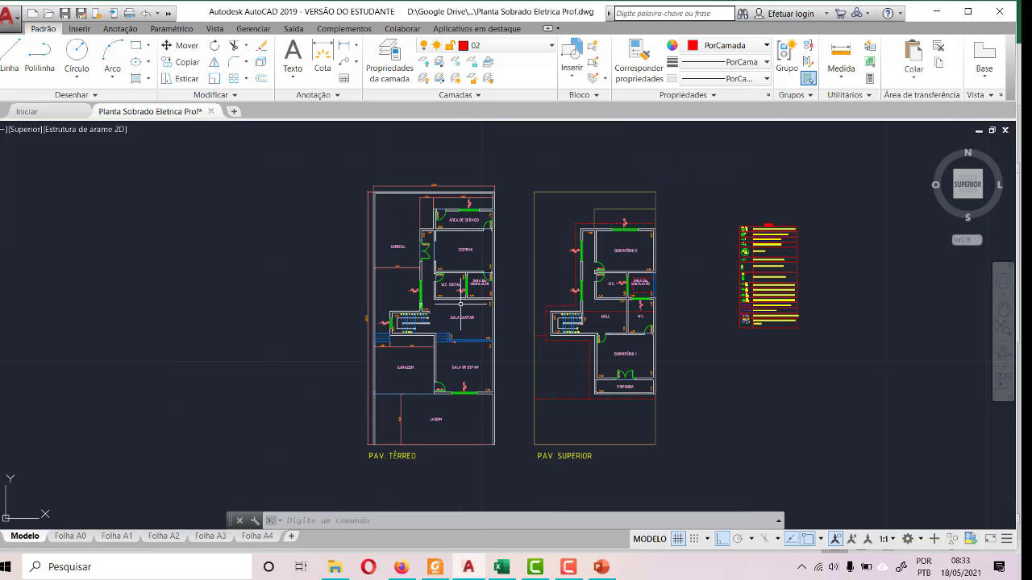
scroll(454, 457, up, 6)
scroll(454, 457, down, 5)
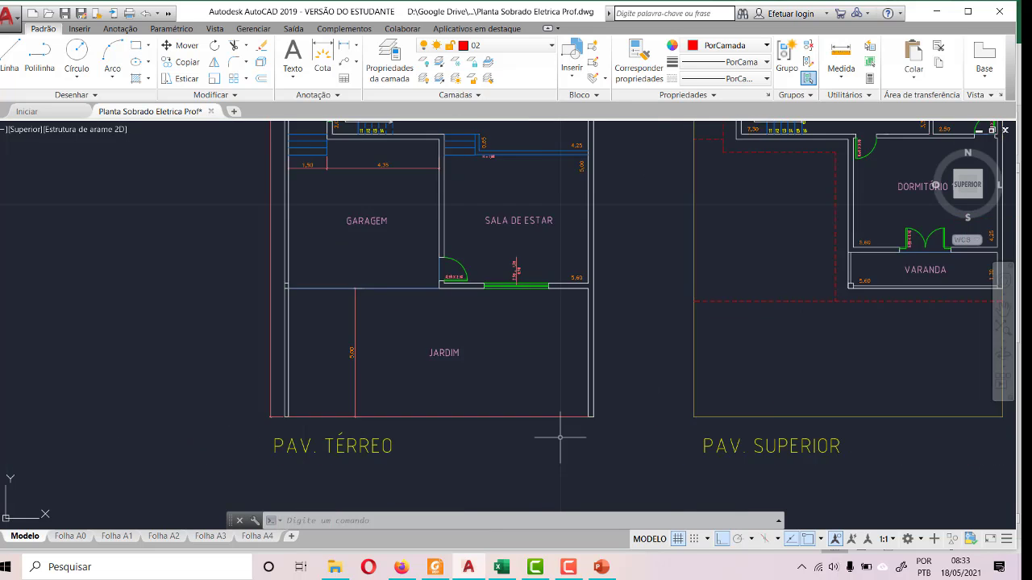
scroll(526, 435, down, 2)
scroll(526, 435, up, 6)
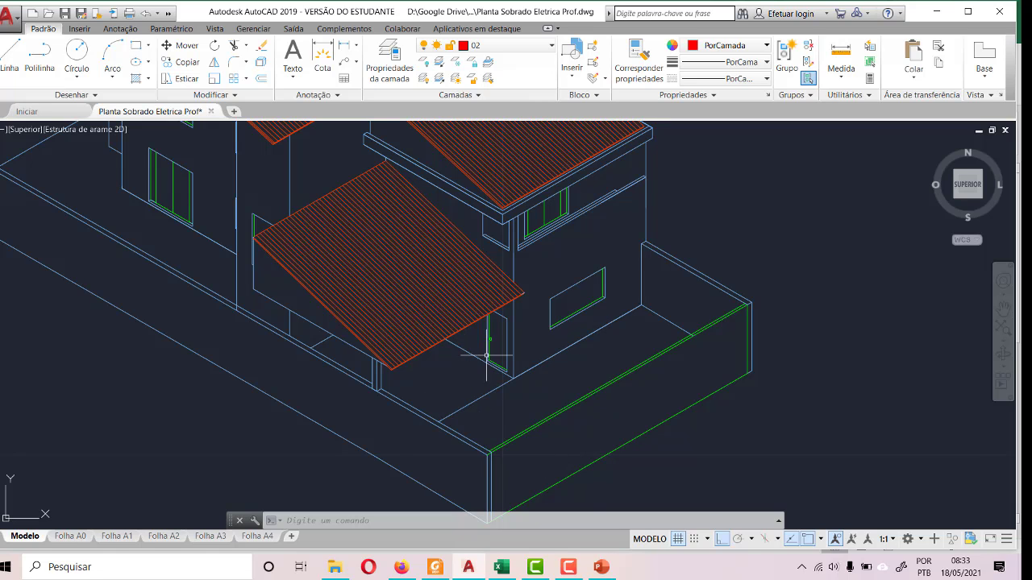
scroll(486, 355, down, 4)
scroll(484, 387, up, 6)
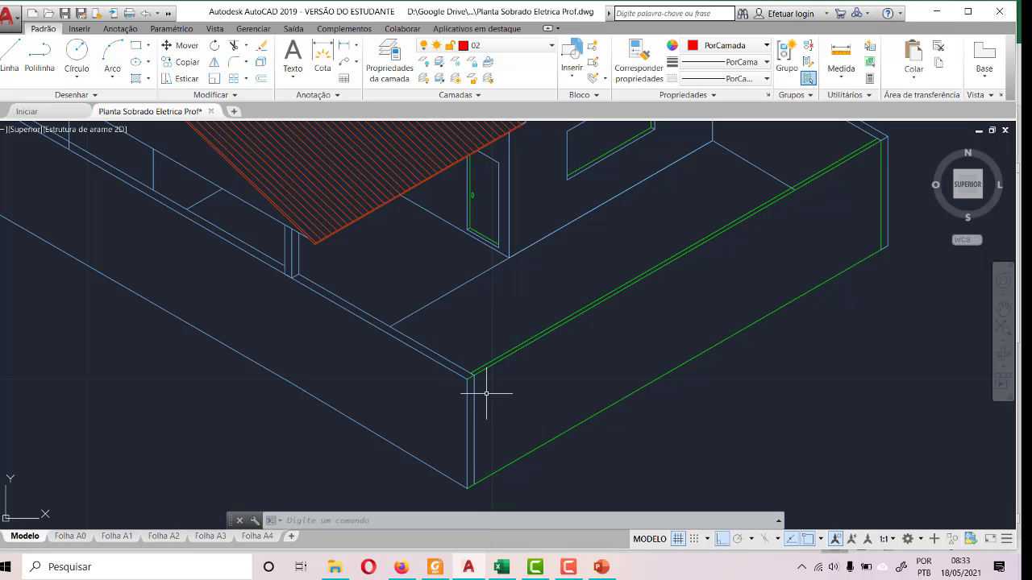
middle_drag(778, 285, 338, 346)
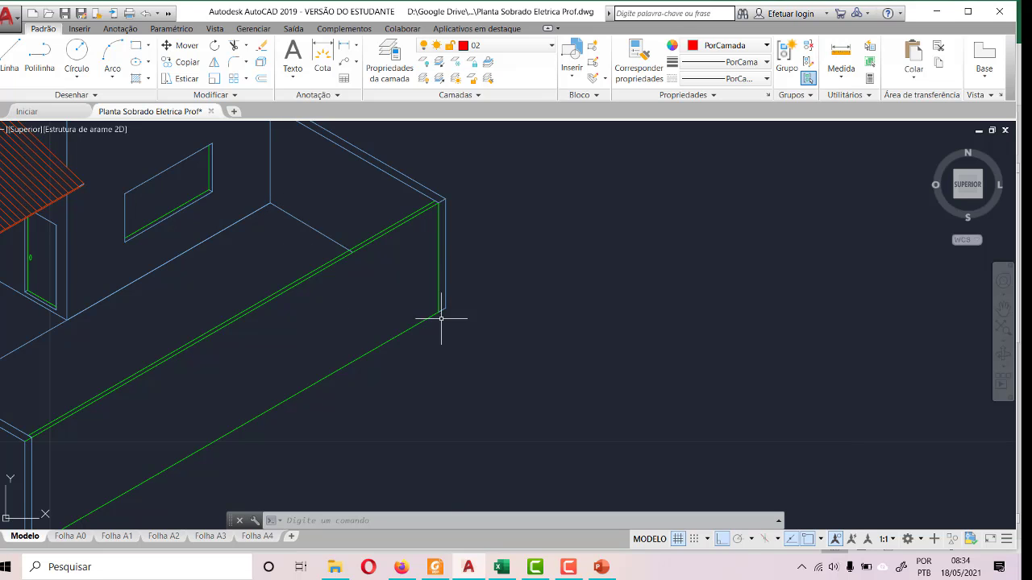
scroll(456, 329, down, 4)
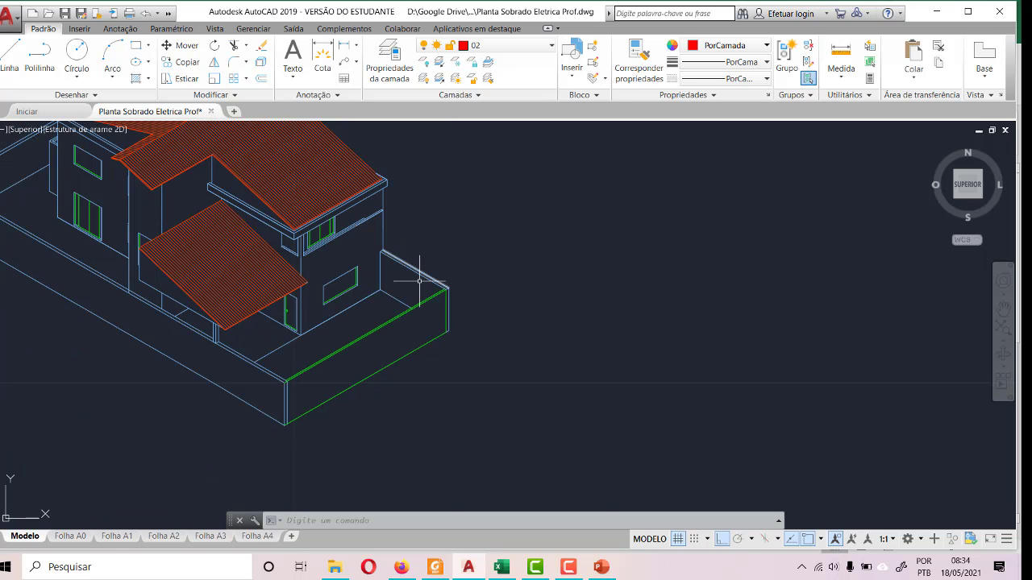
- Set Elétrica as the current layer
scroll(472, 362, down, 5)
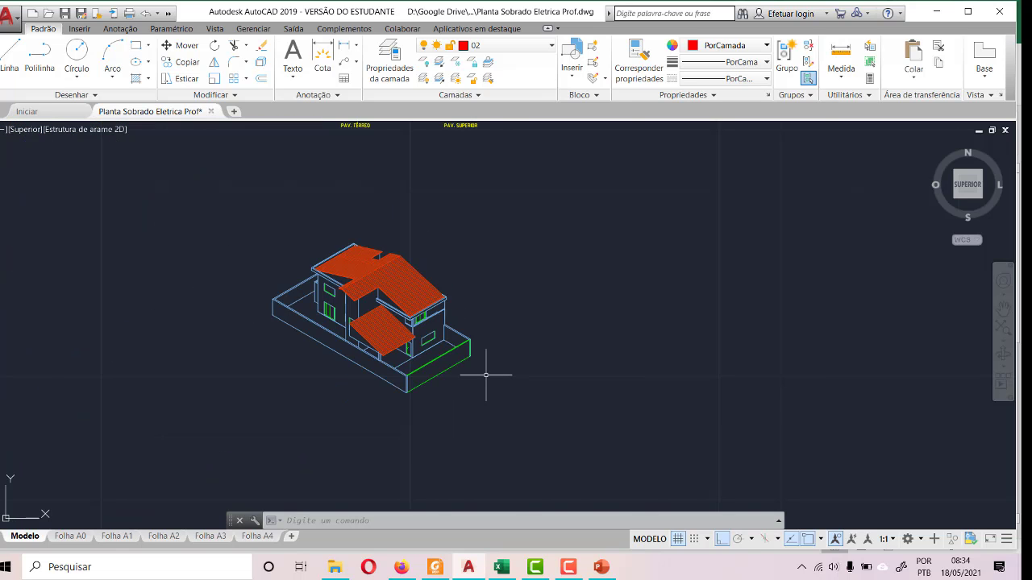
click(520, 50)
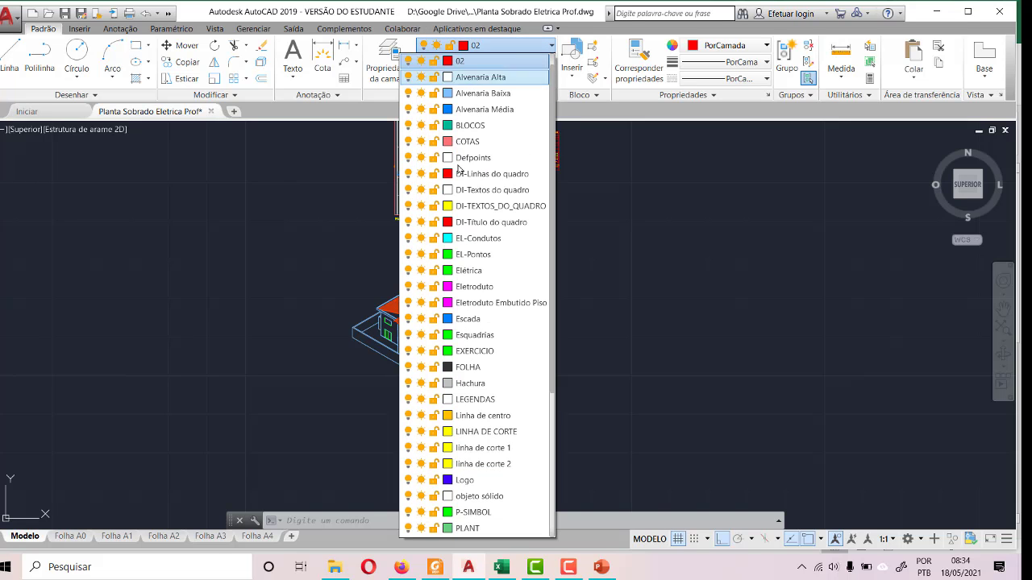
click(478, 271)
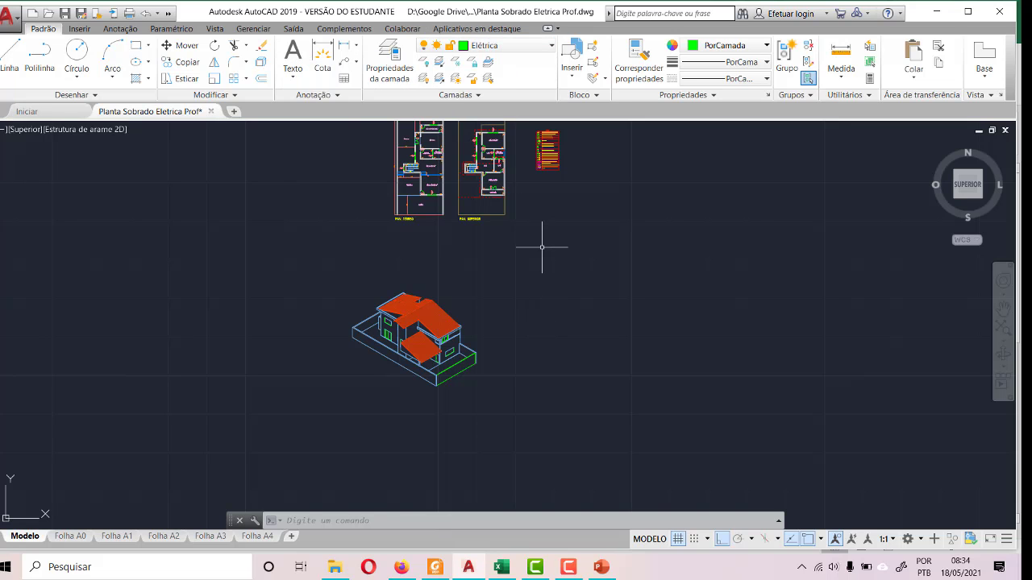
- Copy the MED symbol from the legend's Quadro de medição row to the clipboard
scroll(541, 242, down, 3)
scroll(520, 260, up, 5)
scroll(520, 259, up, 5)
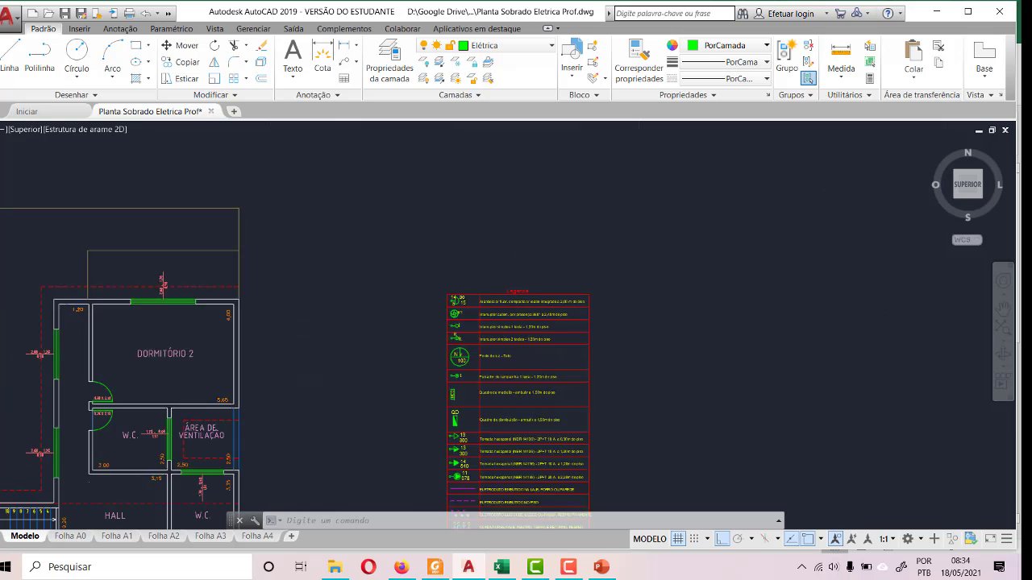
scroll(467, 180, down, 2)
scroll(443, 308, up, 3)
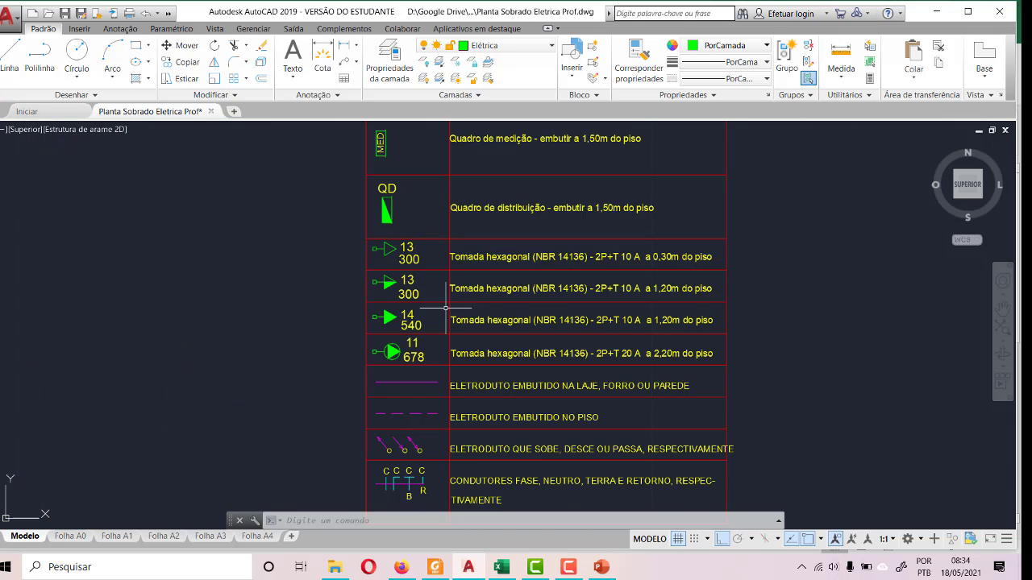
scroll(381, 400, down, 2)
scroll(354, 219, up, 4)
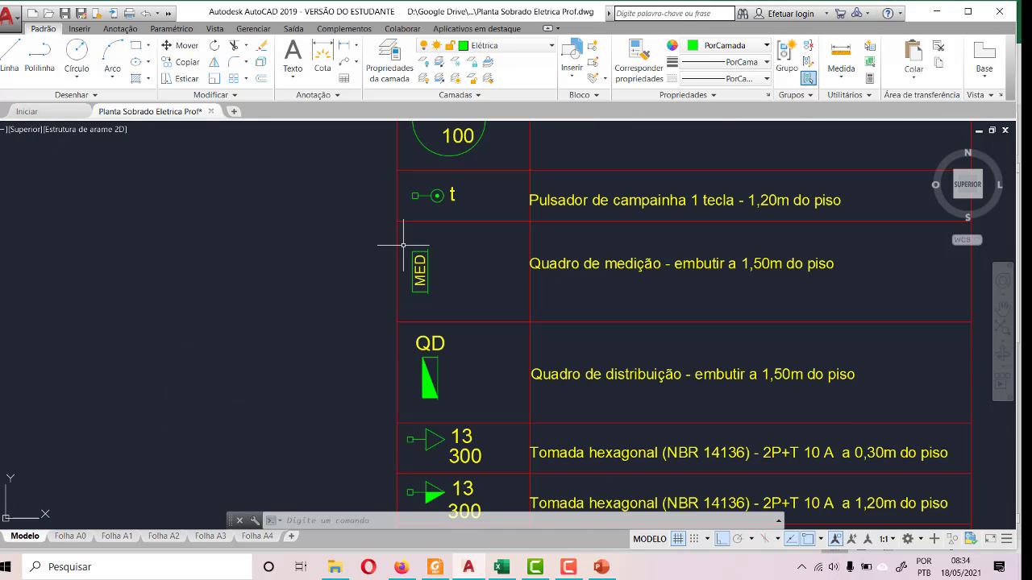
click(419, 270)
click(491, 300)
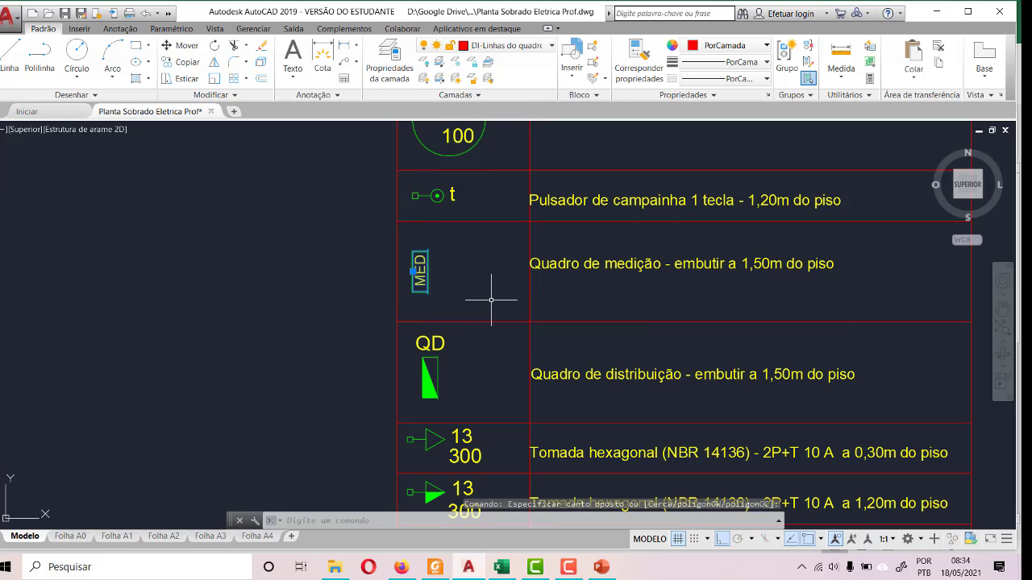
key(ctrl+c)
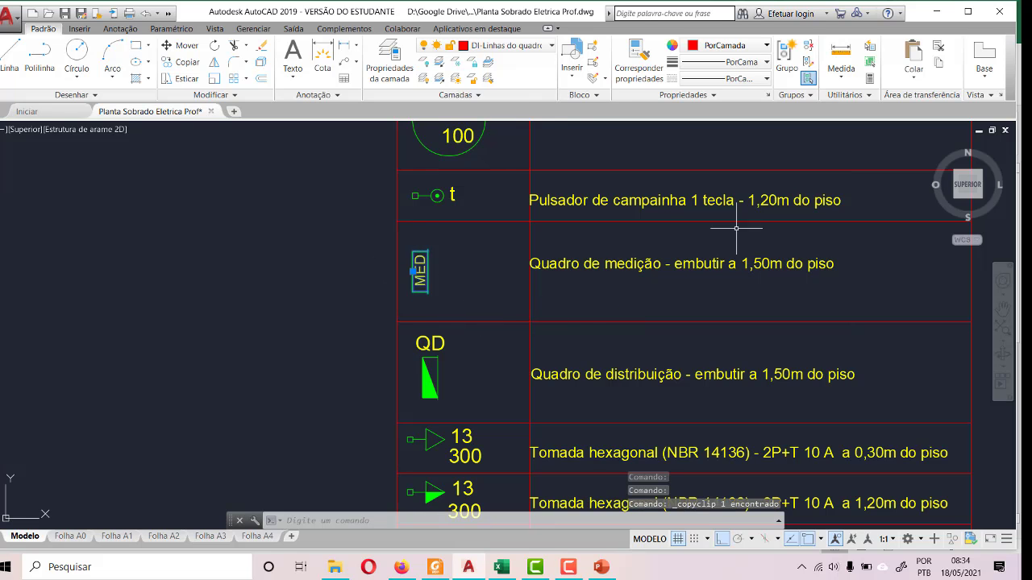
- Paste the MED symbol just below the lower-right corner of the Jardim in the PAV. TÉRREO plan
scroll(773, 178, down, 8)
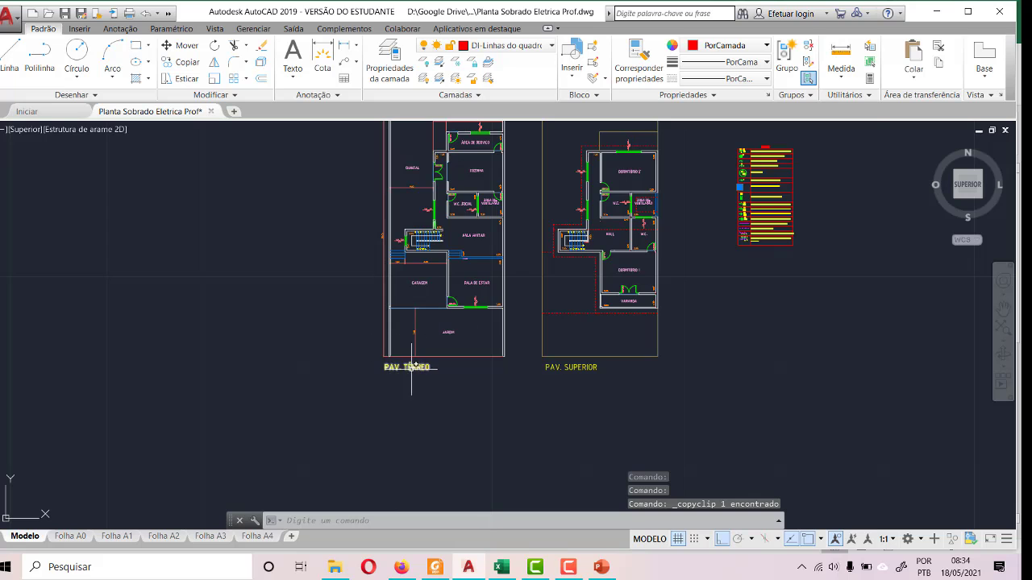
scroll(453, 364, up, 4)
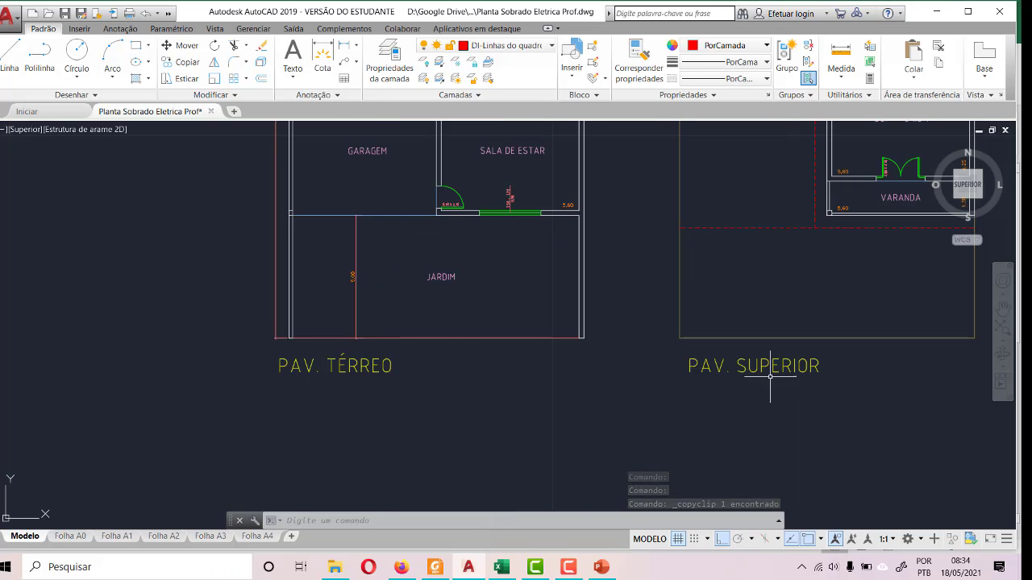
scroll(594, 327, up, 6)
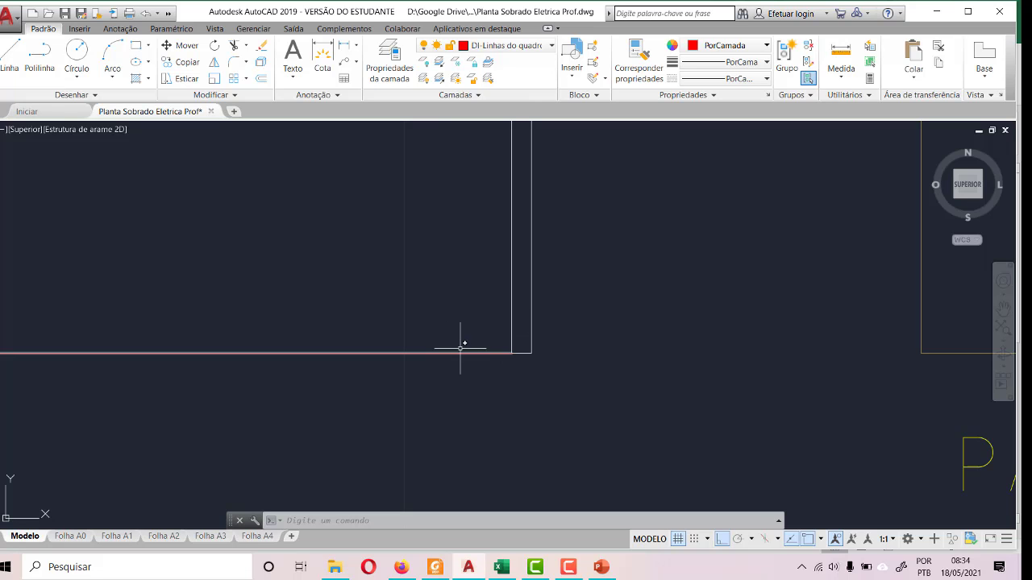
scroll(525, 202, down, 3)
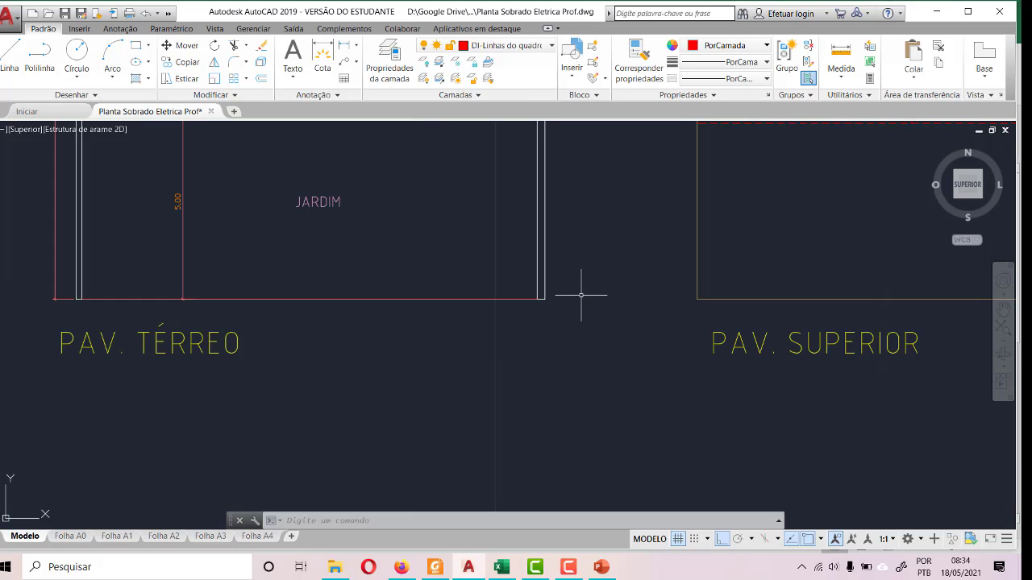
key(ctrl+v)
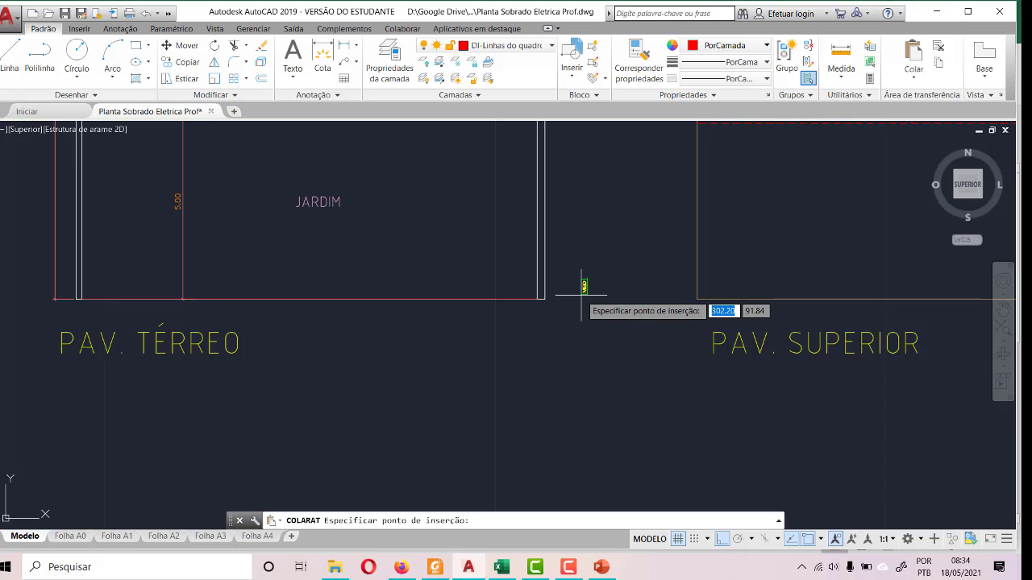
click(515, 326)
scroll(513, 330, up, 5)
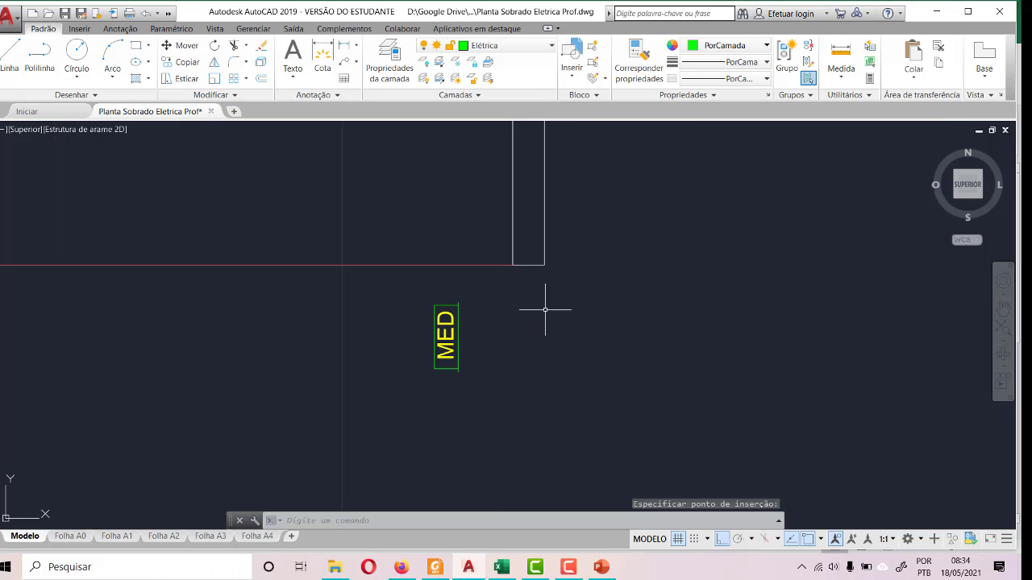
- Try to rotate the MED symbol about the lower end of its long edge line
click(277, 212)
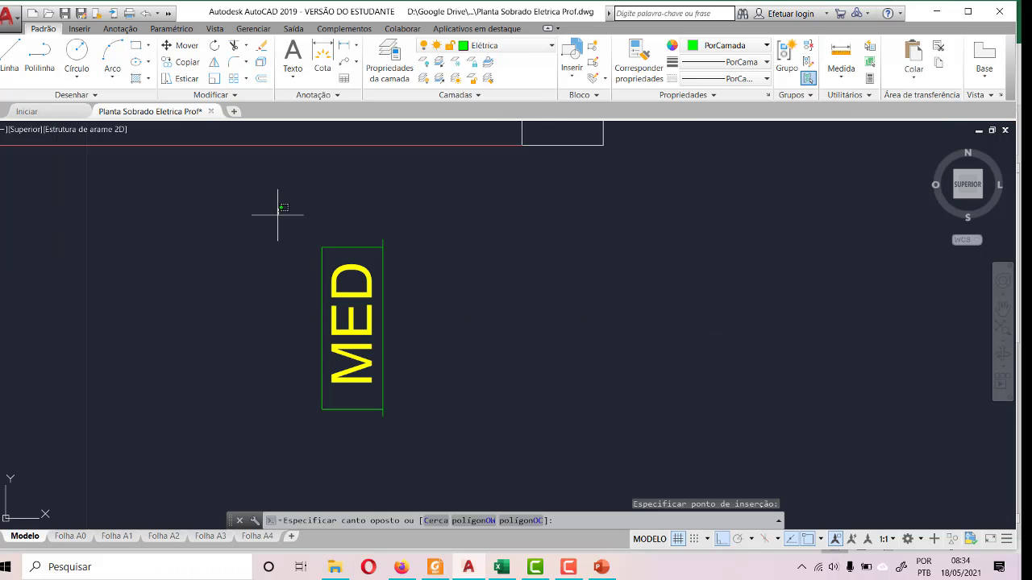
click(516, 462)
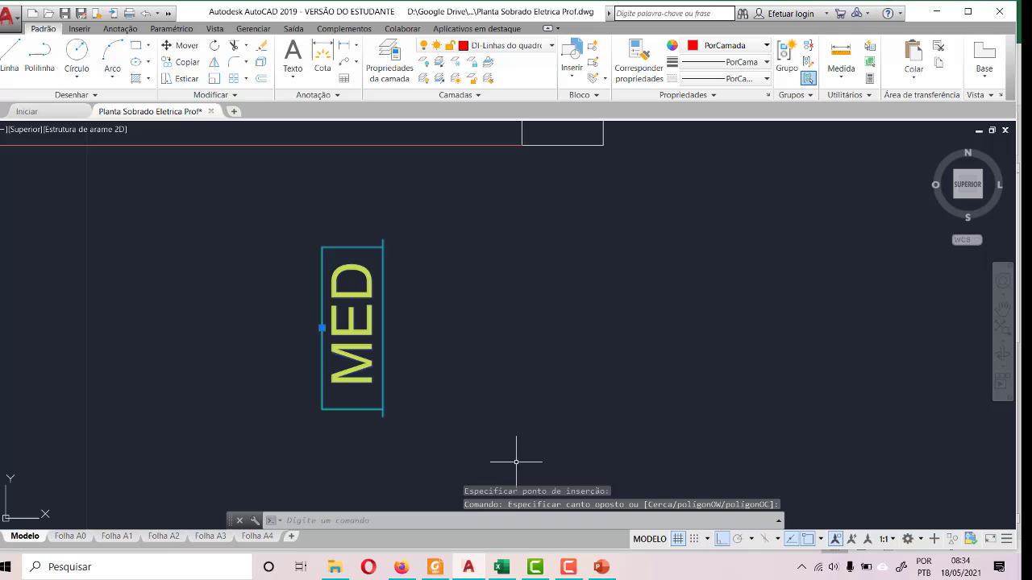
click(213, 45)
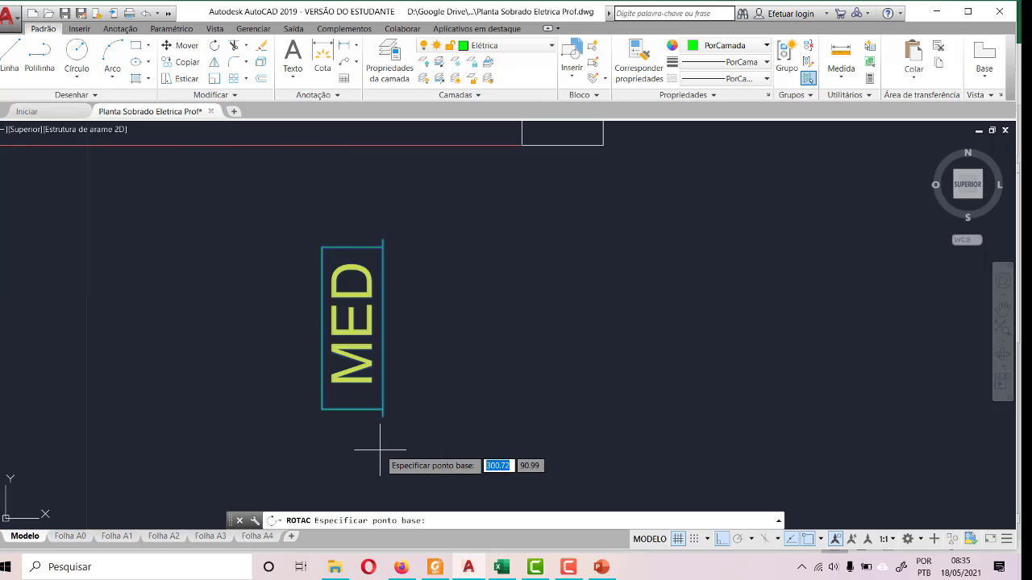
click(382, 417)
click(667, 393)
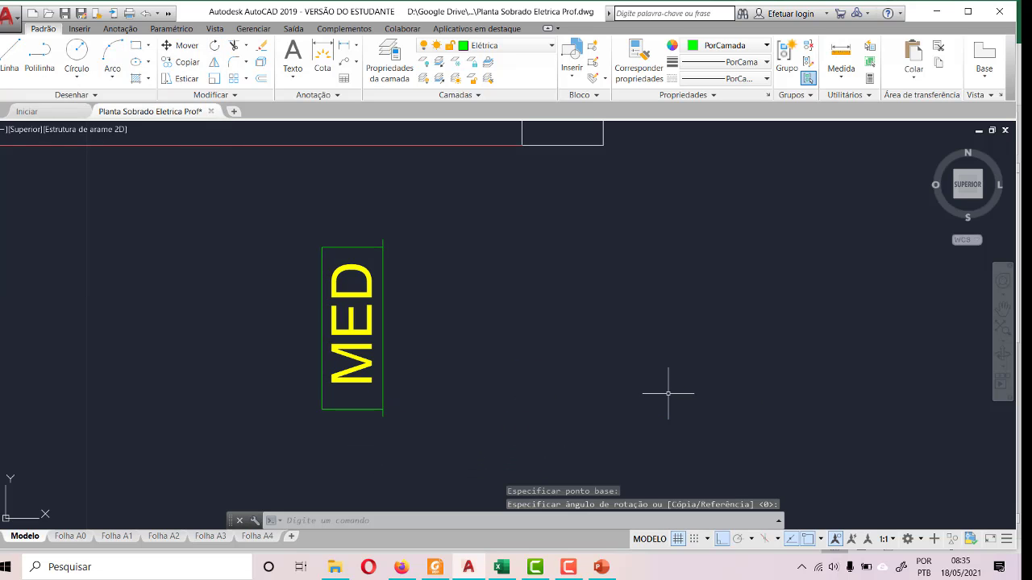
- Rotate the MED symbol about the upper end of its long edge line so its text reads horizontally
click(269, 204)
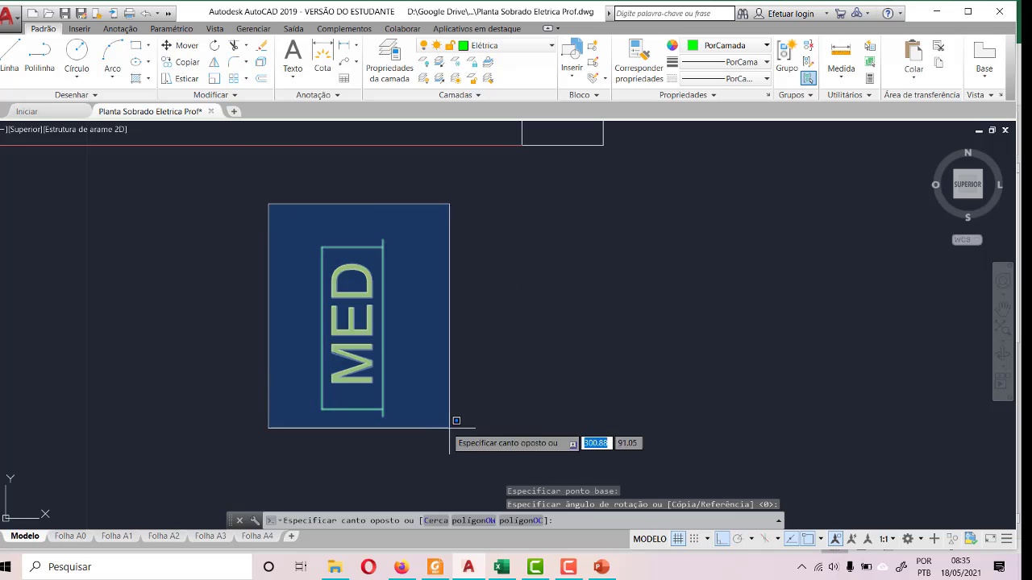
click(473, 467)
click(215, 45)
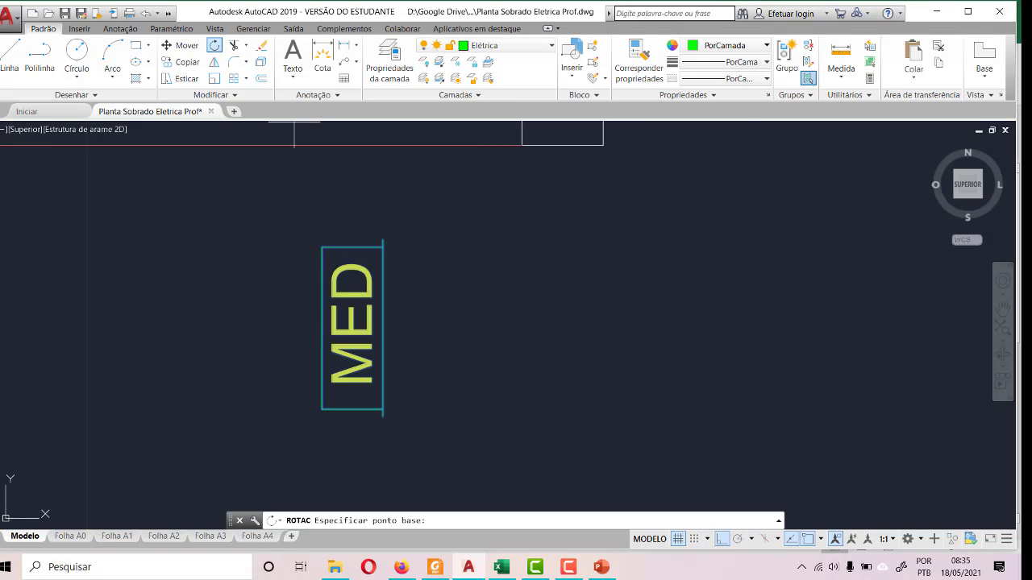
click(381, 239)
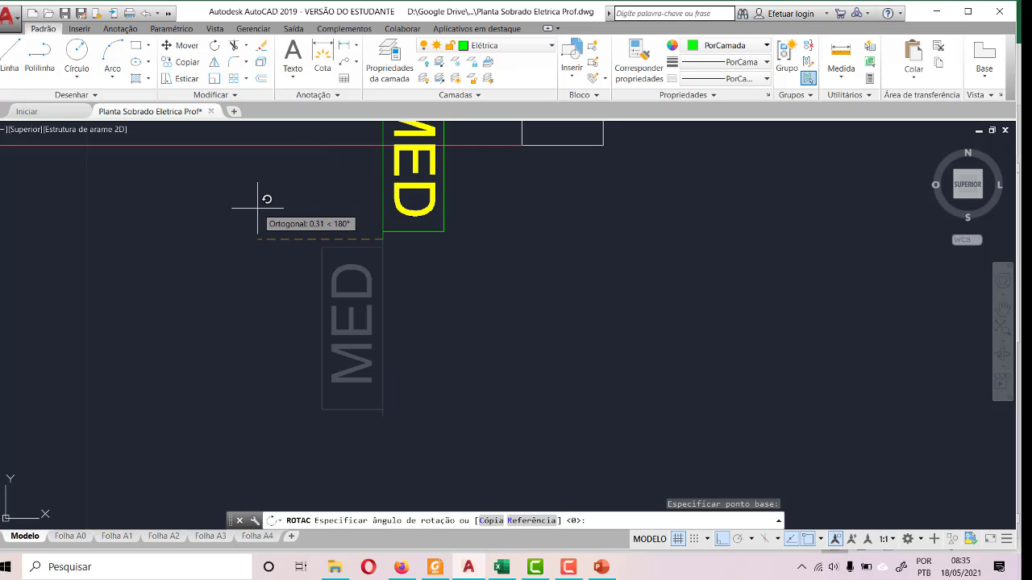
click(314, 403)
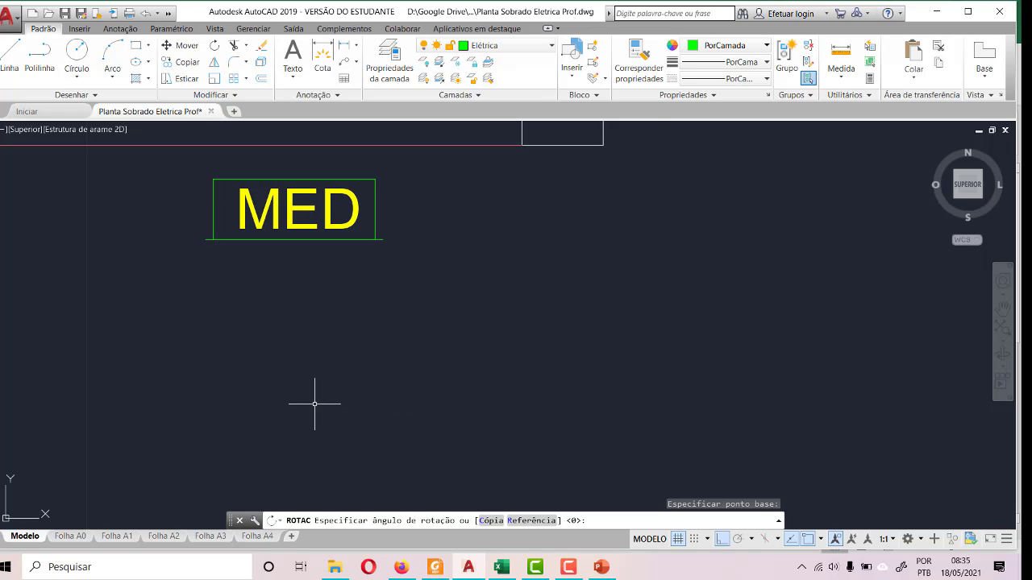
- With Ortho off, move the MED symbol onto the Jardim's front boundary line, just beside the right side wall
scroll(455, 388, down, 3)
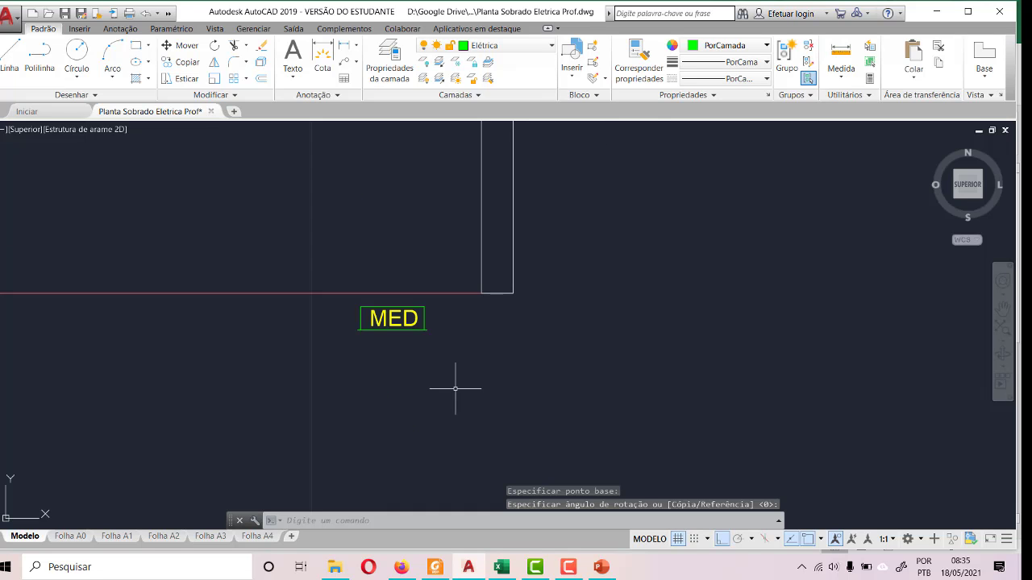
click(394, 326)
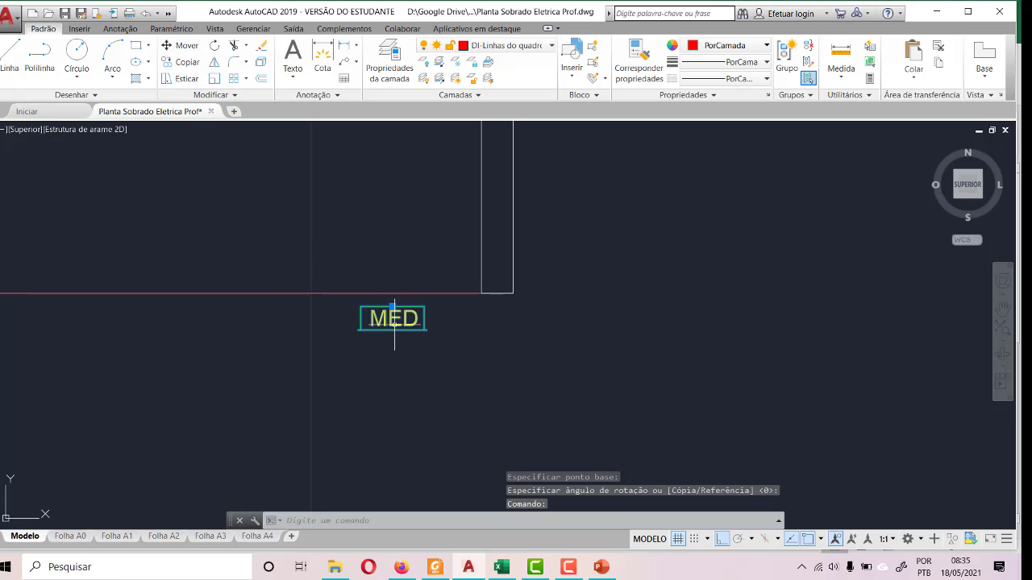
click(393, 306)
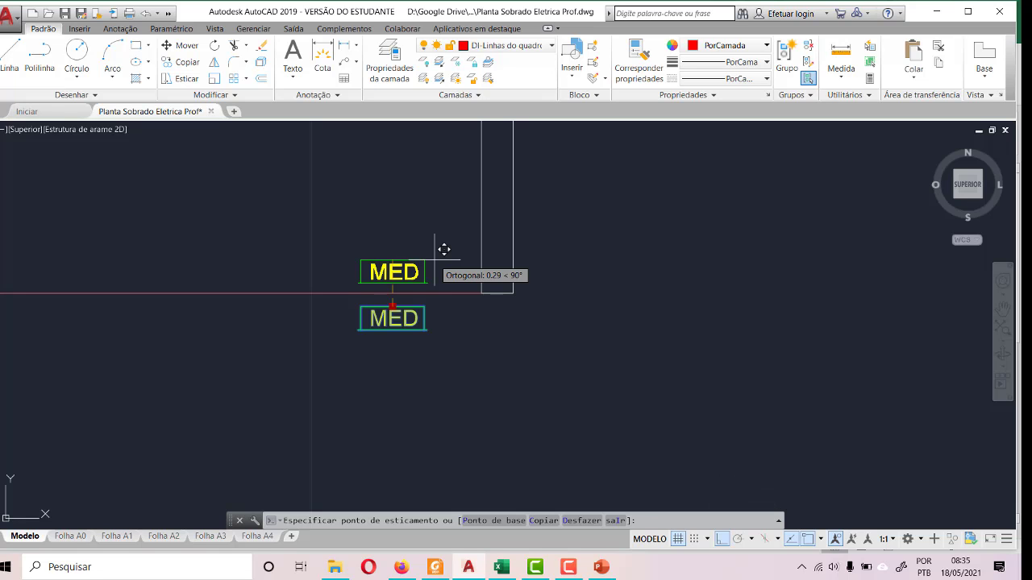
key(F8)
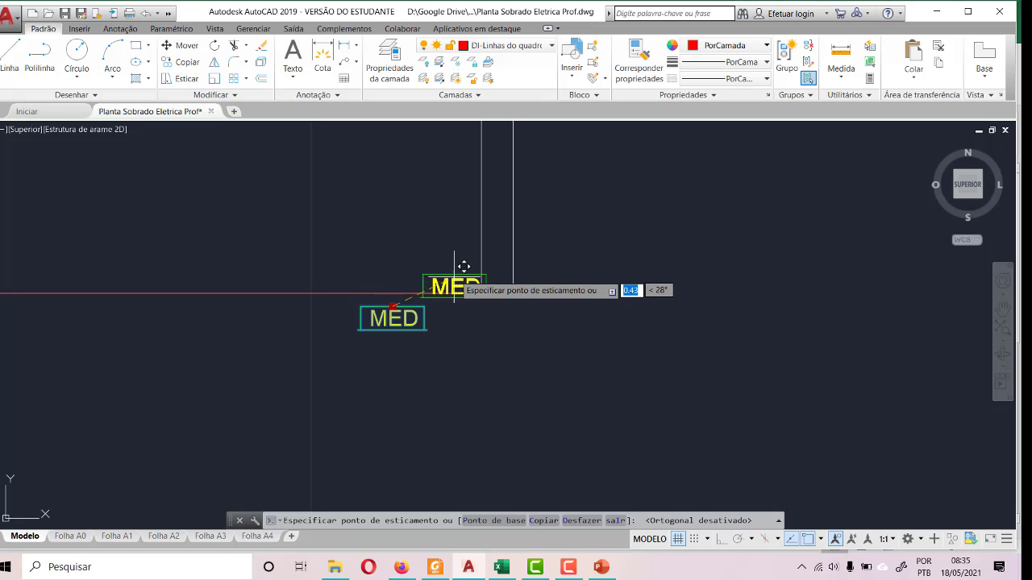
click(441, 273)
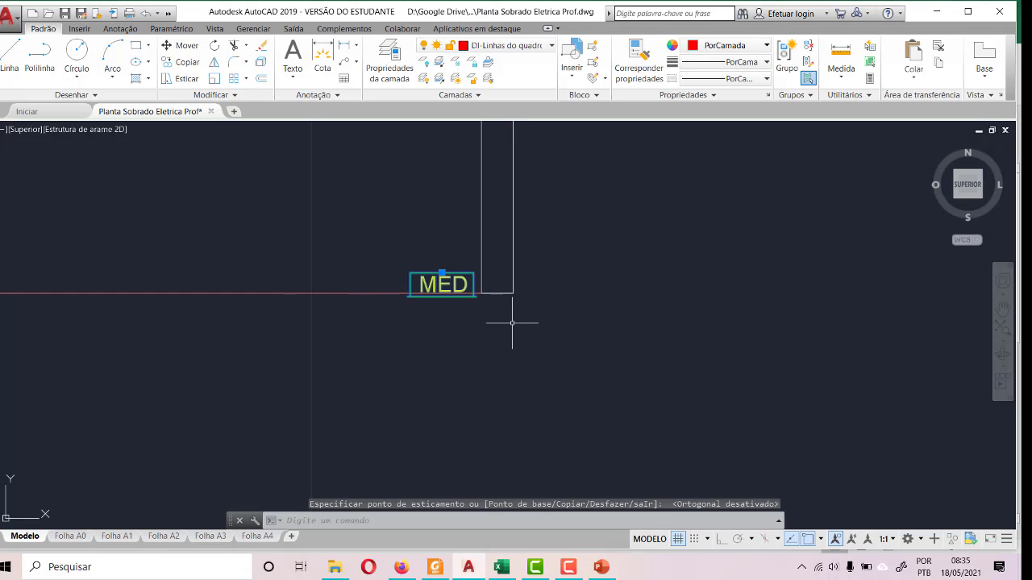
key(Escape)
- Examine the MED symbol's placement at the Jardim's front corner, up close and within the PAV. TÉRREO plan
scroll(567, 345, down, 1)
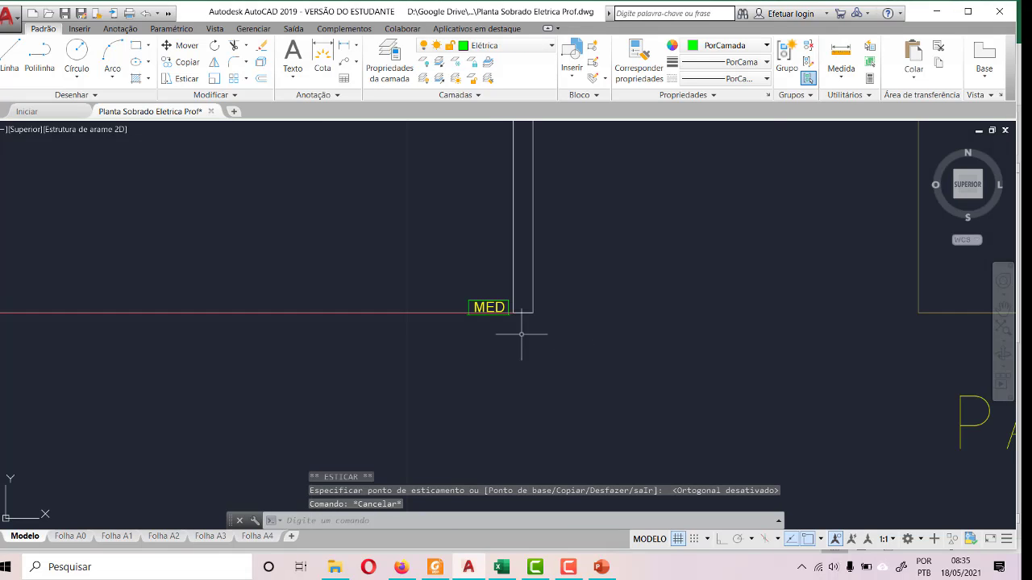
scroll(477, 346, down, 4)
scroll(518, 320, up, 4)
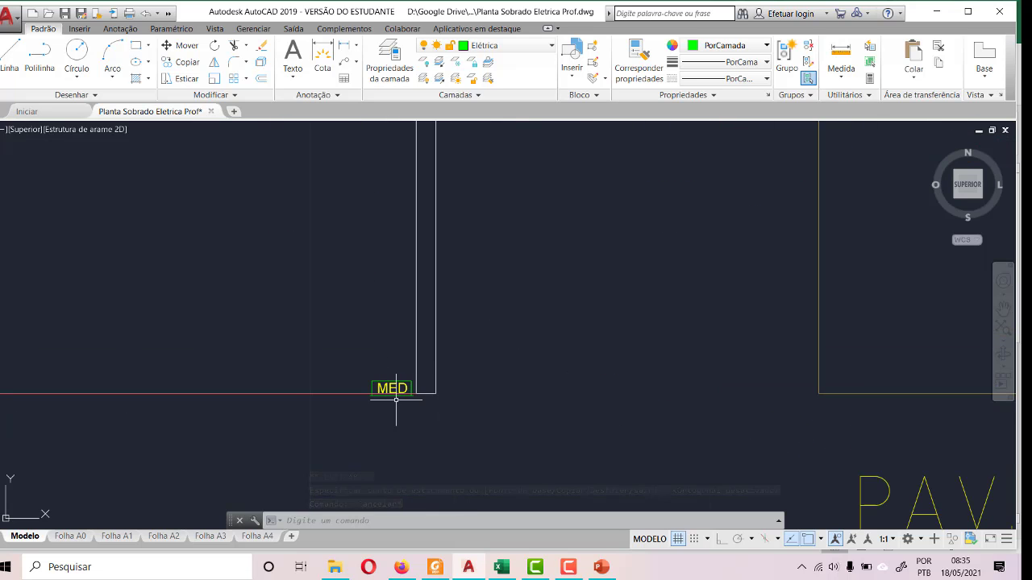
scroll(463, 378, down, 3)
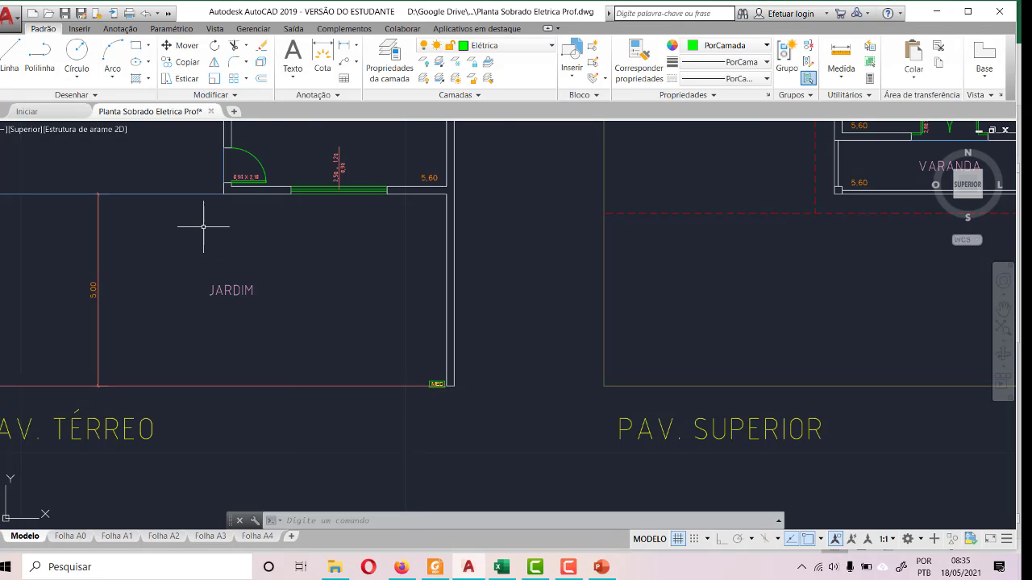
scroll(334, 372, down, 2)
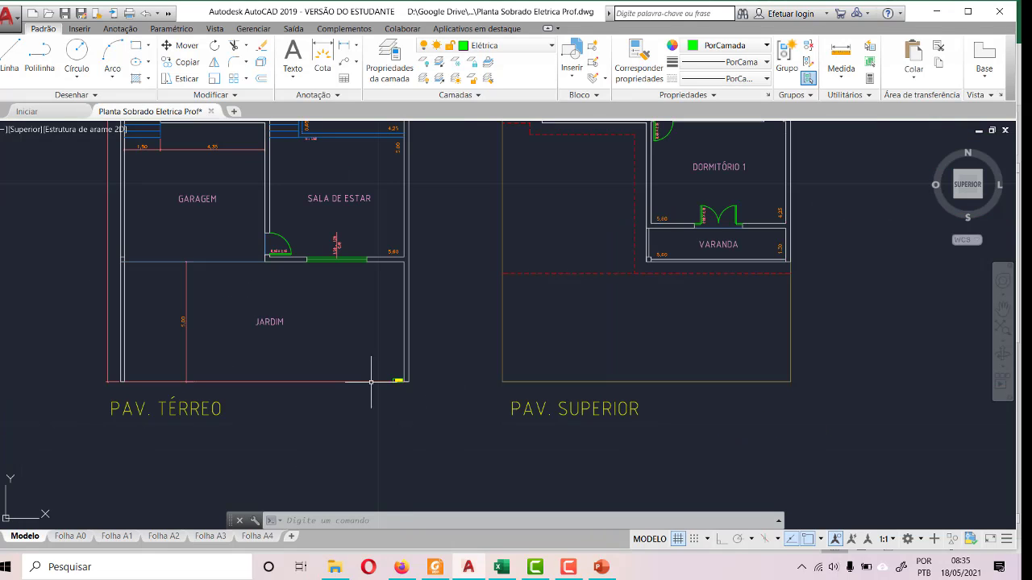
scroll(403, 397, down, 2)
scroll(403, 396, up, 5)
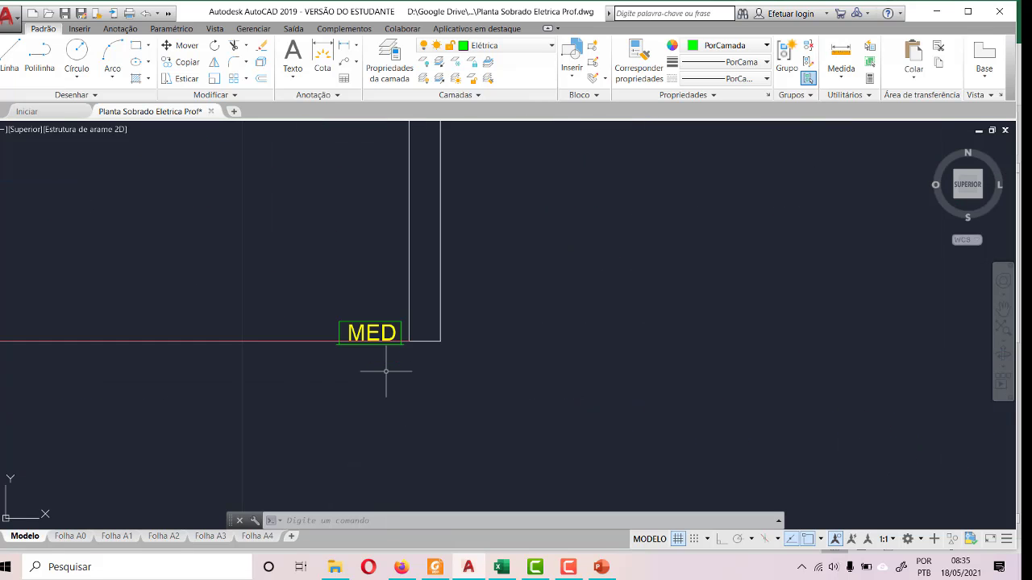
scroll(425, 371, down, 2)
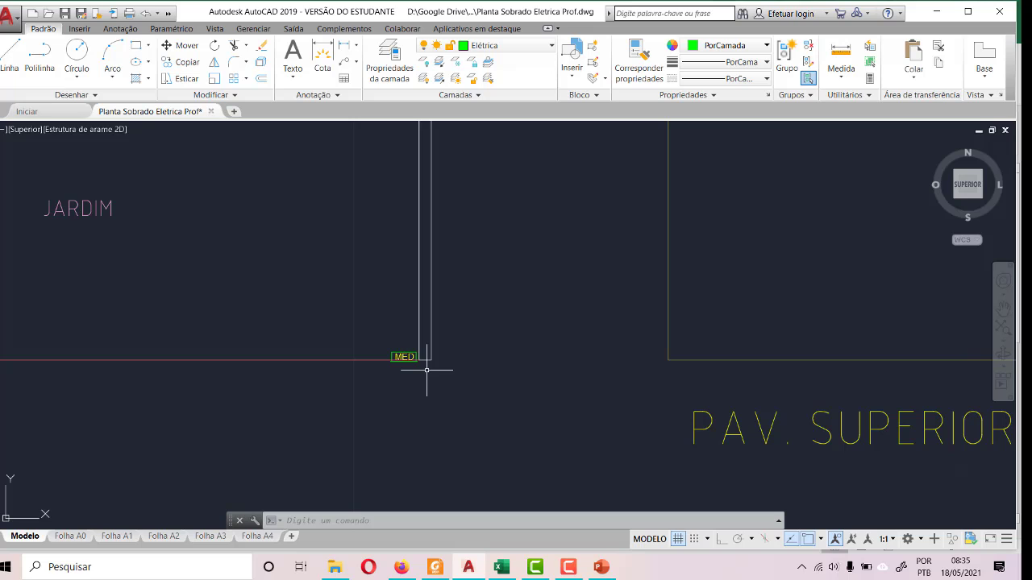
scroll(445, 388, down, 2)
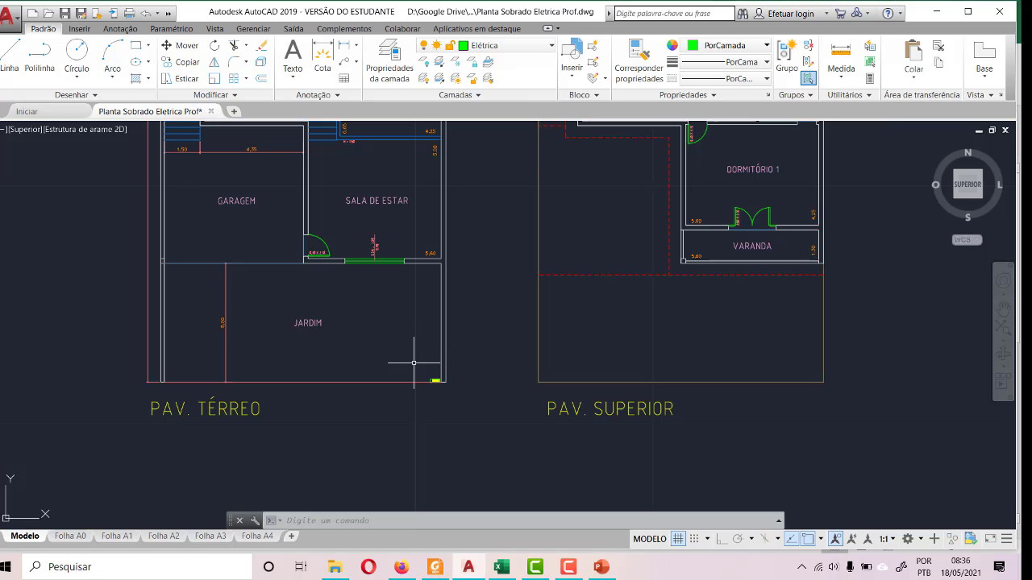
- Delete the existing distribution board symbol from the short wall above the staircase in the PAV. TÉRREO plan
scroll(347, 300, down, 1)
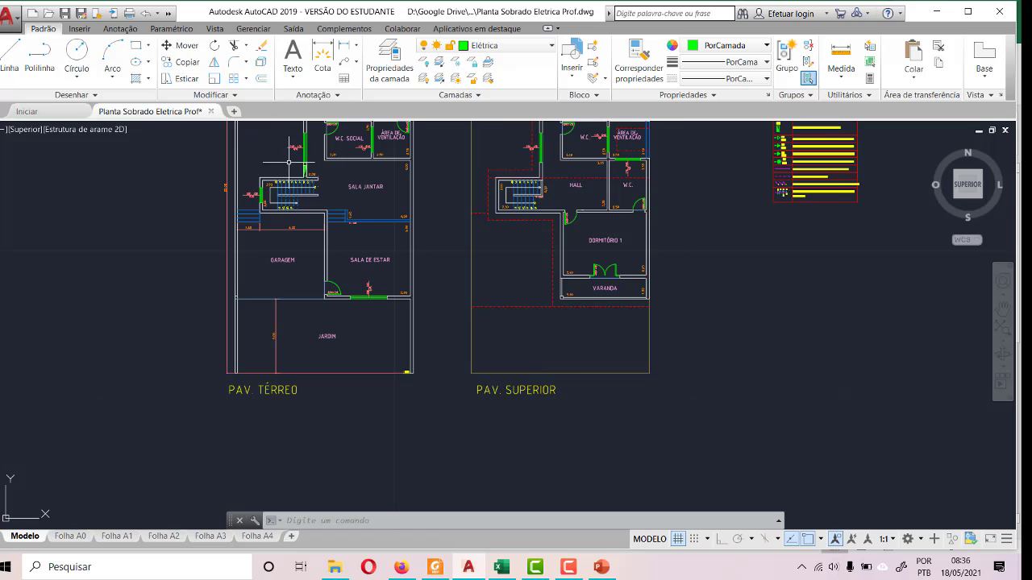
scroll(305, 167, up, 10)
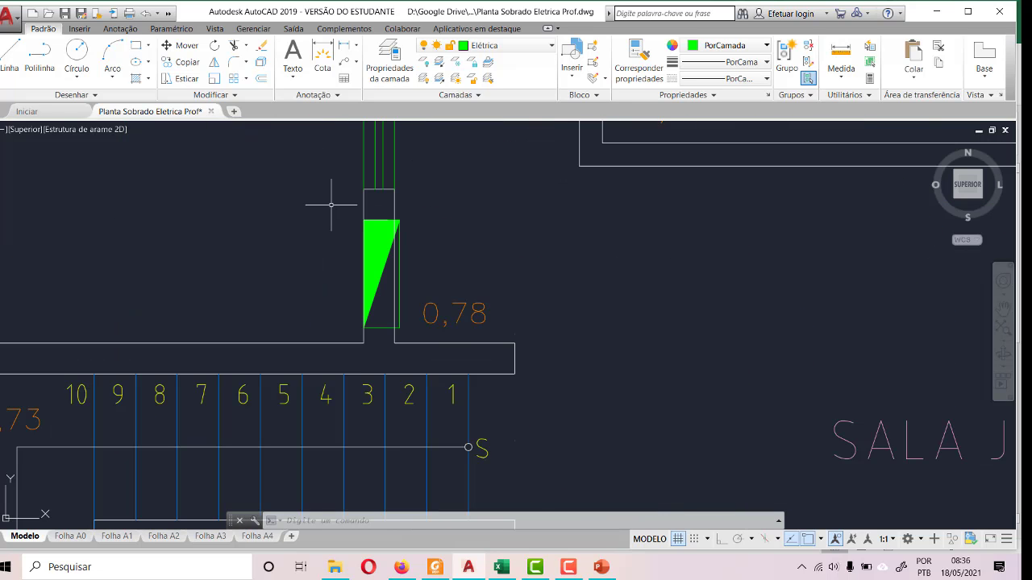
click(331, 205)
click(409, 335)
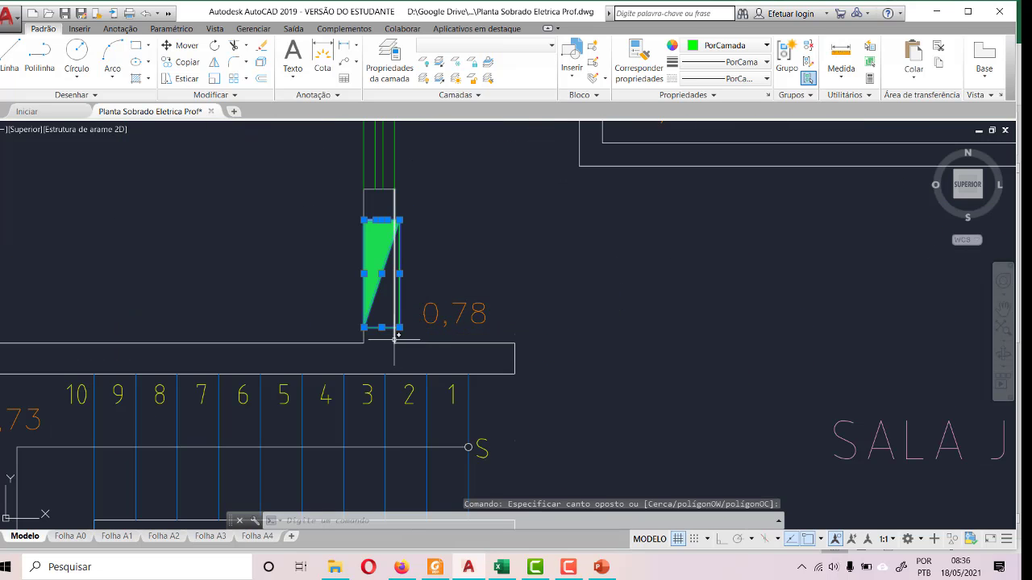
key(Delete)
- Copy the QD label and its symbol from the legend's Quadro de distribuição row to the clipboard
scroll(343, 305, down, 10)
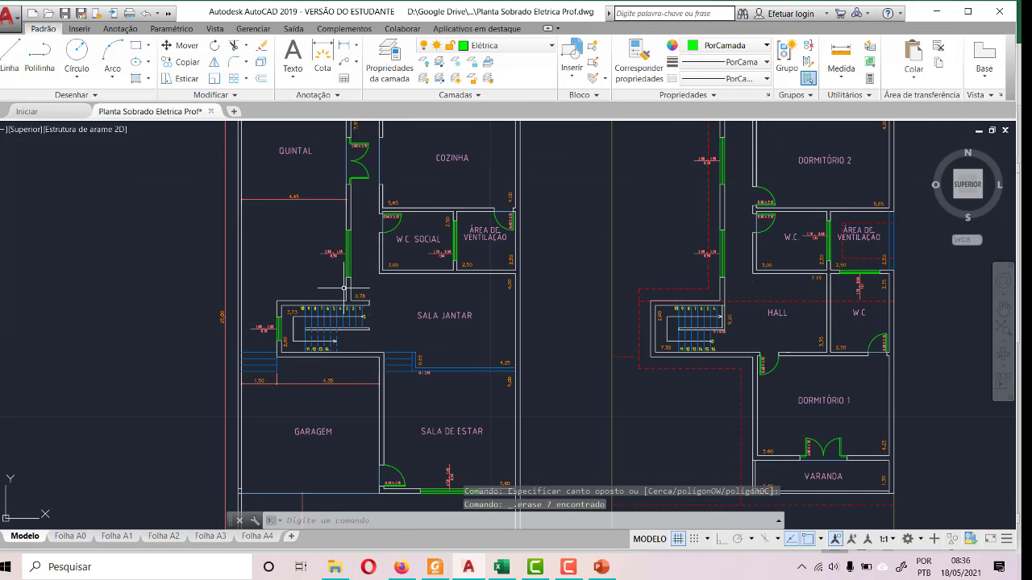
scroll(349, 279, up, 4)
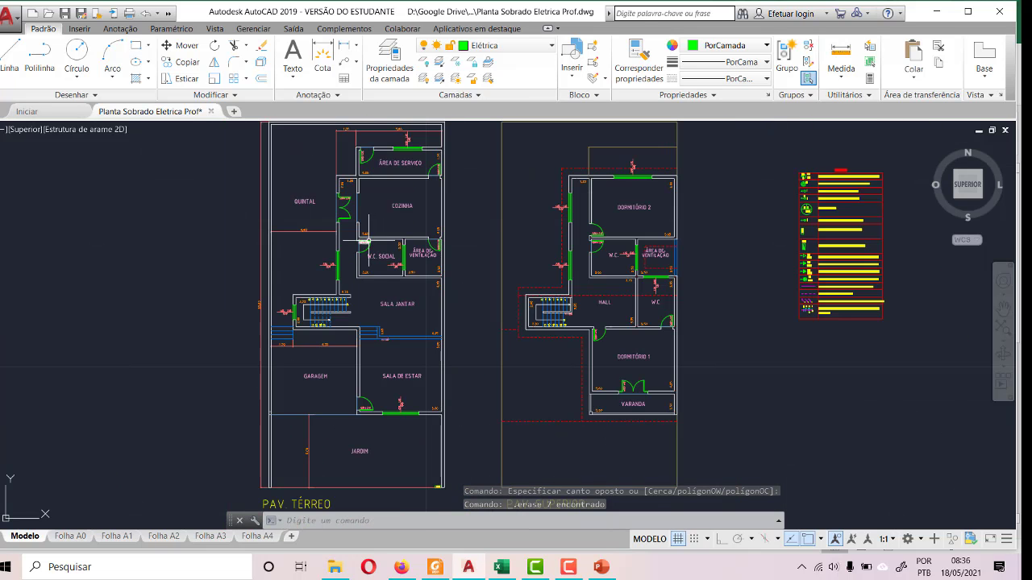
scroll(927, 234, up, 6)
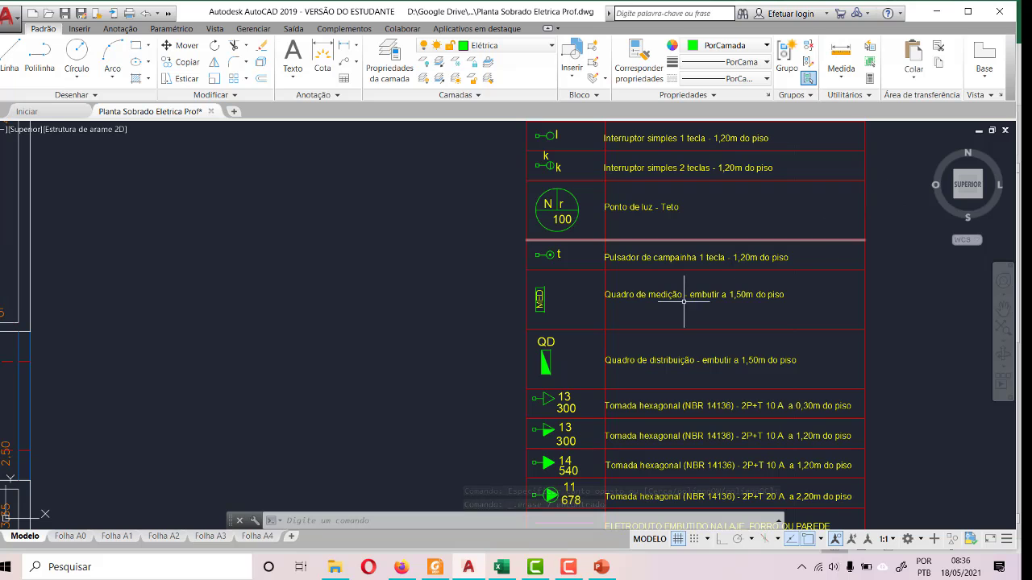
scroll(566, 396, up, 3)
scroll(567, 398, up, 2)
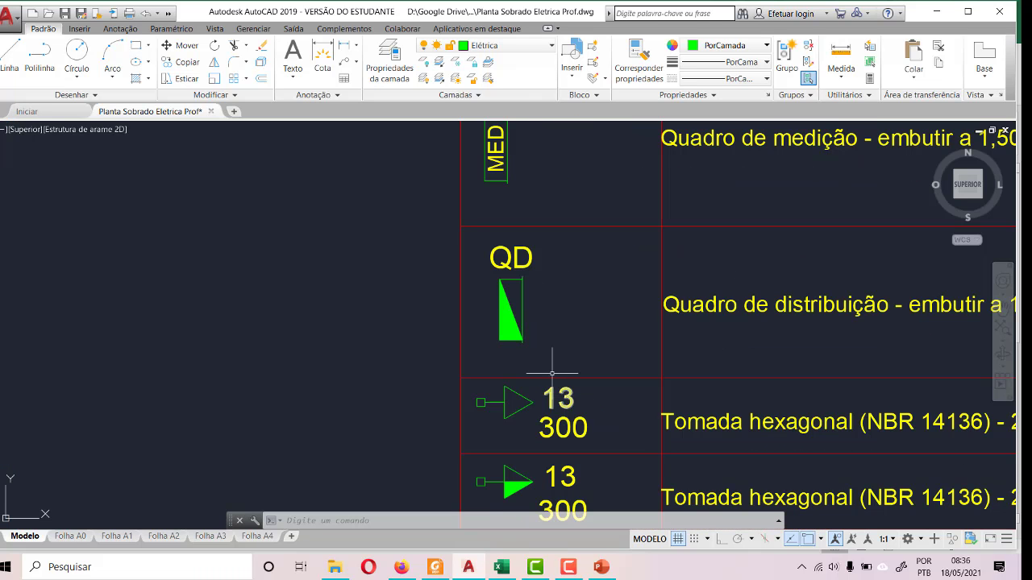
click(487, 228)
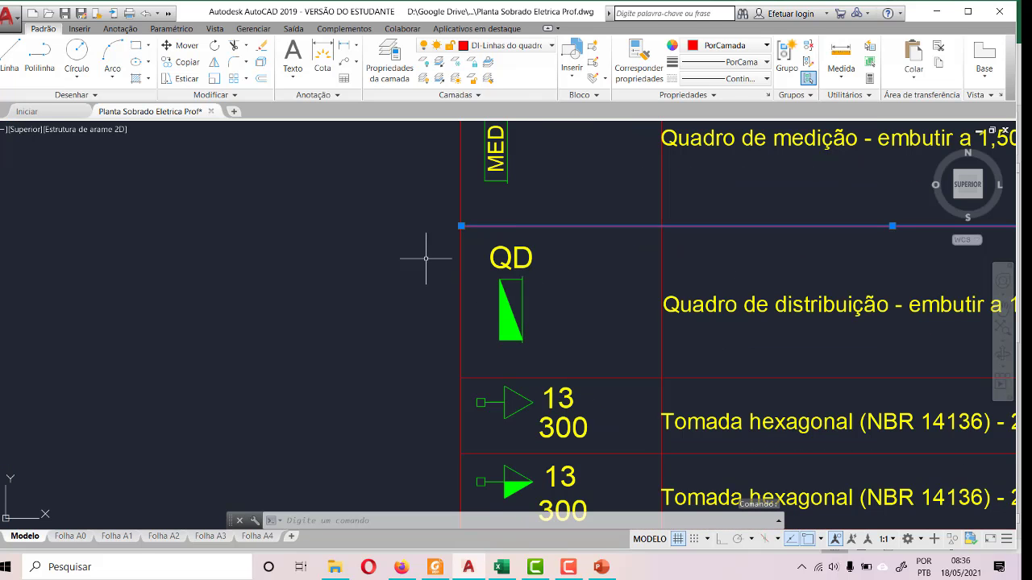
key(Delete)
key(Escape)
click(480, 236)
click(554, 347)
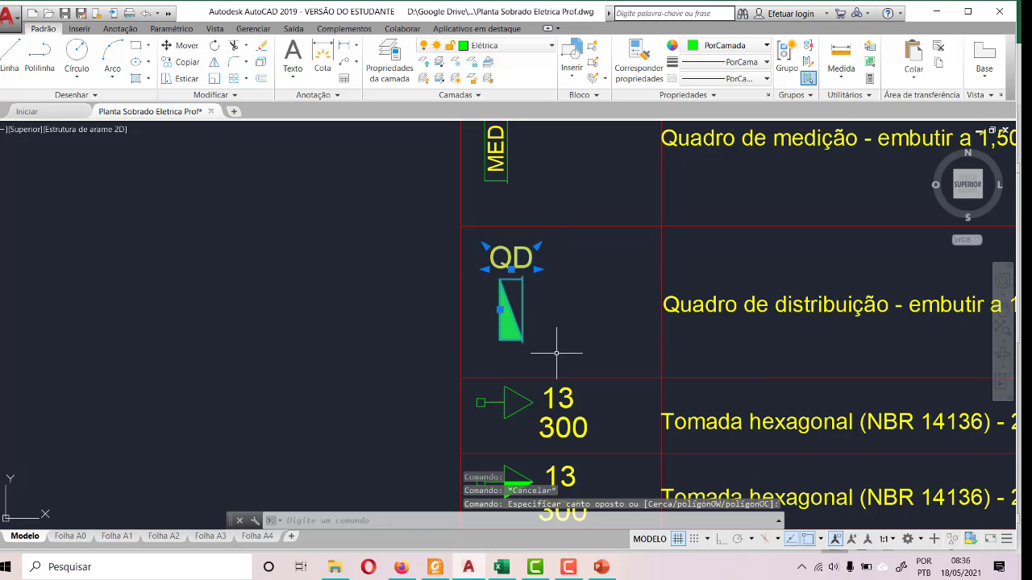
key(ctrl+c)
- Paste the QD symbol into the short wall above the staircase in PAV. TÉRREO, snapping to the wall's lower-left endpoint
scroll(894, 282, down, 9)
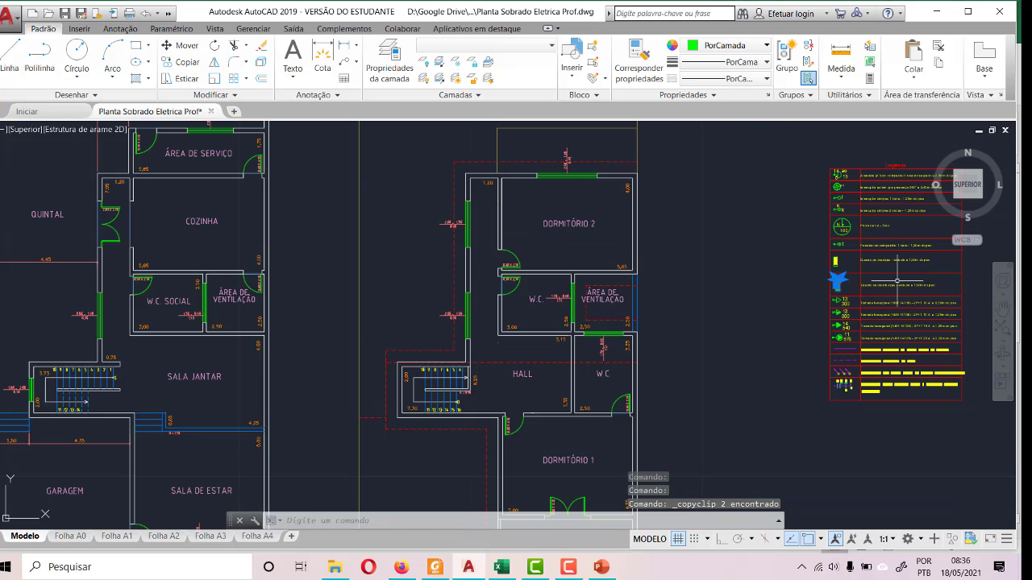
scroll(1007, 407, down, 4)
scroll(427, 279, down, 2)
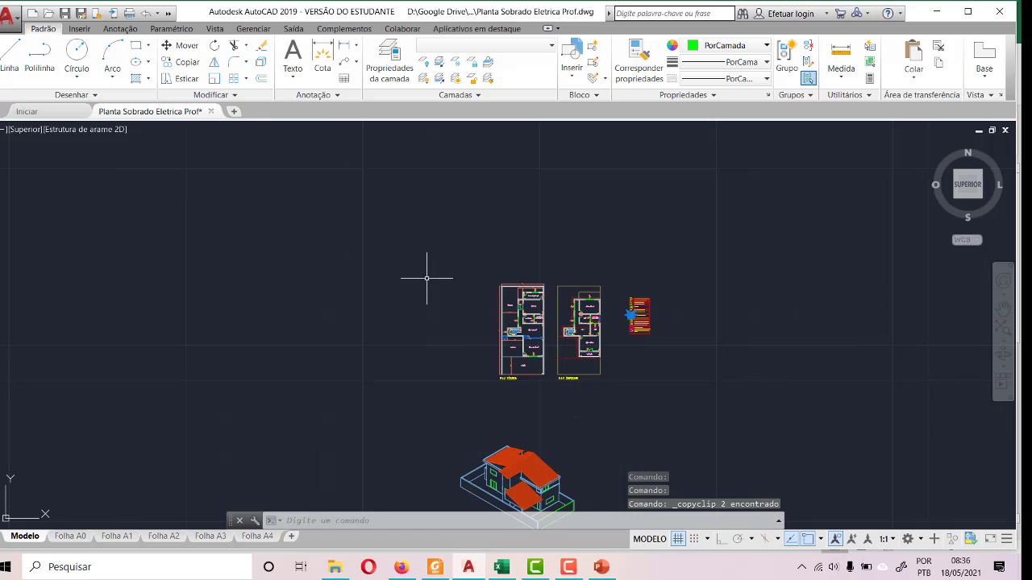
scroll(484, 278, up, 5)
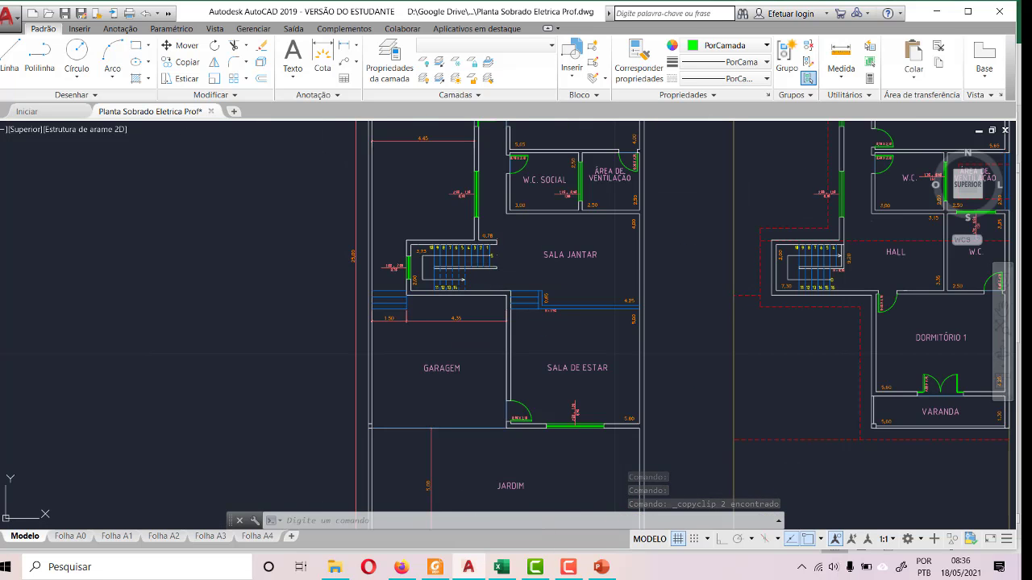
key(ctrl+v)
scroll(491, 236, up, 5)
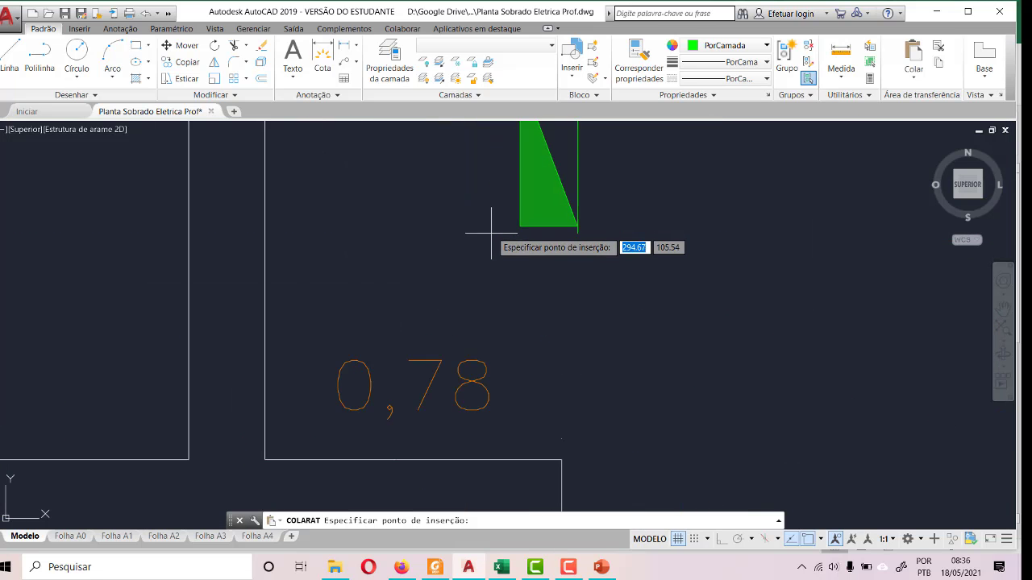
scroll(491, 234, down, 5)
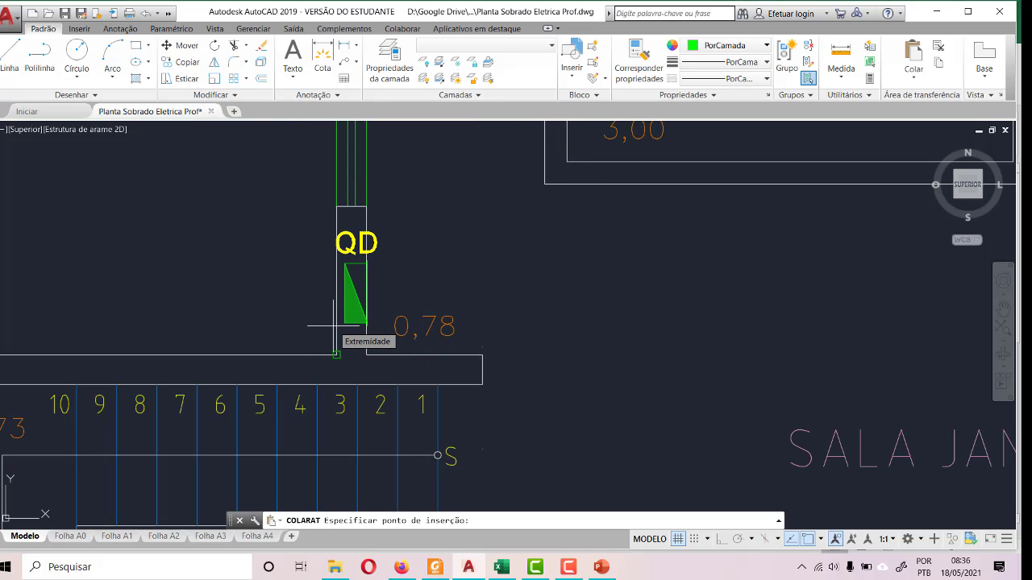
click(336, 353)
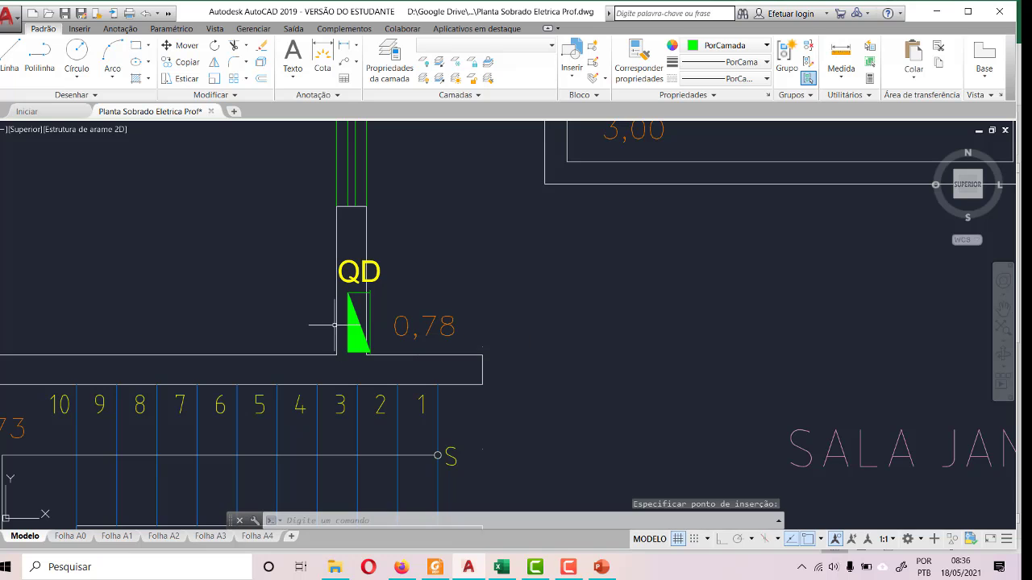
- Move the QD label and its symbol about 0.20 units straight up within the short wall above the staircase
scroll(368, 375, up, 4)
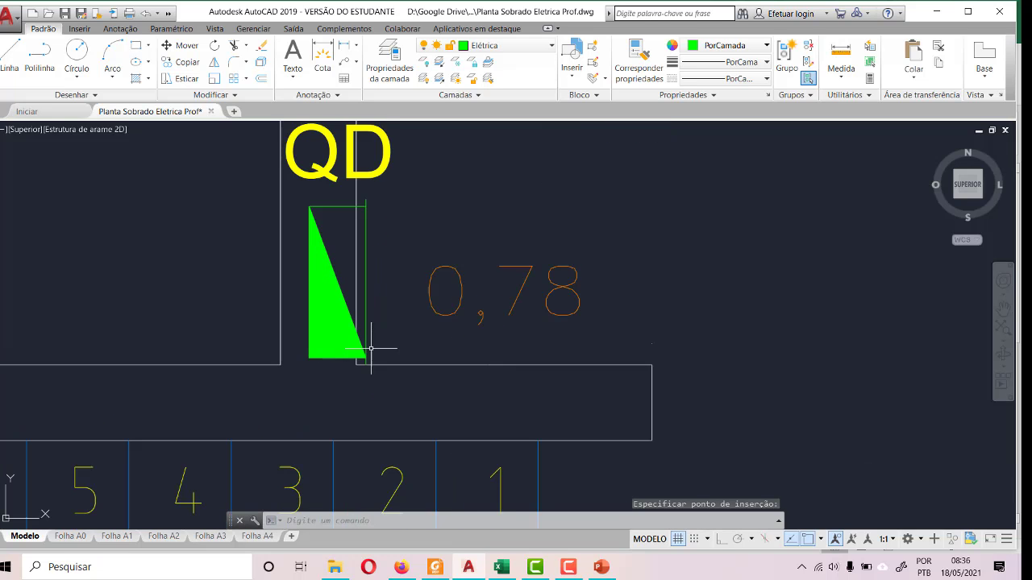
scroll(357, 369, up, 2)
scroll(355, 376, down, 4)
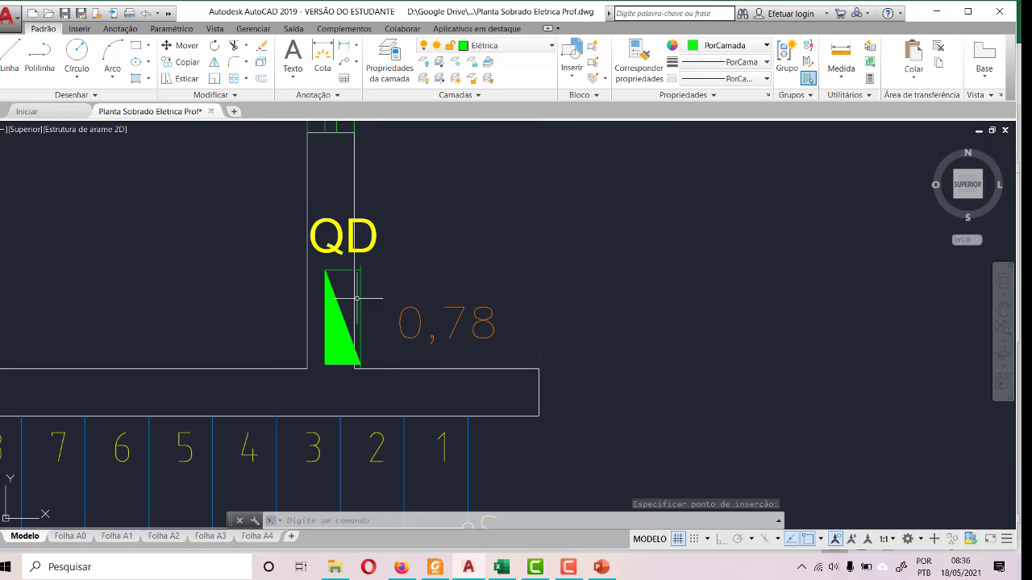
click(258, 185)
click(383, 379)
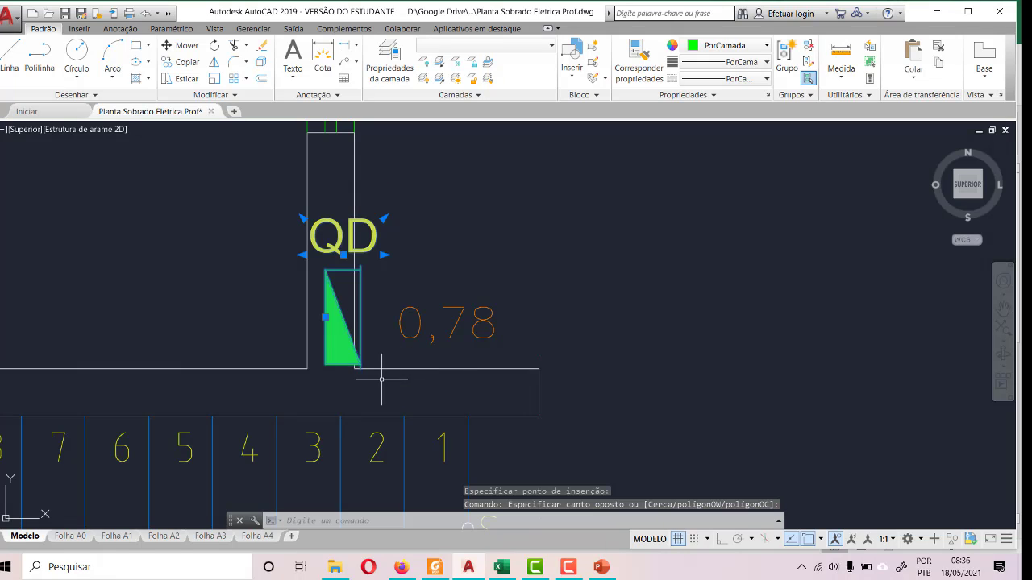
click(181, 45)
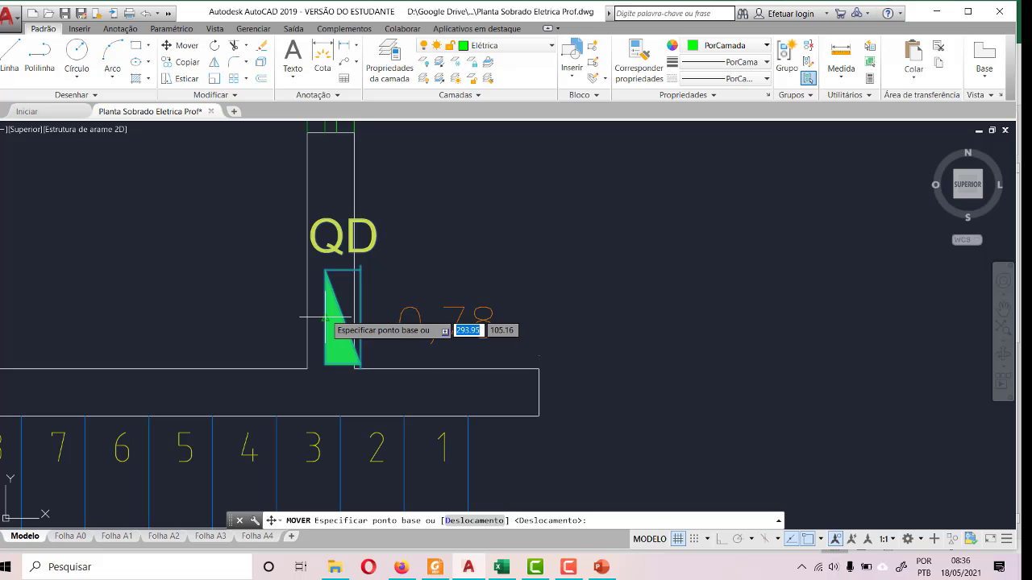
click(336, 307)
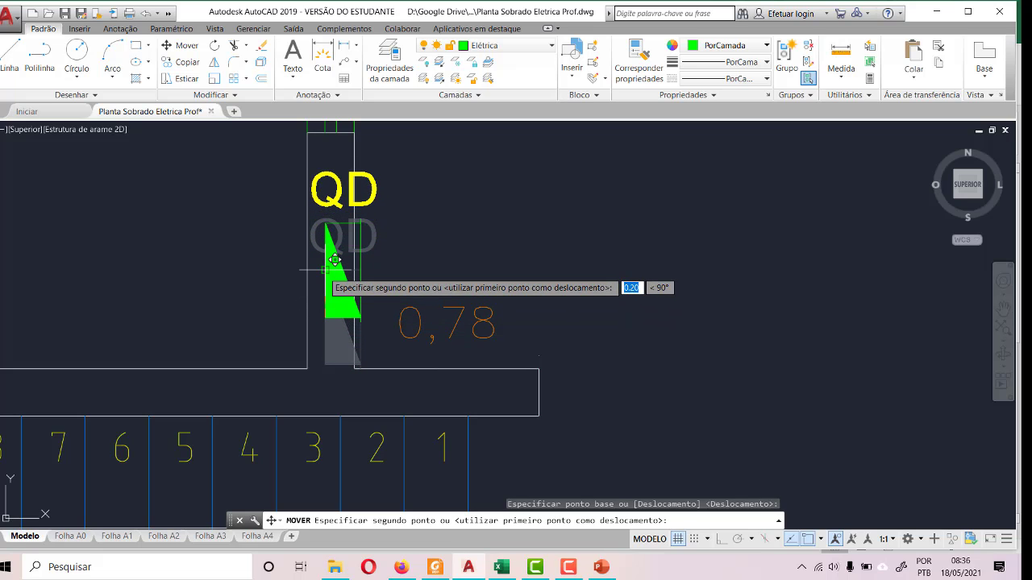
click(333, 260)
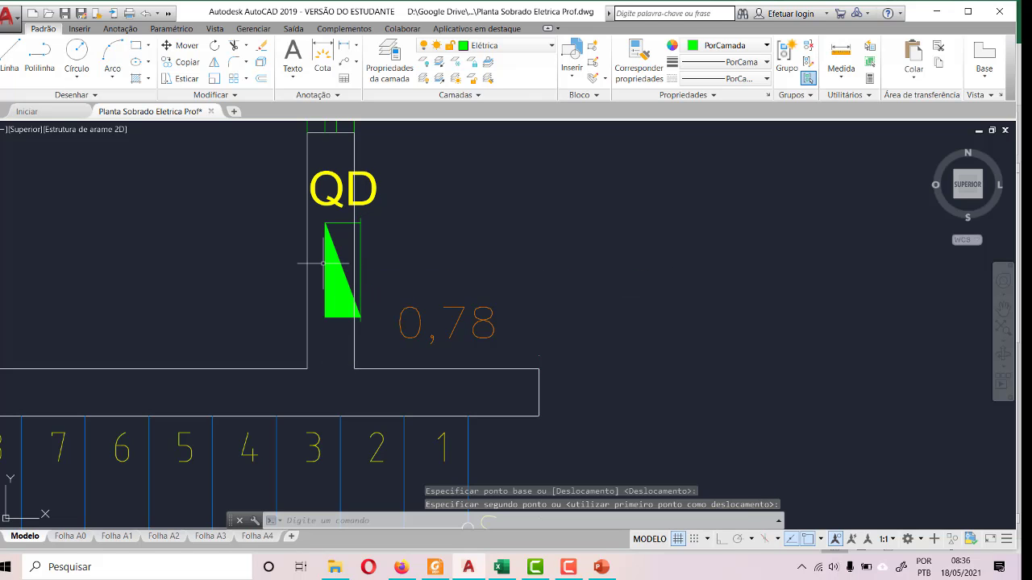
- Examine the QD symbol's position above the staircase, up close and relative to the rooms of PAV. TÉRREO
scroll(323, 291, down, 3)
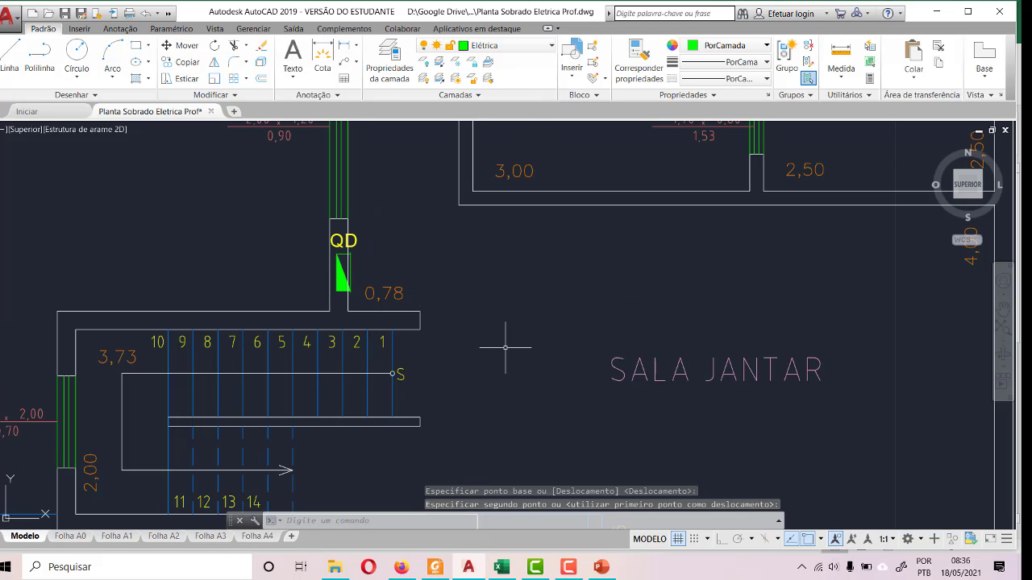
scroll(121, 306, down, 3)
scroll(162, 290, down, 3)
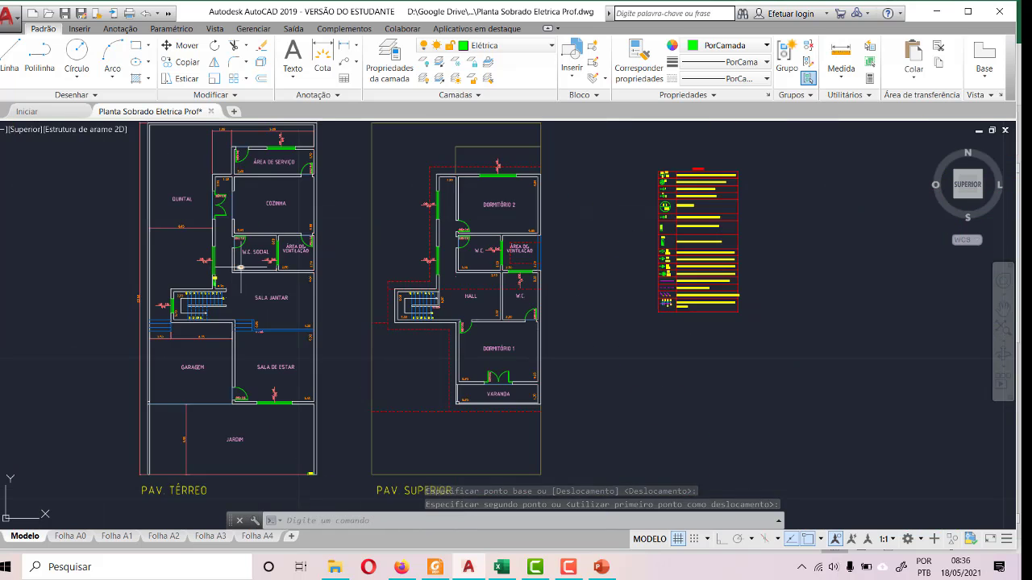
scroll(147, 273, up, 5)
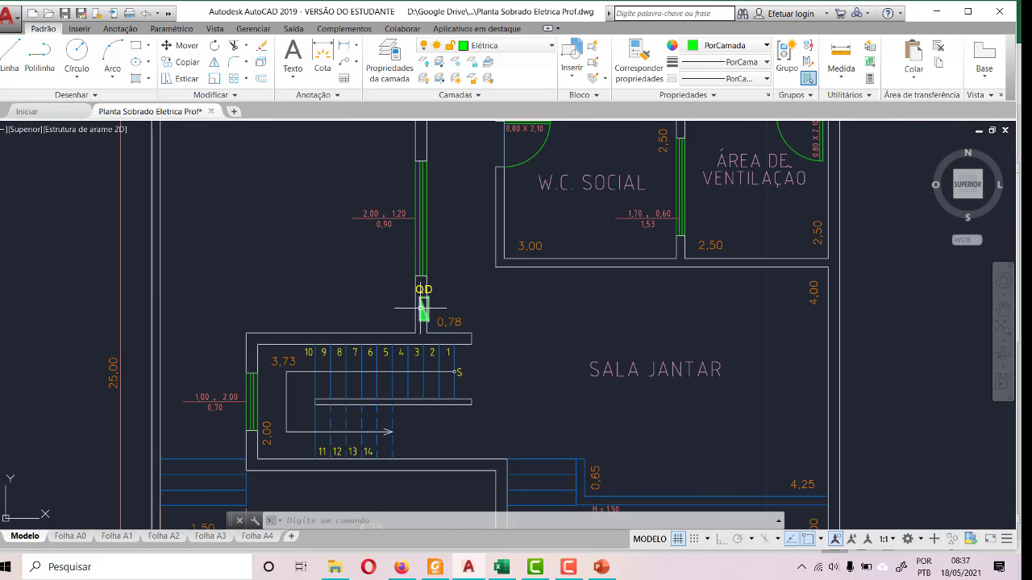
mouse_move(421, 308)
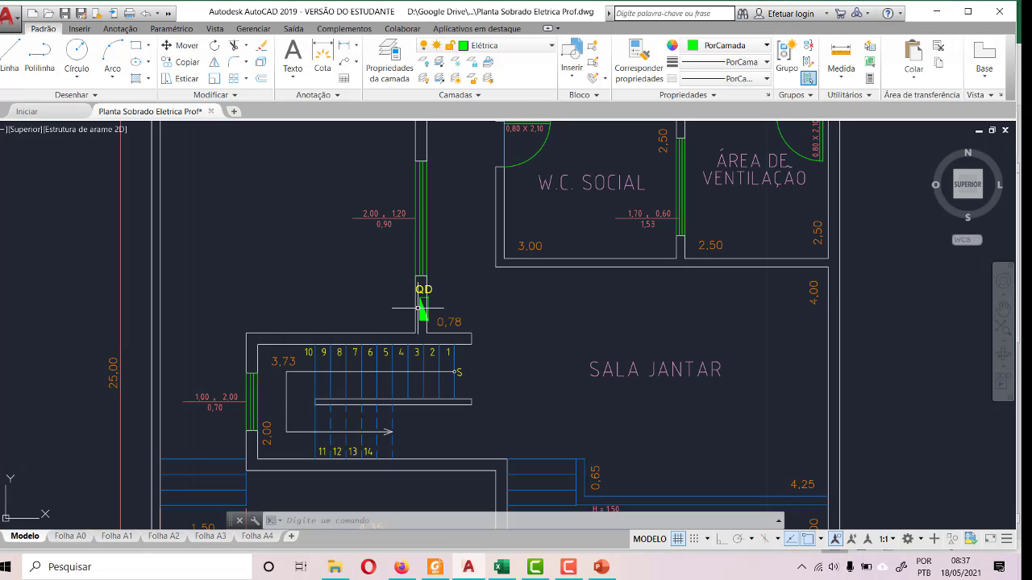
scroll(412, 306, down, 6)
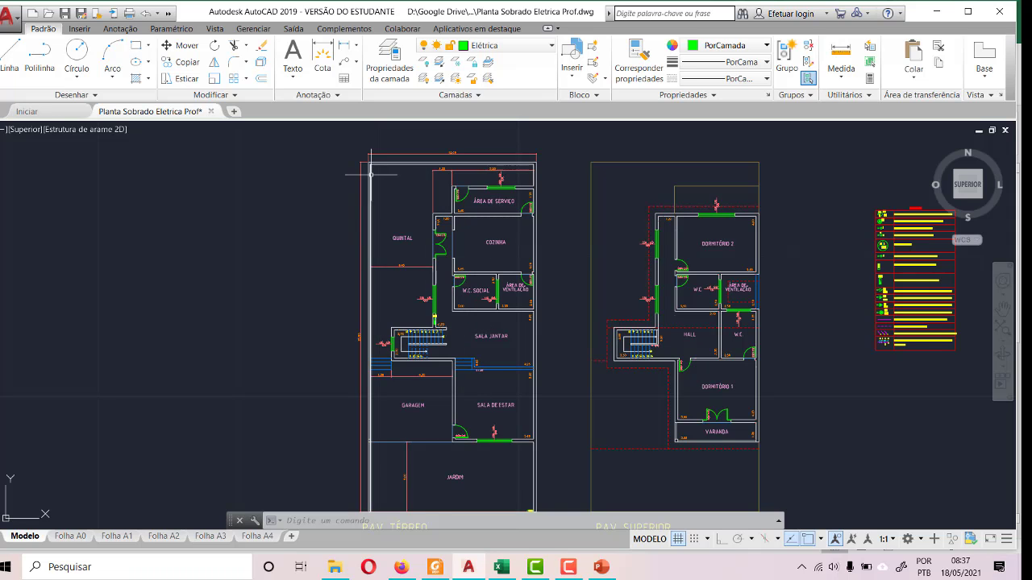
scroll(458, 348, up, 6)
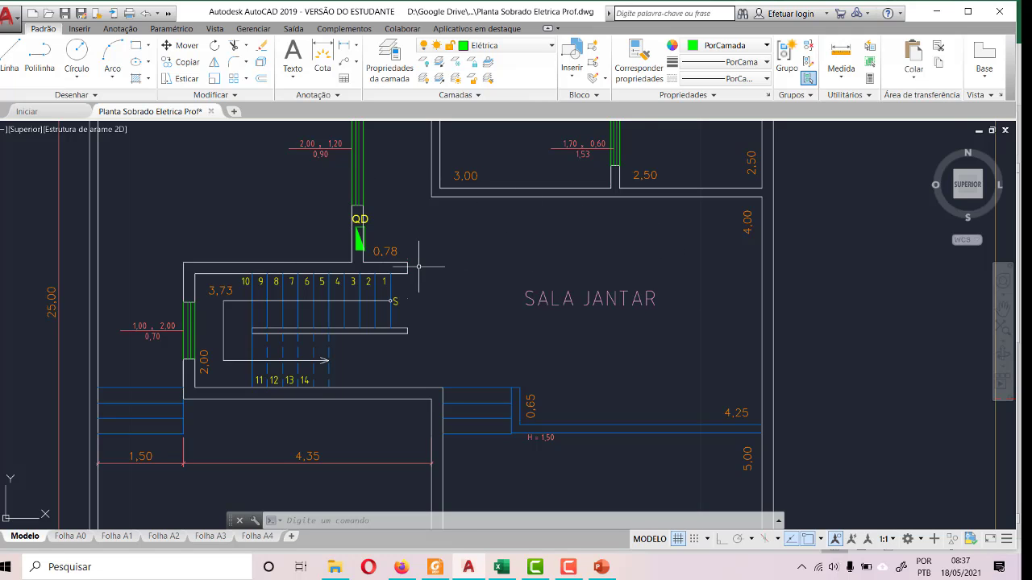
scroll(422, 259, down, 2)
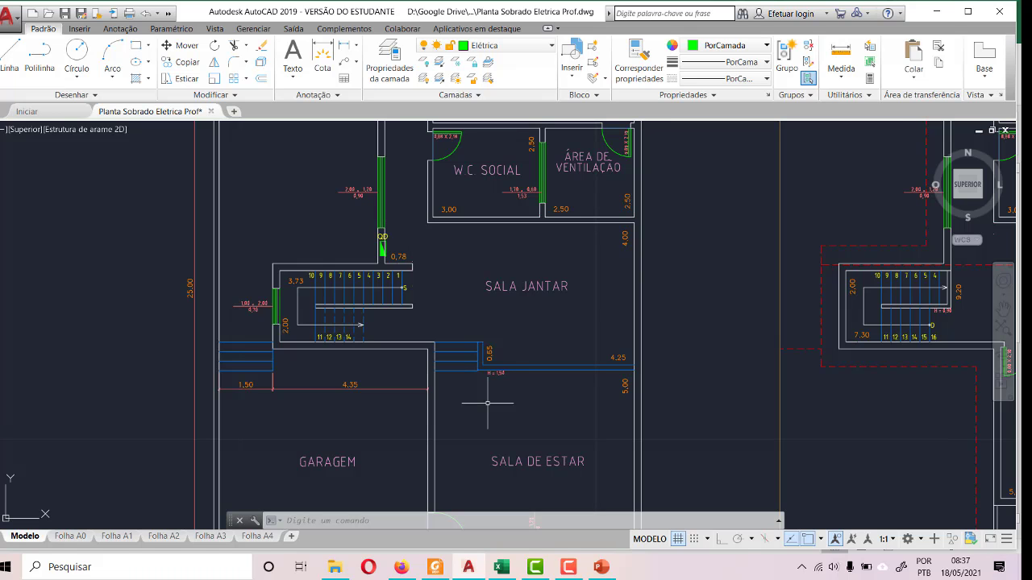
scroll(394, 211, down, 3)
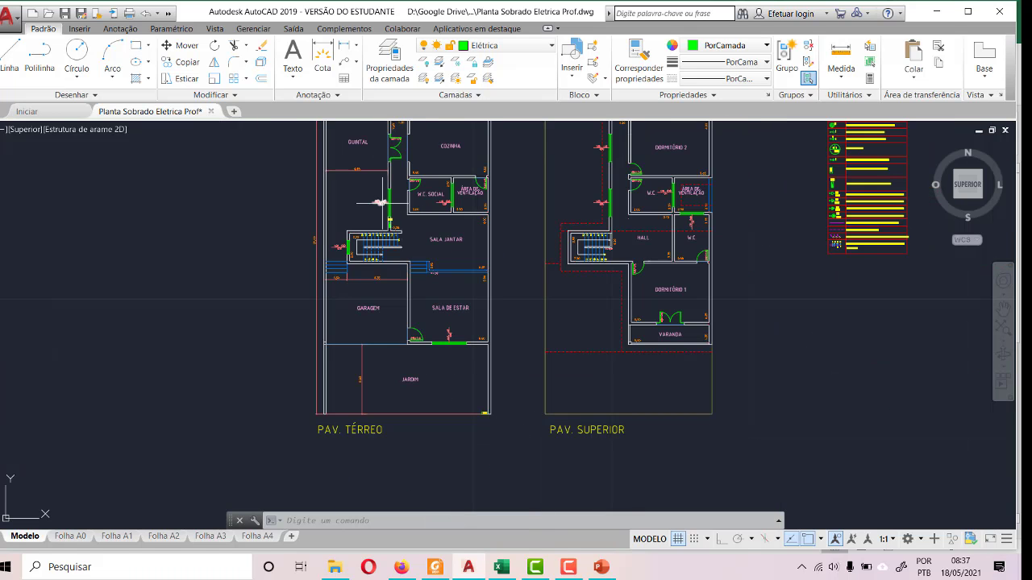
scroll(390, 216, down, 2)
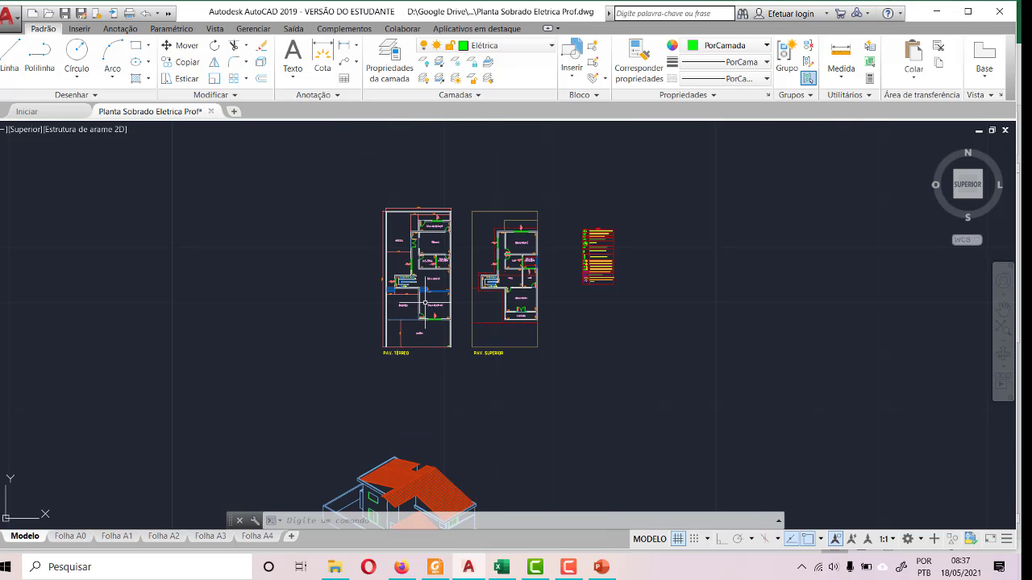
scroll(390, 216, up, 8)
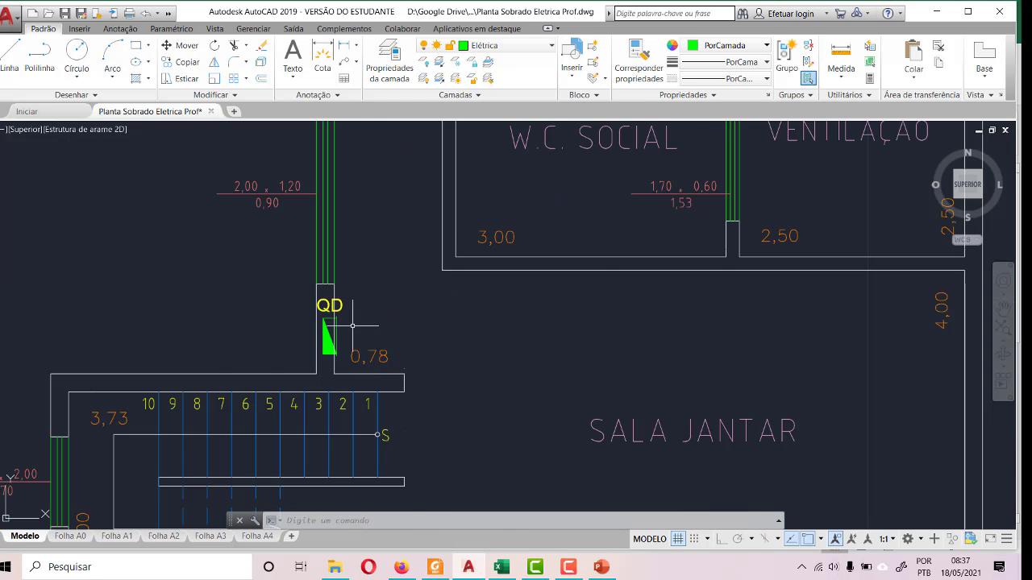
scroll(329, 298, down, 2)
mouse_move(324, 267)
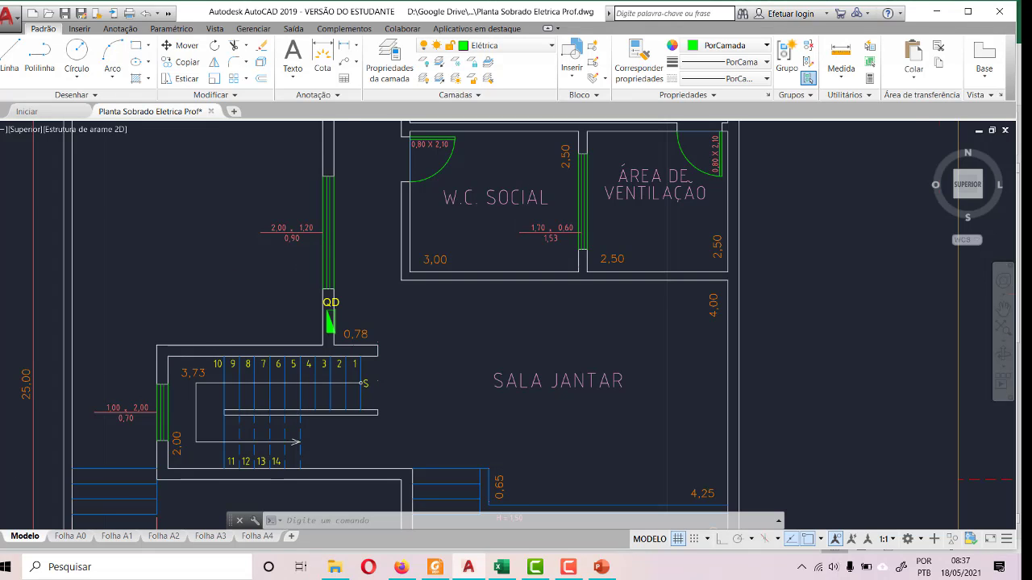
scroll(525, 199, down, 5)
scroll(540, 320, up, 4)
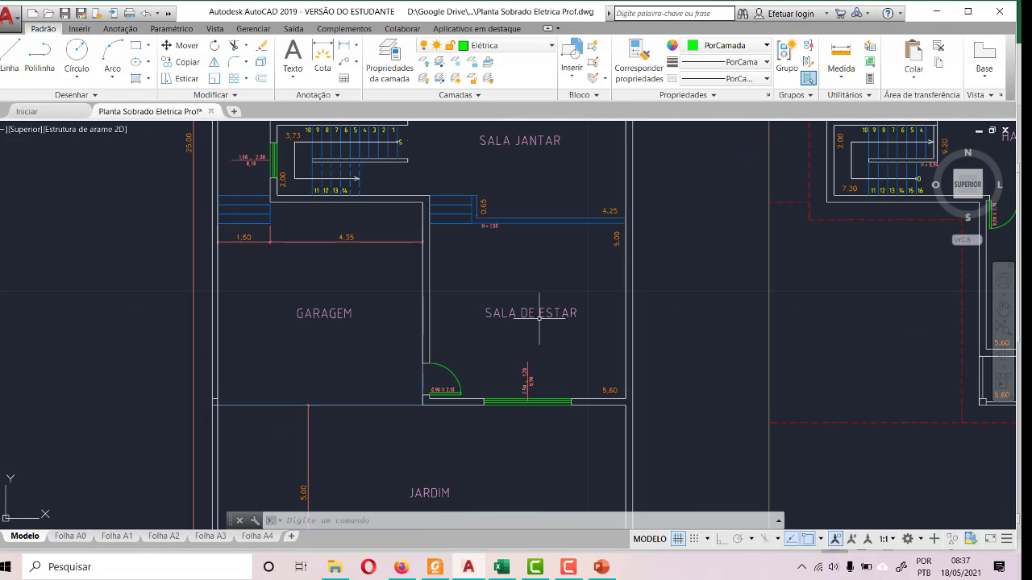
scroll(457, 244, down, 2)
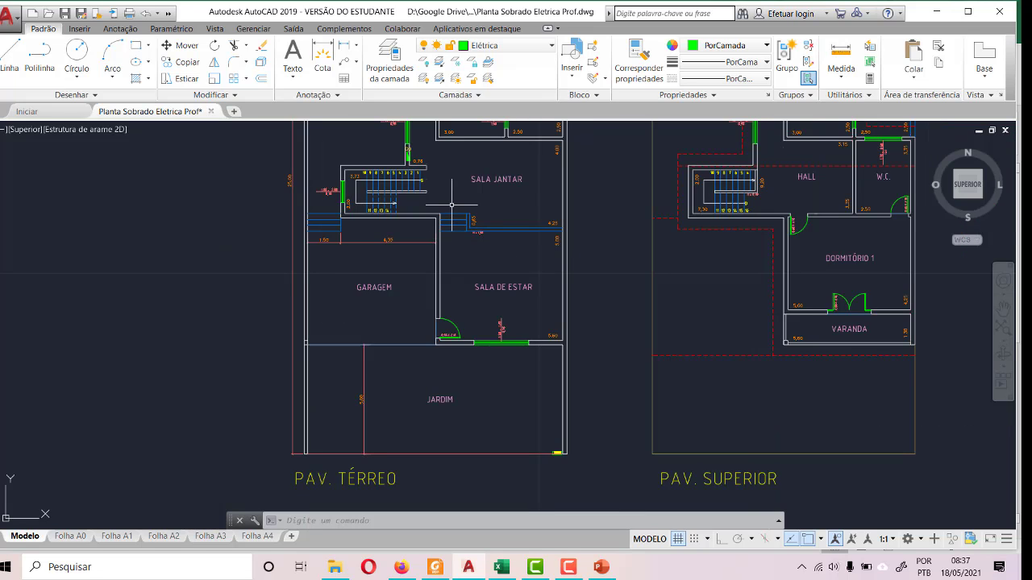
- Switch to the Divisão de Circuitos.xlsx workbook in Excel and show the QUADRO DE CARGAS sheet's load forecast table
click(504, 567)
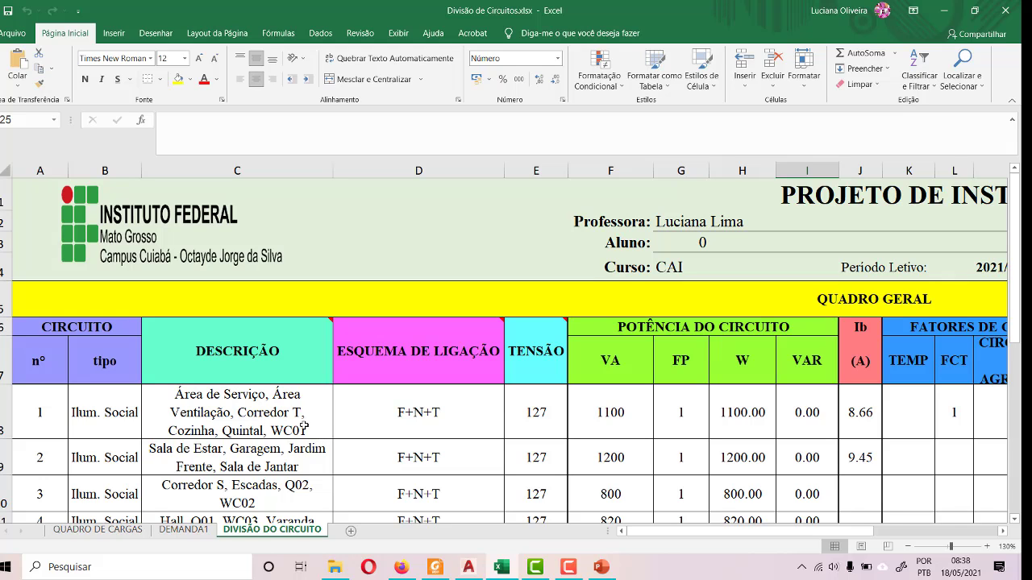
click(88, 530)
scroll(66, 409, up, 4)
scroll(67, 406, down, 5)
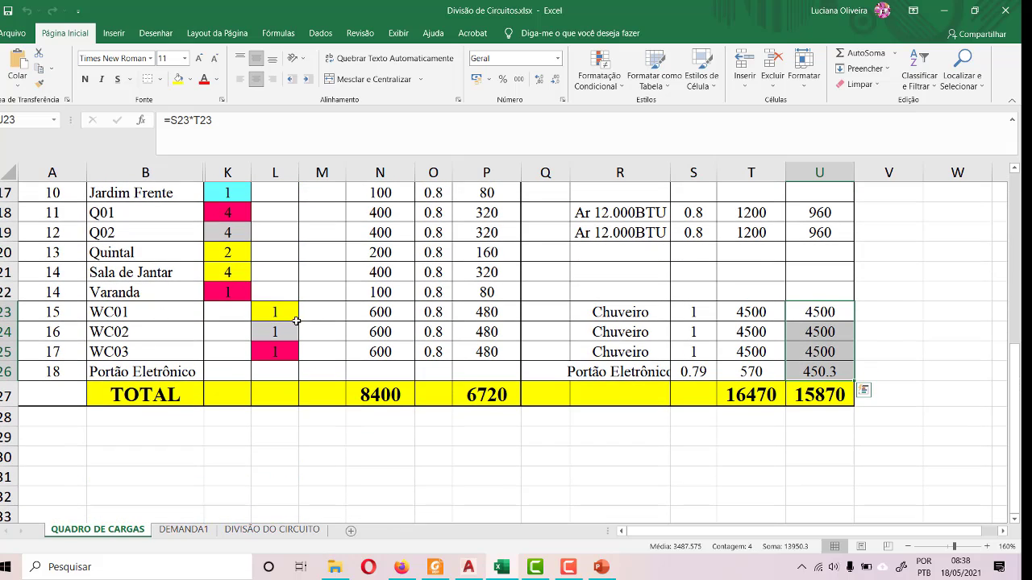
scroll(376, 312, up, 4)
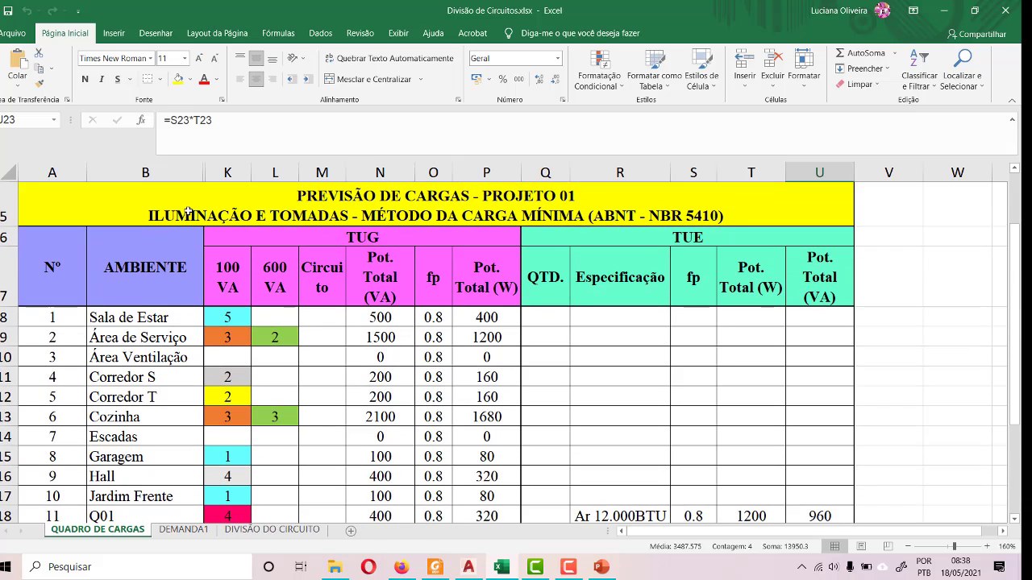
- Unhide the columns between B and K in the load table, and hide the DIMENSÕES columns C to F
drag(181, 168, 229, 167)
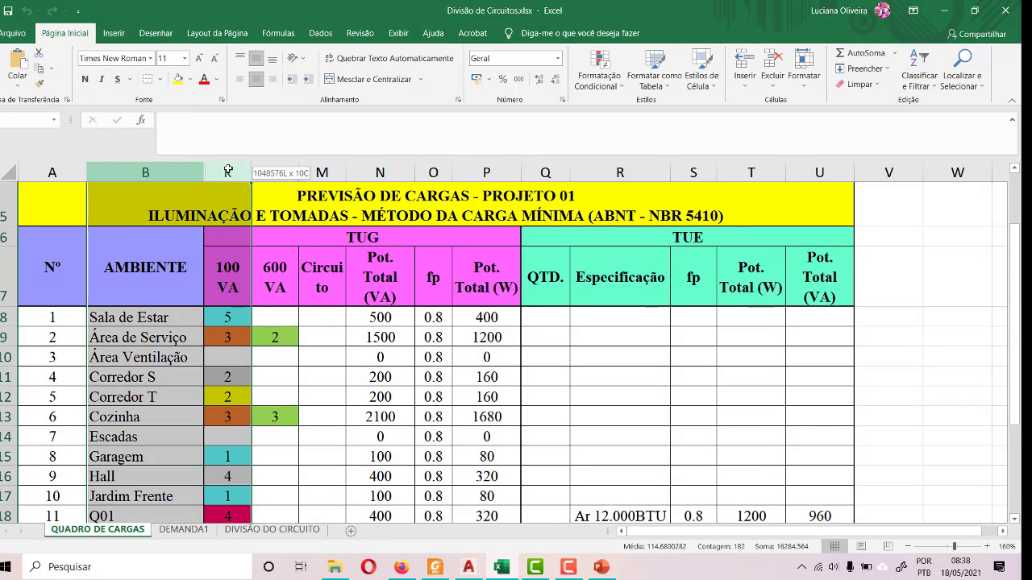
right_click(230, 166)
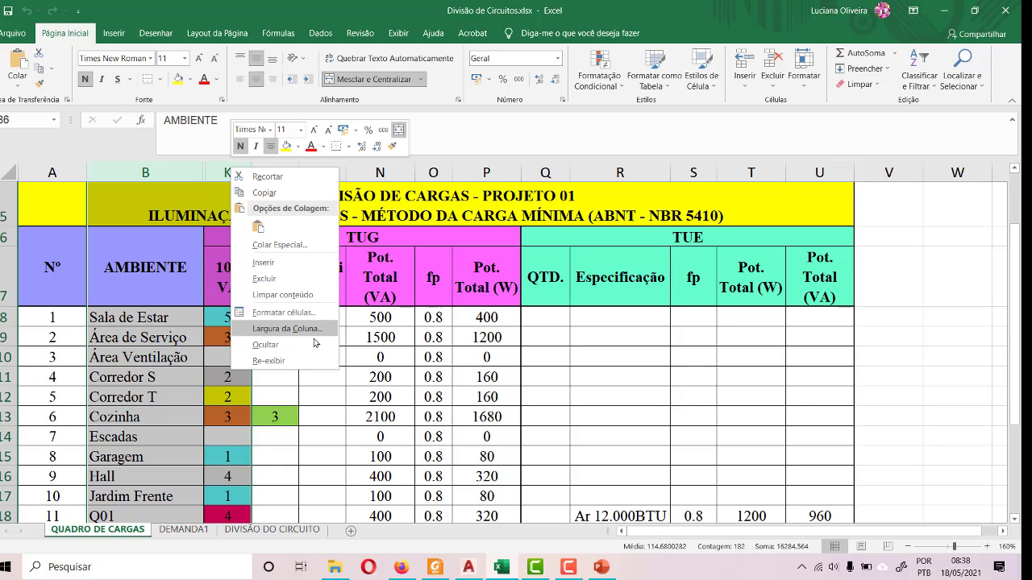
click(278, 361)
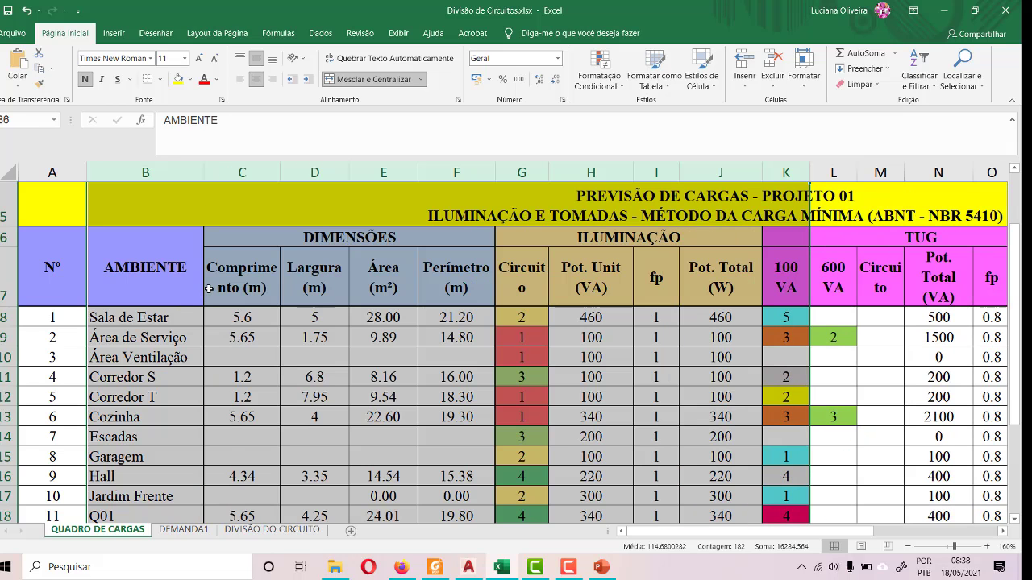
click(309, 376)
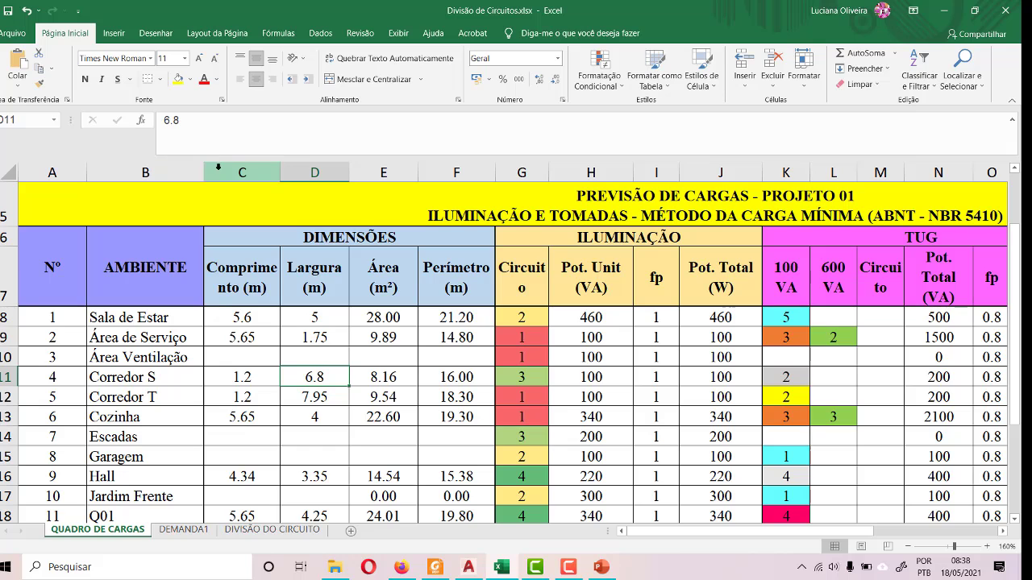
drag(235, 172, 438, 198)
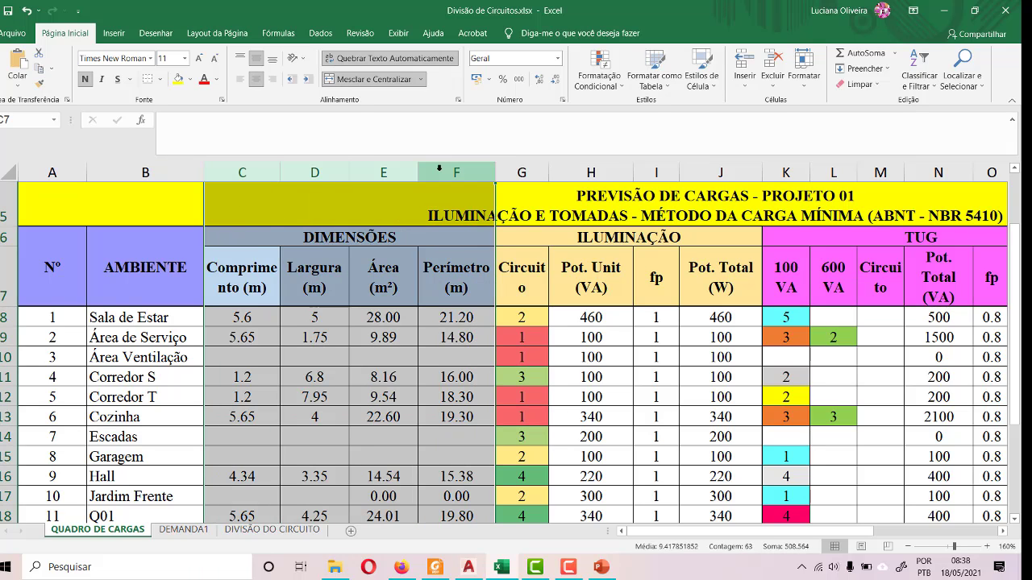
right_click(442, 173)
click(483, 348)
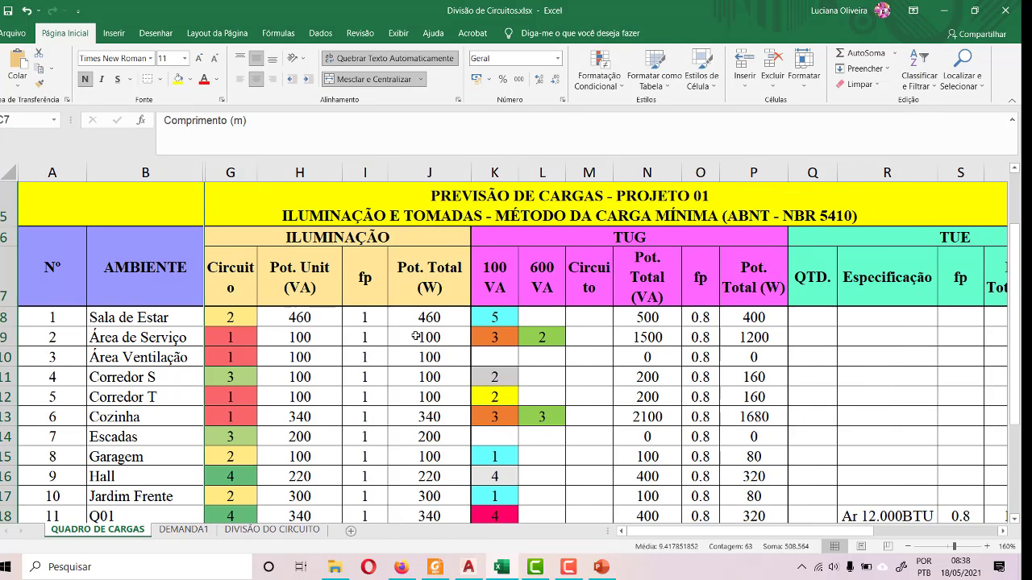
- Review the ILUMINAÇÃO circuit numbers and power values for all rooms in the load table
scroll(160, 258, down, 5)
scroll(182, 294, up, 1)
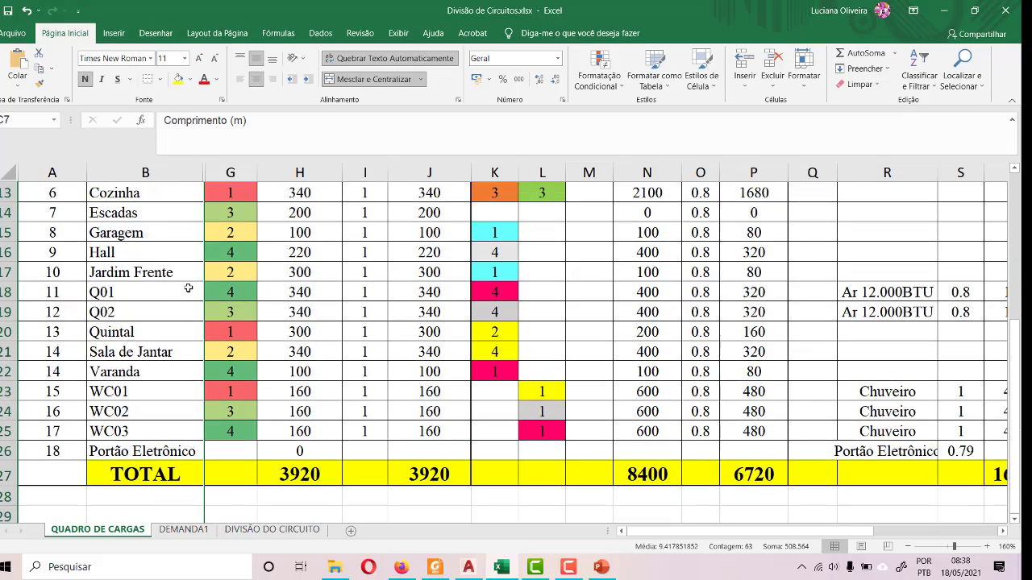
click(314, 393)
scroll(319, 411, up, 4)
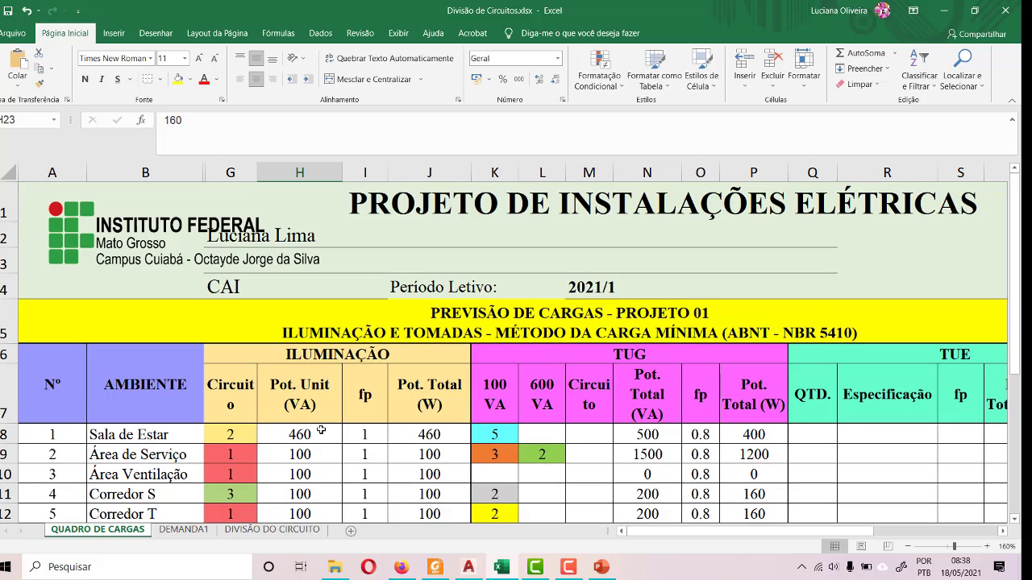
scroll(320, 431, down, 4)
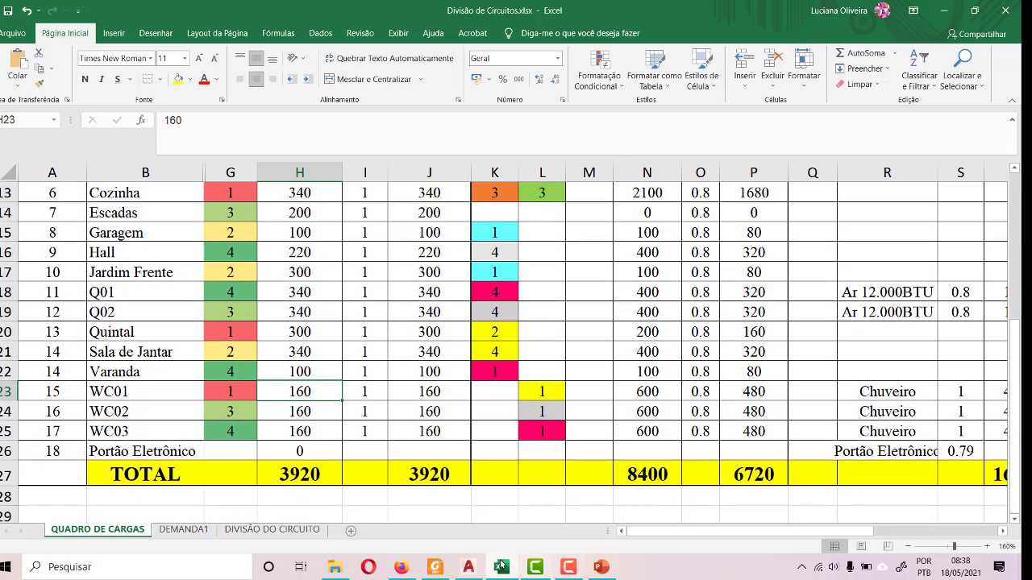
- Switch to AutoCAD and examine the W.C. SOCIAL room and its dimensions in the PAV. TÉRREO plan
click(466, 567)
scroll(383, 456, down, 2)
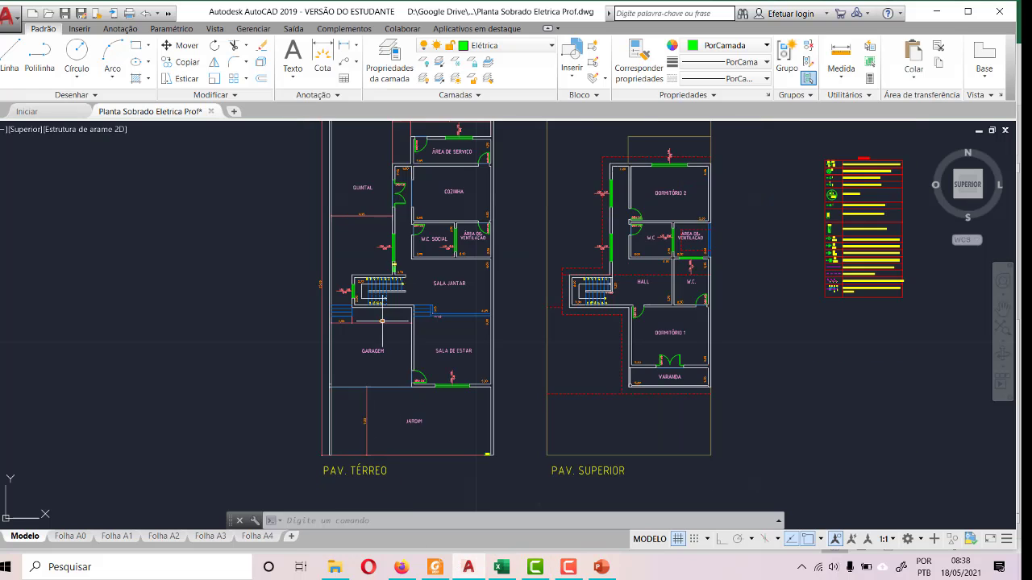
scroll(435, 230, up, 7)
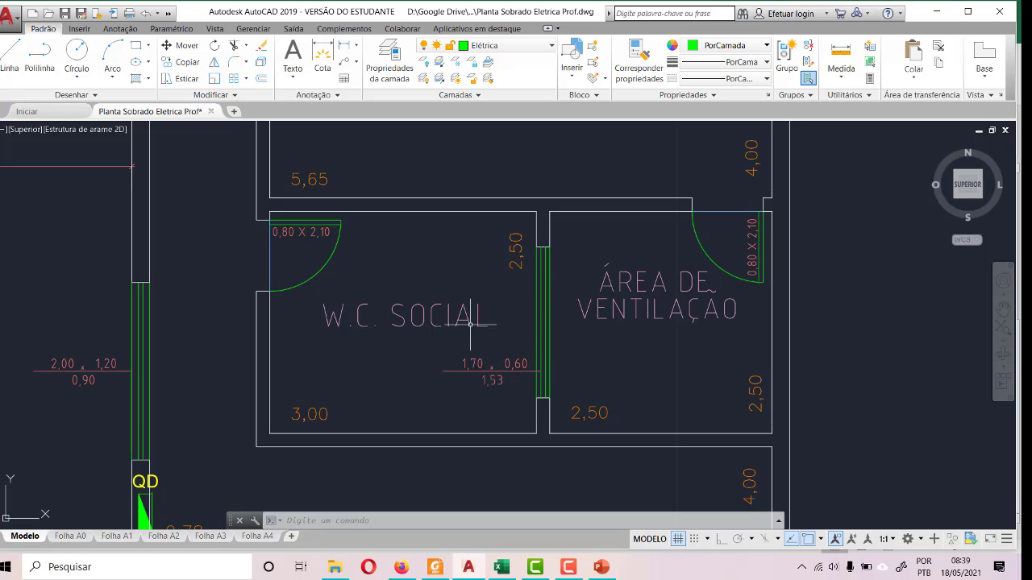
click(303, 411)
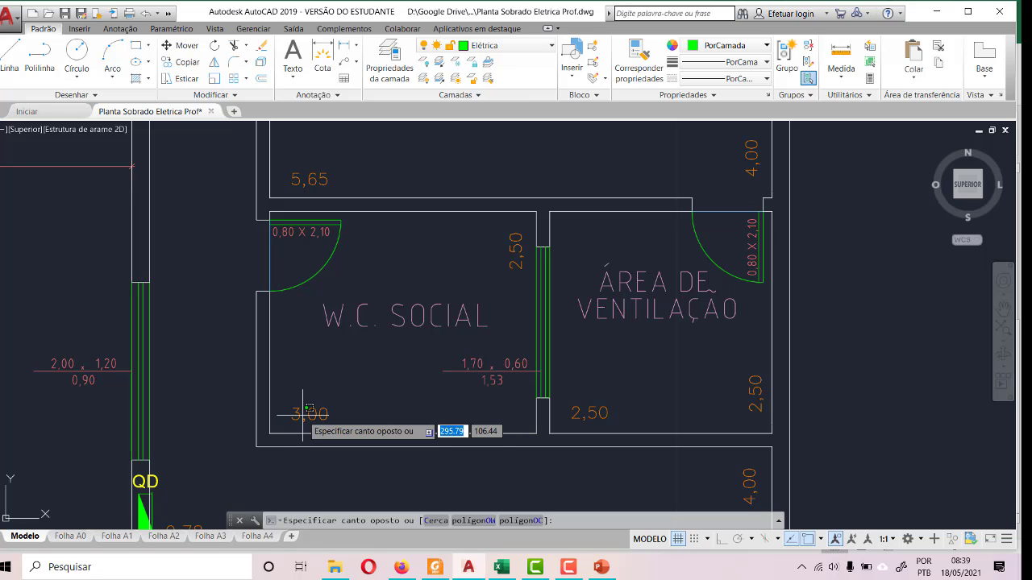
key(Escape)
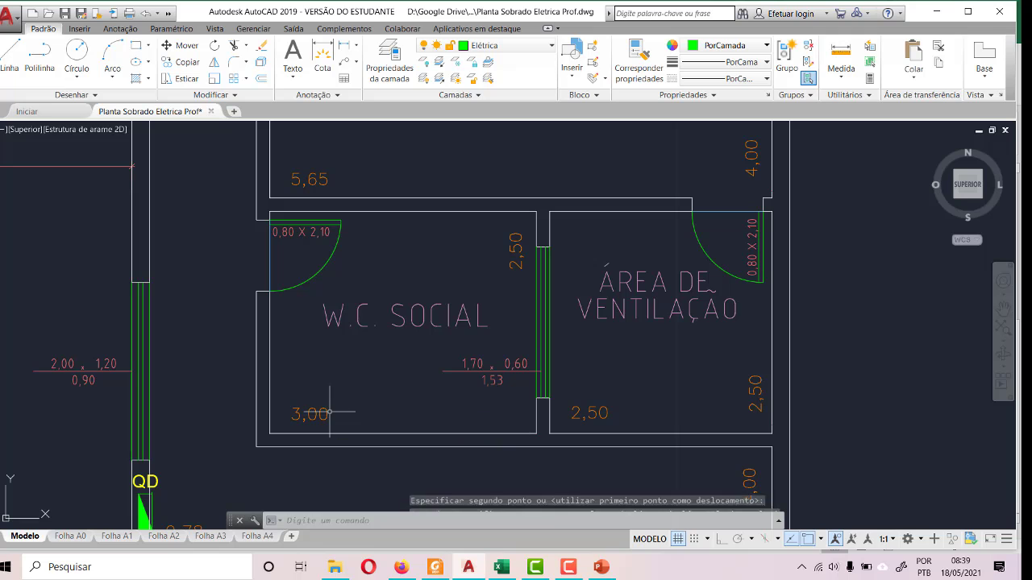
- Identify the layer of the W.C. SOCIAL 3,00 dimension and turn off the COTAS layer
key(Escape)
click(324, 416)
key(Escape)
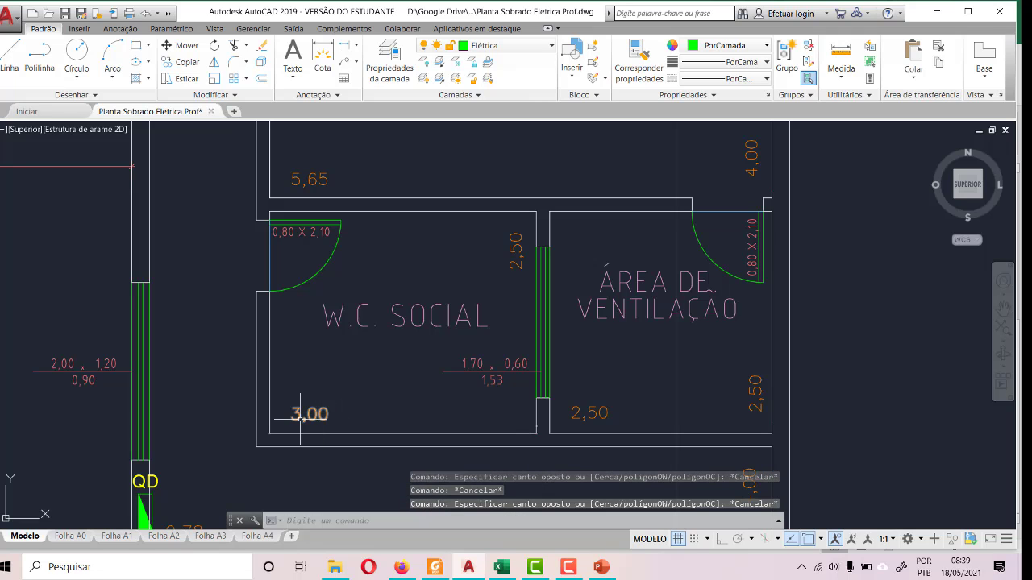
click(305, 415)
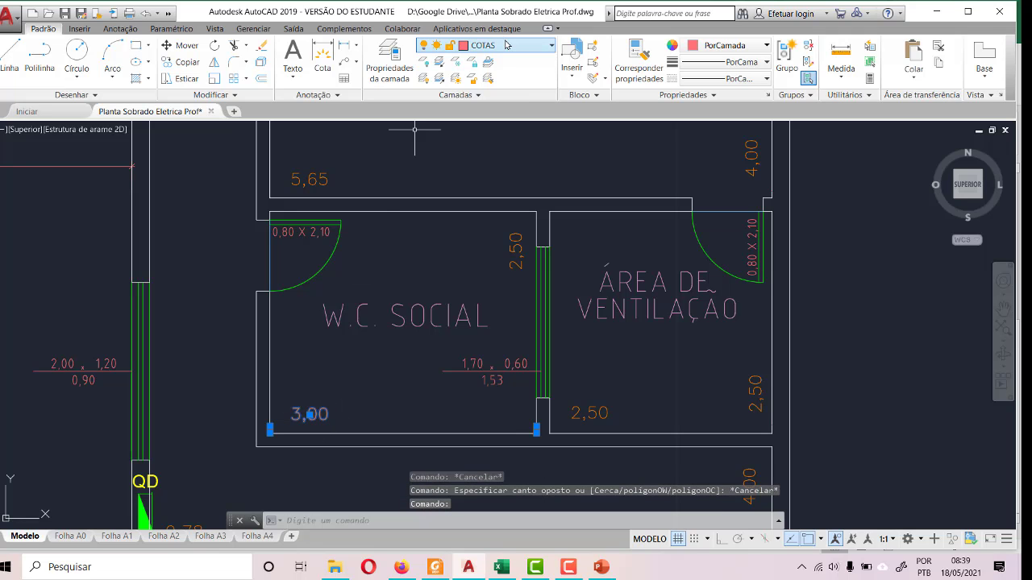
key(Escape)
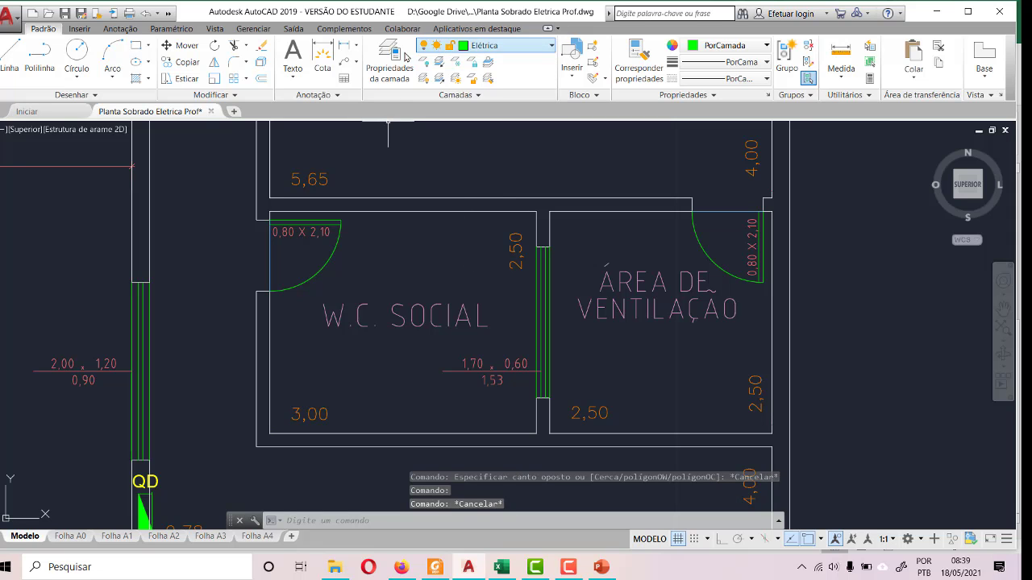
click(488, 46)
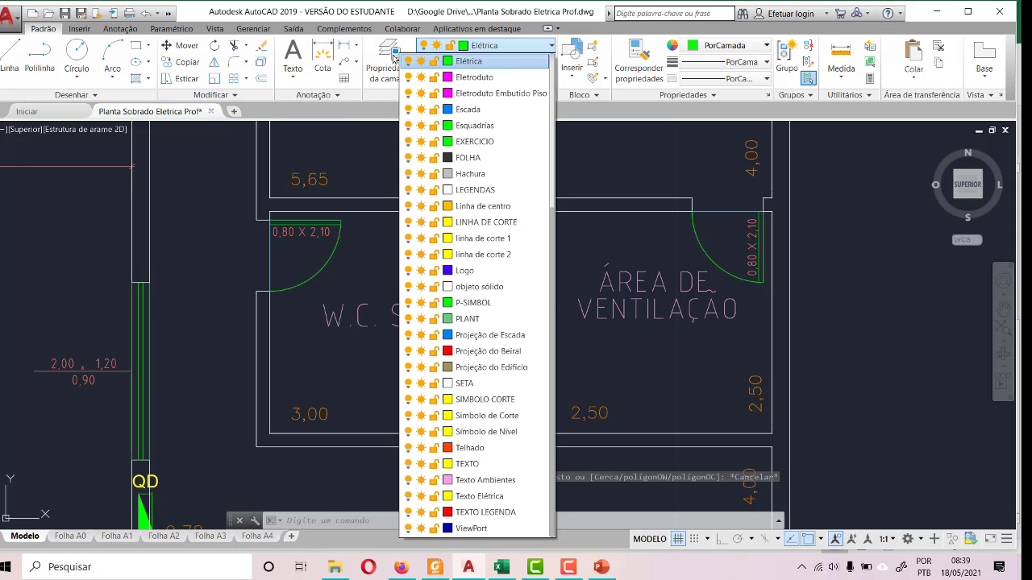
click(391, 55)
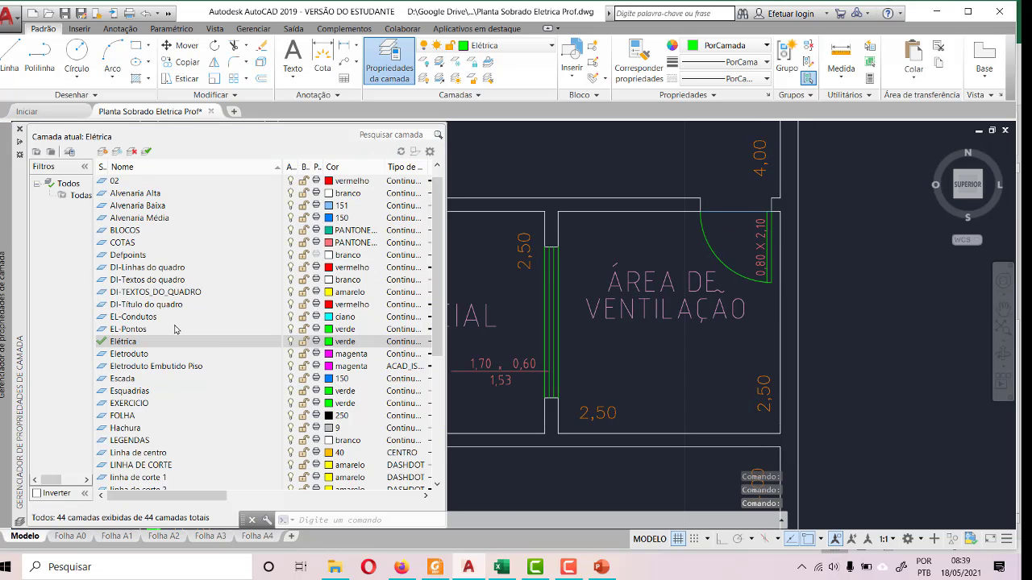
click(290, 243)
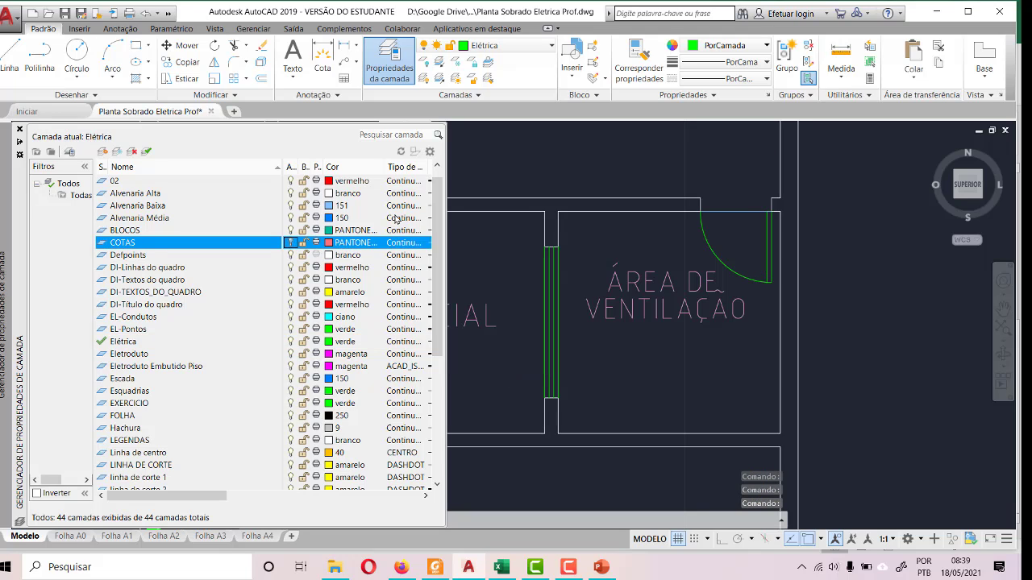
key(Escape)
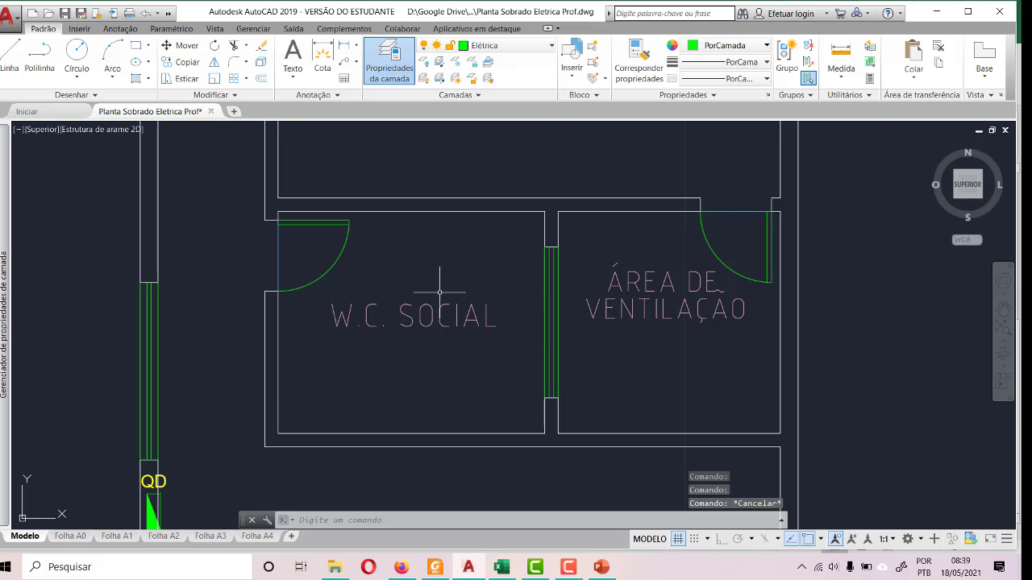
- Draw a diagonal line across W.C. SOCIAL from its lower-left inner corner to its upper-right inner corner
scroll(440, 293, down, 2)
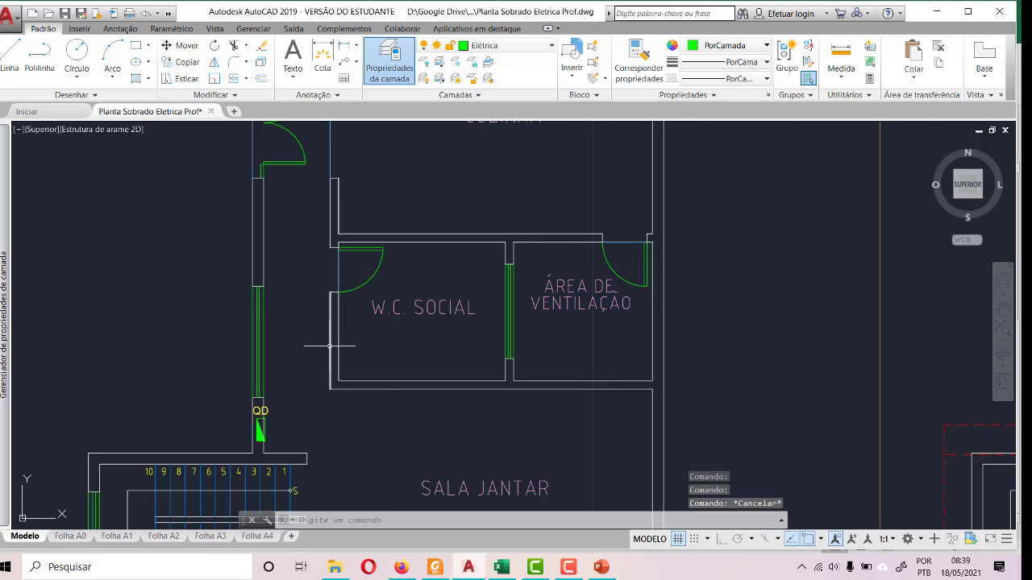
scroll(439, 291, down, 3)
scroll(439, 292, up, 3)
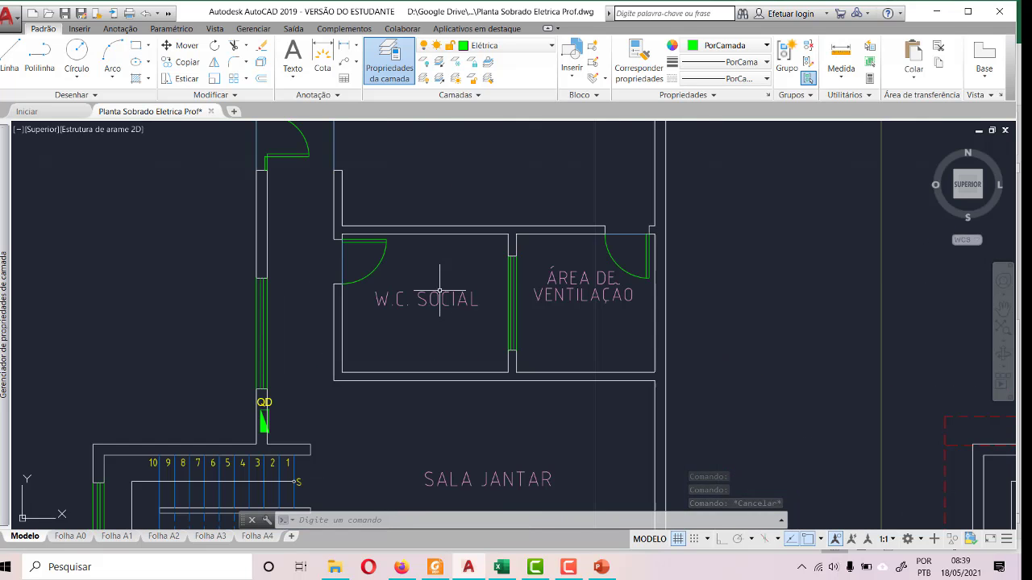
scroll(384, 345, up, 2)
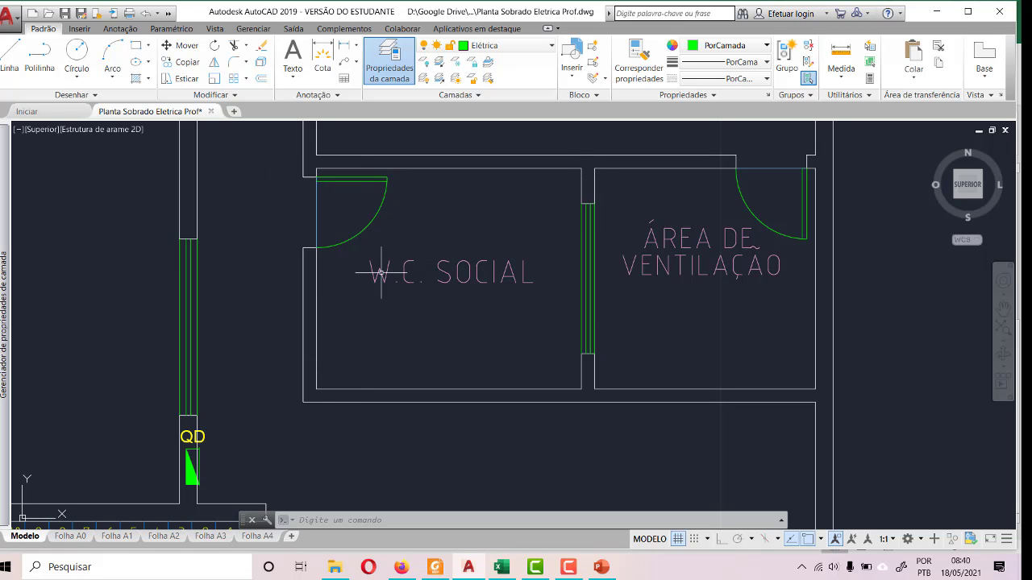
click(12, 60)
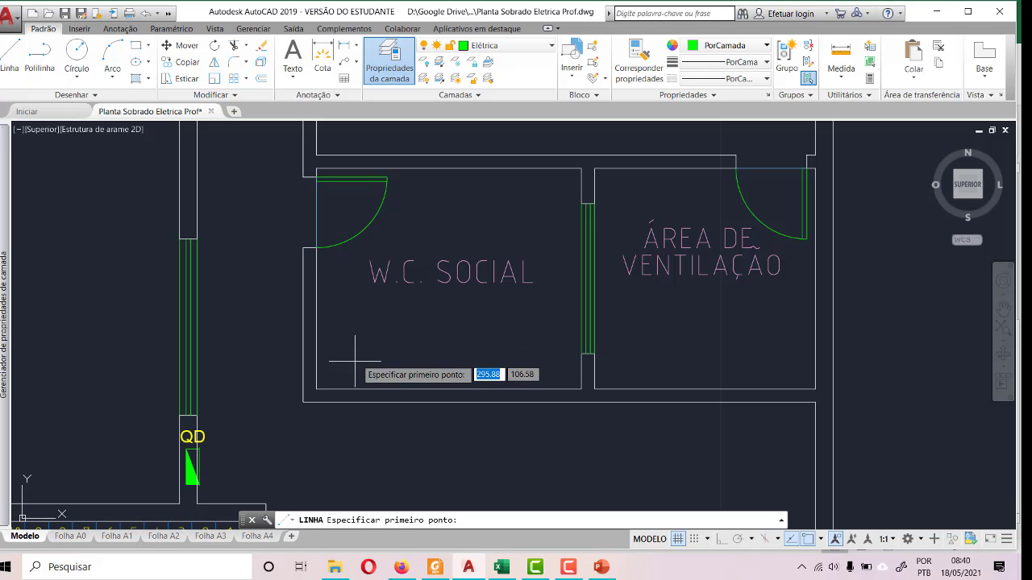
click(316, 388)
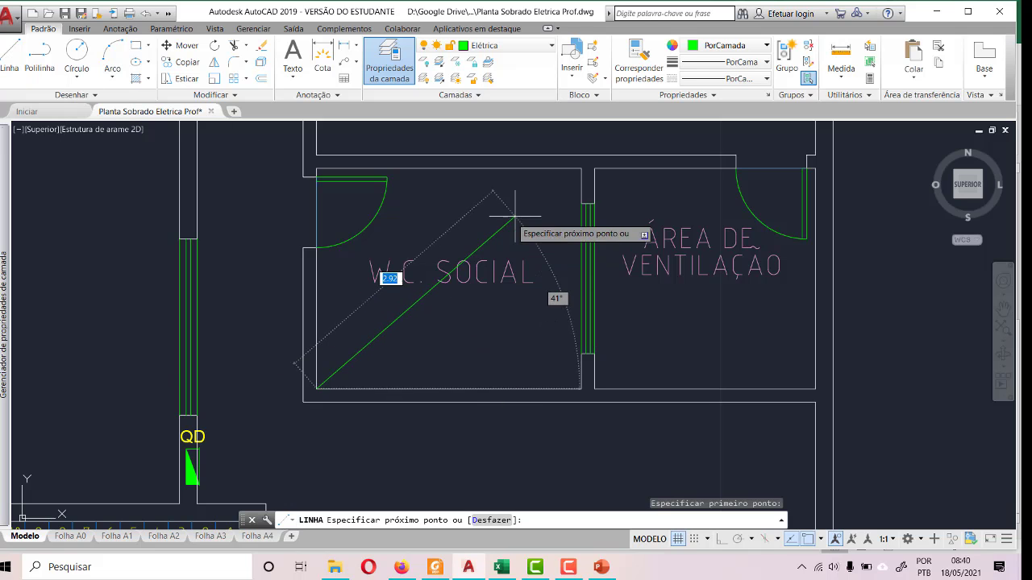
click(580, 168)
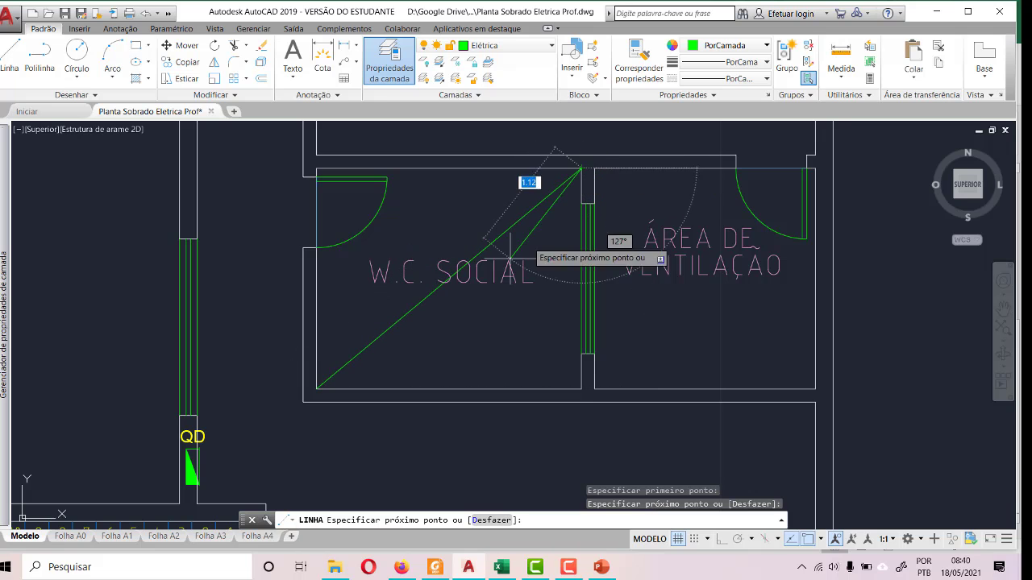
key(Escape)
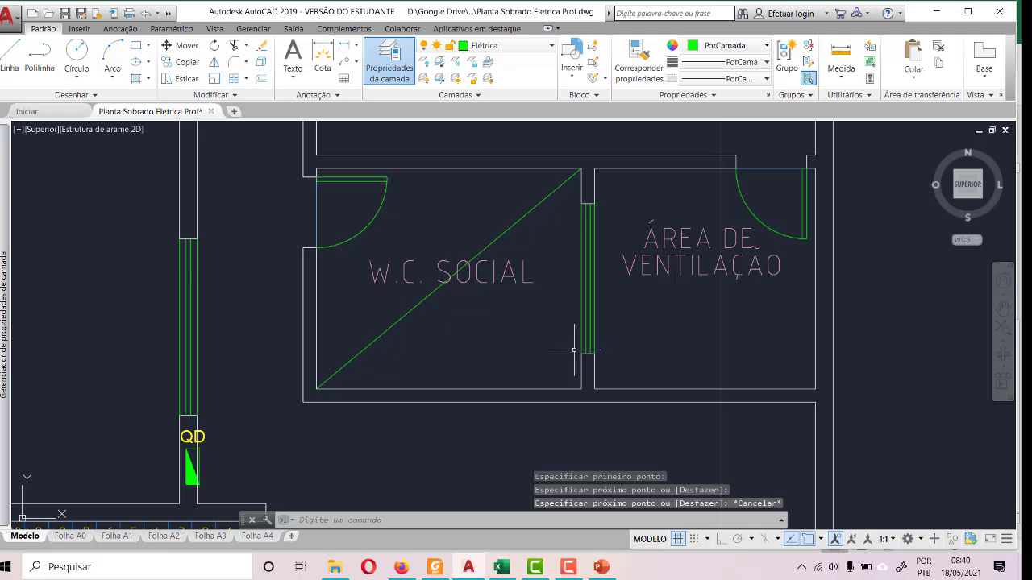
- Review the enabled object snap modes in the drafting settings and check the midpoint of the W.C. SOCIAL diagonal
click(707, 539)
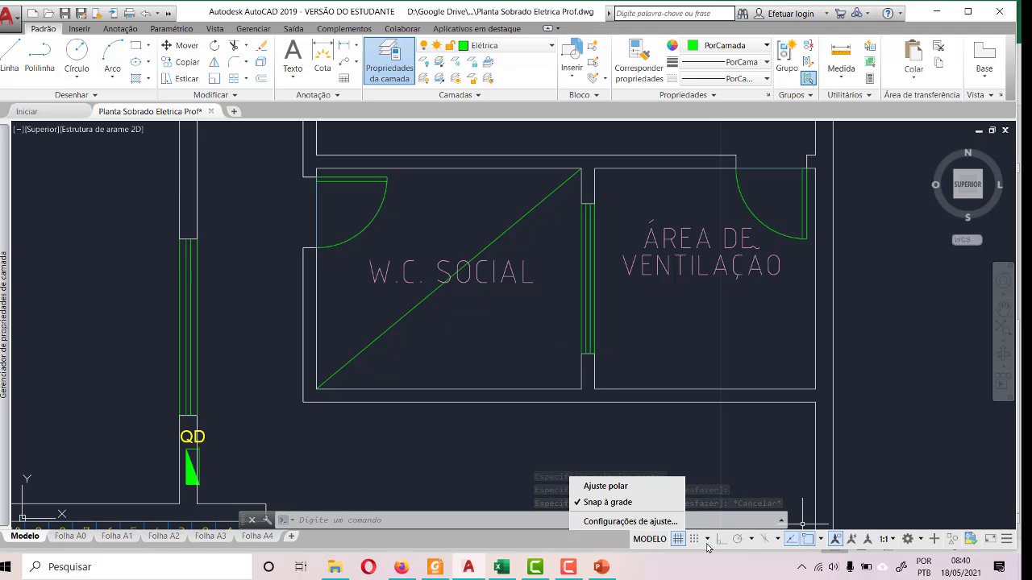
click(595, 521)
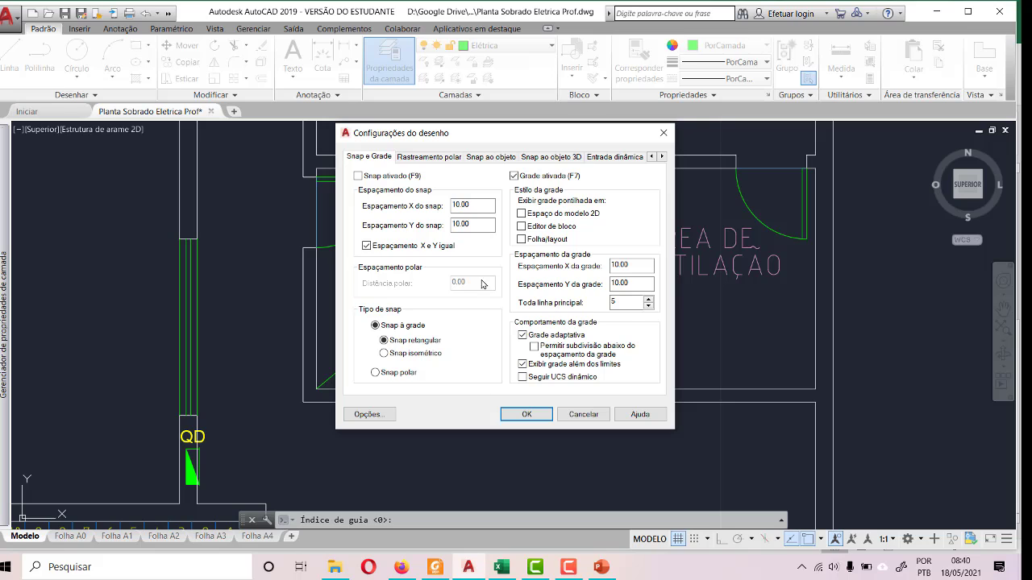
click(486, 157)
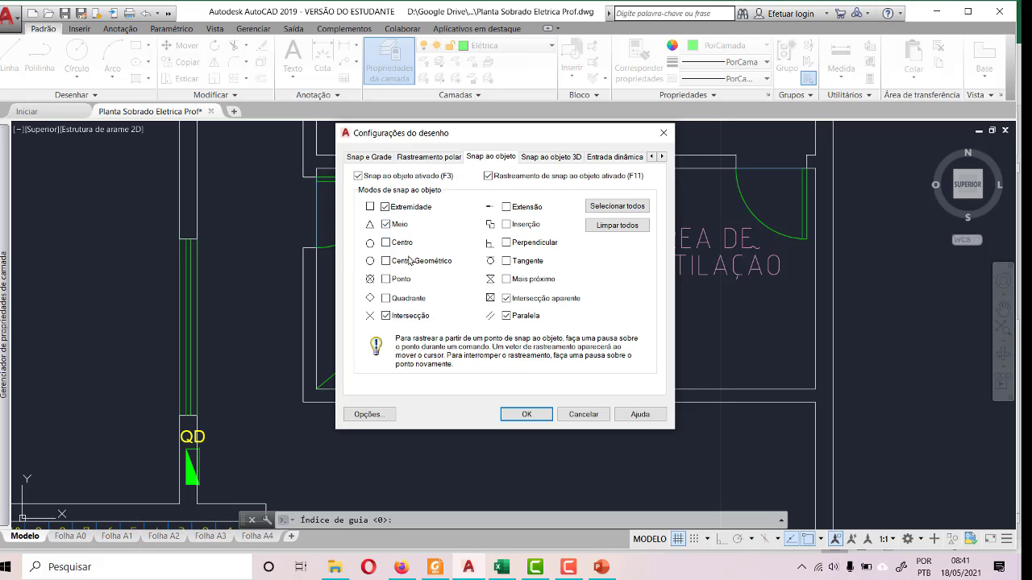
click(584, 415)
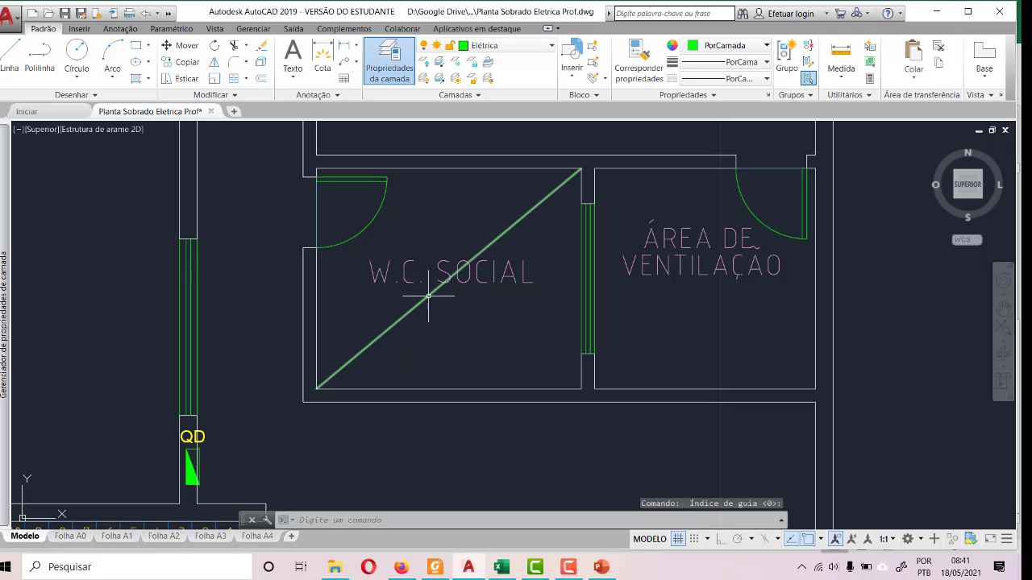
click(478, 249)
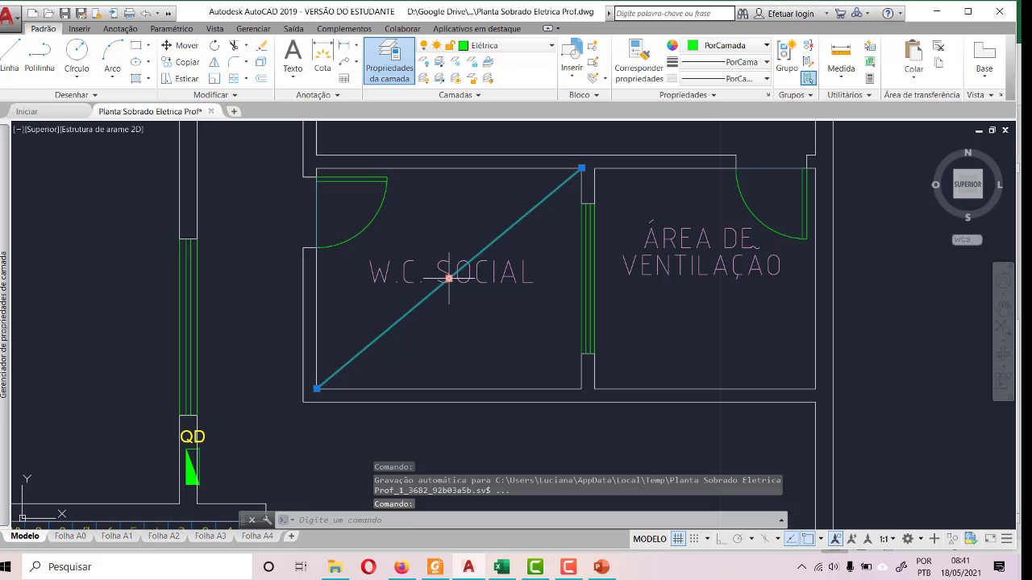
key(Escape)
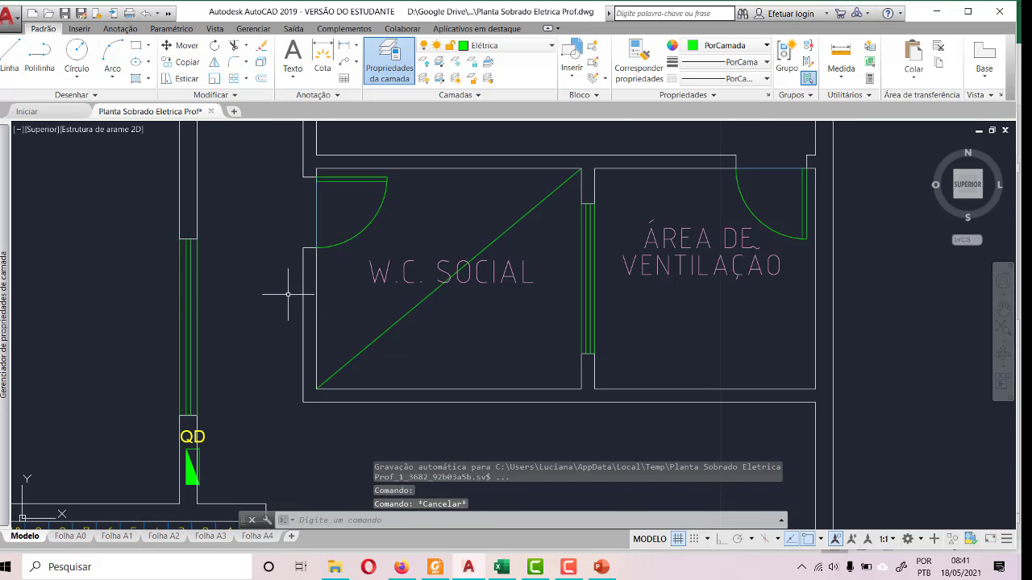
- Copy the "Ponto de luz - Teto" symbol from the legend and paste it into W.C. SOCIAL near the diagonal line
scroll(288, 294, down, 5)
scroll(709, 194, up, 2)
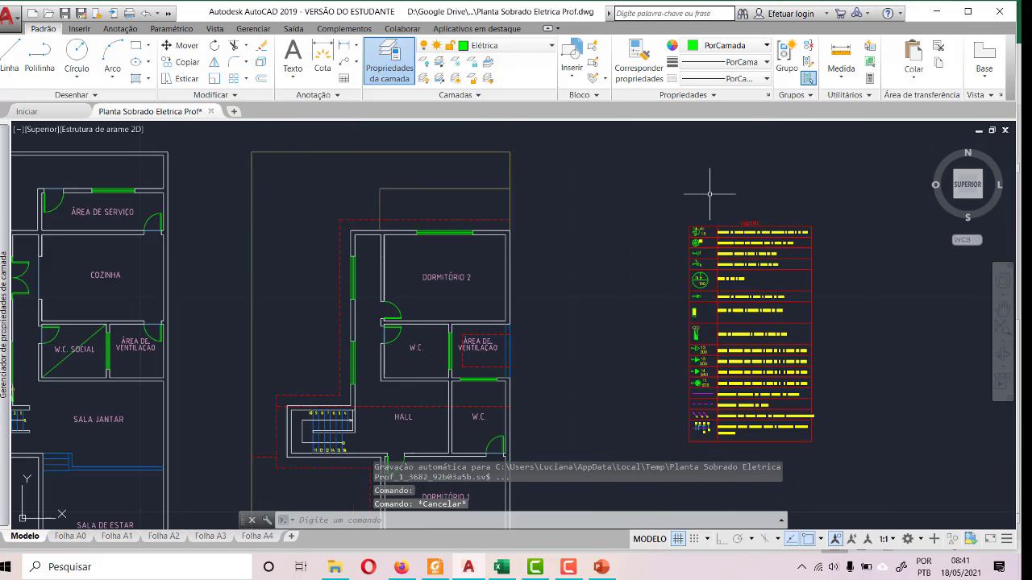
scroll(710, 194, up, 5)
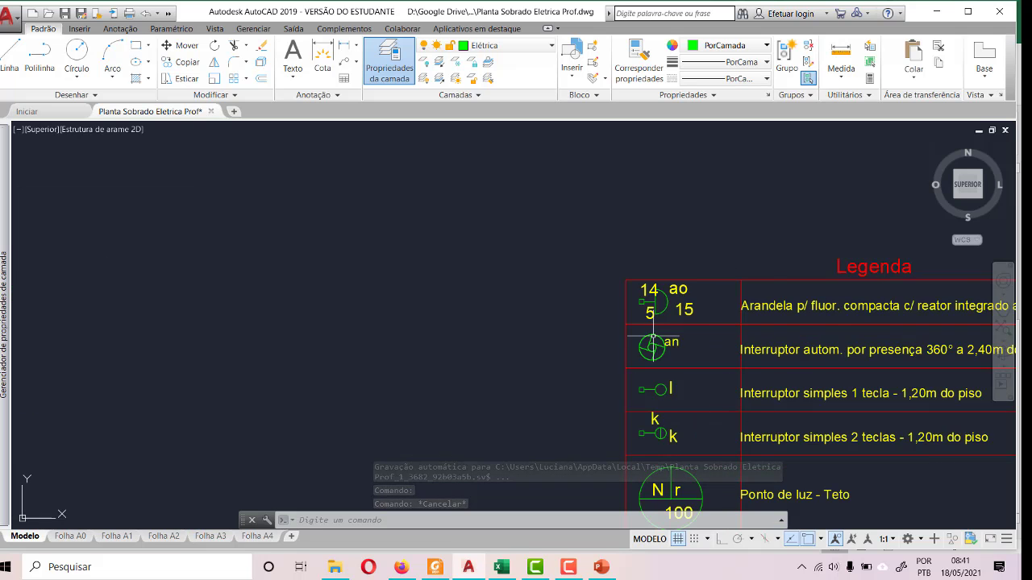
scroll(653, 337, down, 1)
scroll(669, 476, up, 3)
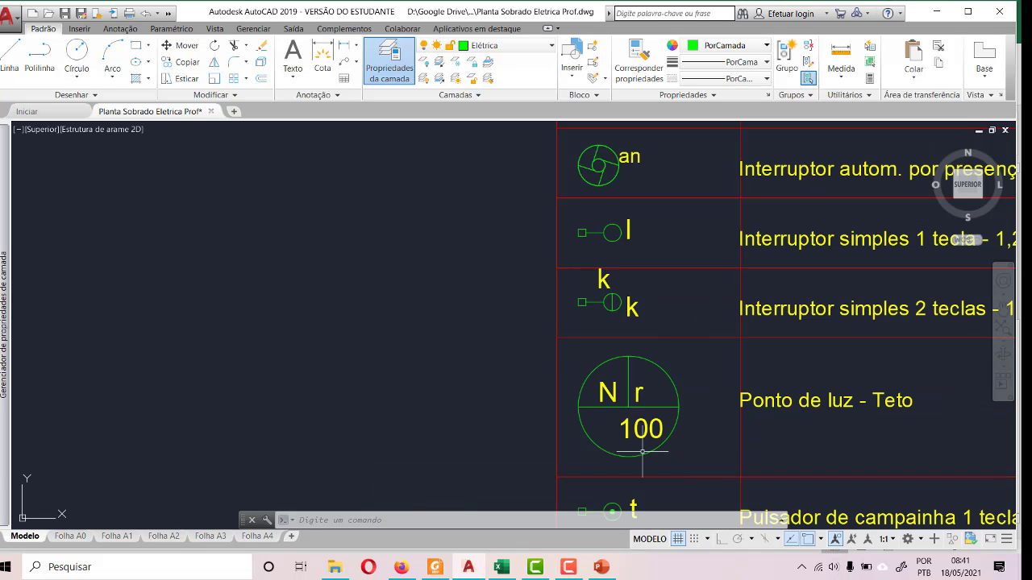
click(564, 342)
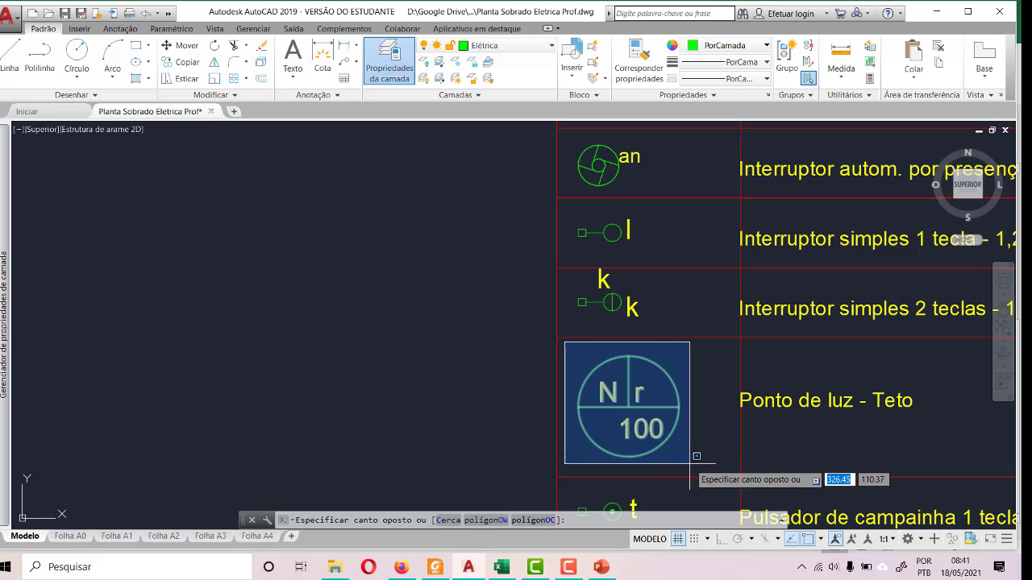
click(714, 488)
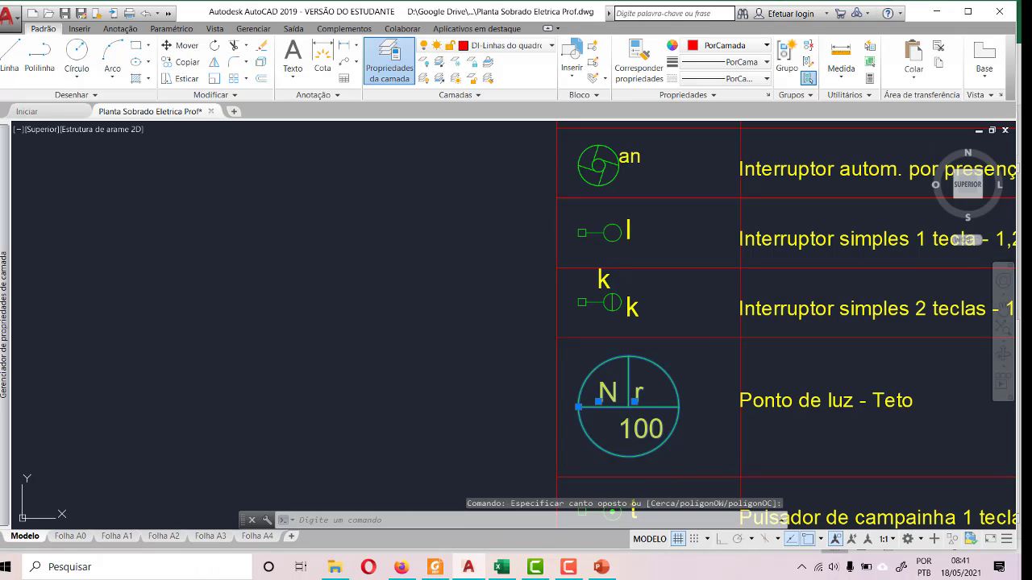
key(ctrl+c)
scroll(786, 389, down, 5)
scroll(518, 344, down, 2)
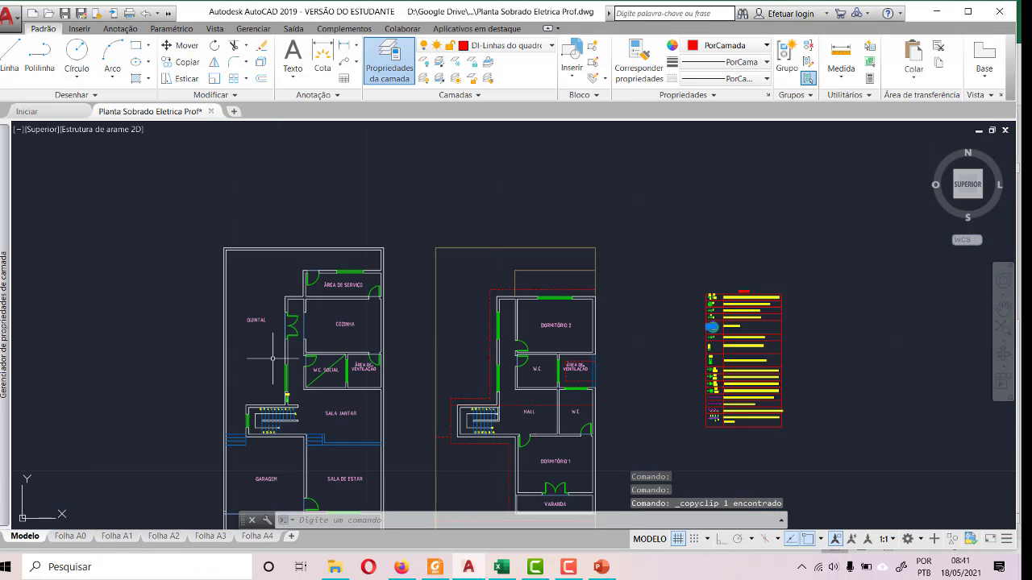
scroll(272, 358, up, 5)
key(ctrl+v)
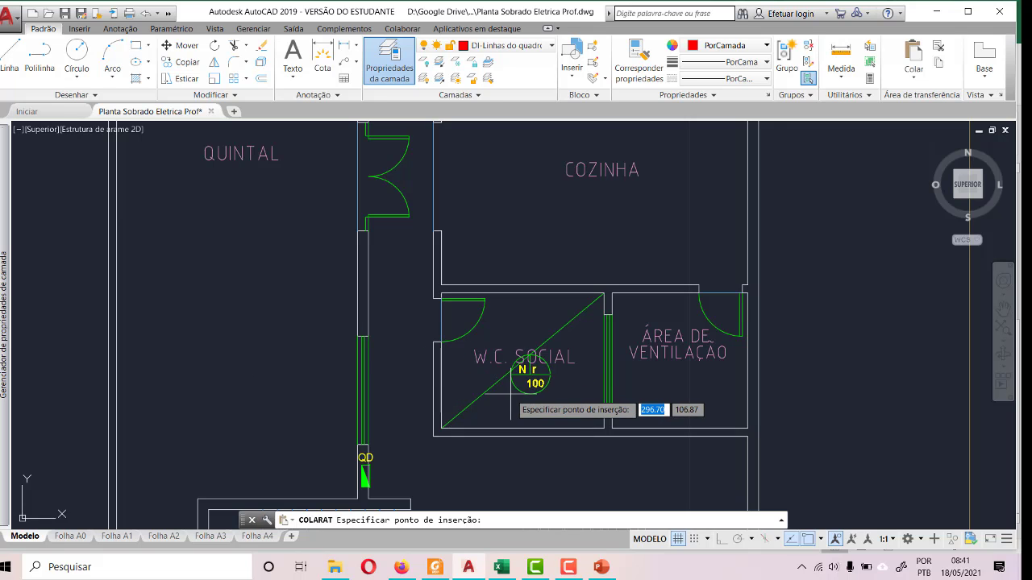
click(511, 393)
- Move the ceiling light symbol by its centre onto the midpoint of the W.C. SOCIAL diagonal
scroll(540, 375, up, 6)
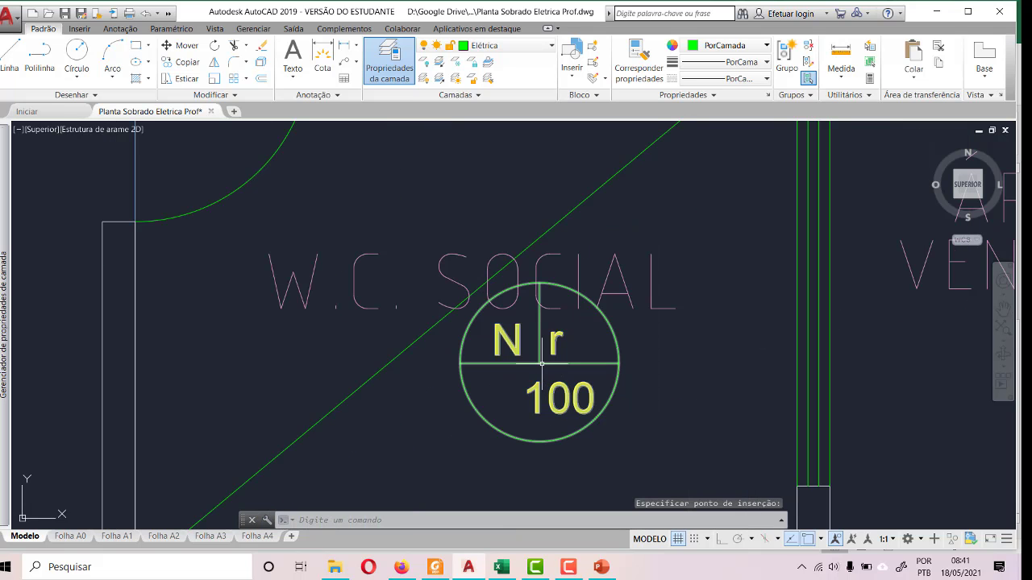
click(537, 363)
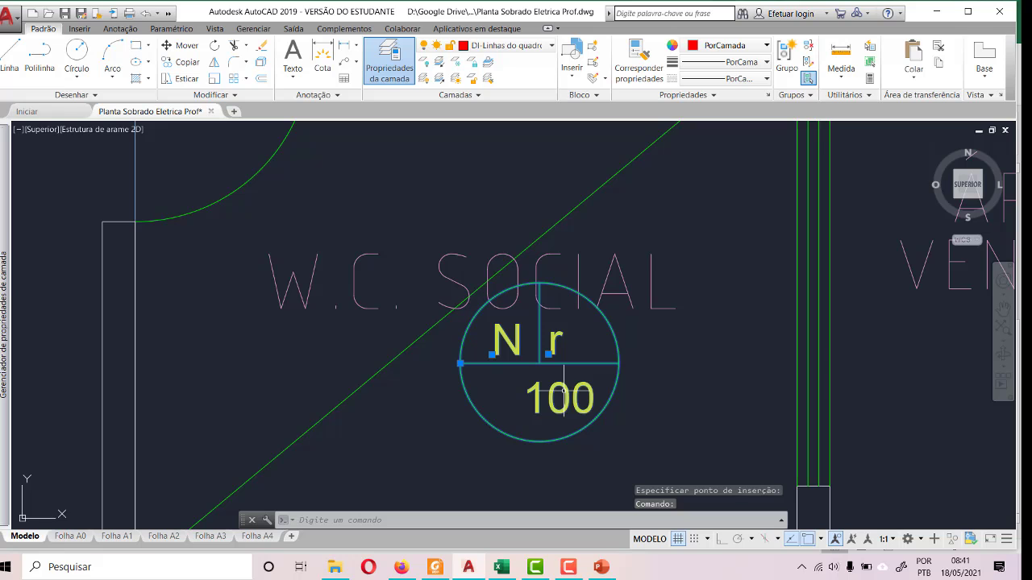
click(181, 45)
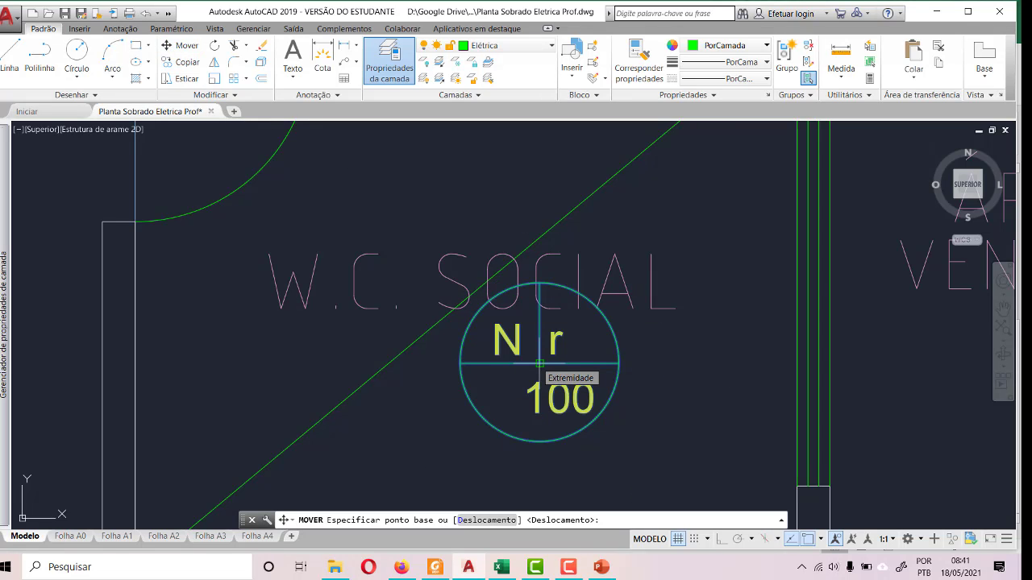
click(539, 363)
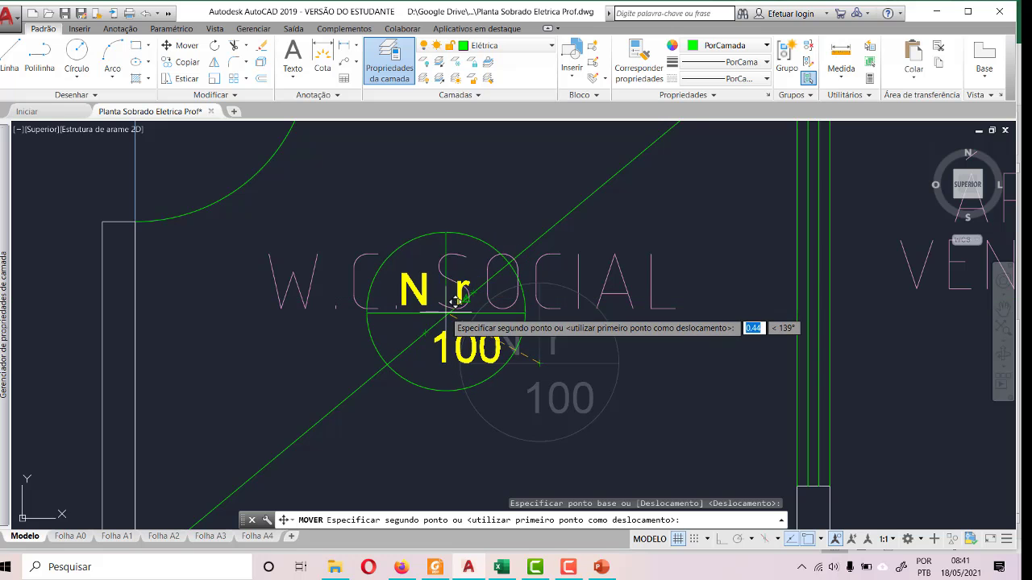
scroll(454, 295, up, 4)
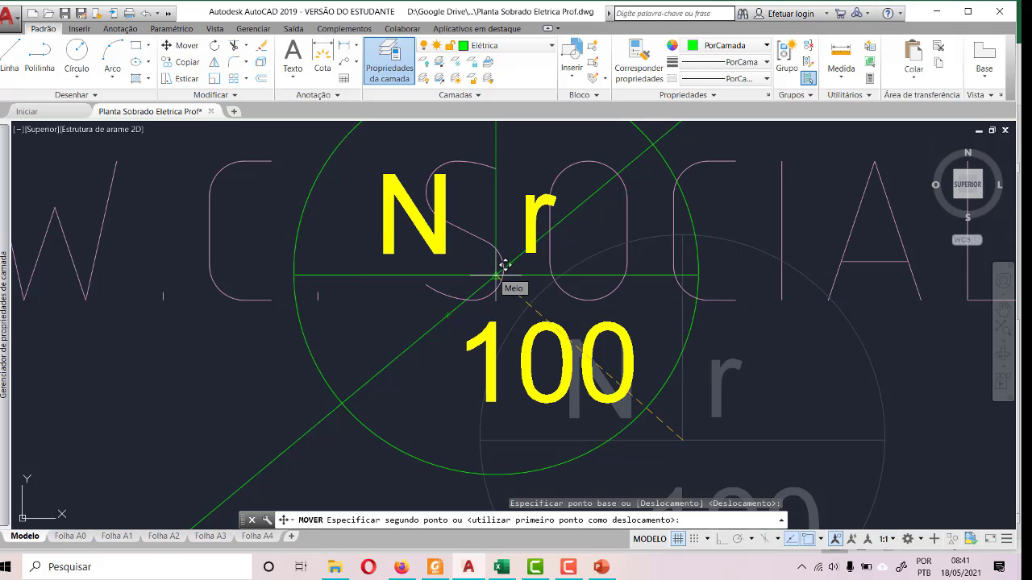
click(503, 264)
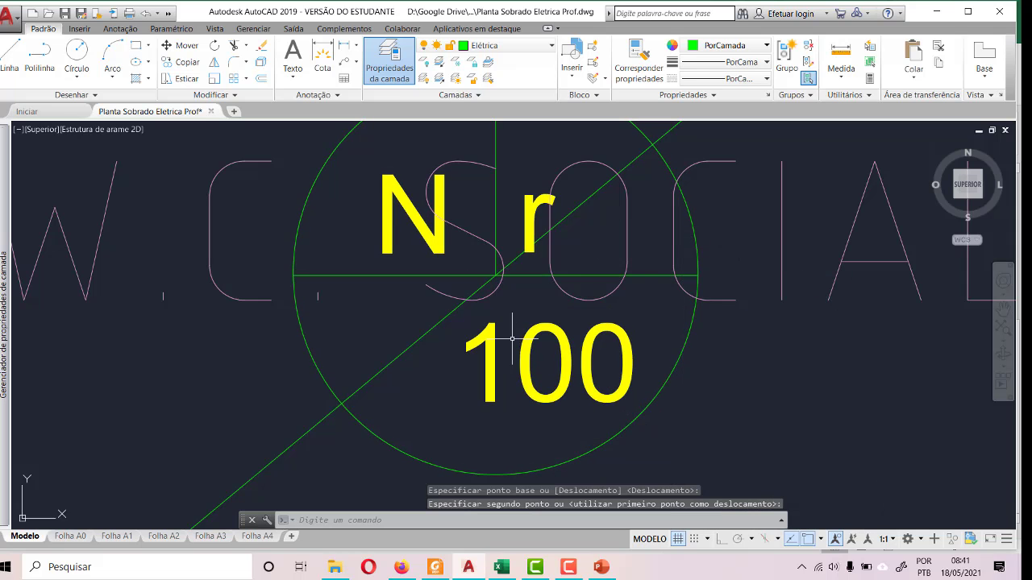
scroll(503, 274, down, 6)
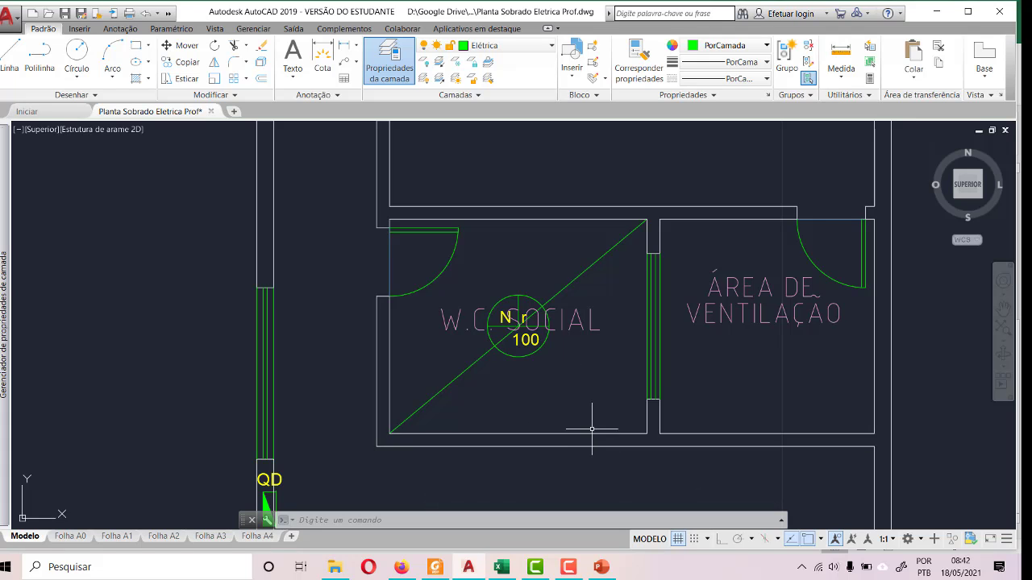
scroll(431, 321, down, 3)
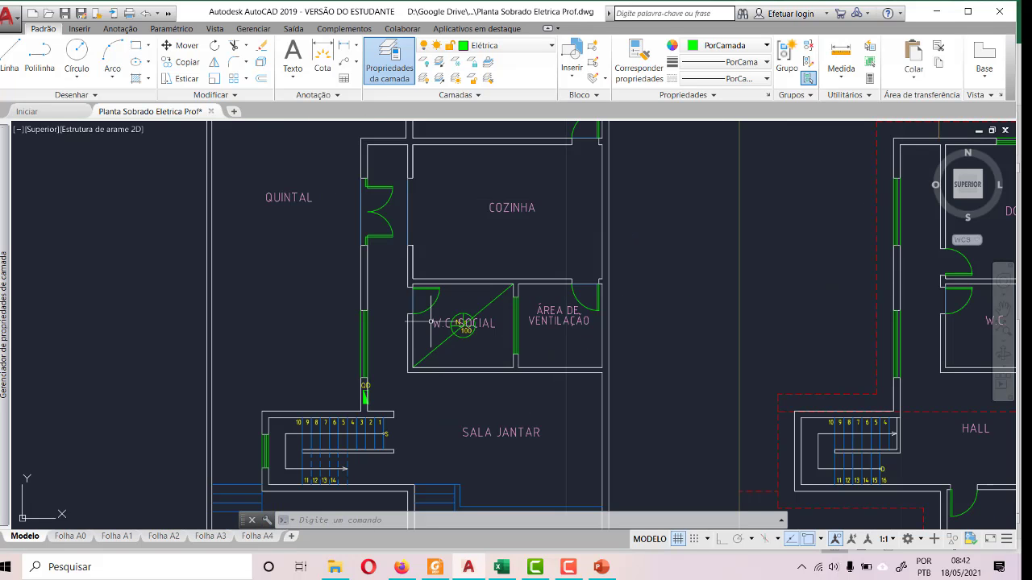
- Move the W.C. SOCIAL room label up near the room's upper wall, clear of the ceiling light symbol
scroll(415, 327, down, 4)
scroll(417, 320, up, 8)
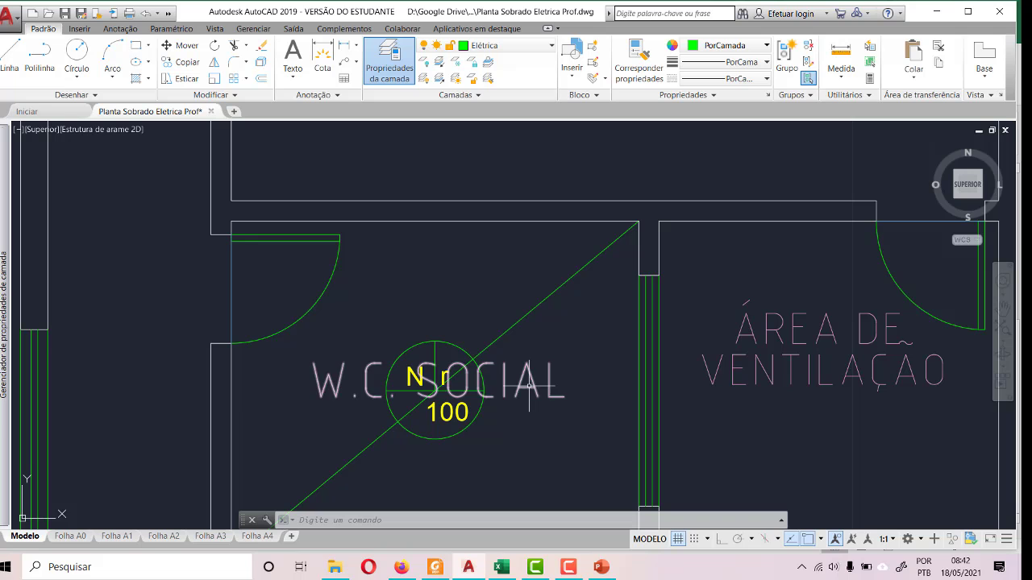
click(522, 387)
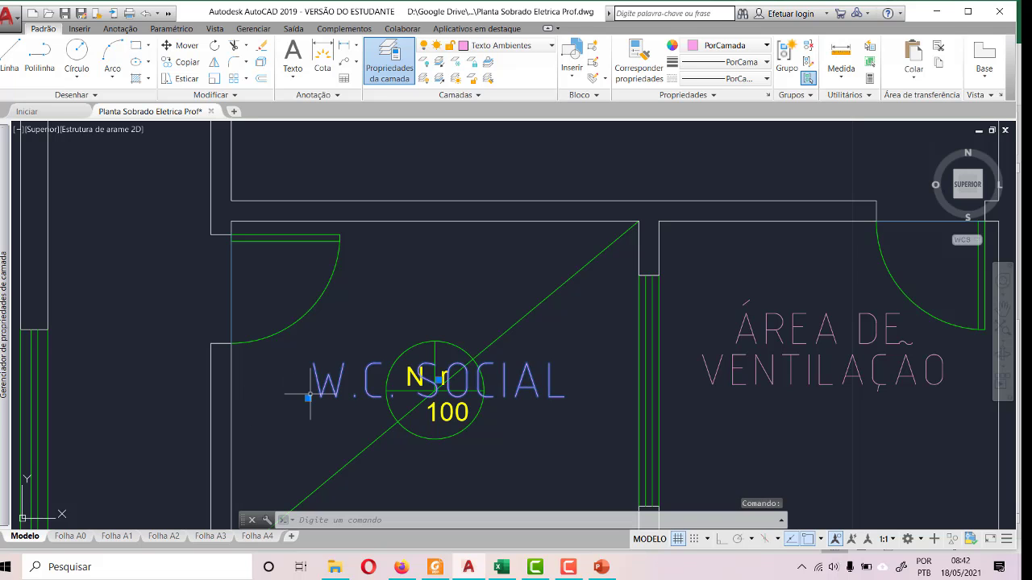
click(437, 379)
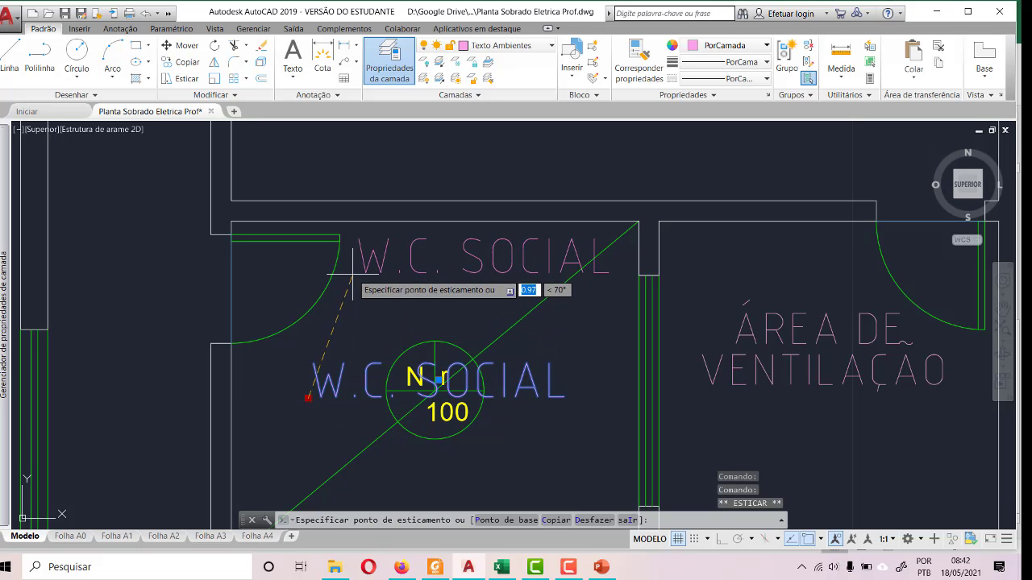
click(483, 255)
key(Escape)
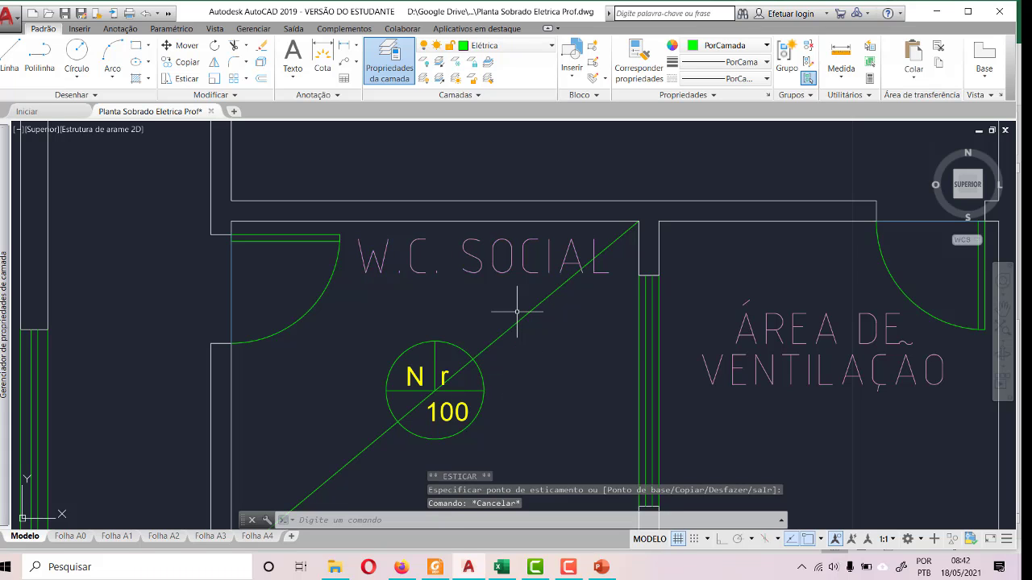
- Scale the legend's "Ponto de luz - Teto" symbol by a factor of 0.5 about its centre
scroll(438, 362, down, 4)
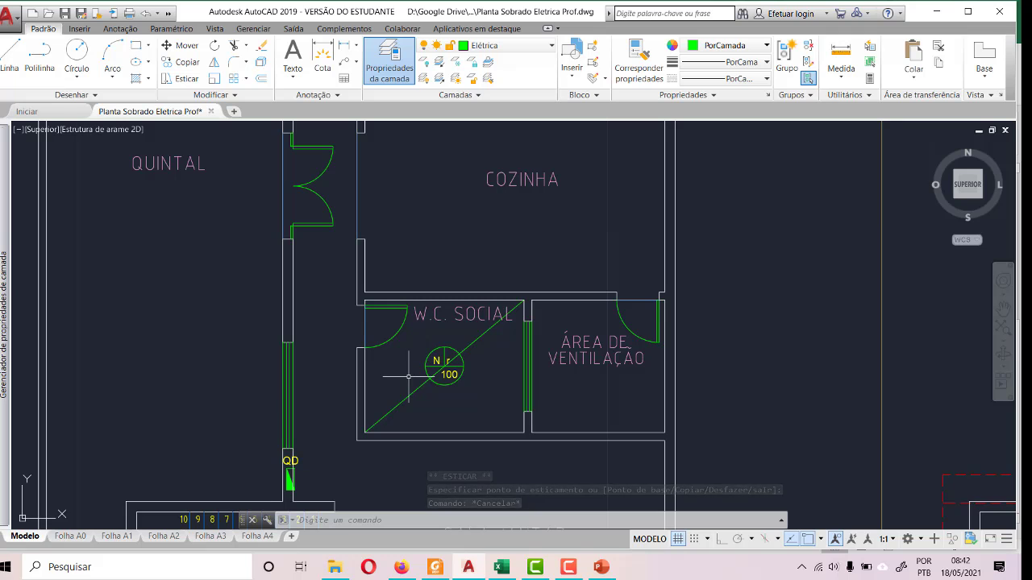
scroll(460, 364, down, 2)
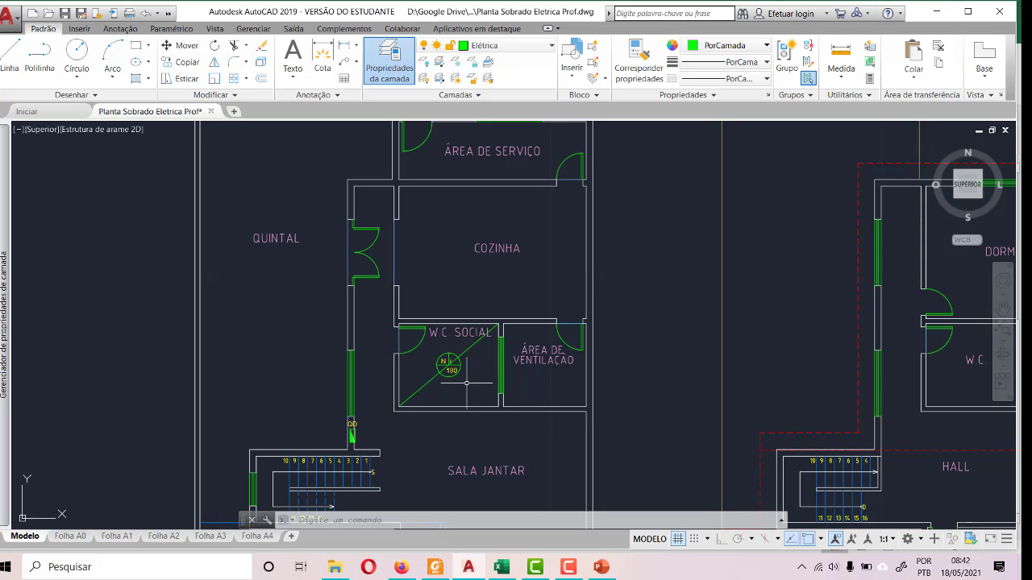
scroll(466, 382, down, 6)
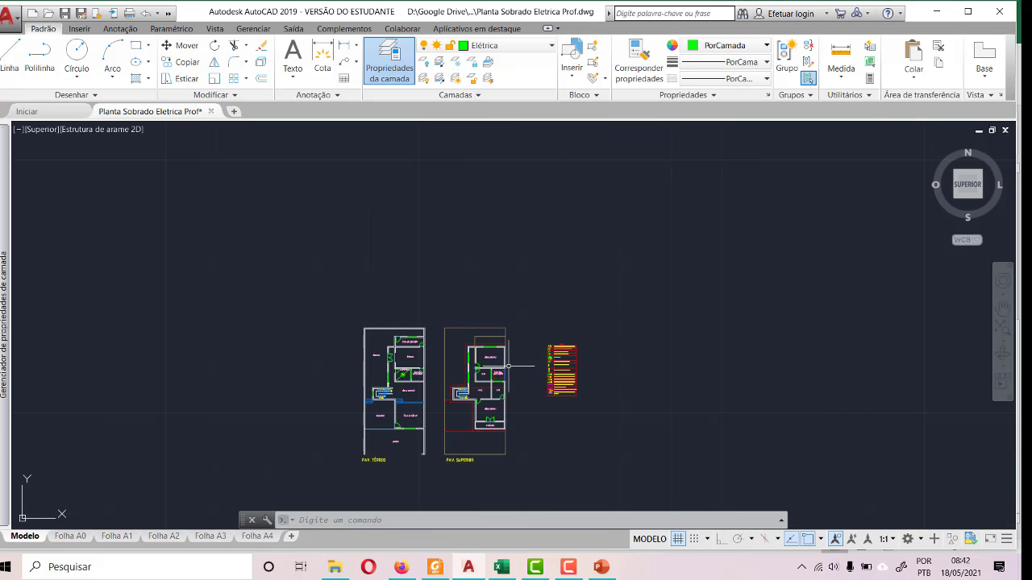
scroll(637, 344, up, 6)
scroll(707, 323, up, 4)
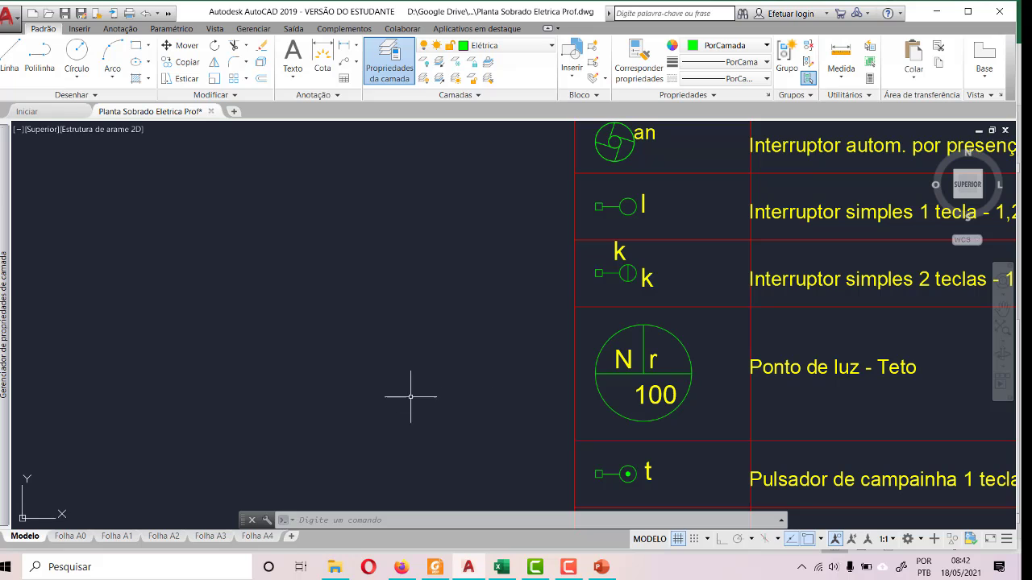
click(667, 372)
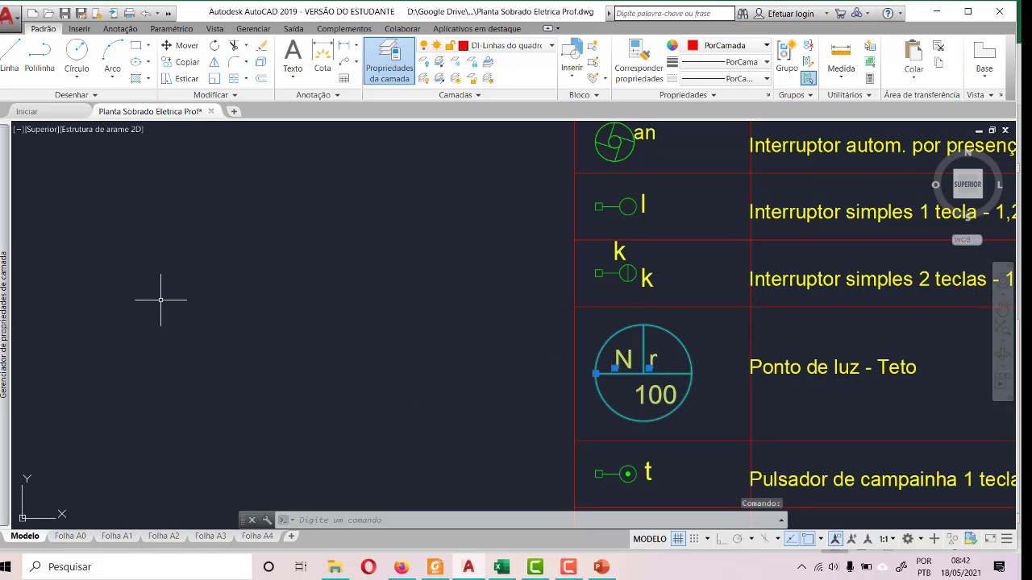
click(215, 79)
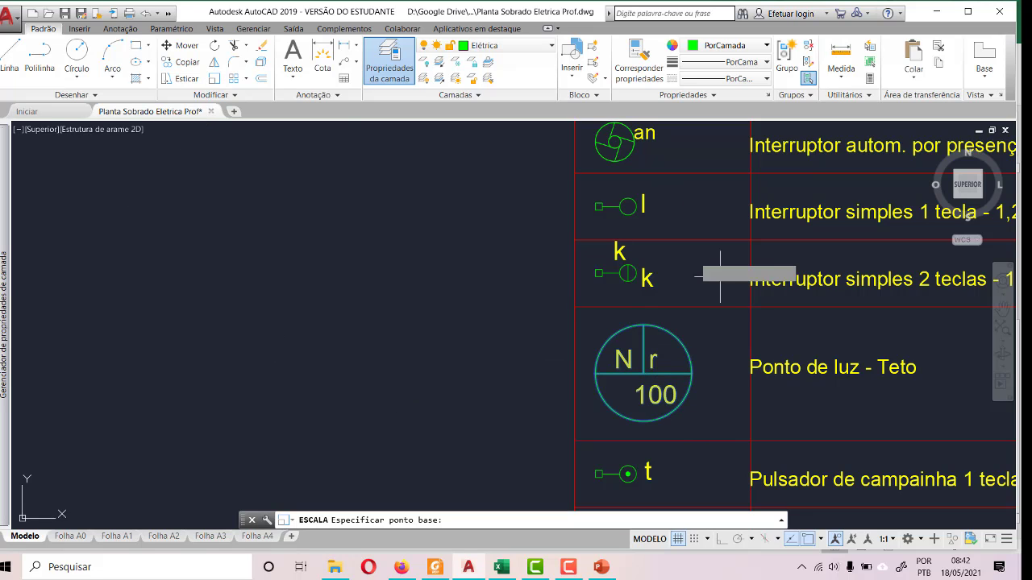
click(643, 373)
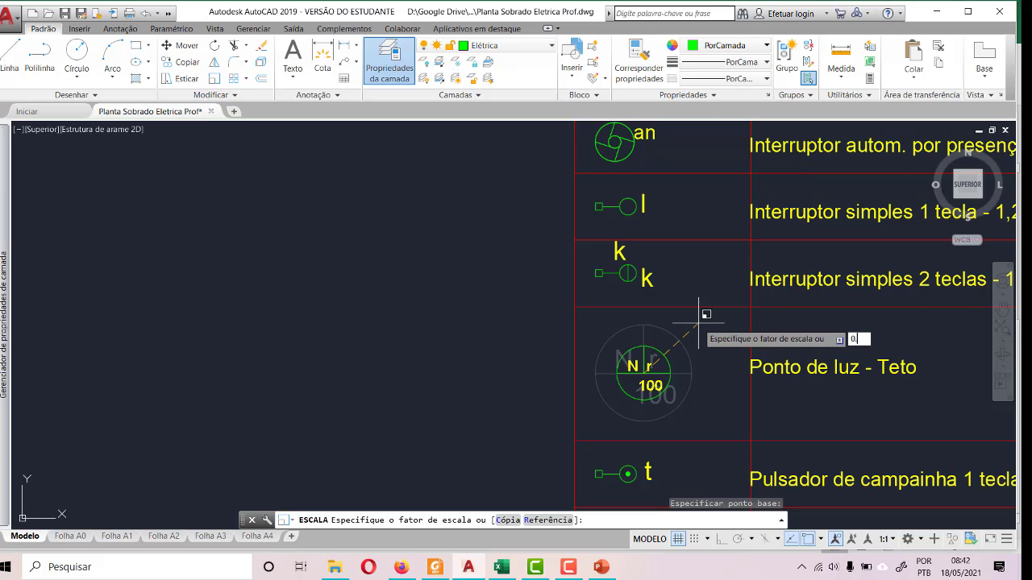
key(Return)
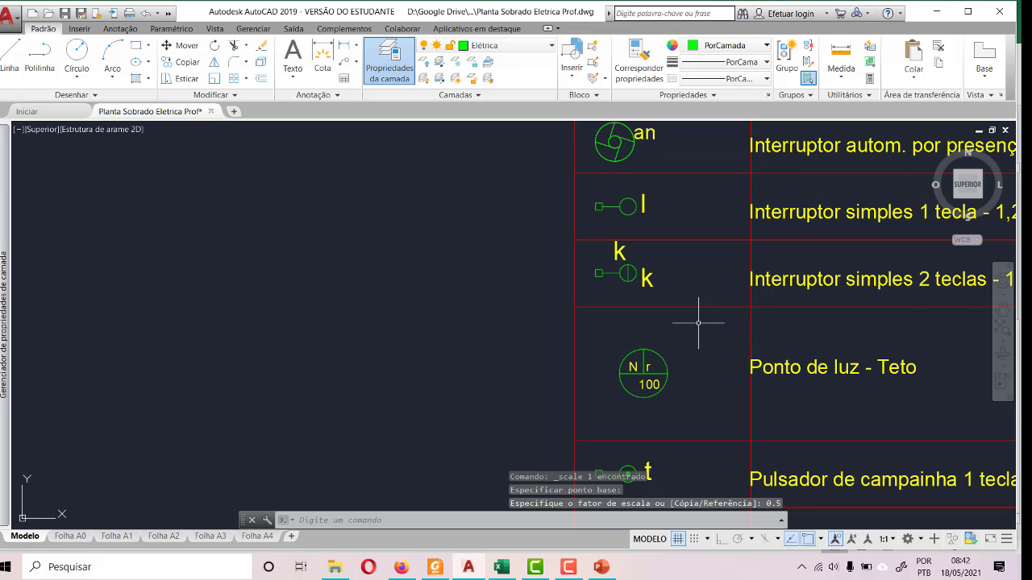
- Replace the full-size ceiling light in W.C. SOCIAL with a pasted copy of the reduced legend symbol, placed beside the diagonal
click(639, 367)
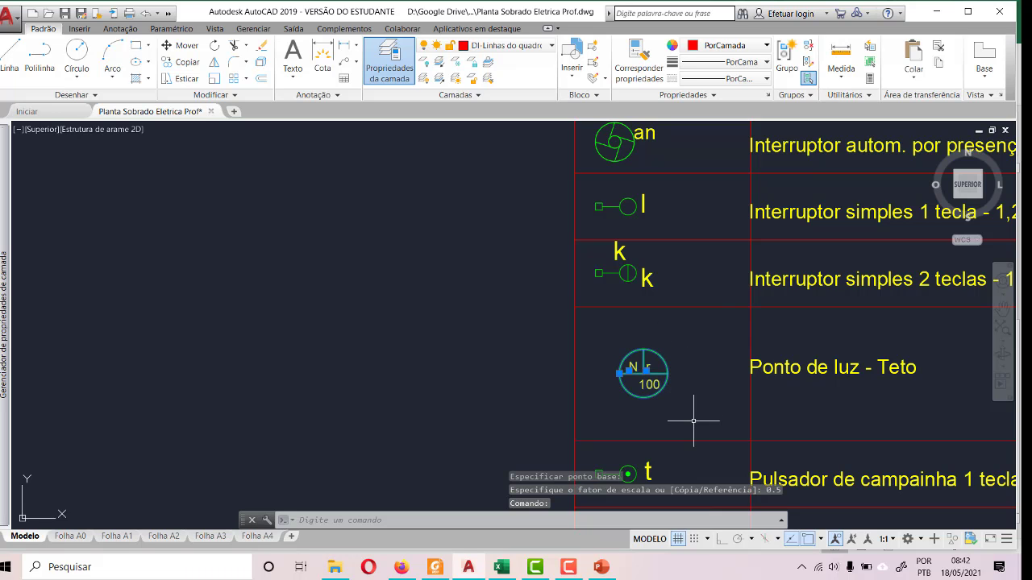
key(ctrl+c)
scroll(629, 383, down, 10)
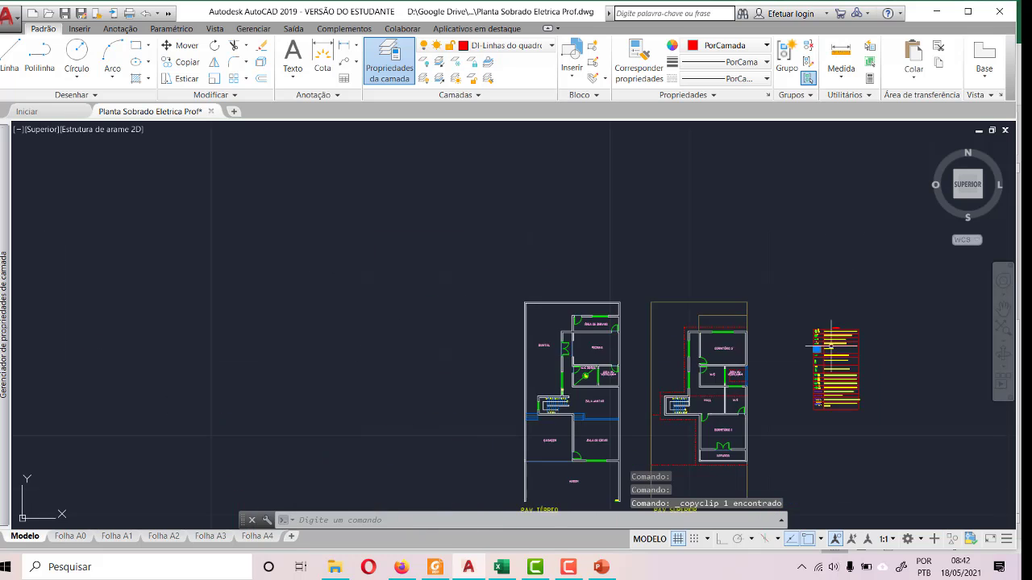
scroll(629, 383, up, 15)
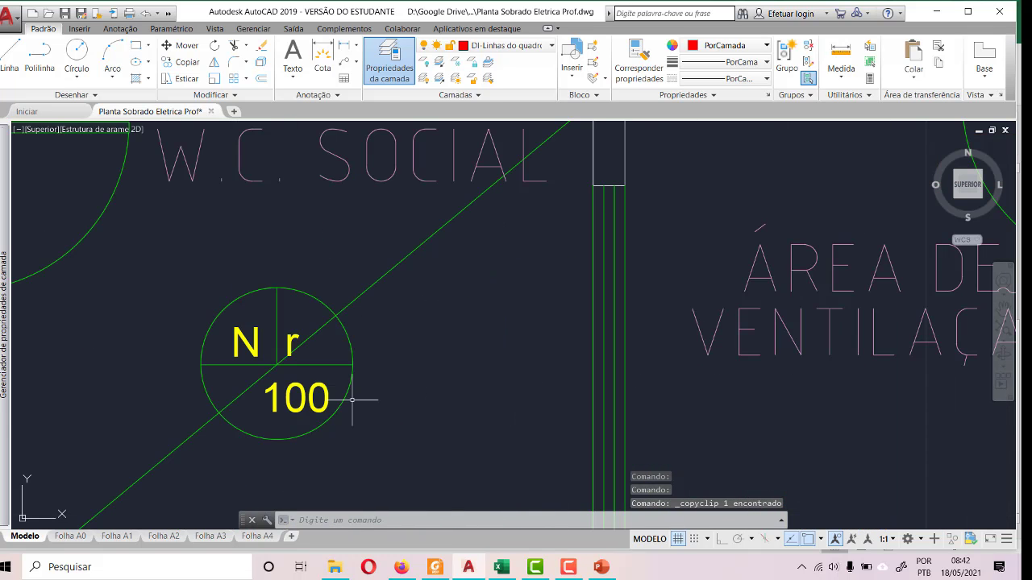
scroll(485, 396, down, 5)
click(444, 401)
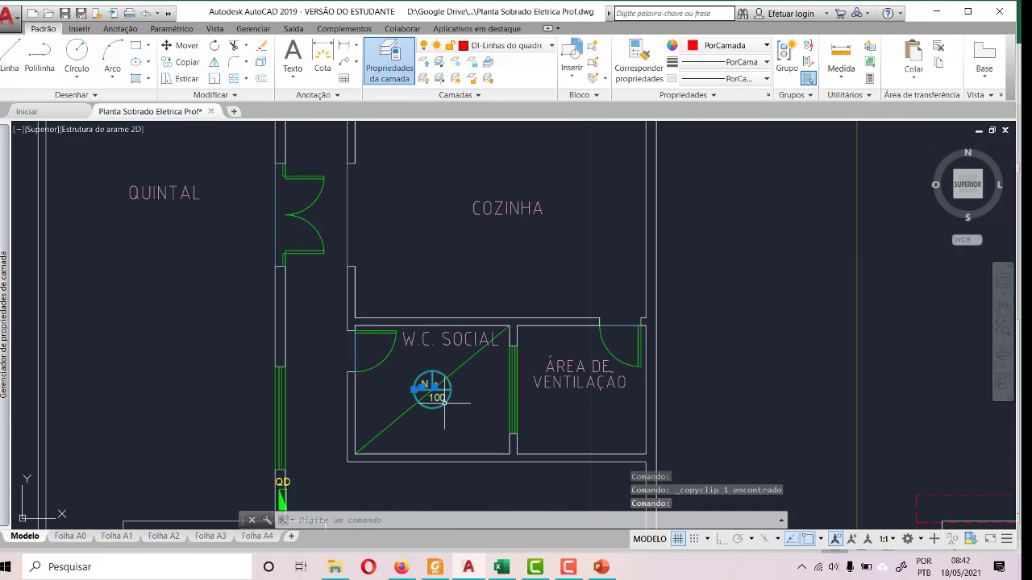
key(Escape)
key(ctrl+v)
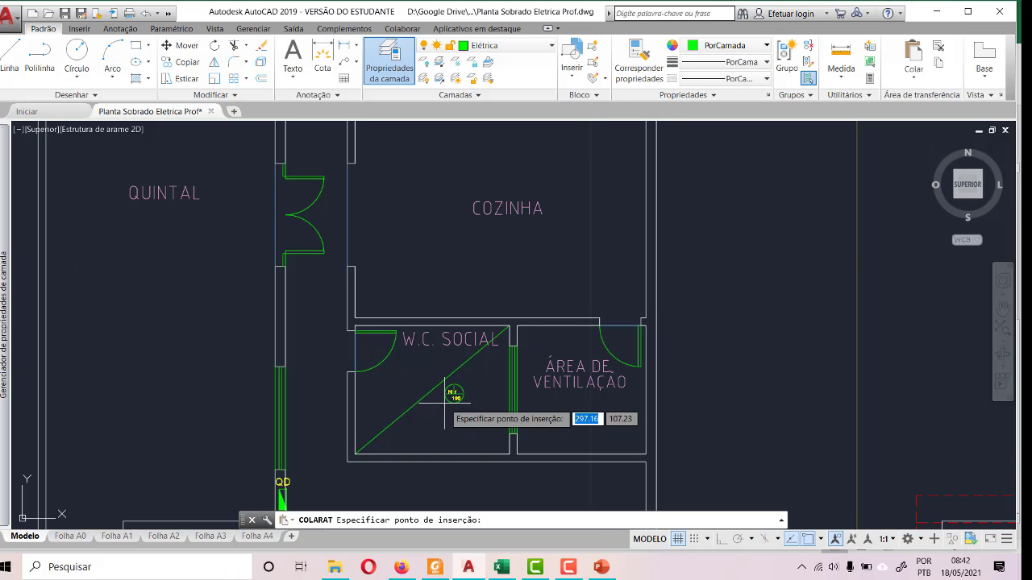
scroll(416, 411, up, 4)
click(484, 395)
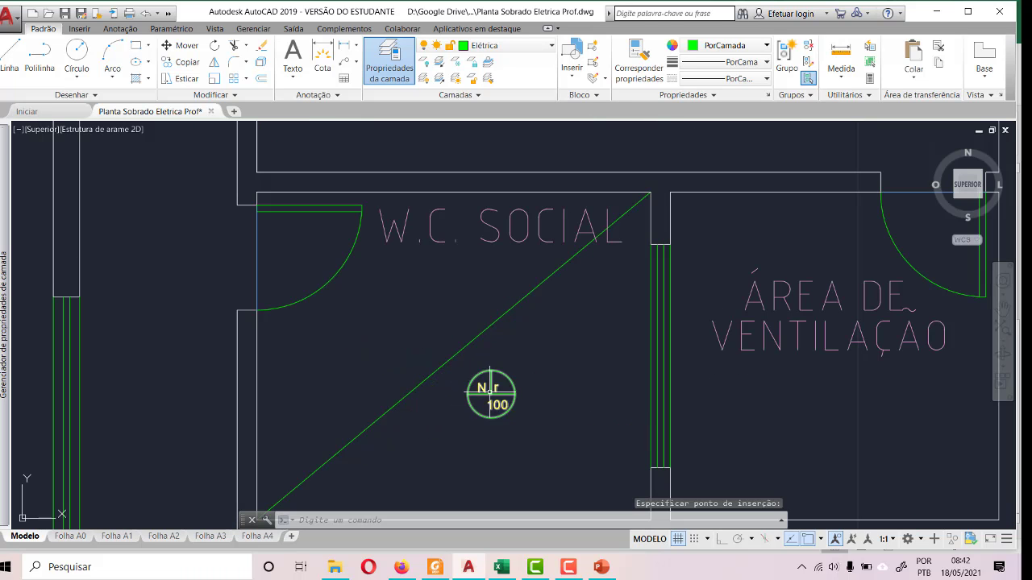
- Try to move the pasted ceiling light symbol by its centre onto the W.C. SOCIAL diagonal
click(490, 397)
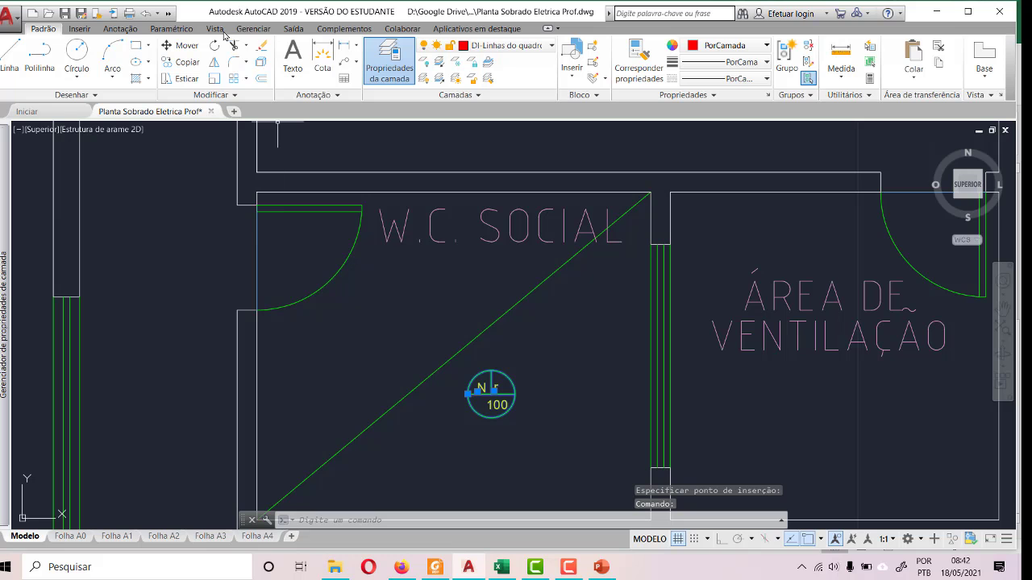
click(181, 45)
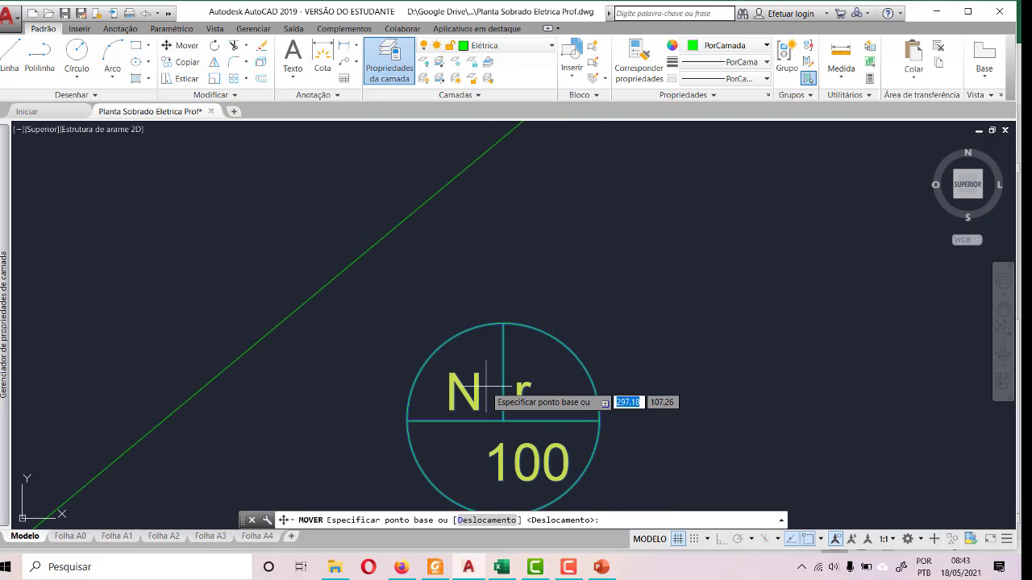
scroll(487, 385, up, 5)
click(503, 420)
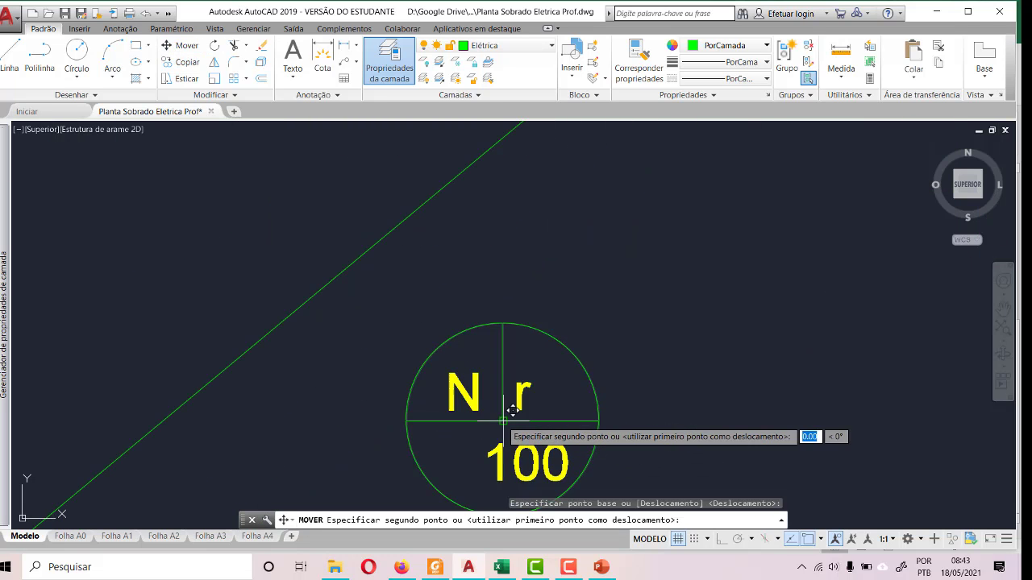
scroll(585, 374, down, 4)
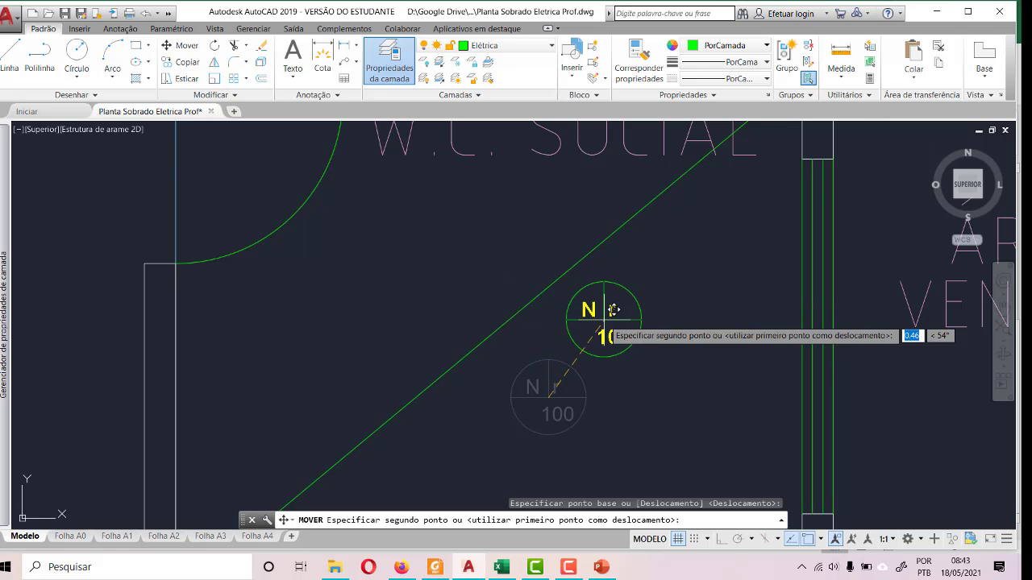
click(614, 311)
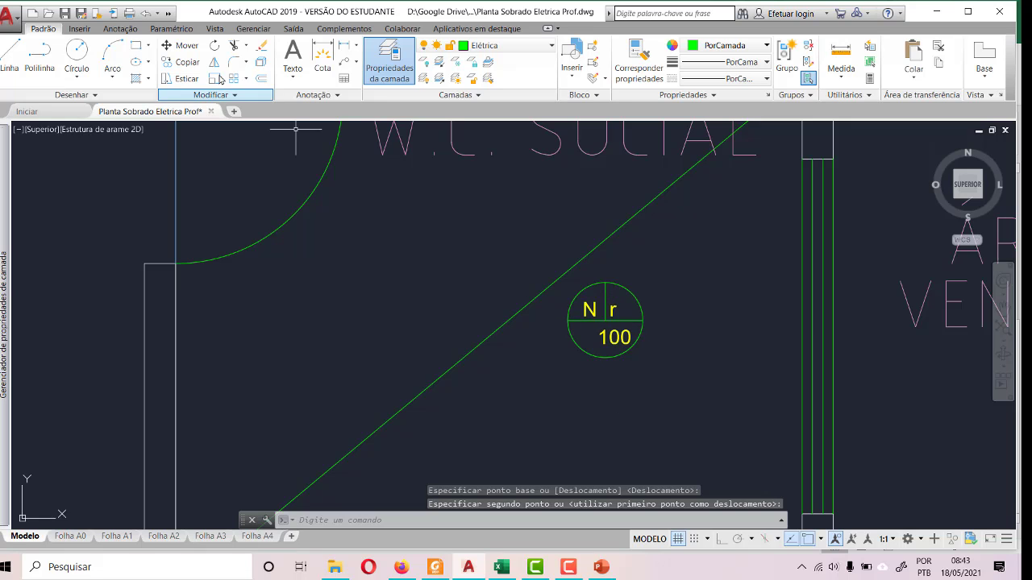
- Move the reduced ceiling light symbol by its centre onto the W.C. SOCIAL diagonal, close to the line's midpoint
key(space)
click(613, 312)
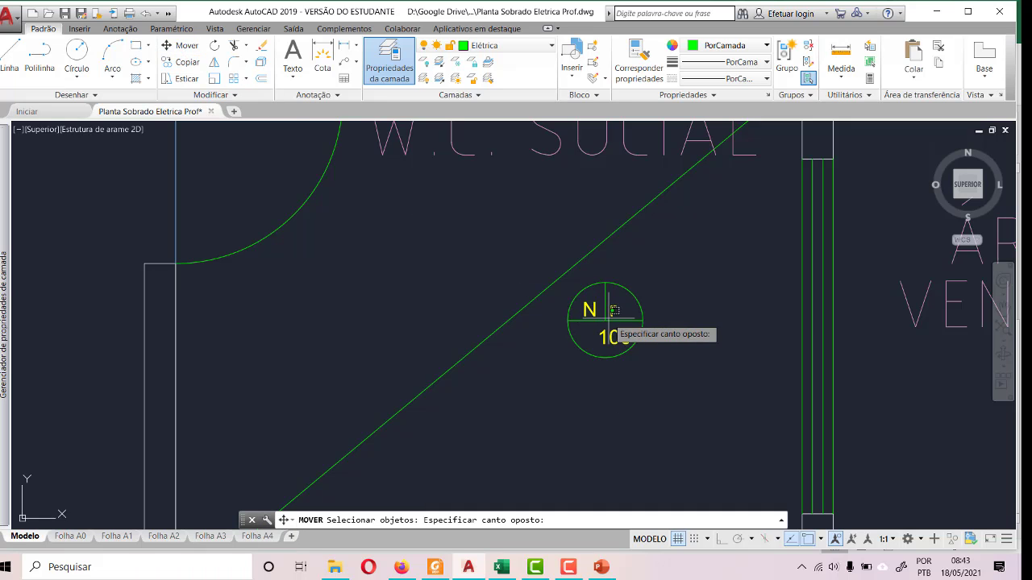
click(606, 320)
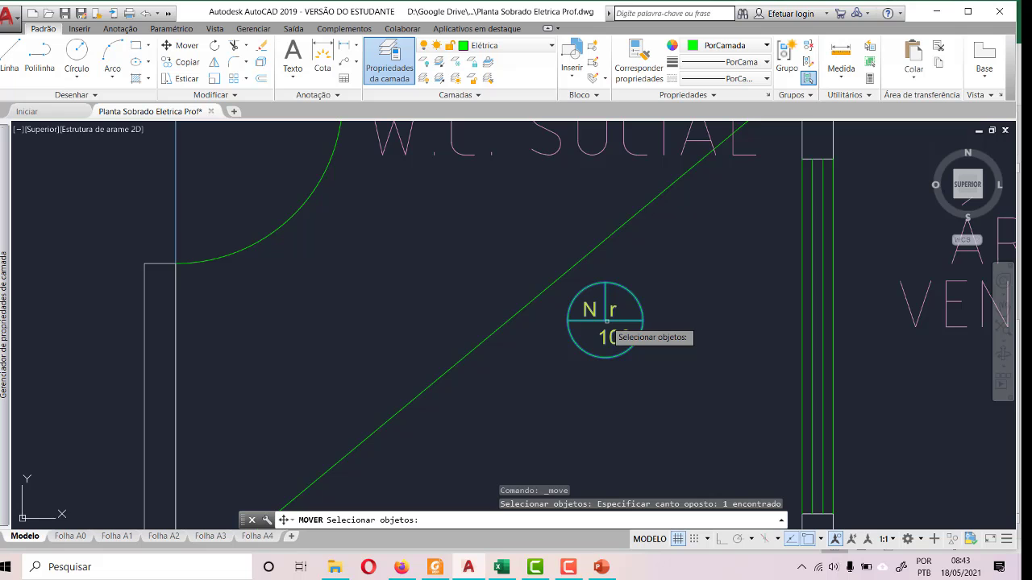
key(Return)
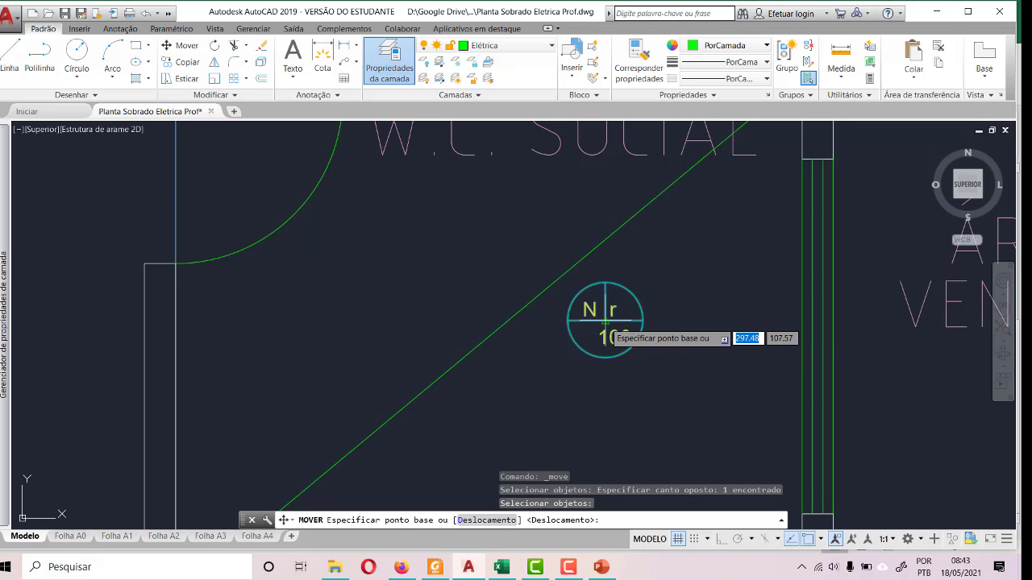
click(605, 320)
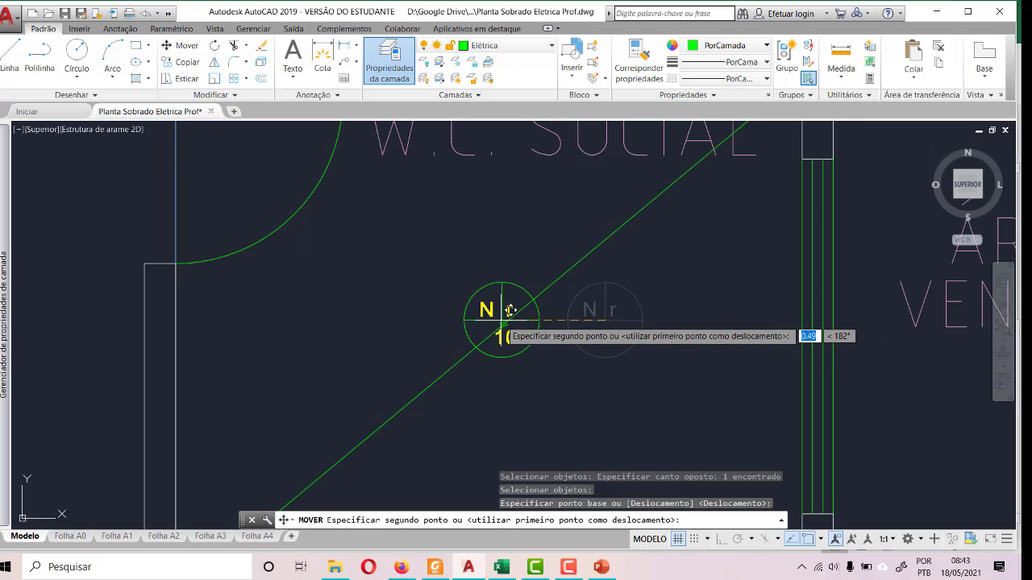
click(510, 311)
- Erase the diagonal guide line in W.C. SOCIAL
scroll(581, 347, down, 5)
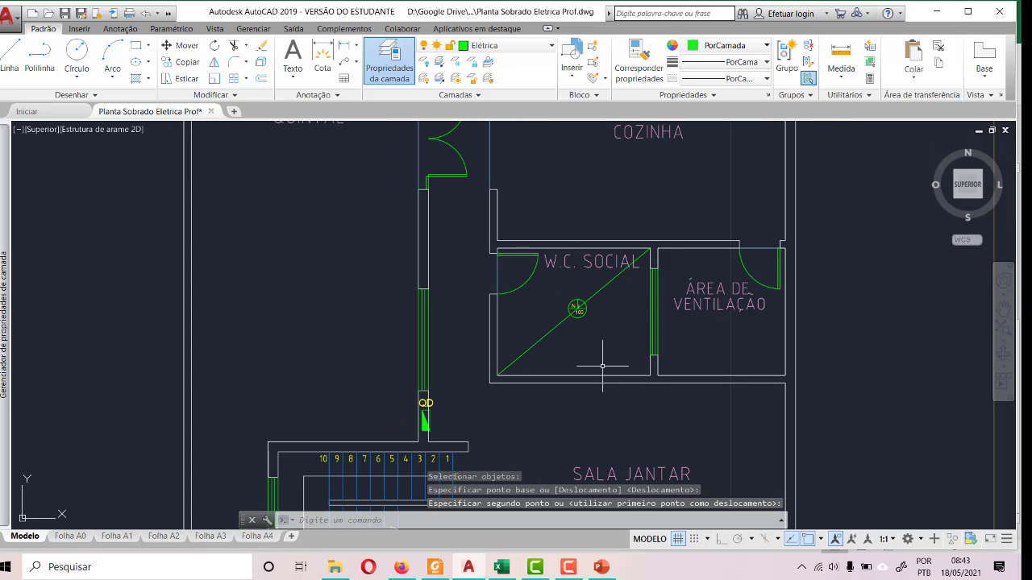
scroll(611, 312, up, 6)
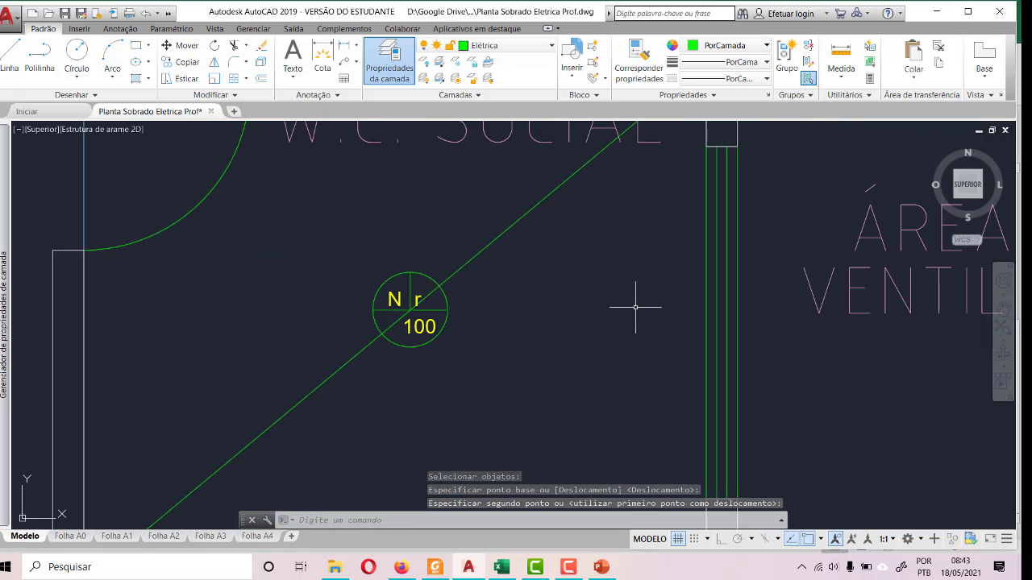
scroll(629, 302, down, 4)
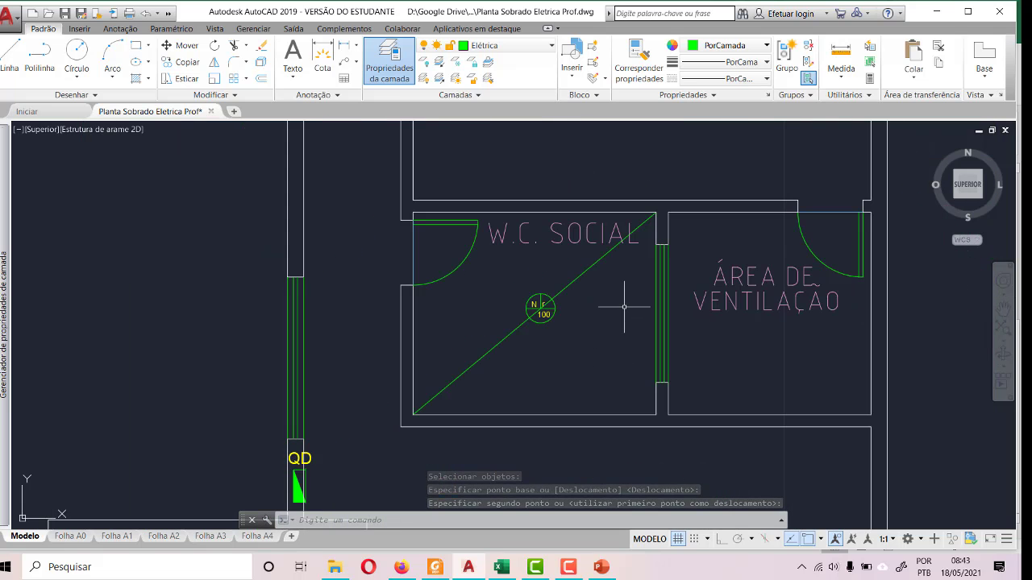
click(599, 261)
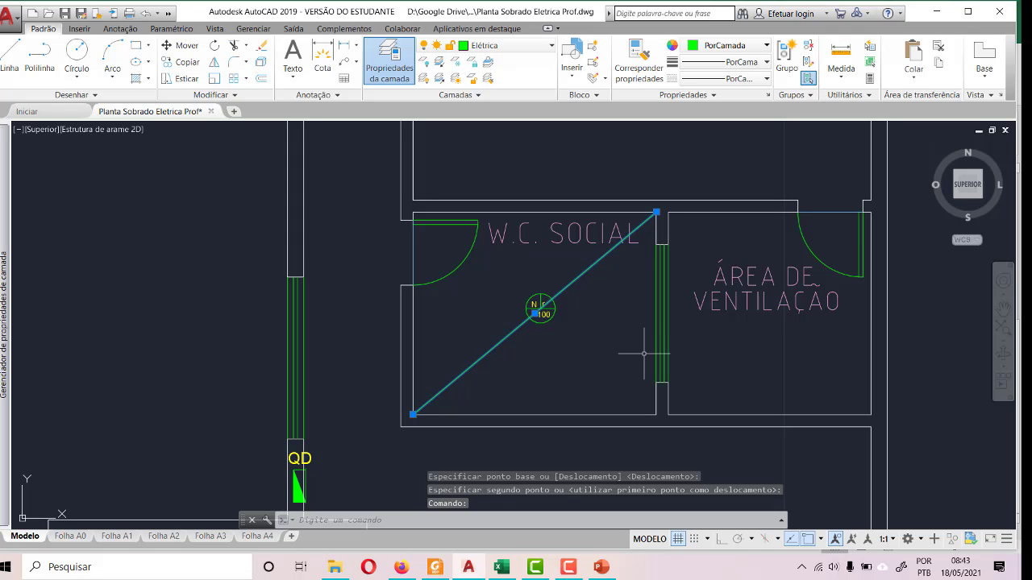
key(Delete)
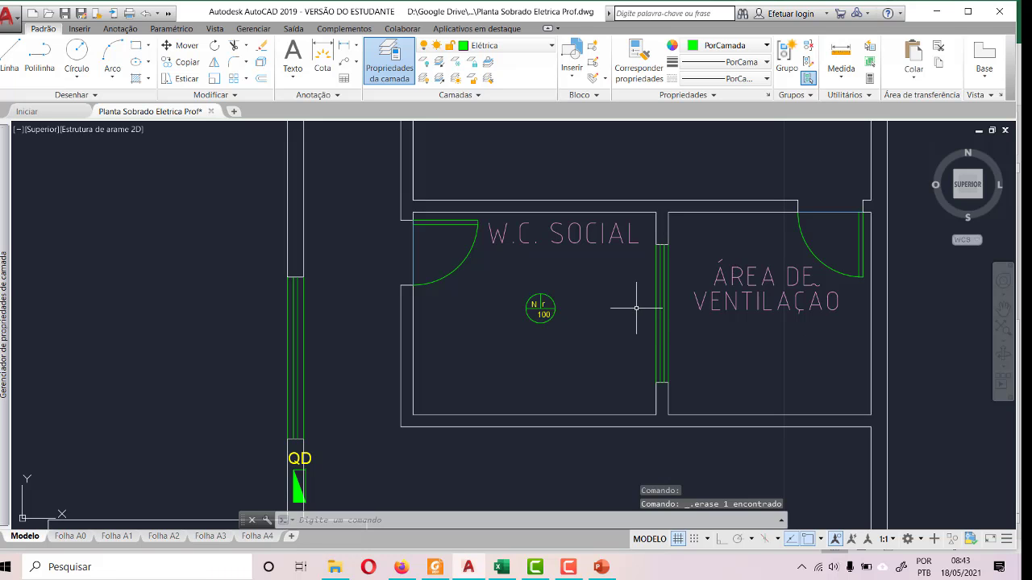
- Set the CIRCUITO attribute of the W.C. SOCIAL ceiling light to 1
scroll(563, 316, up, 5)
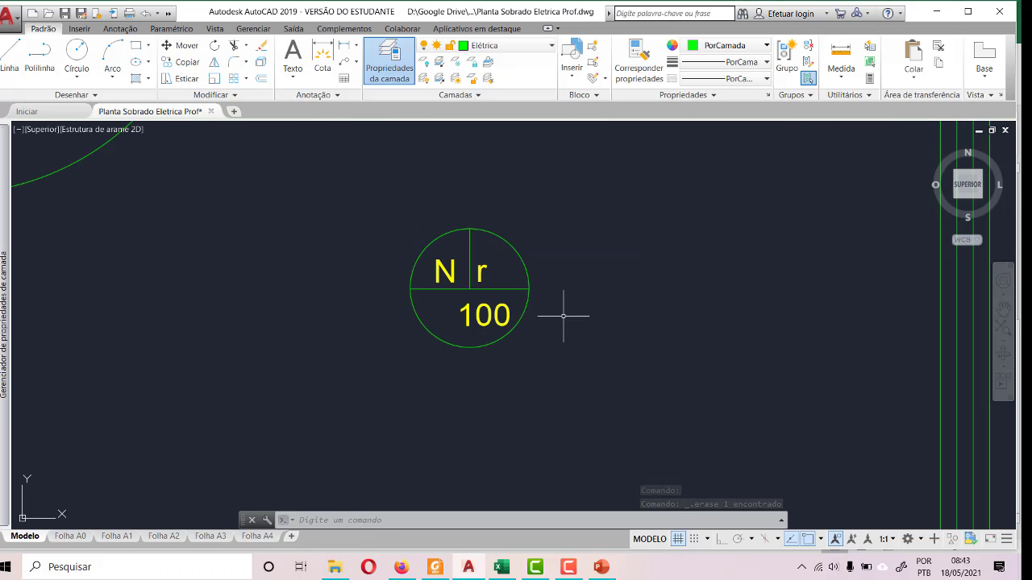
double_click(452, 274)
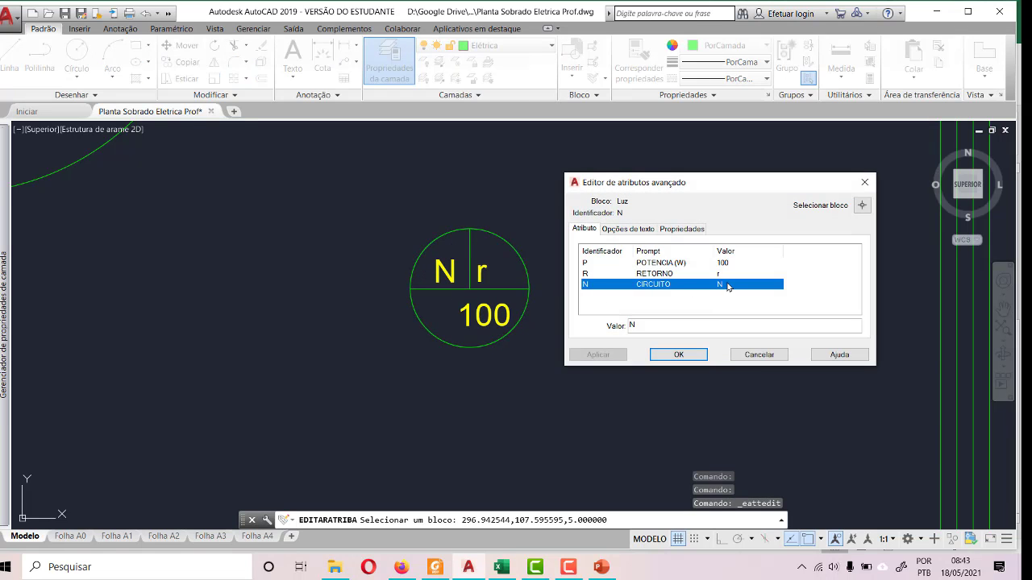
click(647, 323)
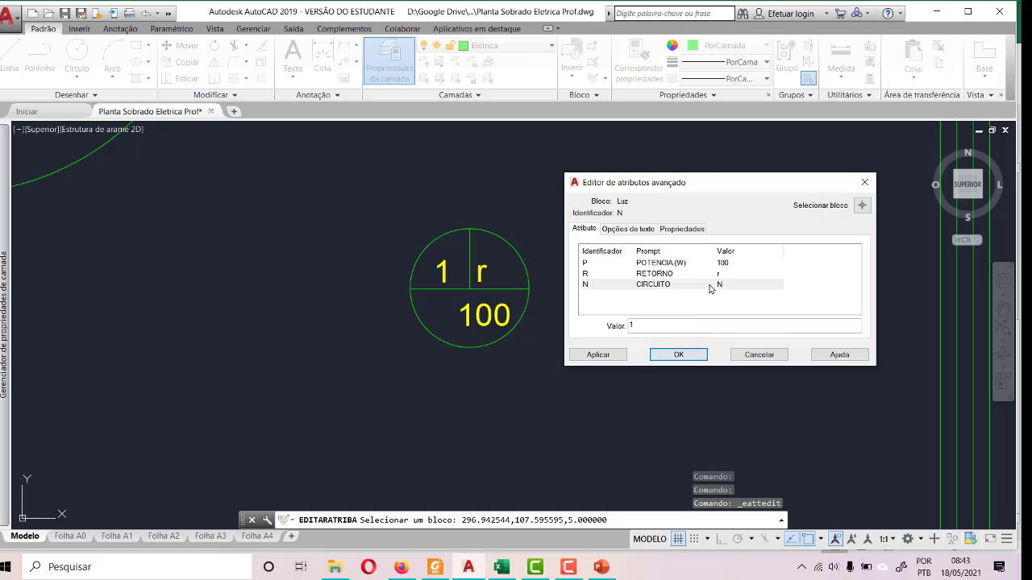
click(723, 274)
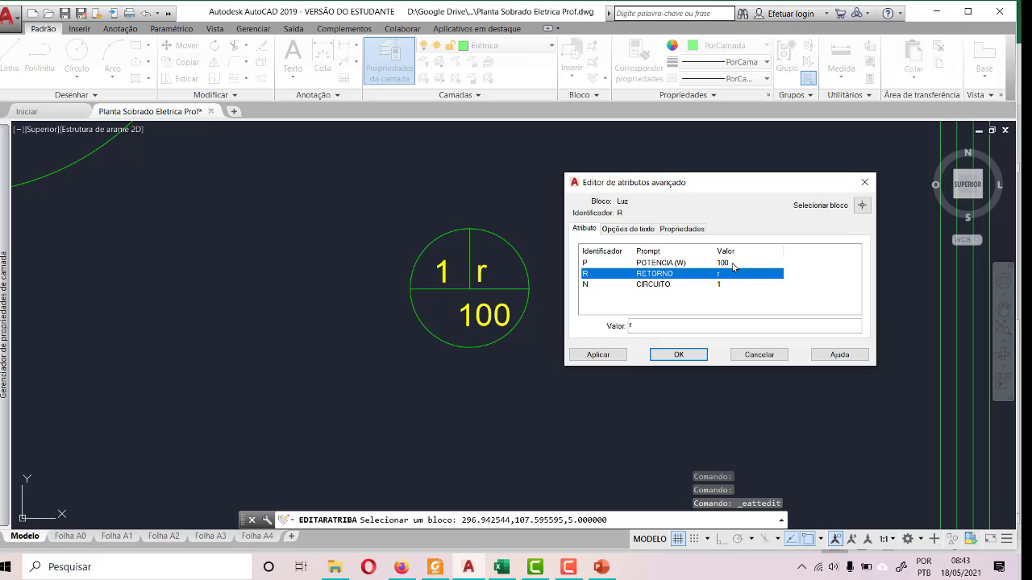
click(680, 355)
- Paste a second reduced ceiling light symbol in W.C. SOCIAL, below and to the left of the existing one
scroll(647, 286, down, 4)
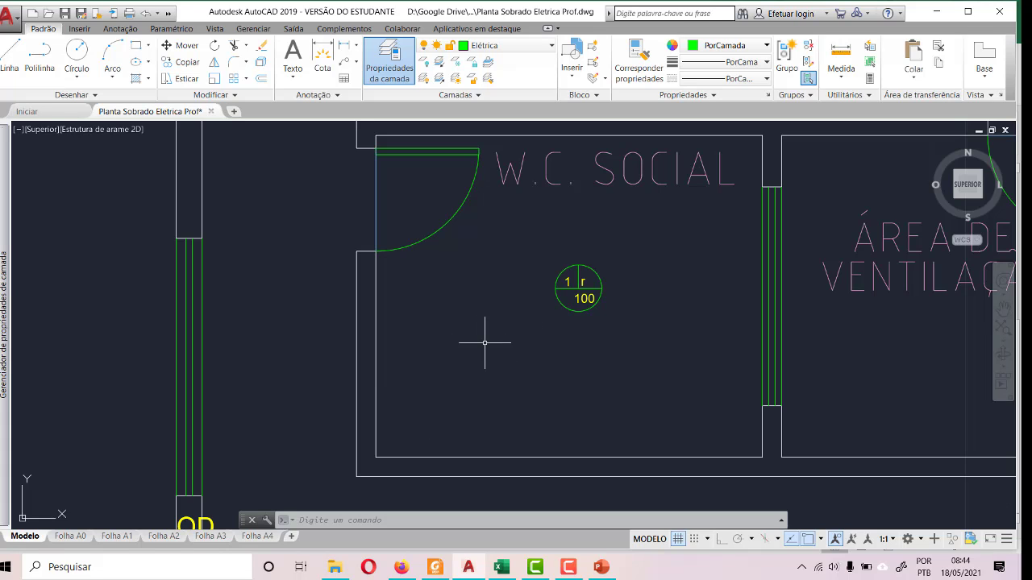
key(ctrl+v)
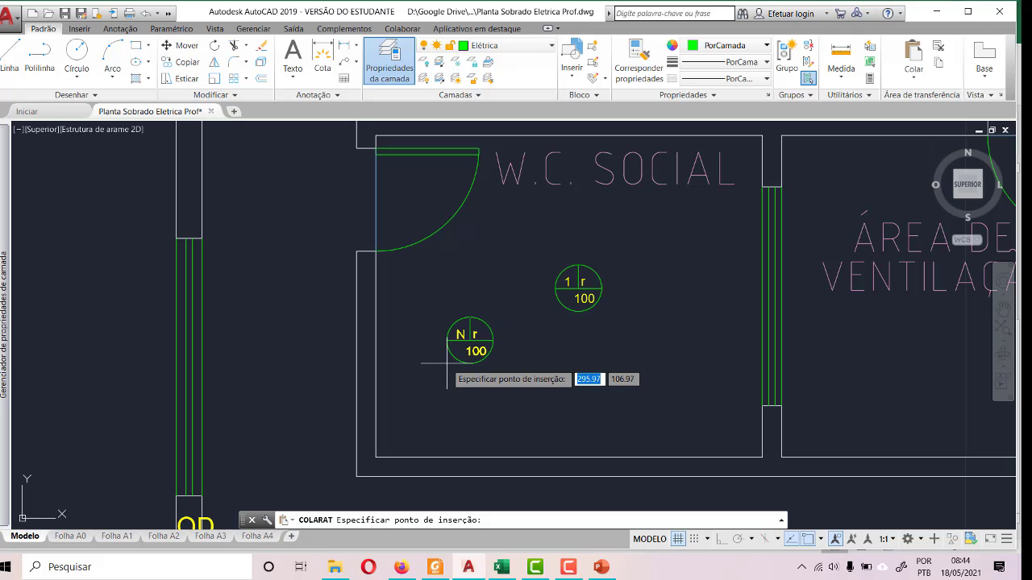
click(451, 362)
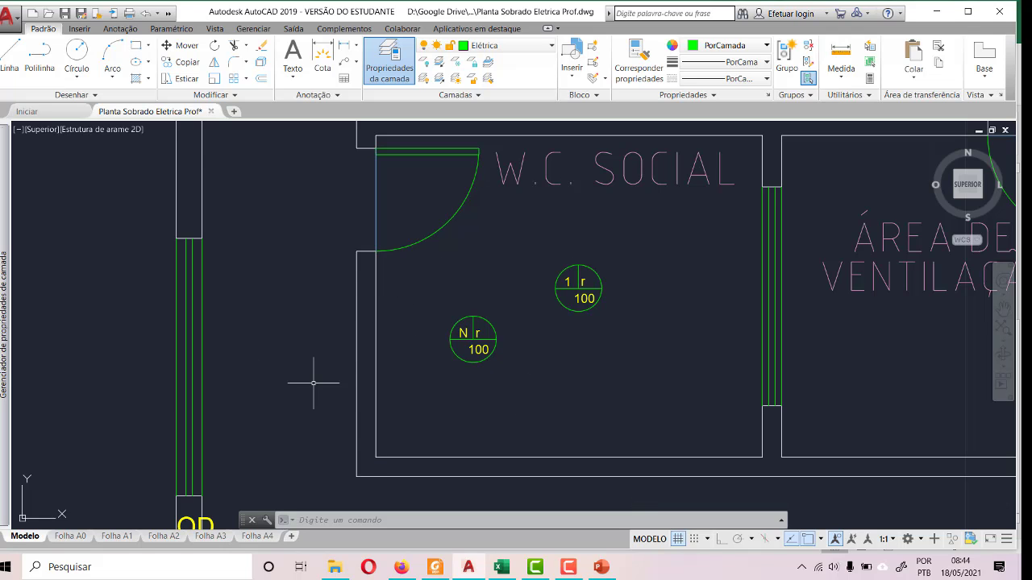
- Set the second W.C. SOCIAL ceiling light's CIRCUITO attribute to 1 and its POTENCIA (W) to 80
scroll(458, 353, up, 6)
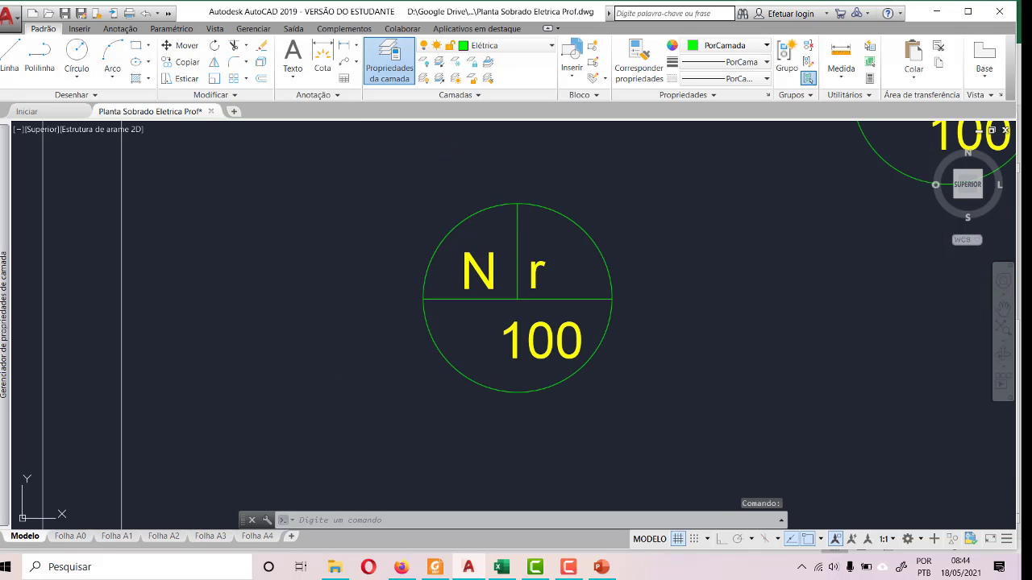
double_click(484, 272)
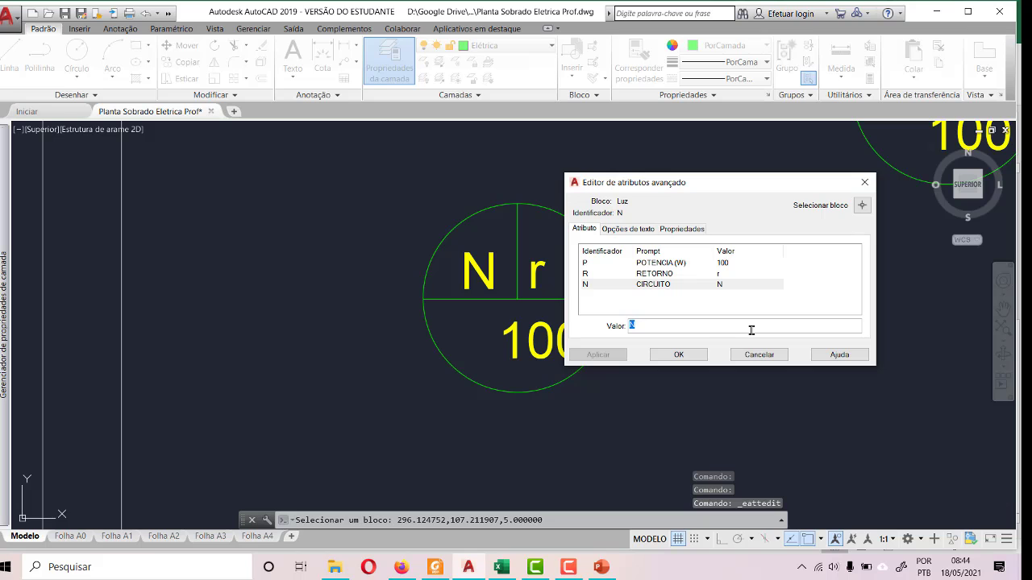
click(667, 354)
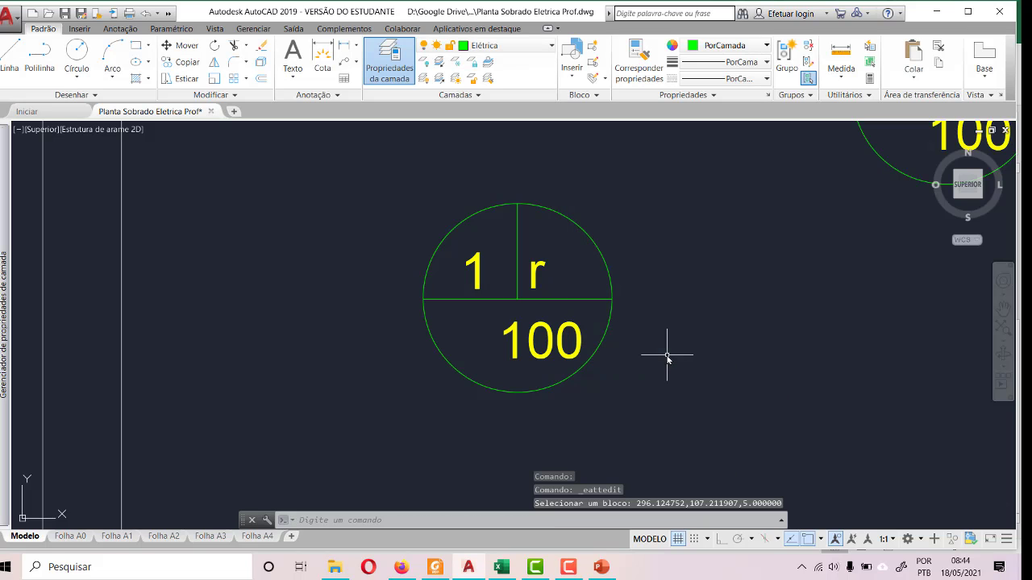
double_click(545, 347)
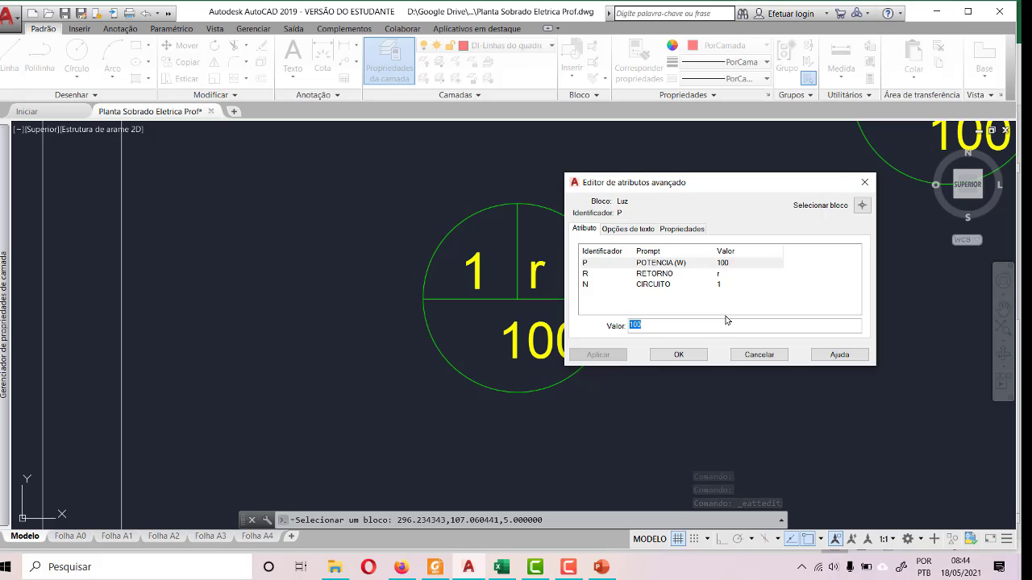
text(80)
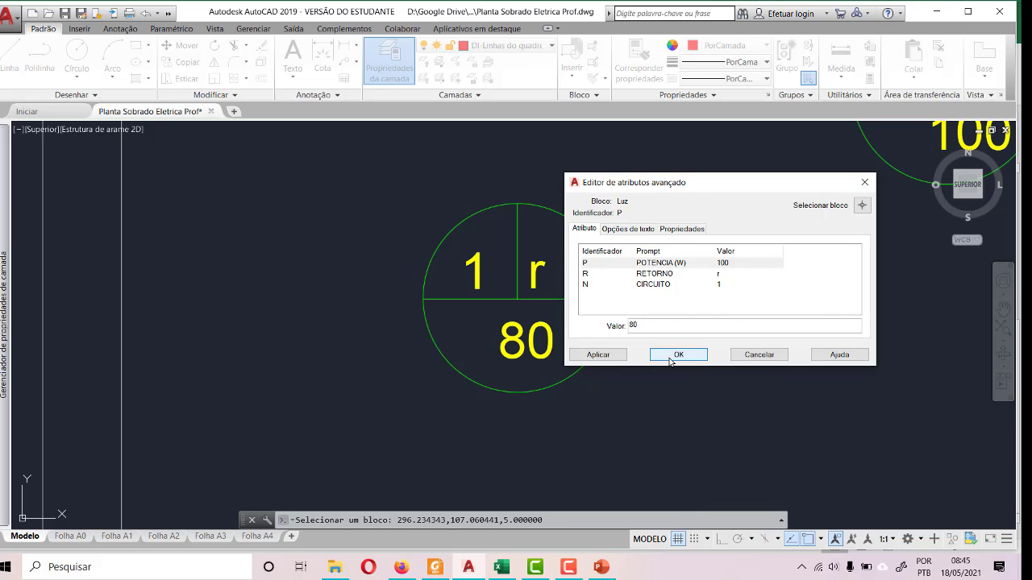
click(677, 356)
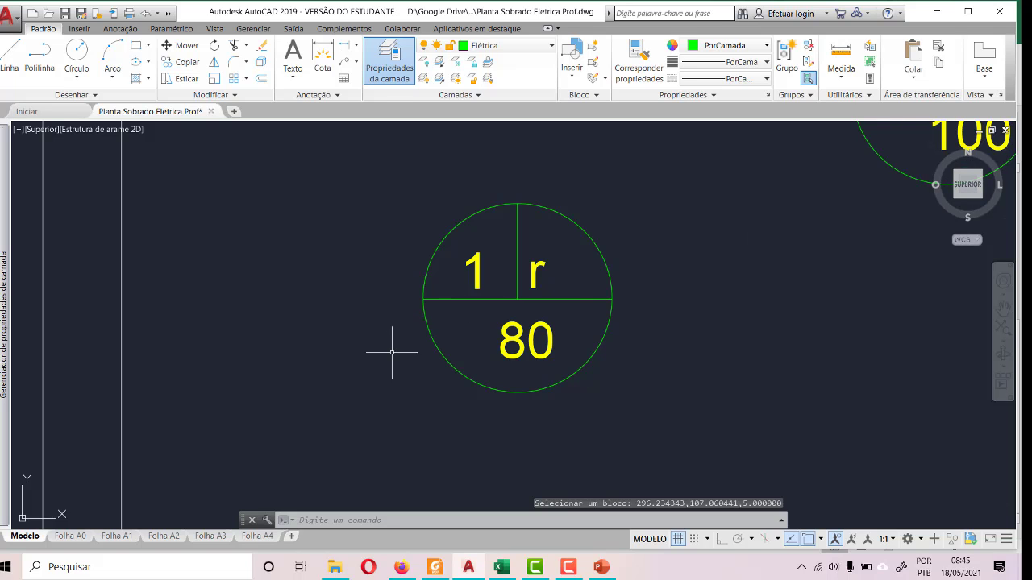
scroll(429, 346, down, 5)
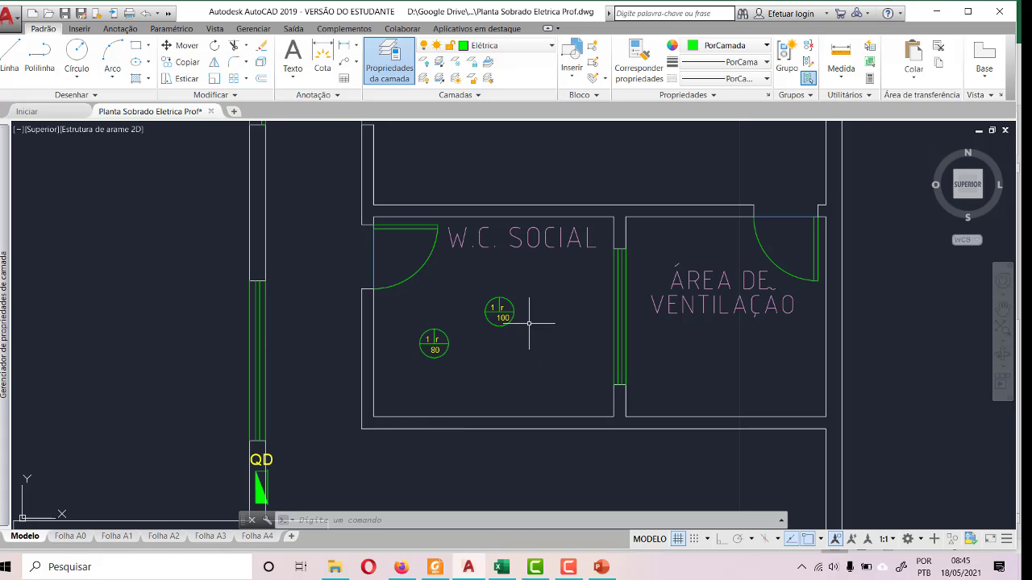
scroll(481, 335, up, 4)
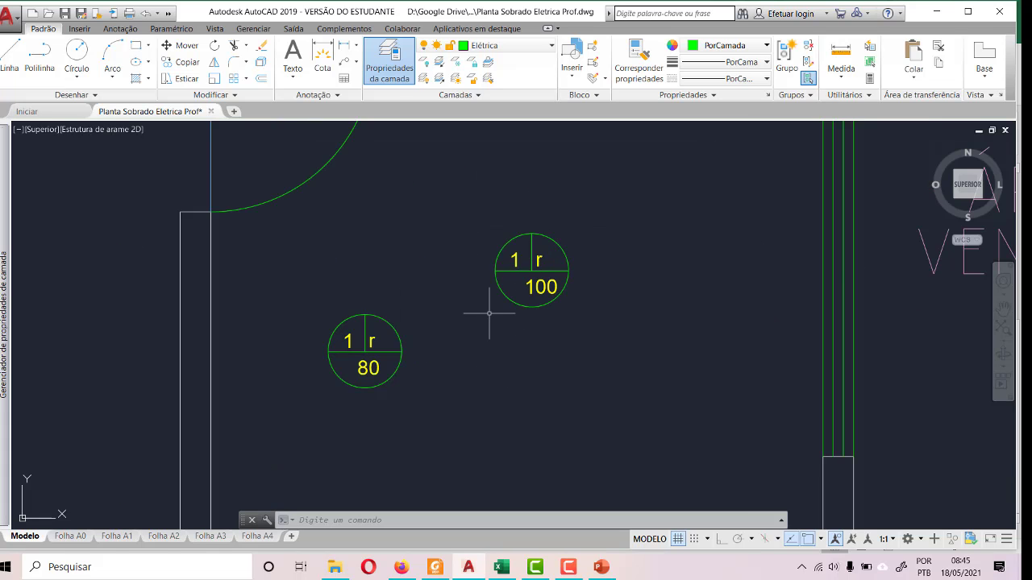
scroll(468, 320, down, 6)
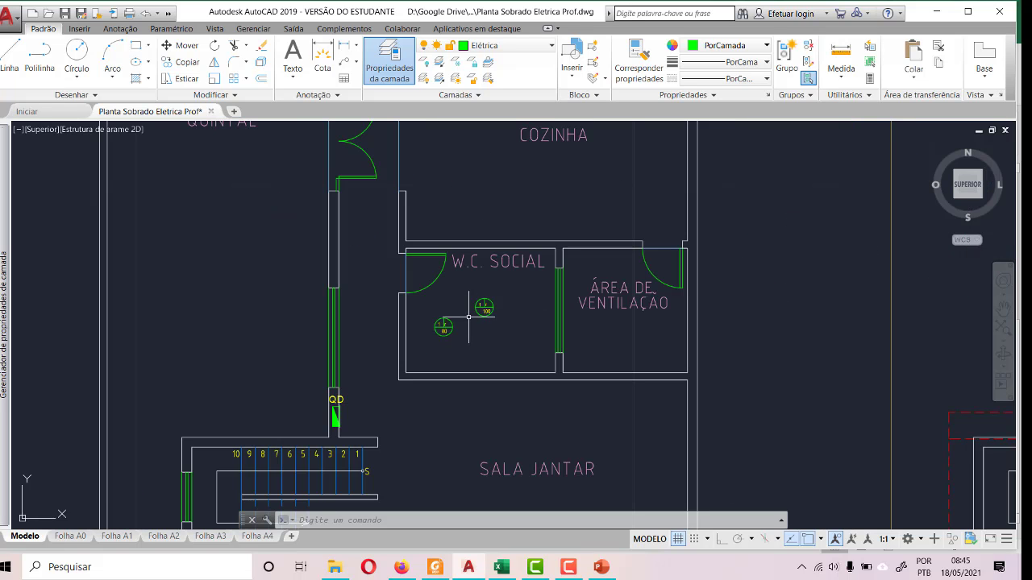
- Look up the lighting circuit and power of Área de Serviço in the Excel load table, returning to that room in the AutoCAD plan
click(500, 566)
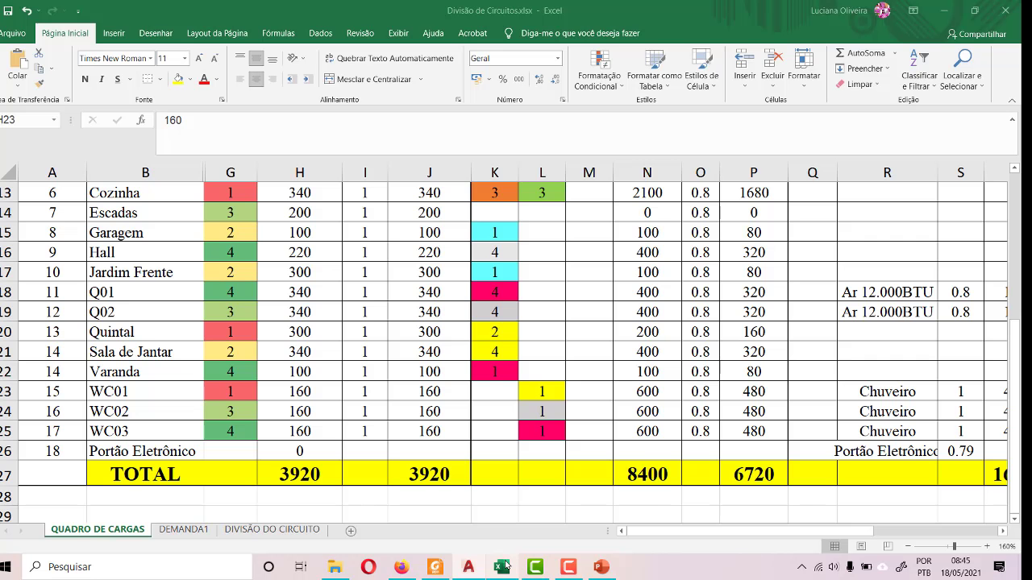
scroll(136, 384, up, 4)
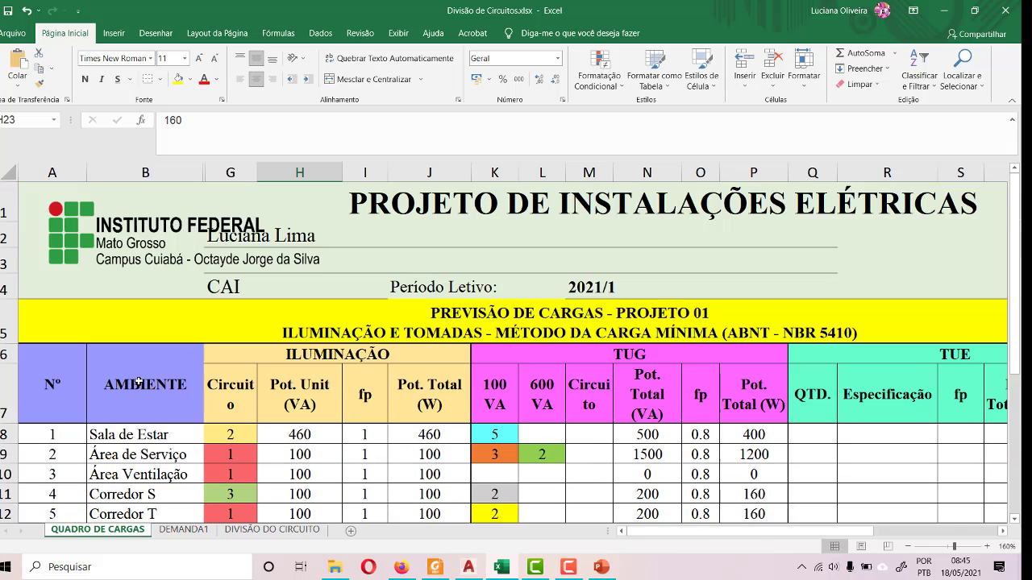
scroll(146, 379, down, 2)
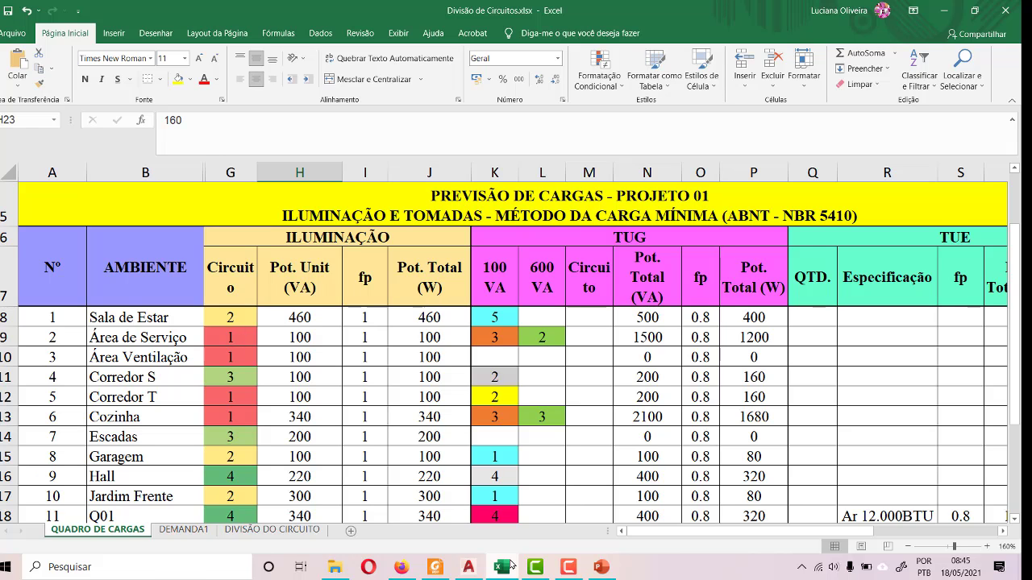
click(469, 566)
scroll(504, 438, down, 2)
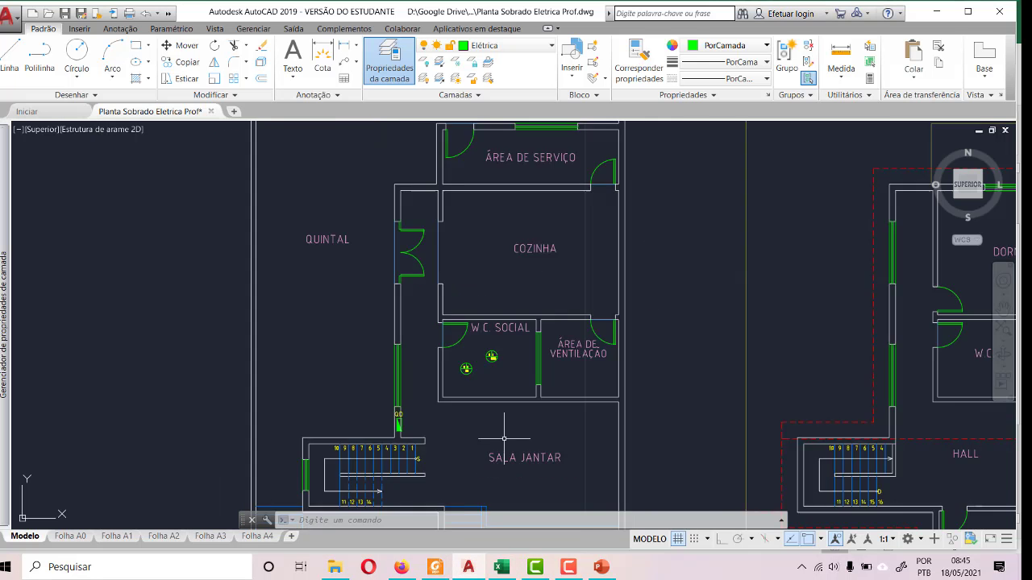
scroll(504, 439, down, 3)
scroll(513, 323, up, 6)
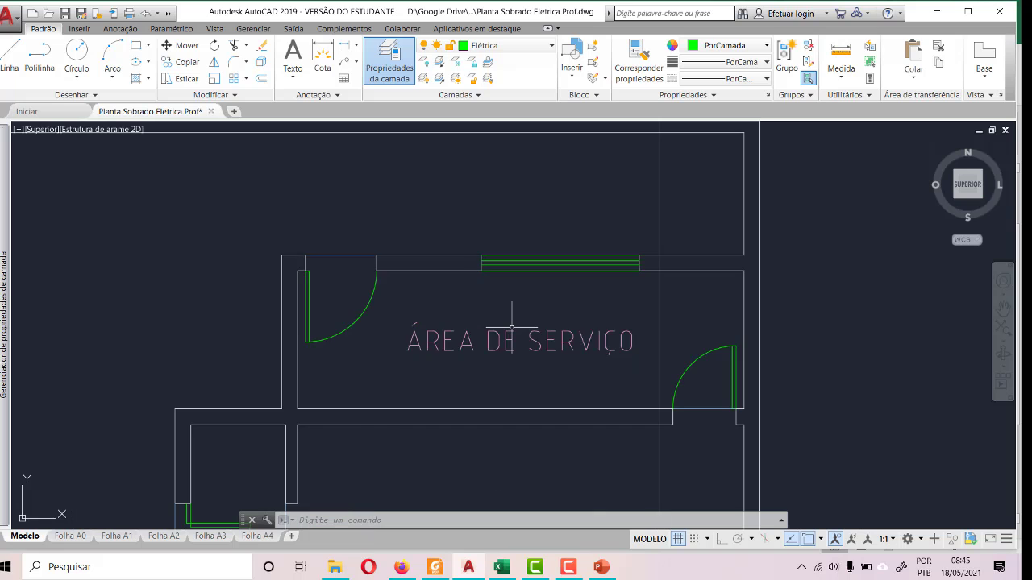
click(502, 568)
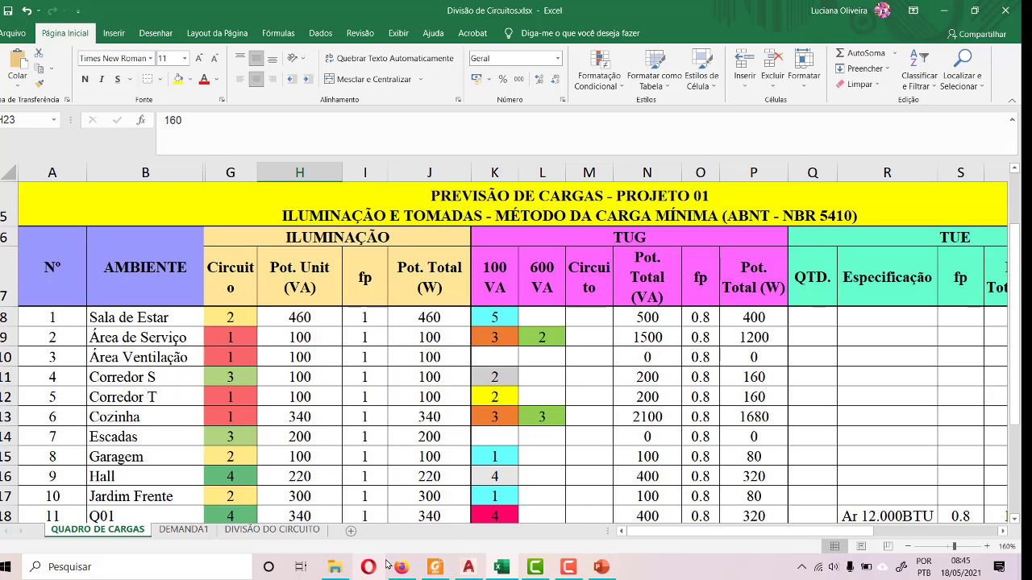
click(468, 566)
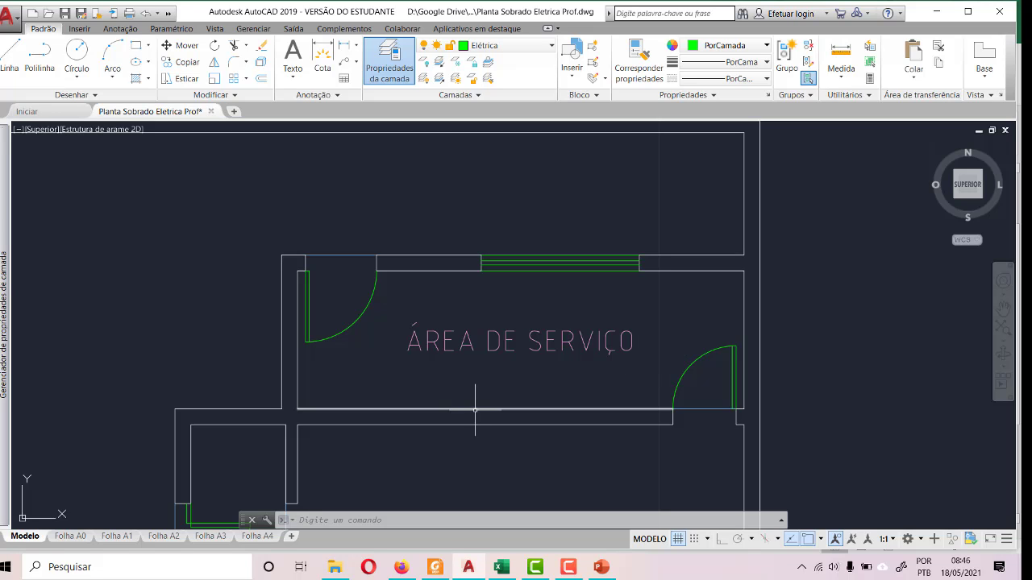
- Try a guide line about 5.65 long along the lower inner wall of ÁREA DE SERVIÇO, from corner to corner
click(9, 58)
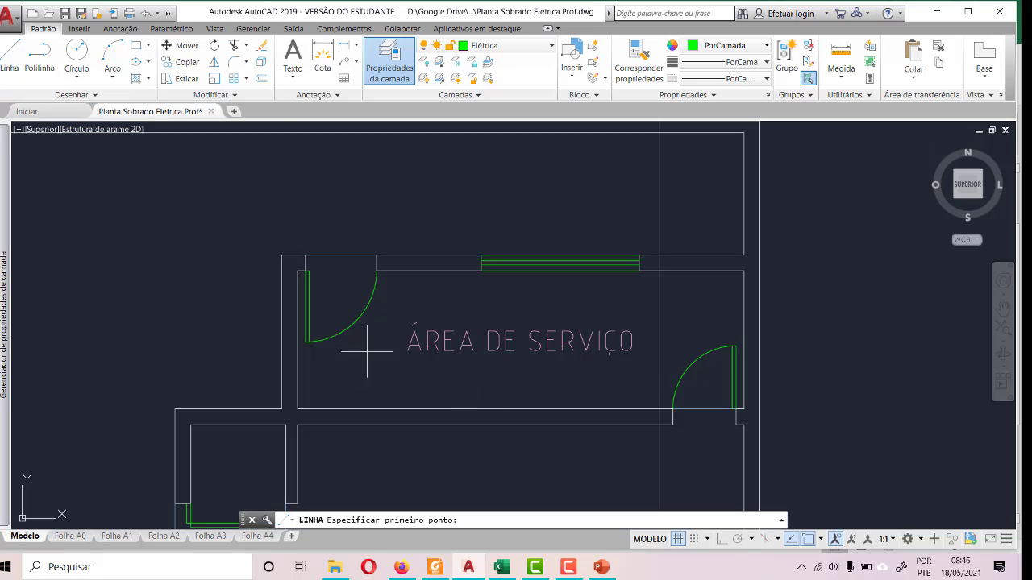
click(297, 409)
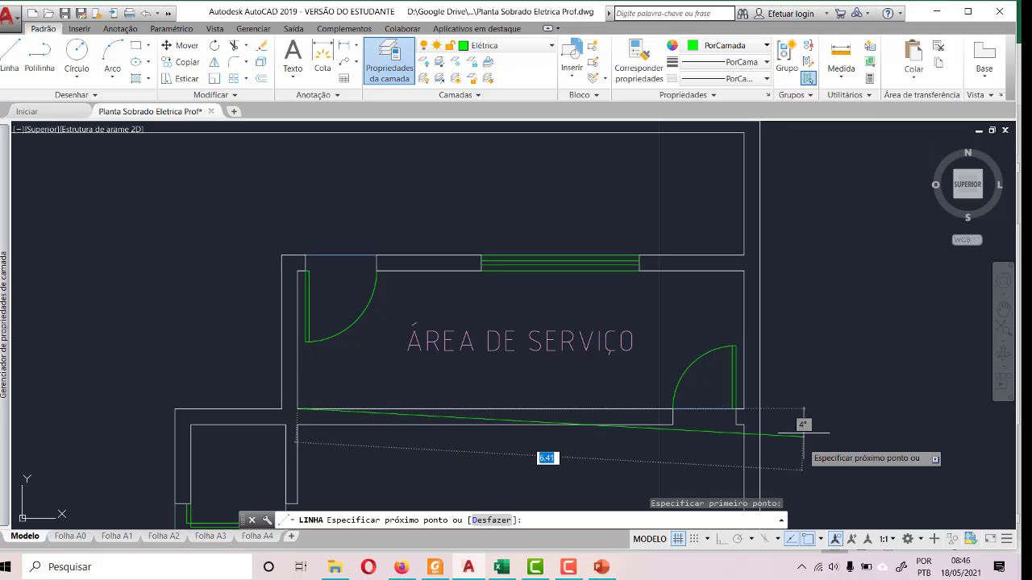
click(741, 409)
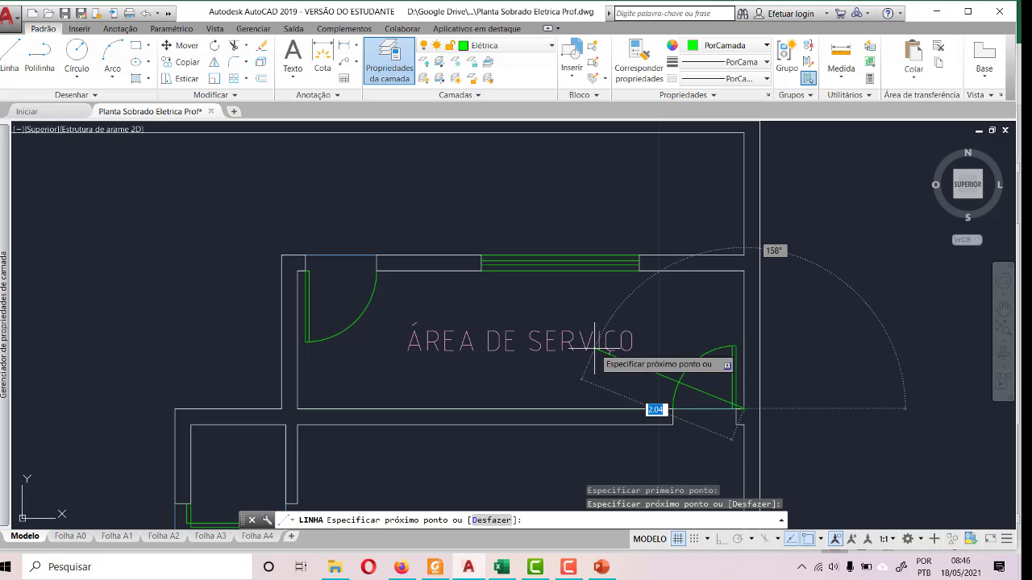
key(Escape)
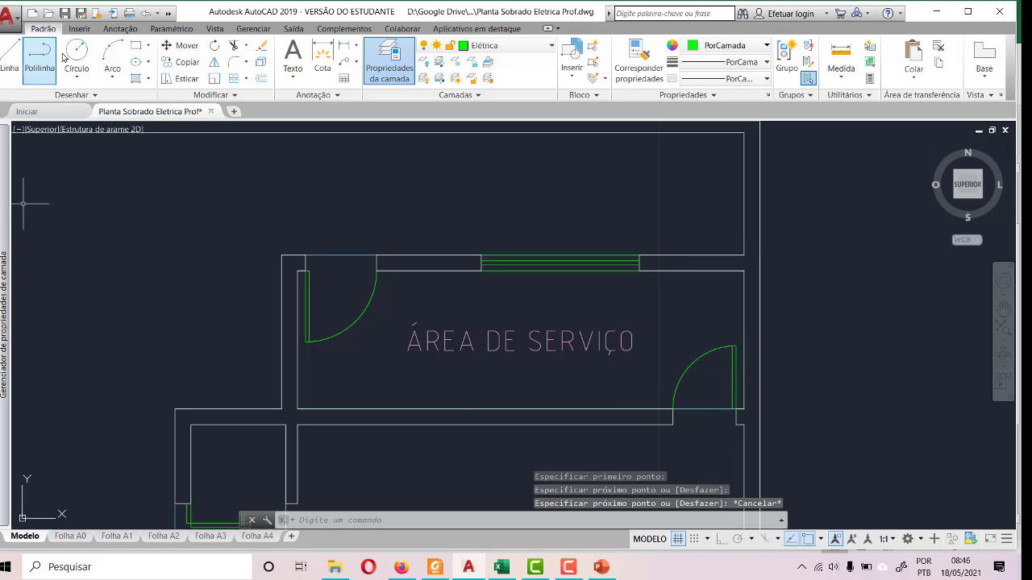
- Try a vertical guide line about 1.75 long from the lower wall line's midpoint across ÁREA DE SERVIÇO, and undo both guide lines
click(21, 54)
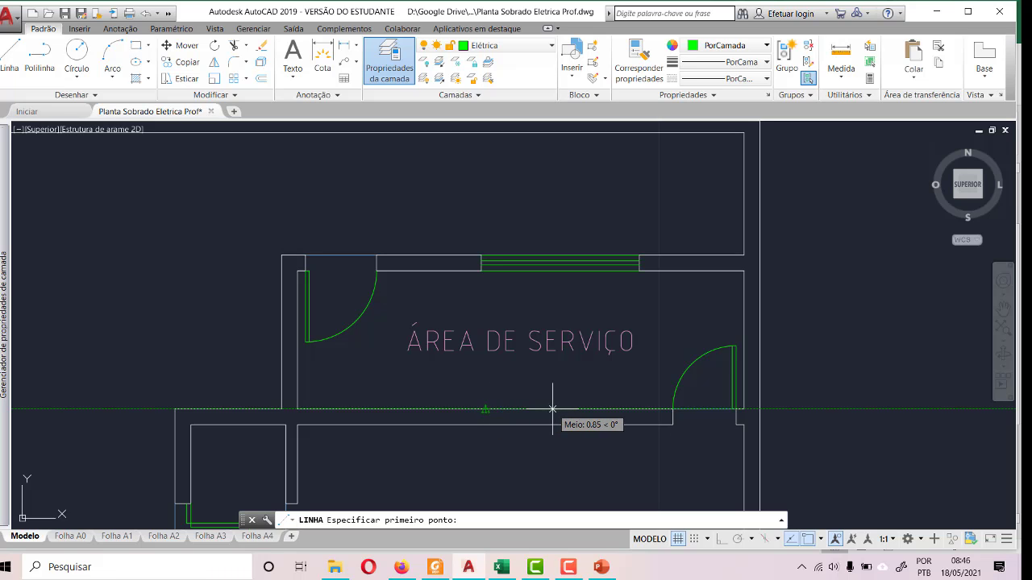
click(485, 409)
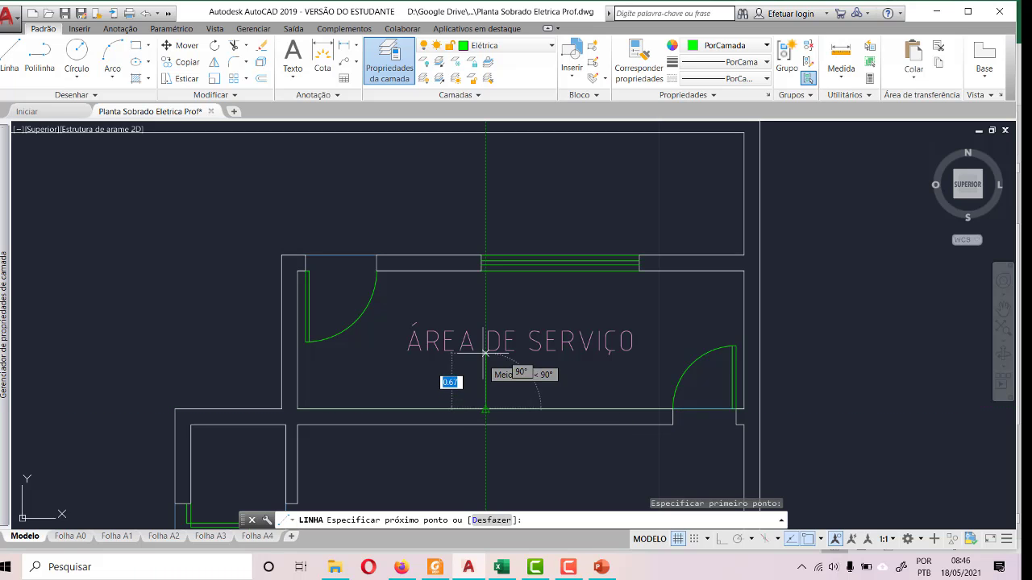
click(486, 271)
key(Escape)
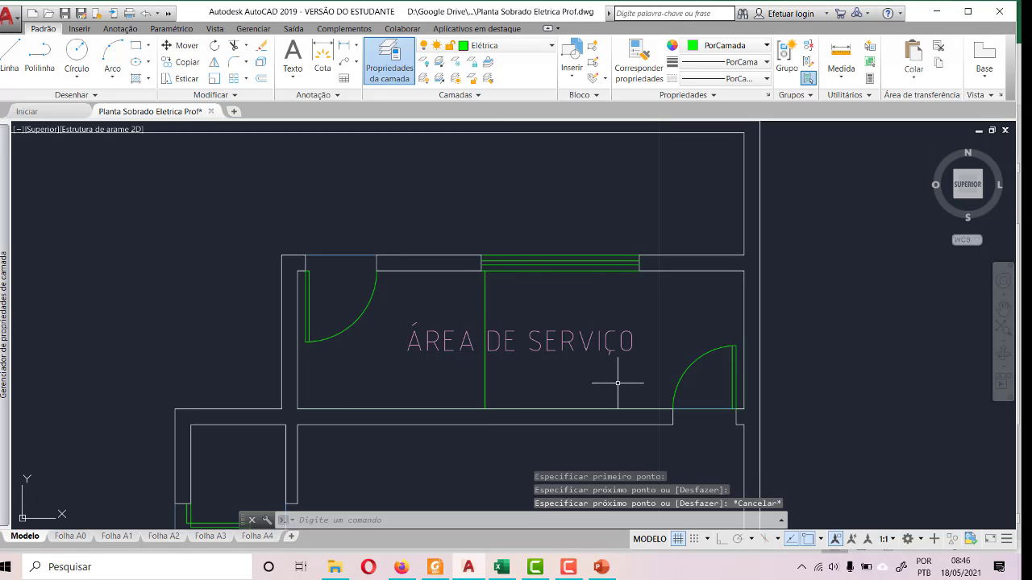
key(ctrl+z)
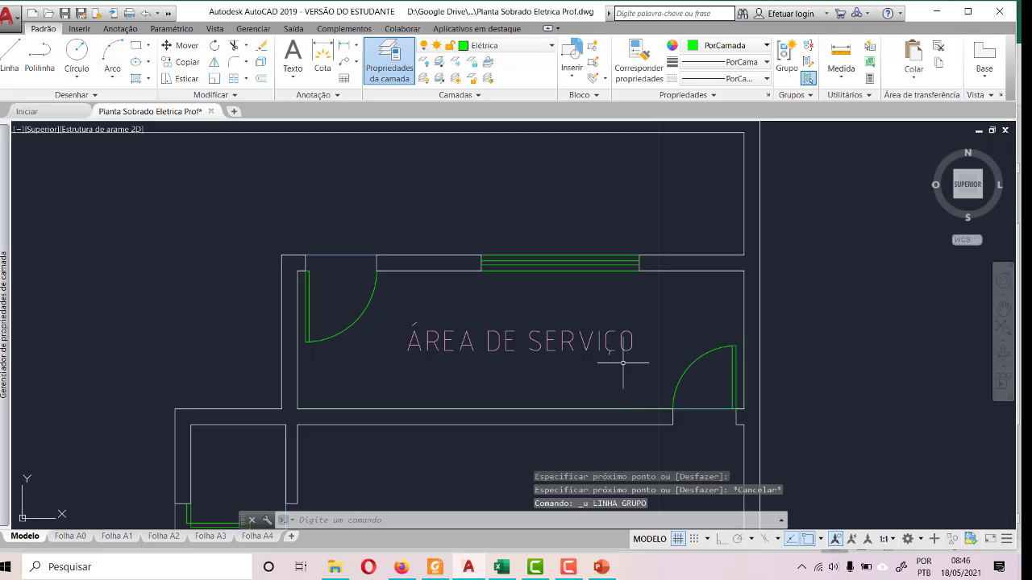
key(ctrl+z)
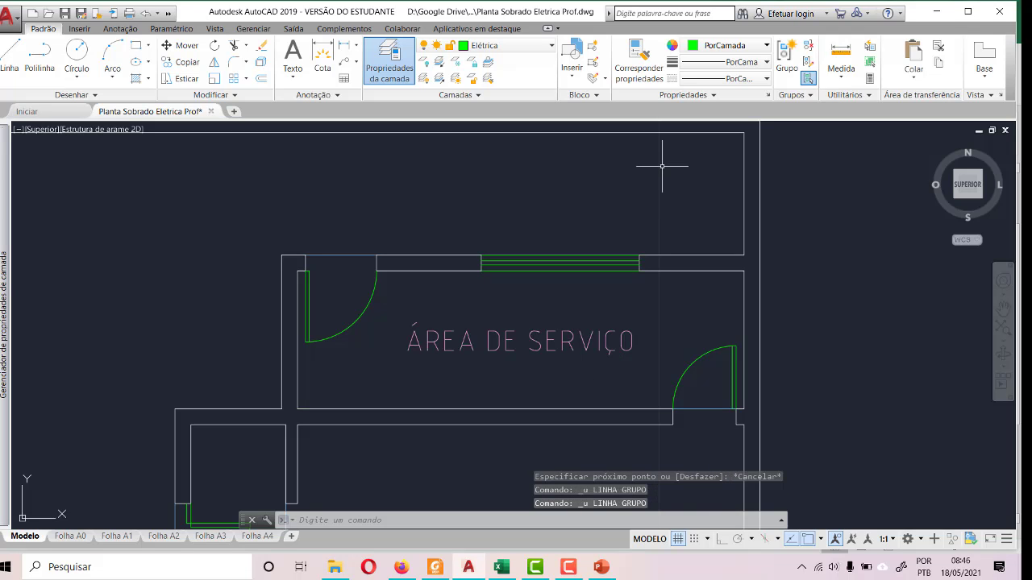
- Measure the inner length of ÁREA DE SERVIÇO with a trial dimension along the lower wall, from corner to corner, without placing it
click(322, 57)
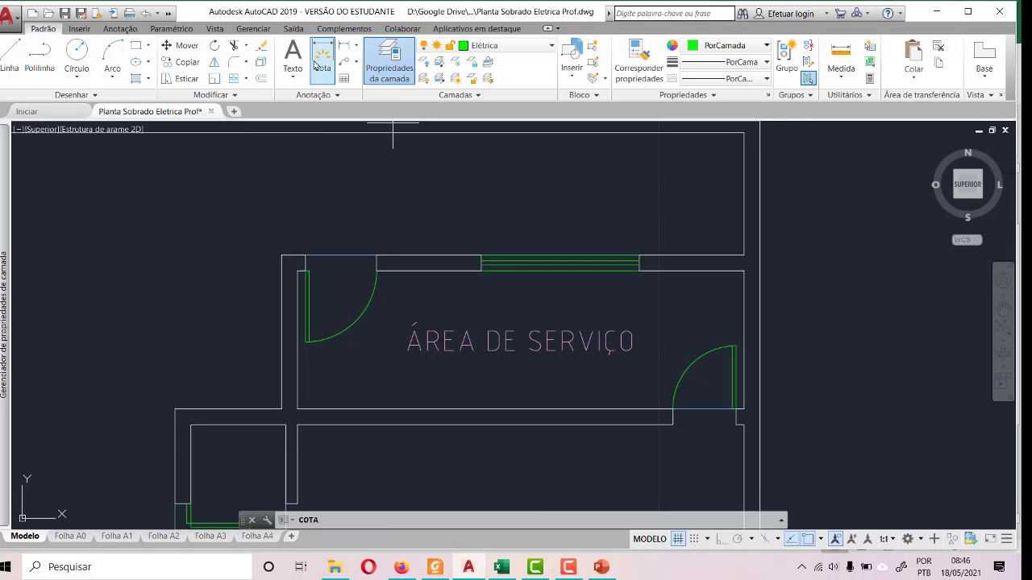
click(297, 409)
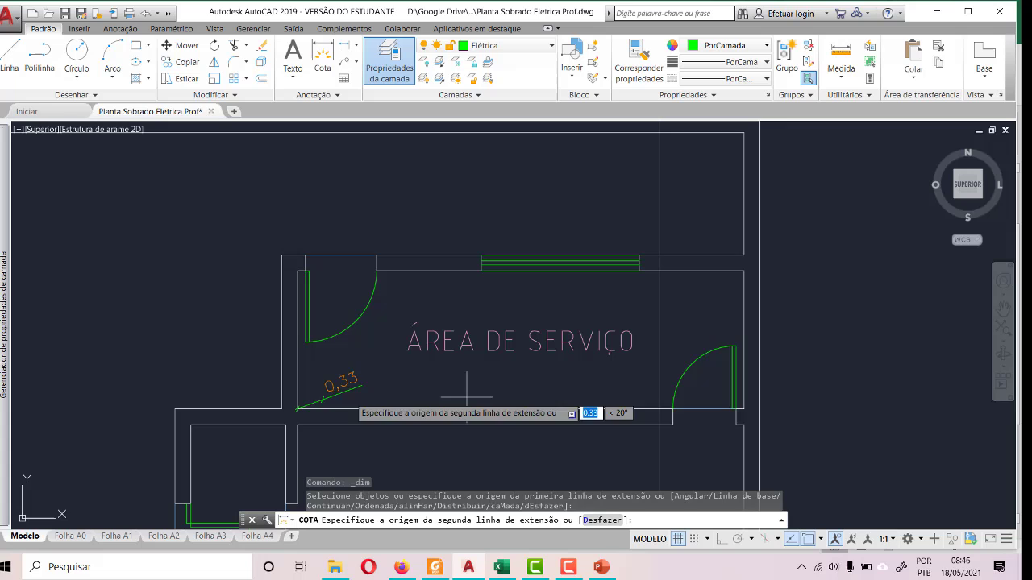
click(743, 408)
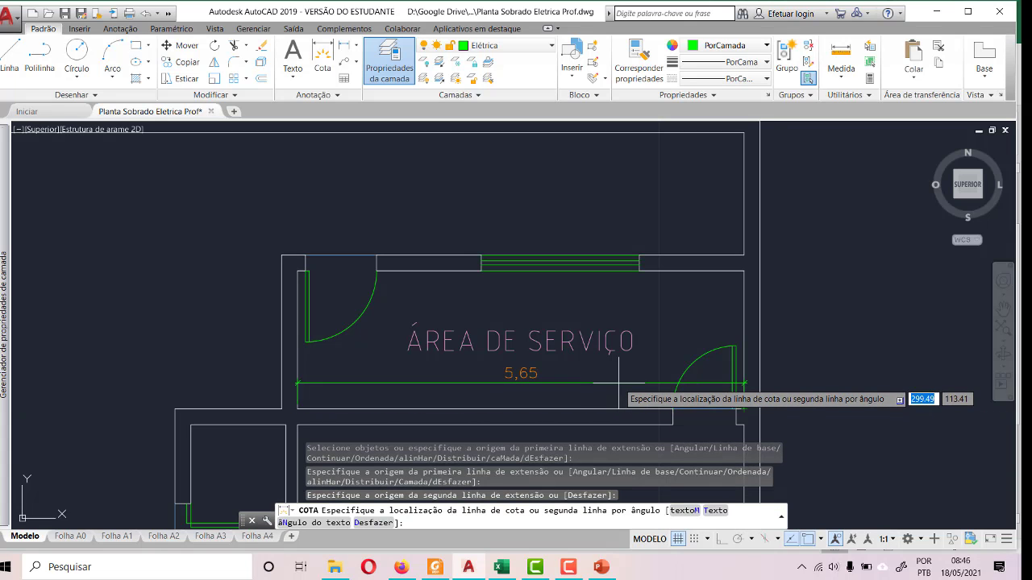
key(Escape)
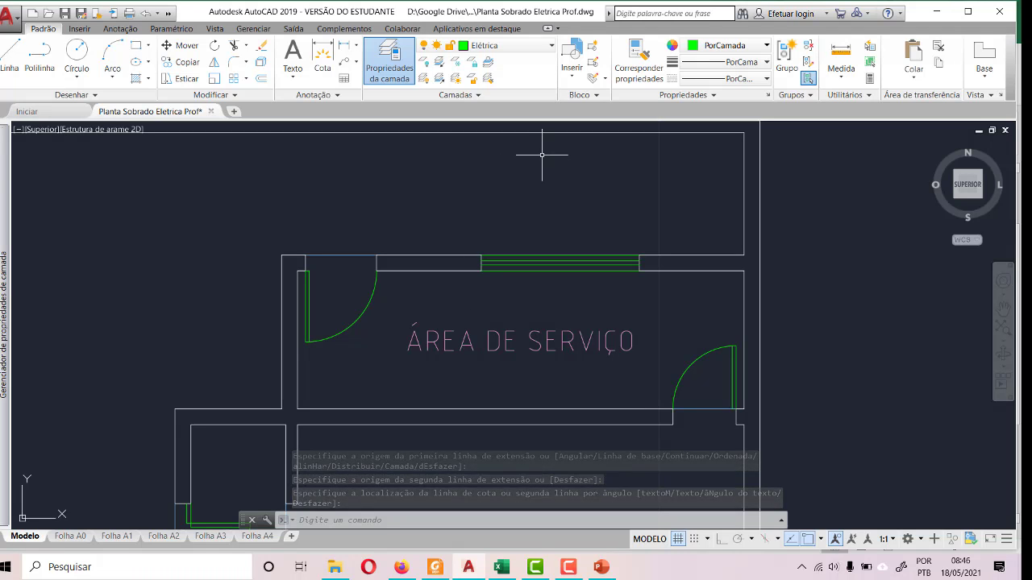
click(118, 29)
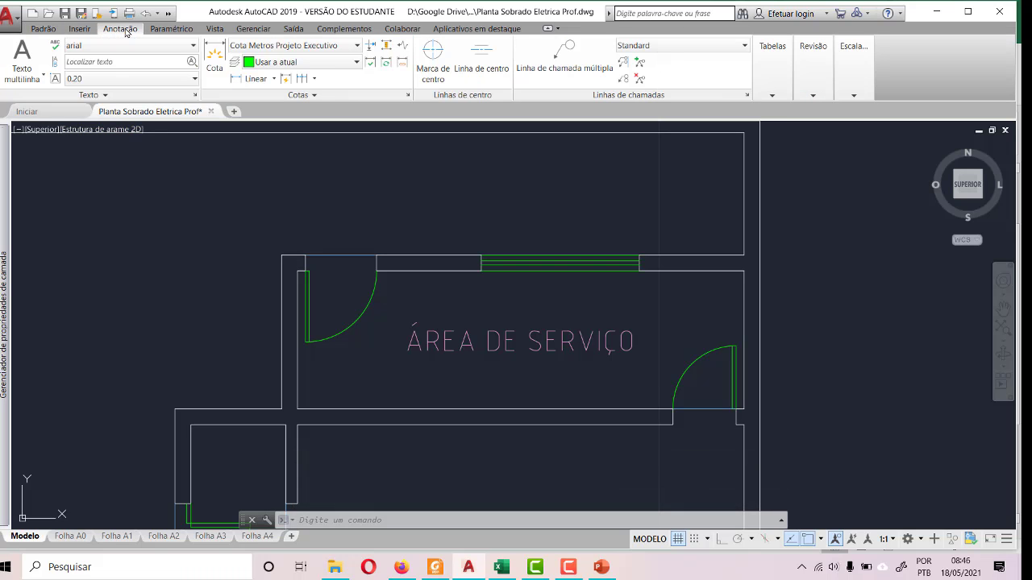
click(79, 30)
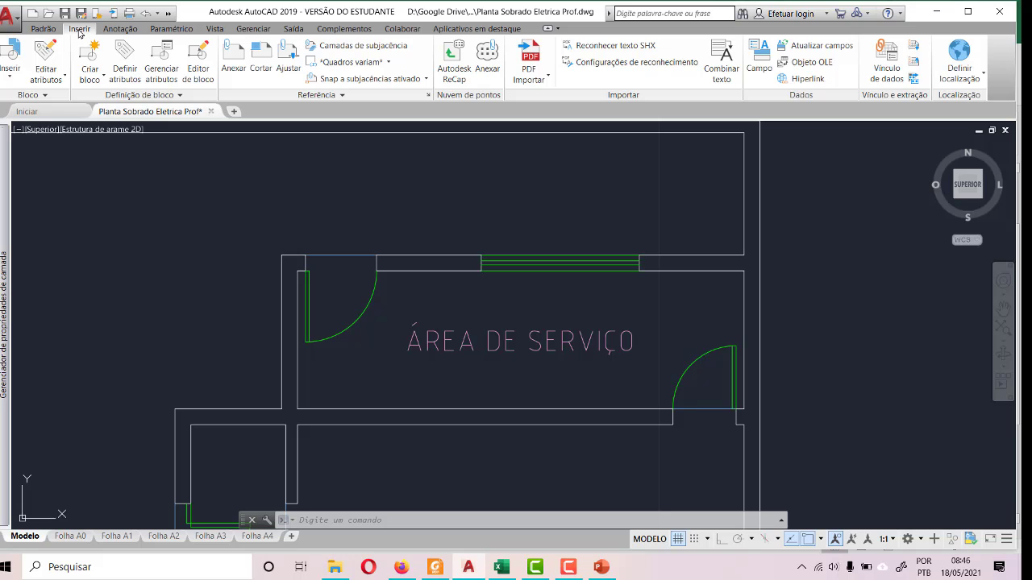
click(184, 33)
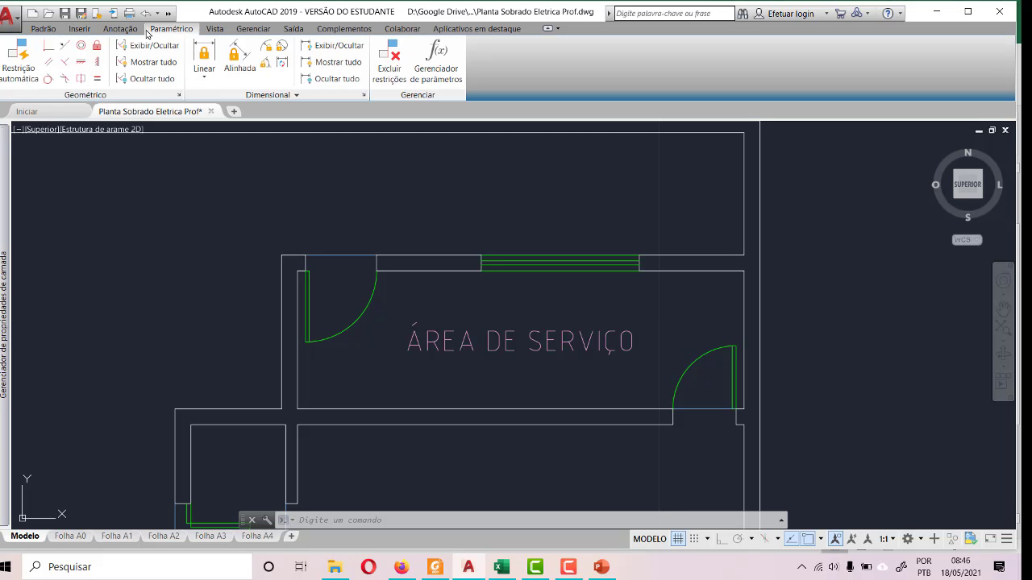
- Calculate half of the 5.65 room length with the quick calculator, and close the calculator
click(44, 29)
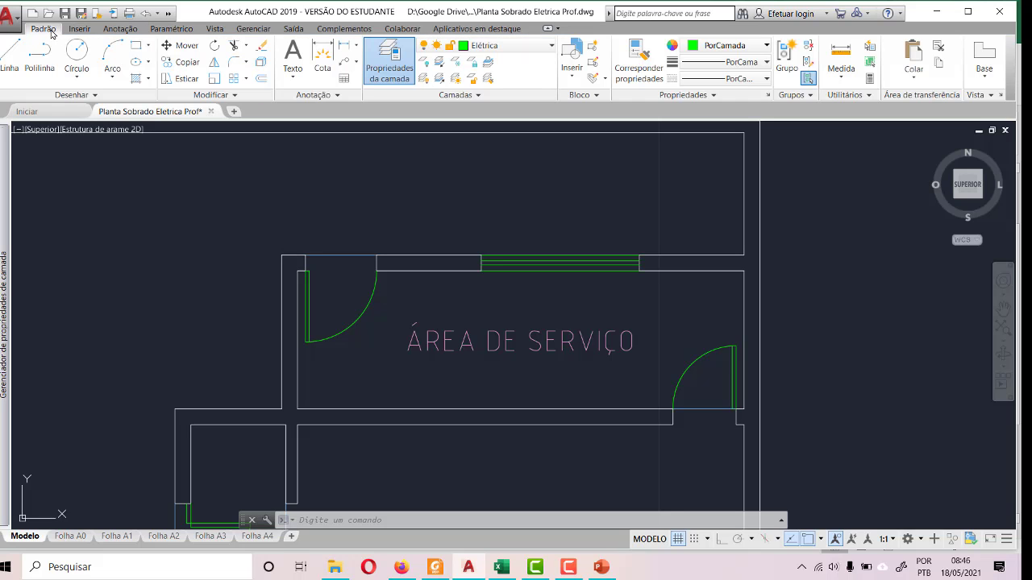
click(869, 78)
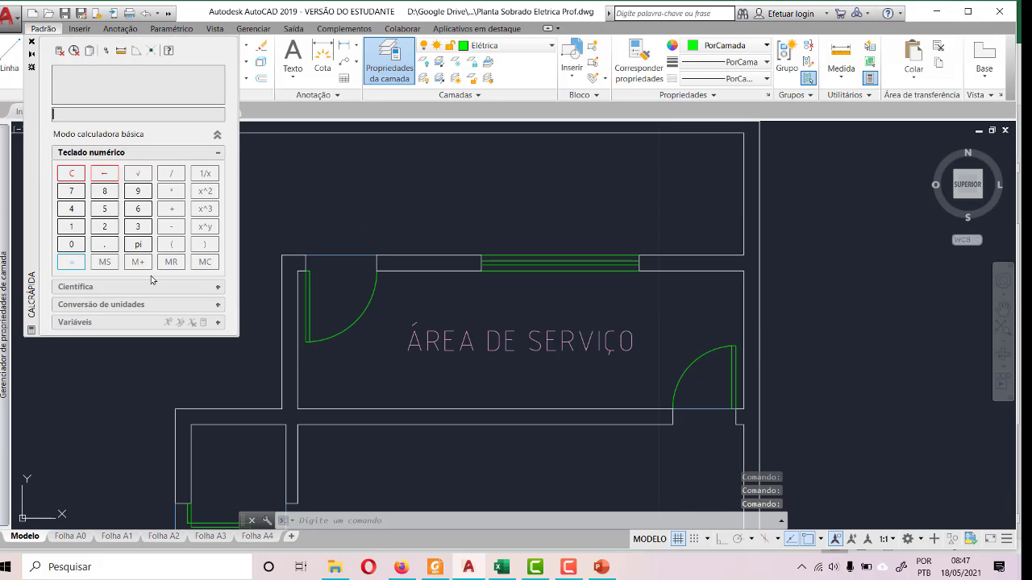
text(5,65)
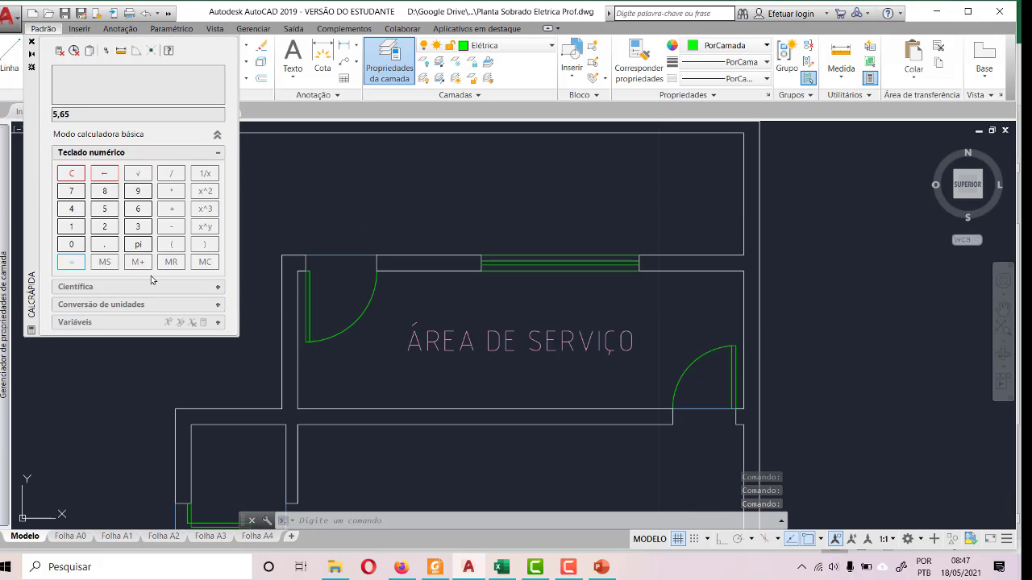
text(/2)
key(Return)
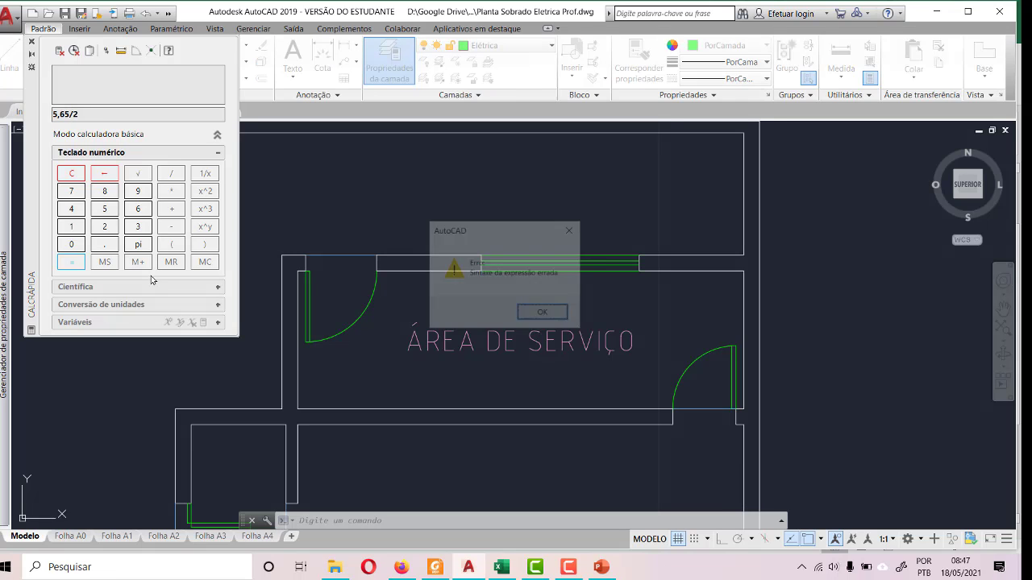
click(544, 314)
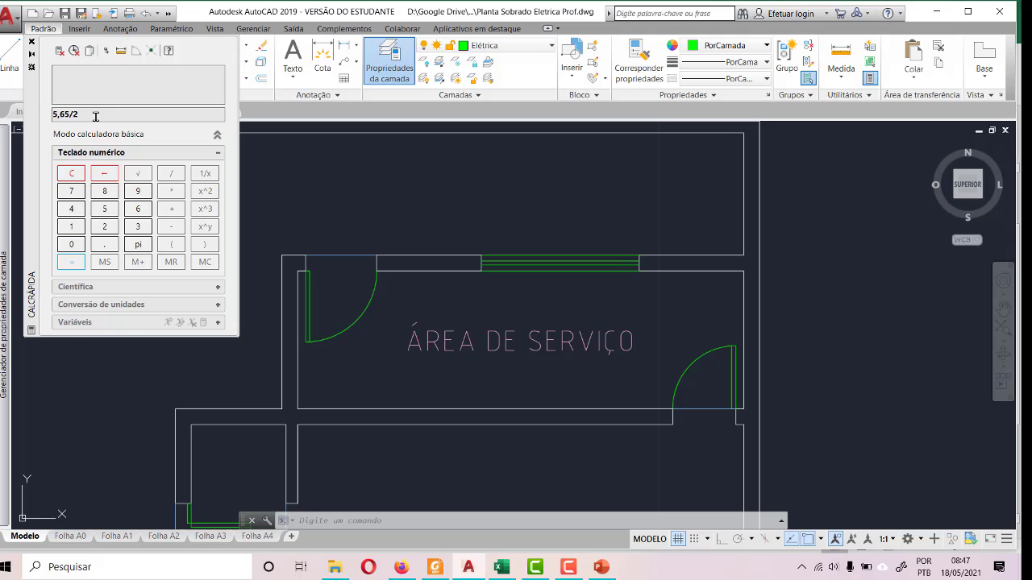
drag(95, 117, 30, 111)
key(Return)
click(31, 42)
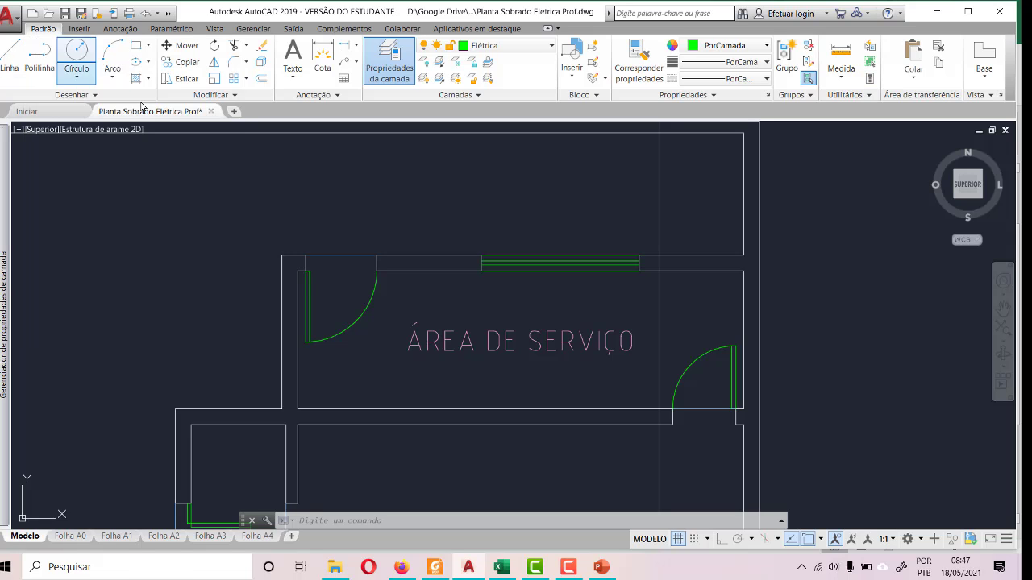
- Draw a guide 2.83 long from the lower-left inner corner of ÁREA DE SERVIÇO along the wall, continuing about 2.48 vertically upward
click(9, 55)
click(299, 409)
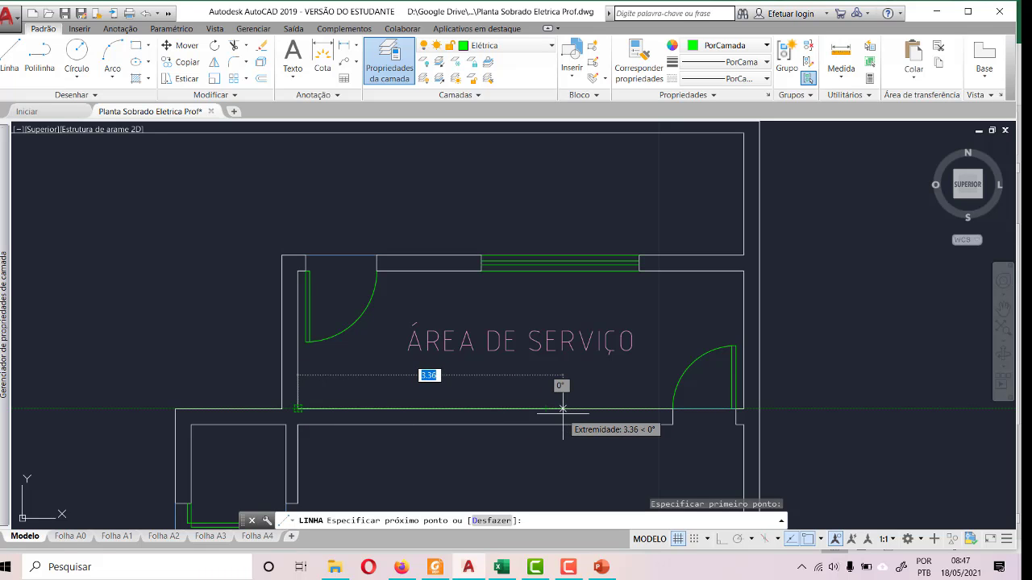
text(2.83)
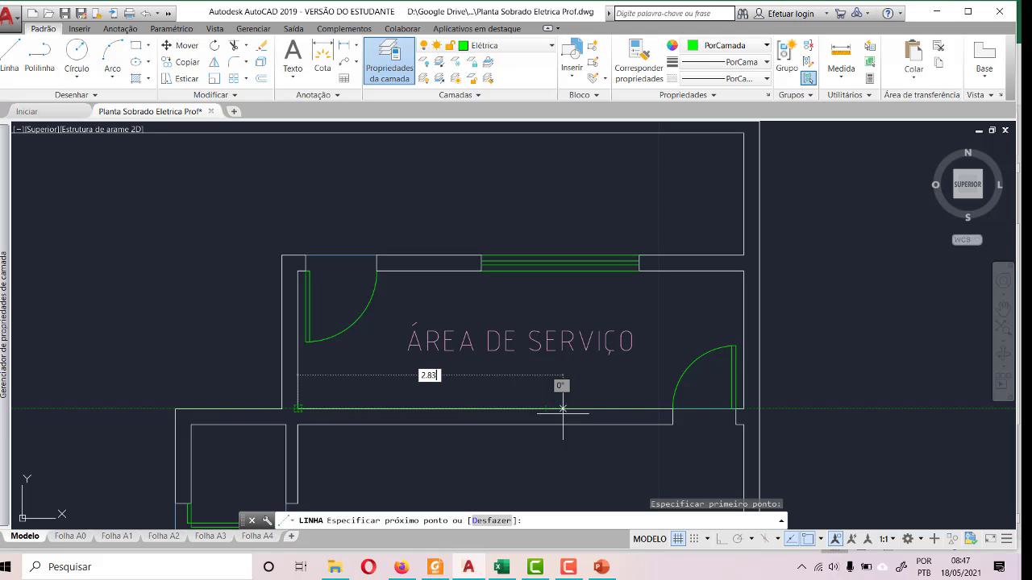
key(Return)
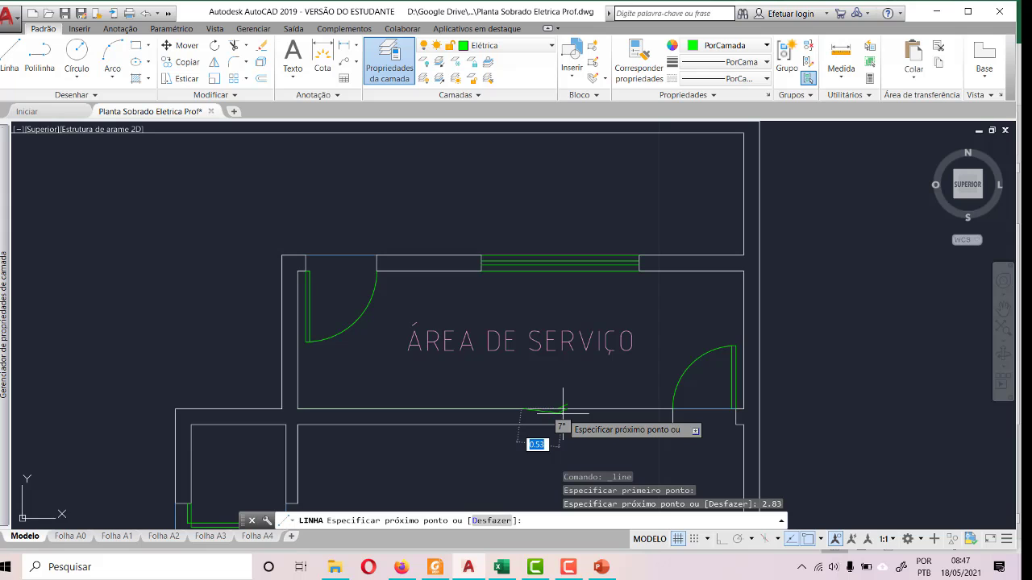
key(F8)
click(521, 212)
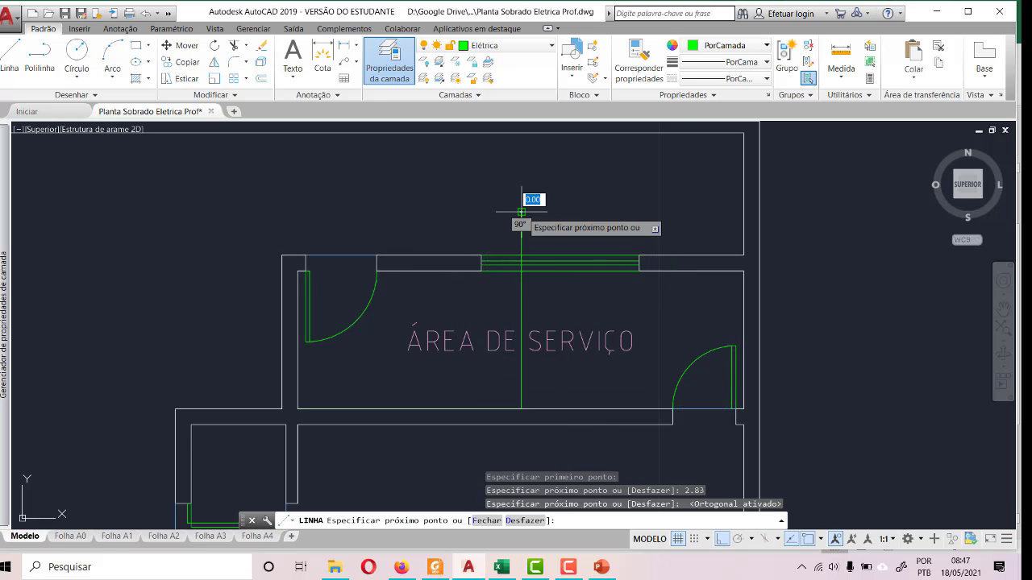
key(Escape)
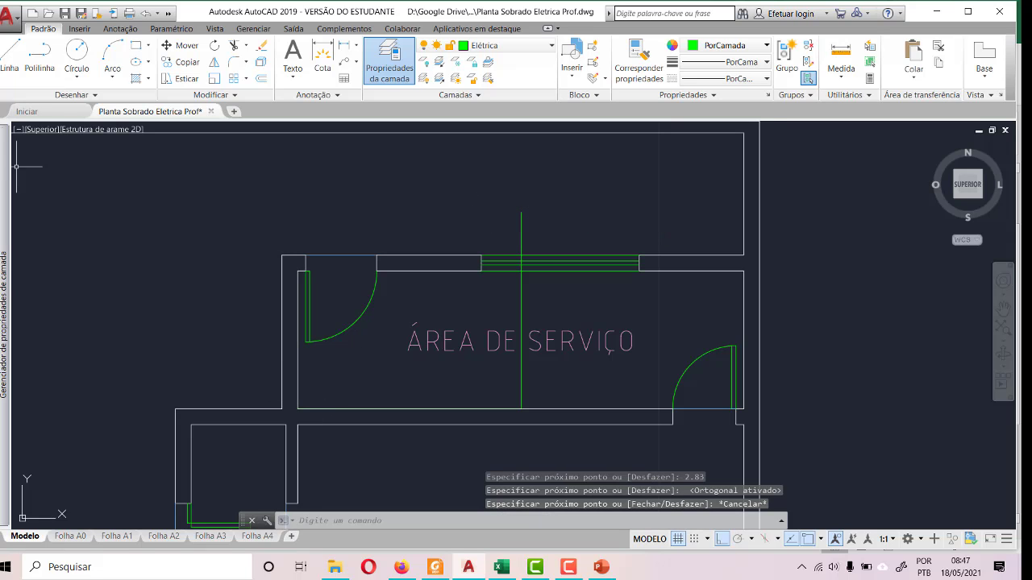
- Draw two diagonal guides from the vertical guide's crossing with the upper inner wall to the lower-left and lower-right inner corners
click(10, 55)
click(298, 409)
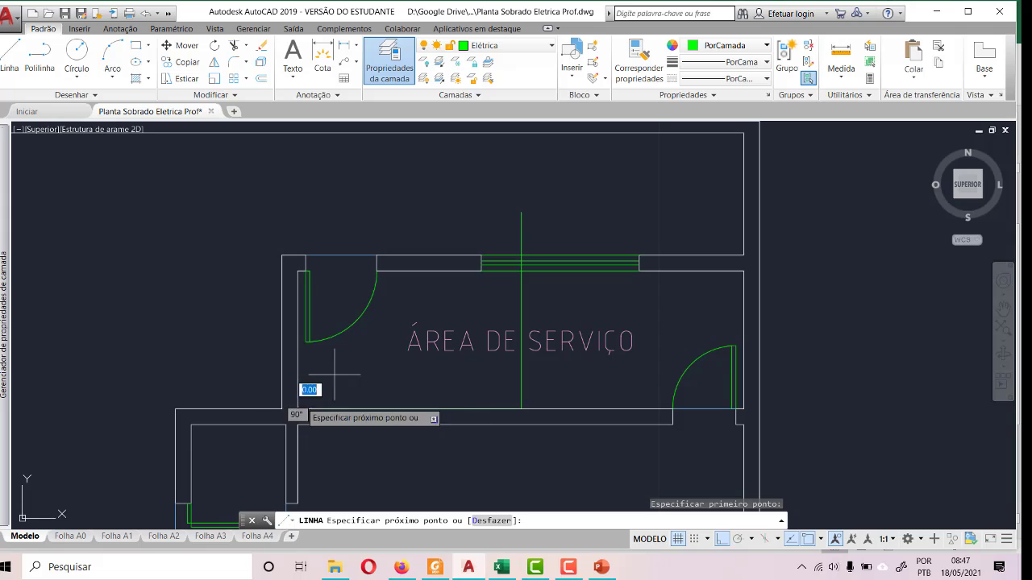
click(521, 271)
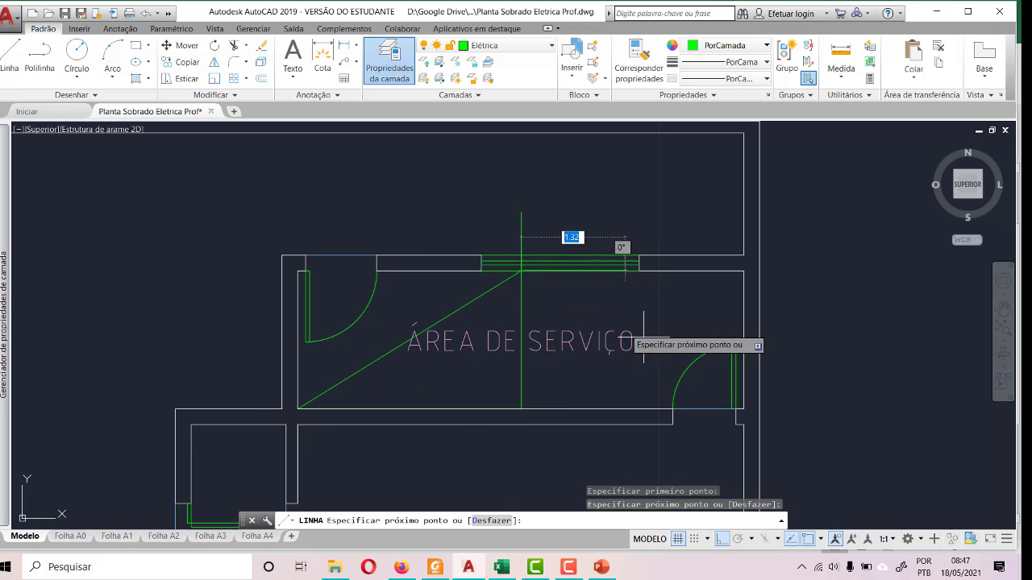
click(735, 408)
key(Escape)
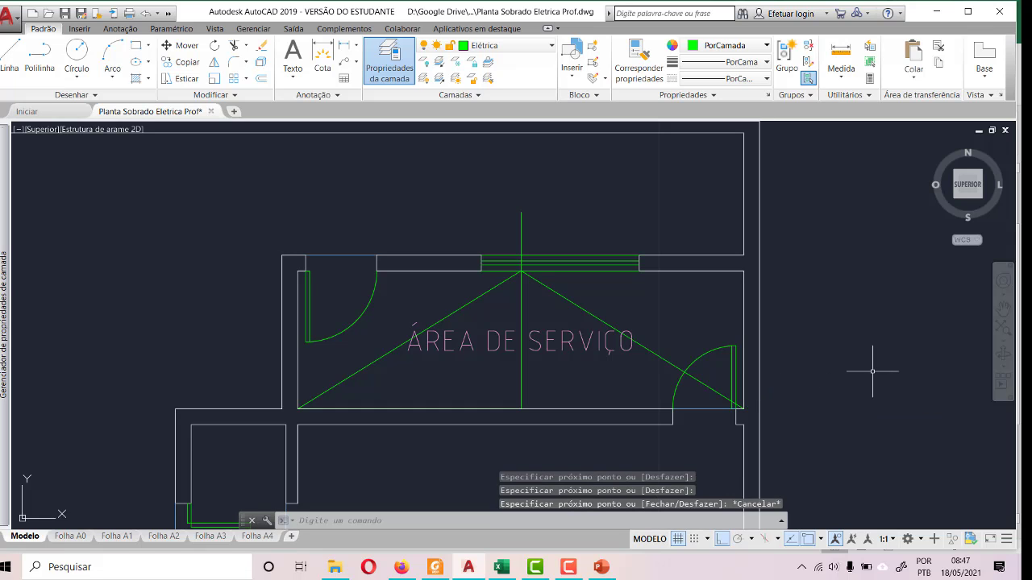
- Paste two copies of the ceiling light symbol into ÁREA DE SERVIÇO, one in each half of the room
key(ctrl+v)
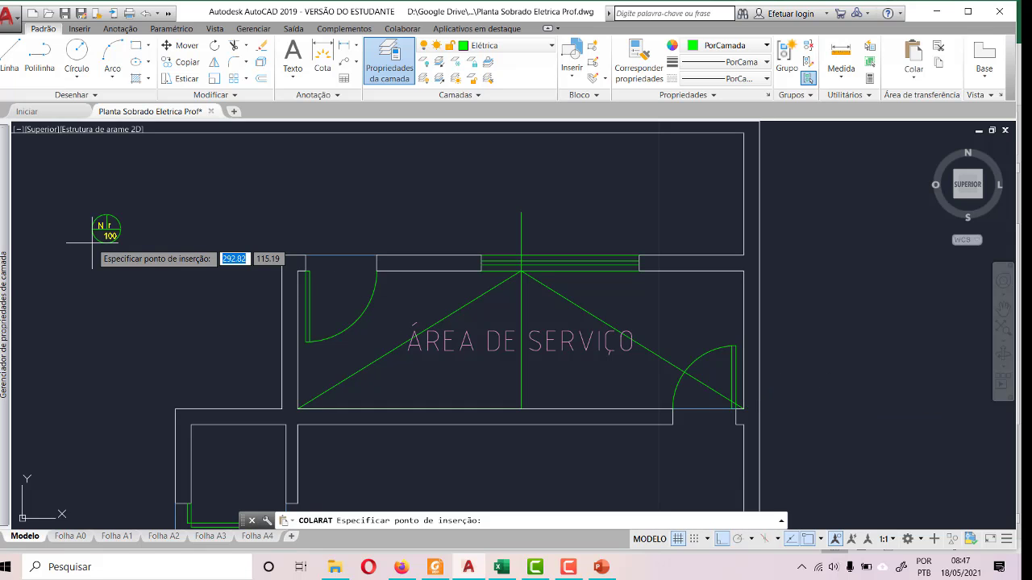
click(375, 334)
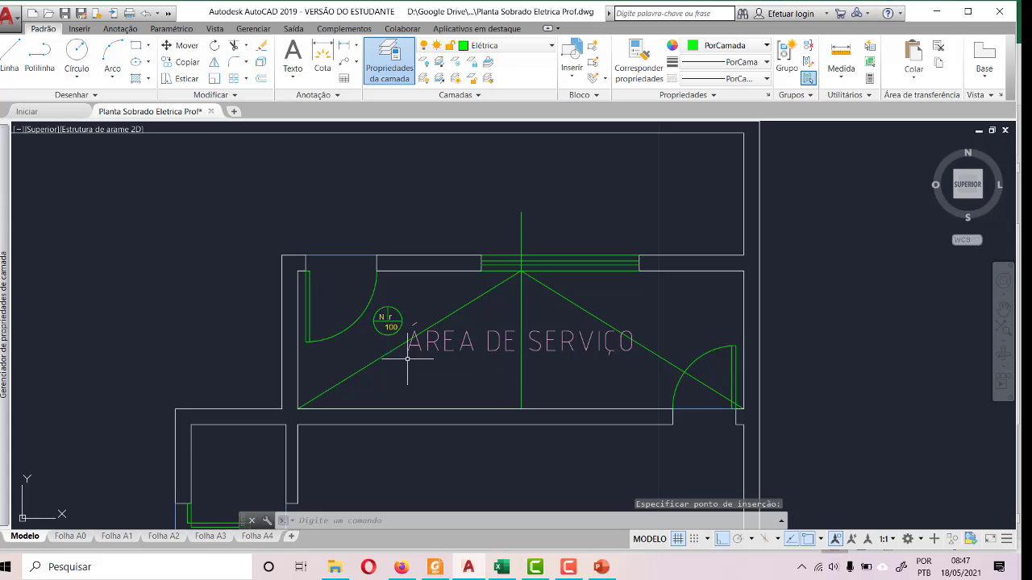
key(ctrl+v)
click(682, 335)
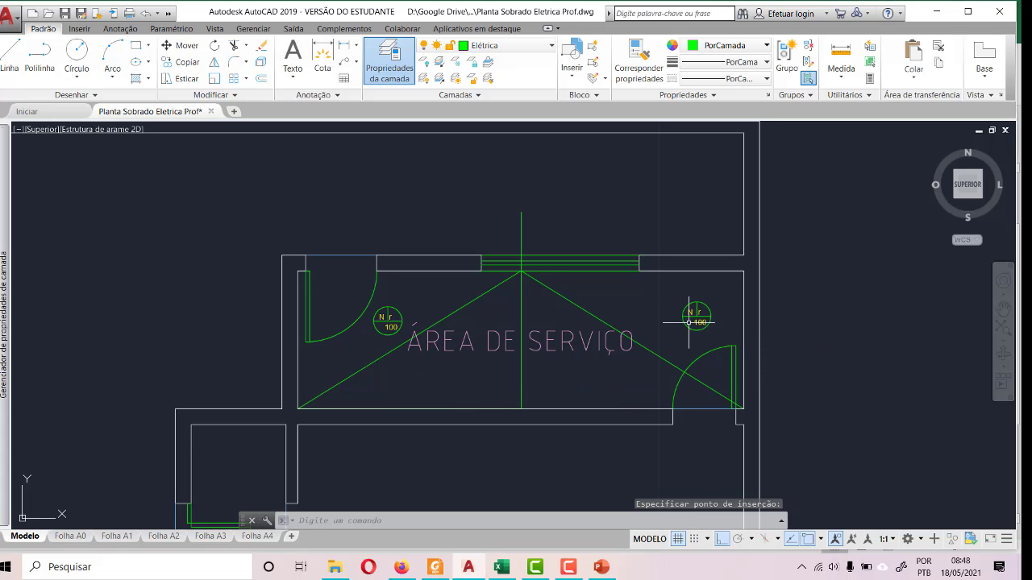
- Move the right ceiling light by its centre onto the midpoint of the right diagonal guide, with Ortho off
scroll(718, 332, up, 4)
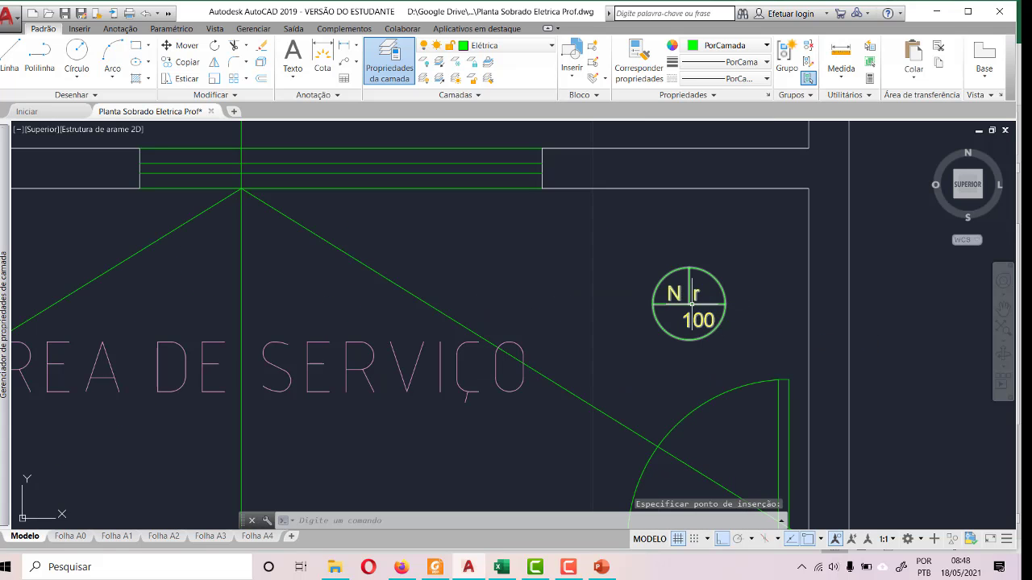
click(691, 304)
click(181, 45)
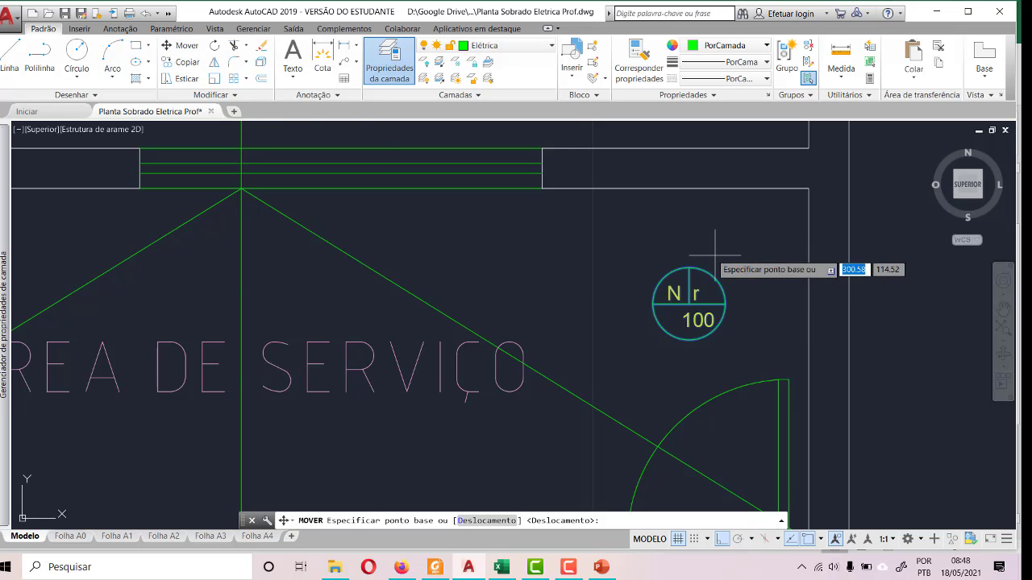
click(689, 304)
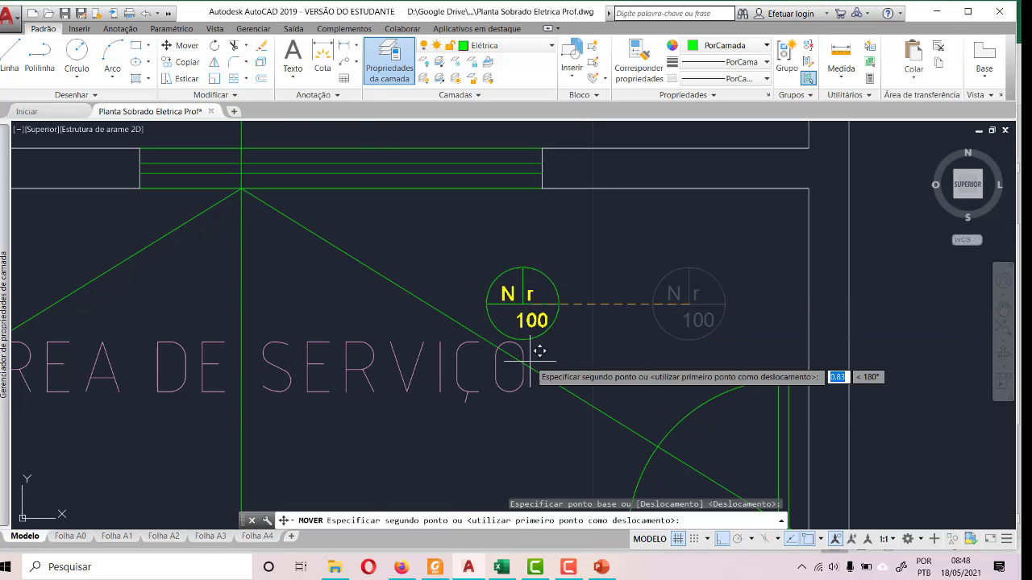
scroll(560, 371, down, 4)
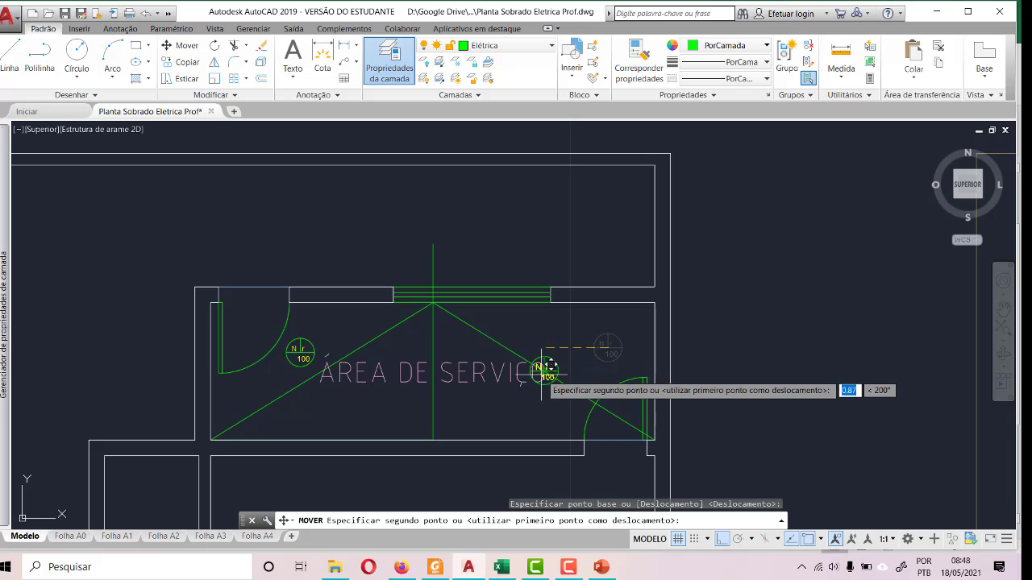
scroll(551, 365, up, 6)
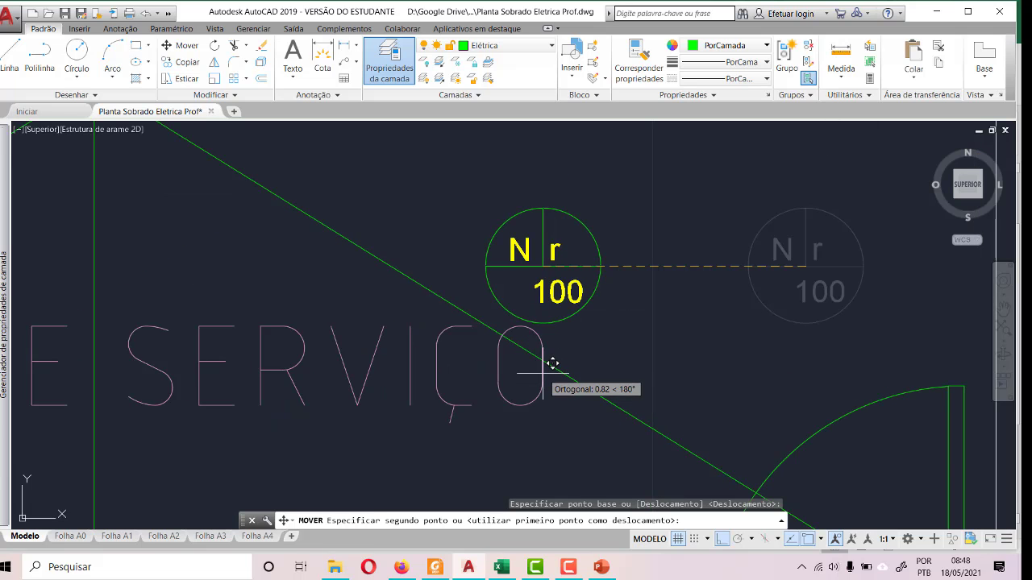
key(F8)
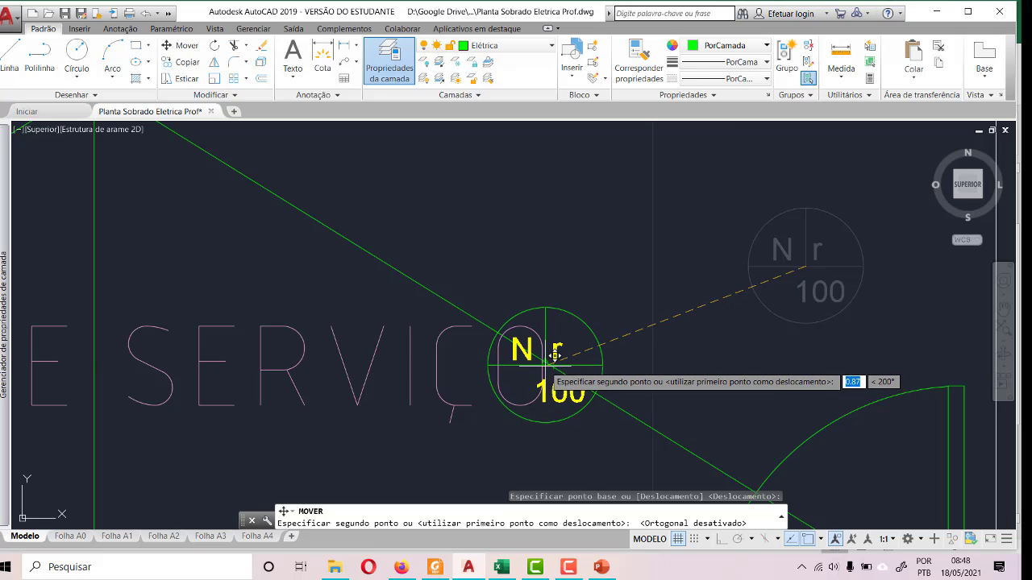
click(553, 362)
- Move the ÁREA DE SERVIÇO label down to just above the lower wall, clear of the ceiling lights
scroll(742, 300, down, 4)
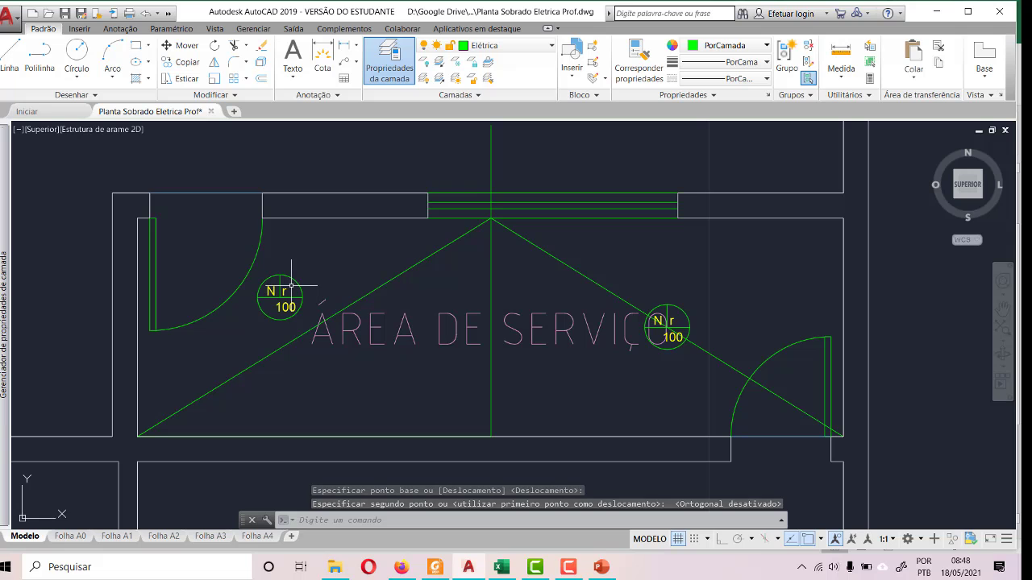
click(396, 329)
click(307, 345)
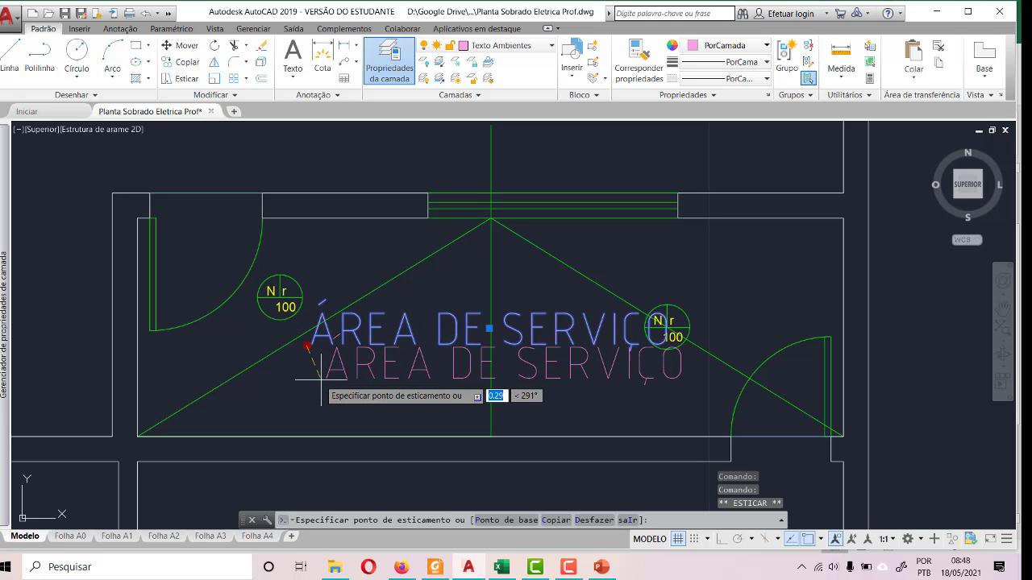
click(320, 427)
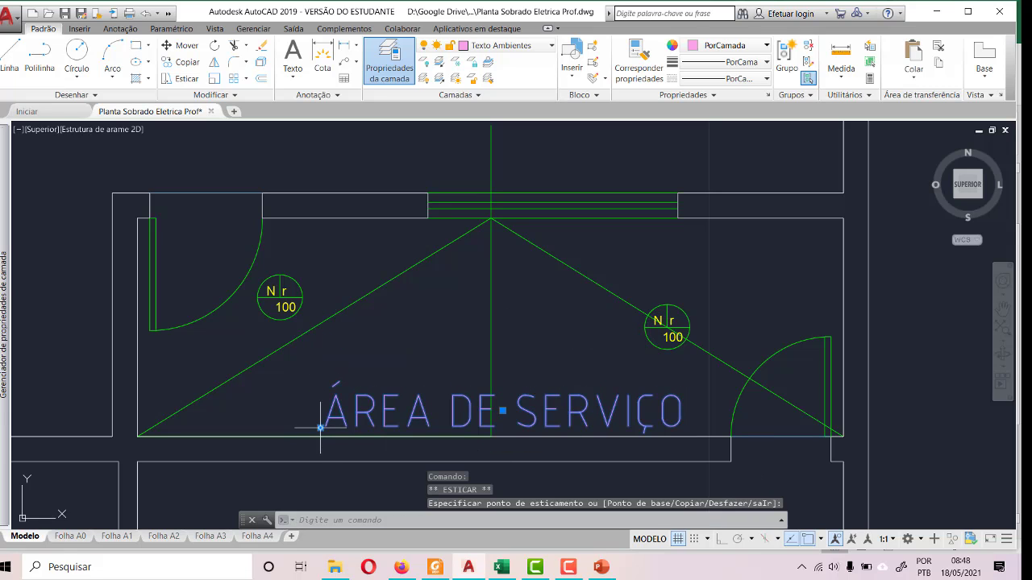
key(Escape)
key(Escape)
- Move the left ceiling light in ÁREA DE SERVIÇO by its centre onto the midpoint of the left diagonal guide
click(278, 292)
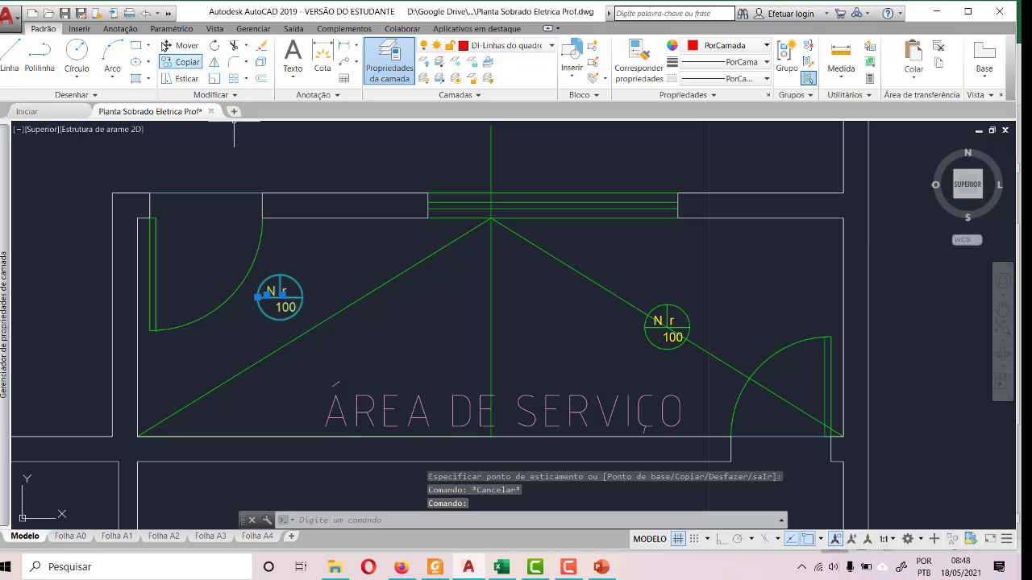
click(181, 45)
scroll(285, 304, up, 4)
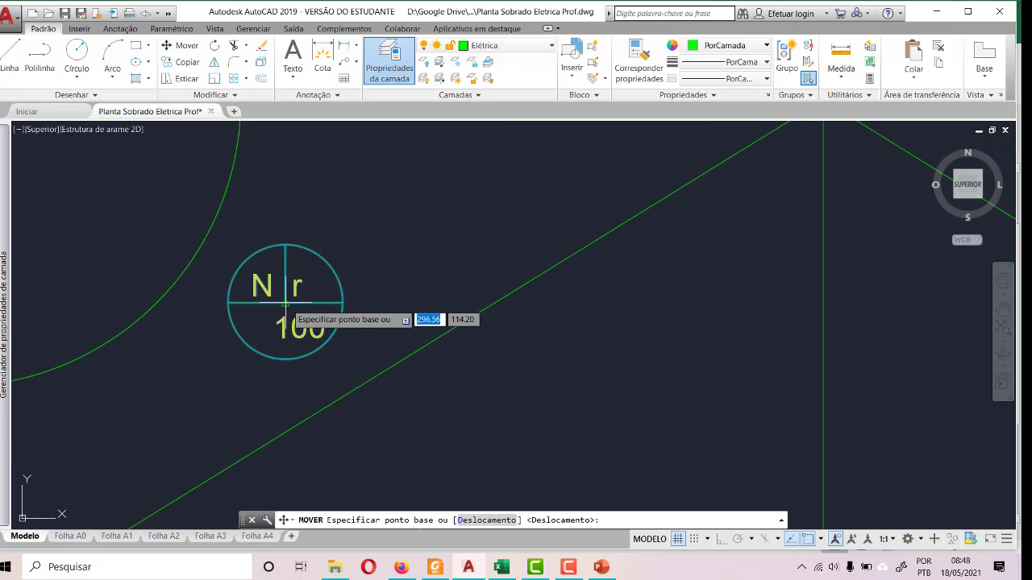
click(284, 303)
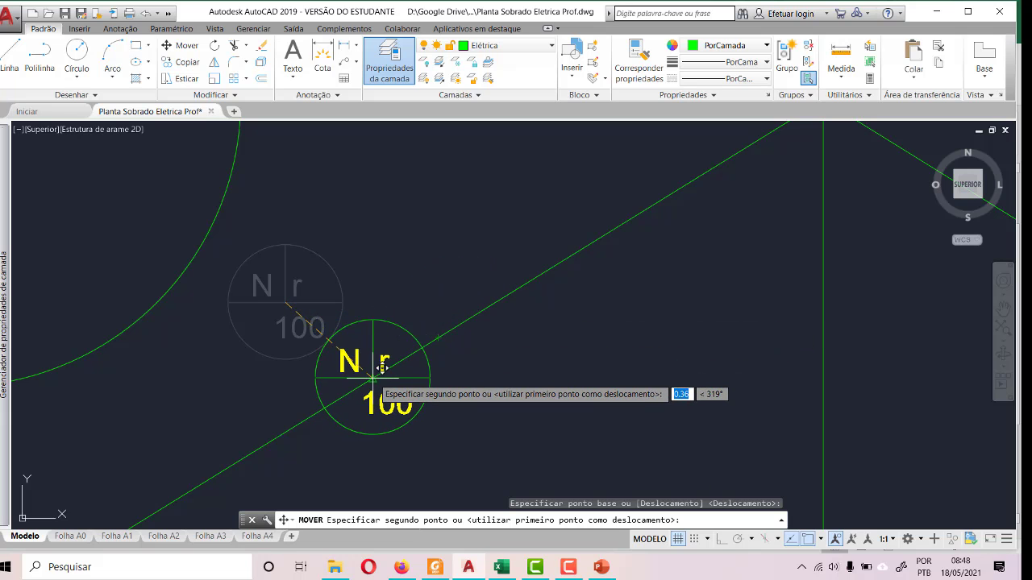
click(383, 368)
scroll(403, 236, down, 3)
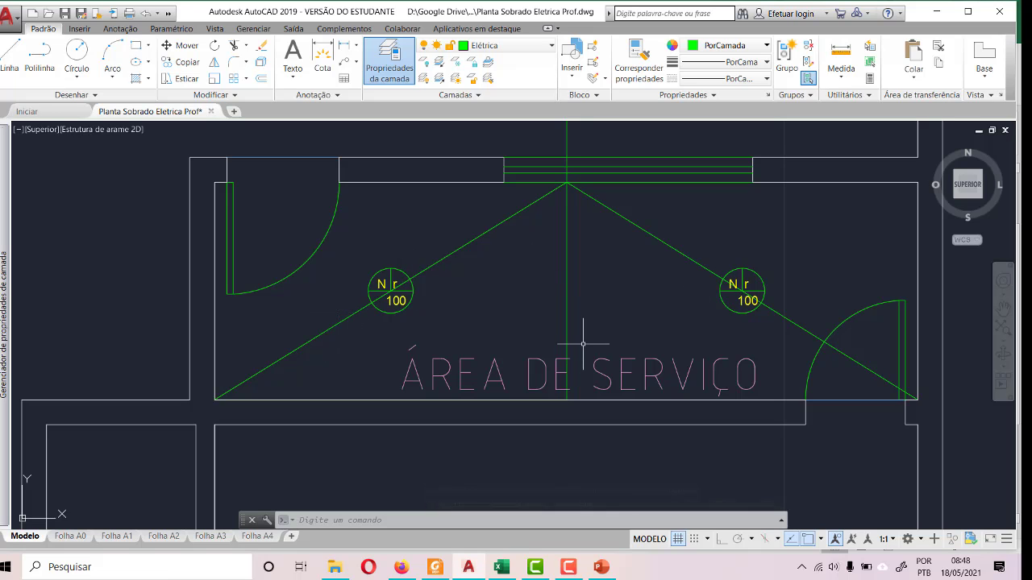
click(575, 571)
click(972, 513)
- Delete the two diagonal guides, the vertical guide and the horizontal guide along the lower wall of ÁREA DE SERVIÇO
click(489, 229)
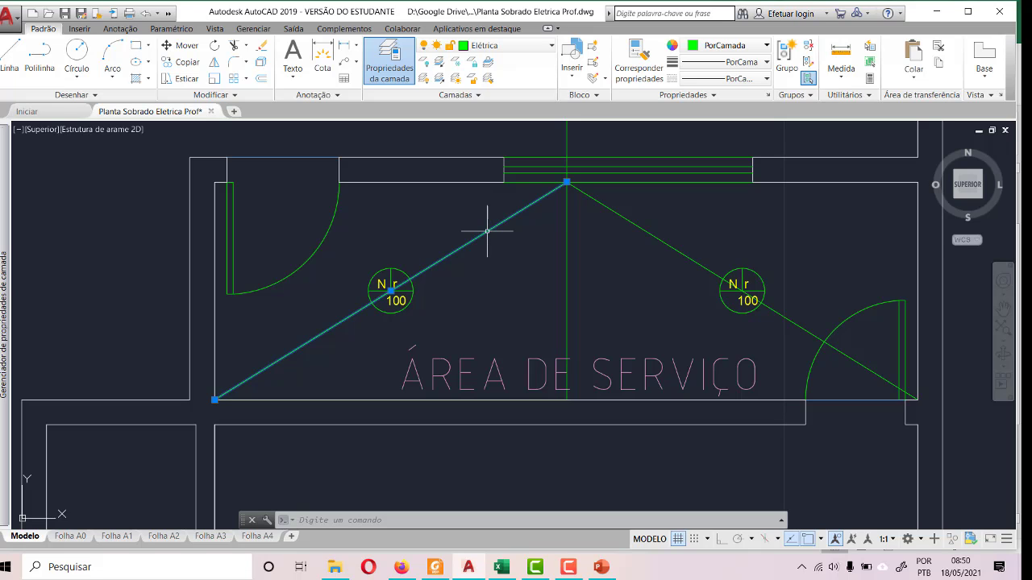
click(636, 223)
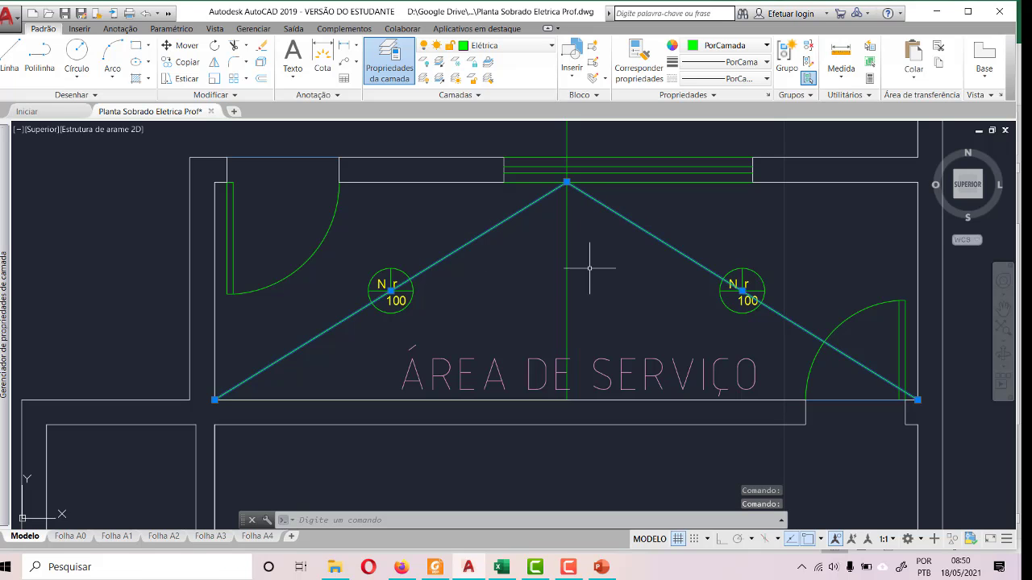
click(567, 277)
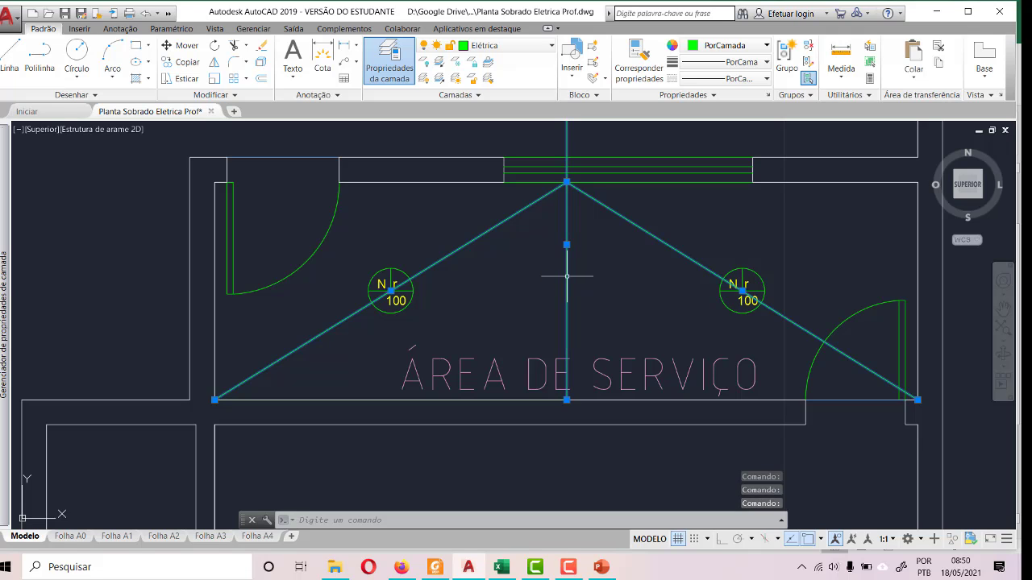
key(Delete)
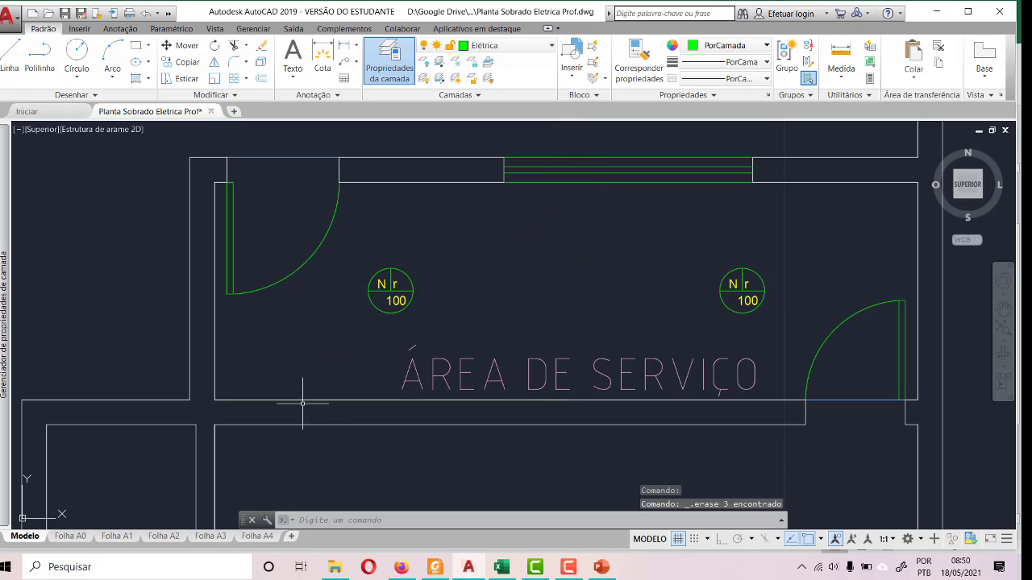
click(305, 399)
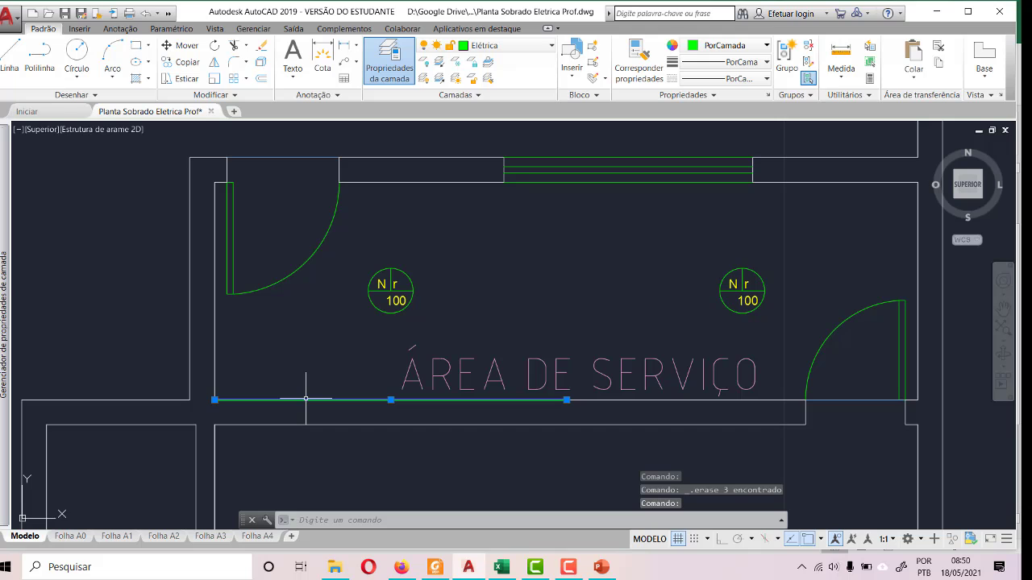
key(Delete)
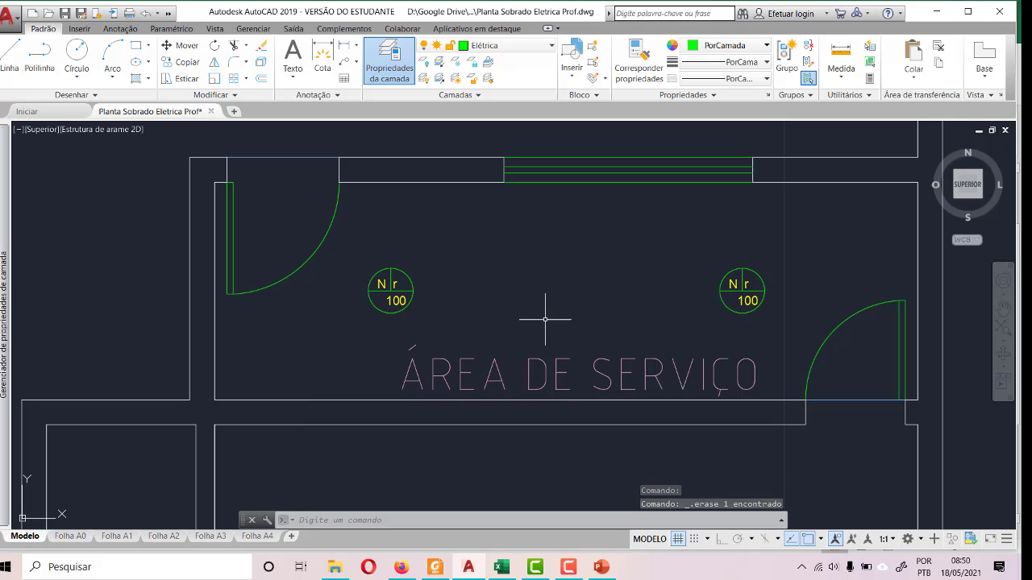
- Set the left ÁREA DE SERVIÇO ceiling light's attributes to circuit 1 and power 50 W
double_click(383, 285)
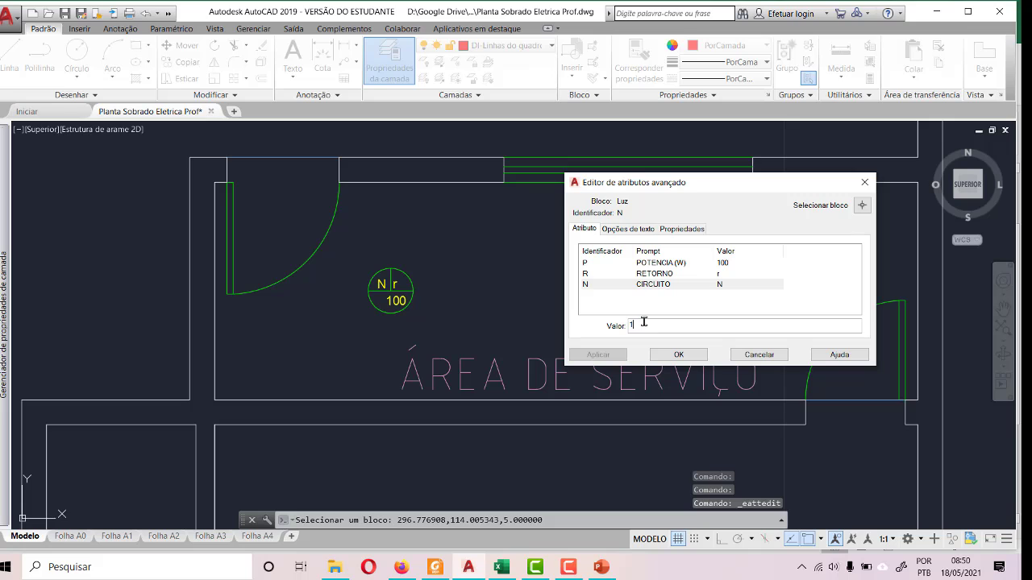
click(730, 264)
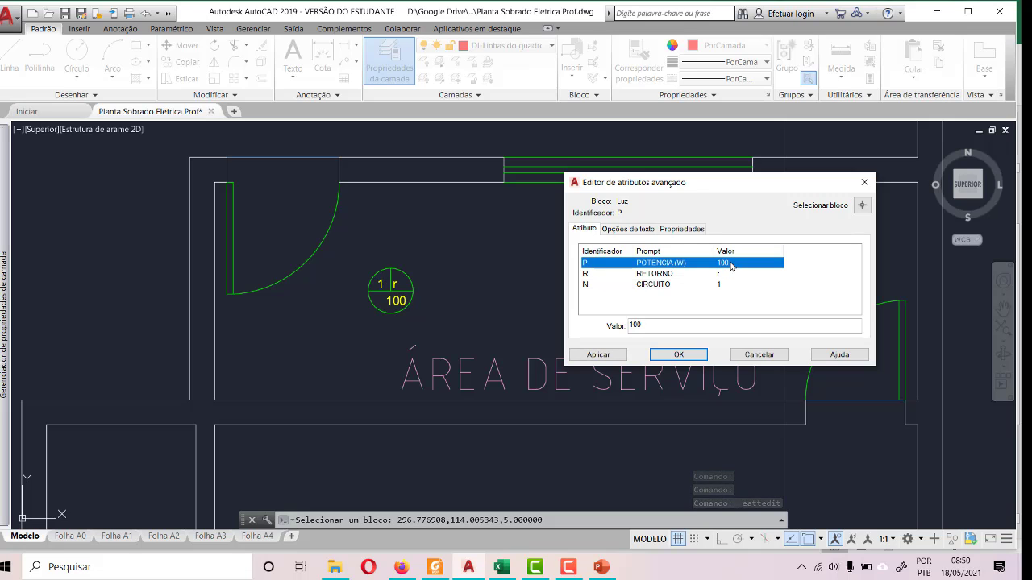
key(Tab)
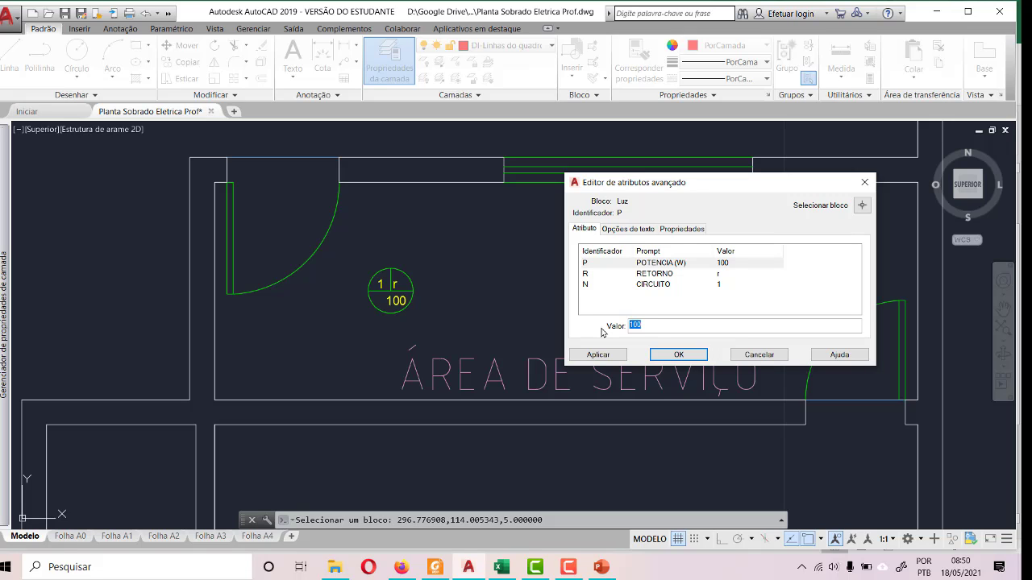
click(698, 359)
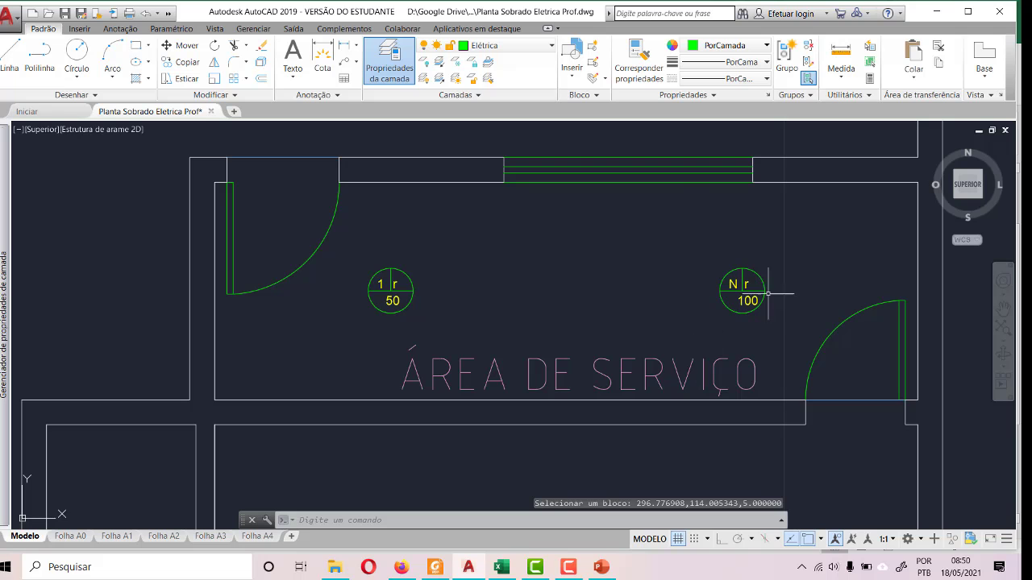
- Set the right ÁREA DE SERVIÇO ceiling light's attributes to circuit 1 and power 50 W
double_click(725, 287)
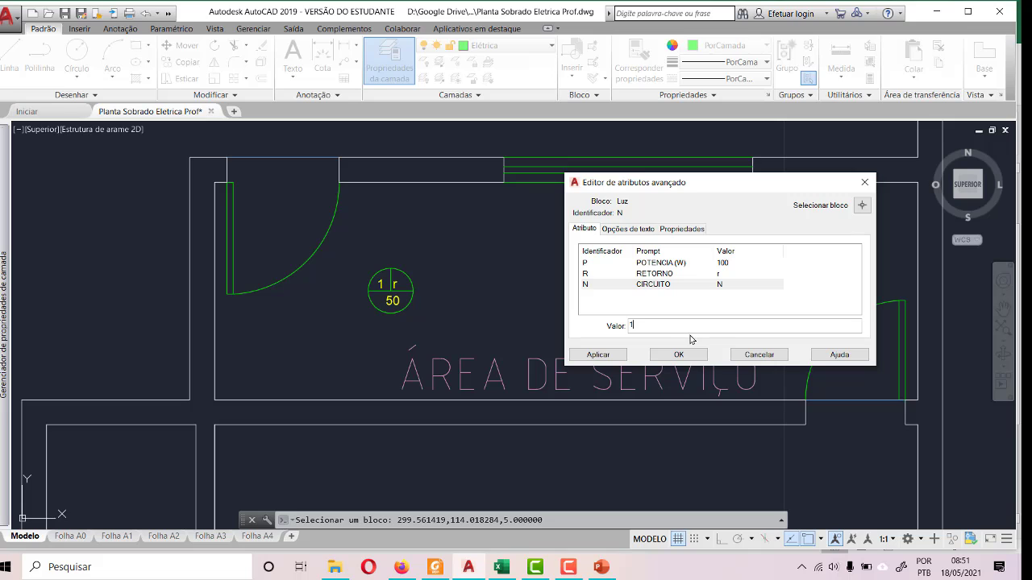
click(719, 266)
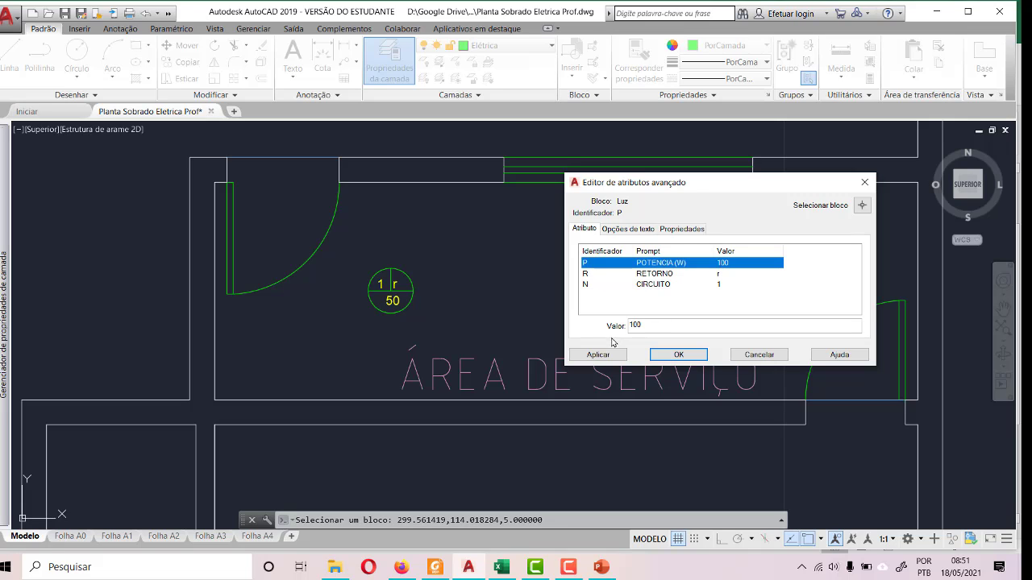
drag(647, 326, 610, 333)
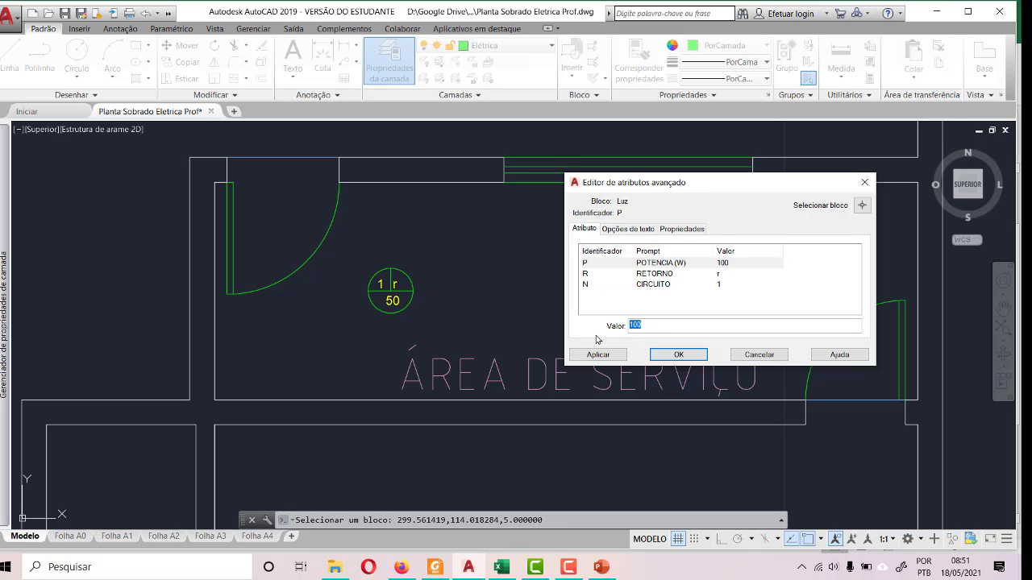
click(690, 353)
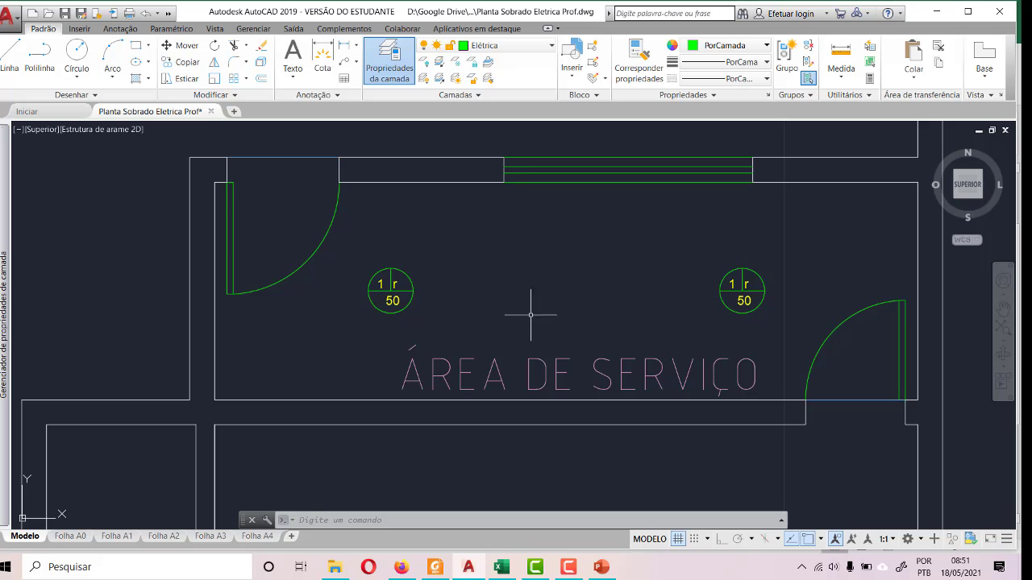
scroll(617, 311, down, 4)
scroll(586, 271, down, 2)
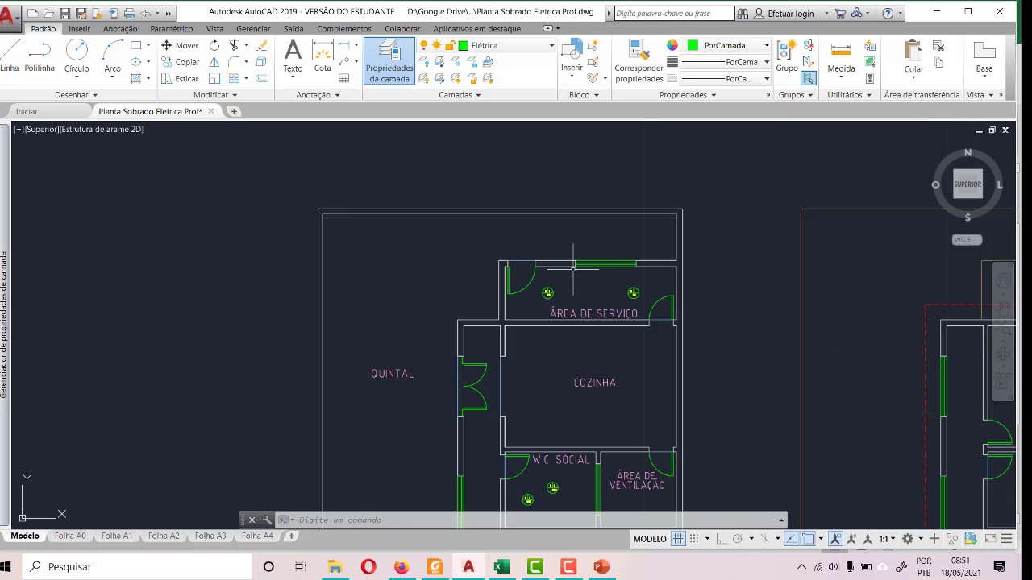
scroll(580, 439, up, 4)
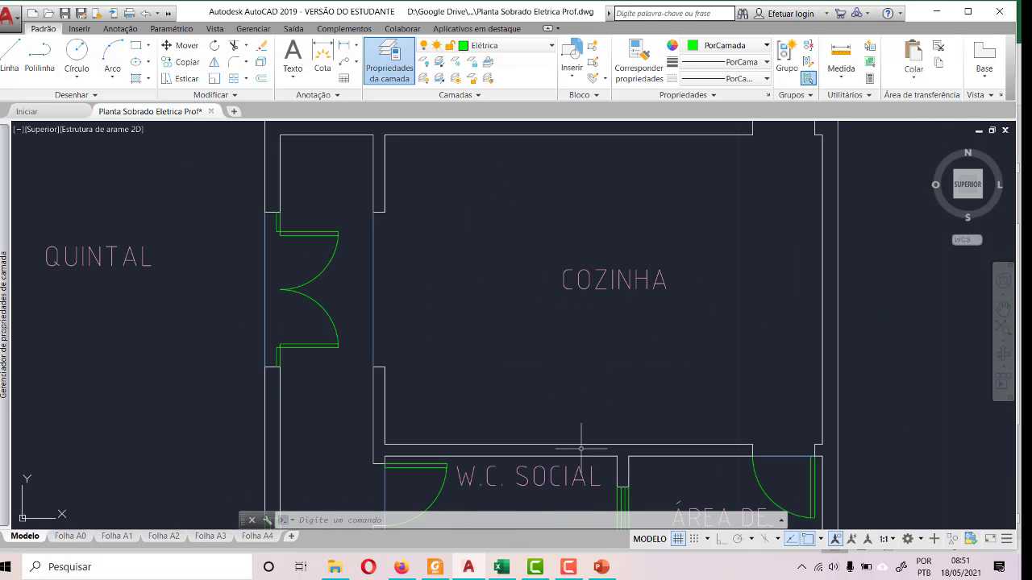
scroll(580, 449, down, 2)
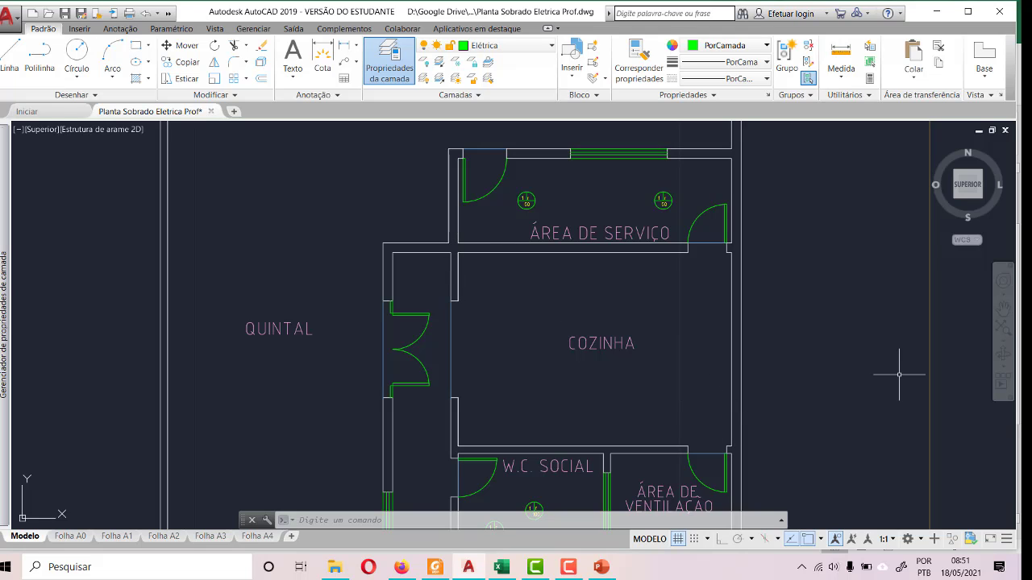
- Check the half-width calculation in QuickCalc and measure COZINHA's left inner wall with a temporary dimension from its upper corner
click(870, 79)
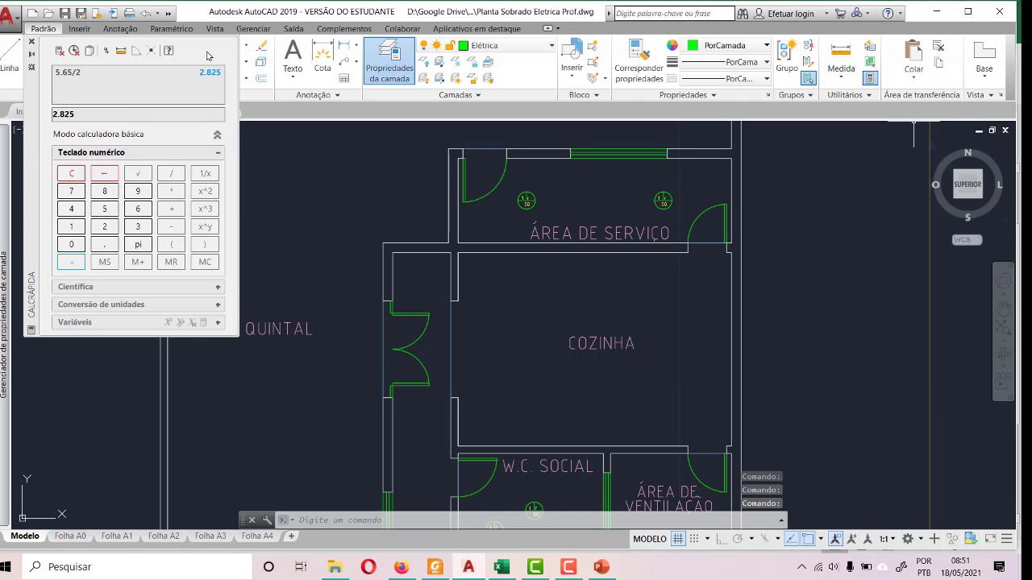
click(33, 42)
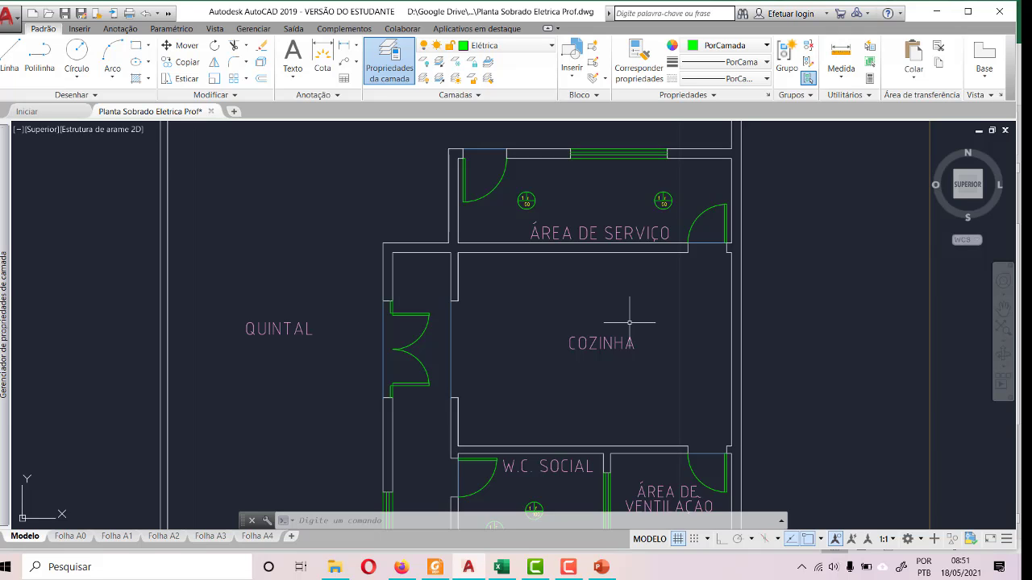
click(13, 57)
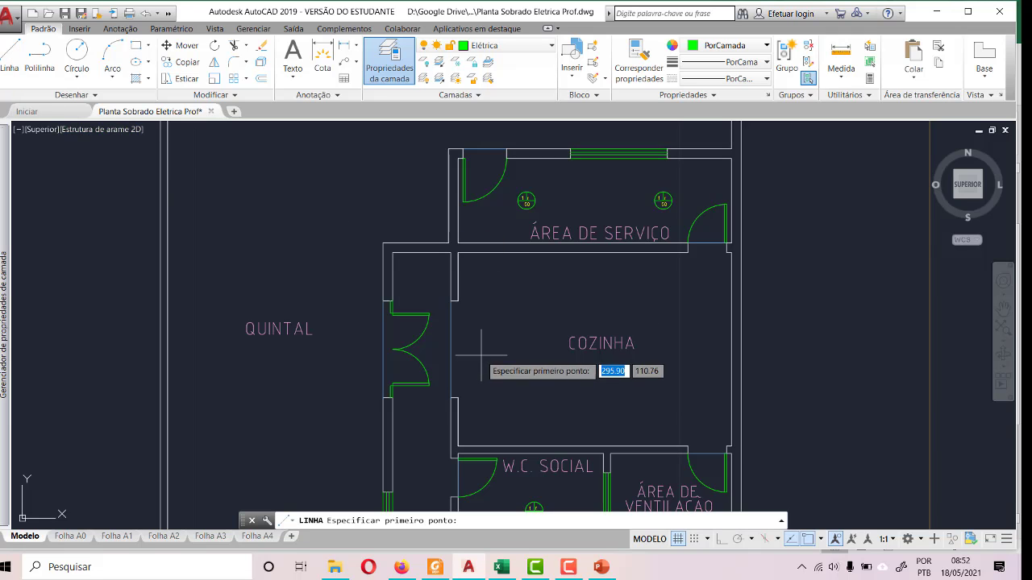
click(322, 55)
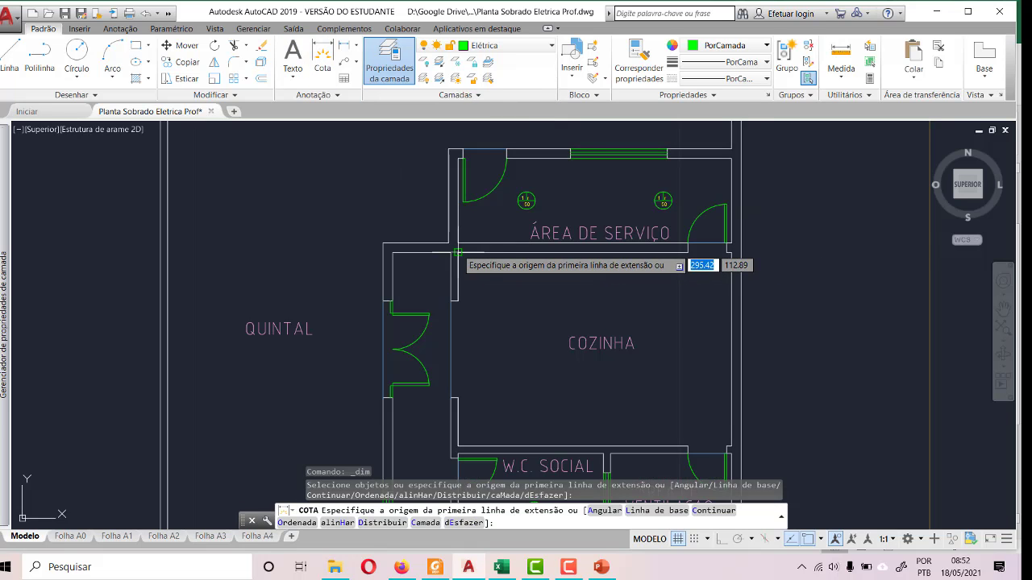
click(457, 252)
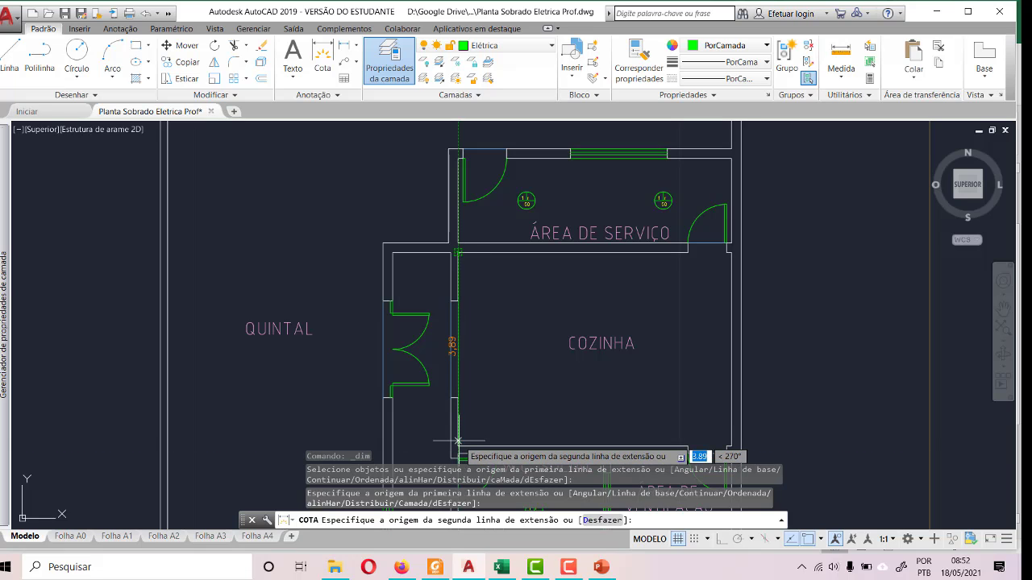
key(Escape)
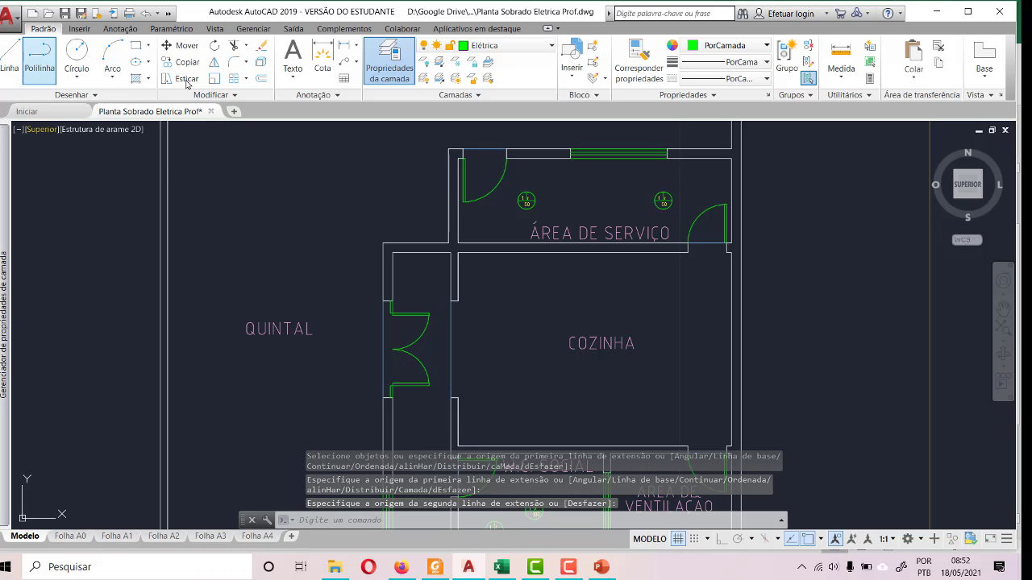
- Draw guide lines from COZINHA's lower-left inner corner, 2 units up the left wall and straight across to the right wall
click(6, 58)
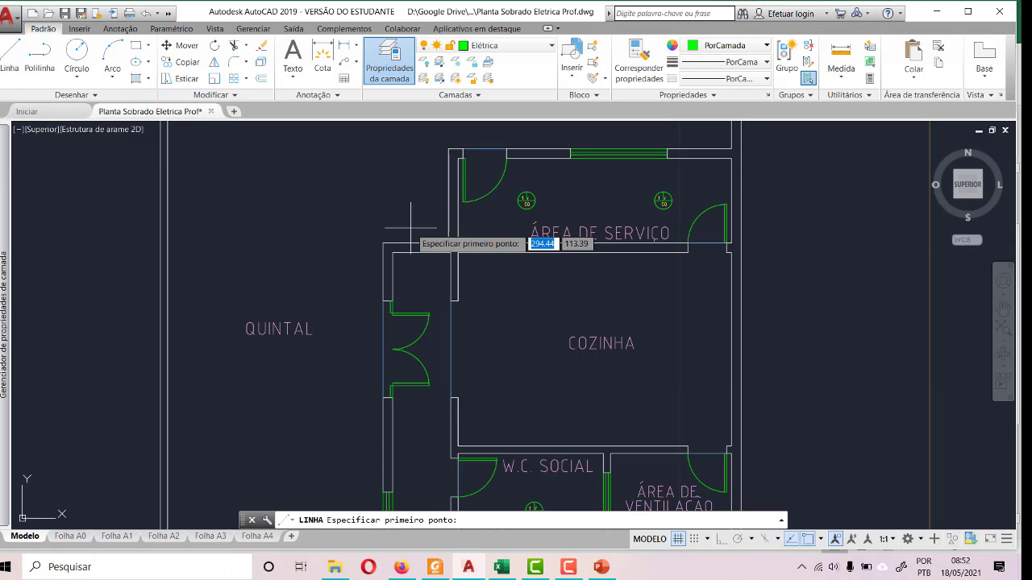
scroll(322, 194, down, 2)
scroll(475, 355, up, 5)
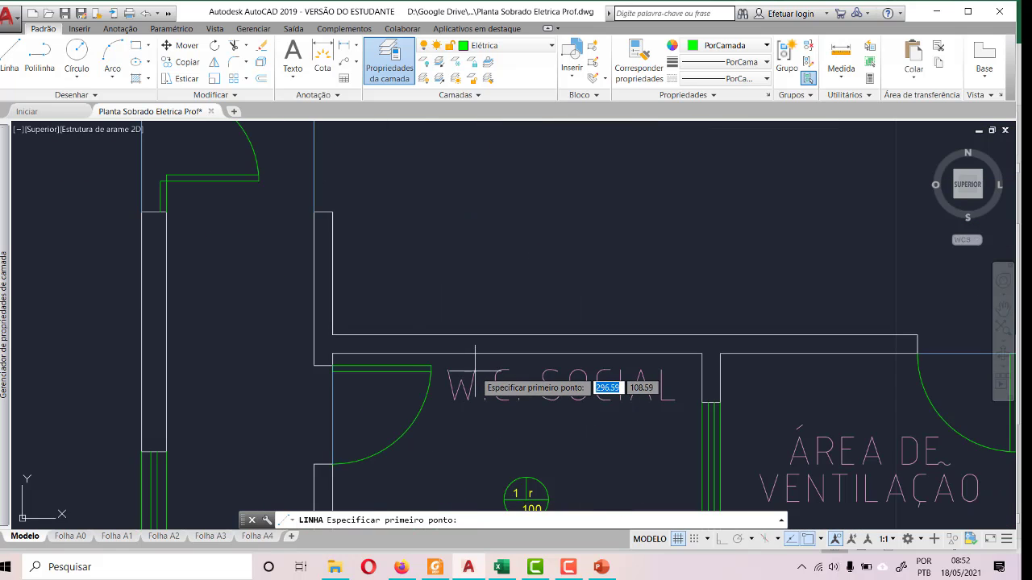
click(315, 343)
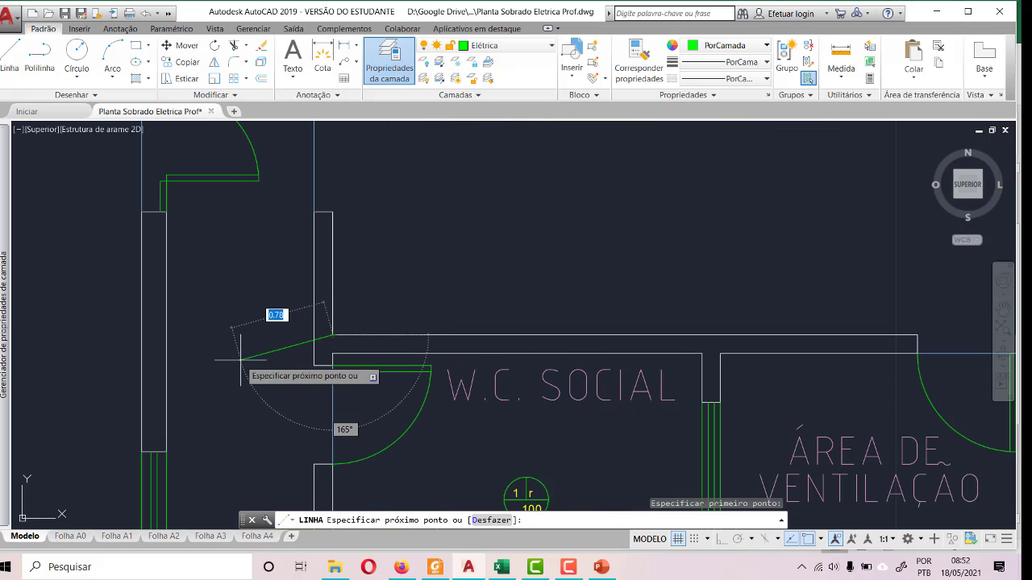
scroll(274, 318, down, 4)
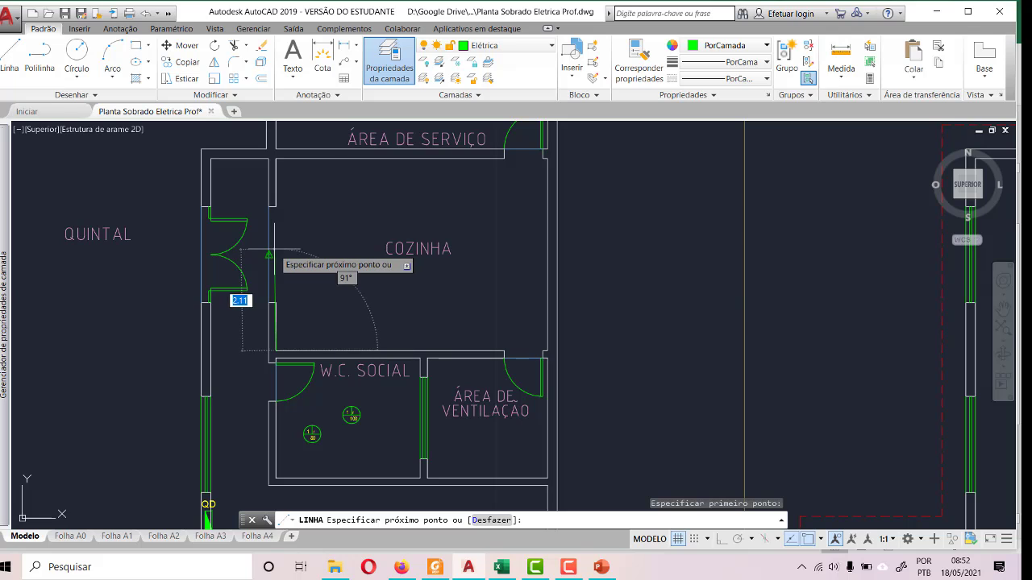
key(F8)
key(BackSpace)
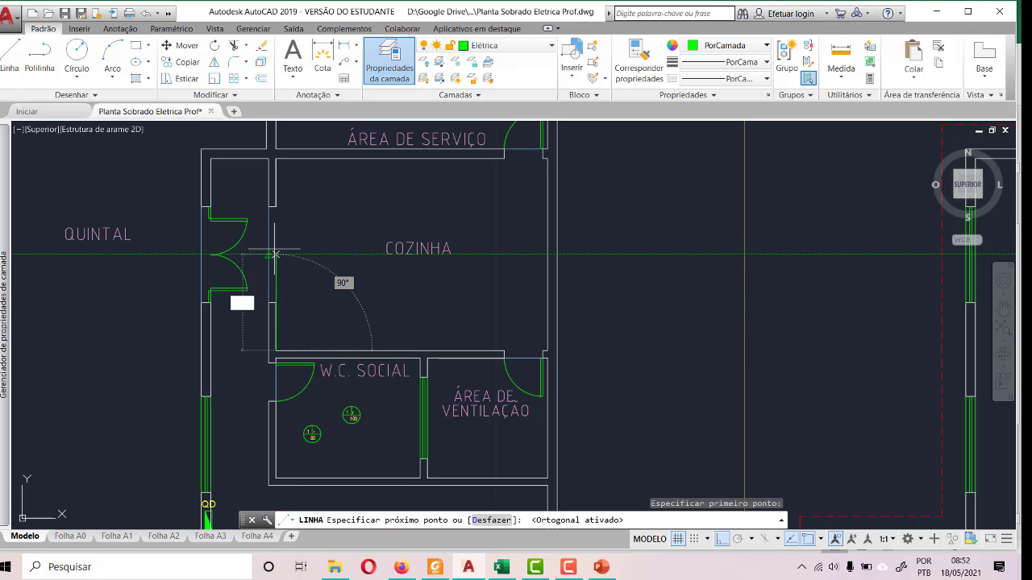
text(2)
key(Return)
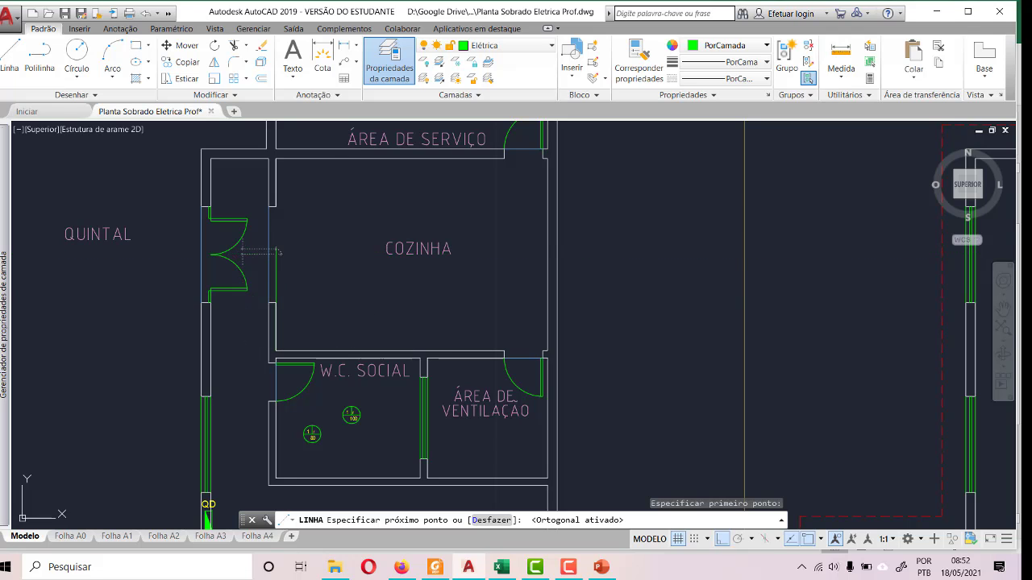
click(547, 255)
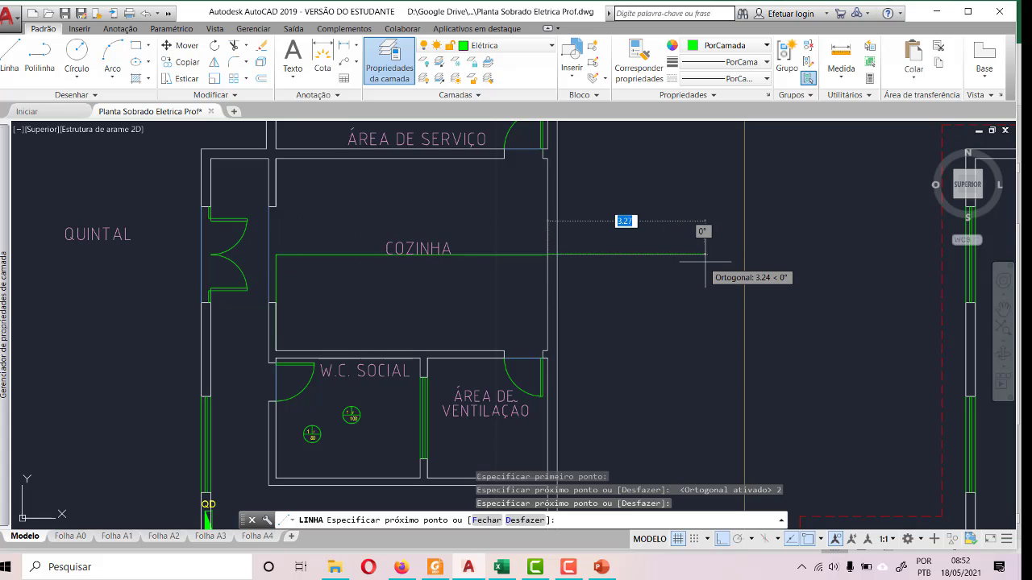
key(Escape)
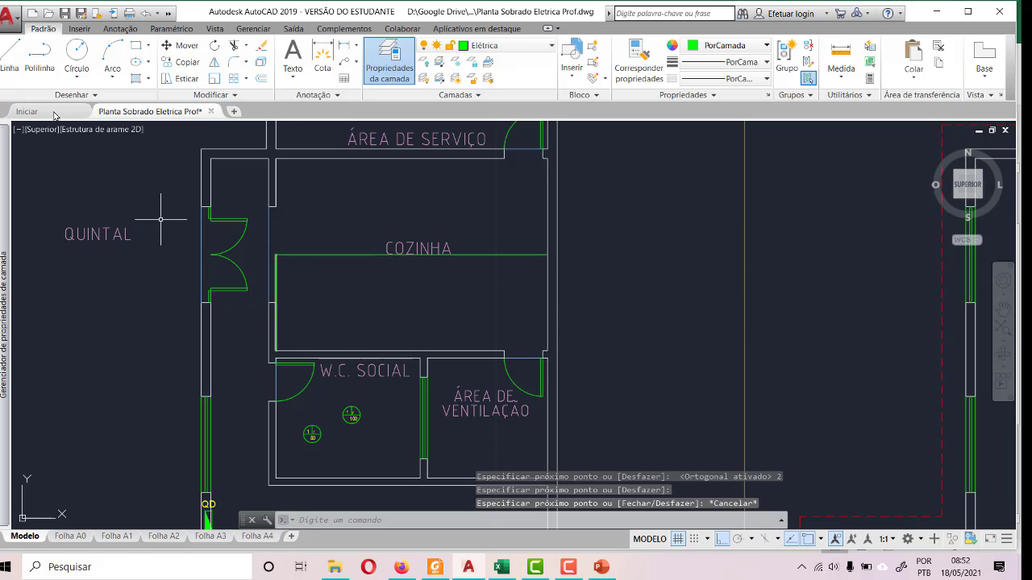
- Draw guide lines from COZINHA's lower-left inner corner, 2.83 units along the lower wall and vertically up past the upper wall
click(9, 55)
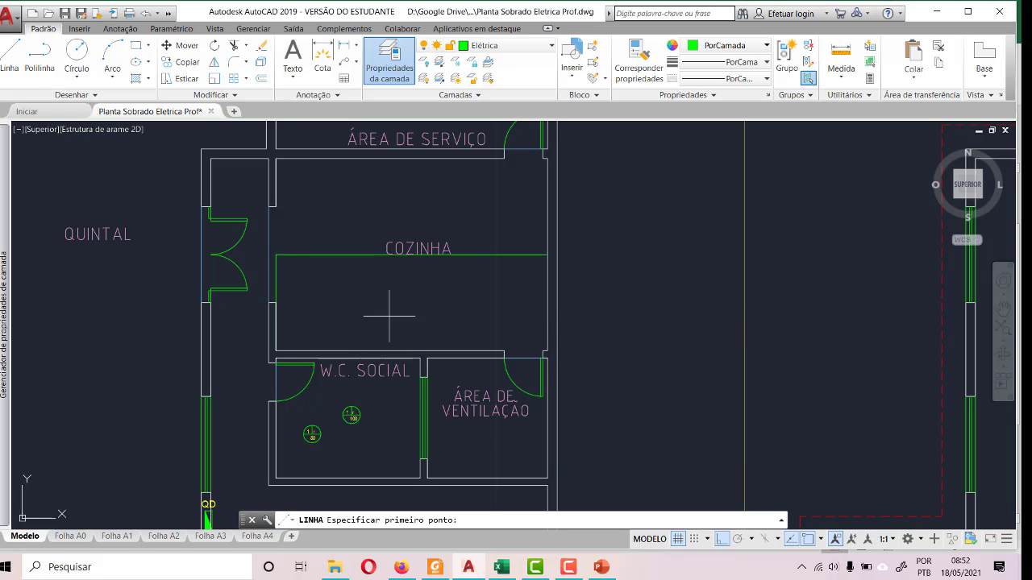
click(276, 351)
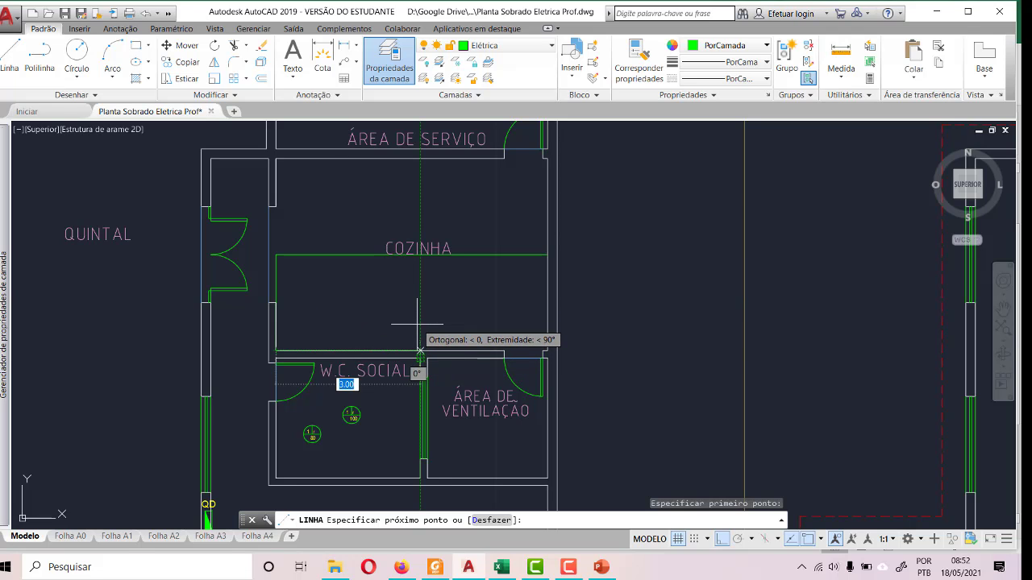
text(2)
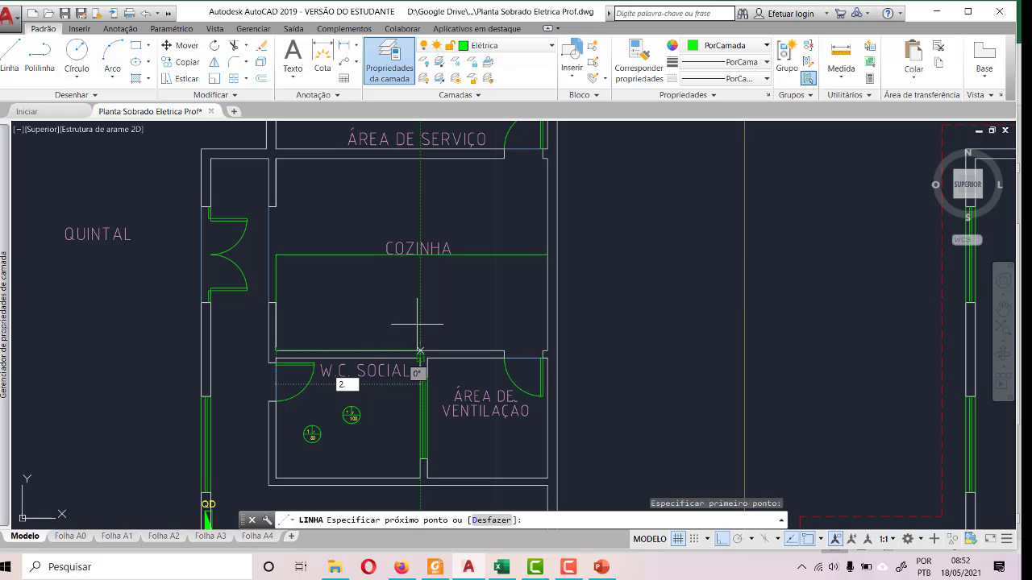
text(.83)
key(Return)
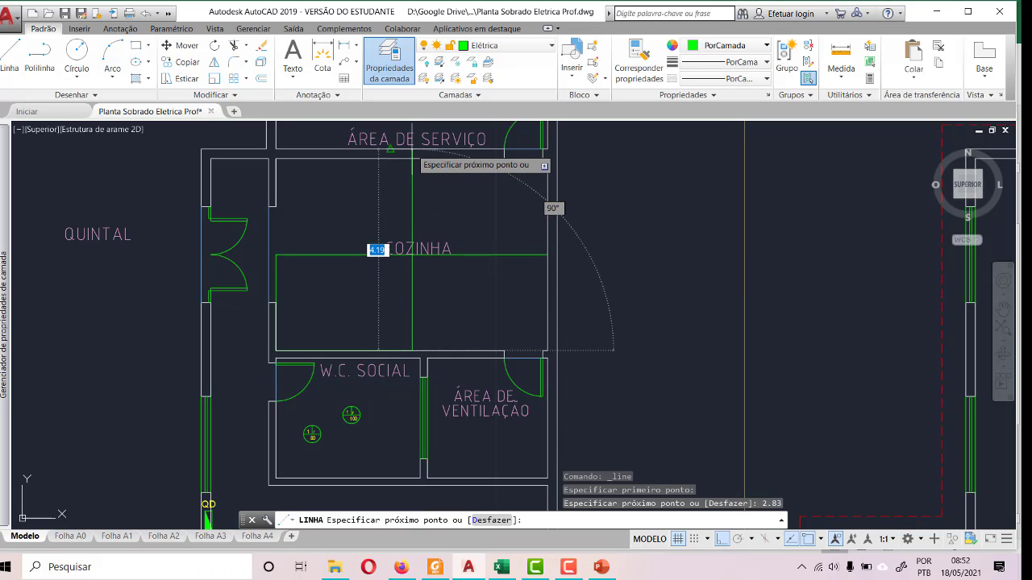
scroll(407, 207, down, 4)
scroll(413, 193, up, 5)
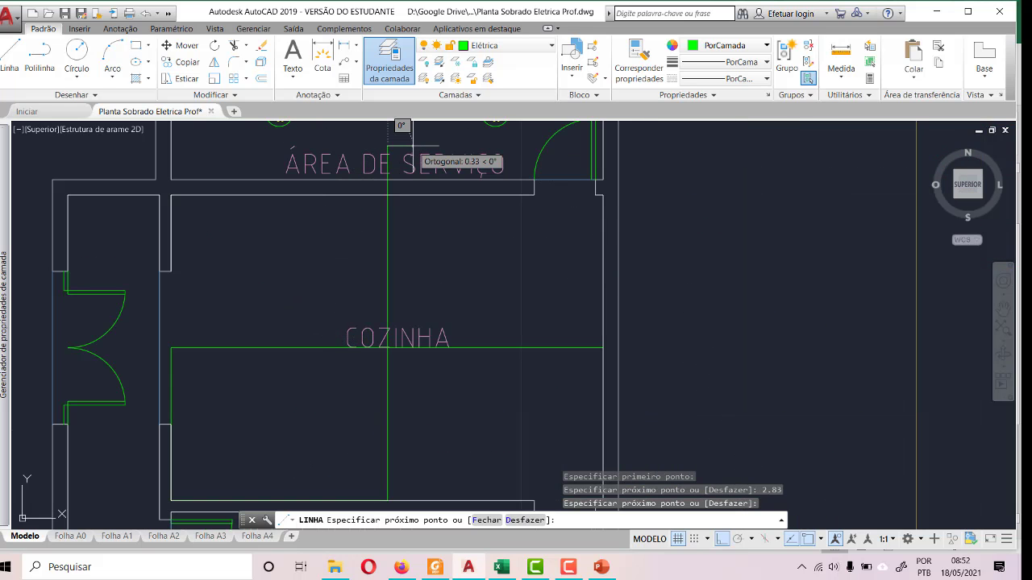
key(Escape)
- Draw a diagonal guide line from COZINHA's upper-left inner corner to its lower-right inner corner
scroll(529, 327, down, 3)
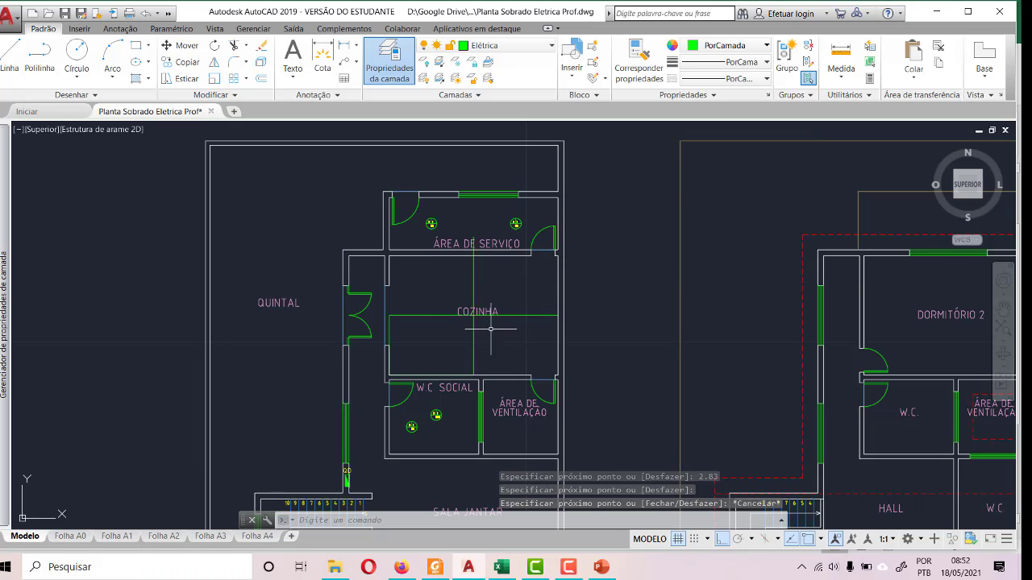
scroll(497, 296, up, 2)
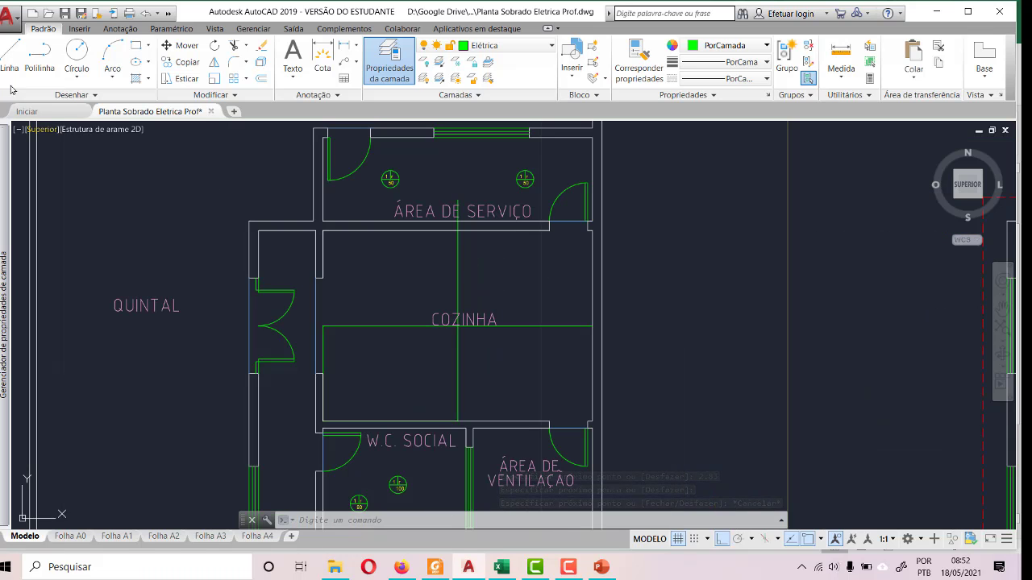
click(10, 56)
scroll(378, 248, up, 3)
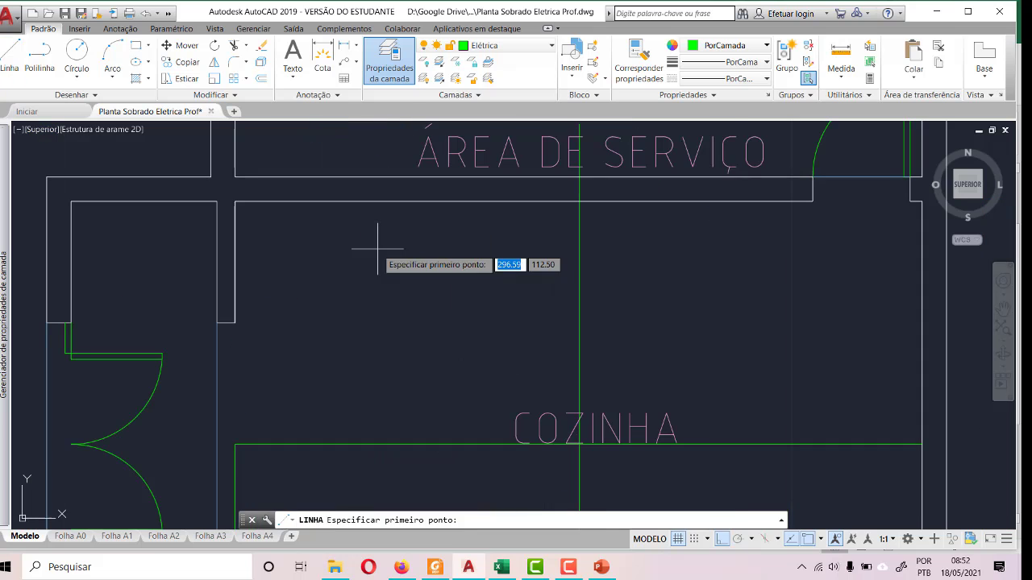
click(235, 201)
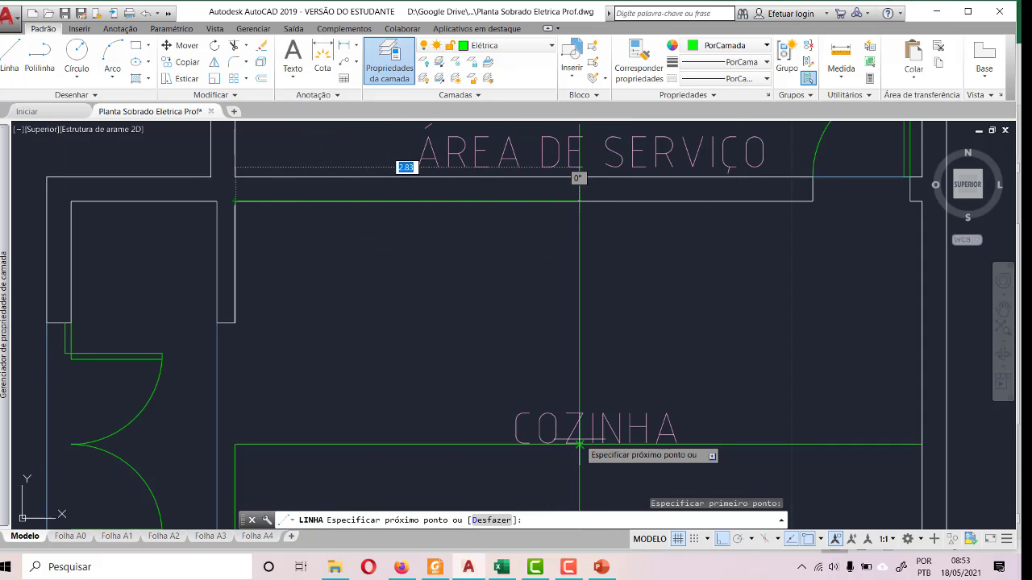
scroll(293, 251, down, 2)
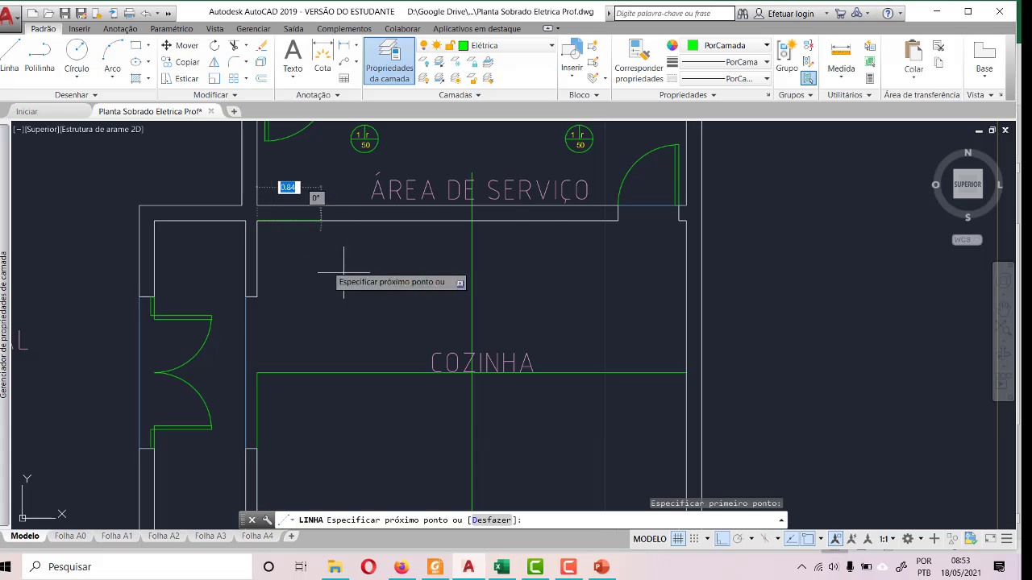
scroll(345, 278, down, 2)
scroll(550, 458, up, 2)
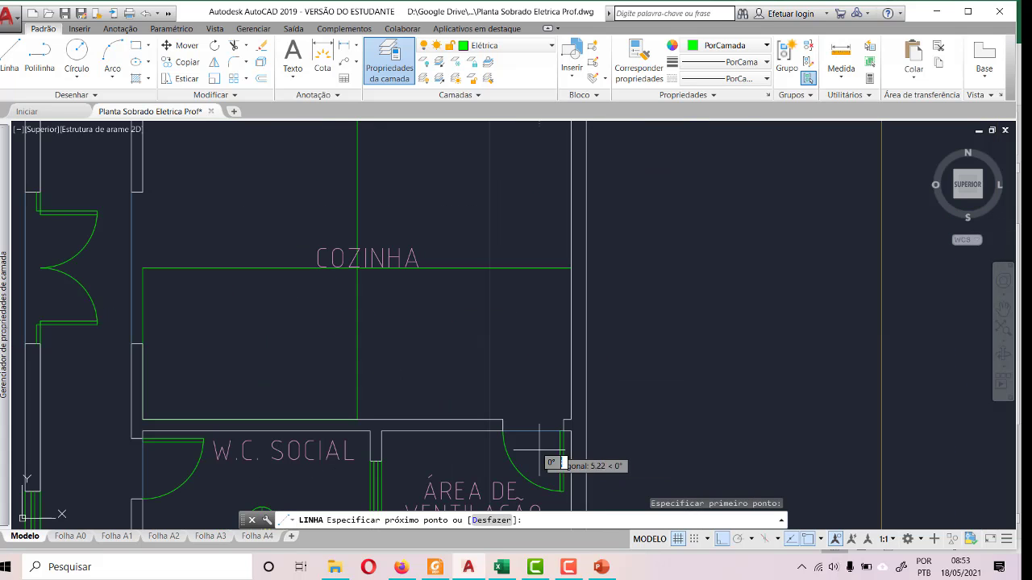
click(572, 417)
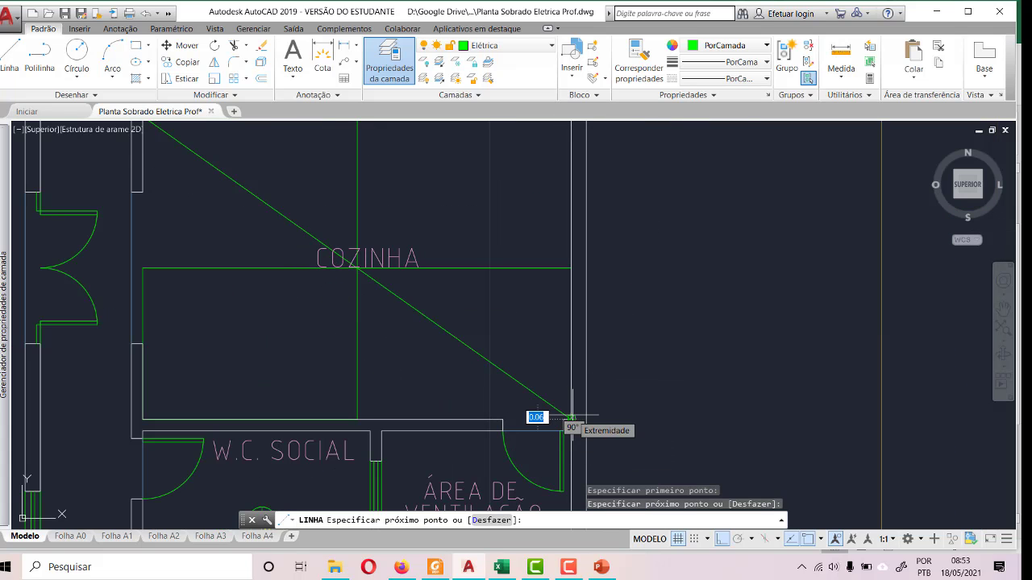
key(Escape)
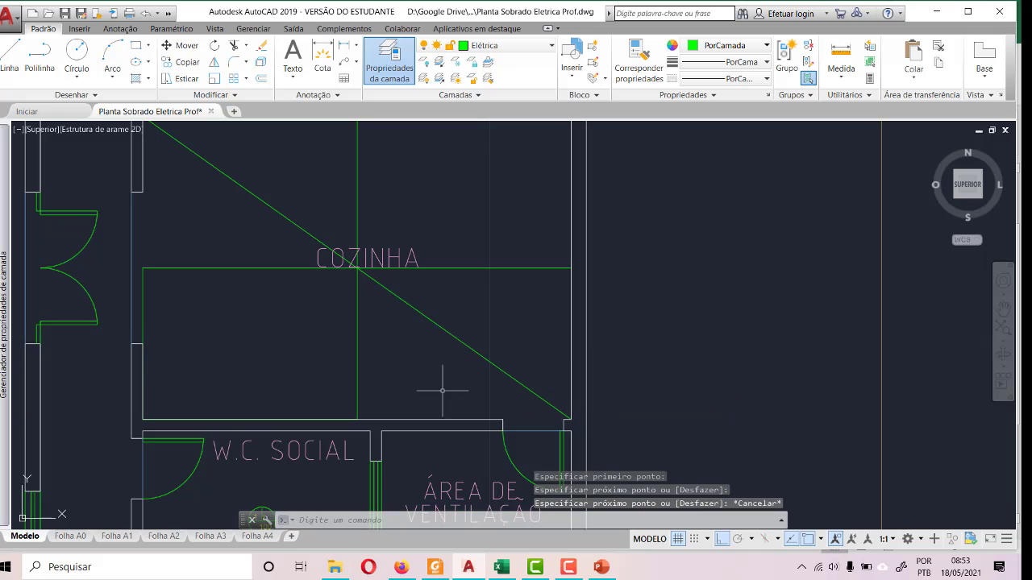
- Draw a second diagonal guide line from COZINHA's lower-left inner corner to its upper-right inner corner
click(20, 51)
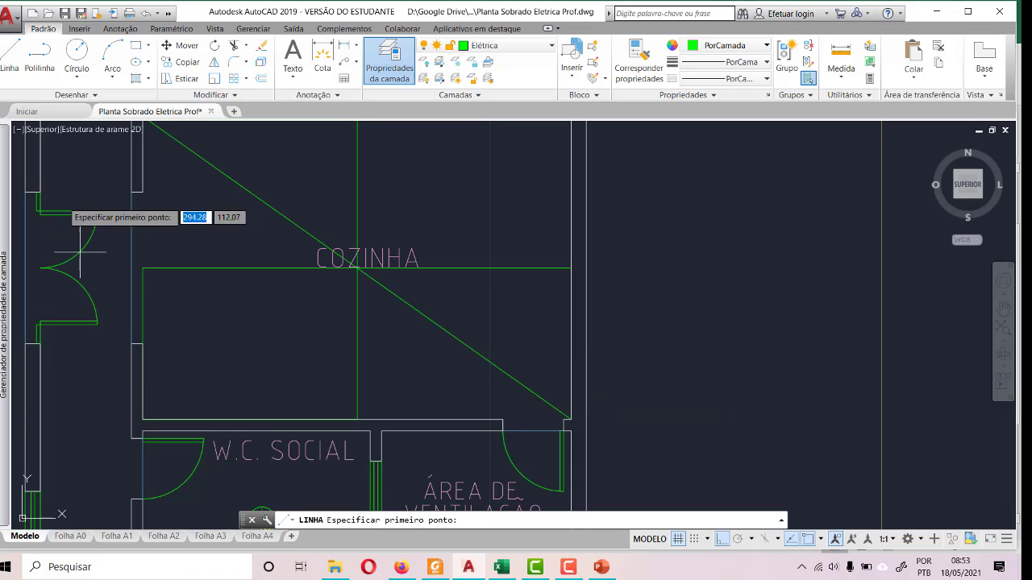
click(142, 418)
scroll(113, 439, down, 2)
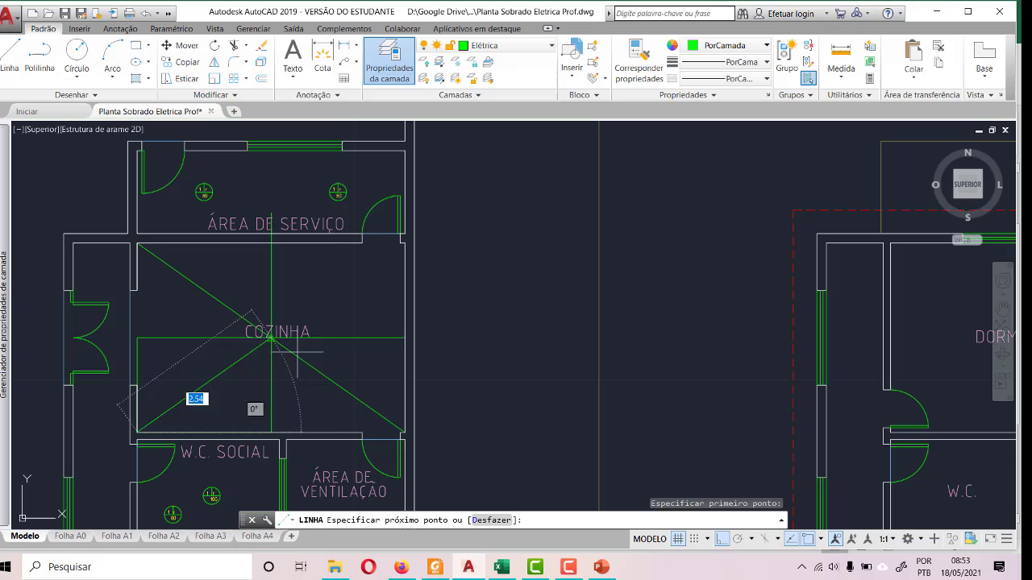
click(406, 244)
key(Escape)
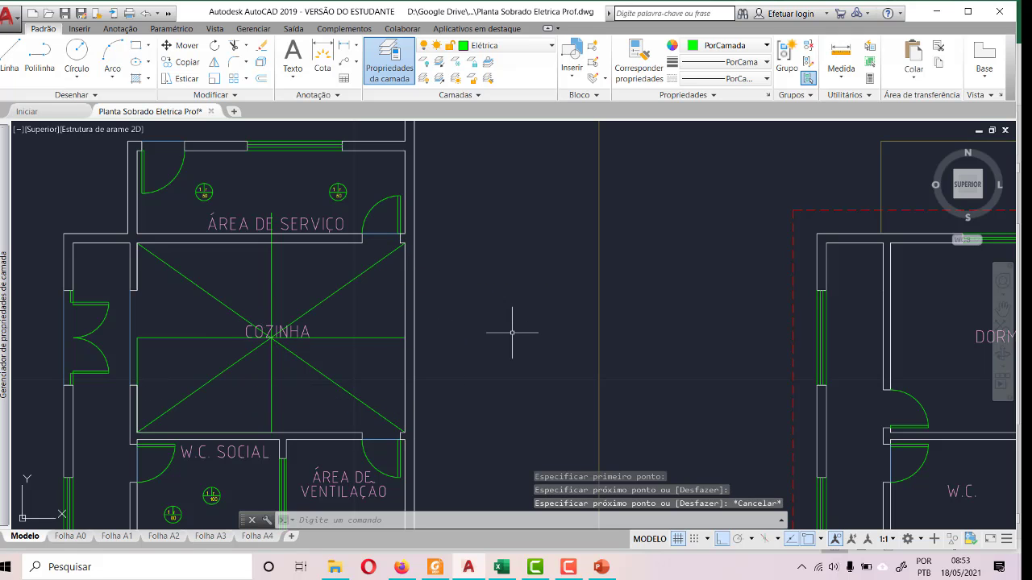
- Copy the left ÁREA DE SERVIÇO ceiling light and paste two copies into the upper half of COZINHA, either side of the vertical guide
scroll(181, 192, up, 4)
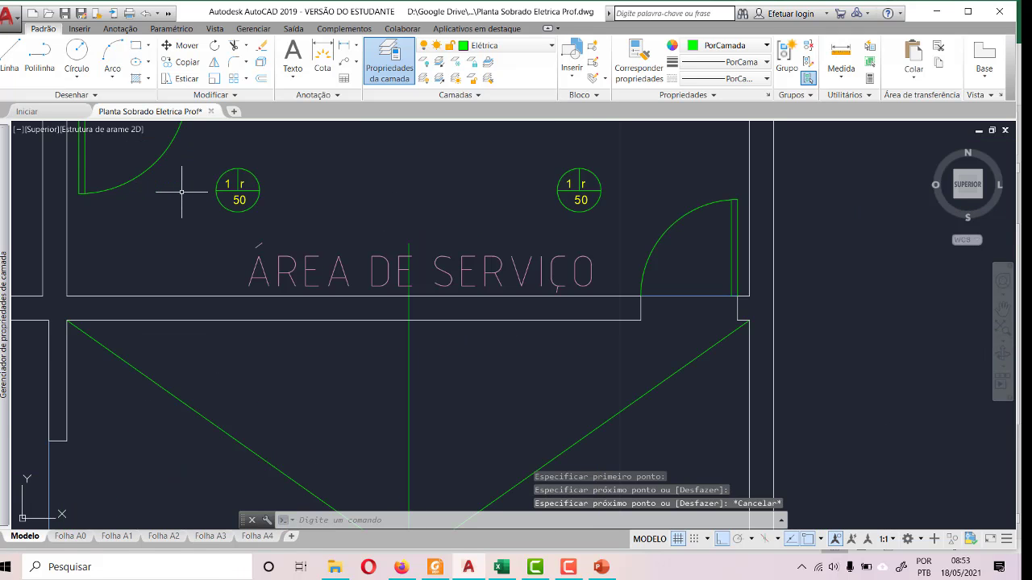
click(213, 156)
click(281, 226)
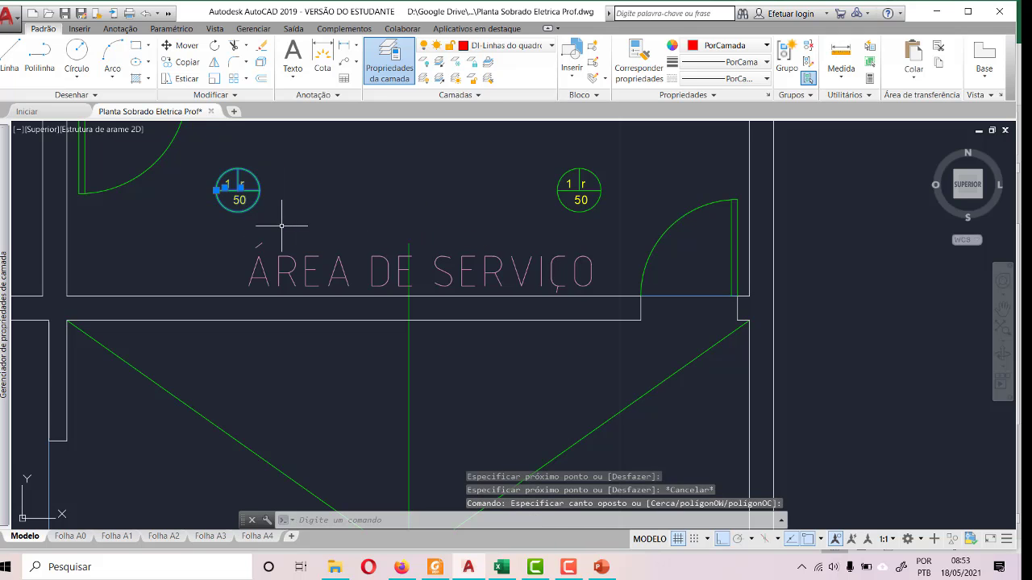
key(ctrl+c)
key(ctrl+v)
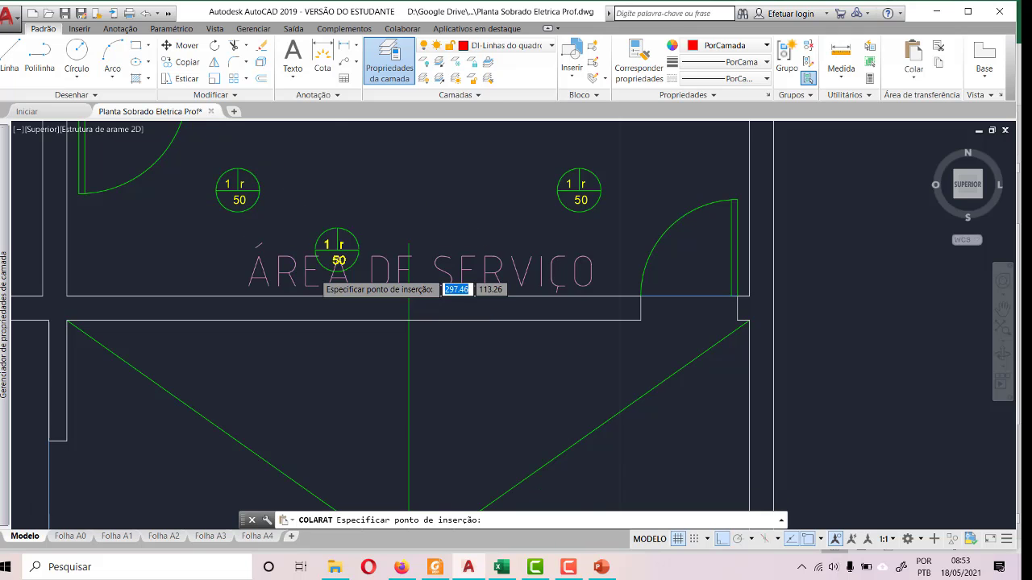
scroll(317, 267, down, 2)
click(229, 409)
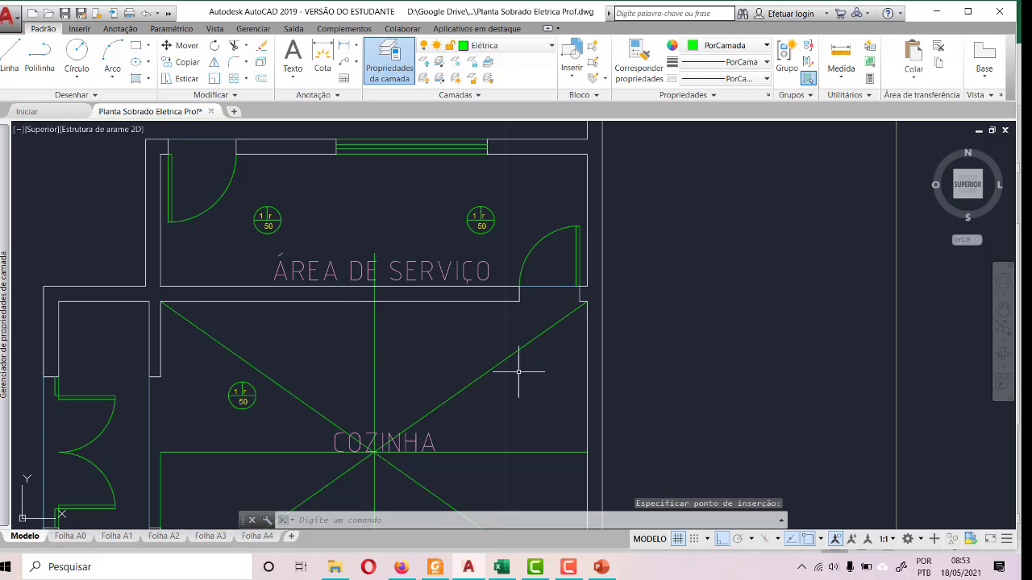
key(ctrl+v)
click(423, 336)
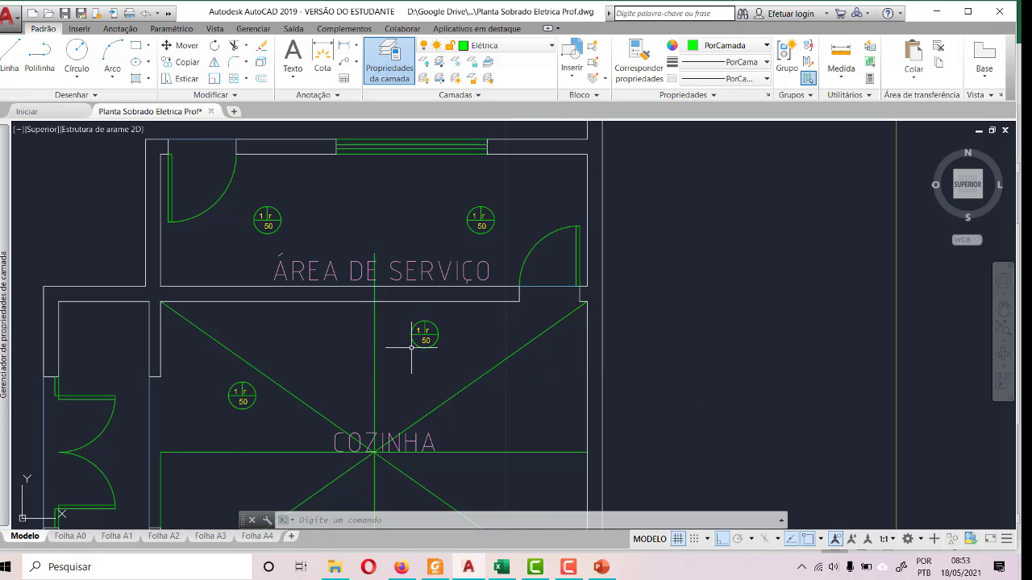
- Paste two more ceiling lights into COZINHA, one in the lower-left area and one at the crossing of the guides
scroll(497, 322, down, 2)
scroll(488, 327, down, 3)
scroll(425, 402, up, 7)
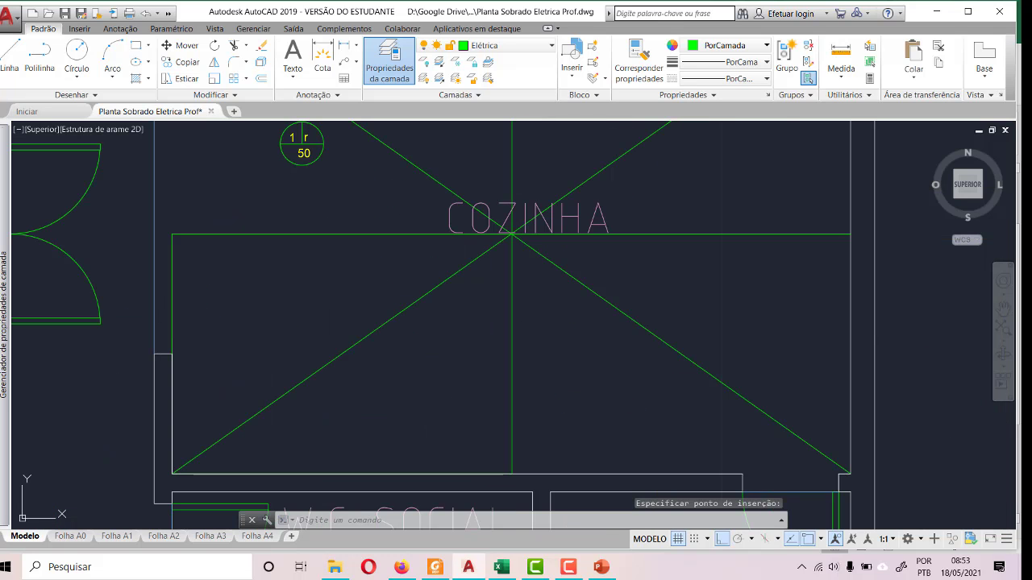
key(ctrl+v)
click(269, 340)
key(ctrl+v)
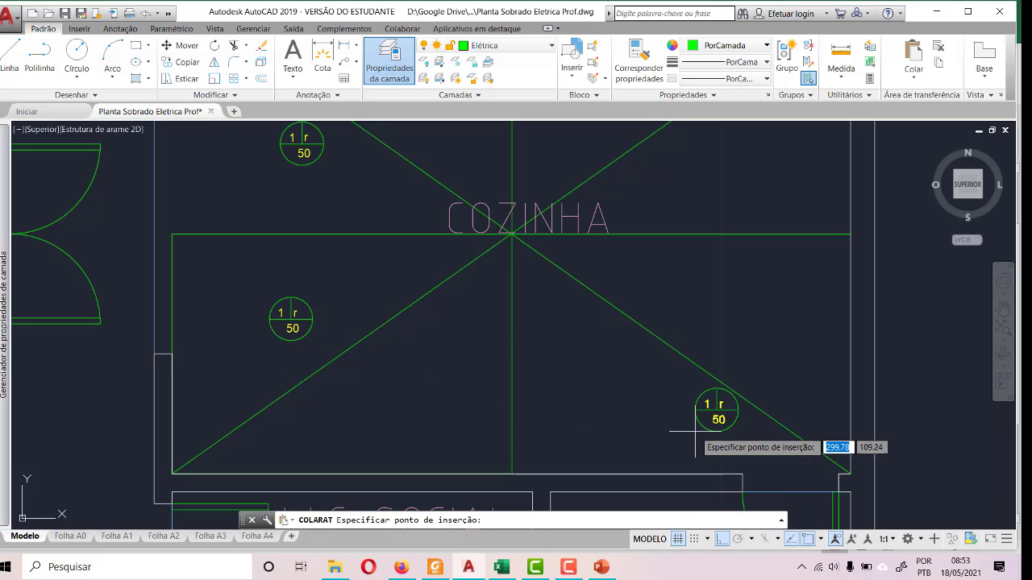
click(511, 234)
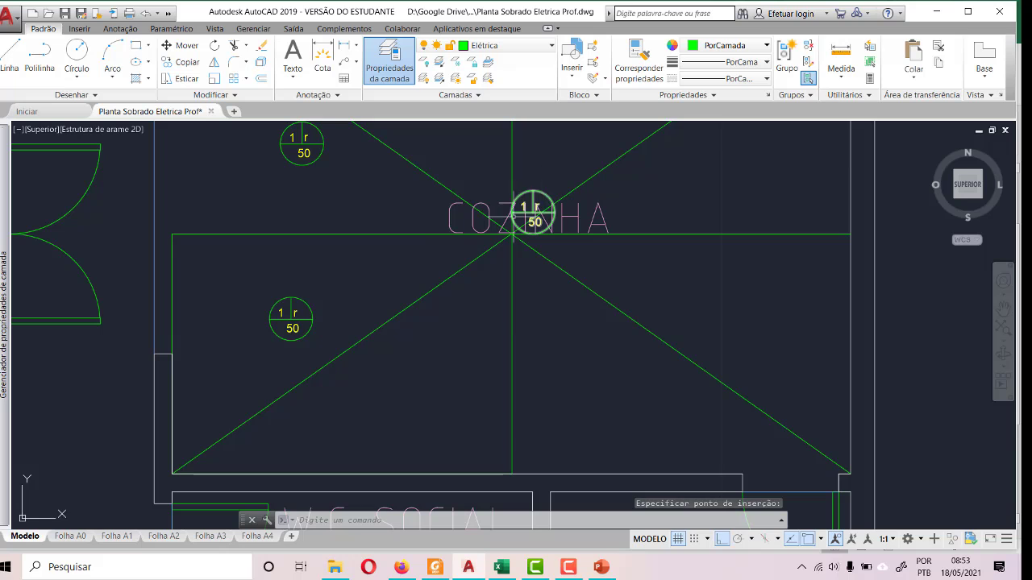
- Move the COZINHA label down to just above the room's lower wall, slightly left of the vertical guide, with ortho off
click(439, 219)
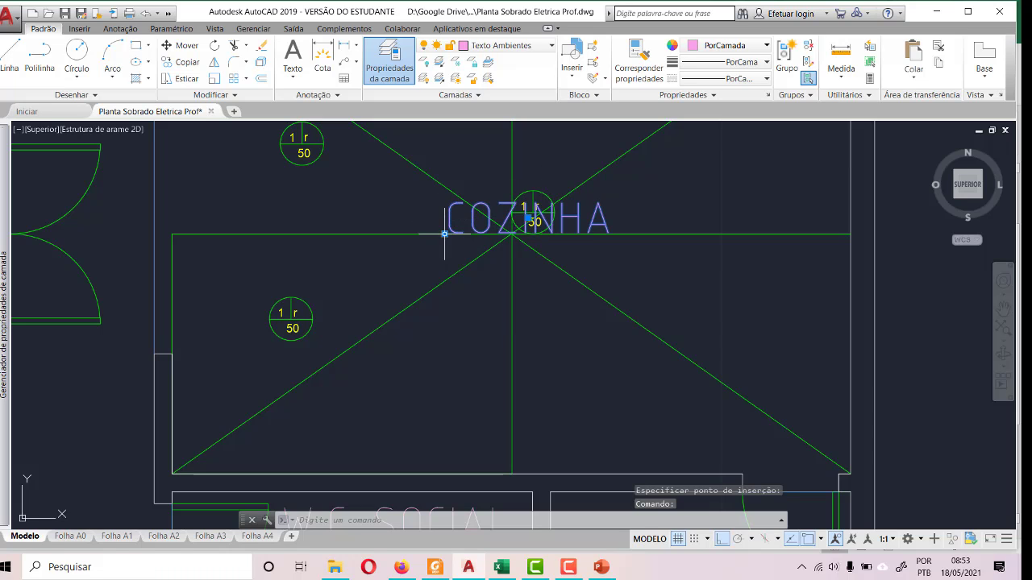
click(444, 234)
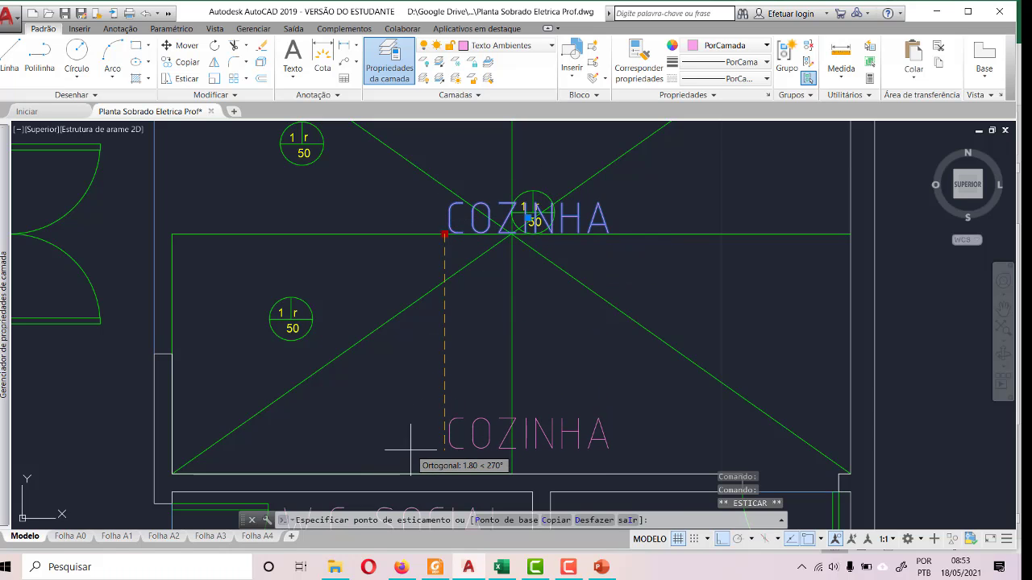
key(F8)
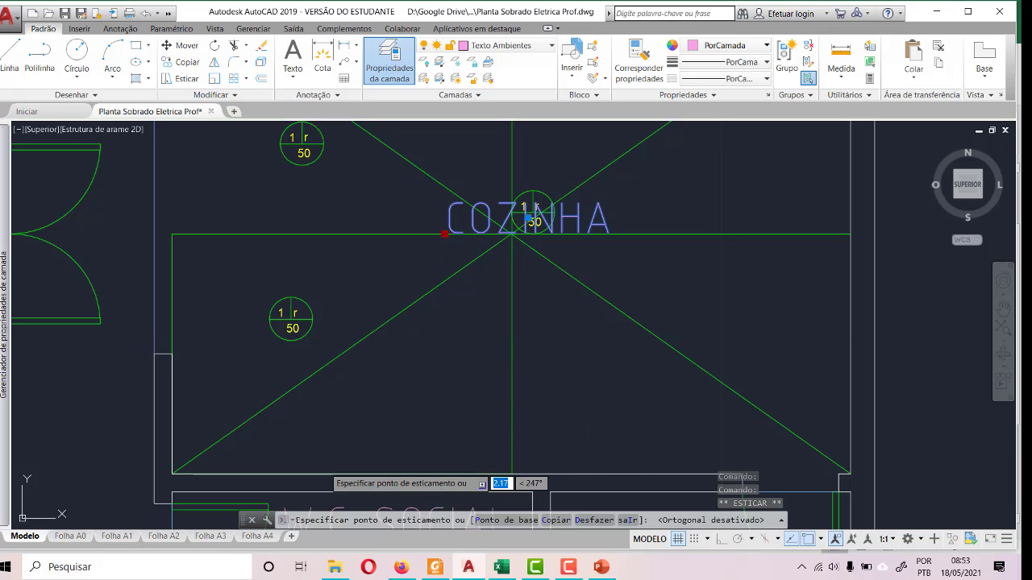
click(343, 475)
key(Escape)
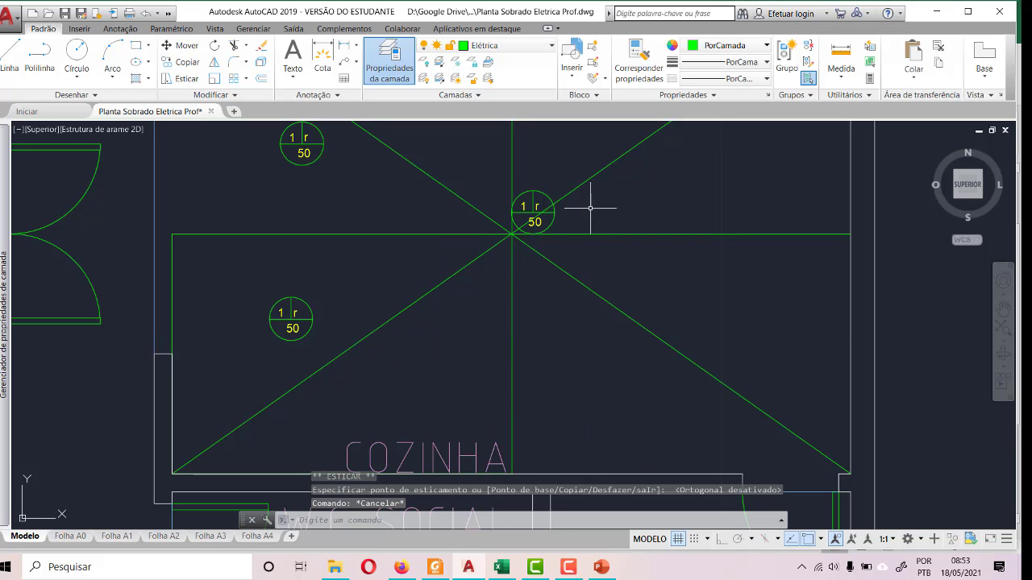
- Move the ceiling light at the guide crossing by its centre onto the lower-right diagonal guide, about halfway along
click(552, 225)
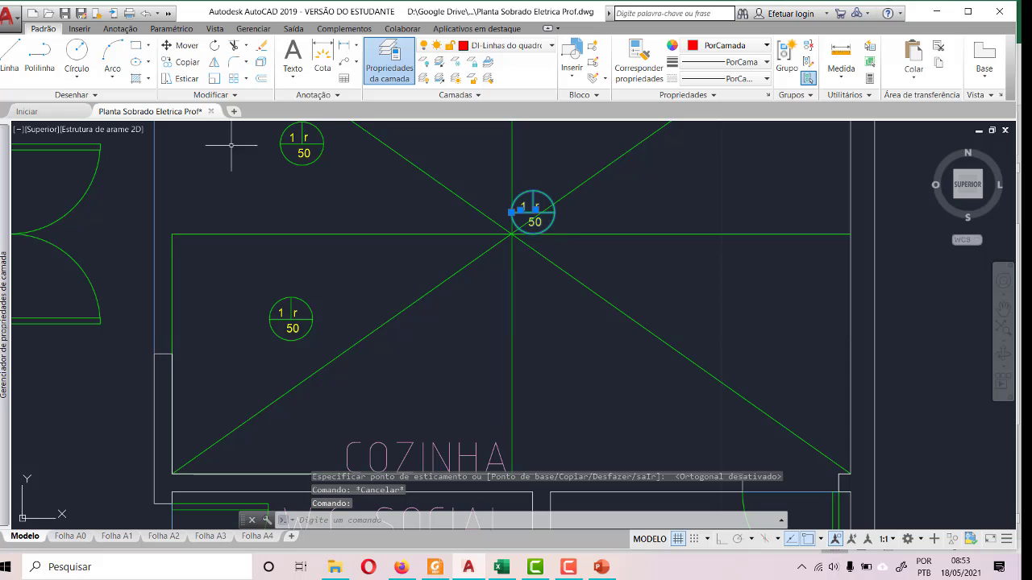
click(180, 45)
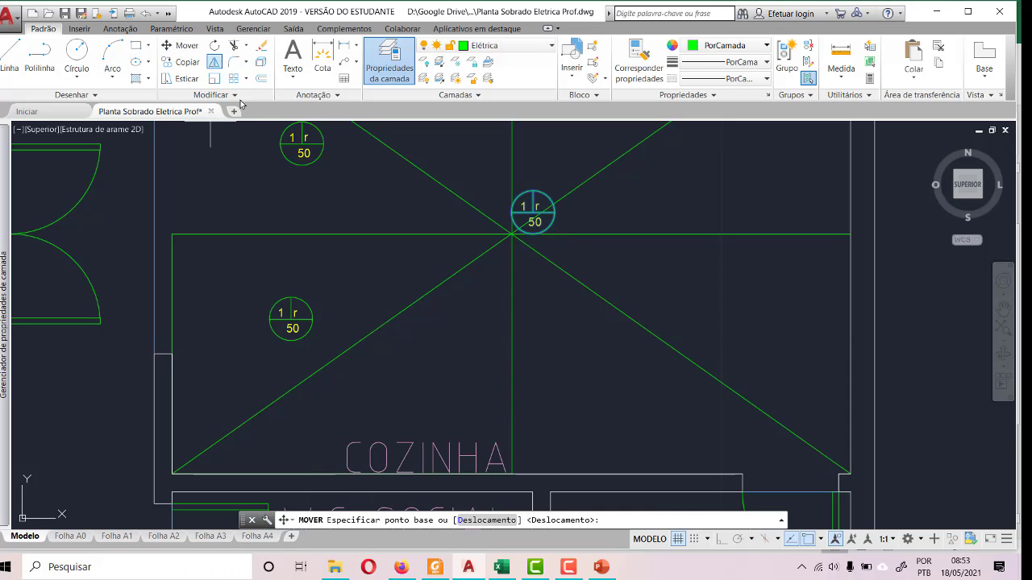
click(534, 212)
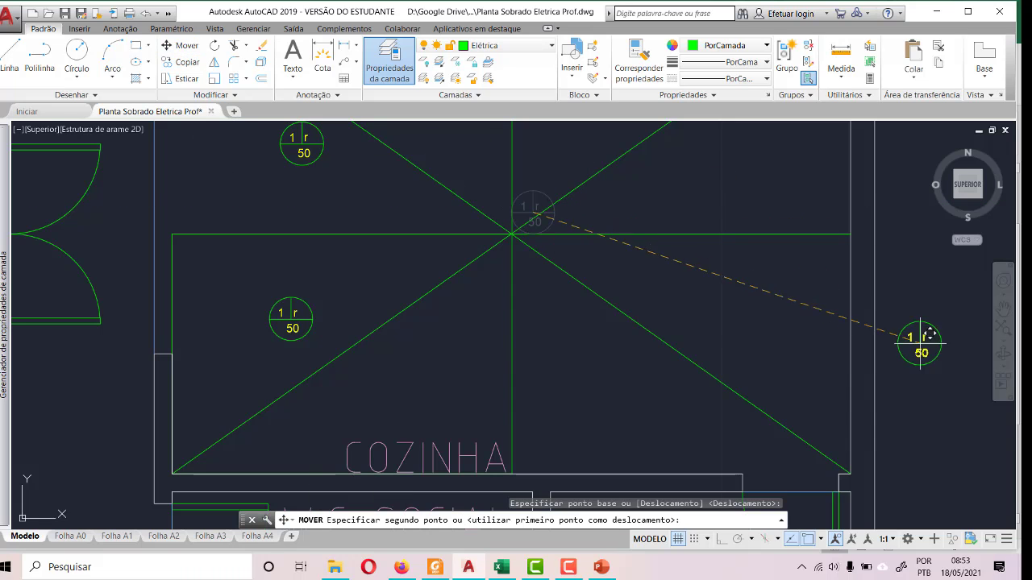
click(672, 348)
- Try to move COZINHA's lower-left ceiling light by its centre onto the lower-left diagonal guide
click(304, 300)
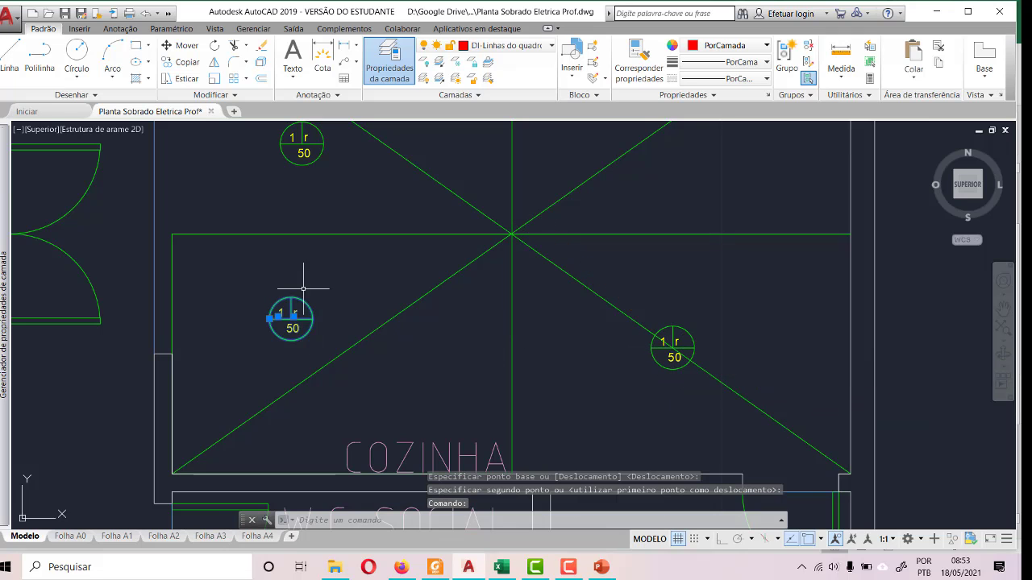
click(183, 45)
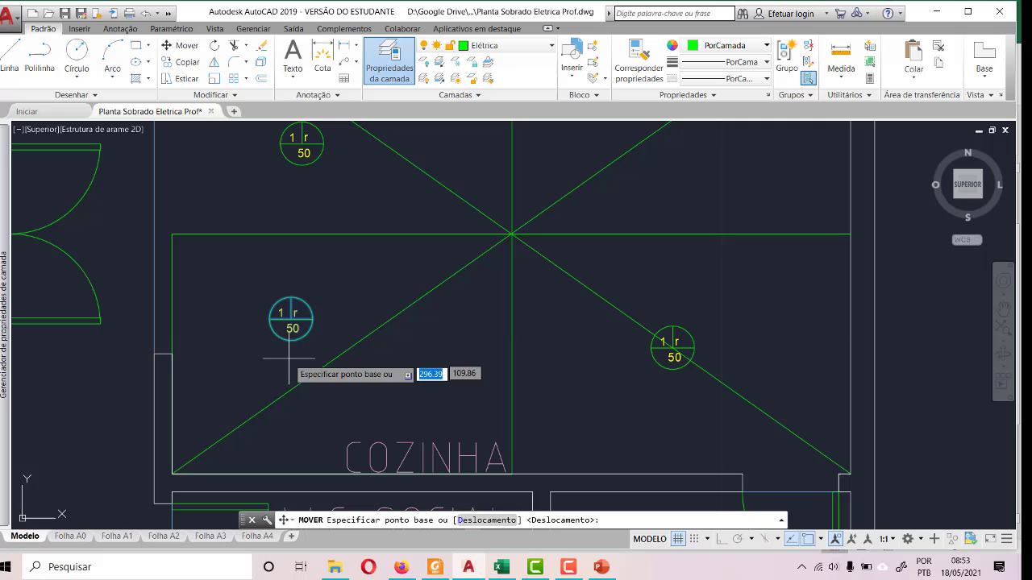
click(288, 315)
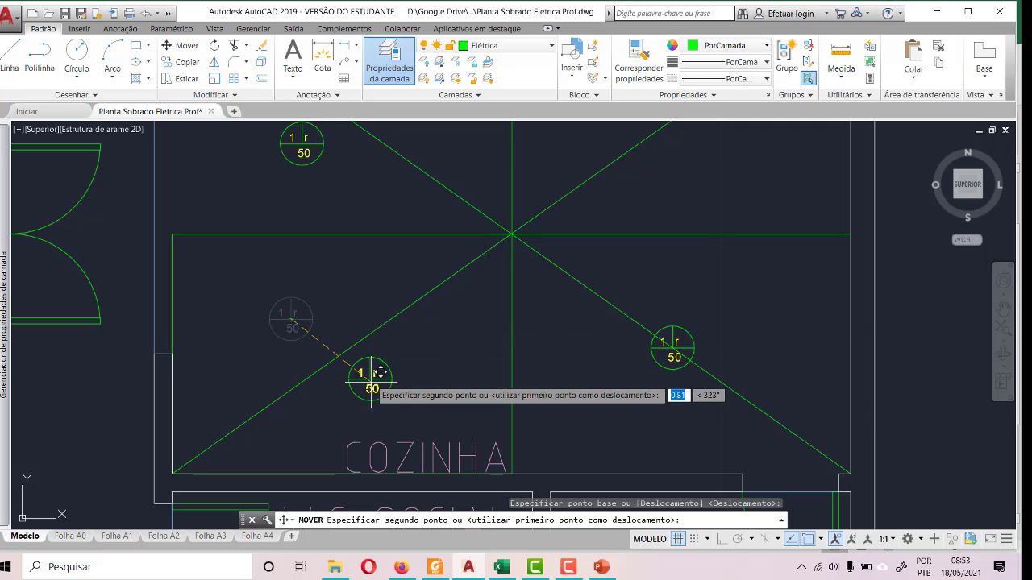
scroll(364, 333, up, 5)
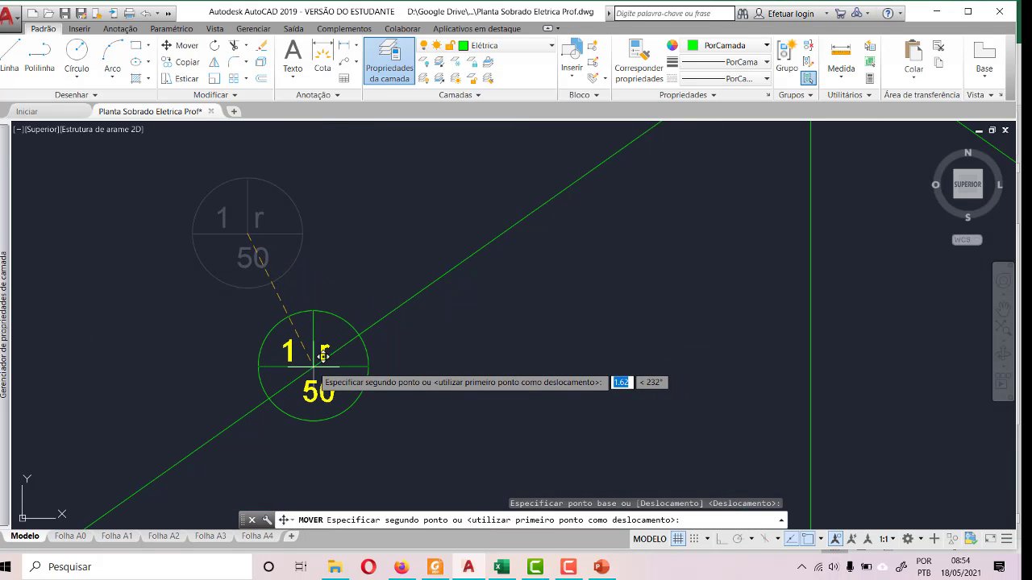
click(317, 361)
scroll(507, 338, down, 3)
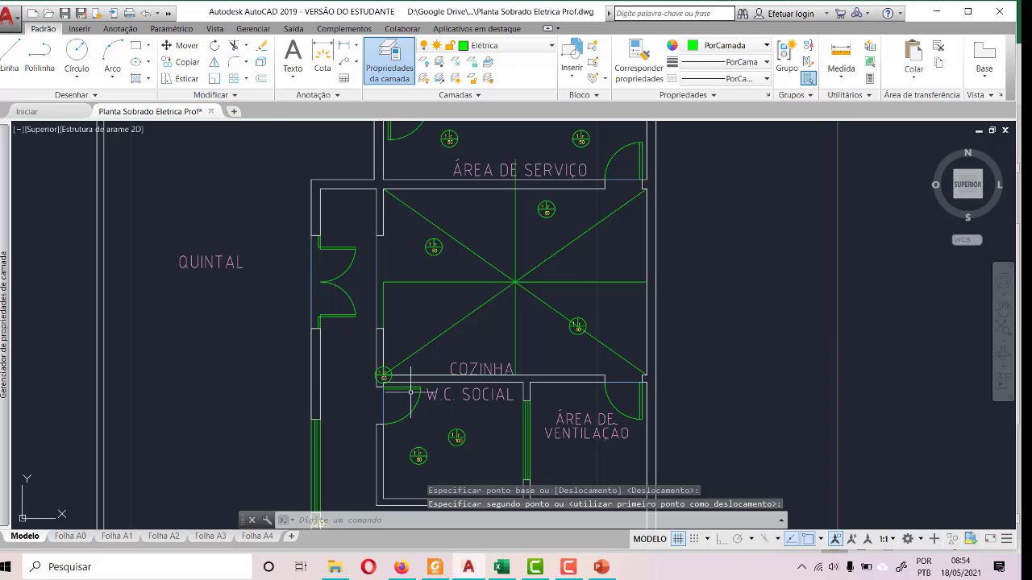
- Move the ceiling light from COZINHA's lower-left corner by its centre to about the middle of the lower-left diagonal guide
scroll(323, 389, up, 5)
click(502, 274)
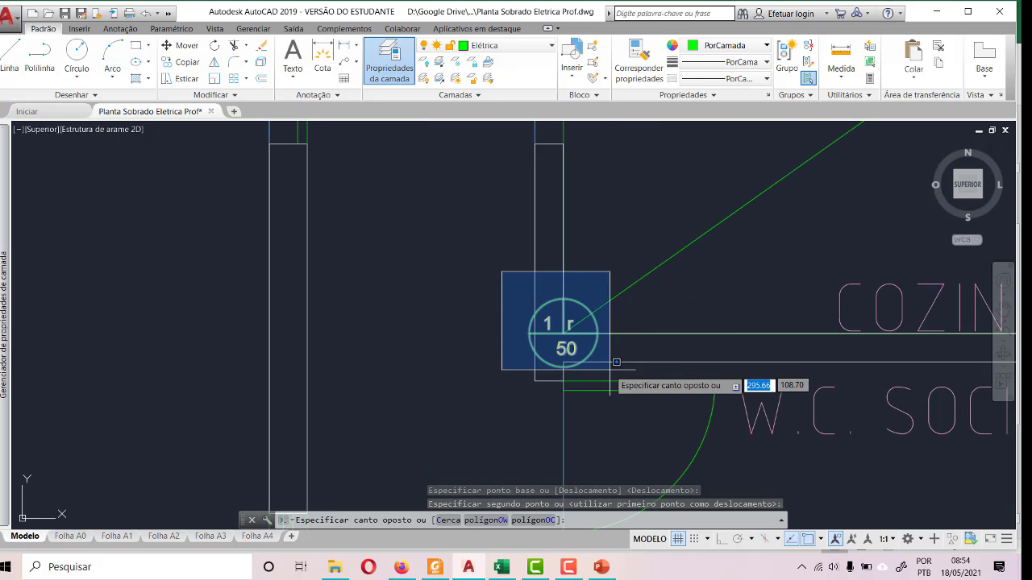
click(610, 374)
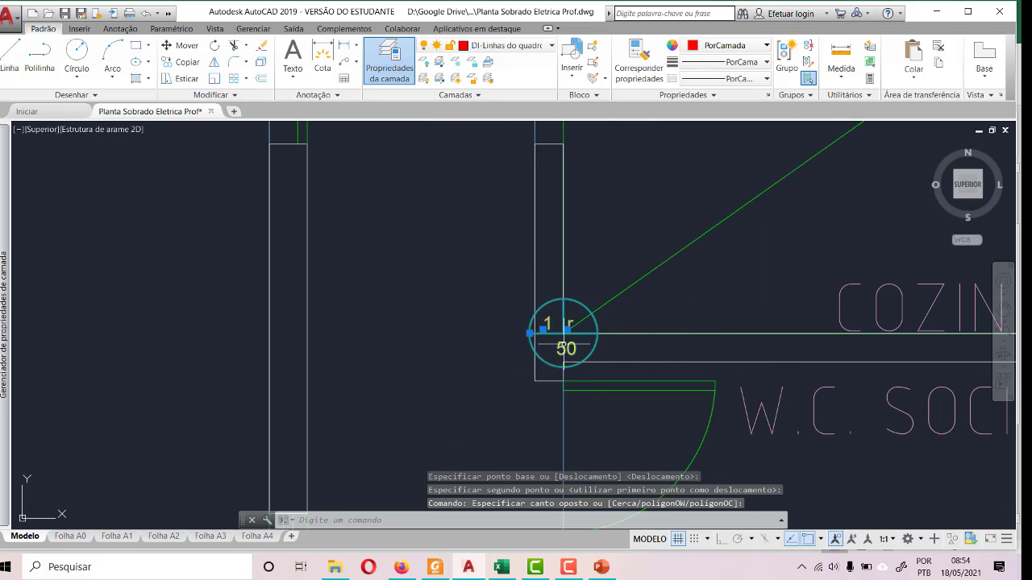
click(181, 45)
click(563, 331)
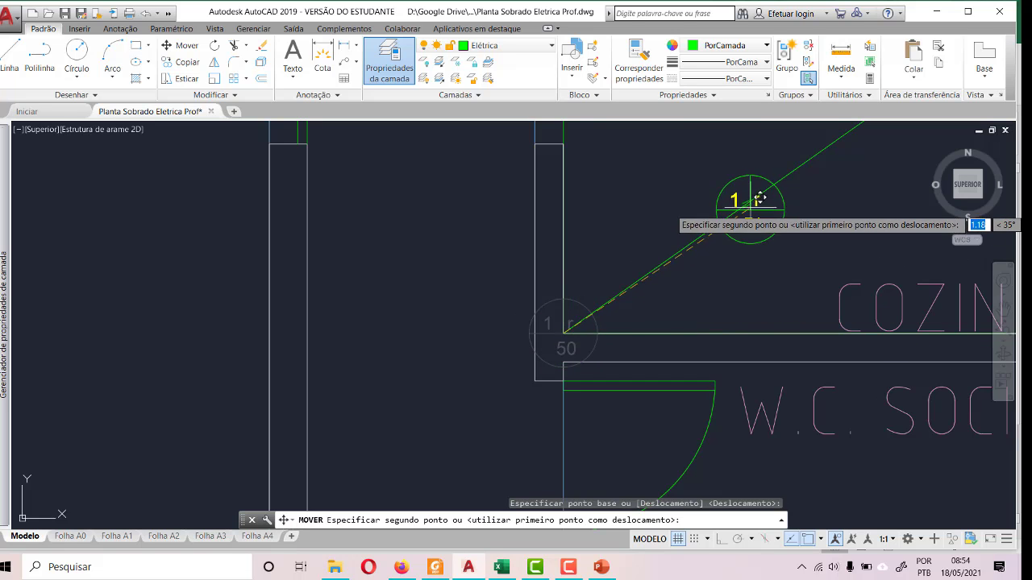
scroll(683, 220, down, 3)
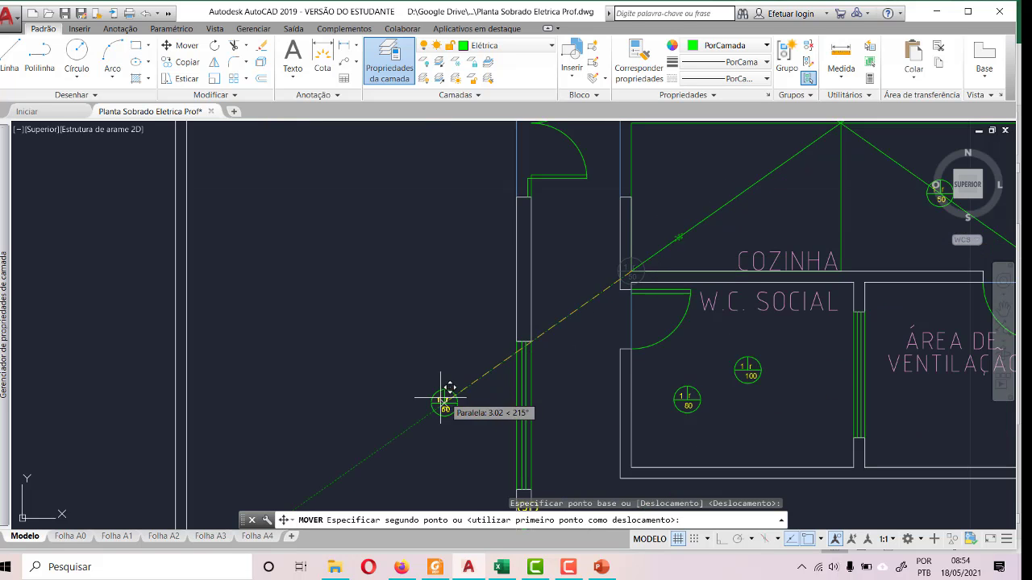
scroll(443, 398, down, 2)
scroll(650, 229, up, 6)
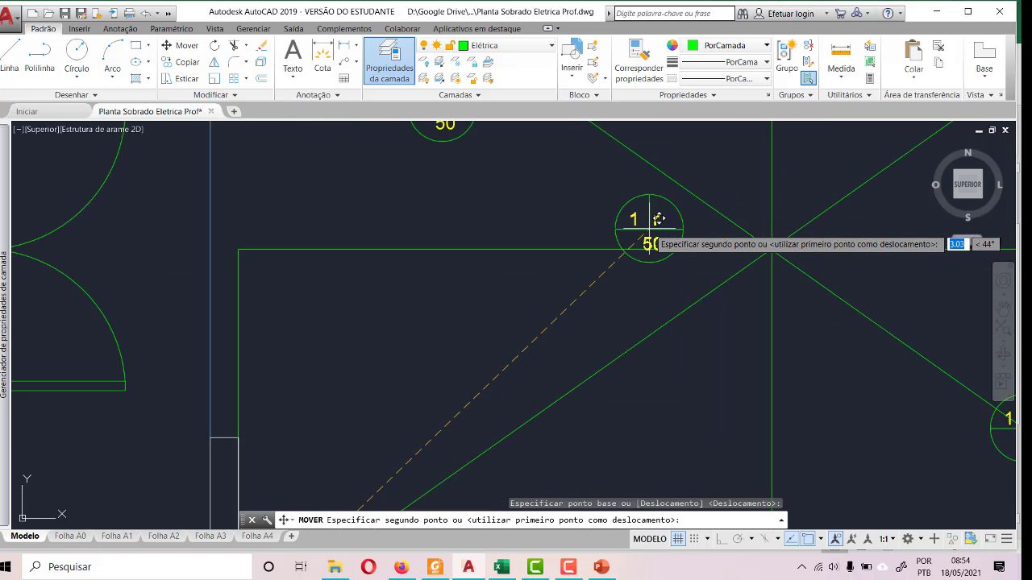
click(546, 407)
scroll(443, 329, down, 4)
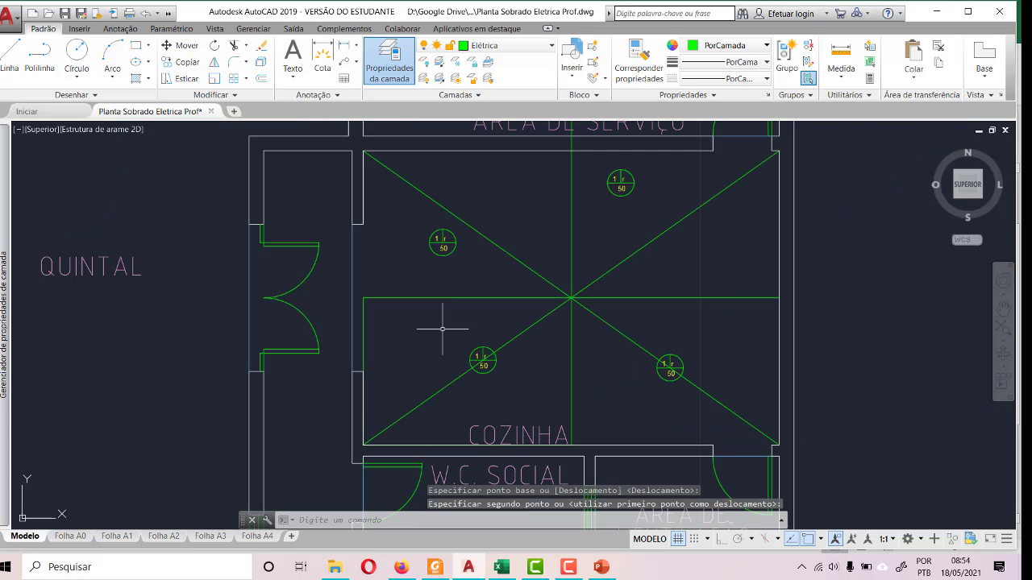
- Move COZINHA's upper-left ceiling light by its centre onto the upper-left diagonal guide, about halfway along
scroll(457, 226, up, 4)
click(361, 230)
click(462, 315)
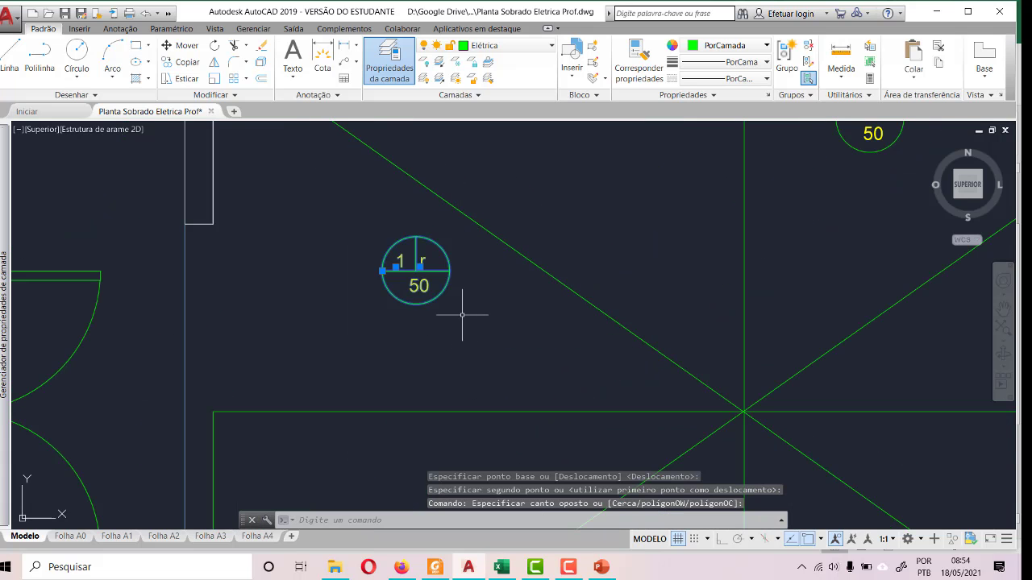
click(183, 46)
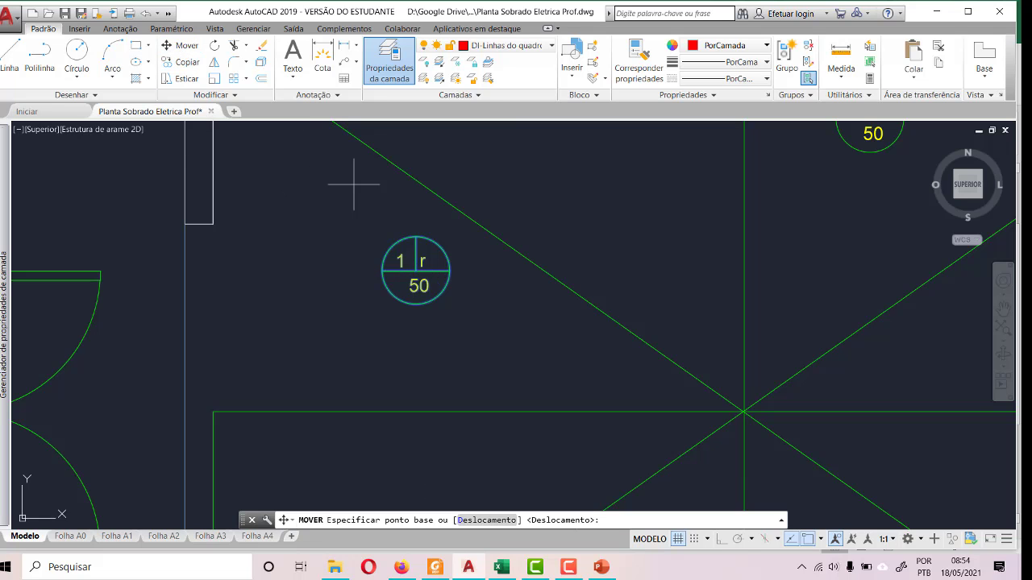
click(419, 266)
scroll(460, 274, down, 2)
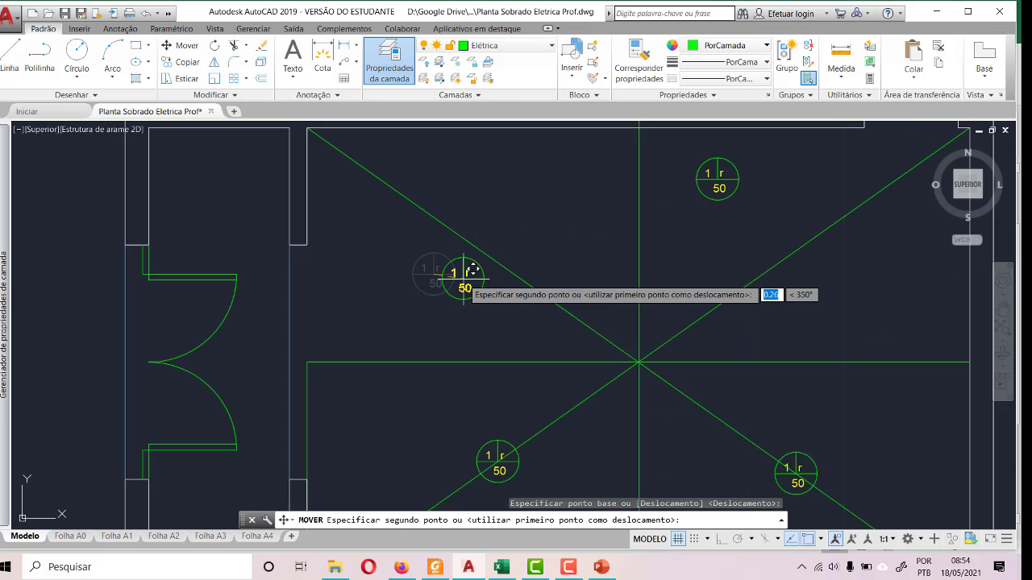
click(457, 232)
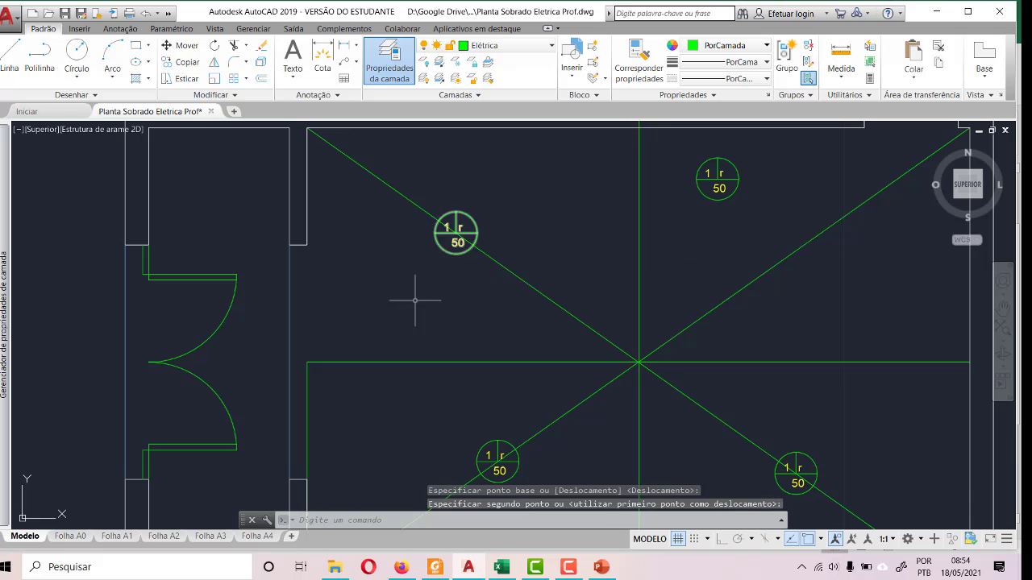
- Move COZINHA's lower-left ceiling light off its diagonal guide, placing it above the room label near the vertical guide
scroll(414, 295, down, 3)
scroll(513, 274, up, 3)
scroll(519, 257, down, 2)
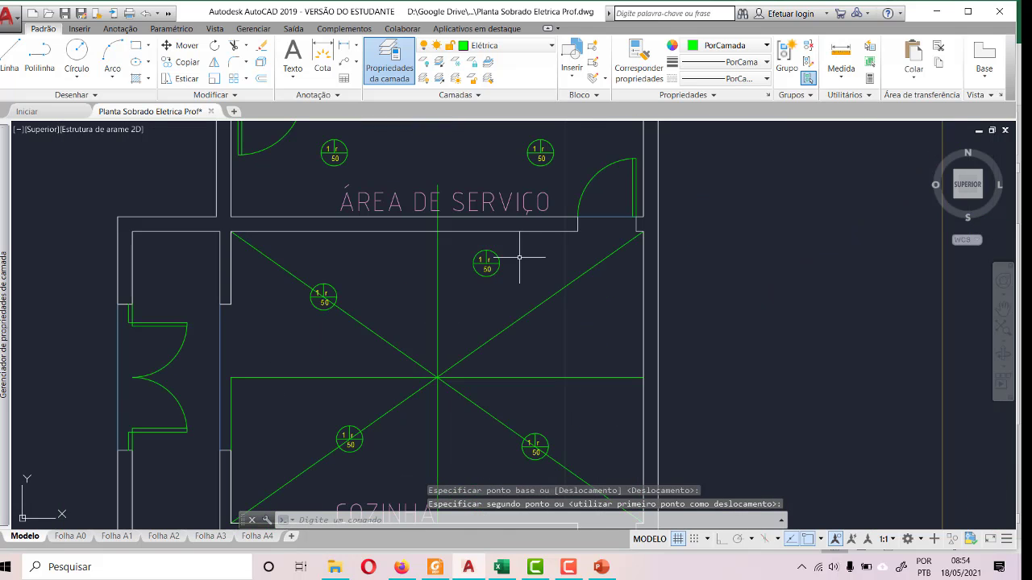
scroll(511, 320, down, 3)
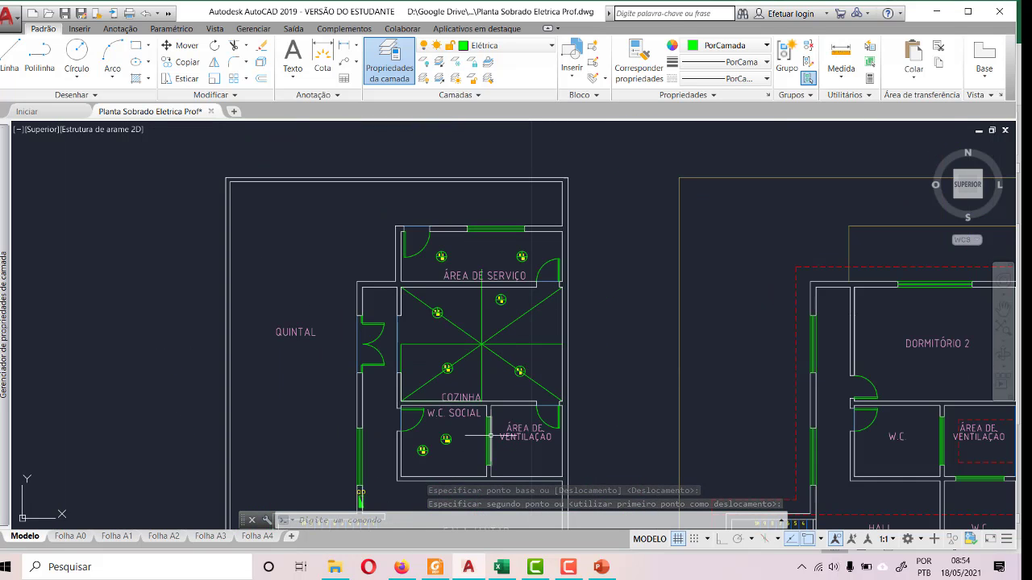
scroll(435, 420, up, 4)
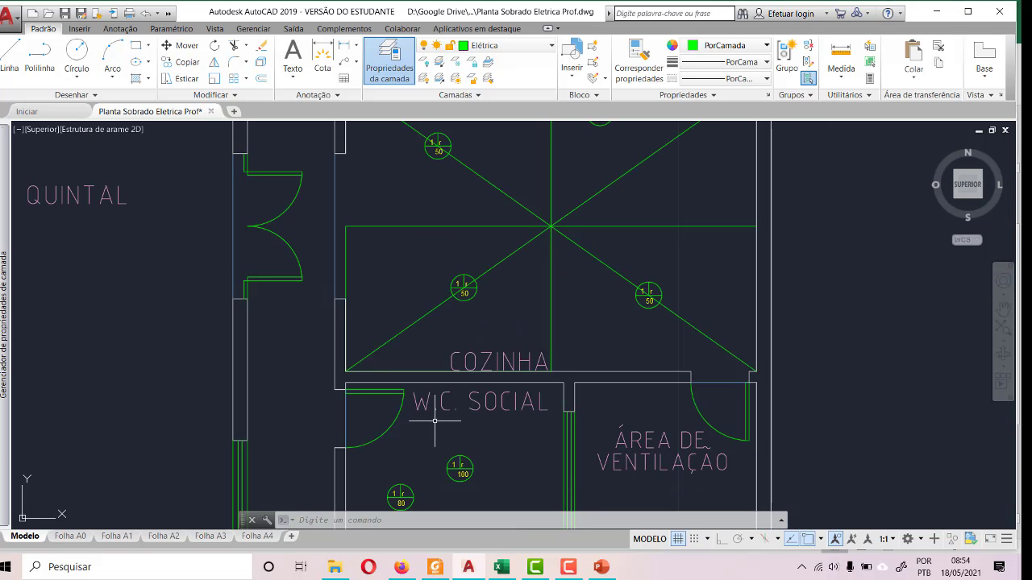
click(434, 269)
click(484, 307)
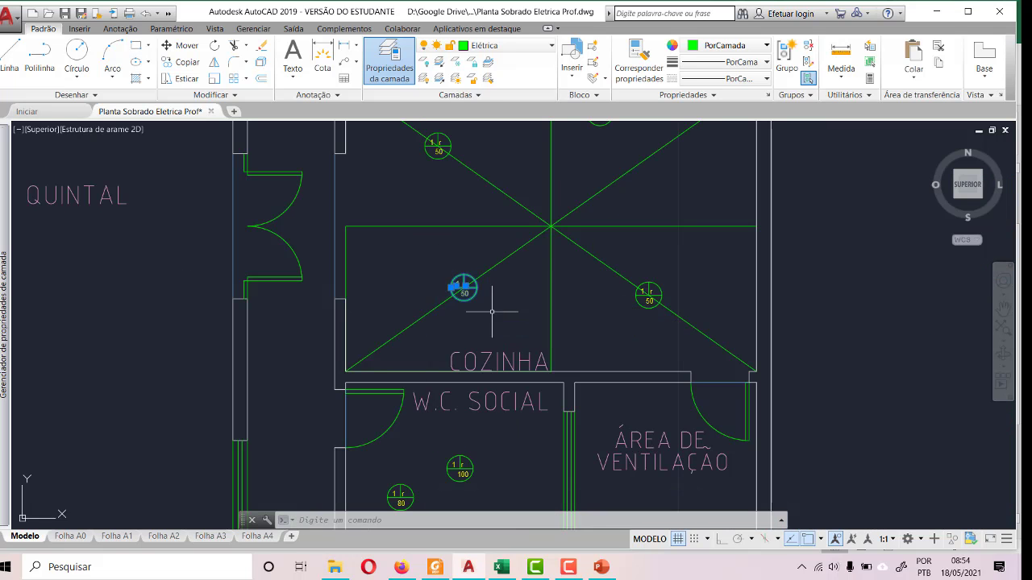
click(177, 50)
scroll(427, 275, up, 5)
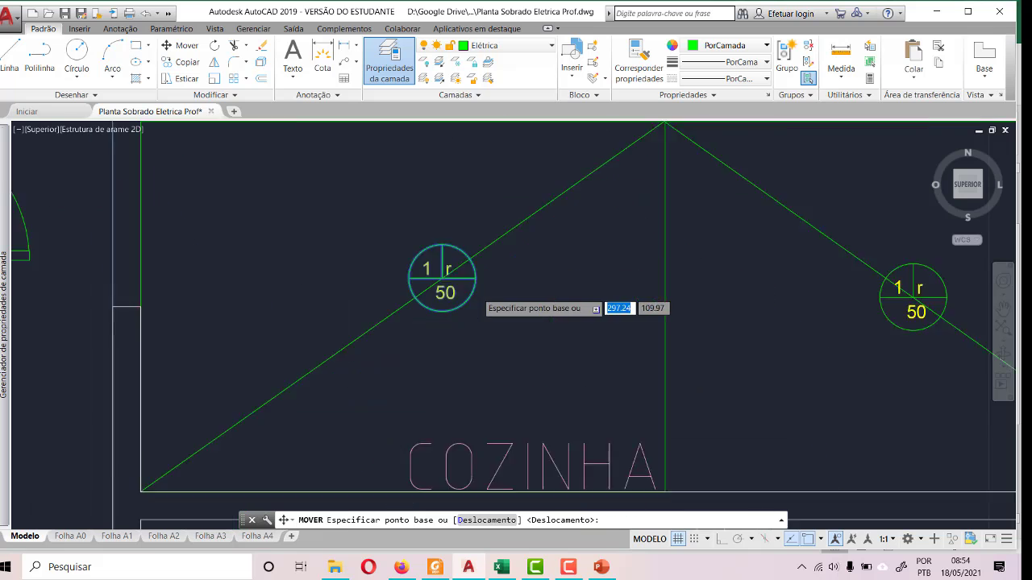
click(420, 269)
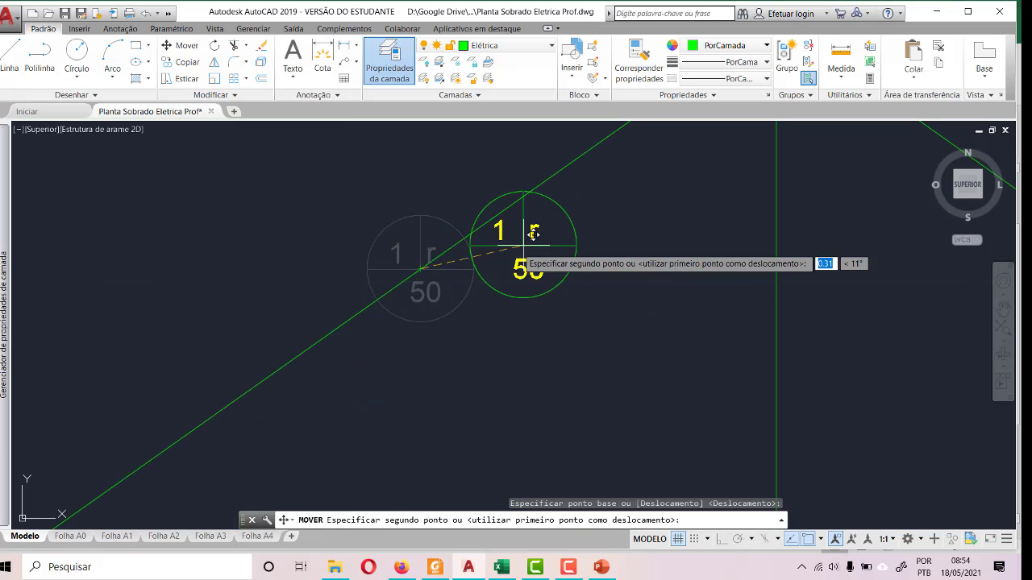
scroll(467, 274, down, 2)
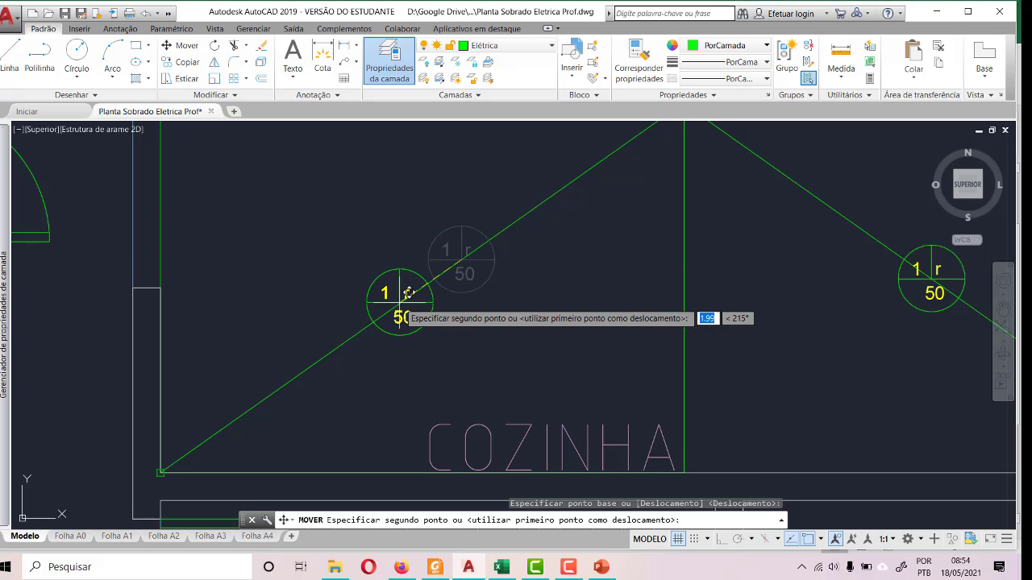
click(583, 327)
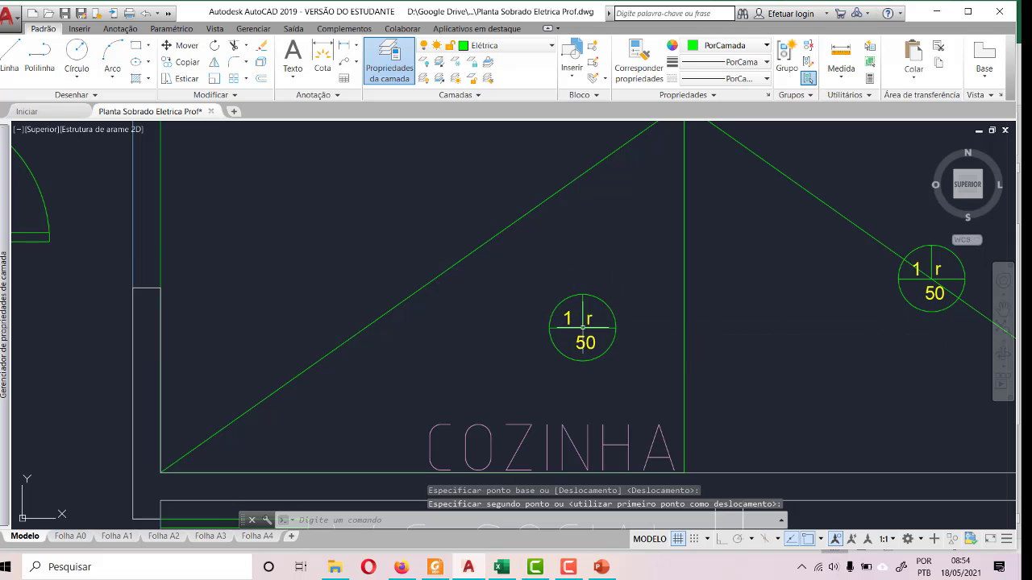
- Move COZINHA's lower-left ceiling light by its centre back onto the lower-left diagonal guide, about halfway along
click(506, 265)
click(629, 372)
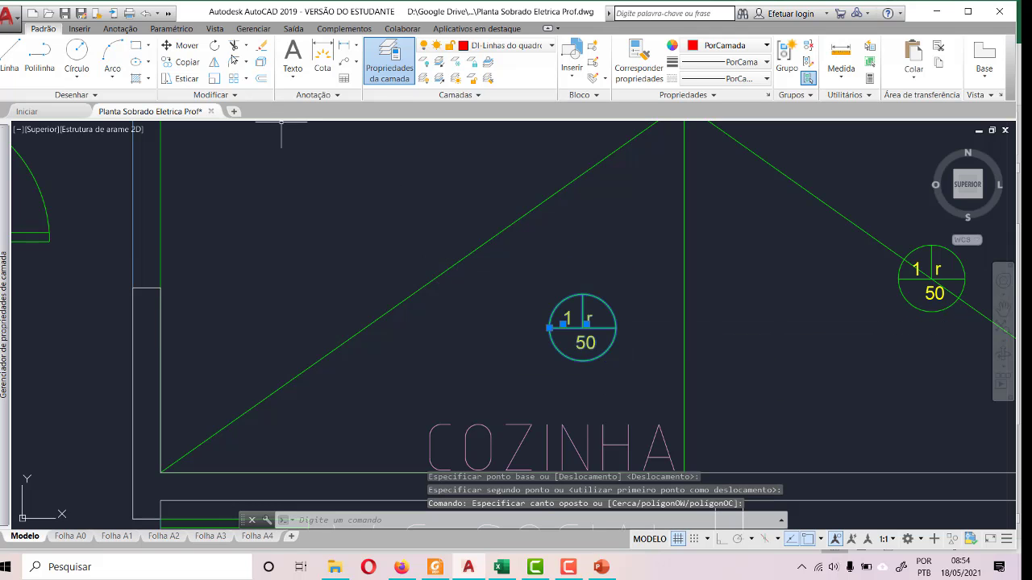
click(188, 46)
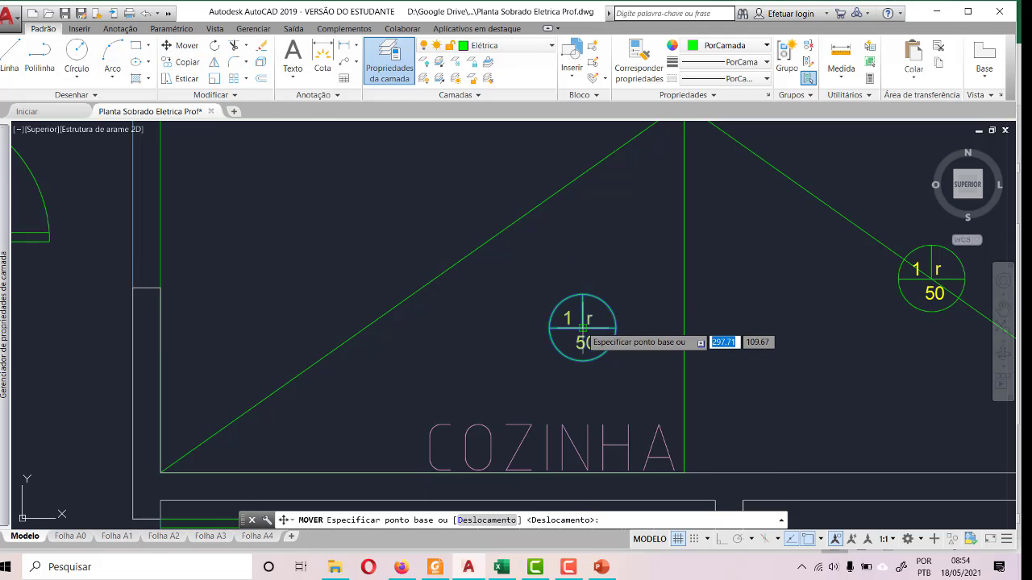
click(580, 326)
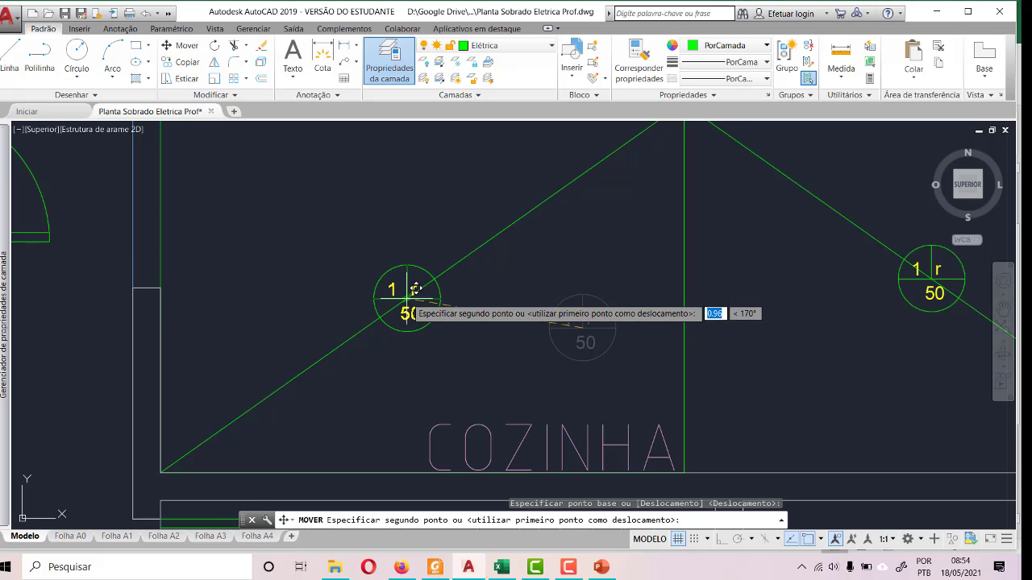
click(407, 299)
scroll(399, 369, down, 4)
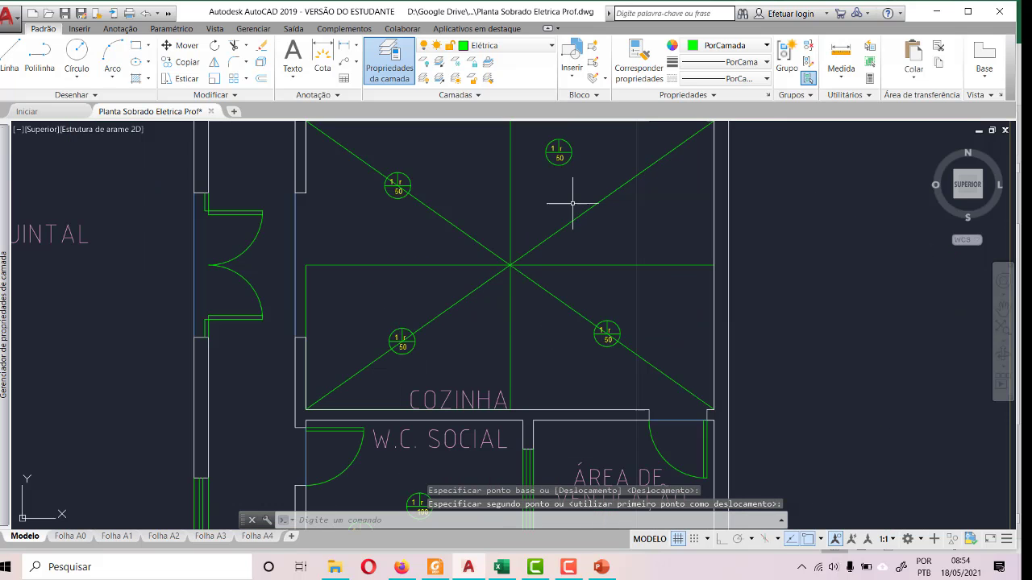
- Try to move COZINHA's upper-right ceiling light by its centre onto the upper-right diagonal guide
scroll(554, 165, up, 4)
click(479, 134)
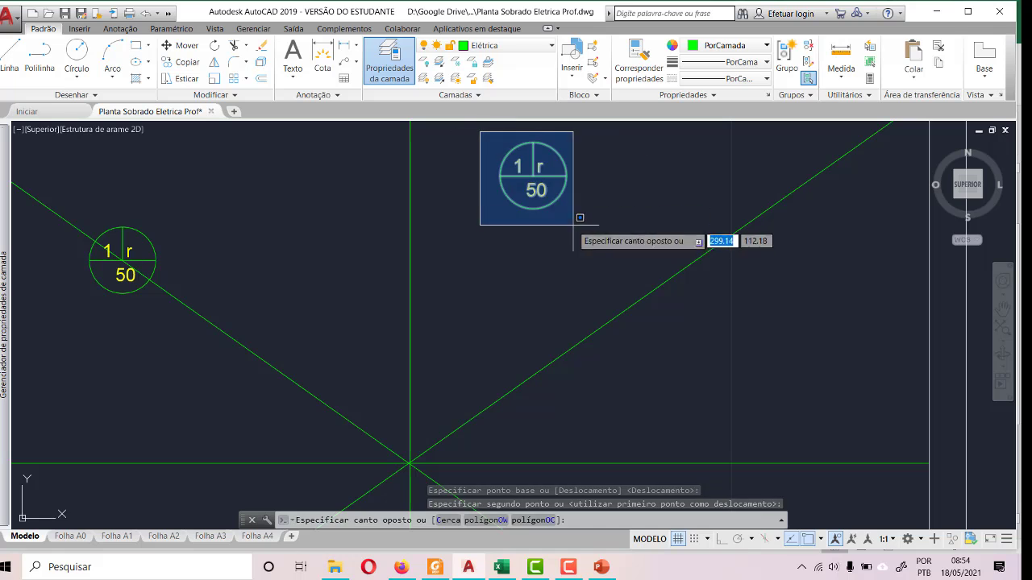
click(584, 224)
click(186, 49)
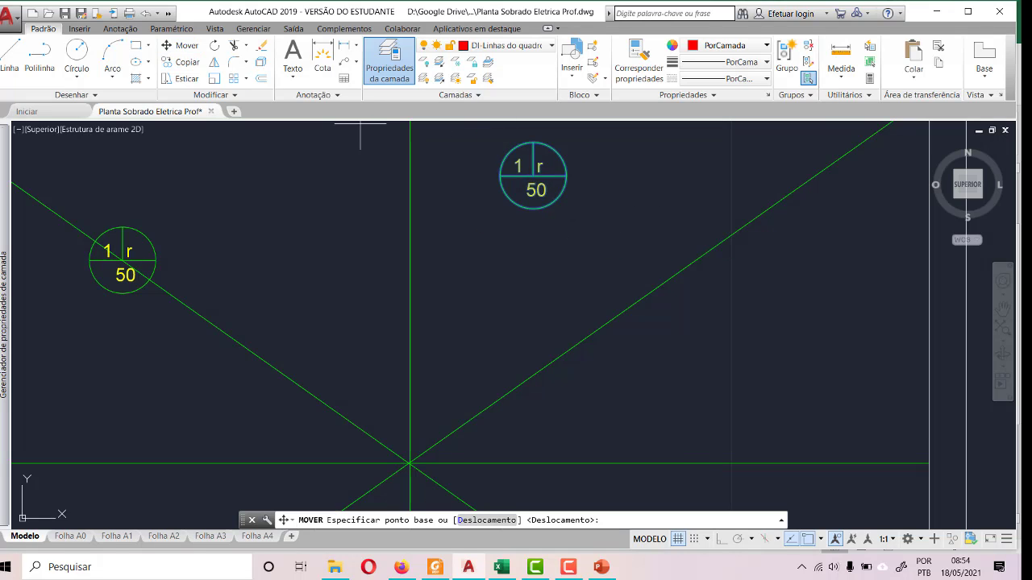
click(536, 168)
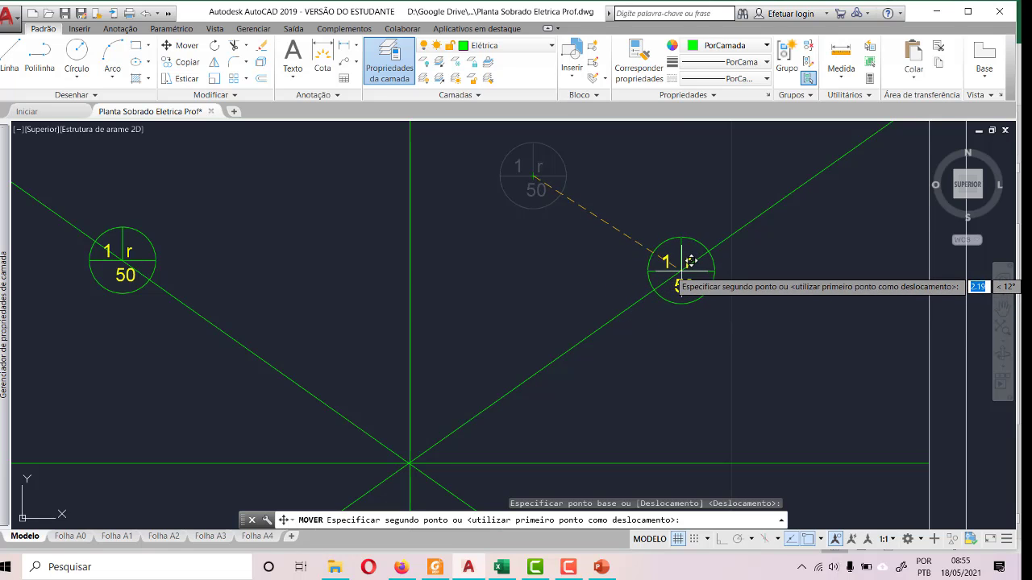
key(Return)
scroll(672, 316, down, 4)
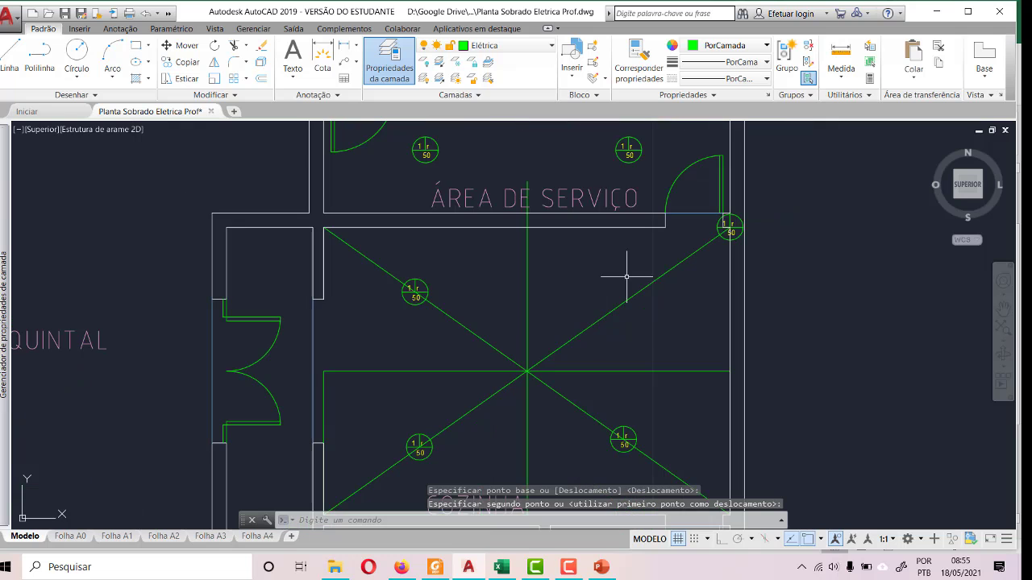
- Review the object snap modes in the drafting settings
scroll(624, 276, up, 4)
click(758, 364)
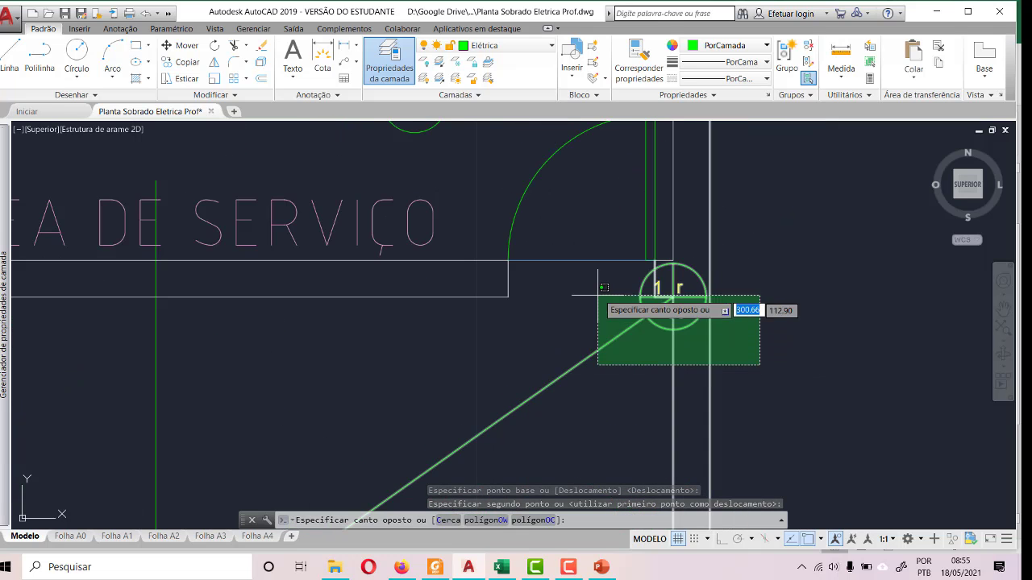
key(Escape)
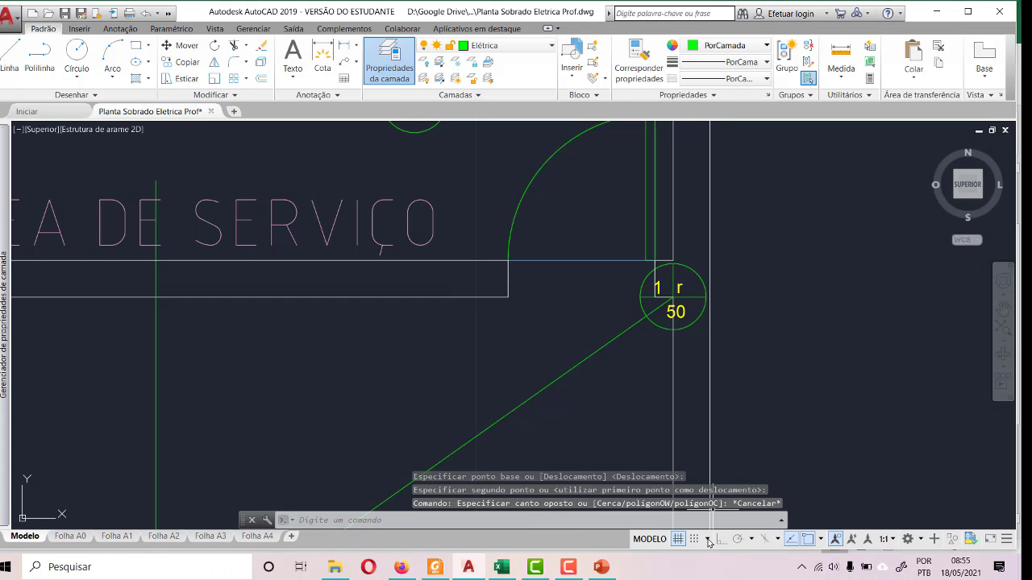
click(707, 539)
click(645, 522)
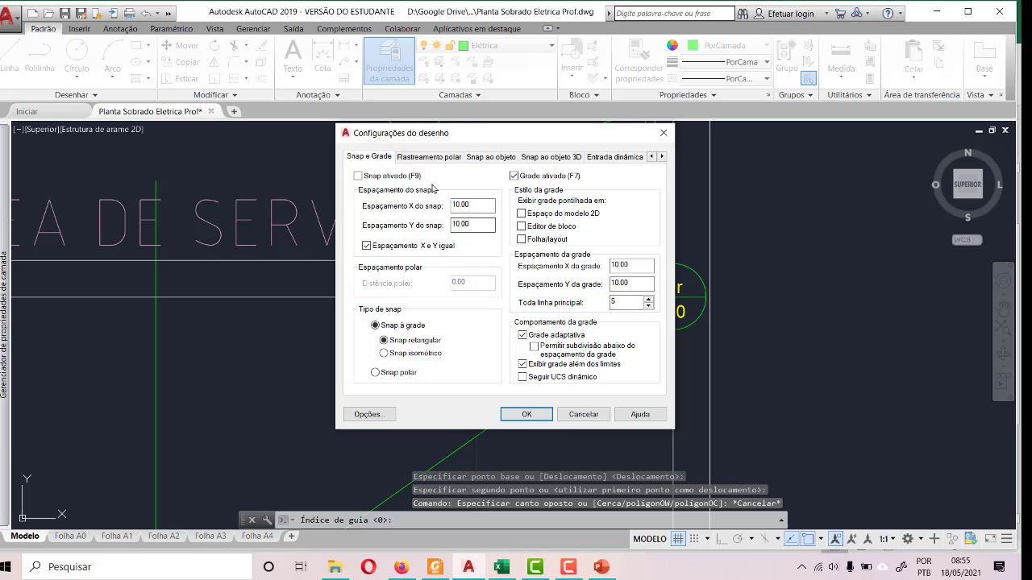
click(412, 158)
click(472, 158)
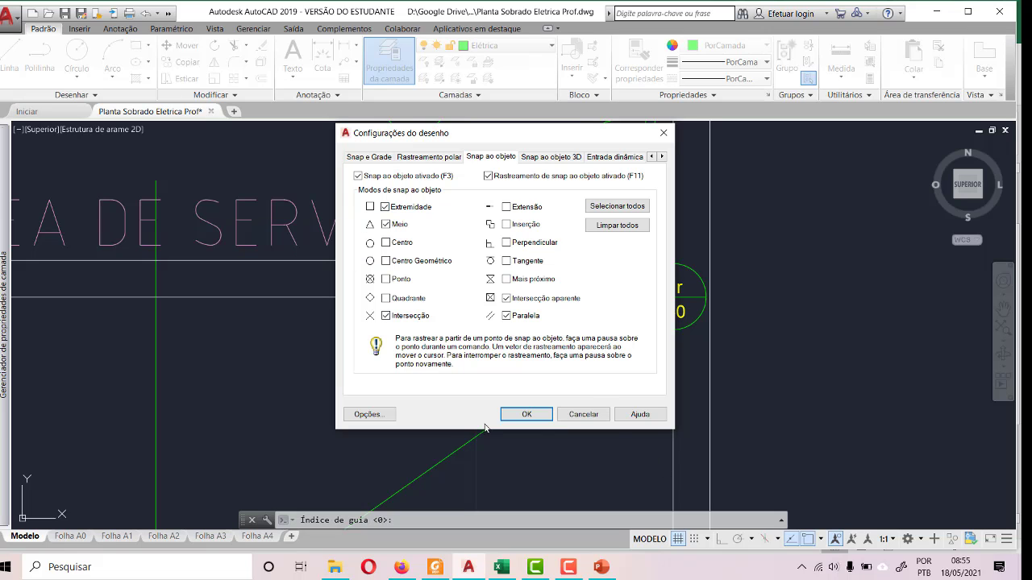
click(528, 414)
scroll(552, 359, down, 6)
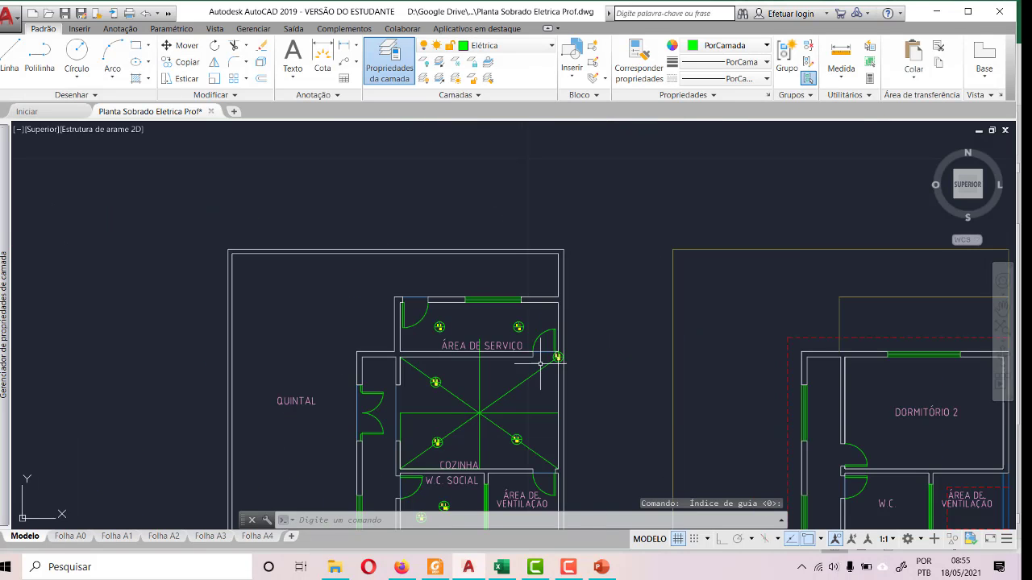
scroll(547, 363, up, 3)
scroll(546, 364, up, 2)
click(676, 411)
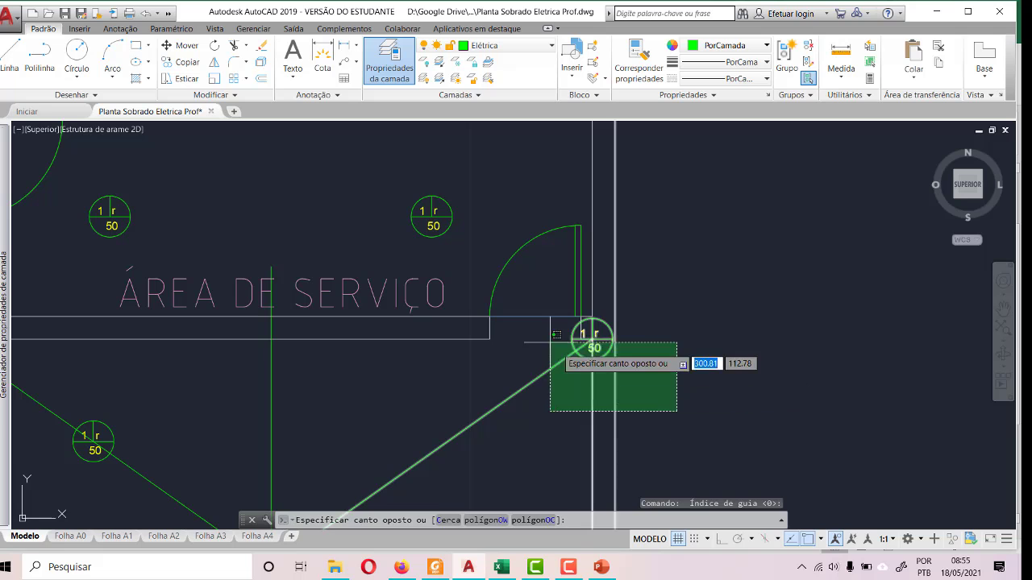
scroll(593, 331, up, 4)
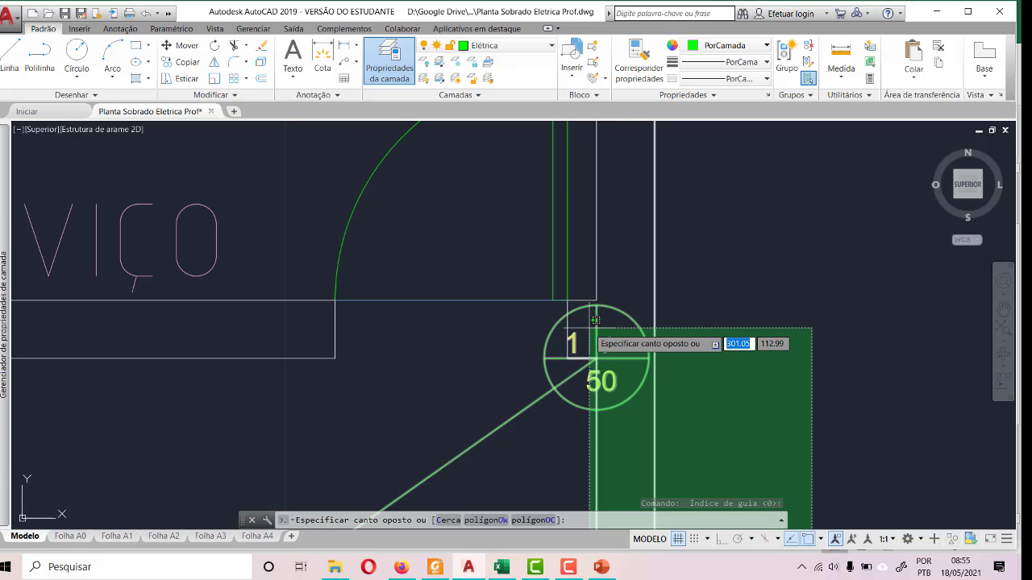
key(Escape)
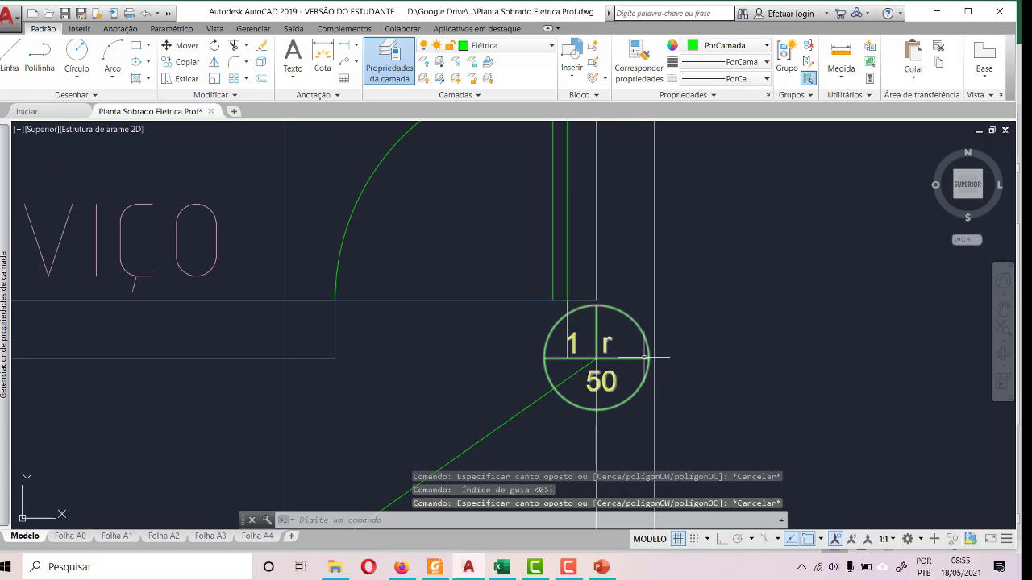
click(648, 356)
click(165, 48)
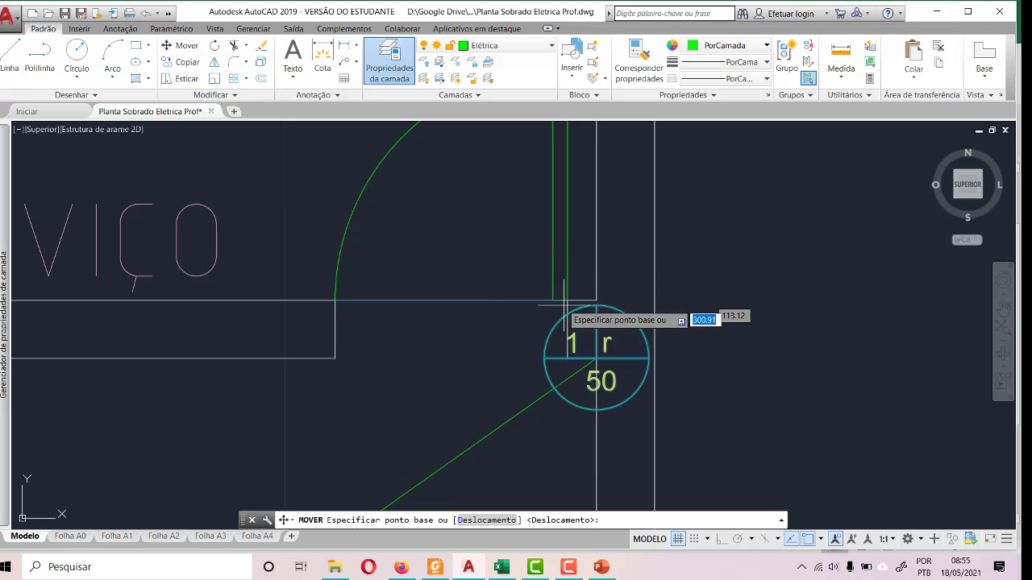
click(606, 347)
scroll(606, 346, down, 3)
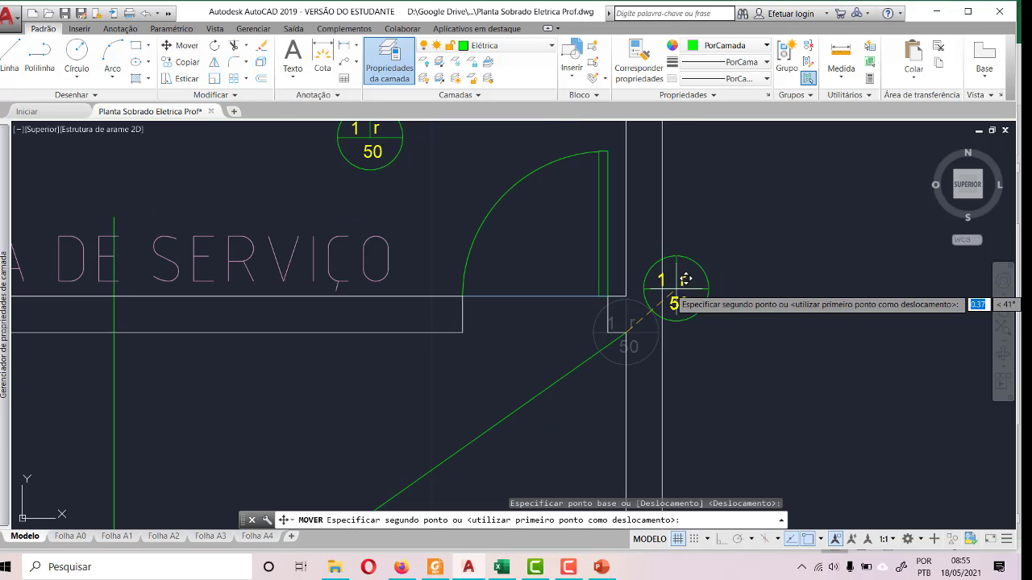
scroll(656, 322, down, 2)
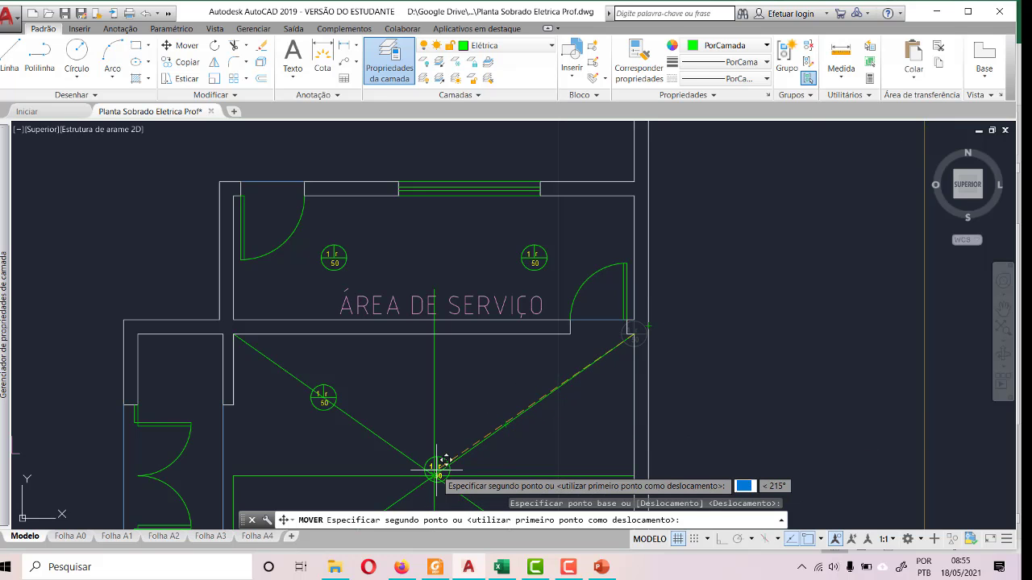
key(Escape)
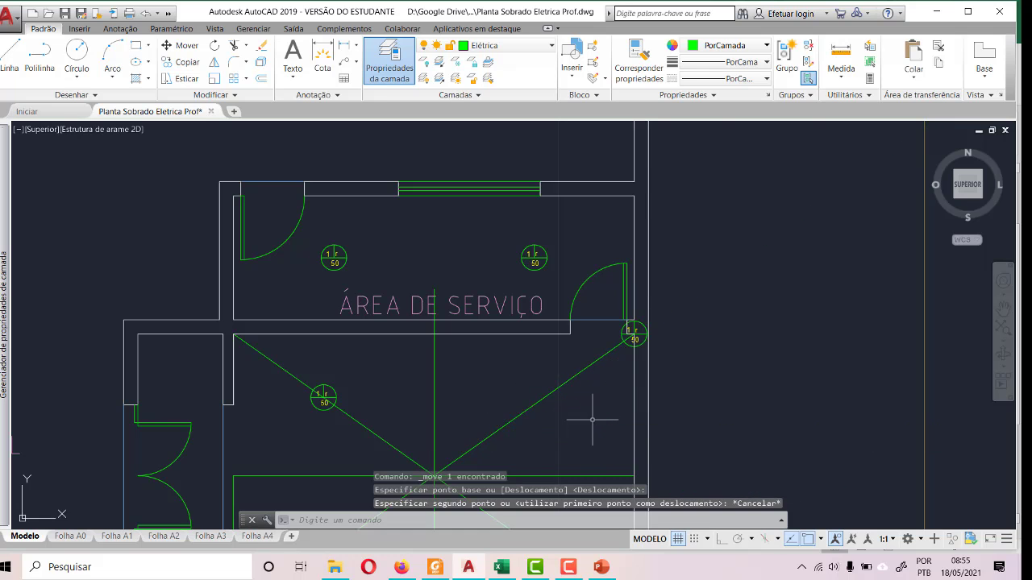
- Draw a diagonal guide line in COZINHA's upper-right quadrant from the top wall's midpoint to the right wall's midpoint
click(9, 56)
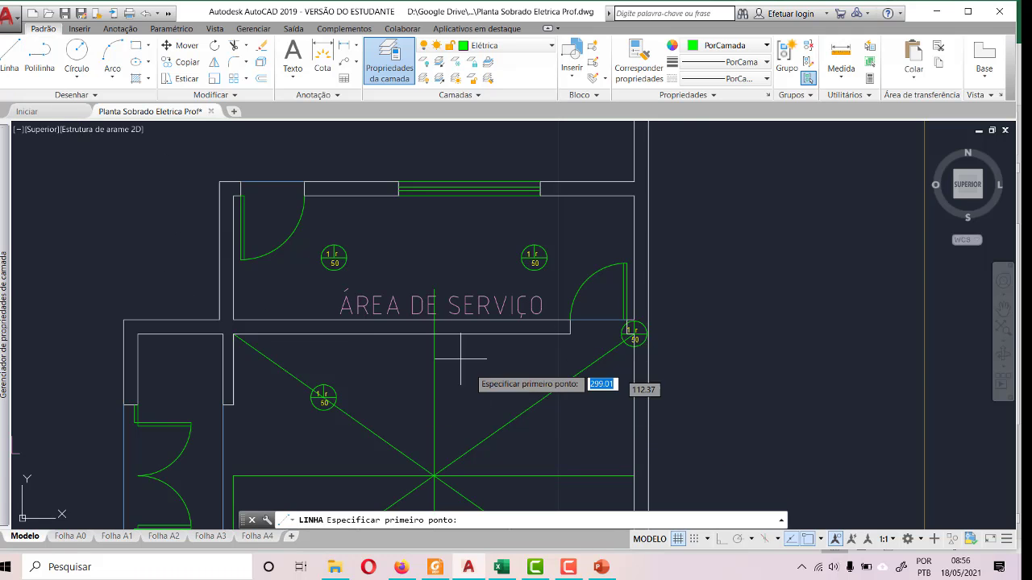
click(435, 333)
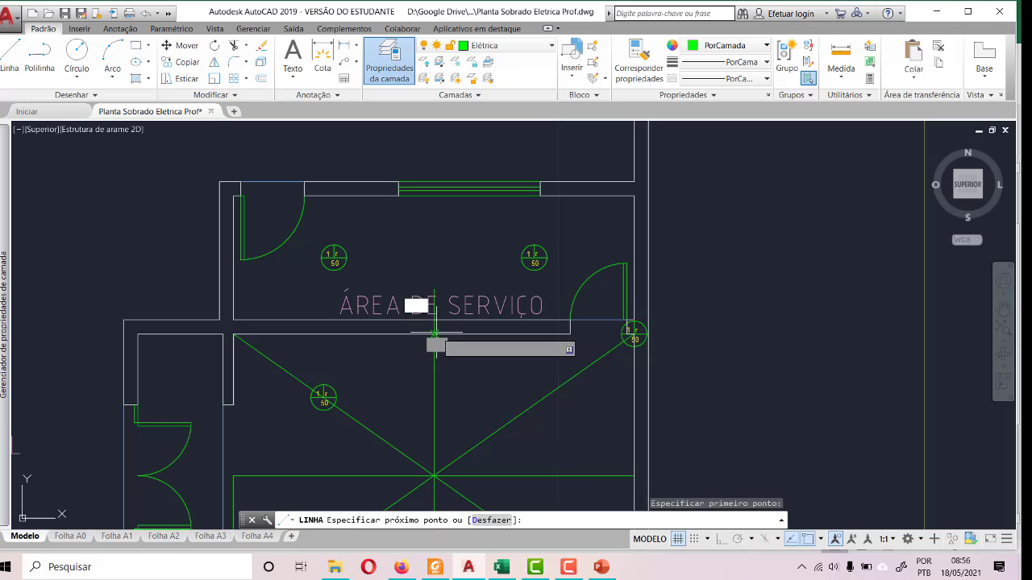
click(635, 476)
key(Escape)
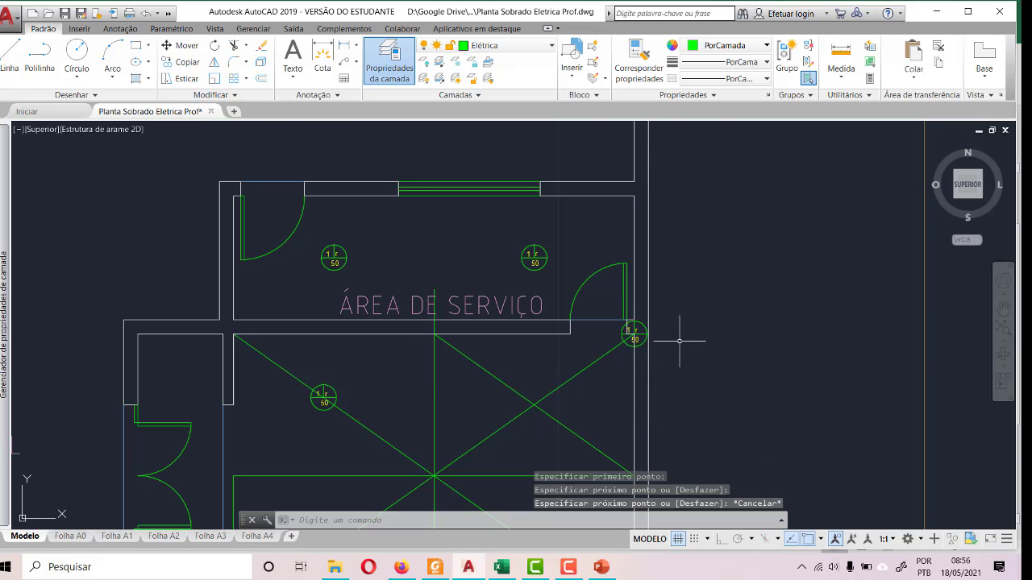
- Move the ceiling light from COZINHA's upper-right corner by its centre to the crossing of the upper-right quadrant's diagonal guides
scroll(684, 341, up, 5)
click(558, 369)
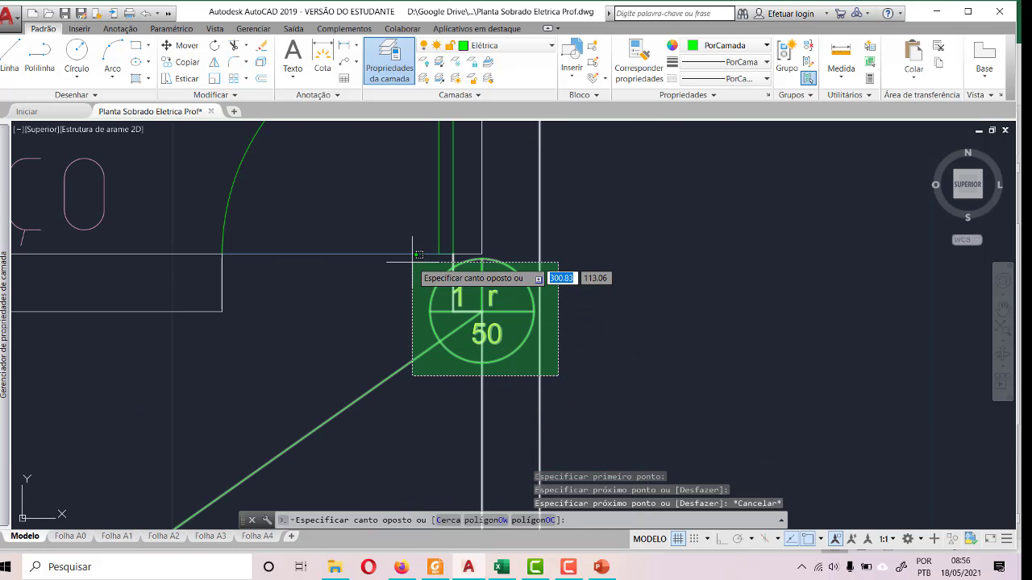
click(422, 279)
key(Escape)
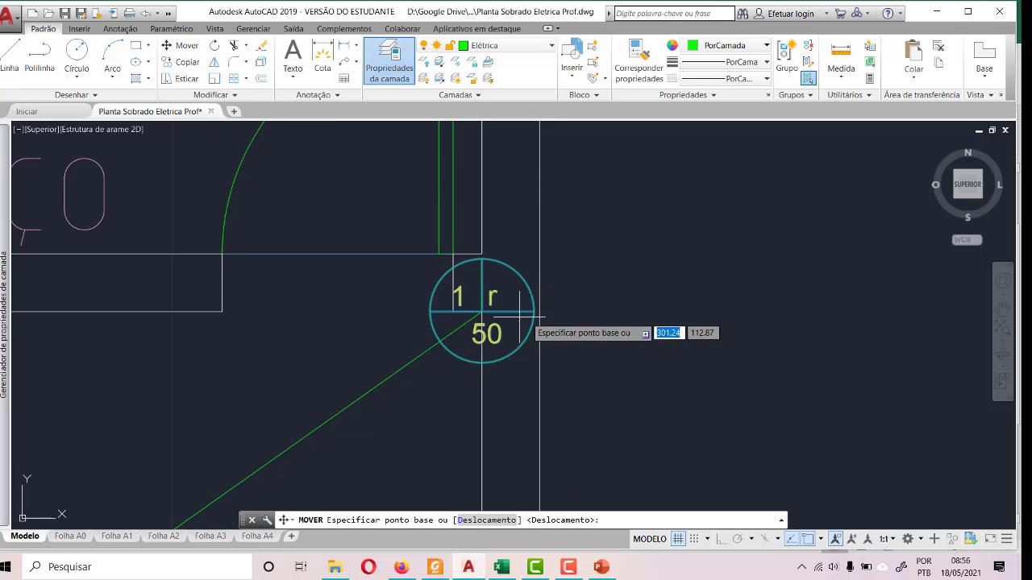
click(481, 312)
scroll(746, 237, down, 4)
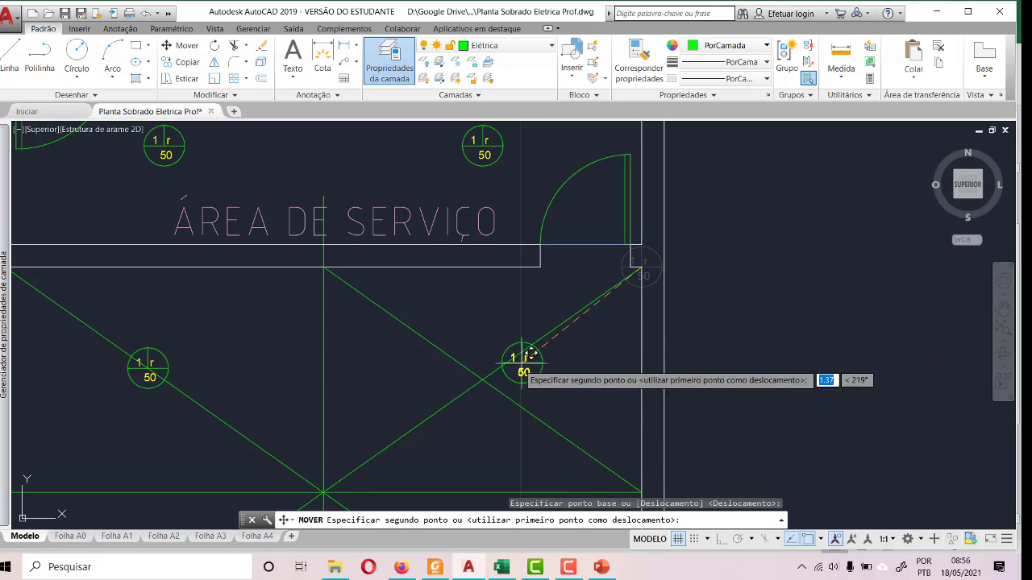
click(482, 377)
scroll(634, 287, down, 4)
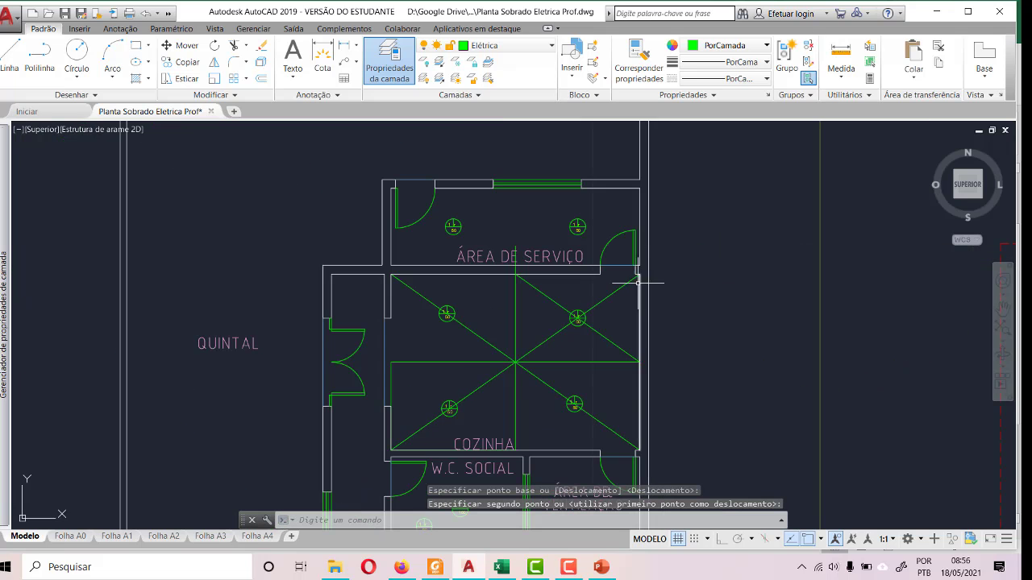
- Draw a diagonal guide line in COZINHA's upper-left quadrant from the horizontal guide's left end to the top wall's midpoint
click(9, 56)
scroll(511, 371, up, 4)
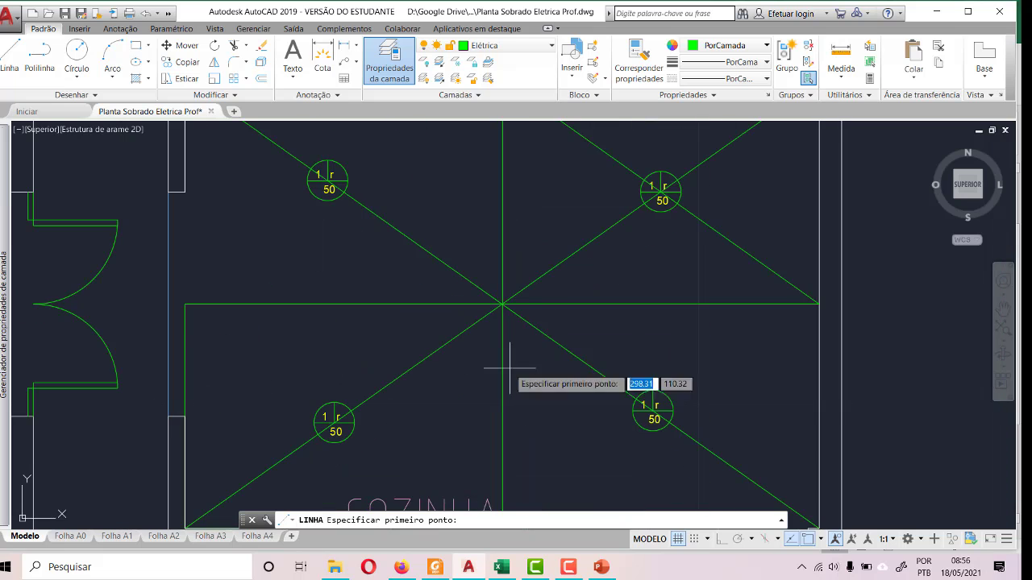
click(185, 303)
scroll(187, 379, down, 2)
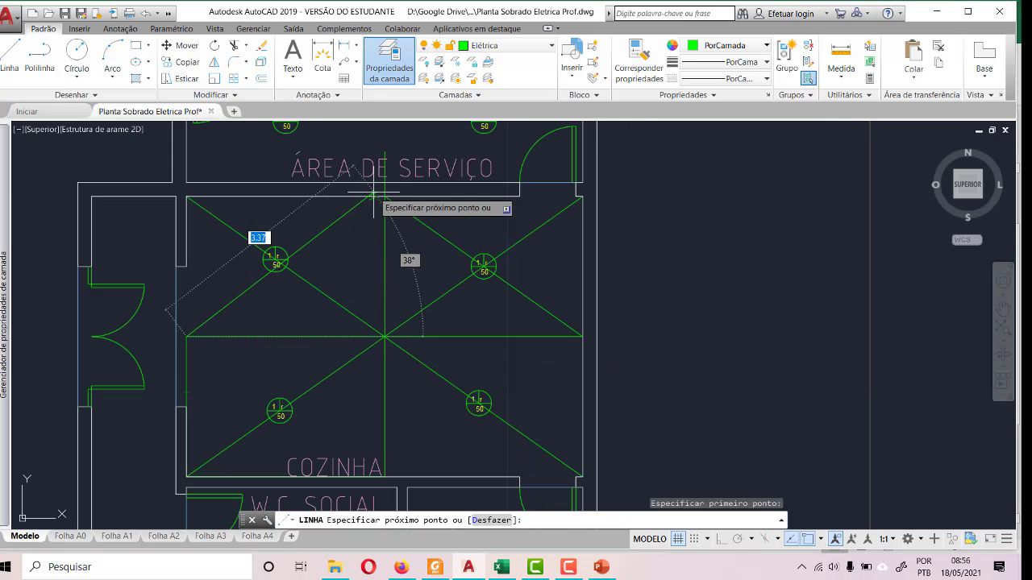
key(Escape)
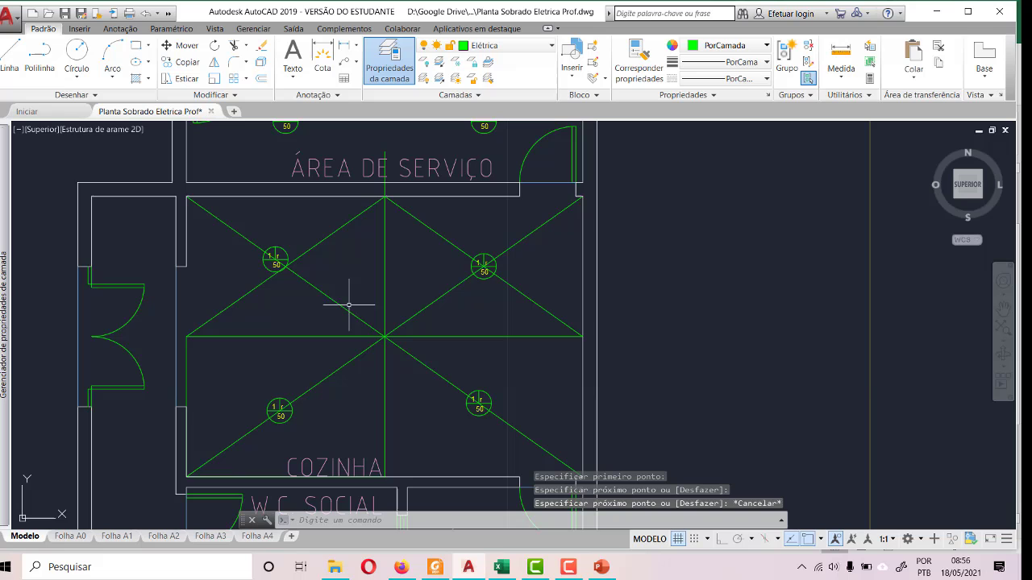
- Draw connected guide lines across COZINHA's lower quadrants from the horizontal guide's left end through the bottom wall's midpoint to its right end
click(22, 72)
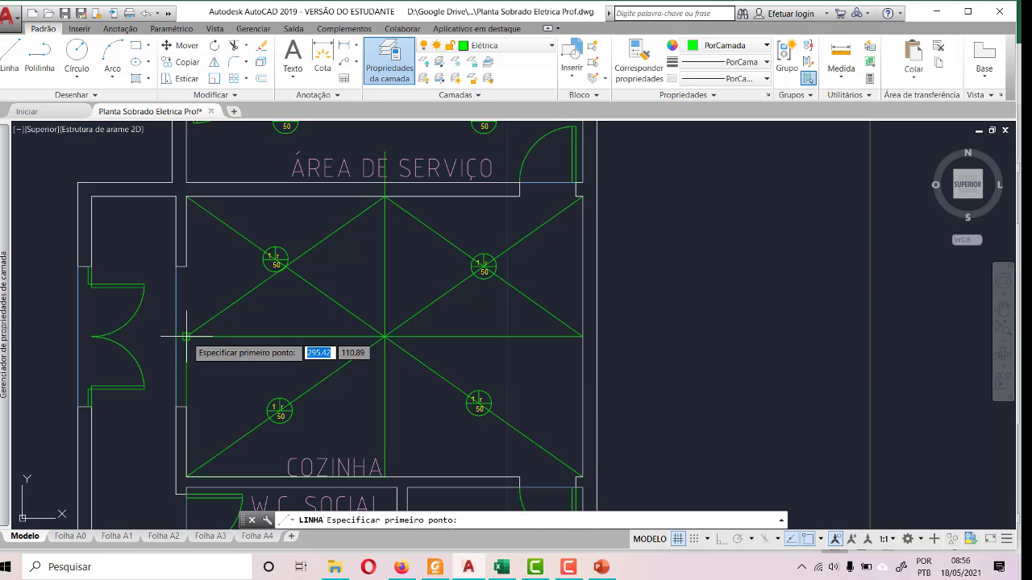
click(186, 336)
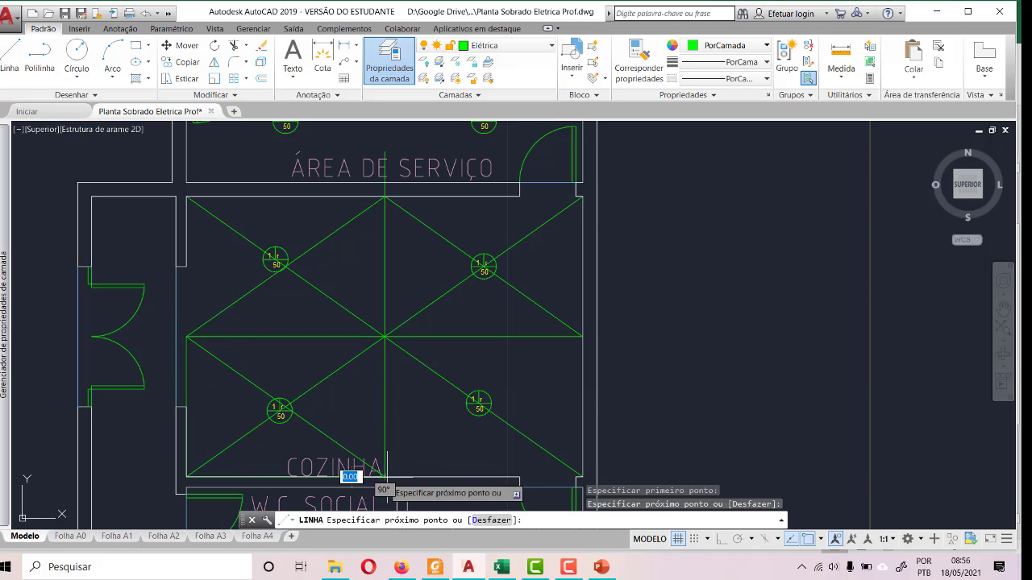
click(582, 336)
key(Escape)
- Move COZINHA's lower-left ceiling light by its centre to the crossing of that quadrant's diagonal guides
scroll(298, 453, up, 4)
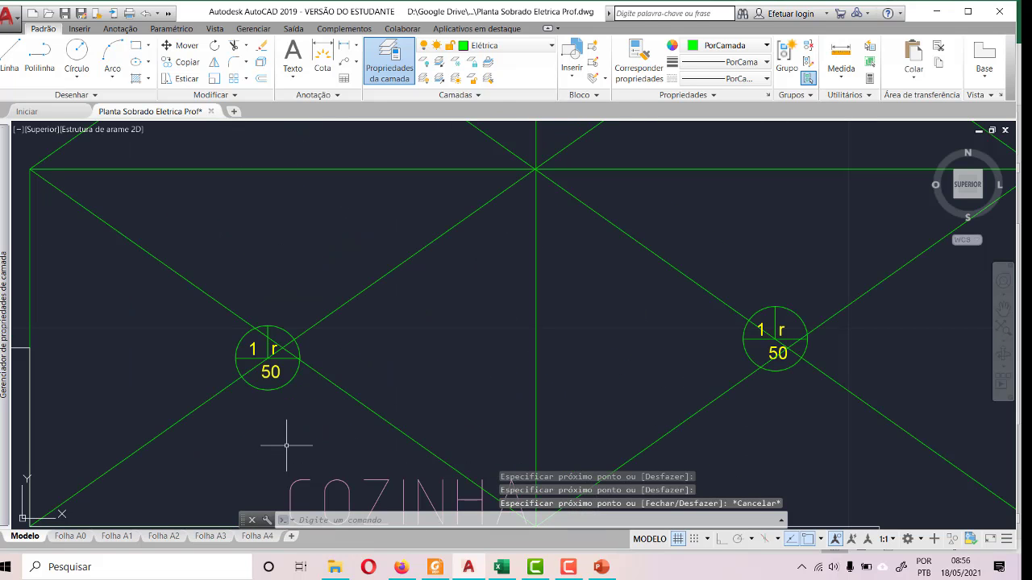
click(197, 312)
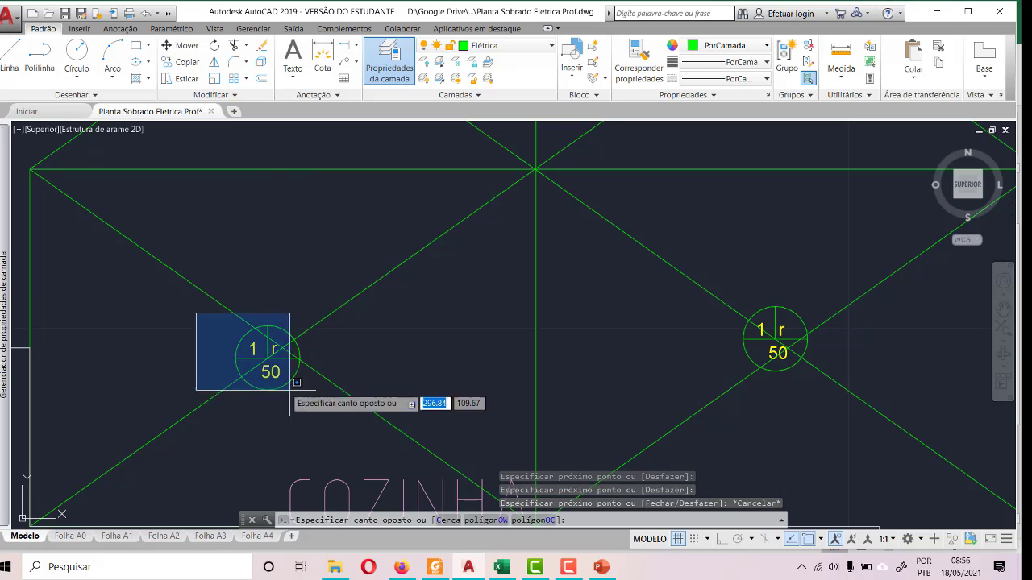
click(371, 420)
click(172, 47)
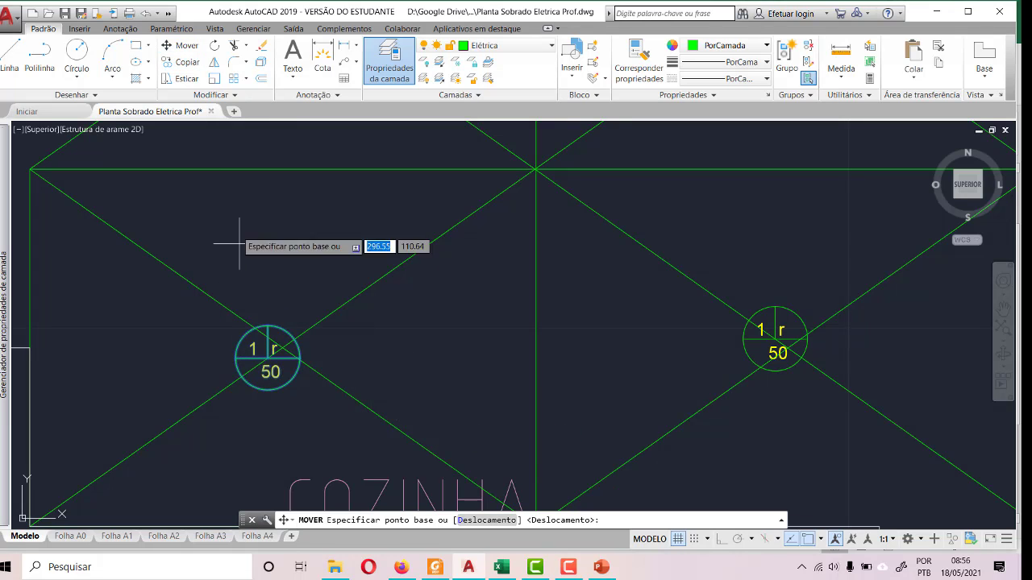
click(280, 346)
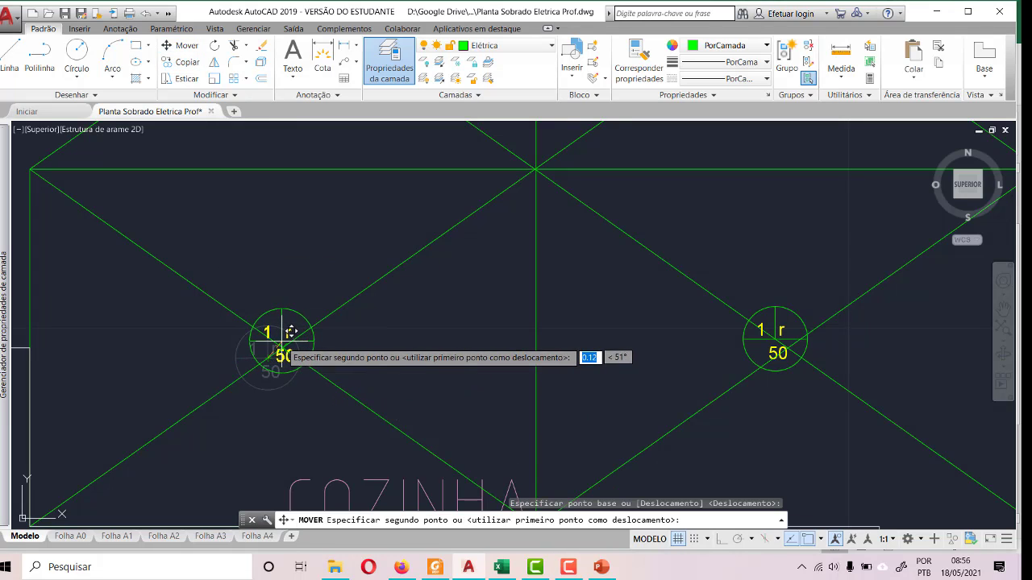
click(282, 345)
scroll(165, 347, down, 2)
- Move COZINHA's lower-right ceiling light by its centre to the crossing of that quadrant's diagonal guides
scroll(582, 389, up, 3)
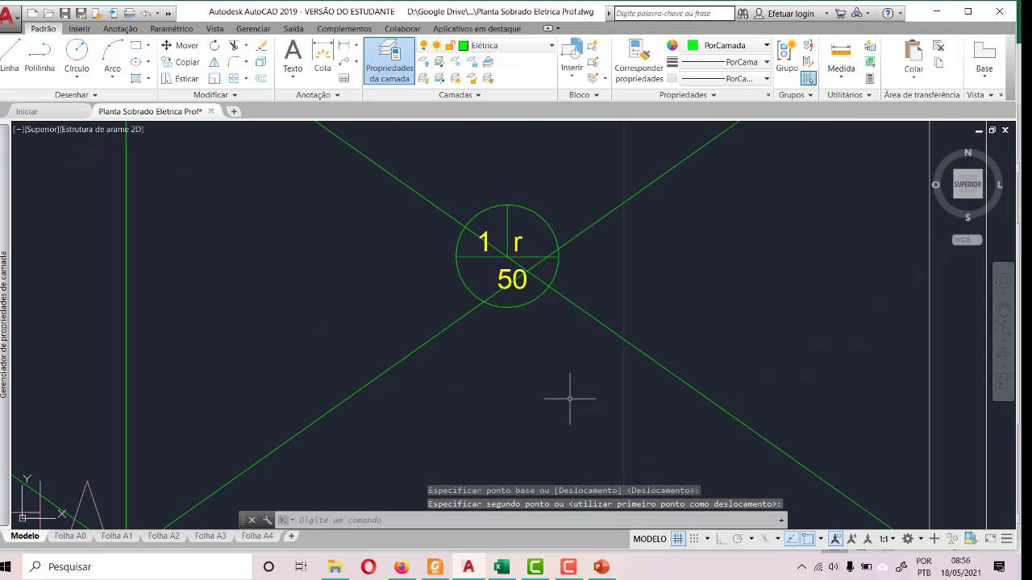
click(411, 159)
click(602, 350)
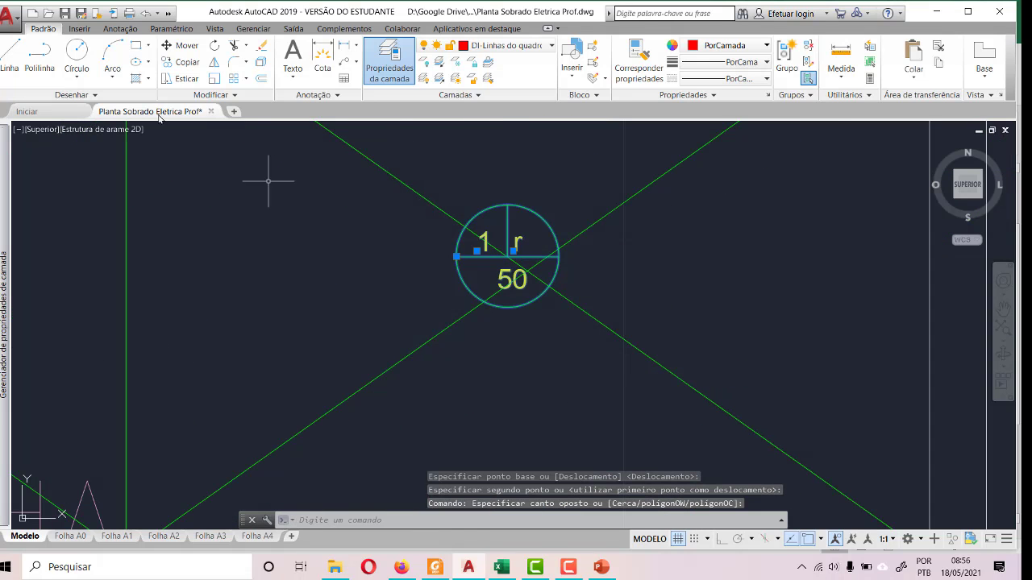
click(173, 46)
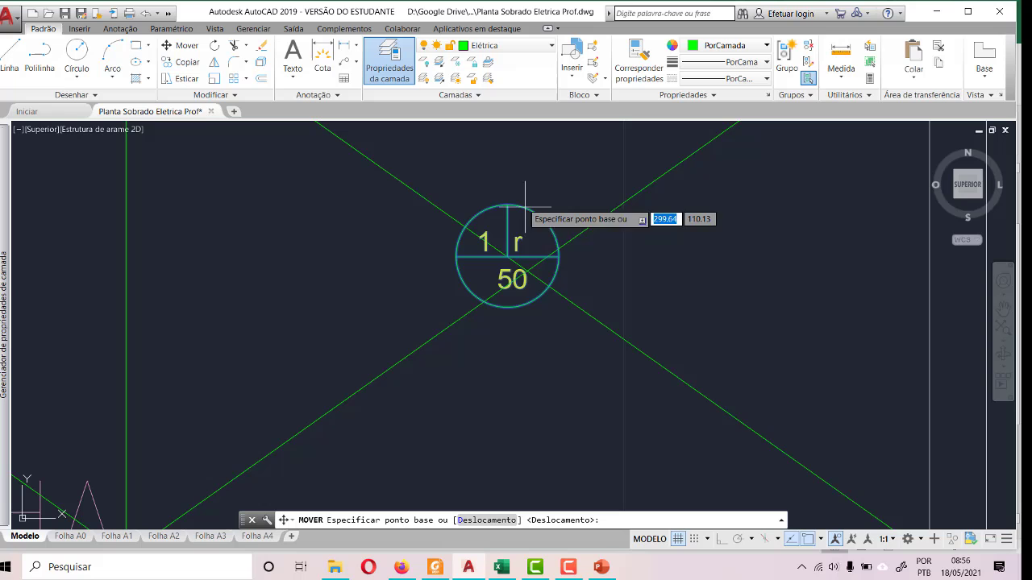
click(516, 247)
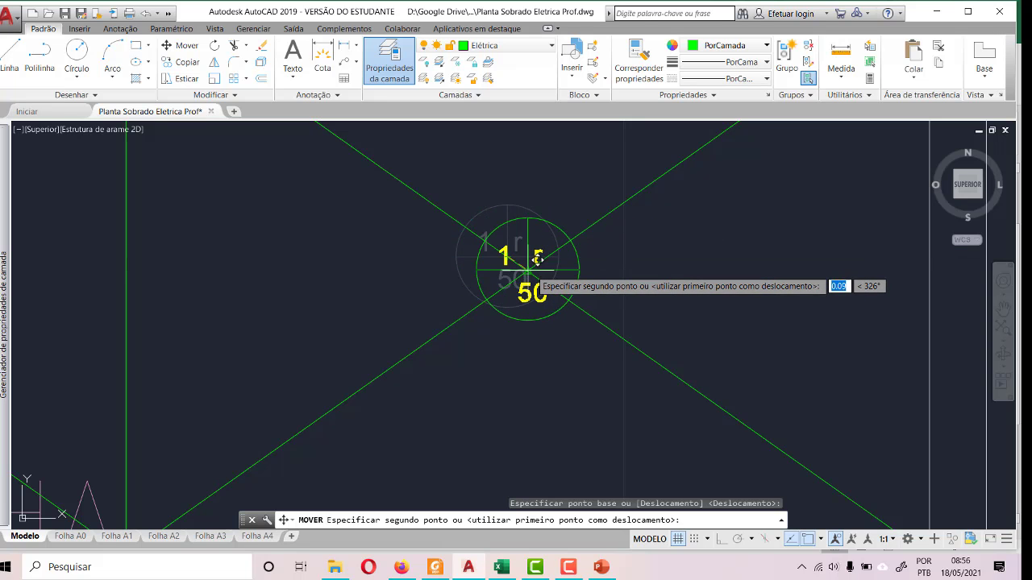
click(538, 259)
scroll(519, 374, down, 5)
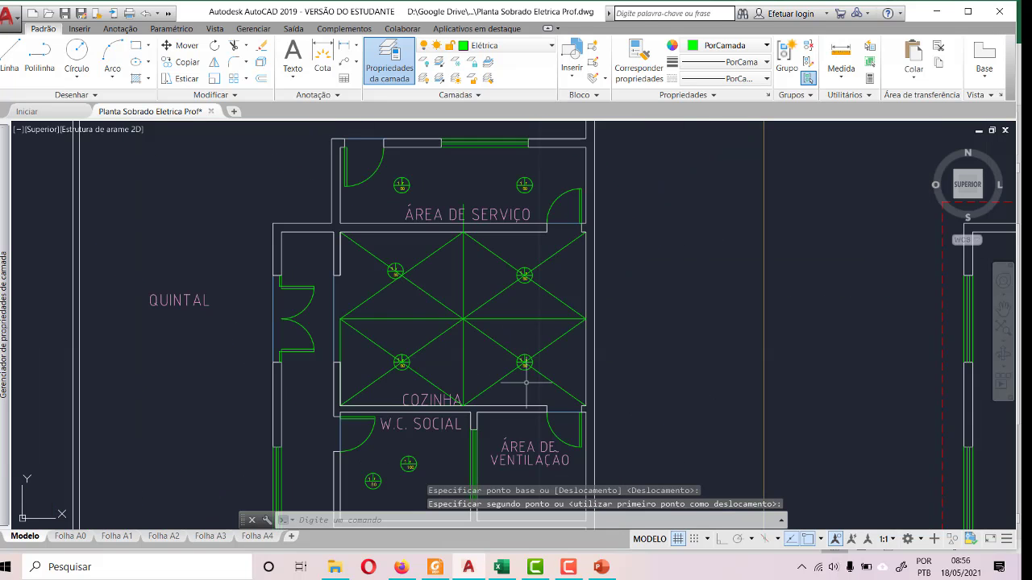
- Move COZINHA's upper-left ceiling light by its centre to the crossing of that quadrant's diagonal guides
scroll(373, 251, up, 5)
click(379, 266)
click(500, 379)
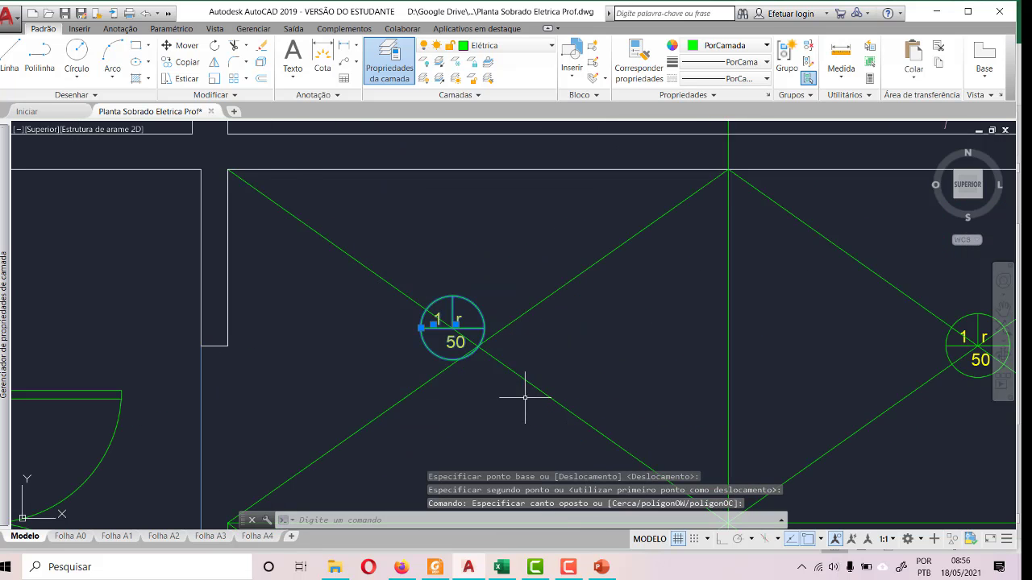
click(182, 45)
scroll(471, 335, up, 3)
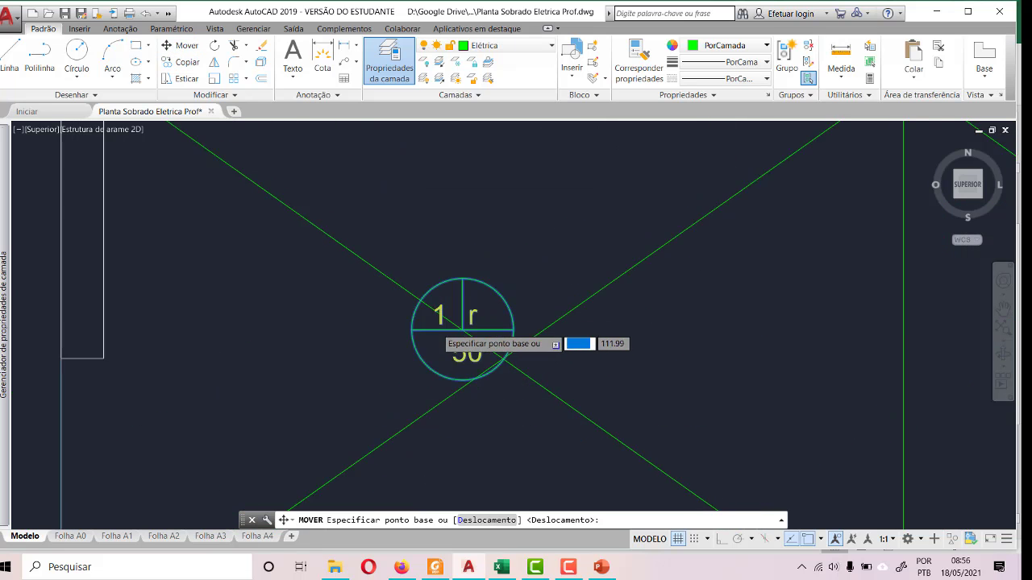
click(477, 330)
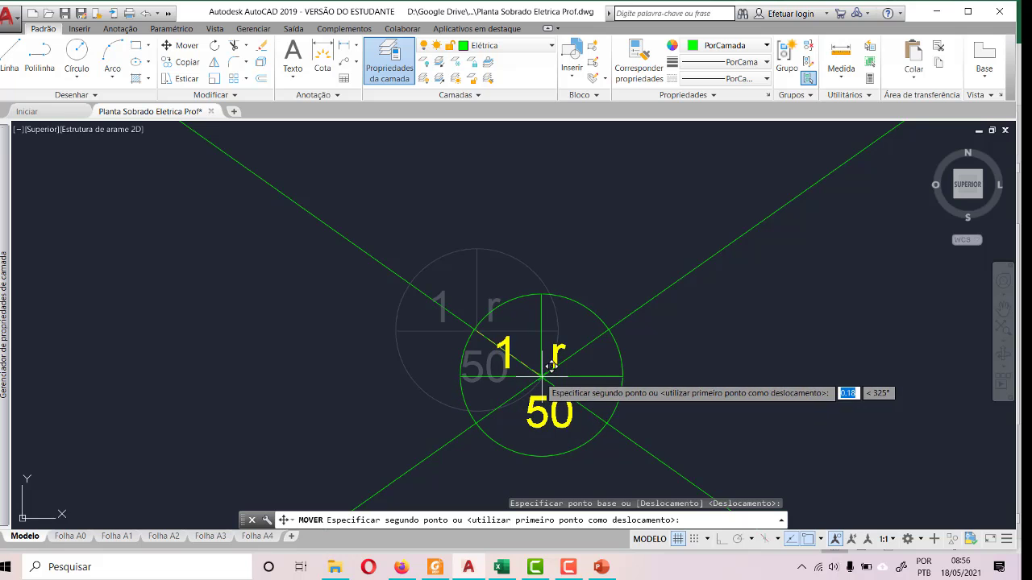
click(538, 389)
scroll(350, 333, down, 3)
scroll(355, 332, down, 4)
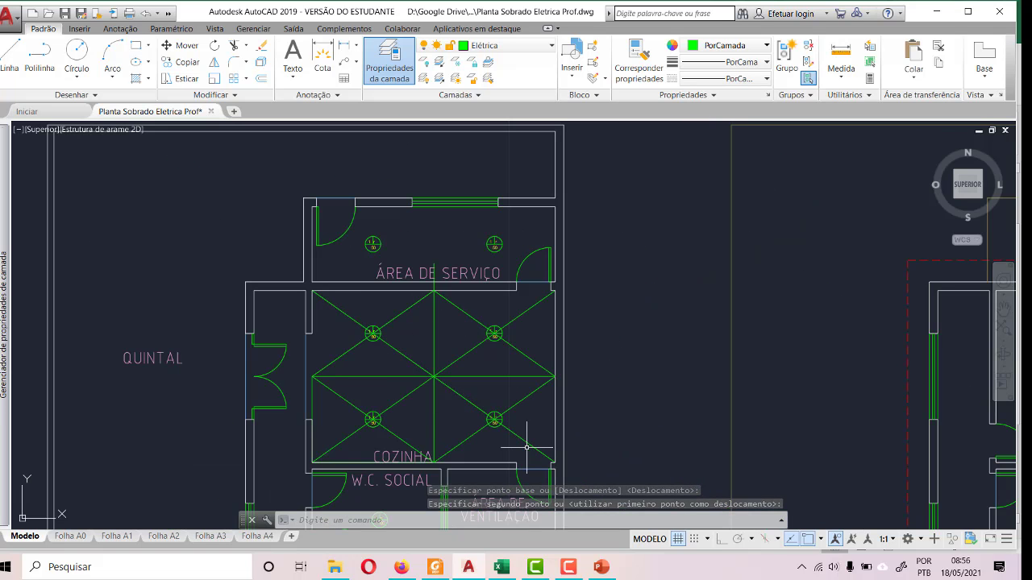
- Look up Cozinha's lighting power in the Excel load table, then calculate 340/4 with AutoCAD's quick calculator
click(503, 567)
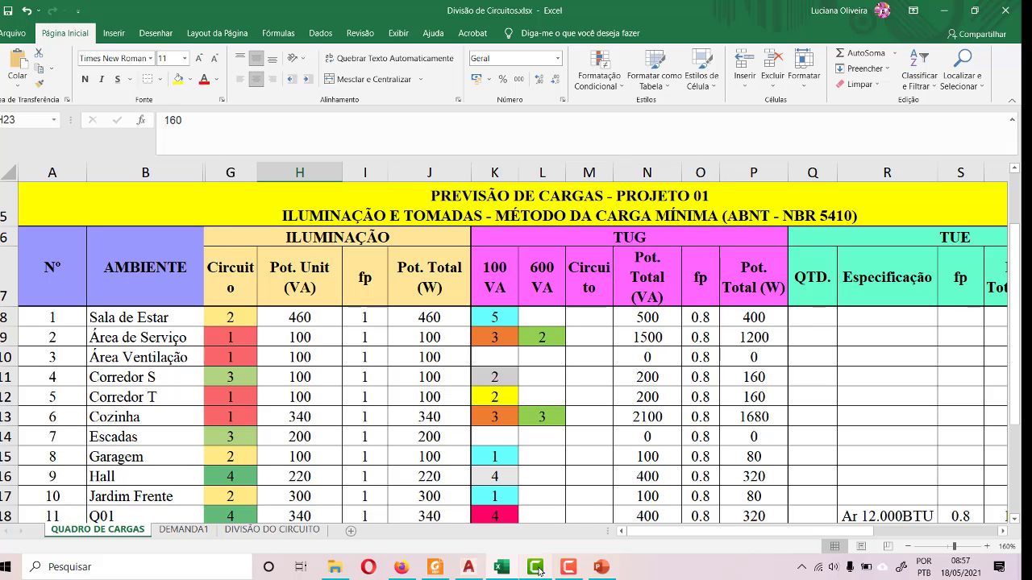
mouse_move(539, 571)
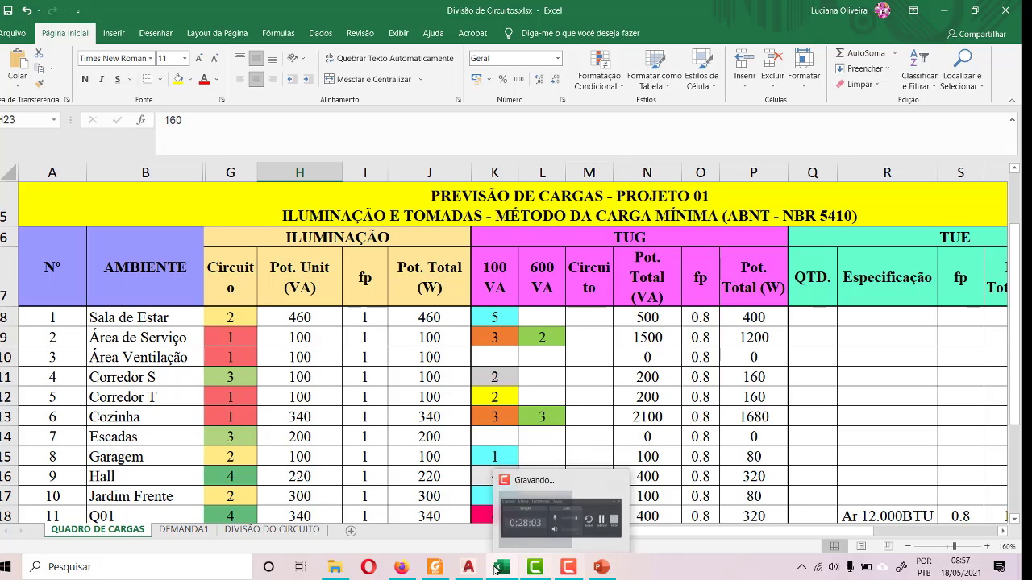
click(467, 567)
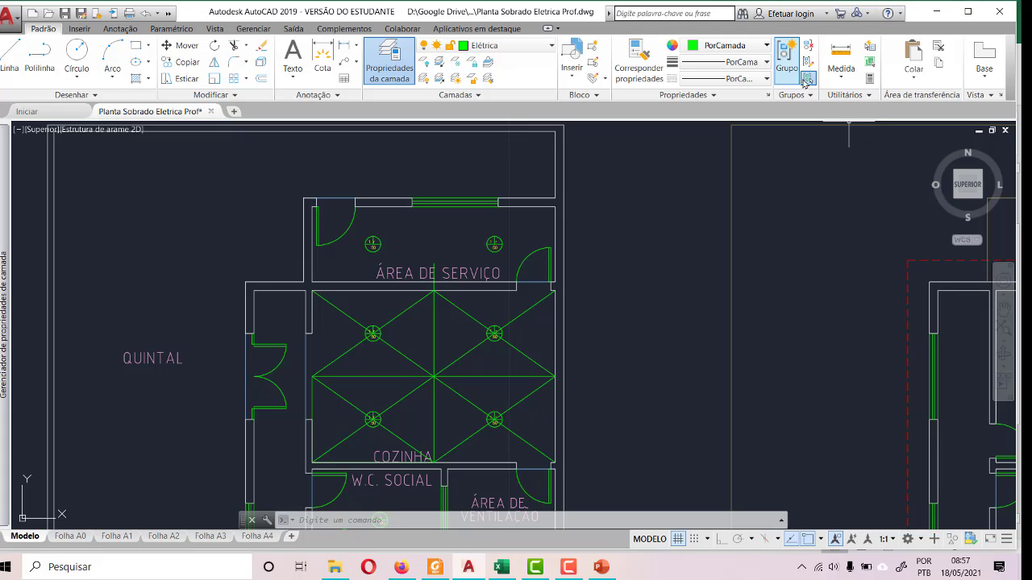
click(868, 79)
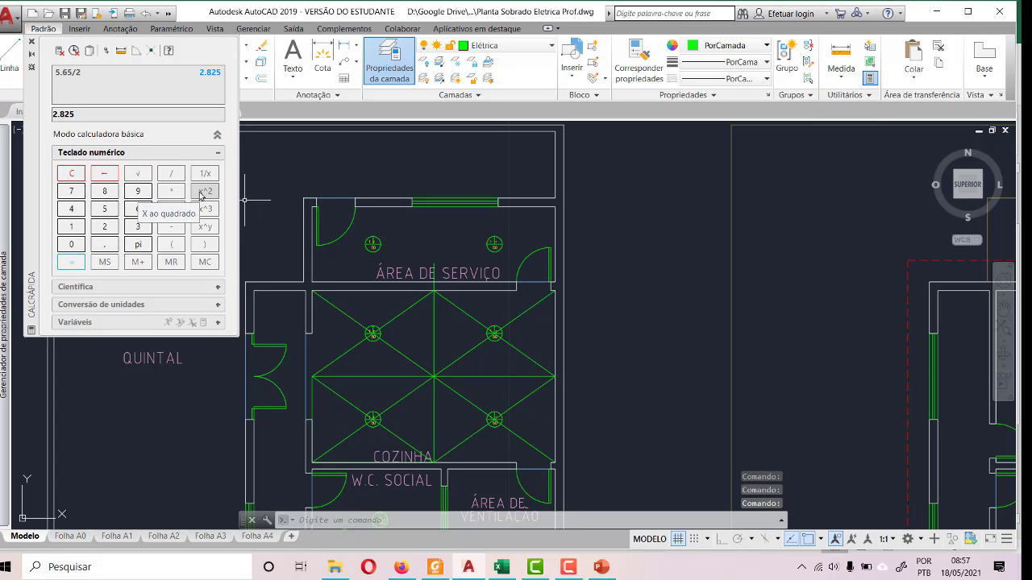
text(3)
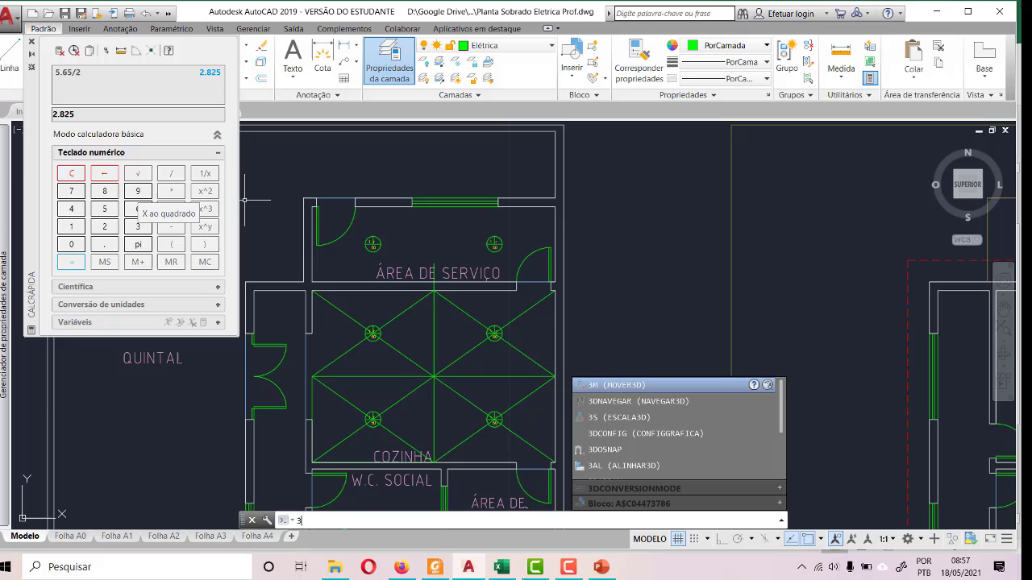
click(64, 175)
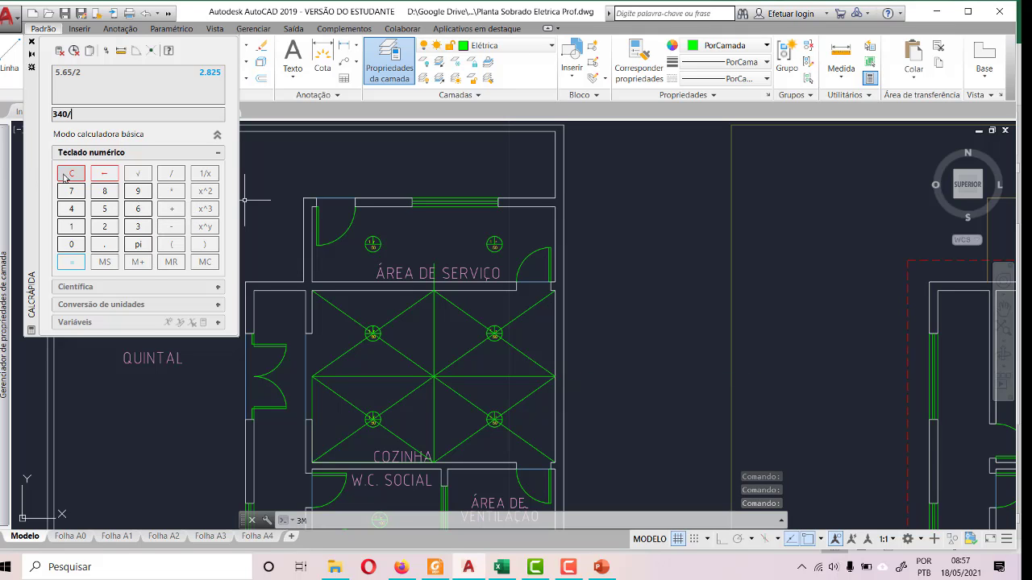
key(Return)
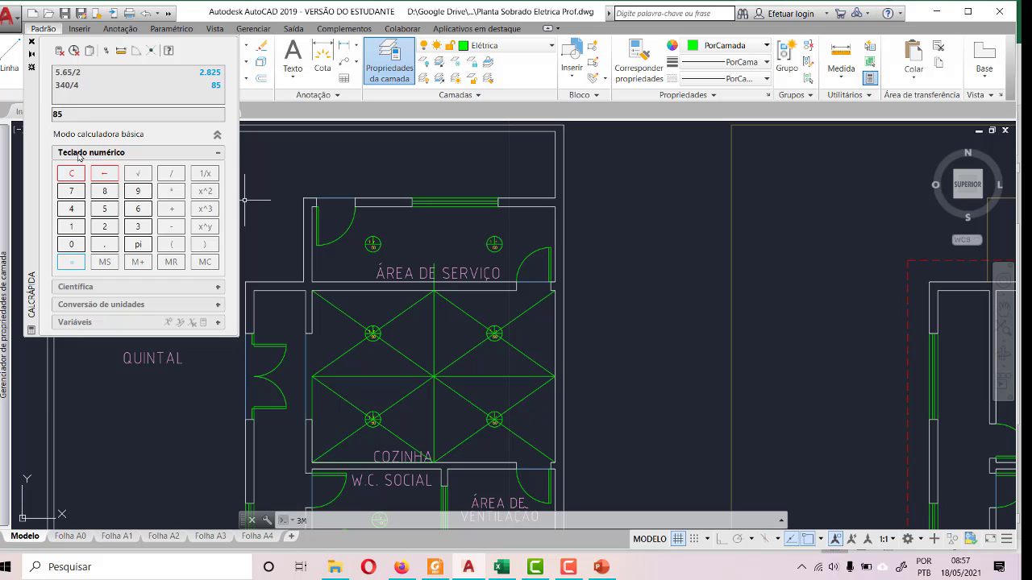
click(32, 42)
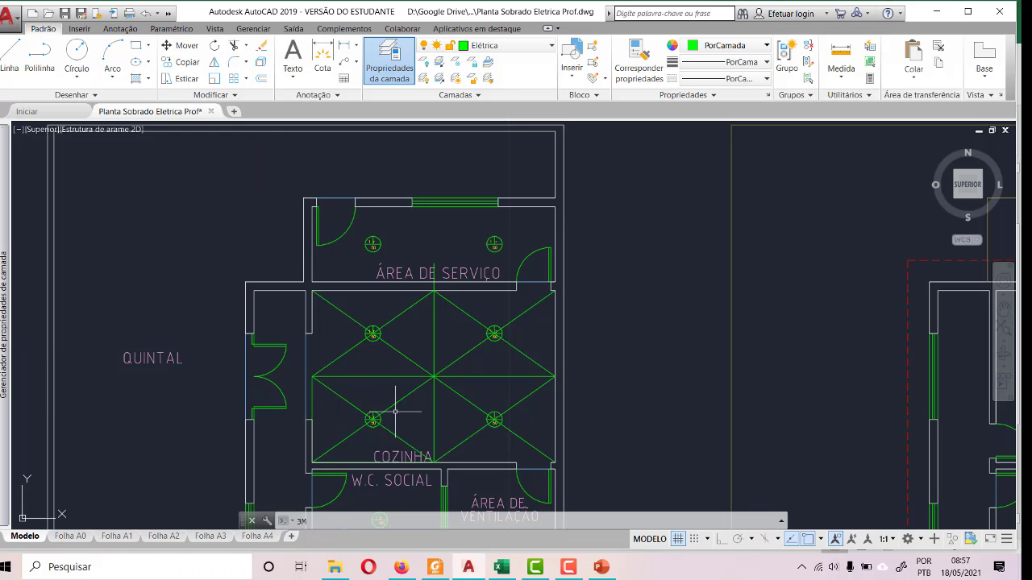
- Set the POTENCIA (W) attribute of COZINHA's upper-left and upper-right ceiling lights to 80
scroll(366, 367, up, 6)
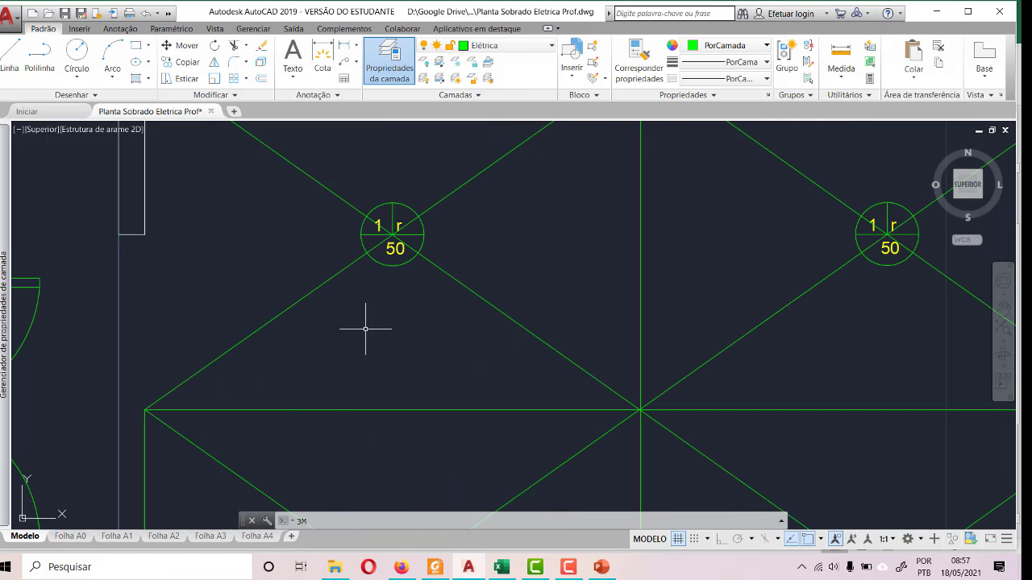
double_click(396, 251)
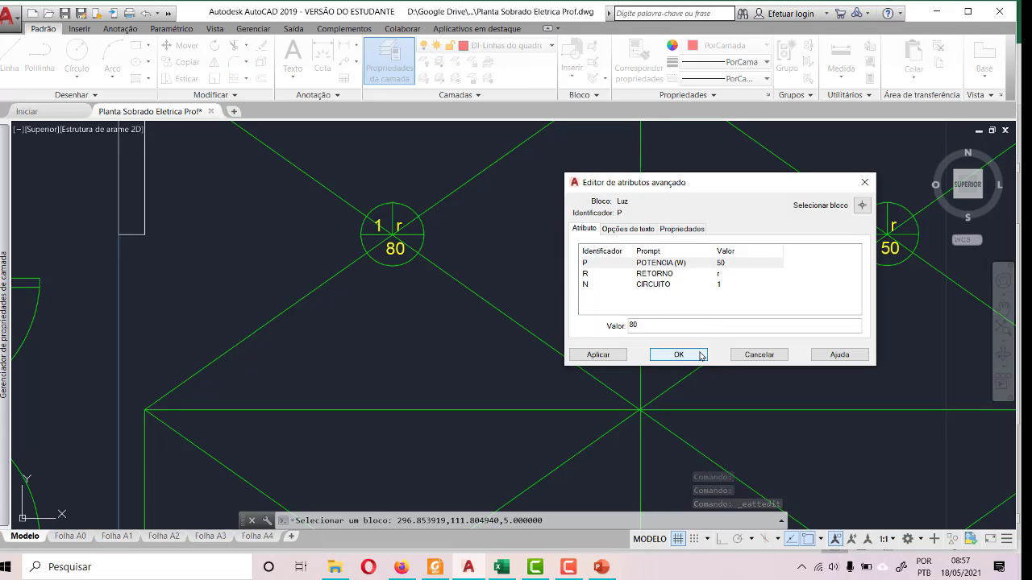
click(679, 355)
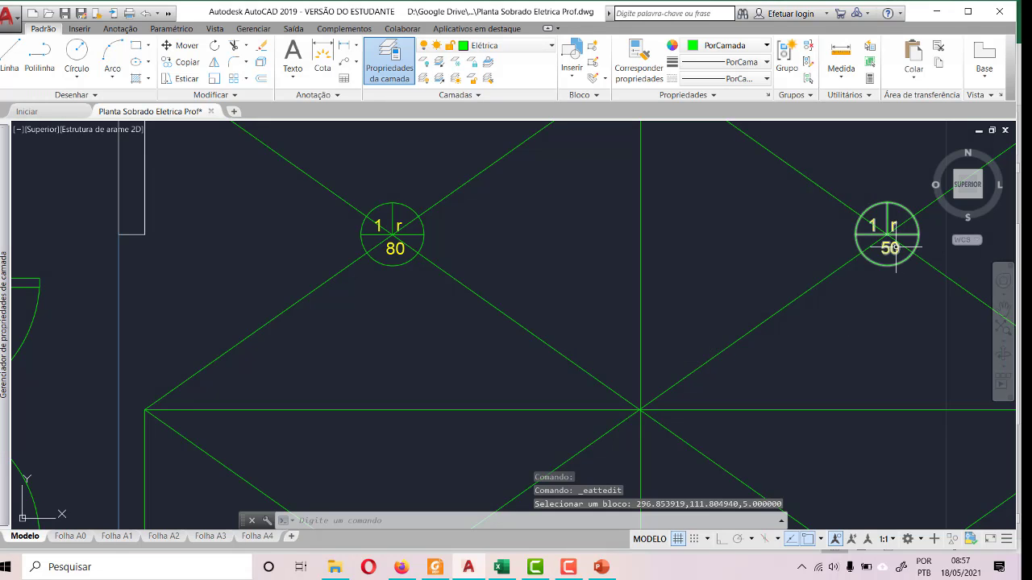
click(895, 248)
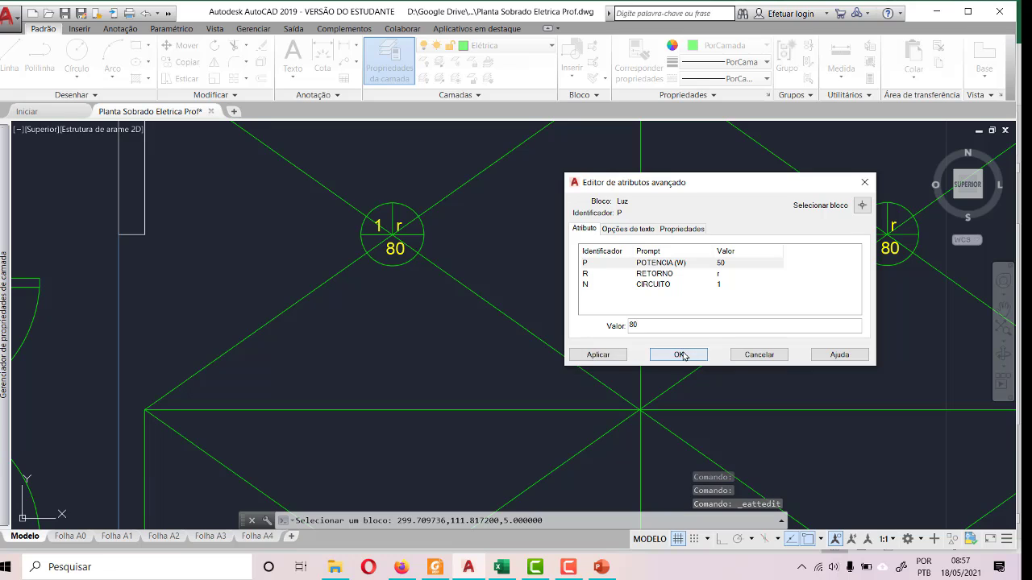
click(681, 354)
- Set the POTENCIA (W) attribute of COZINHA's lower-left ceiling light to 80
scroll(661, 320, down, 3)
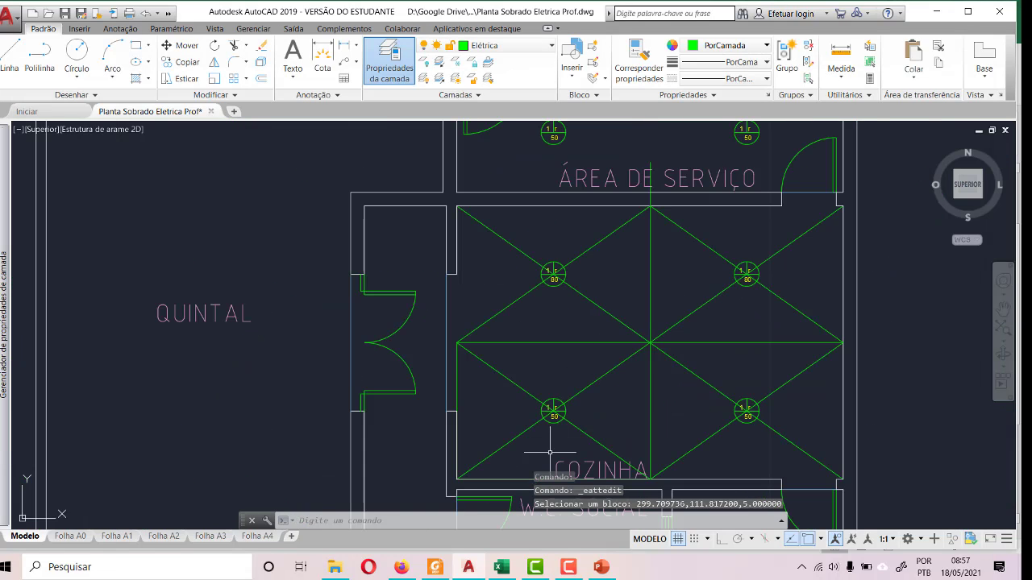
scroll(546, 451, up, 3)
double_click(562, 364)
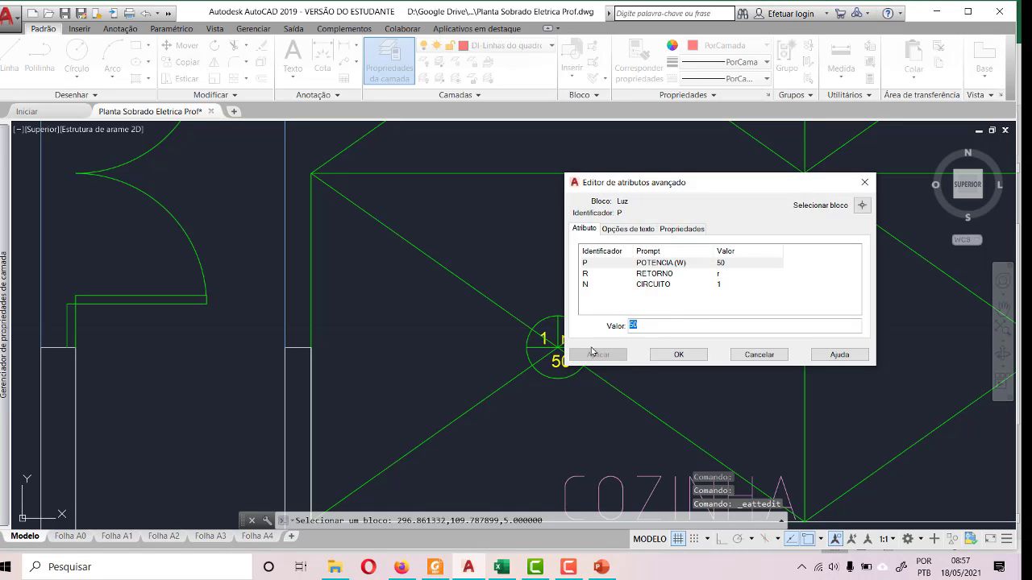
click(678, 354)
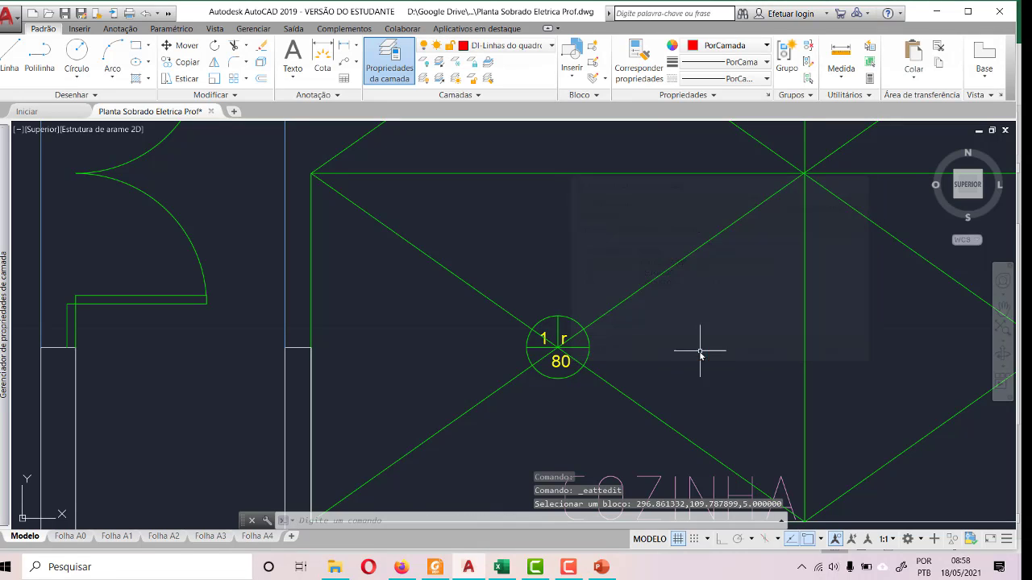
- Set the POTENCIA (W) attribute of COZINHA's lower-right ceiling light to 80
scroll(514, 319, down, 3)
scroll(652, 269, up, 3)
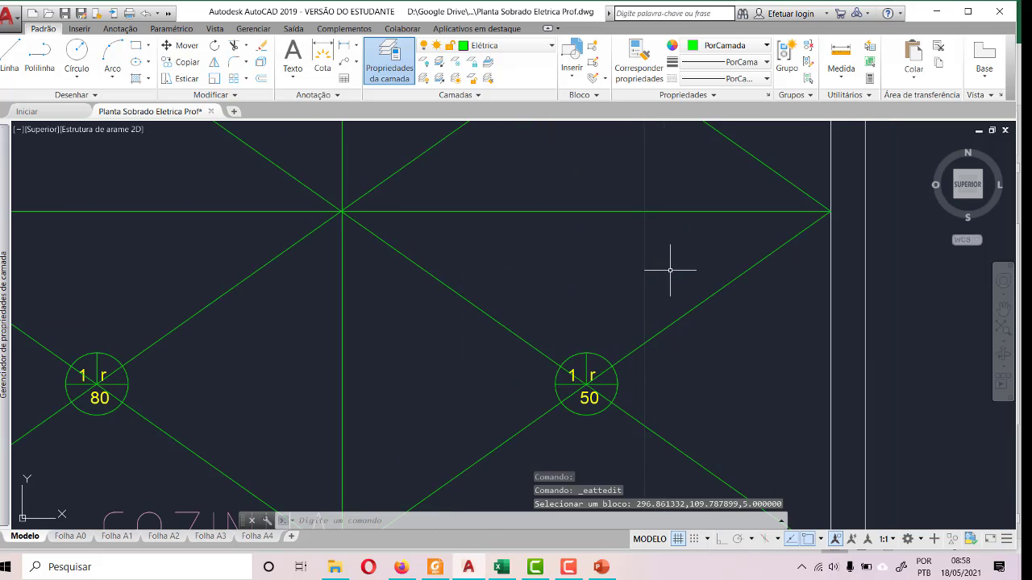
scroll(574, 436, up, 4)
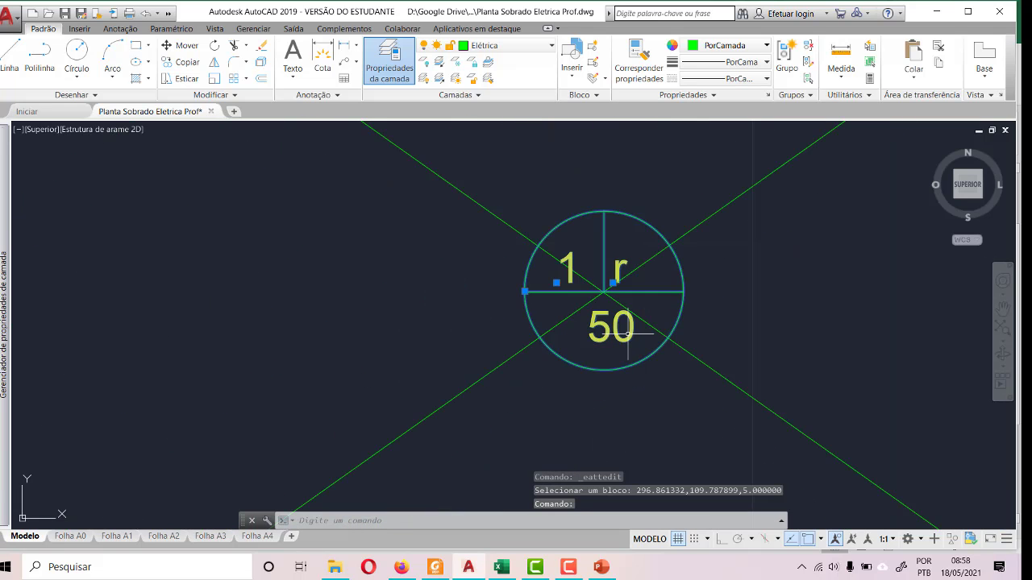
double_click(653, 303)
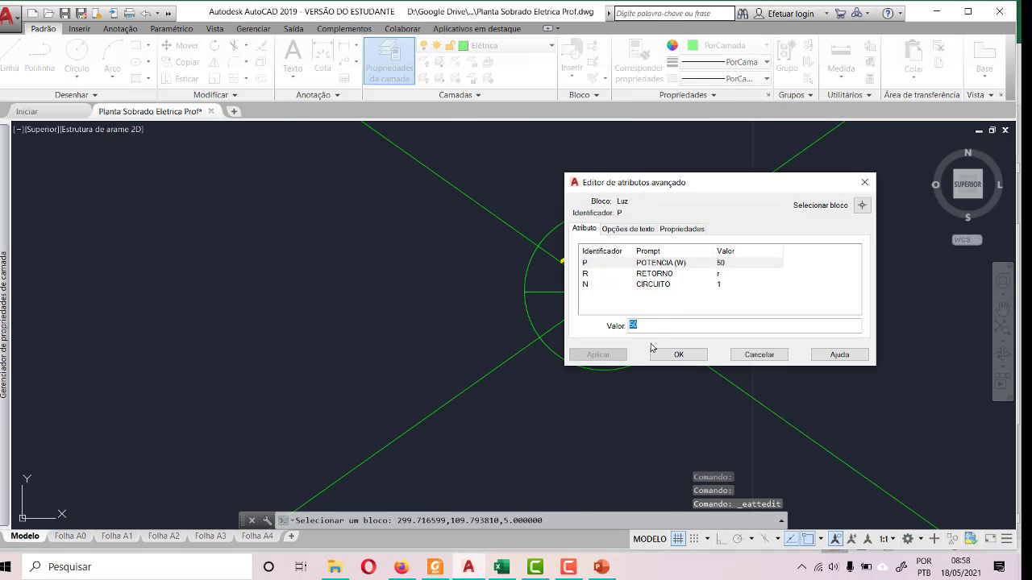
text(80)
click(673, 355)
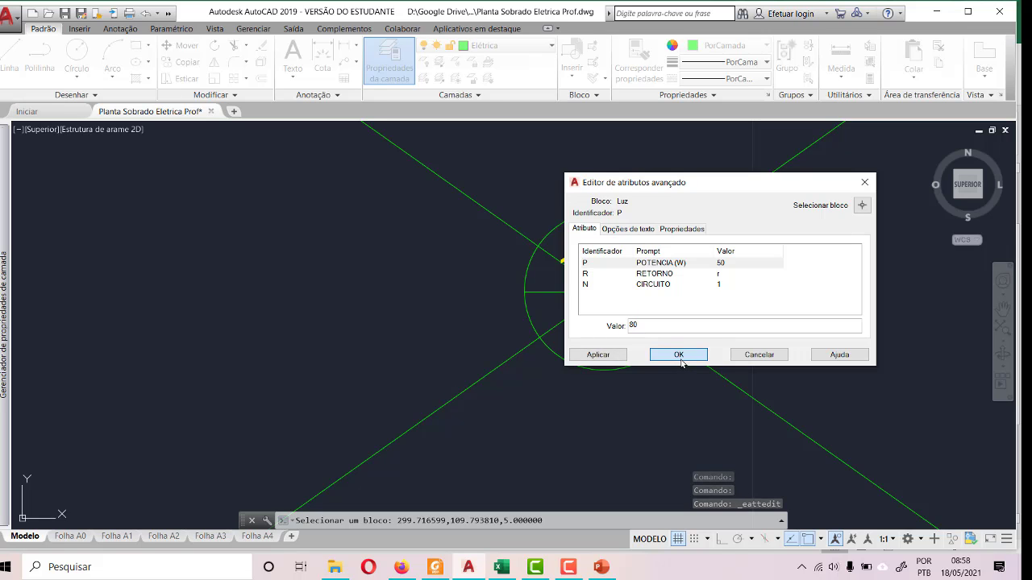
scroll(722, 282, down, 4)
scroll(597, 345, down, 2)
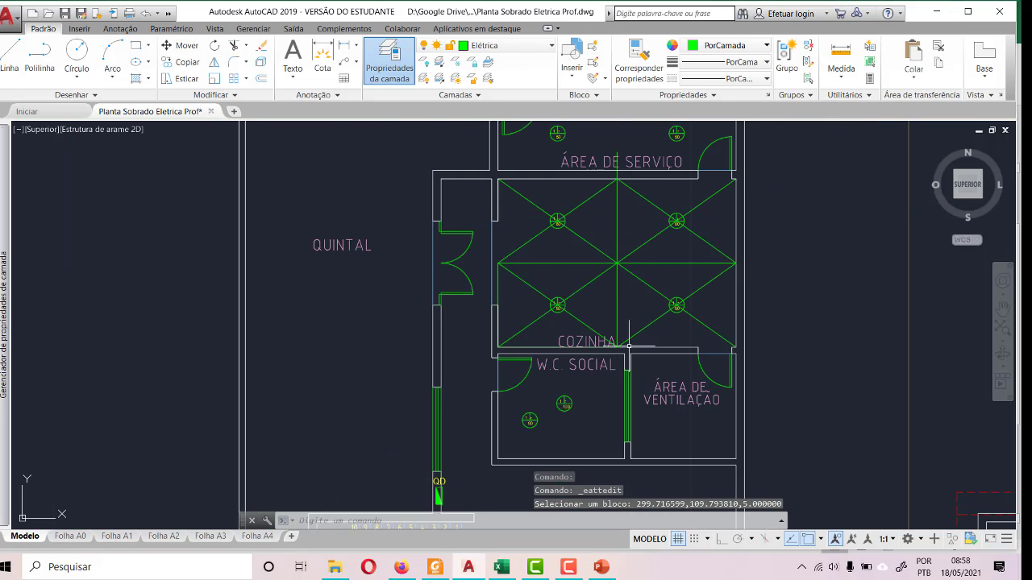
scroll(502, 401, down, 1)
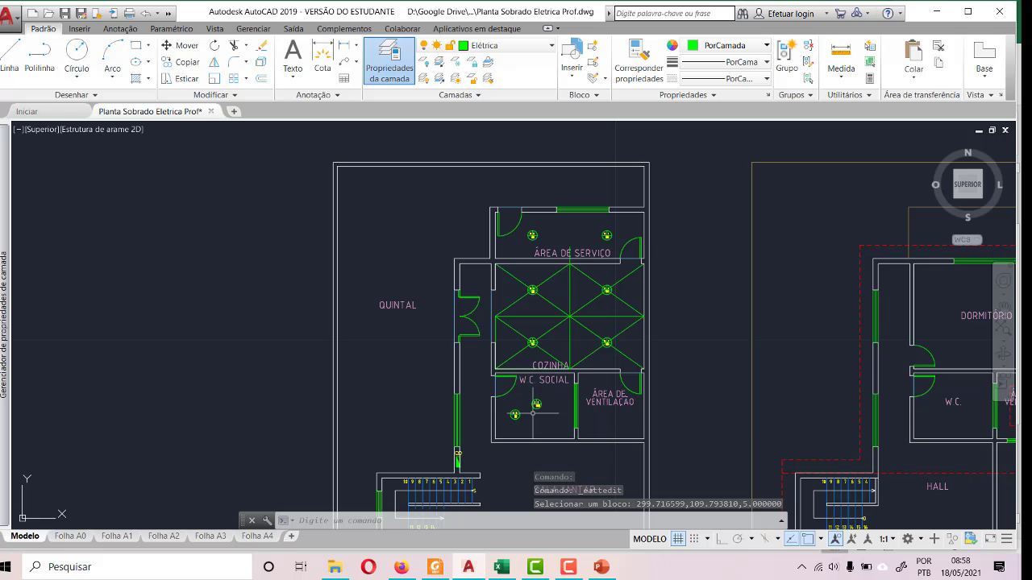
scroll(604, 328, up, 5)
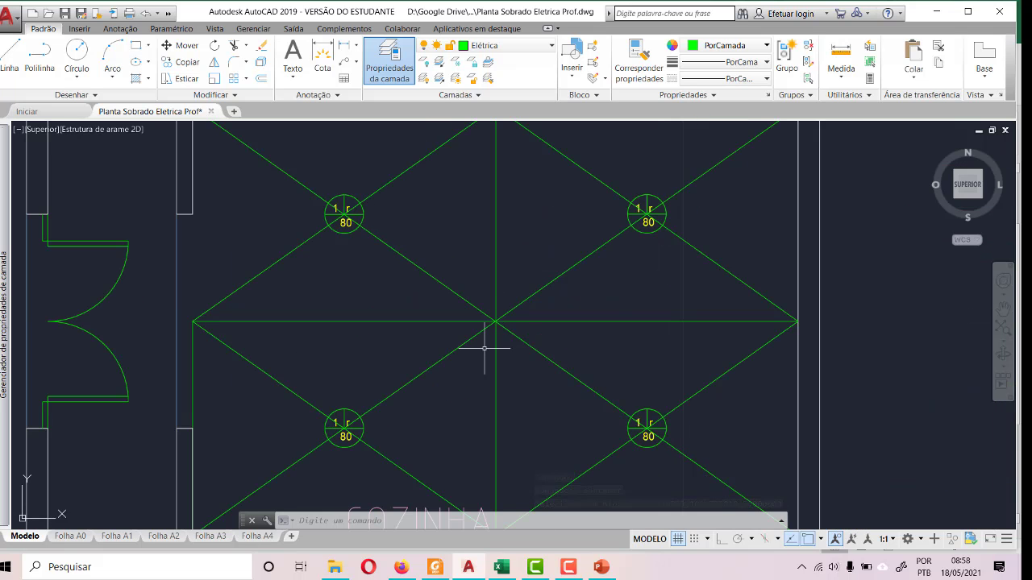
- Erase all the horizontal, vertical and diagonal construction guides in COZINHA, keeping its four ceiling lights
click(564, 391)
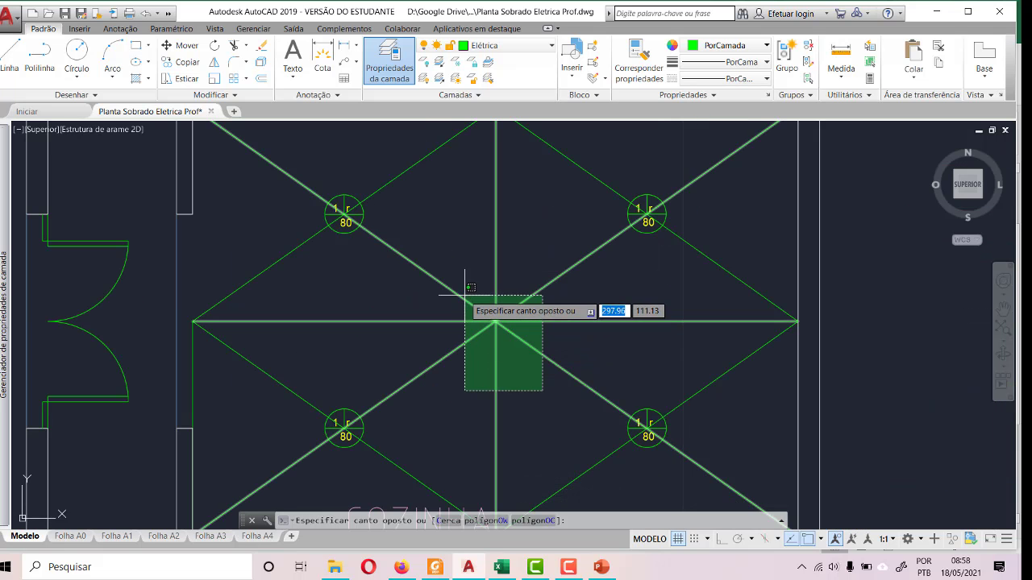
click(464, 290)
key(Delete)
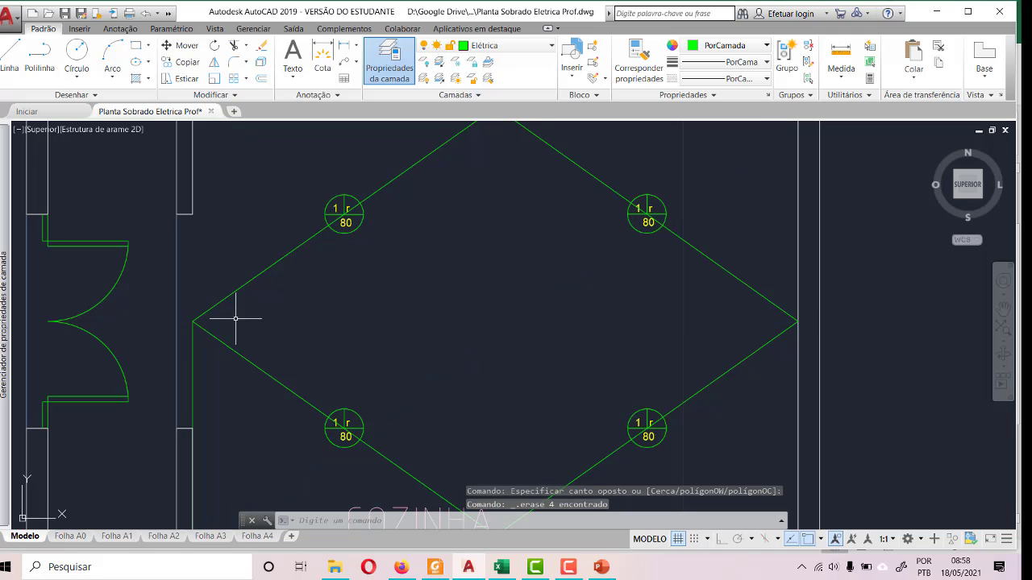
click(232, 389)
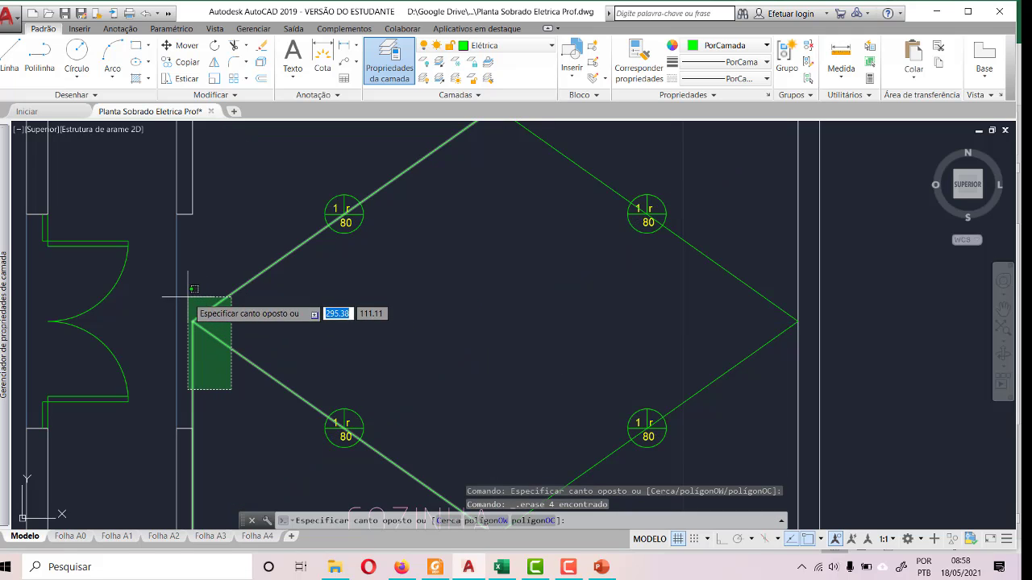
click(187, 297)
key(Delete)
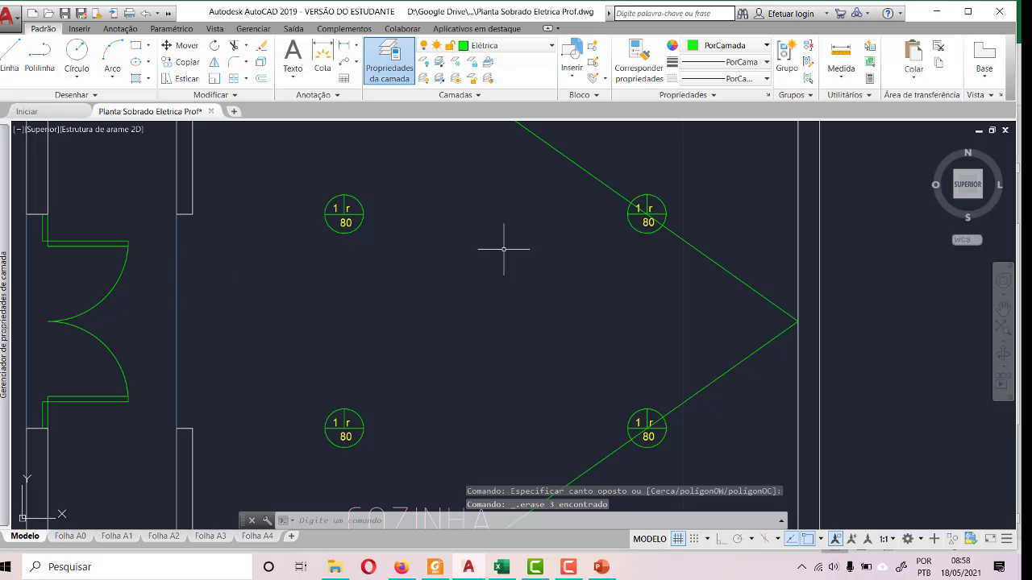
click(741, 373)
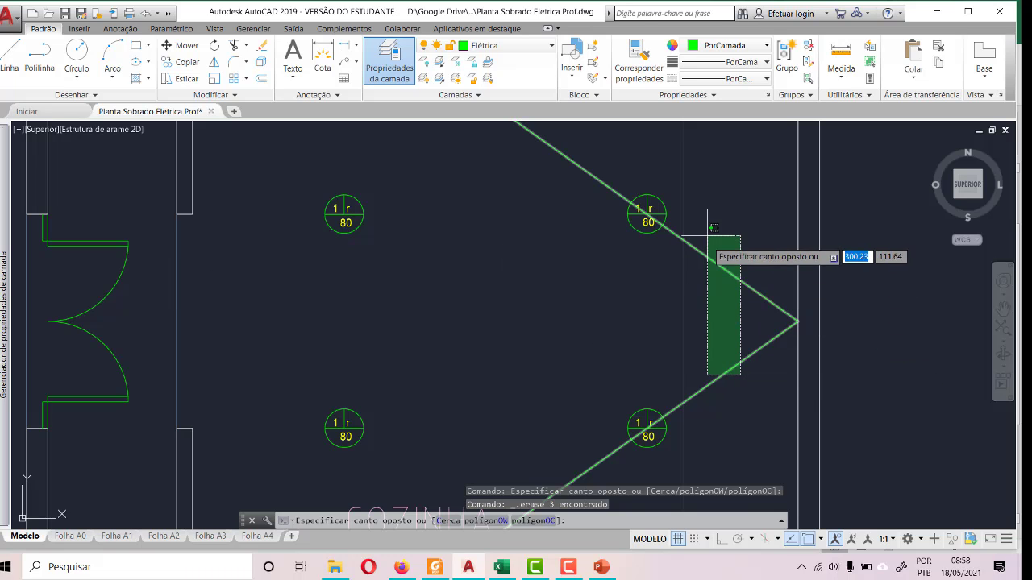
click(707, 231)
key(Delete)
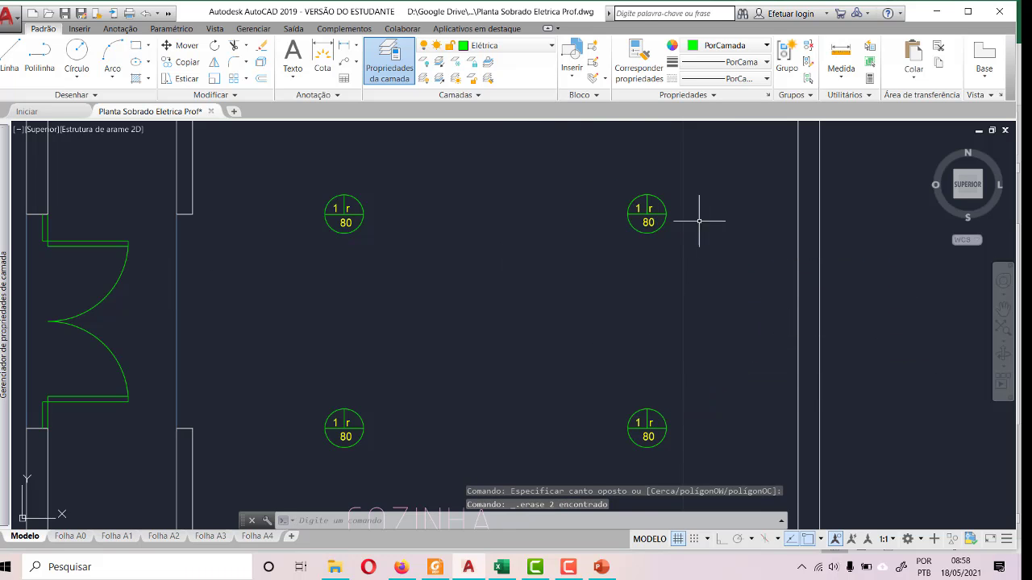
- Turn off group selection and move both lines of the ÁREA DE VENTILAÇÃO label down near the room's lower wall
scroll(699, 220, down, 4)
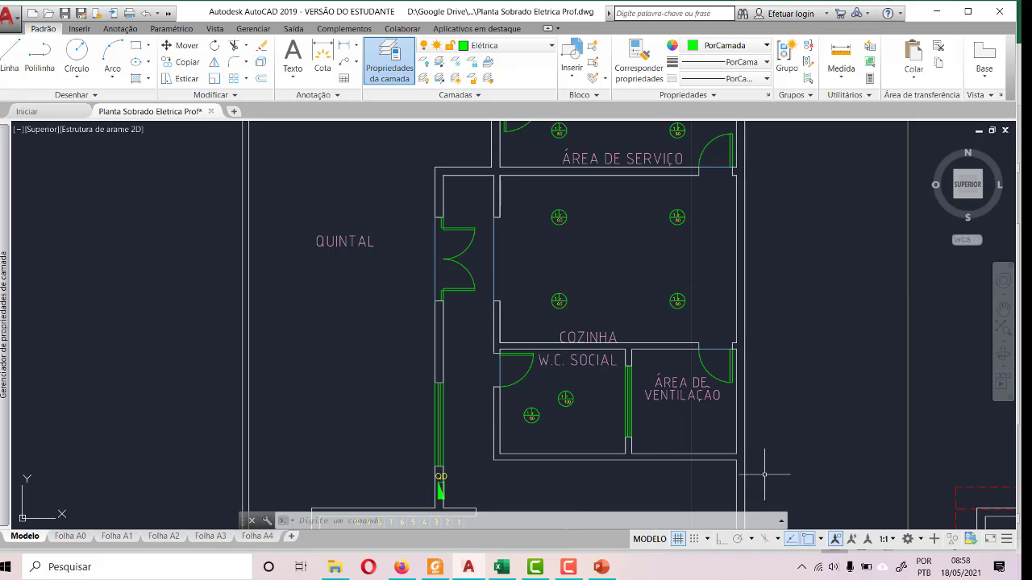
scroll(762, 475, up, 4)
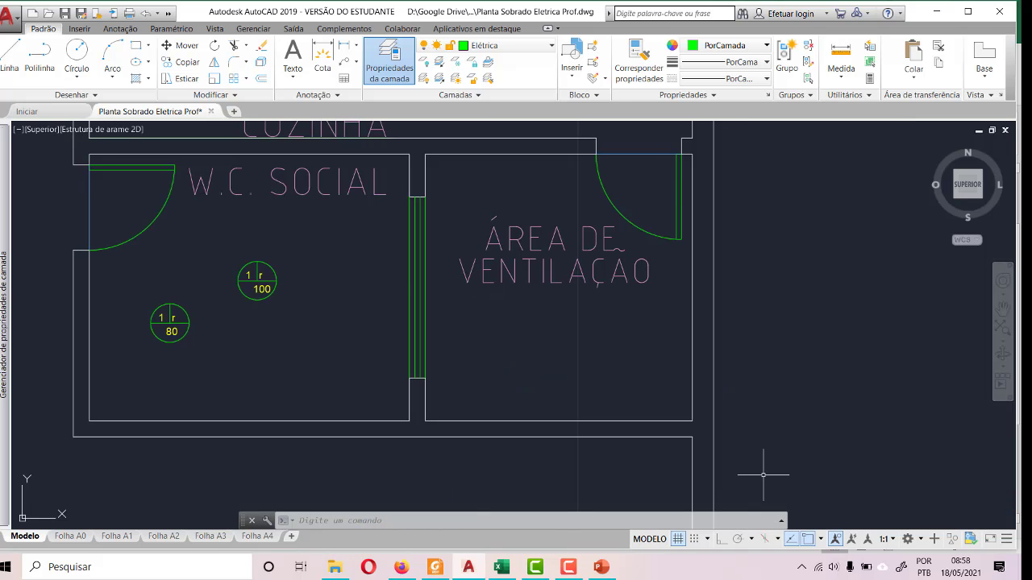
click(528, 260)
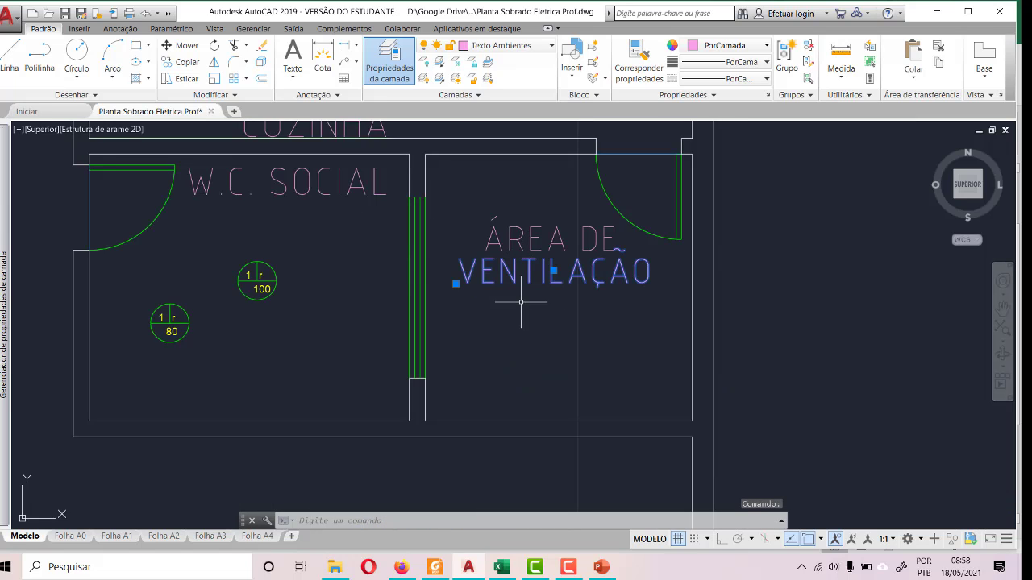
click(538, 235)
click(533, 241)
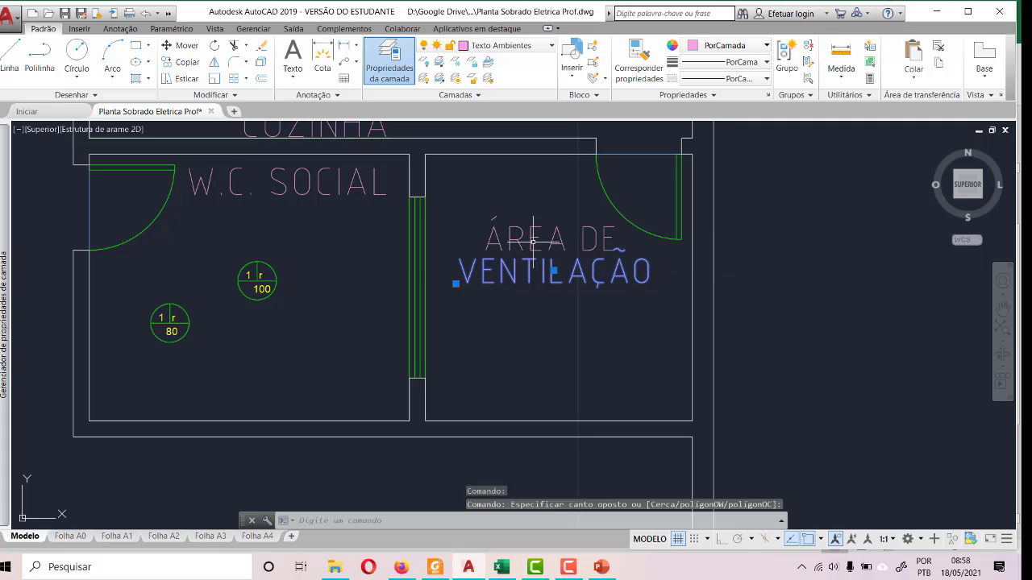
click(513, 242)
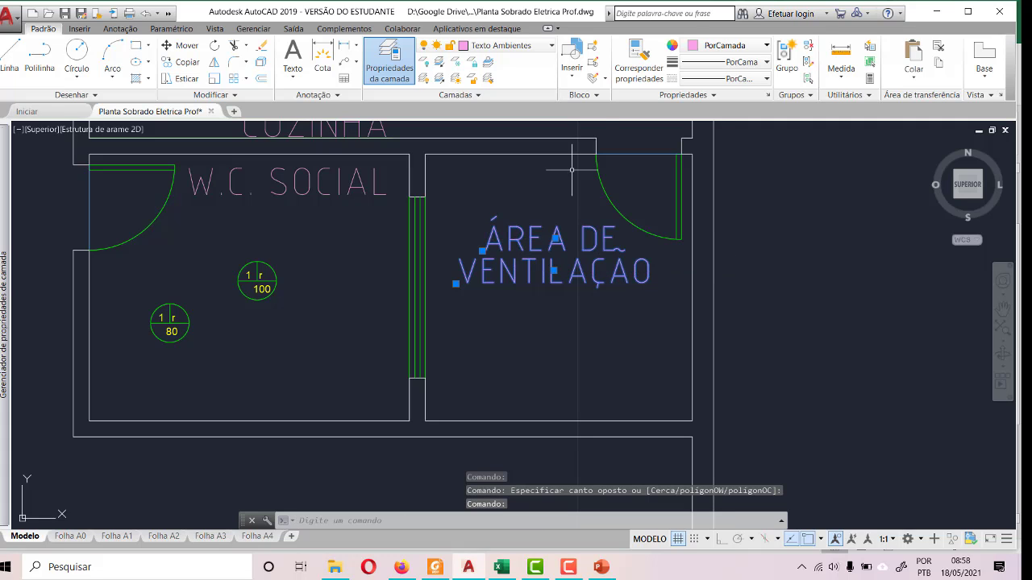
click(808, 78)
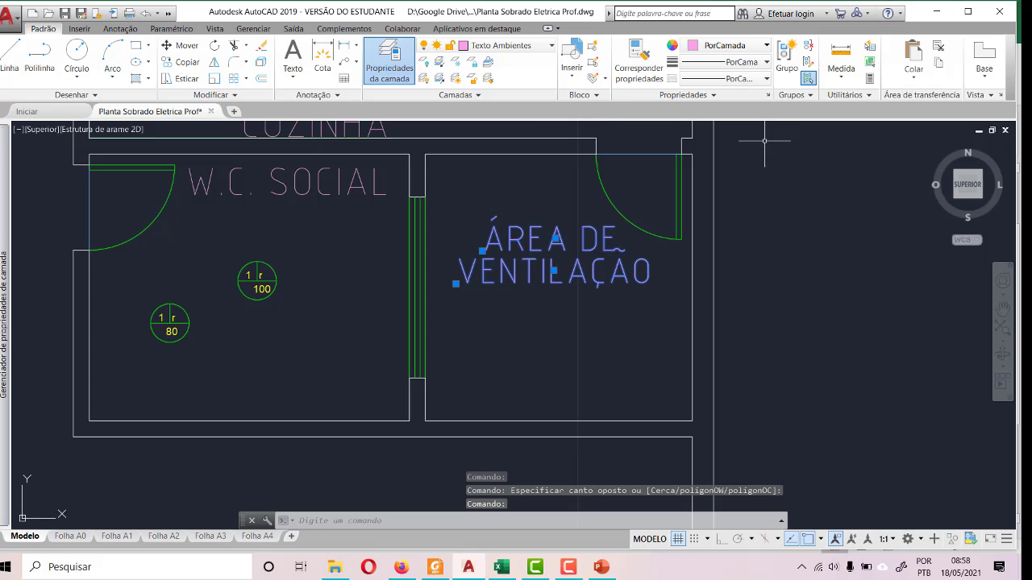
click(171, 45)
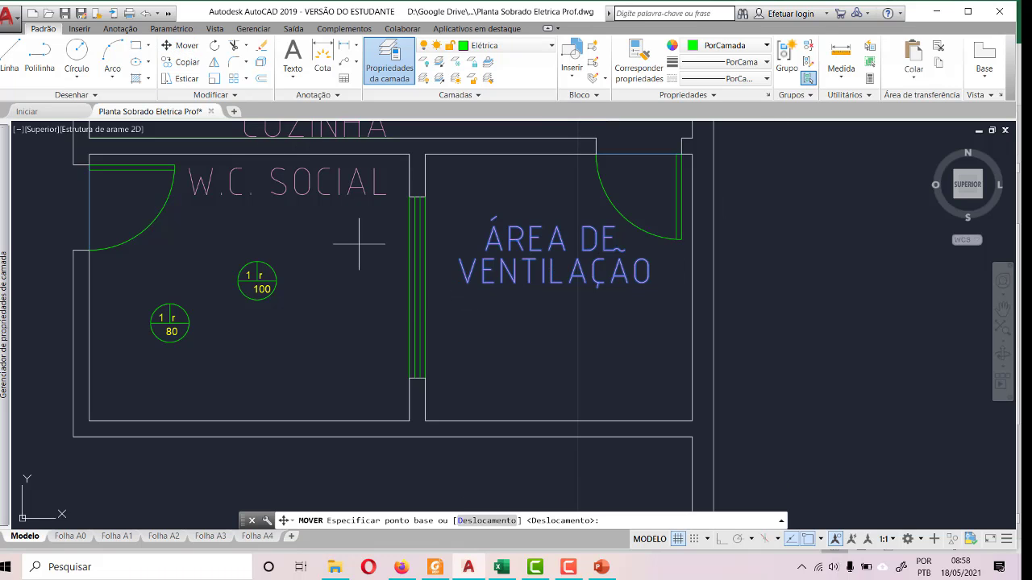
click(484, 281)
click(500, 389)
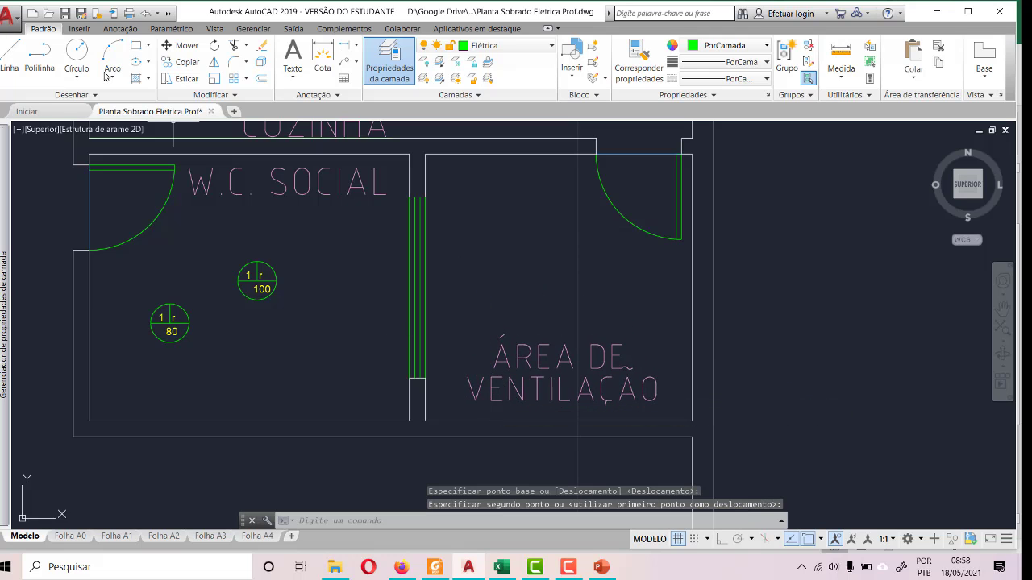
- Draw a diagonal guide from the upper-left to the lower-right corner of ÁREA DE VENTILAÇÃO and erase it
click(17, 50)
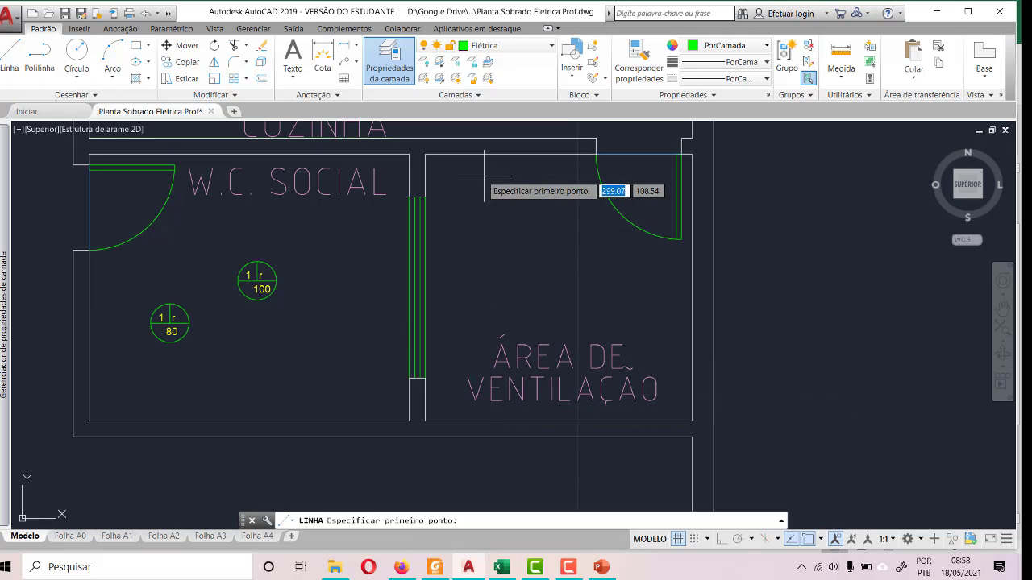
click(424, 154)
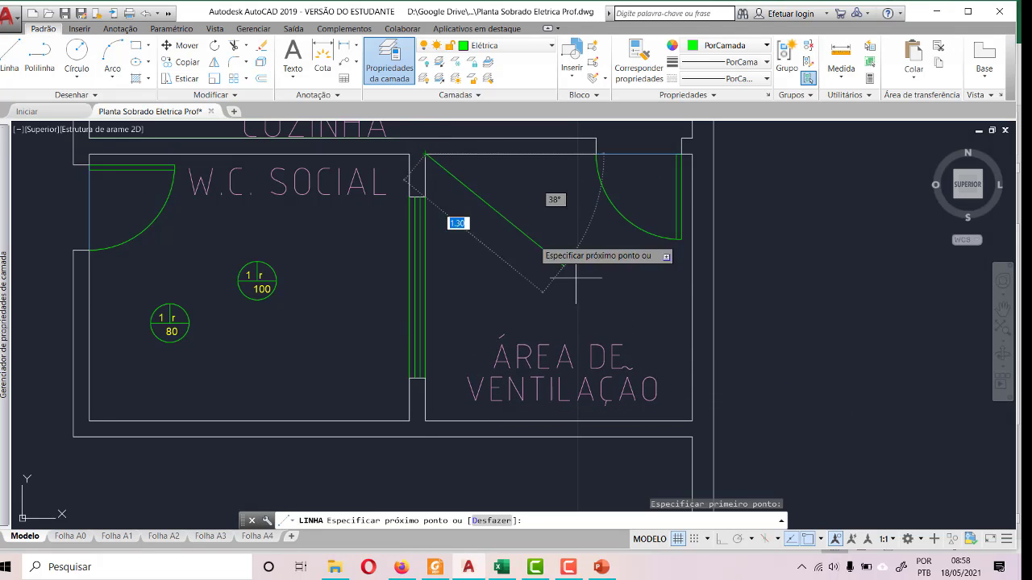
click(691, 420)
key(Escape)
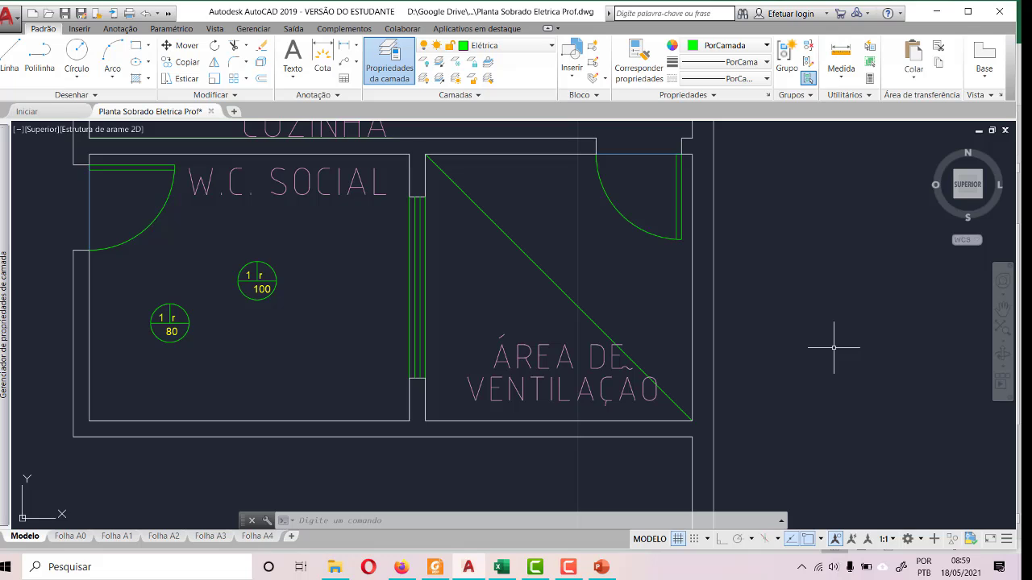
click(573, 295)
key(Delete)
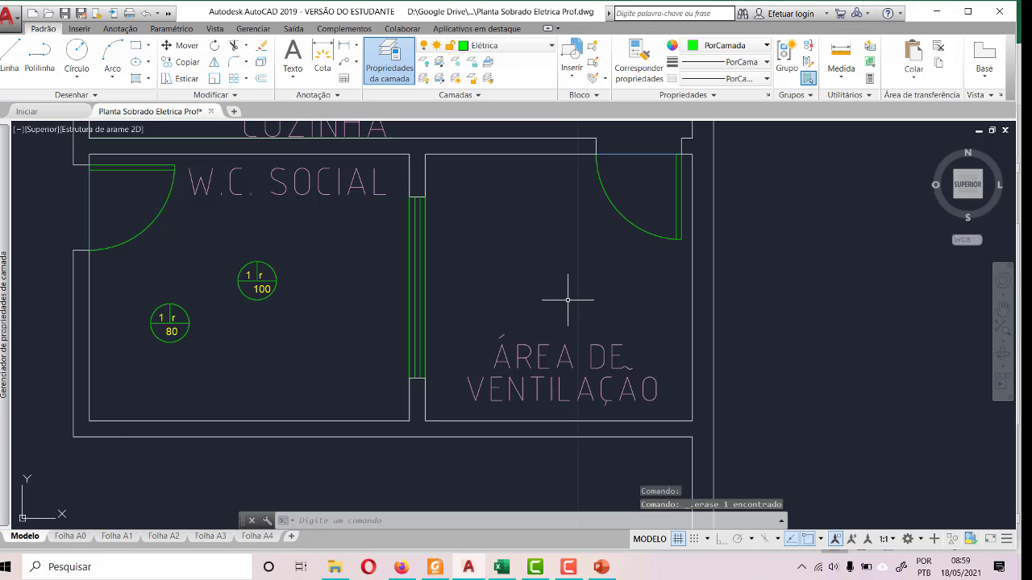
- Copy the Arandela (wall light) symbol with its texts from the legend into the upper part of ÁREA DE VENTILAÇÃO
scroll(568, 299, down, 10)
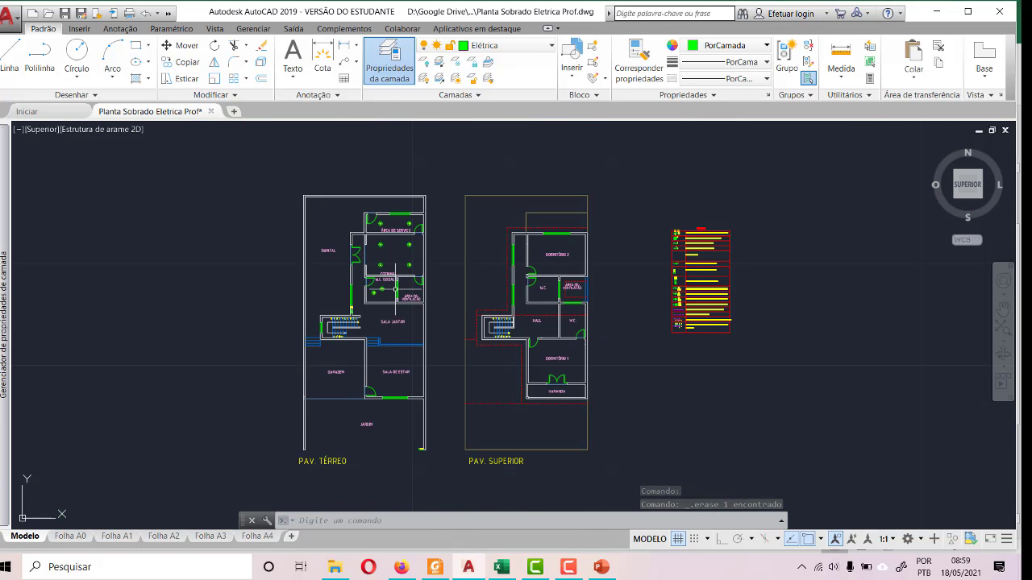
scroll(686, 266, up, 10)
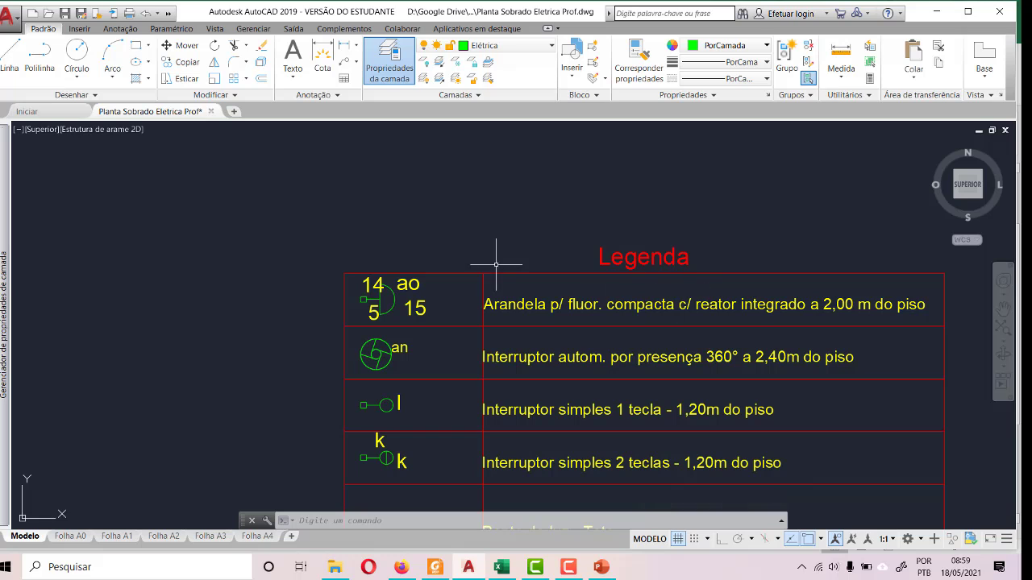
click(349, 236)
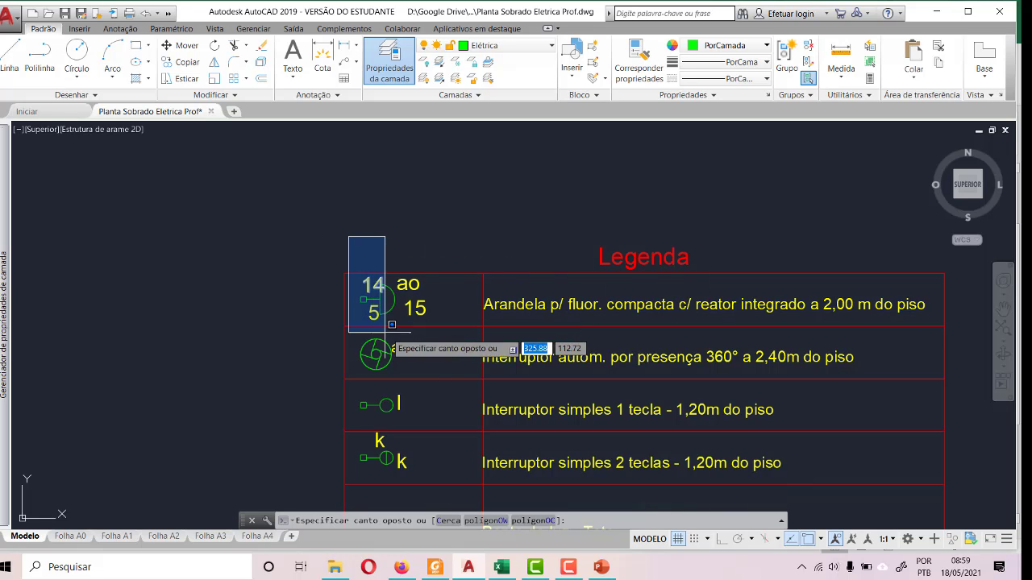
click(441, 333)
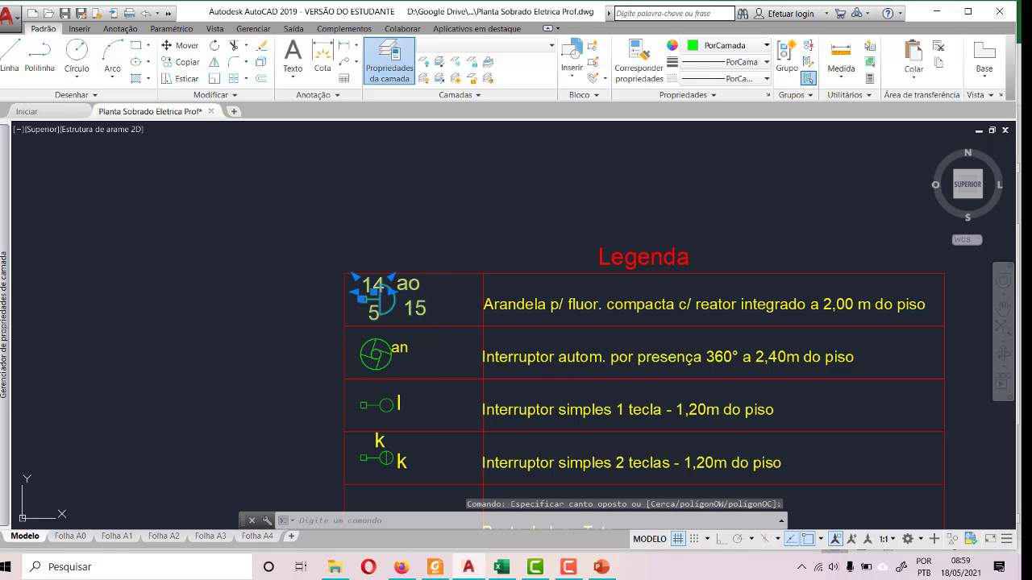
key(ctrl+c)
scroll(895, 280, down, 5)
scroll(895, 279, down, 3)
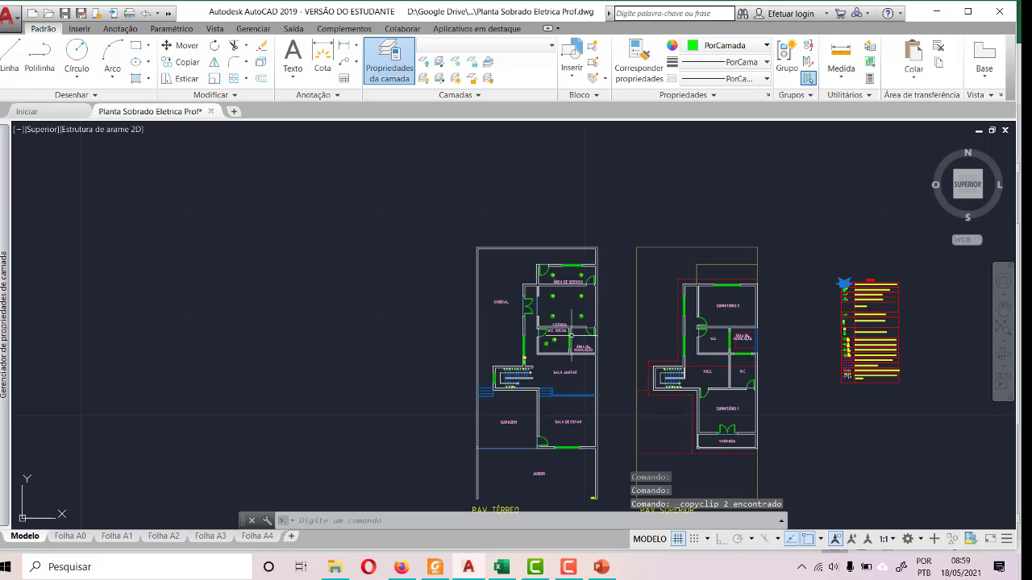
scroll(581, 352, up, 6)
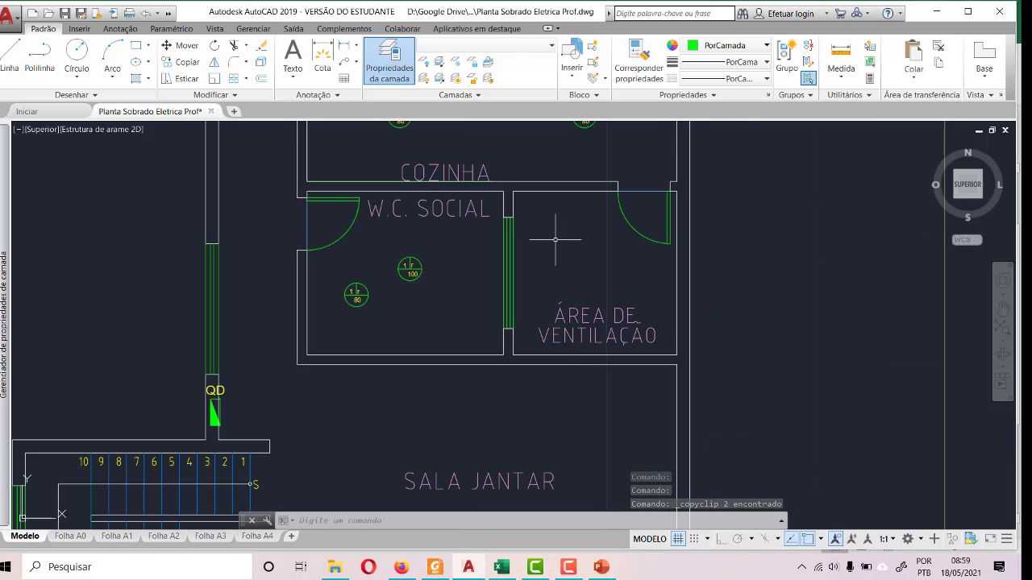
scroll(555, 240, up, 2)
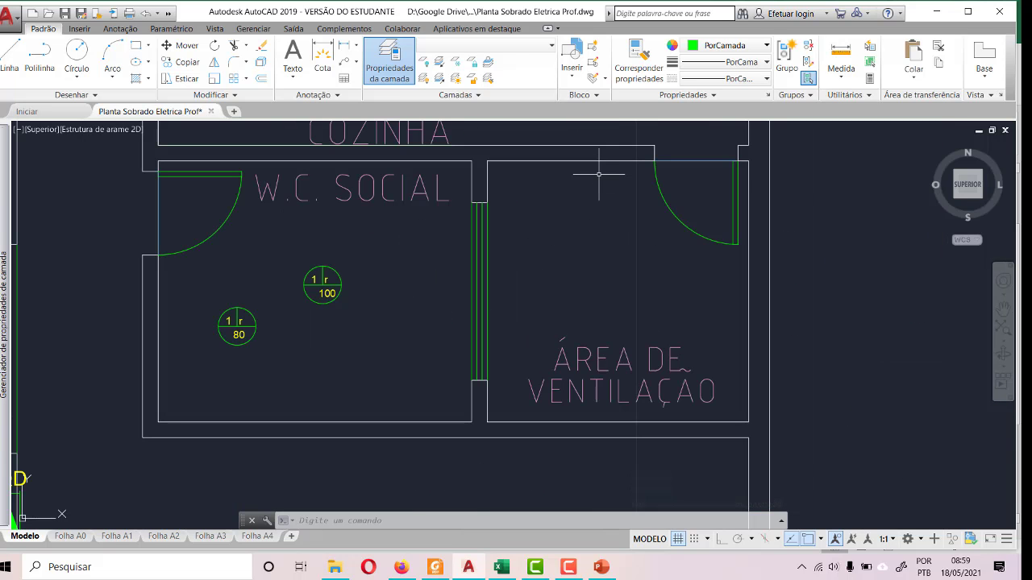
key(ctrl+v)
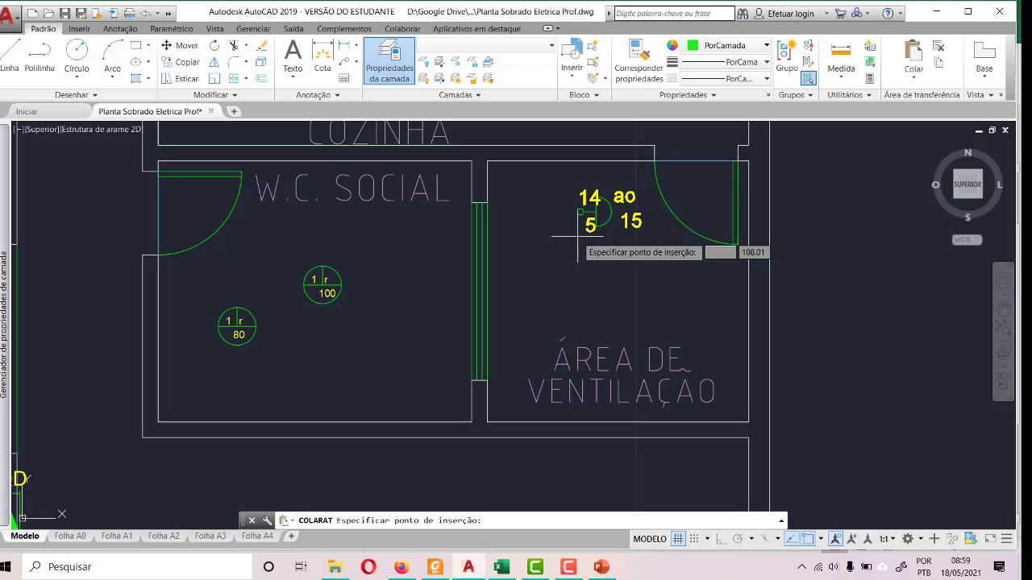
click(577, 220)
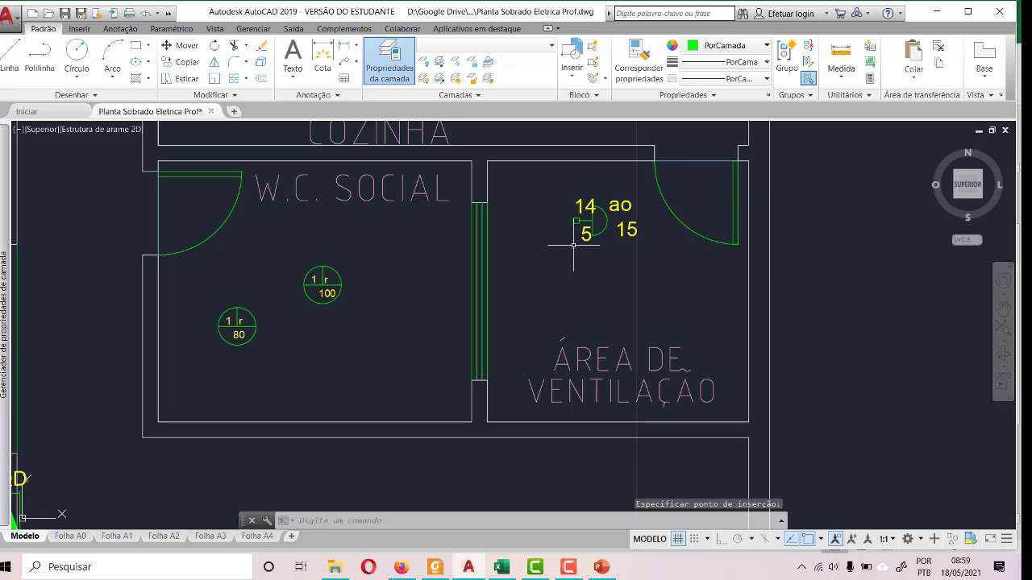
- Rotate the pasted wall light symbol and its texts to 270° so its lamp faces down
click(546, 175)
click(635, 267)
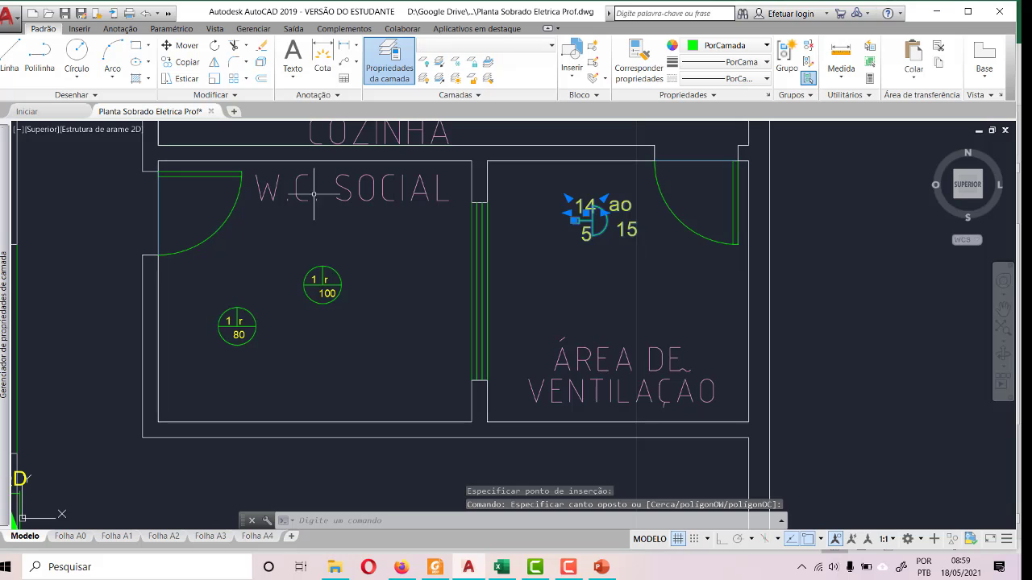
click(214, 45)
click(579, 239)
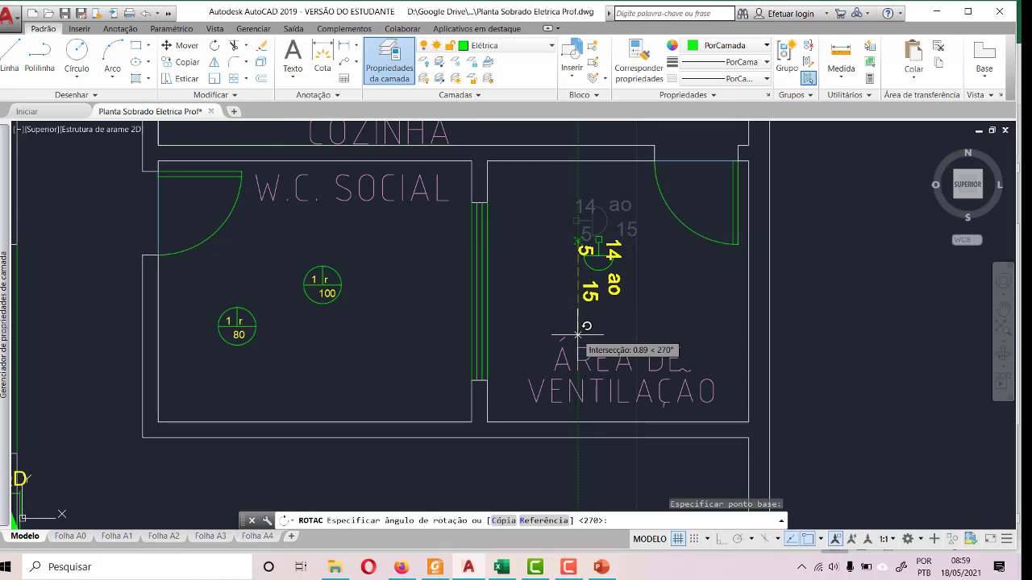
click(577, 334)
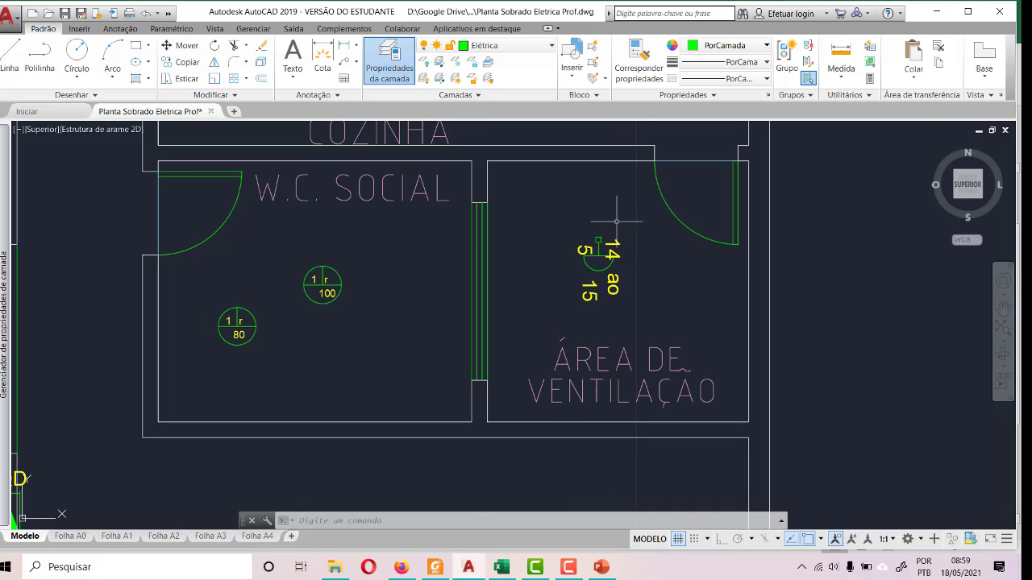
- Move the wall light symbol and its texts from the small square's centre onto the upper wall of ÁREA DE VENTILAÇÃO
scroll(613, 231, up, 4)
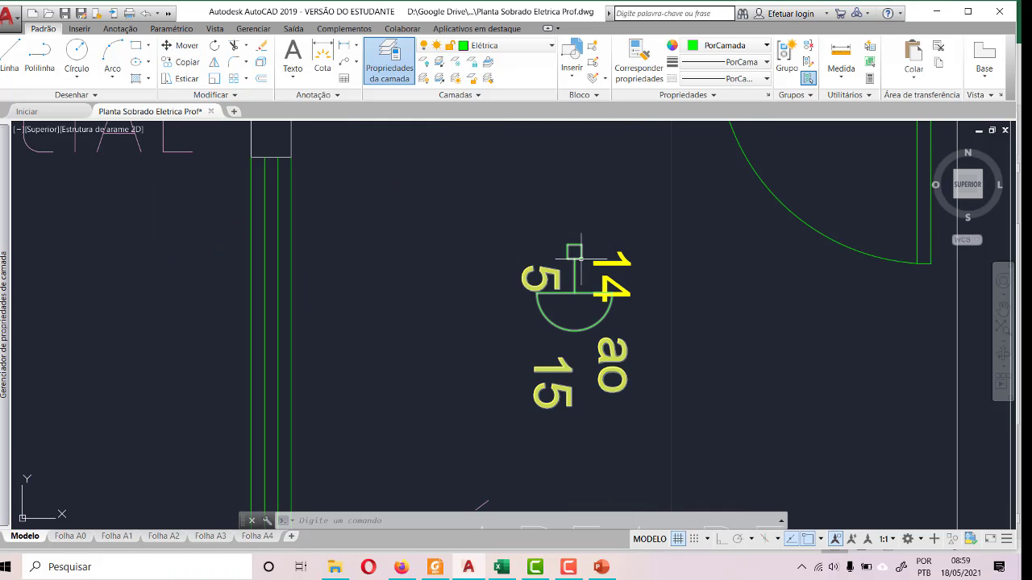
click(579, 247)
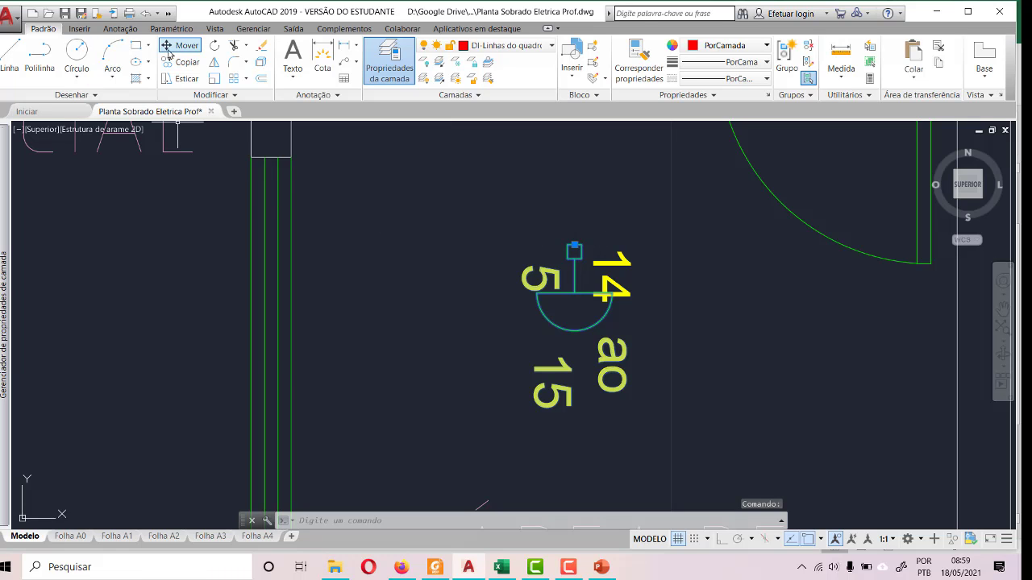
key(Escape)
click(504, 184)
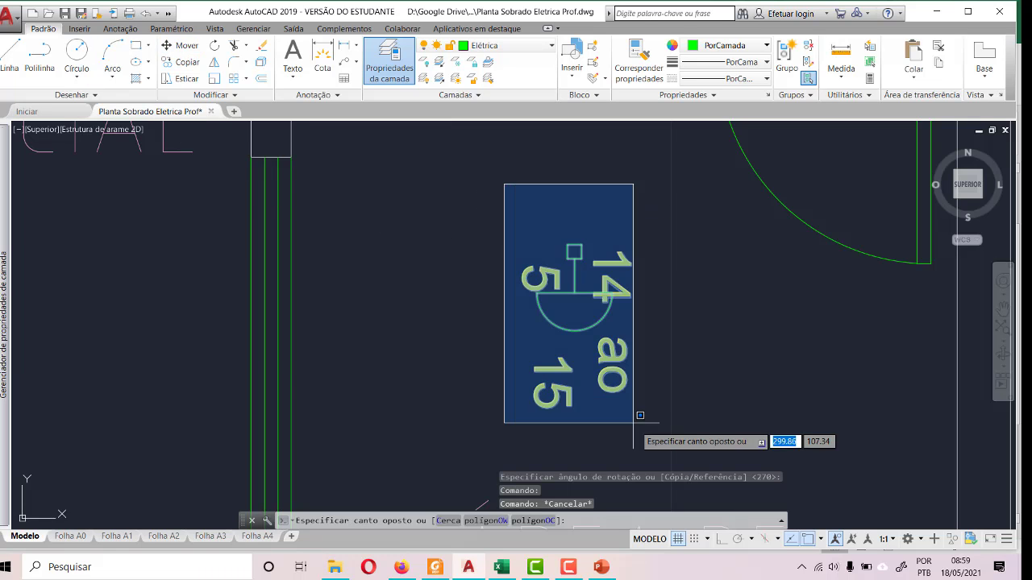
click(666, 430)
click(181, 46)
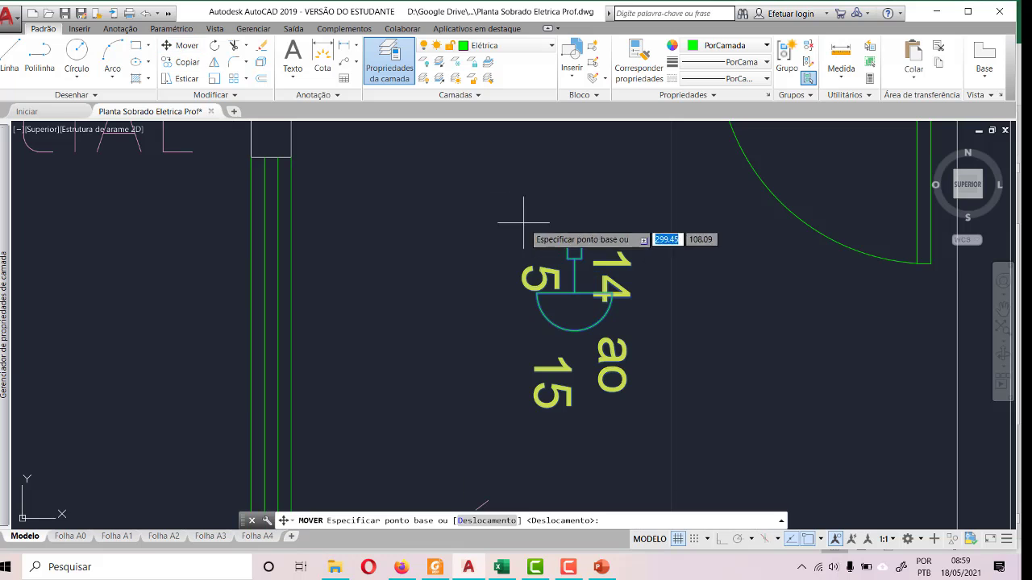
click(574, 253)
scroll(579, 258, down, 1)
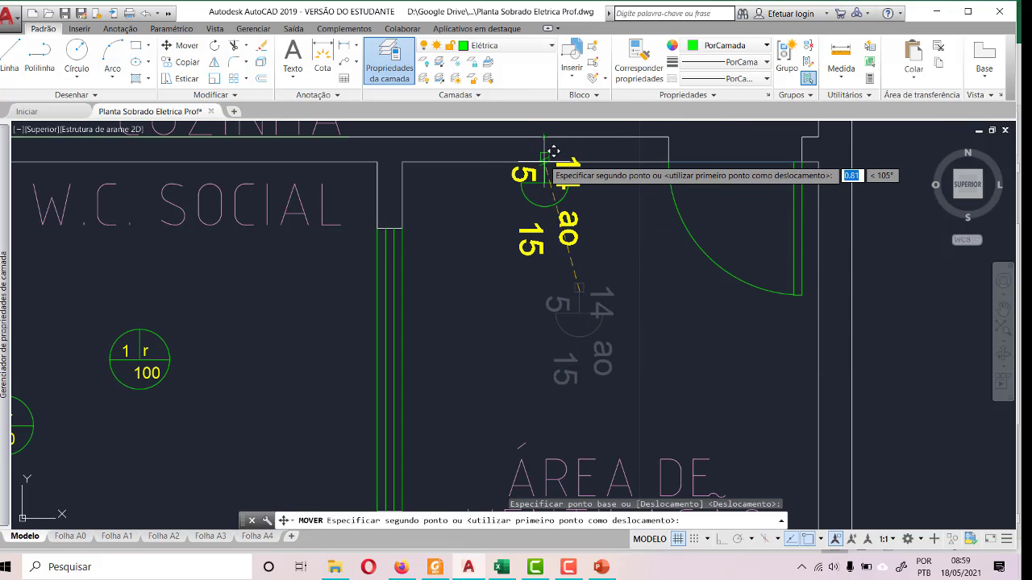
click(553, 151)
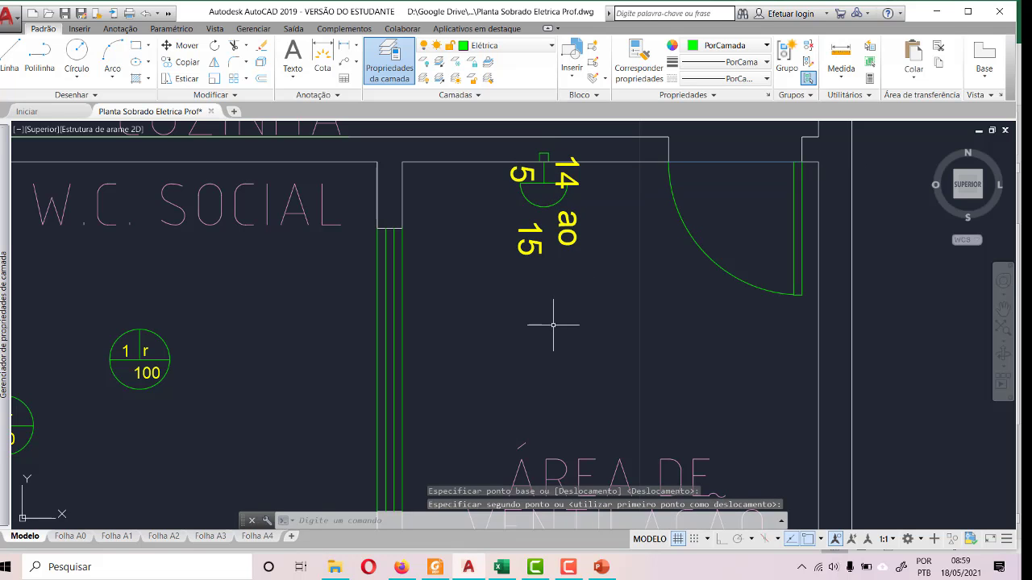
key(Escape)
scroll(548, 322, down, 6)
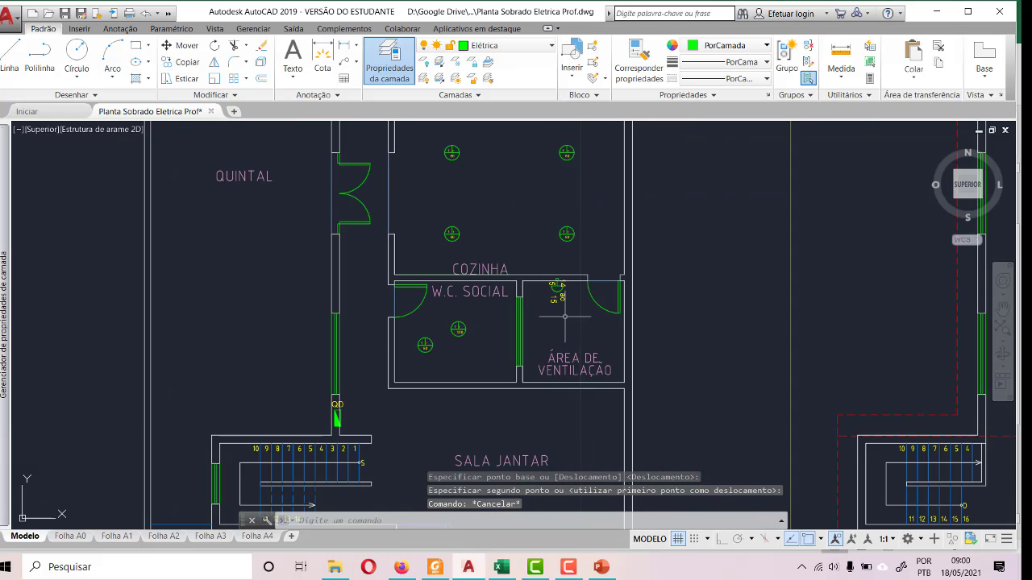
scroll(545, 304, up, 6)
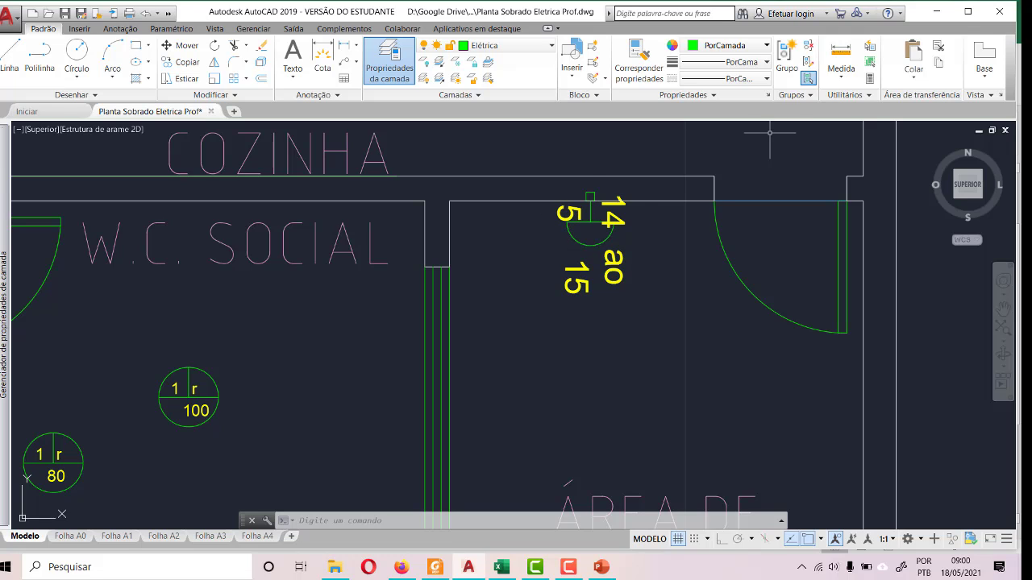
click(809, 62)
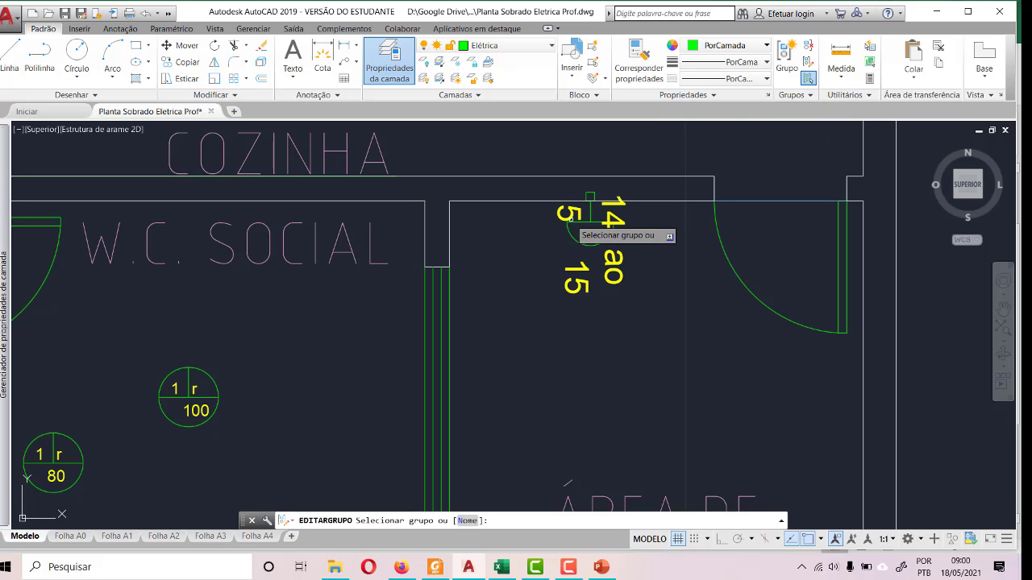
click(571, 216)
key(Escape)
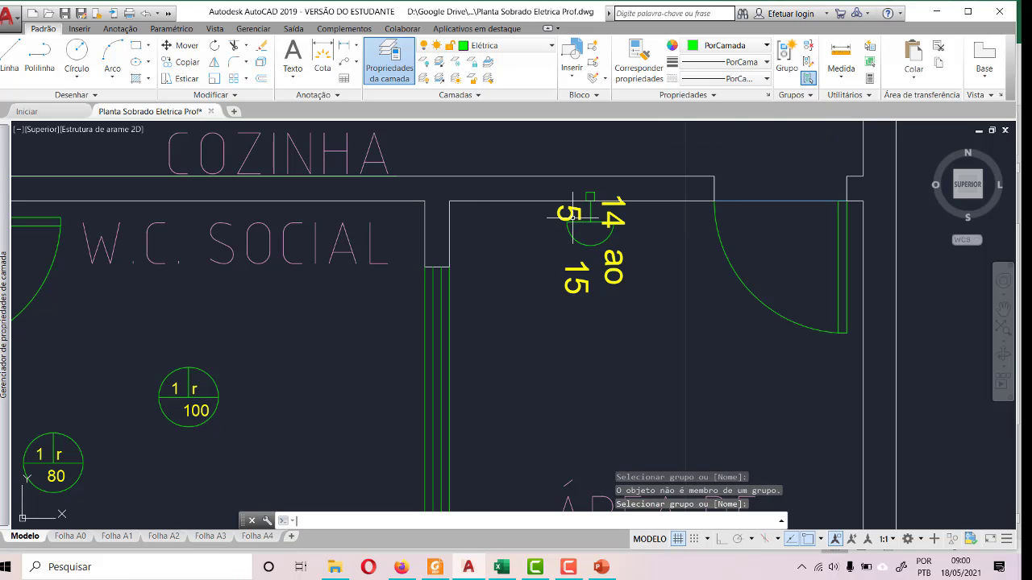
double_click(571, 216)
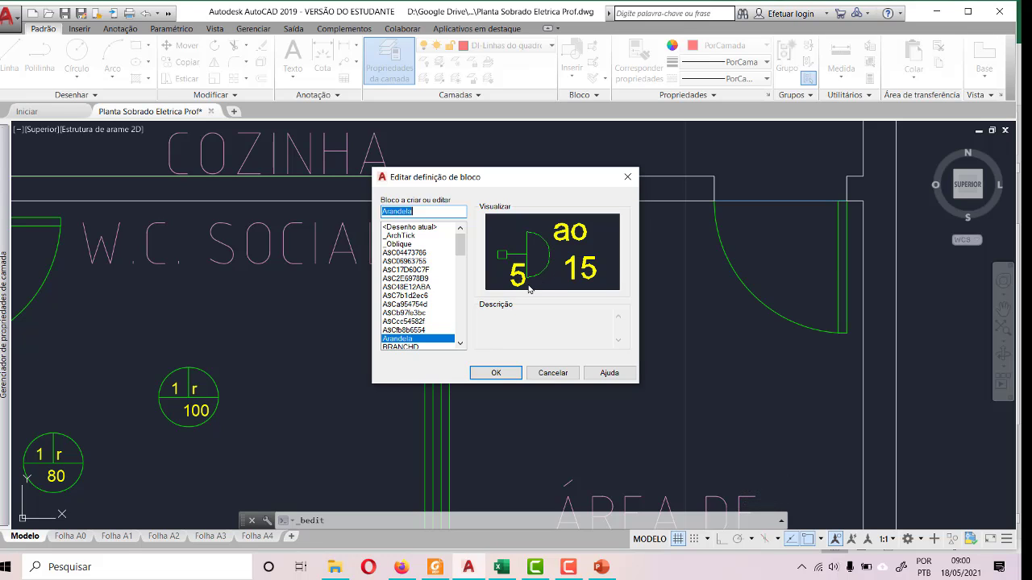
click(553, 374)
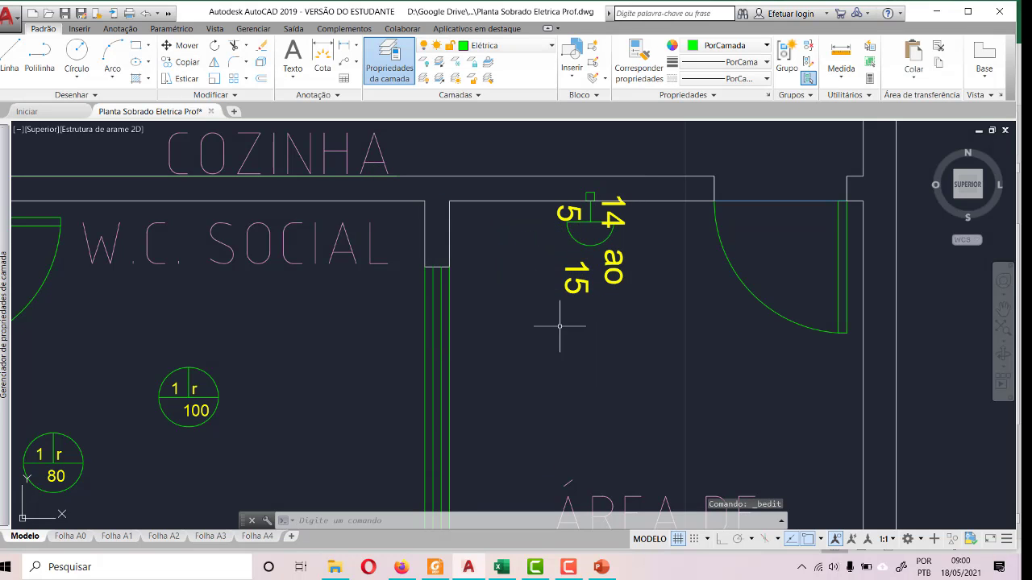
- Edit the Arandela block definition to delete its 5 text, and save the changes to the block
double_click(576, 216)
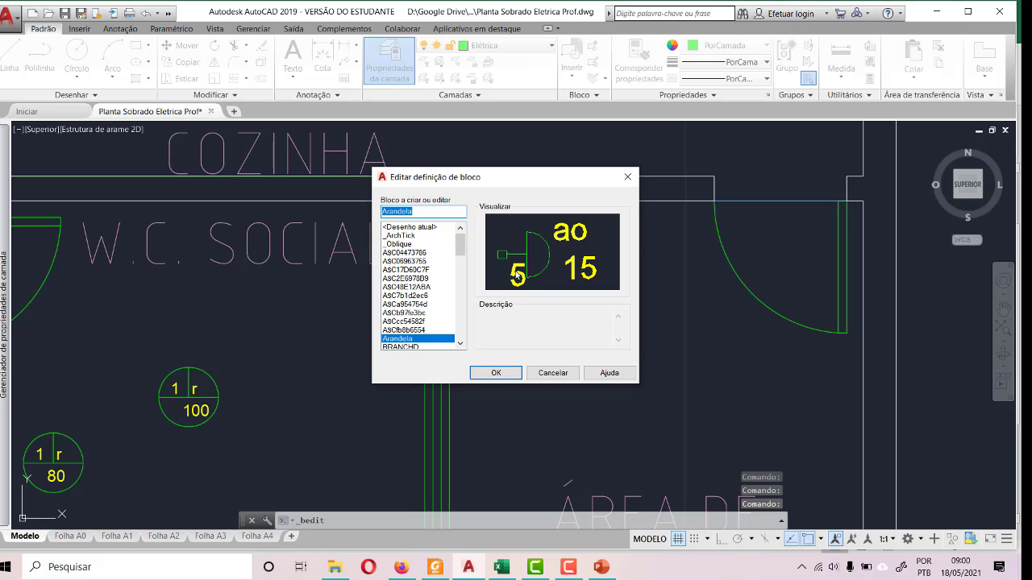
click(504, 378)
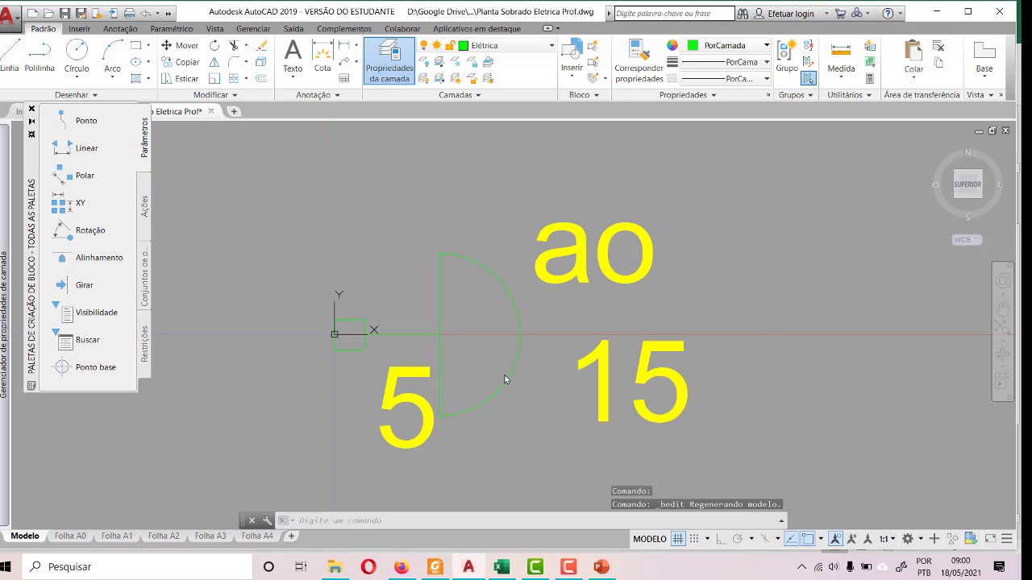
click(422, 430)
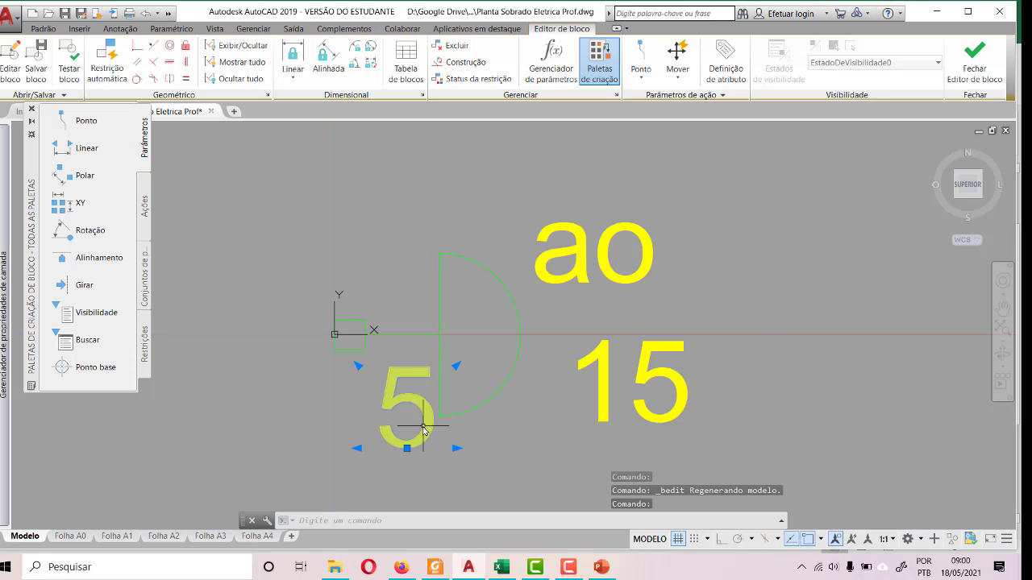
key(Delete)
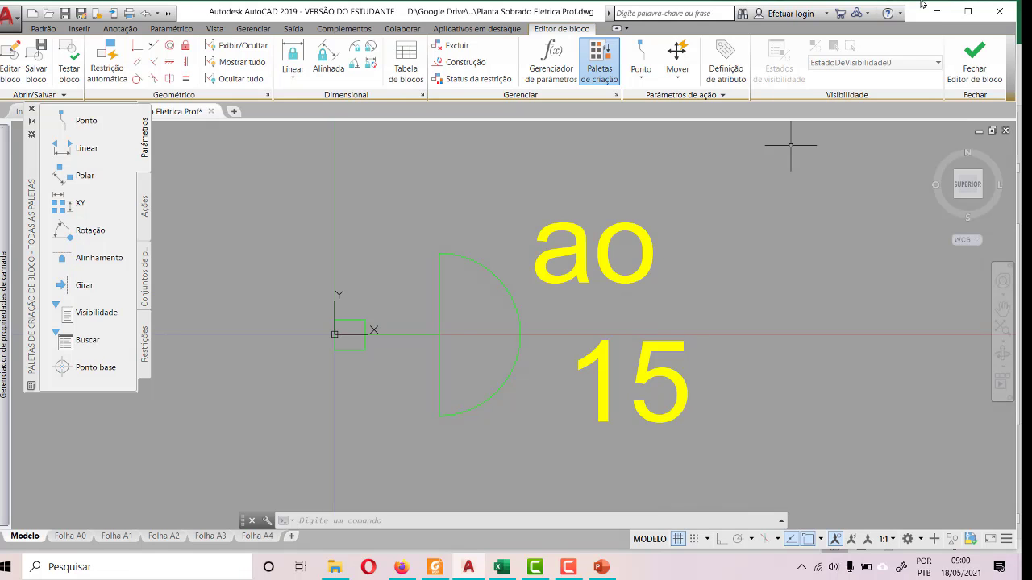
click(953, 54)
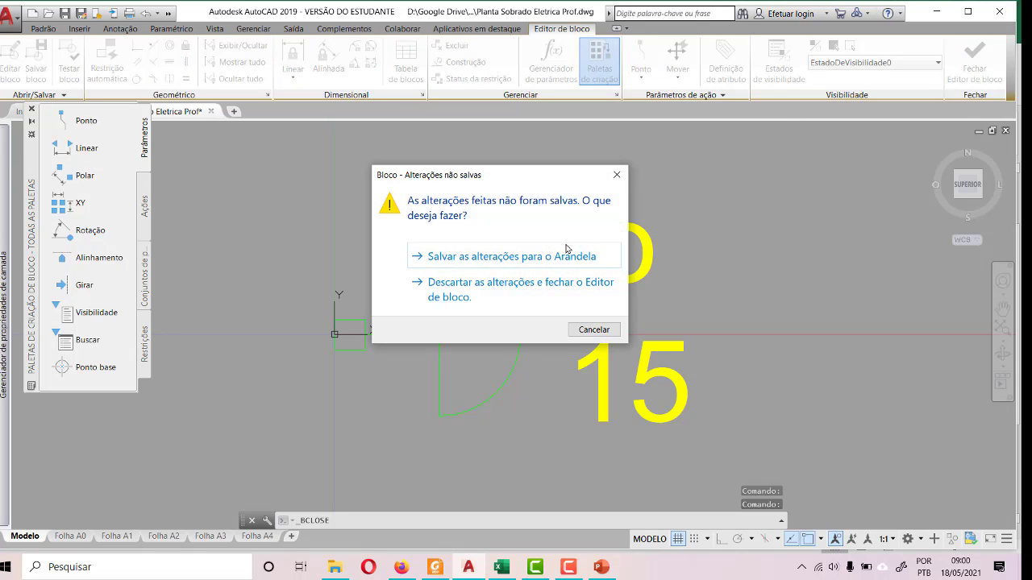
click(550, 258)
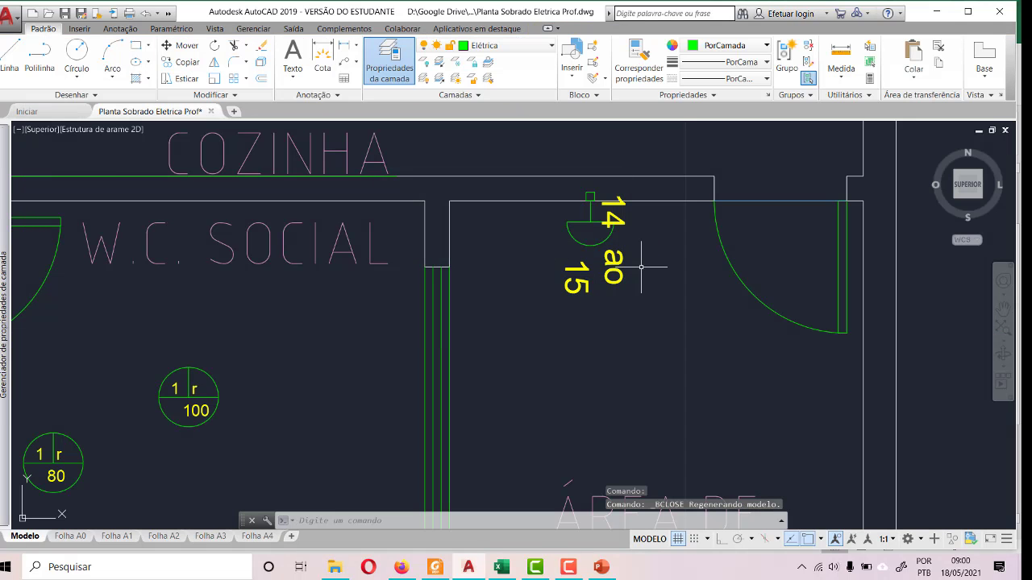
key(Escape)
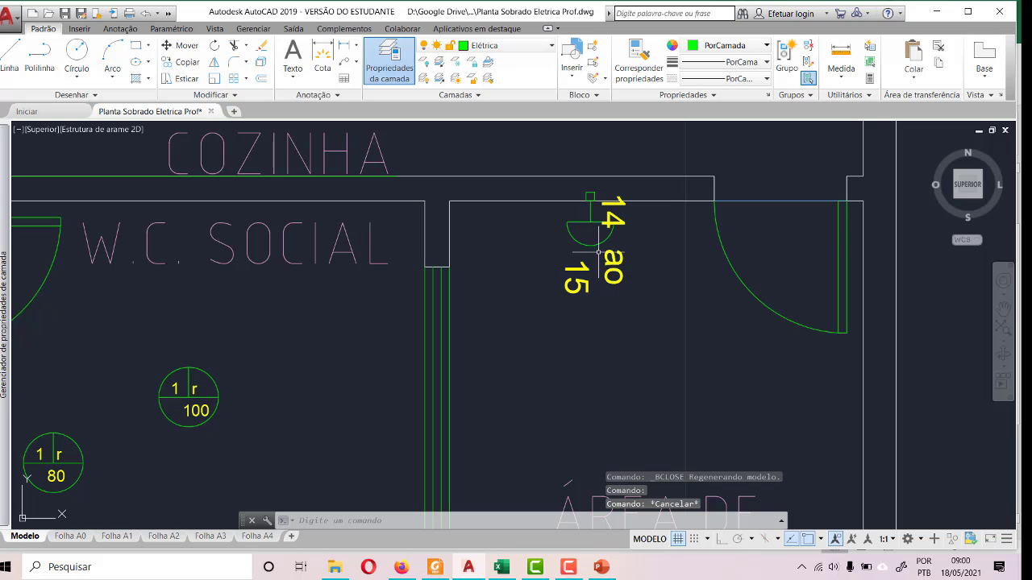
click(609, 224)
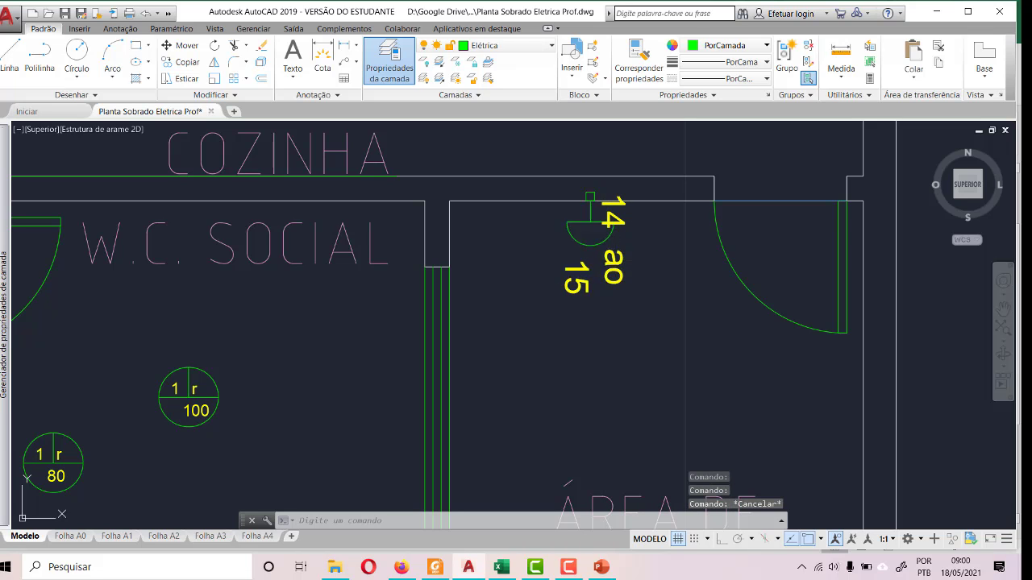
double_click(617, 267)
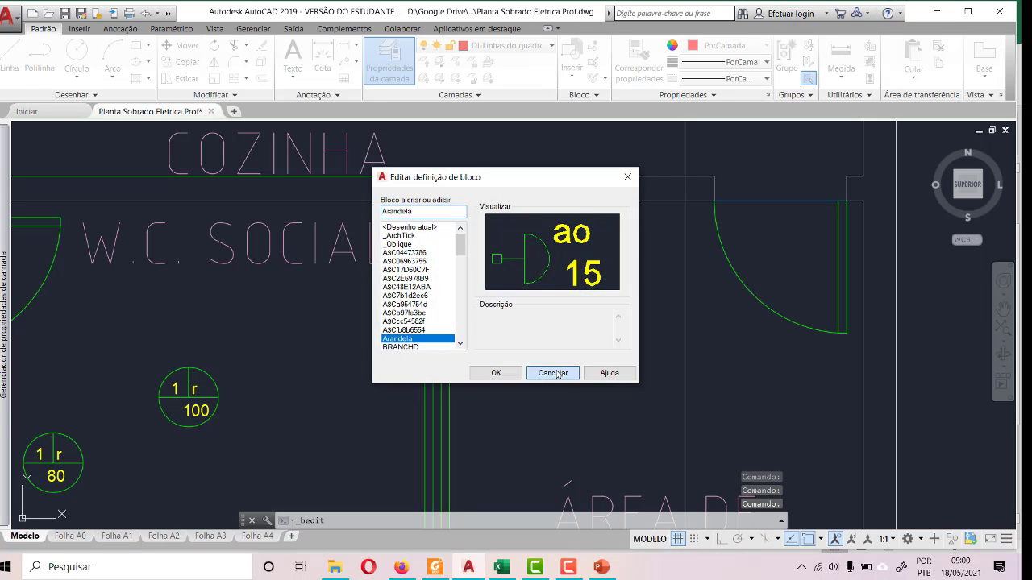
click(555, 373)
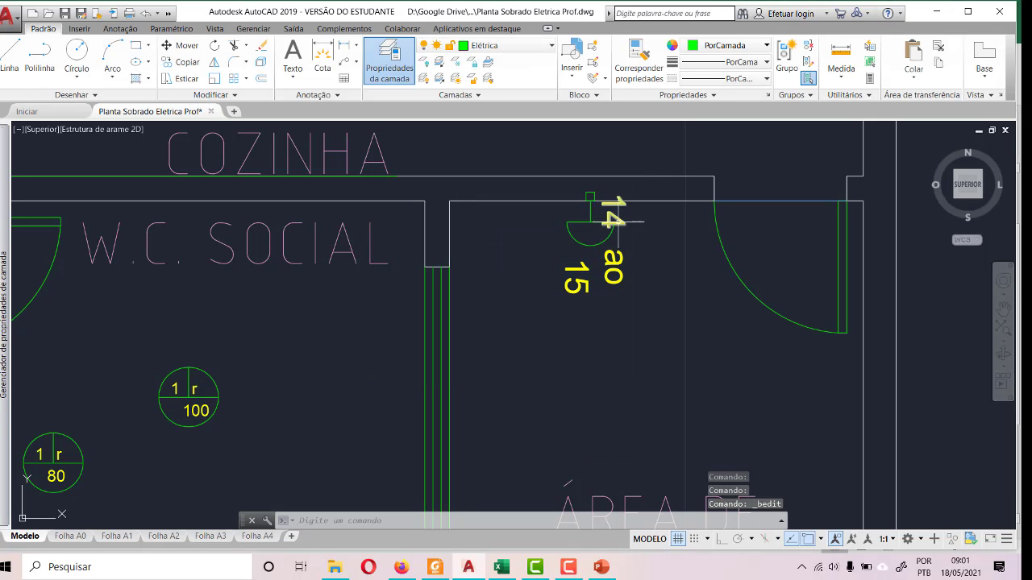
key(Escape)
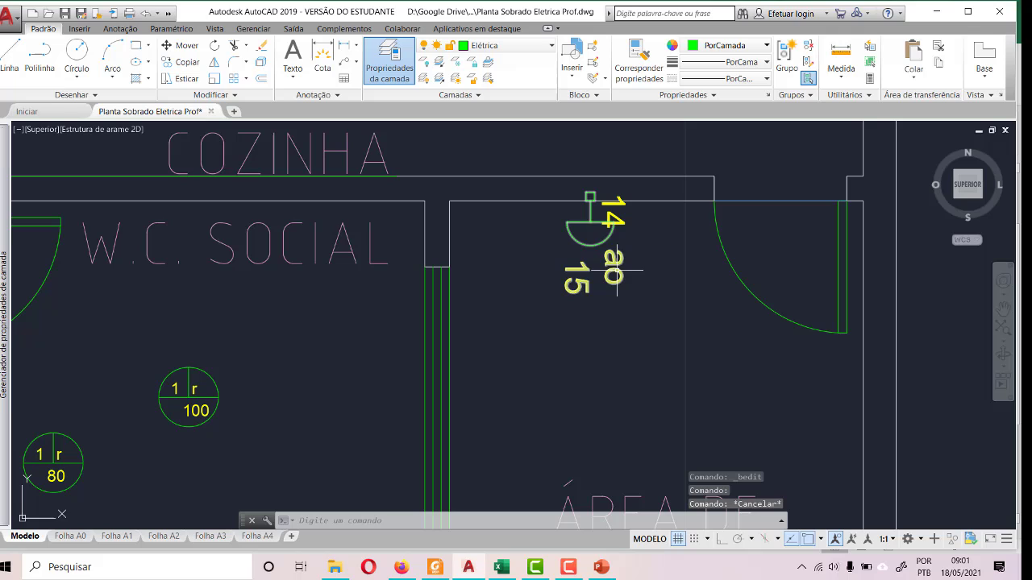
- Erase the 14 text beside the wall light in ÁREA DE VENTILAÇÃO and undo the deletion
click(614, 219)
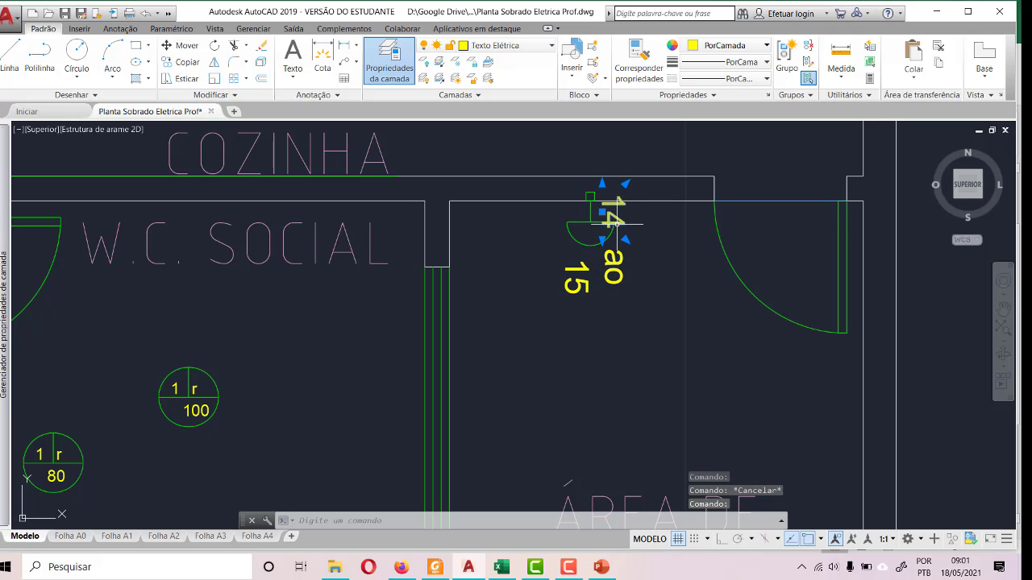
key(Delete)
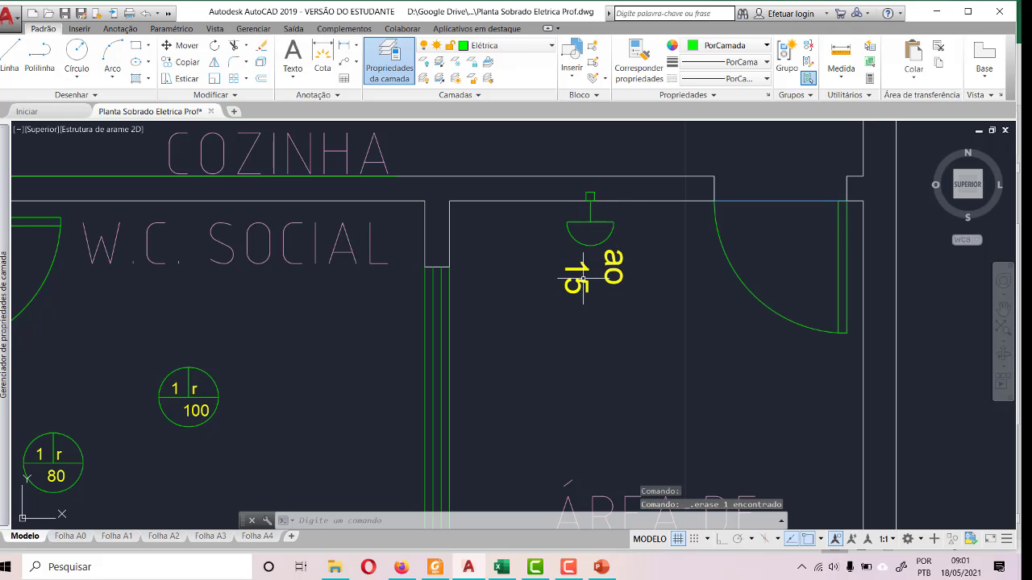
click(579, 276)
key(Escape)
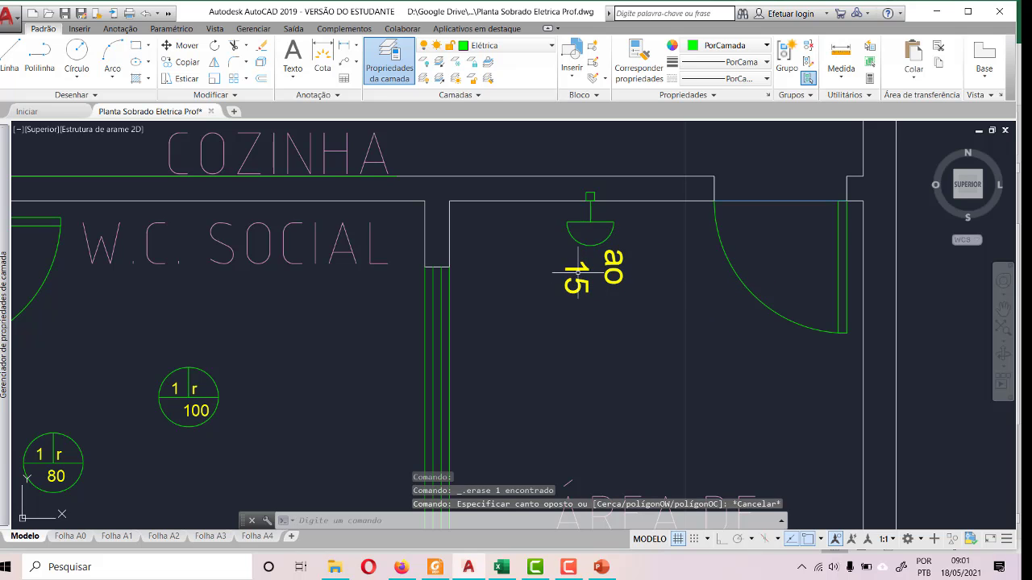
click(581, 270)
key(ctrl+z)
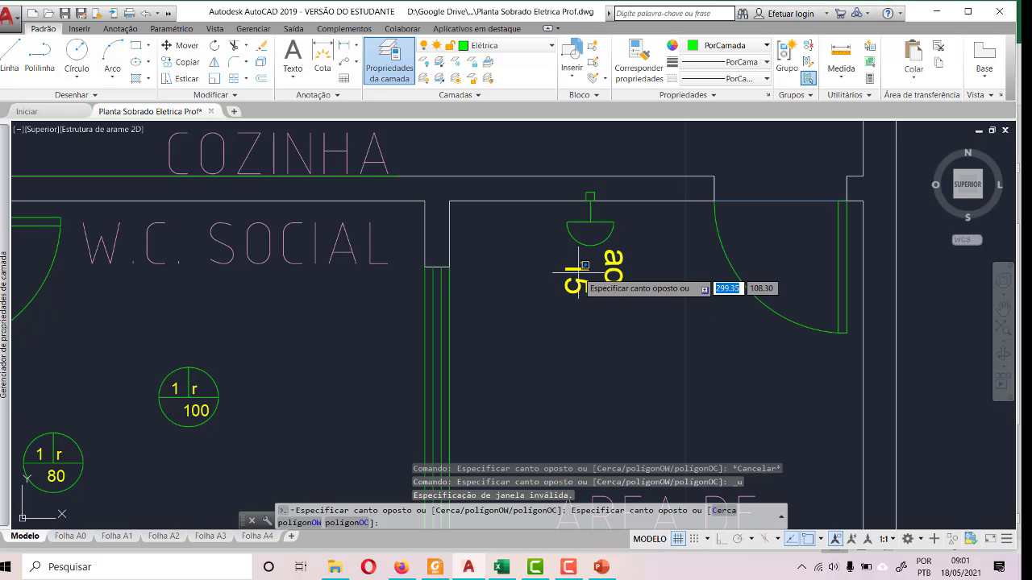
key(Escape)
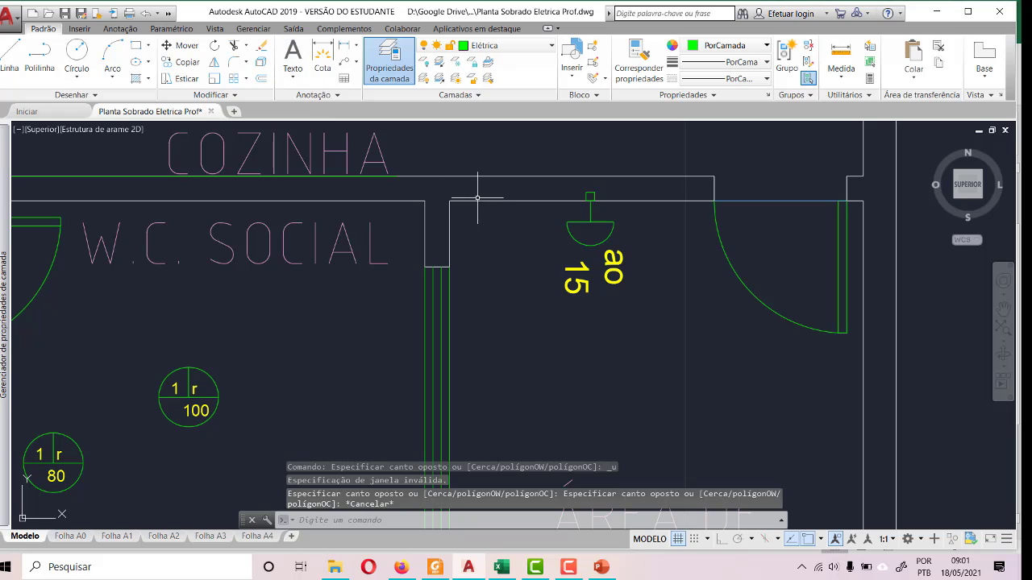
key(ctrl+z)
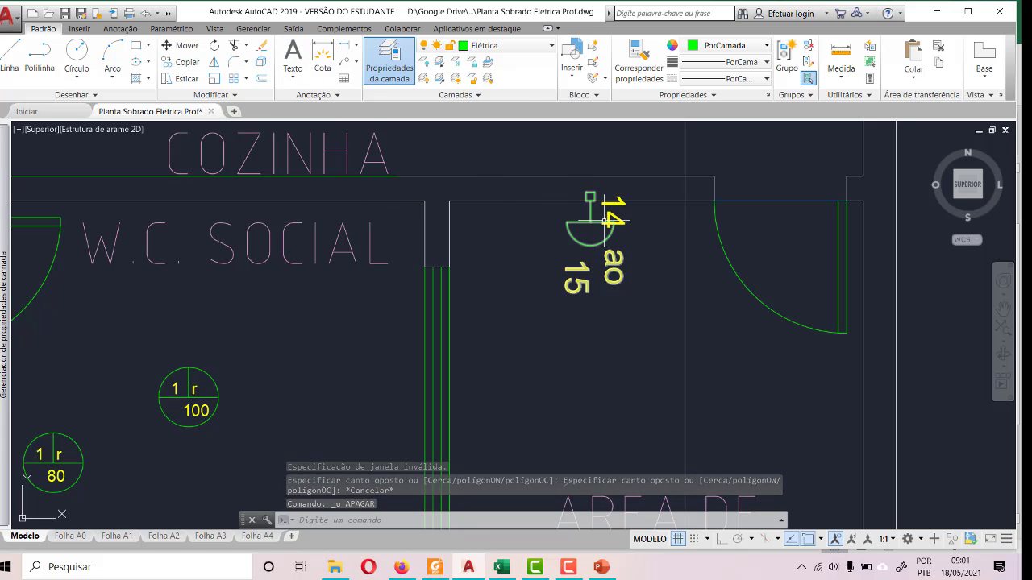
- Explode the wall light block and its 14 text in ÁREA DE VENTILAÇÃO, leaving the wall line out of the selection
click(624, 329)
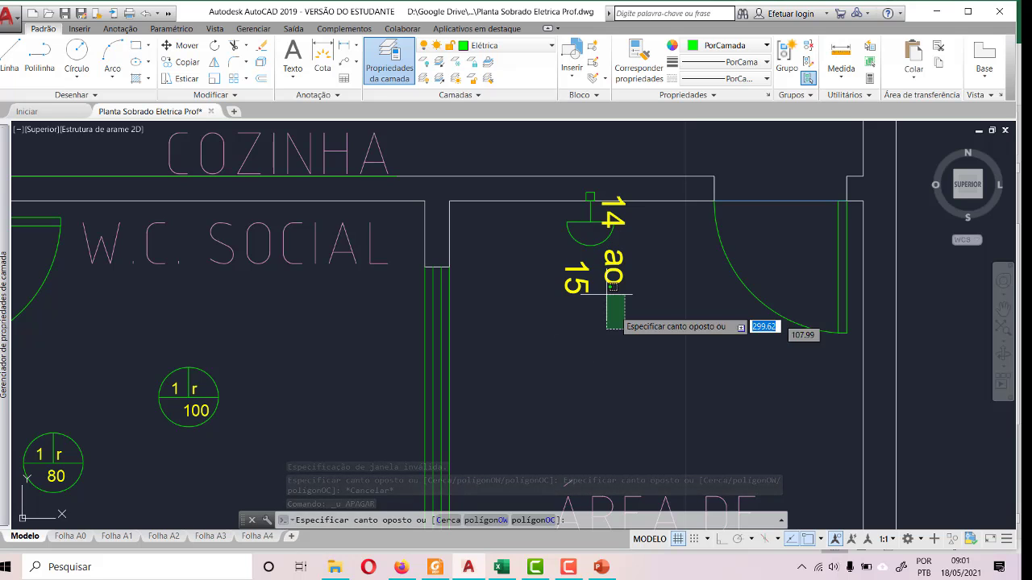
click(568, 175)
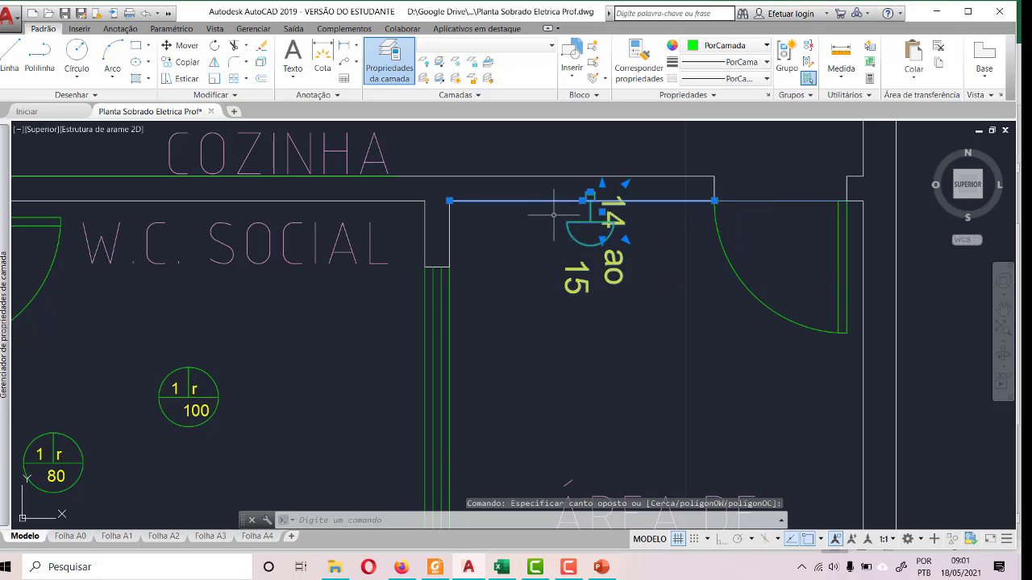
shift+click(538, 199)
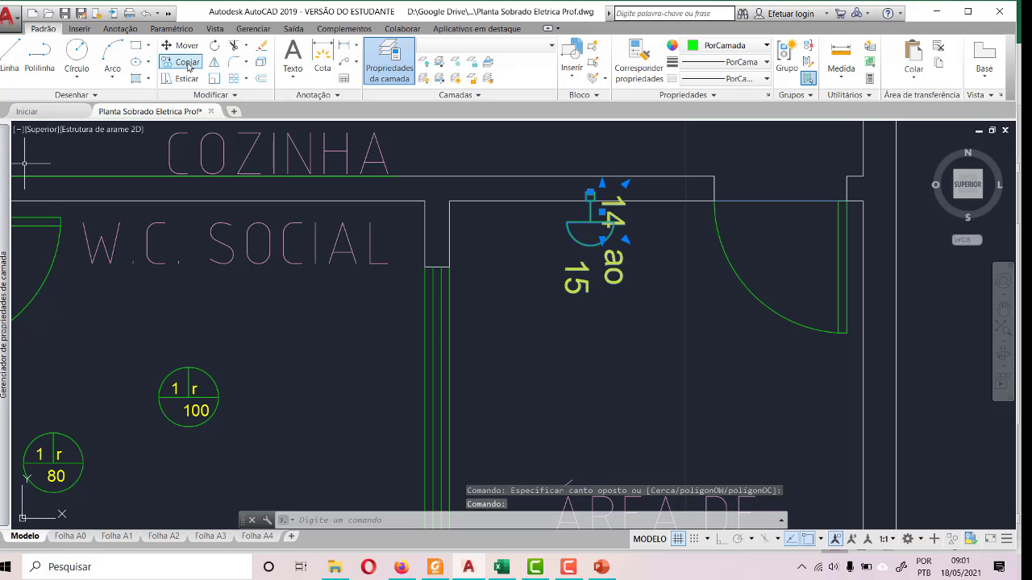
click(260, 64)
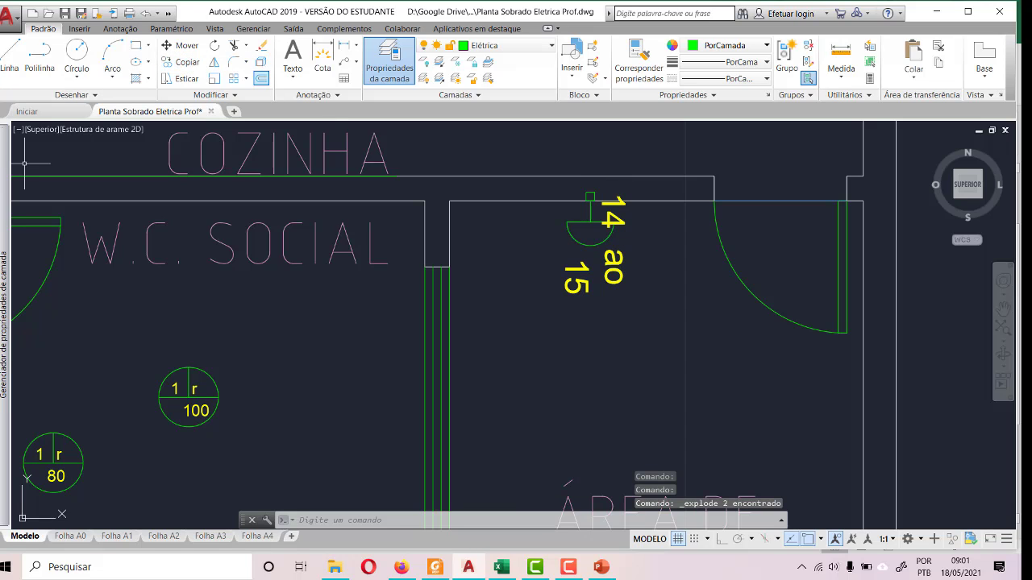
- Set the wall light's circuit number to 1 and its switch letter to r in ÁREA DE VENTILAÇÃO
click(614, 223)
double_click(614, 223)
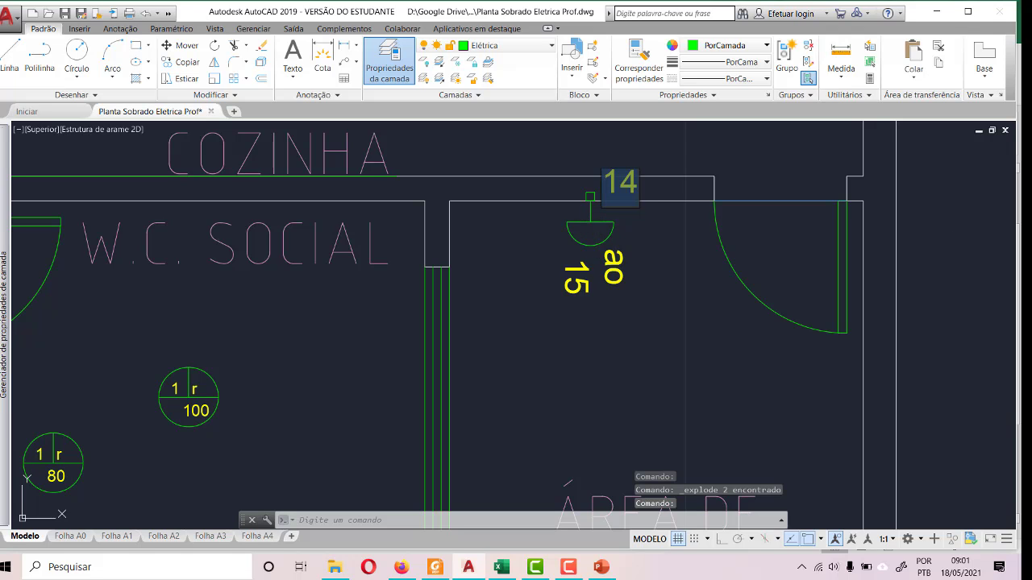
text(1)
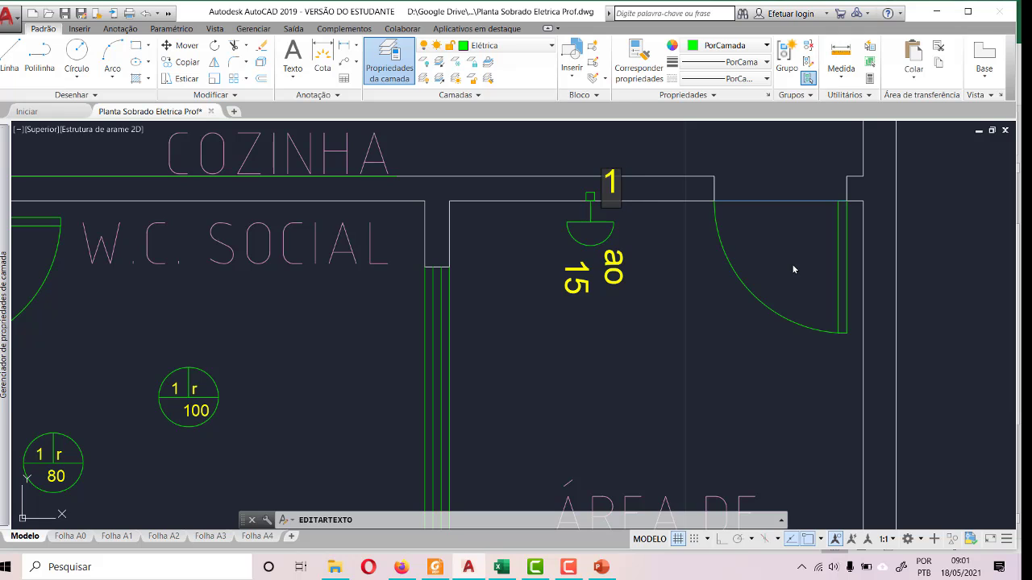
click(650, 323)
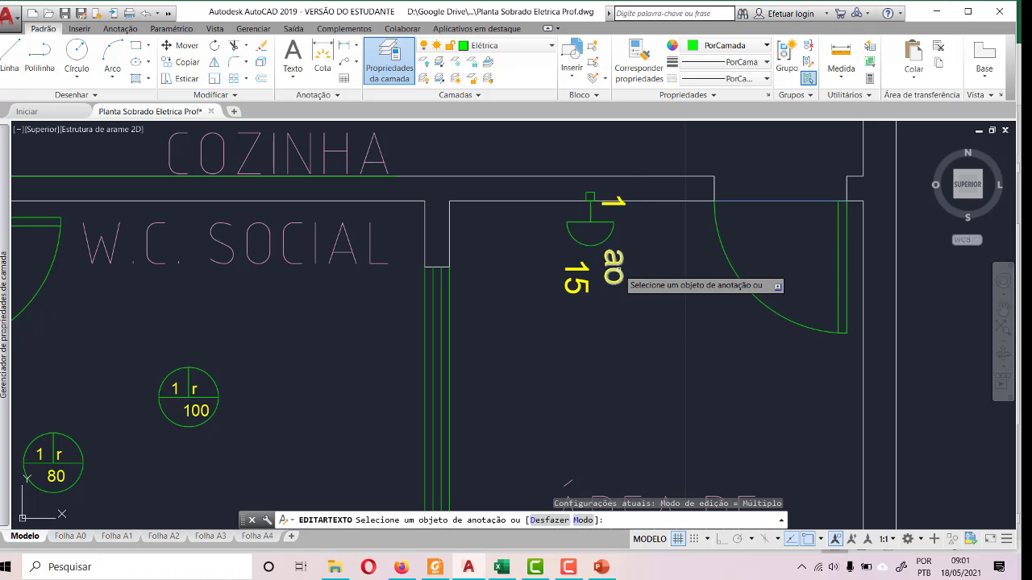
click(615, 269)
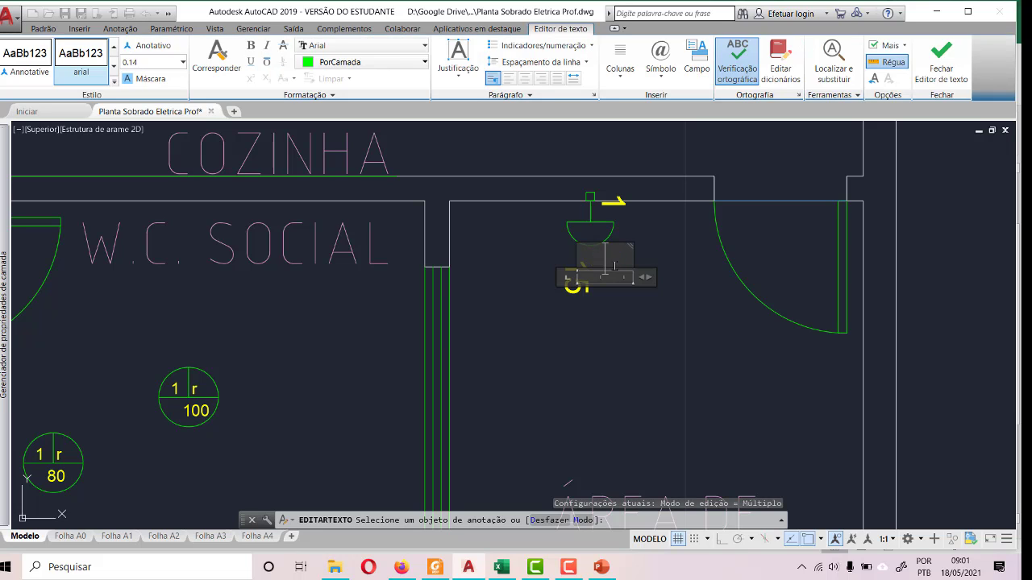
click(609, 324)
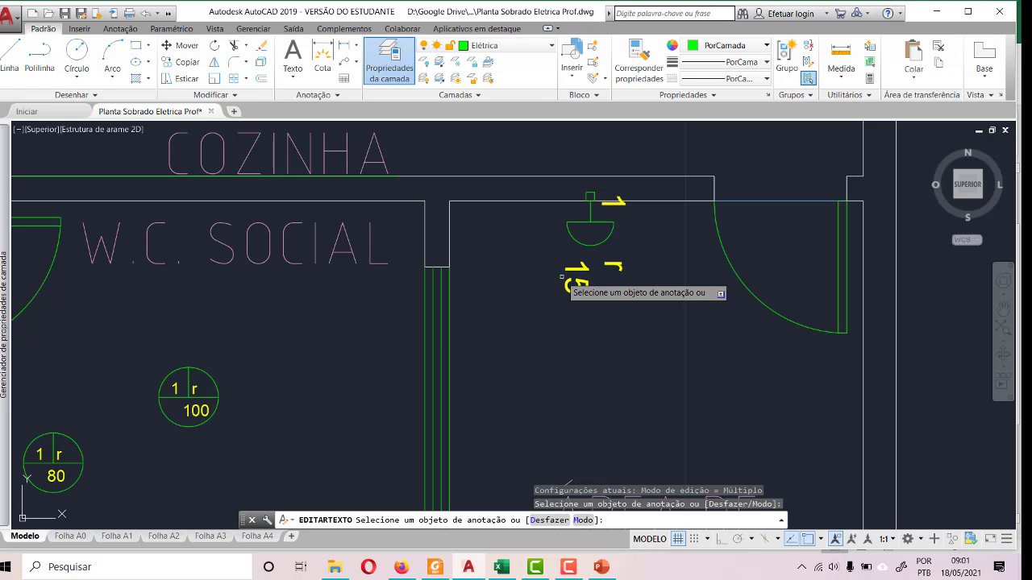
- Consult the Excel load table and the PowerPoint example, and set the wall light's power text in AutoCAD to 100
click(511, 570)
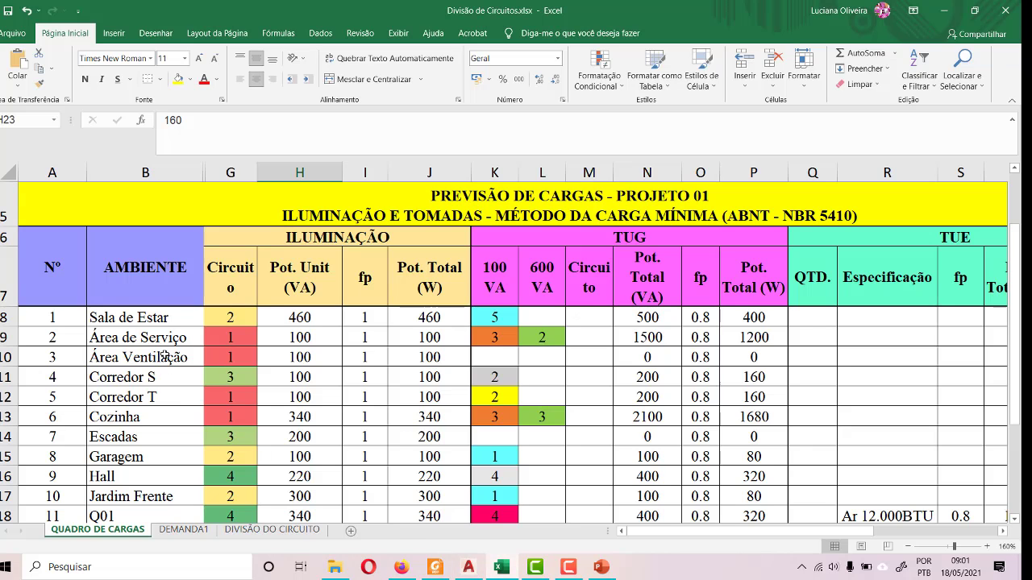
click(600, 568)
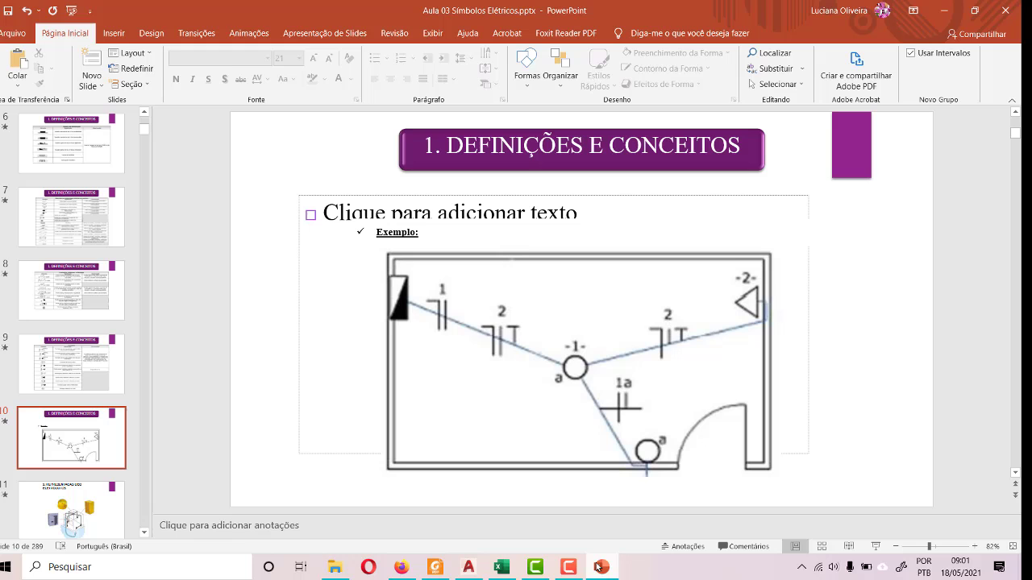
click(467, 568)
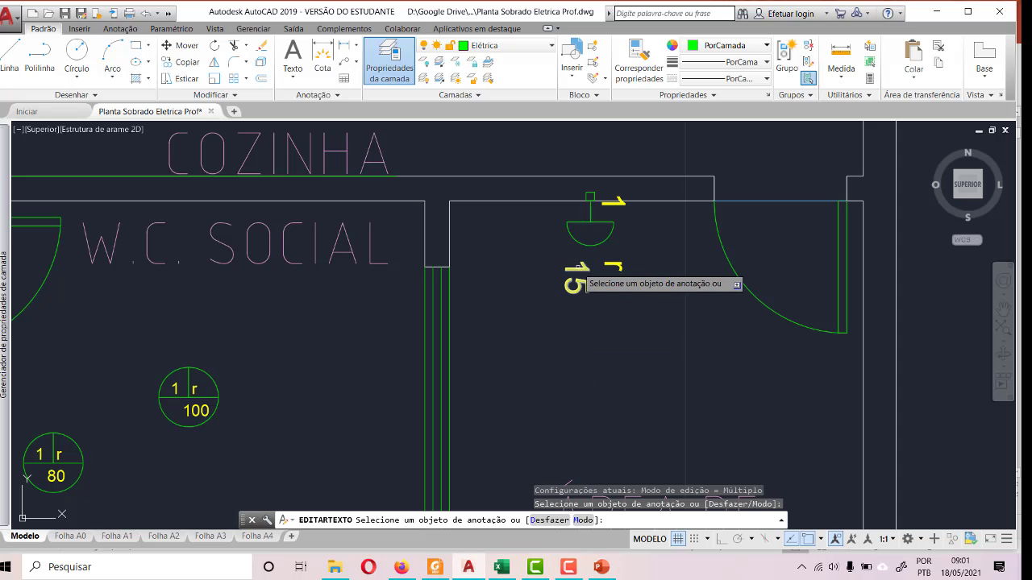
click(577, 278)
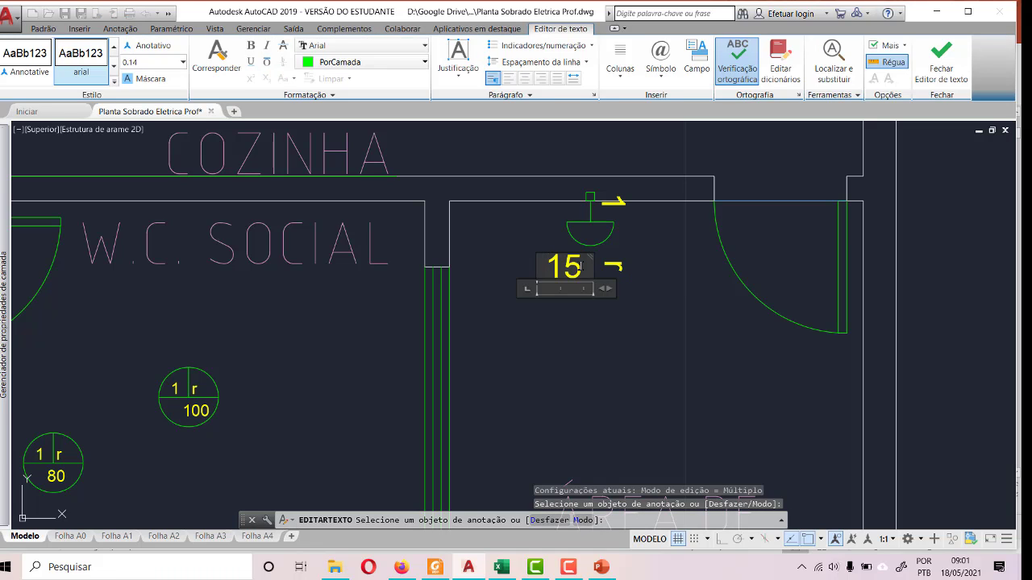
text(100)
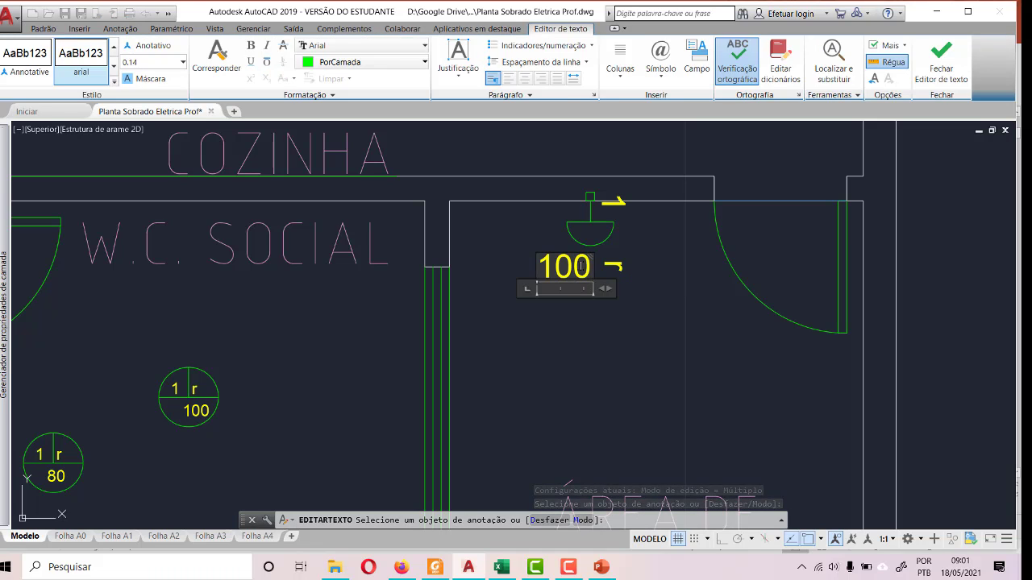
click(578, 344)
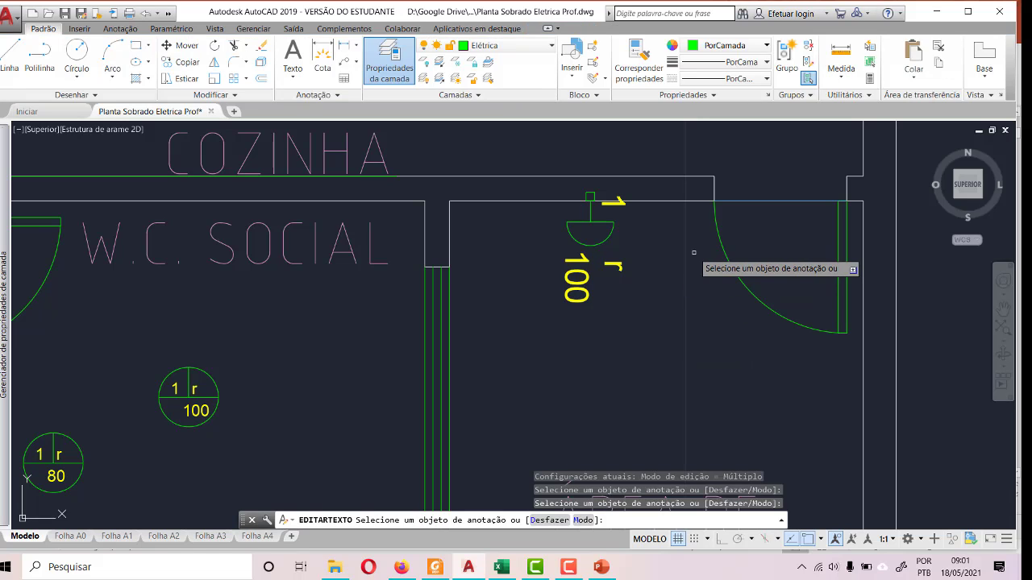
- Check the lighting power of Corredor T in the Excel load table and return to the AutoCAD floor plan
scroll(691, 256, down, 4)
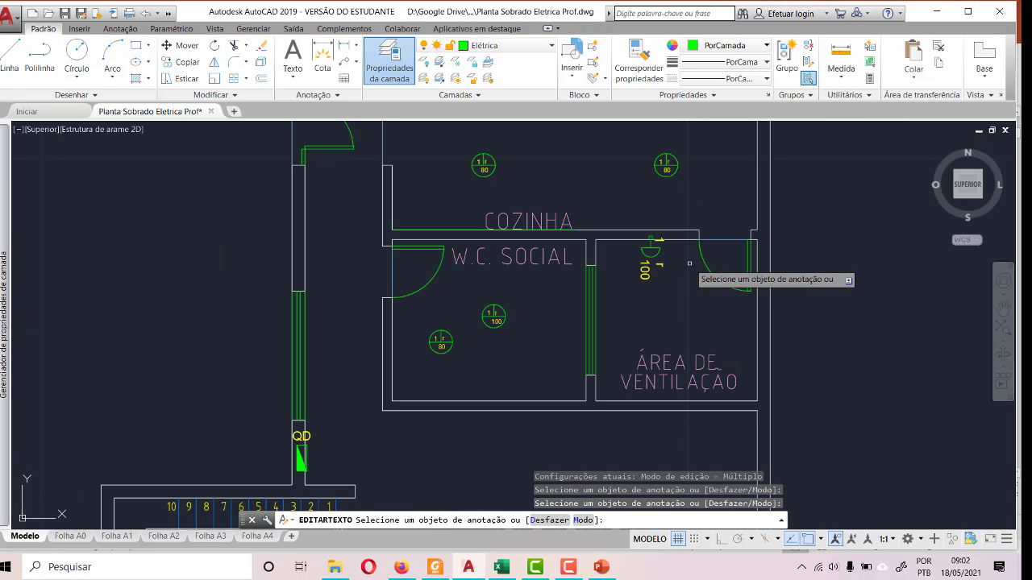
scroll(613, 372, down, 2)
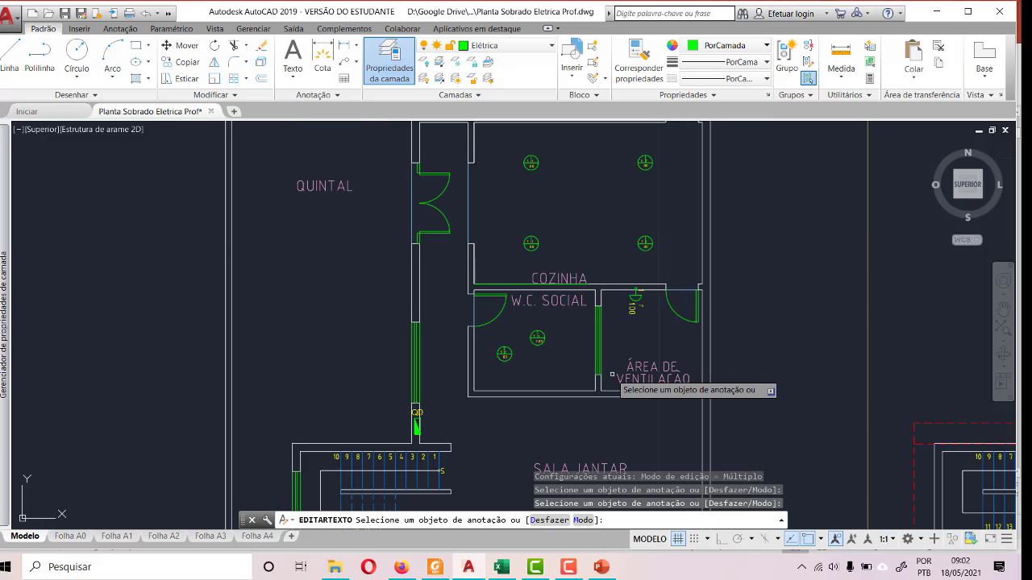
scroll(613, 373, down, 2)
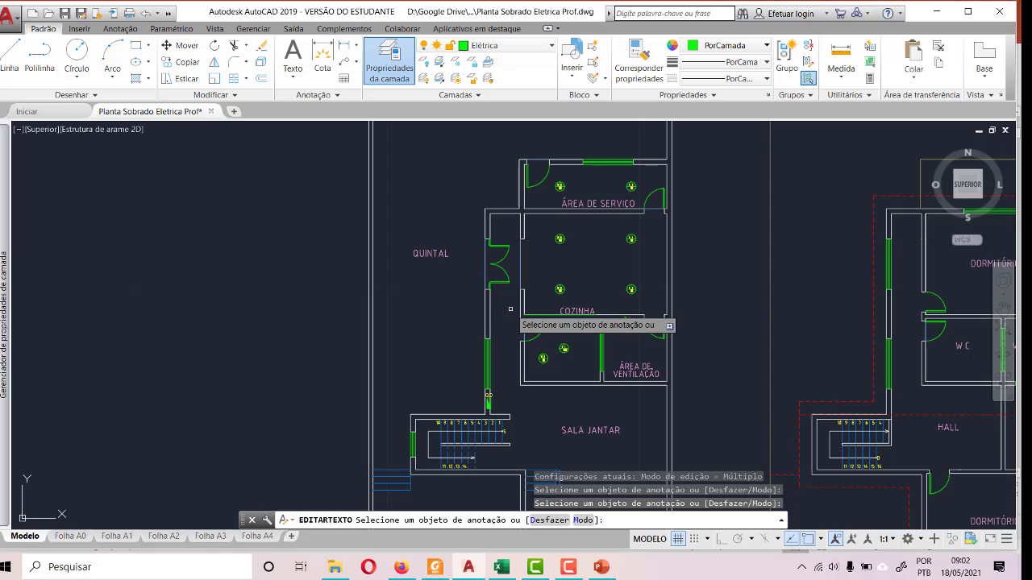
scroll(511, 310, down, 2)
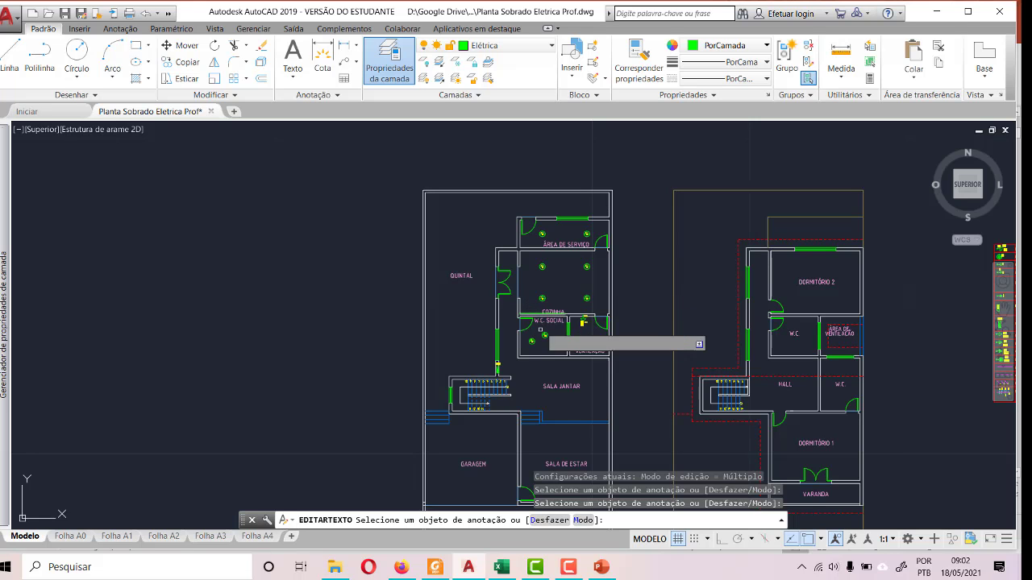
click(500, 567)
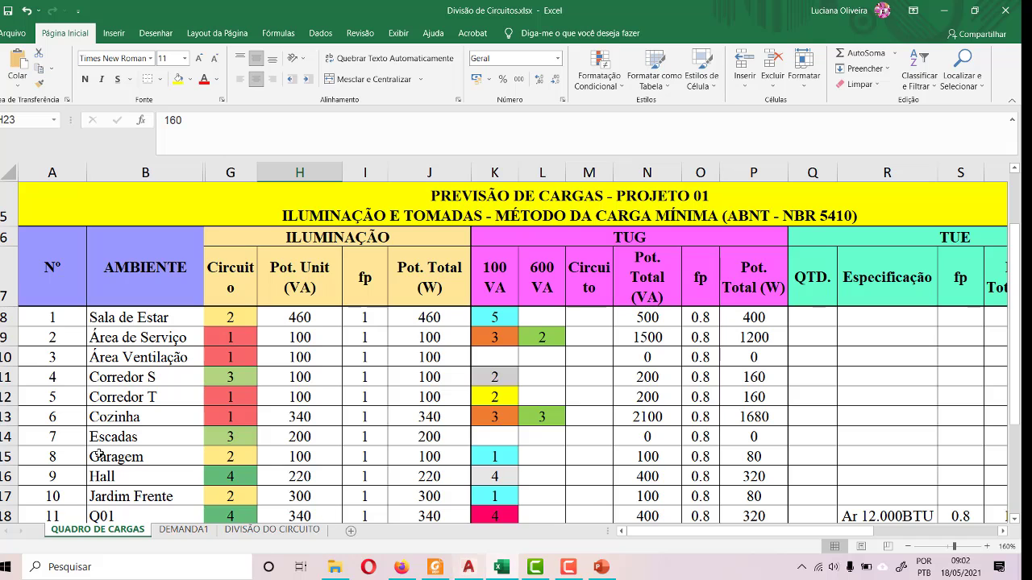
click(316, 400)
click(465, 566)
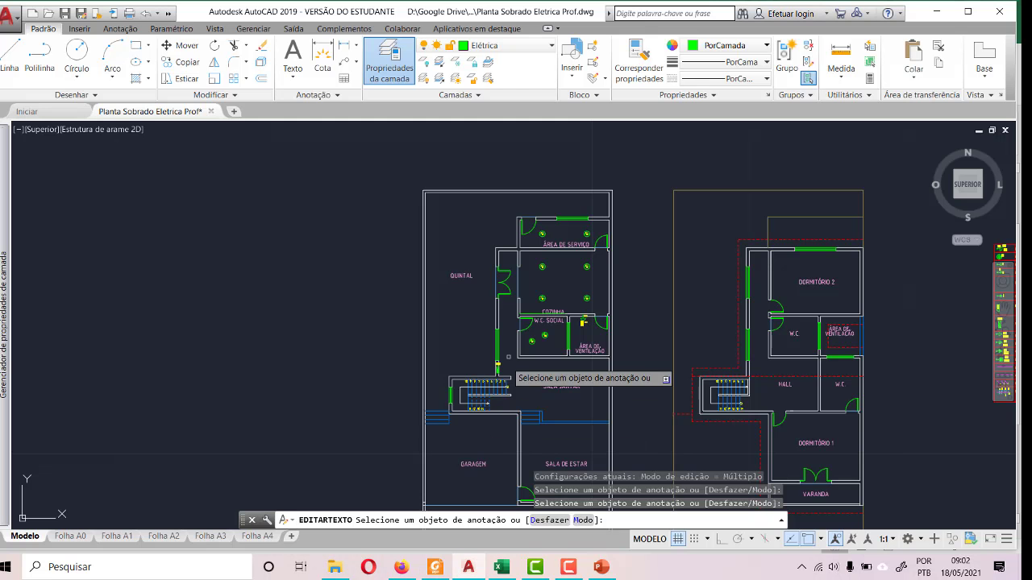
- Draw a horizontal line across the corridor from W.C. SOCIAL's outer lower corner to the window wall above QD
scroll(517, 282, up, 5)
scroll(516, 282, down, 5)
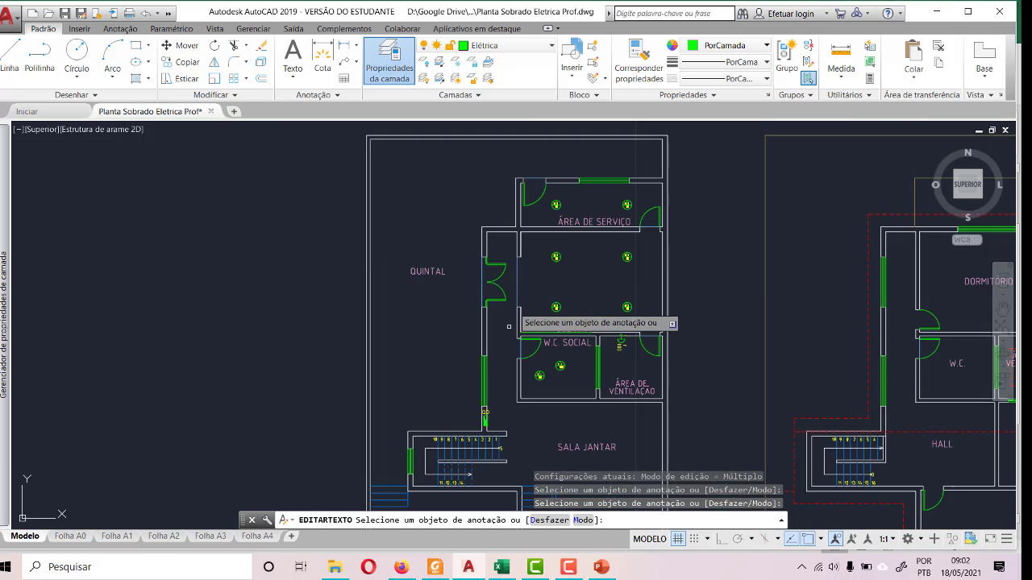
scroll(509, 377, up, 5)
scroll(509, 377, down, 2)
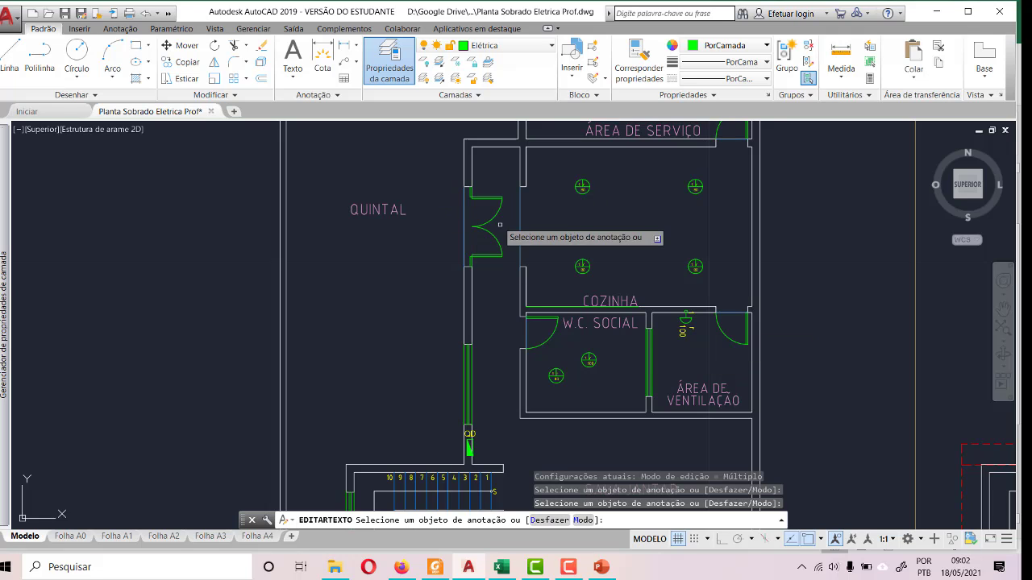
scroll(498, 413, up, 4)
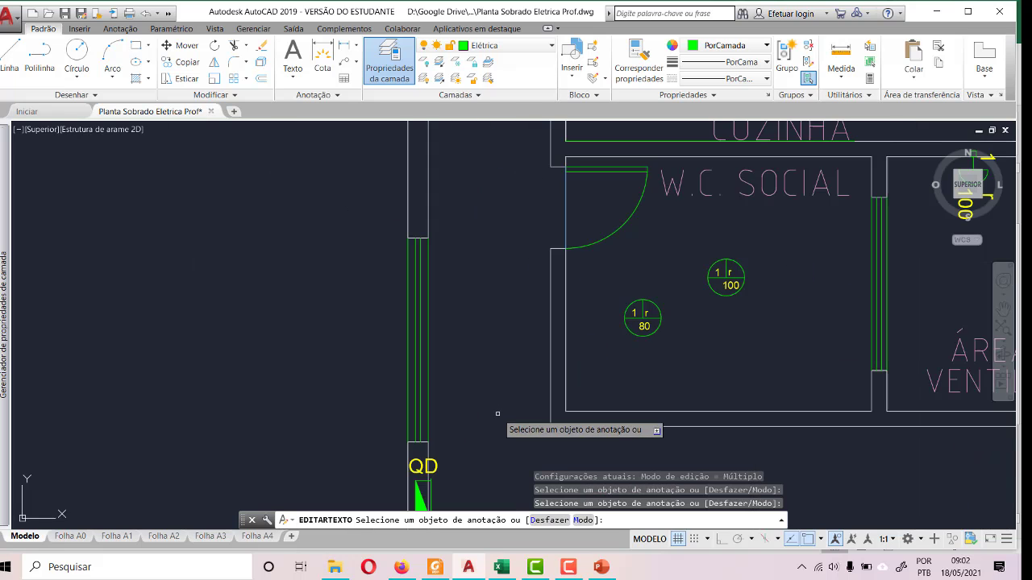
click(11, 56)
scroll(555, 441, up, 4)
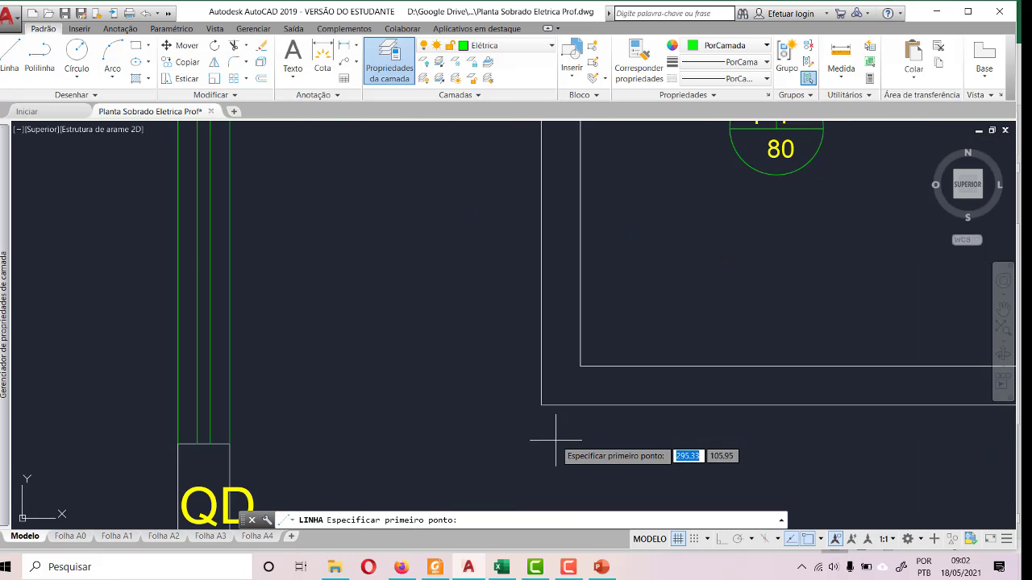
click(540, 404)
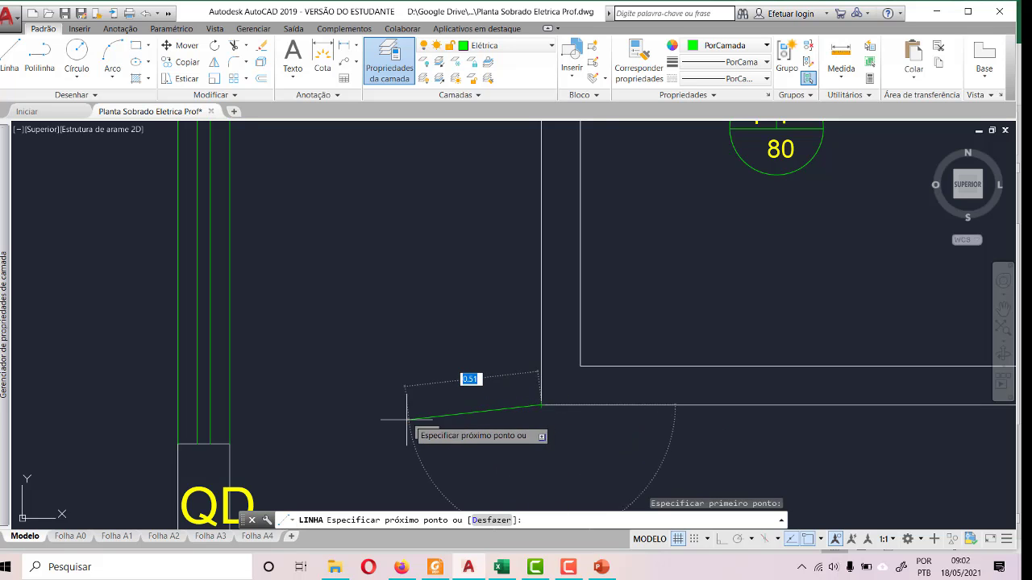
click(230, 405)
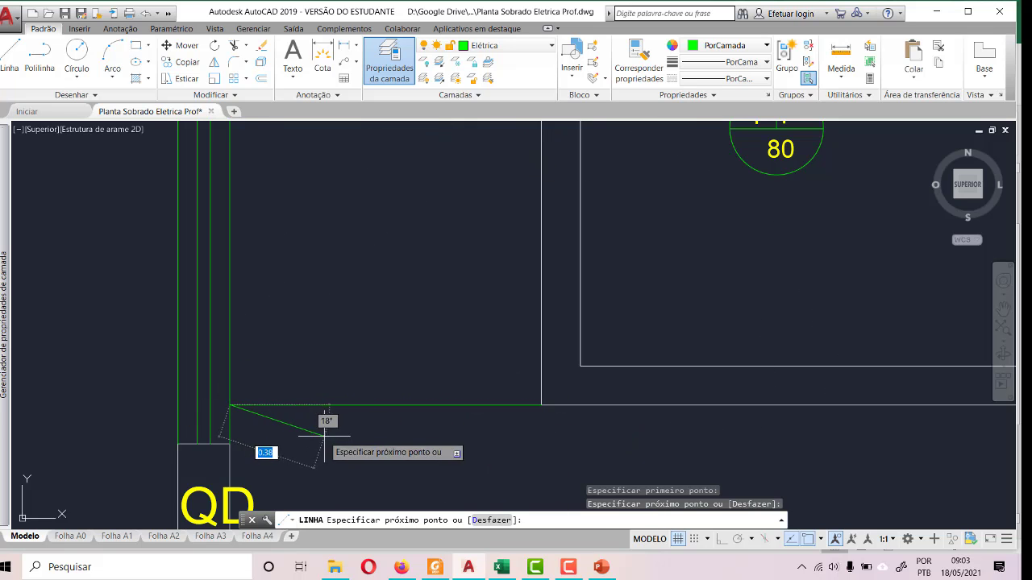
- Continue the line up the QUINTAL-side wall, 1.20 across the corridor's upper end, and down to W.C. SOCIAL's outer lower corner
scroll(298, 464, down, 6)
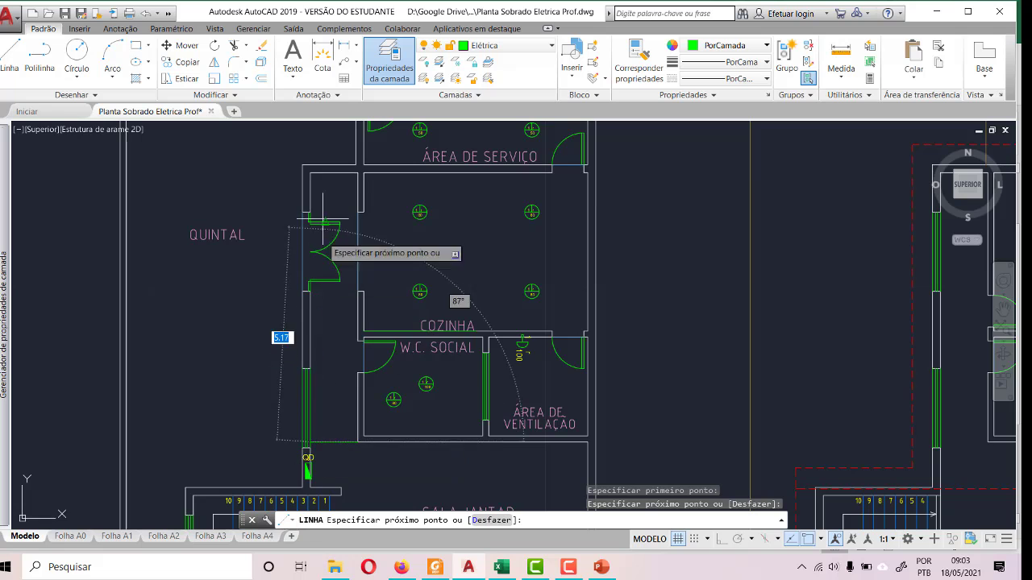
scroll(323, 217, up, 4)
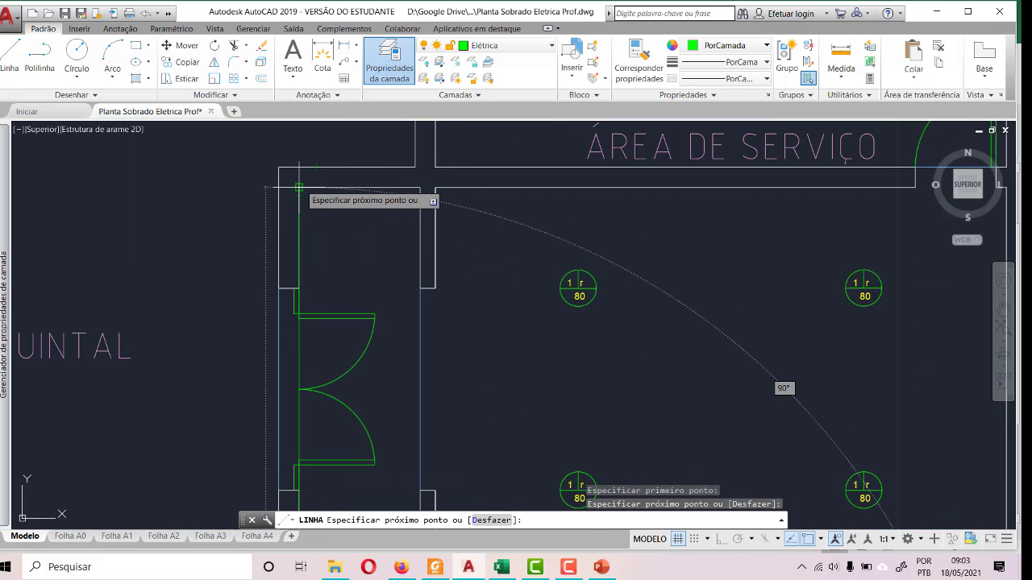
click(299, 187)
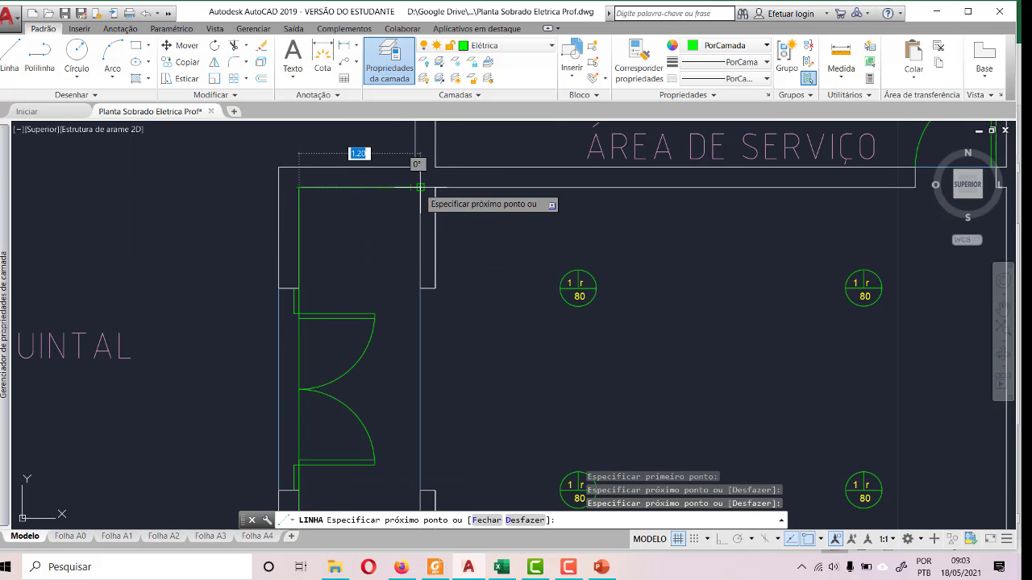
click(420, 187)
scroll(379, 197, down, 3)
scroll(402, 397, up, 3)
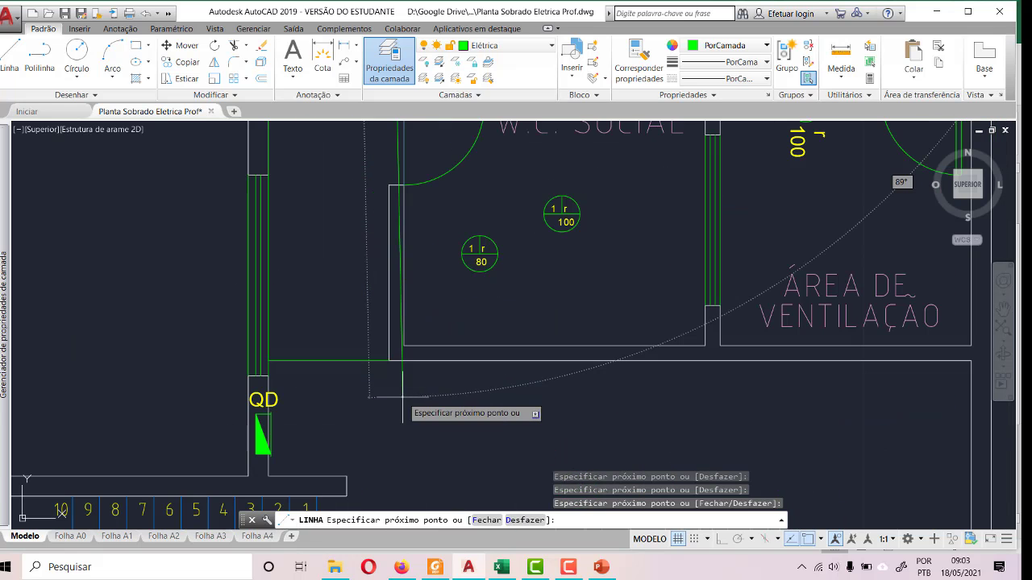
click(389, 360)
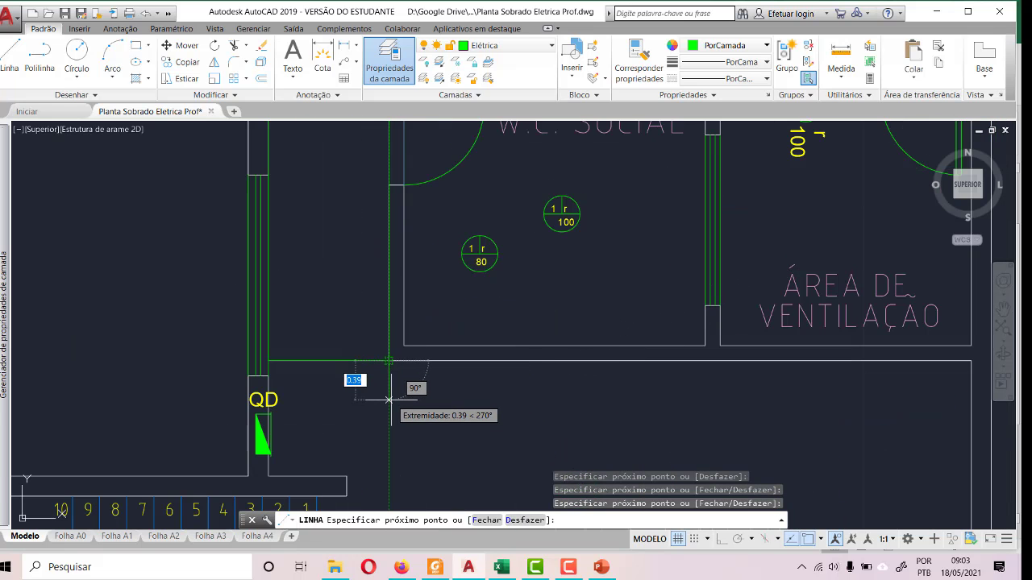
key(Escape)
- Draw a horizontal line with Ortho on, from the midpoint of the corridor's kitchen-side line across to the QUINTAL-side wall
scroll(394, 392, down, 2)
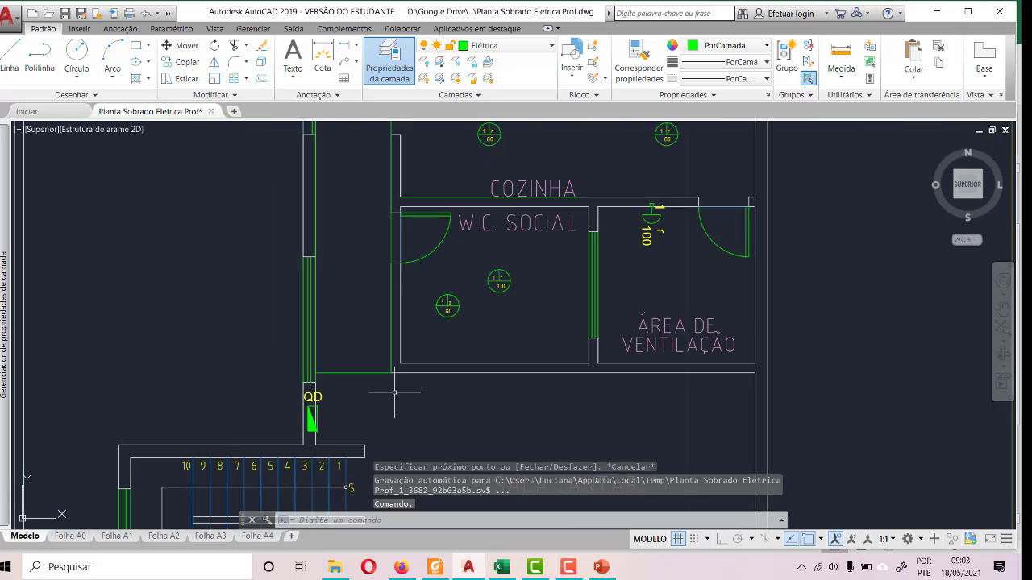
scroll(394, 393, down, 2)
click(394, 314)
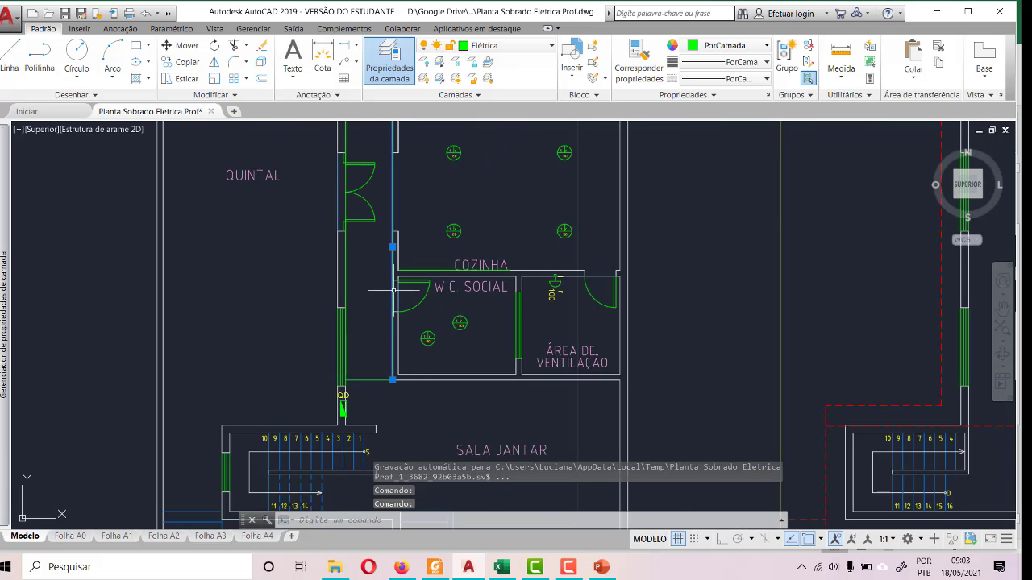
scroll(381, 352, down, 2)
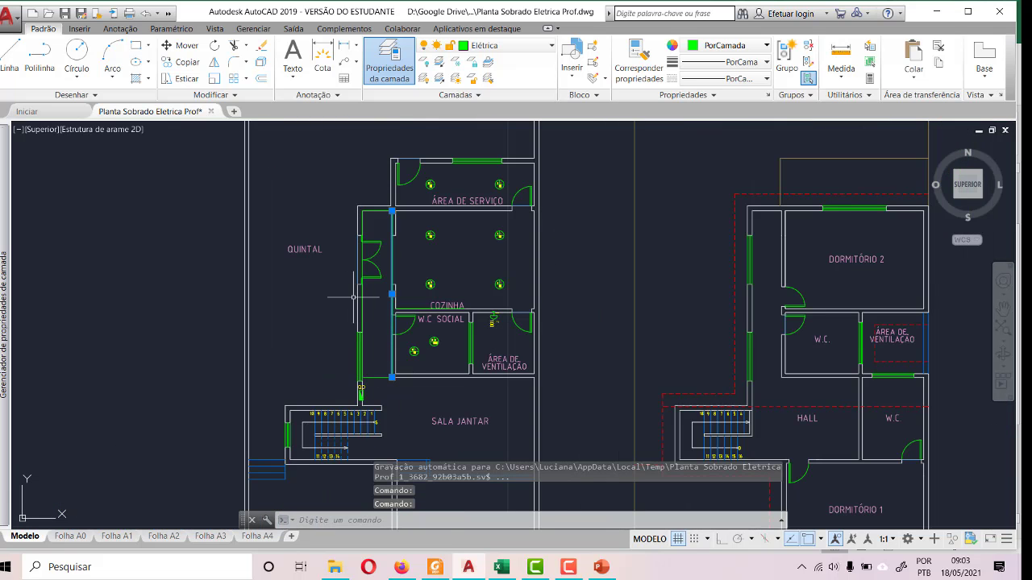
scroll(354, 296, up, 4)
text(l)
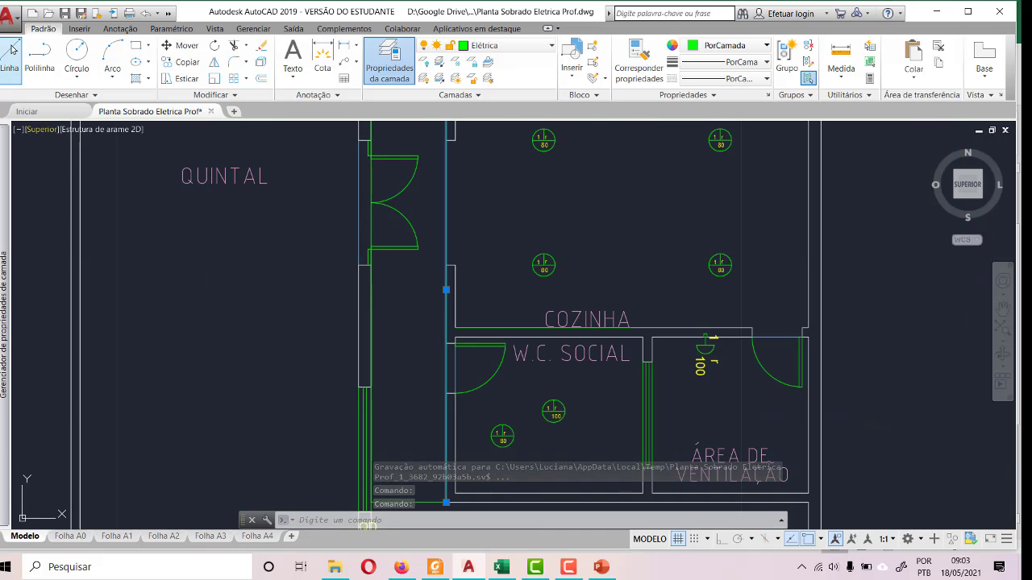
key(Return)
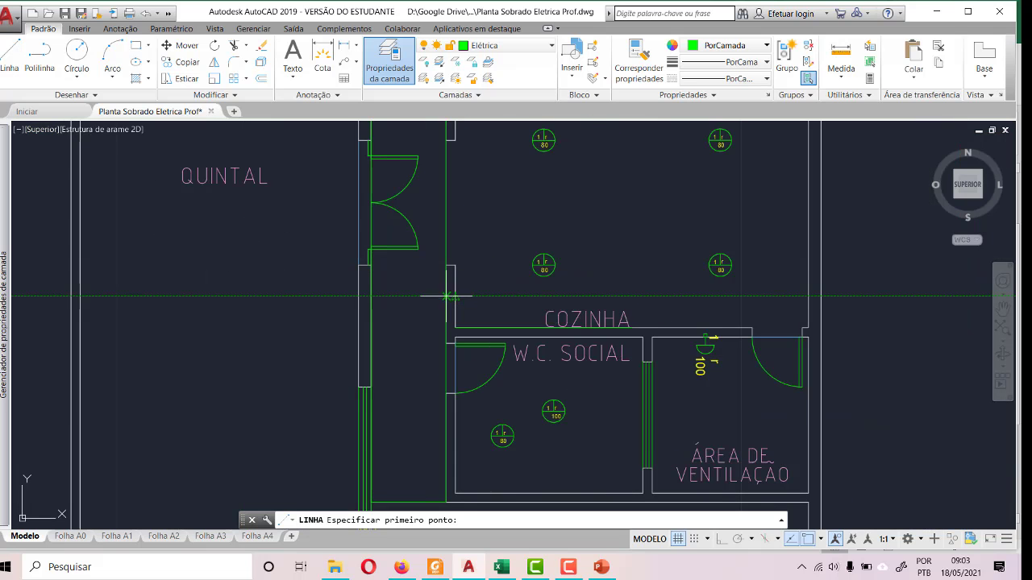
scroll(446, 301, up, 5)
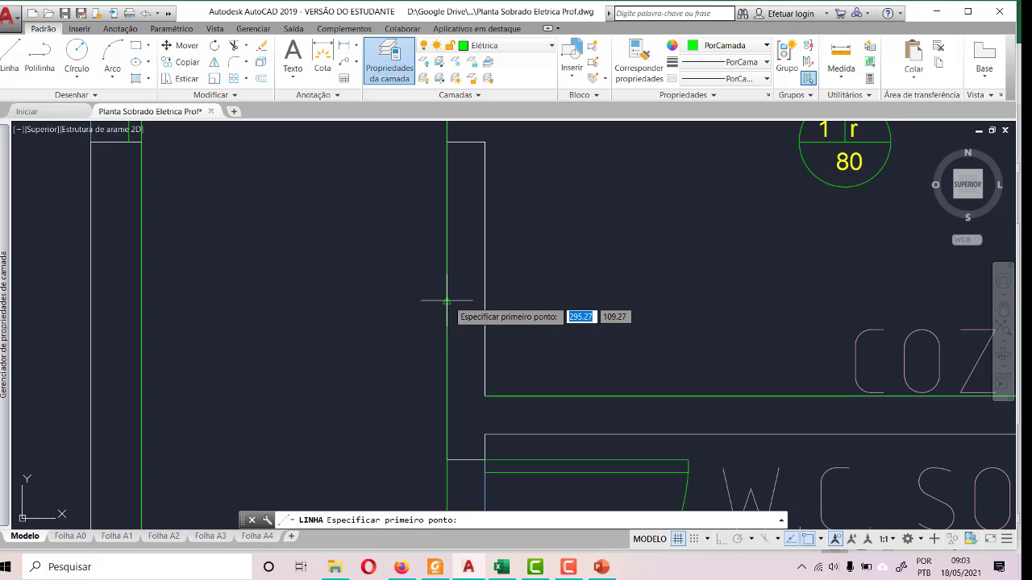
click(445, 300)
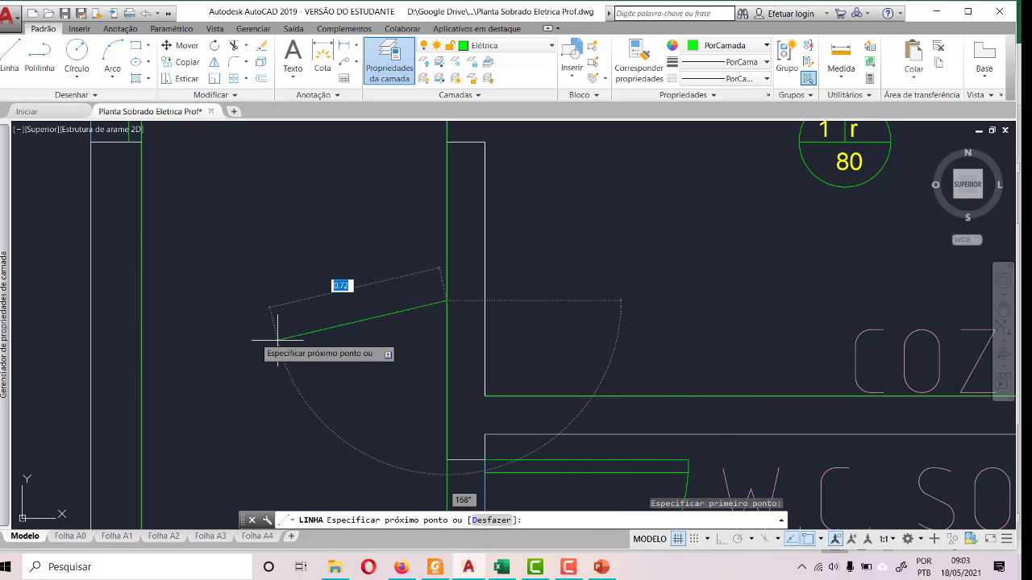
scroll(279, 342, down, 8)
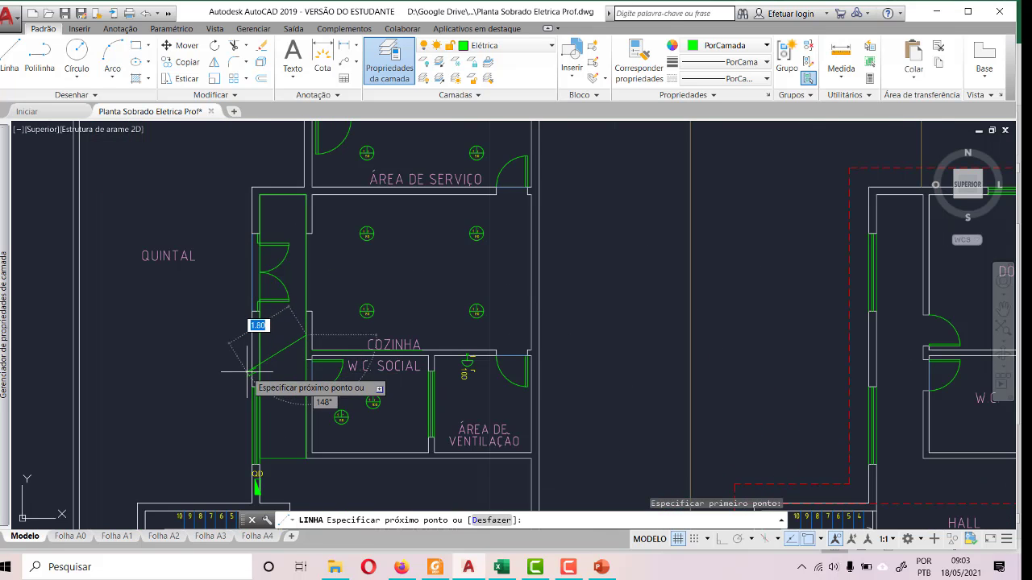
scroll(280, 348, up, 4)
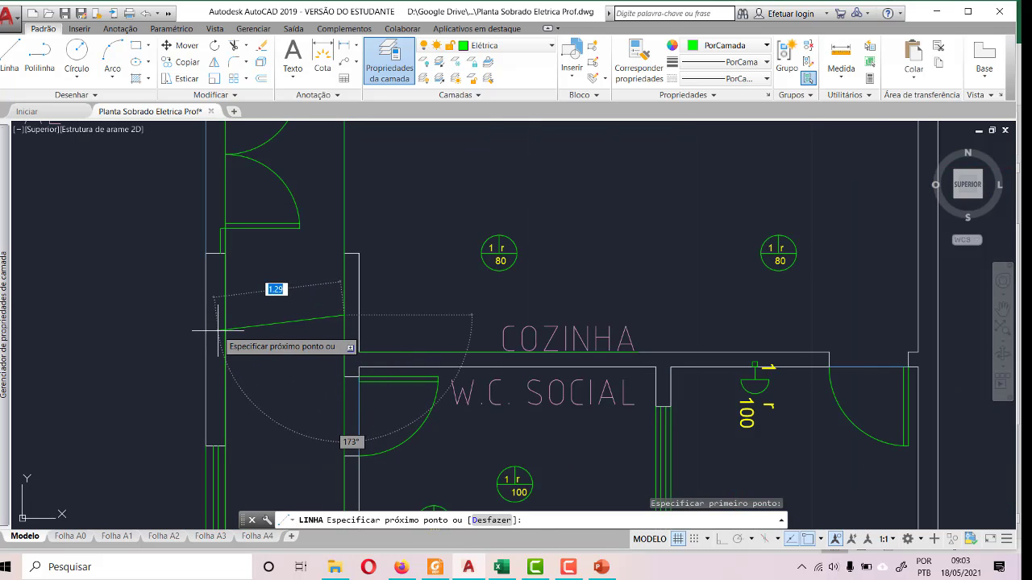
key(F8)
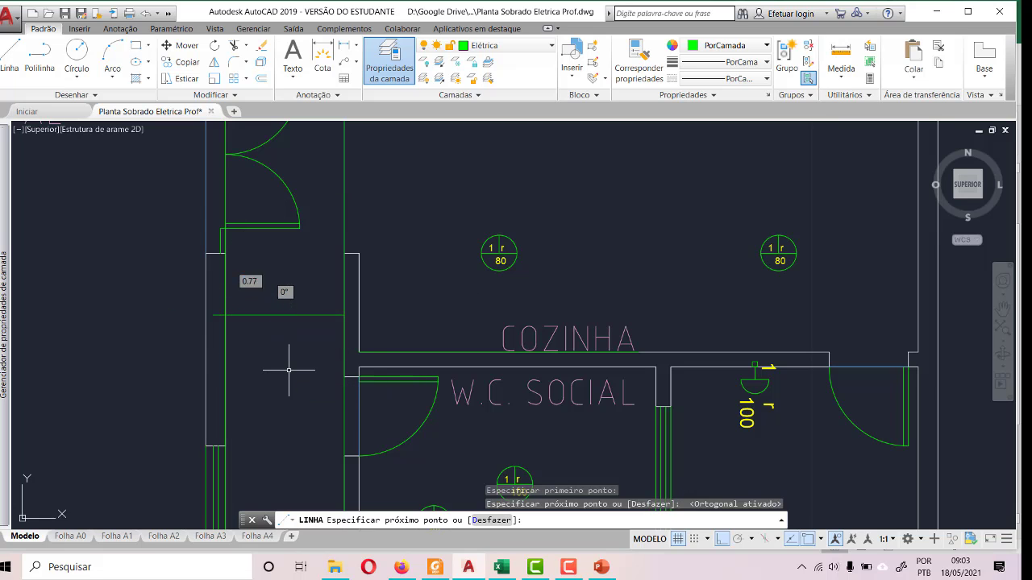
key(Escape)
- Draw diagonals from the corridor's lower QUINTAL-side corner to the dividing line's kitchen-side end and up to the upper QUINTAL-side corner
click(9, 56)
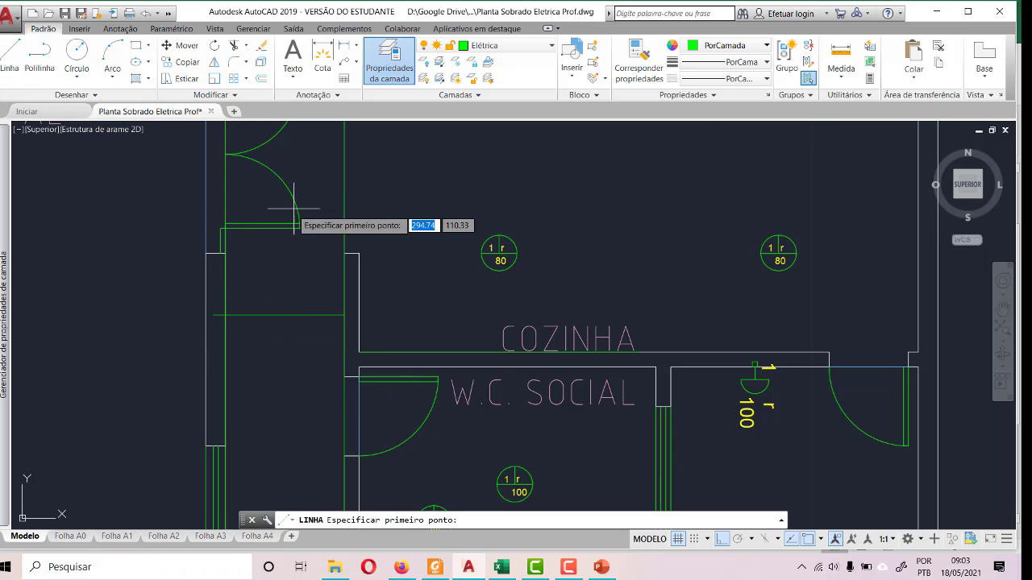
scroll(305, 213, down, 2)
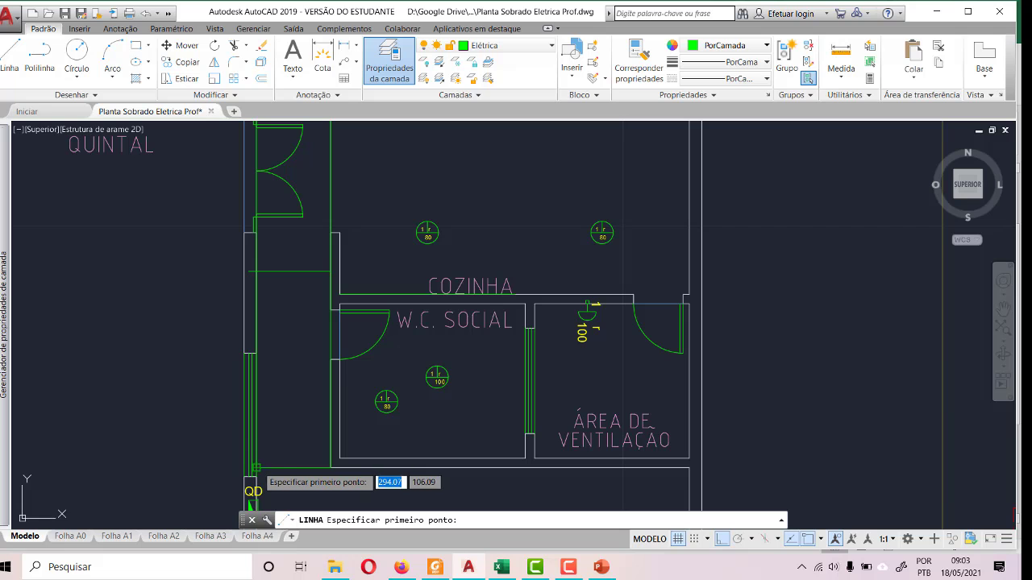
click(251, 466)
click(331, 272)
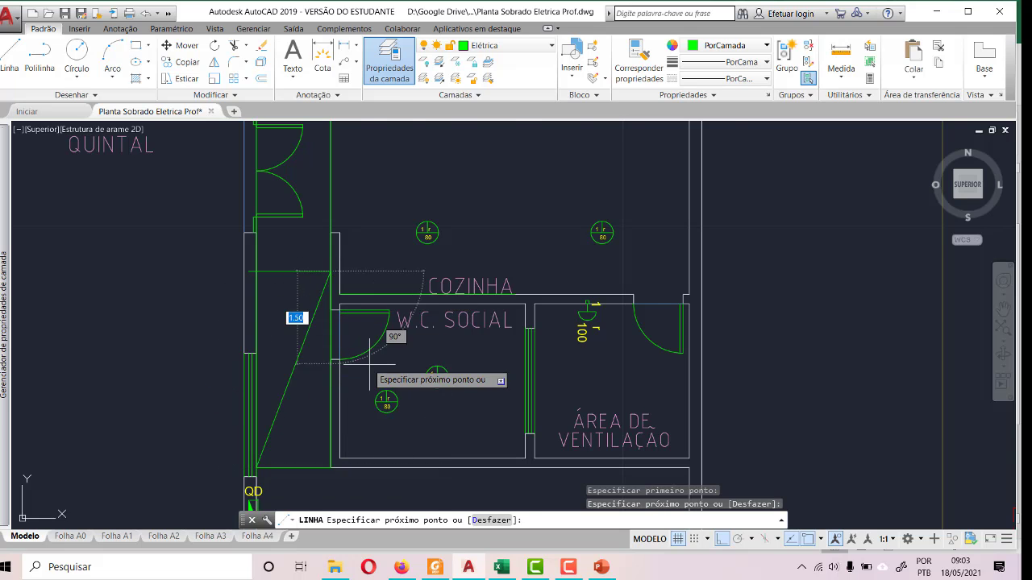
scroll(370, 368, down, 2)
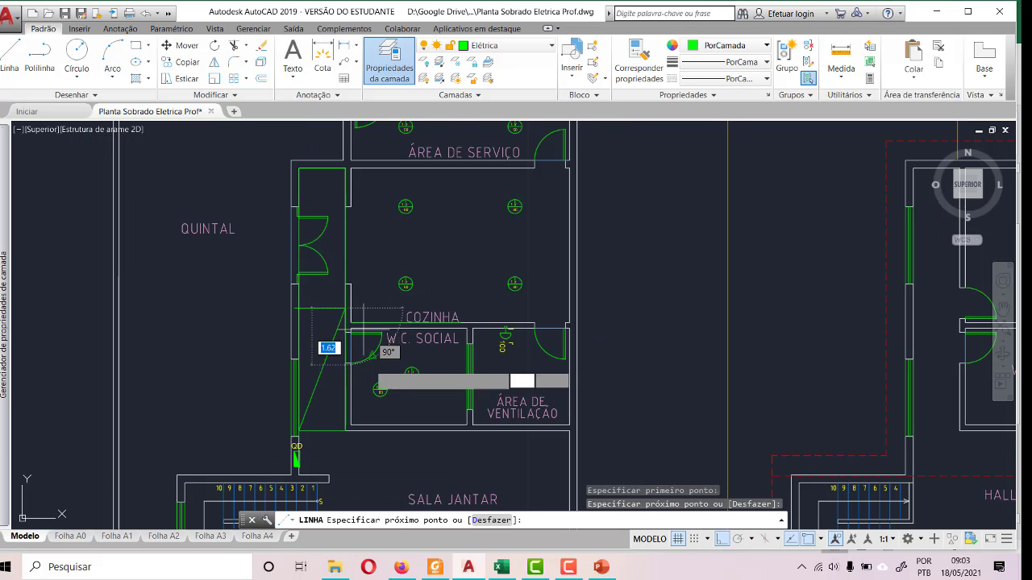
click(298, 169)
key(Escape)
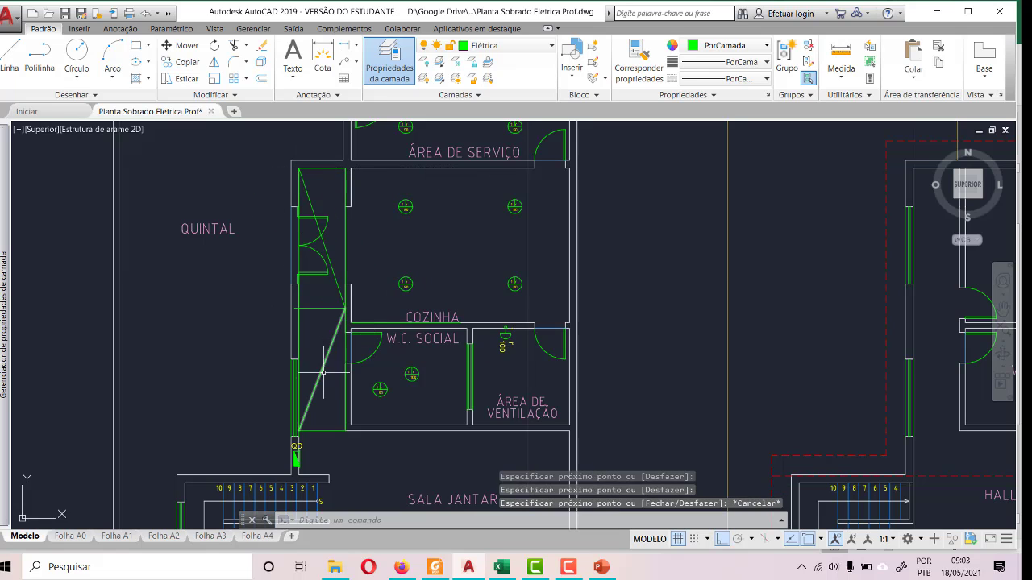
- Copy the 80 W light symbol from W.C. SOCIAL into the lower half of the corridor
scroll(320, 385, up, 4)
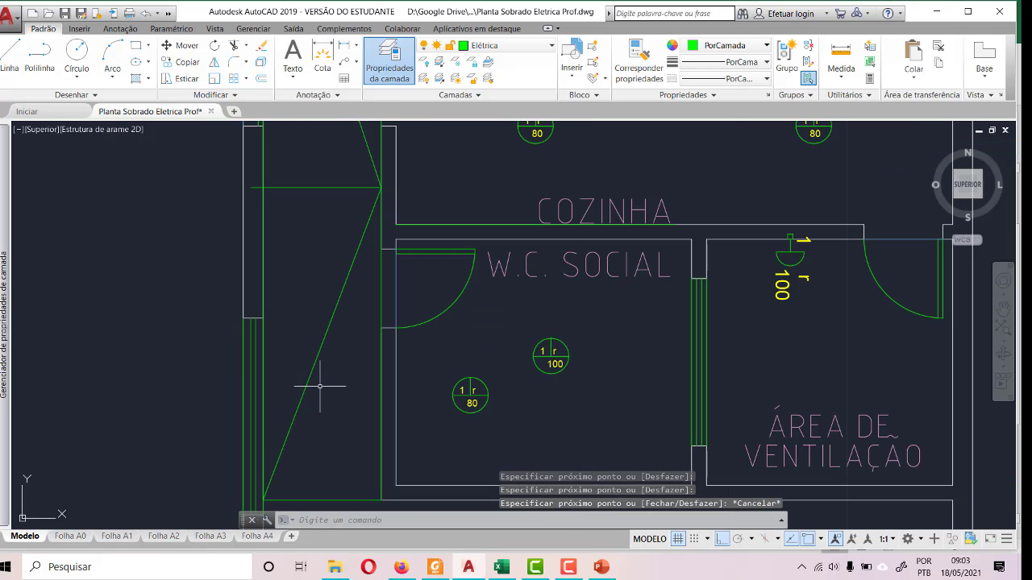
click(509, 427)
click(435, 348)
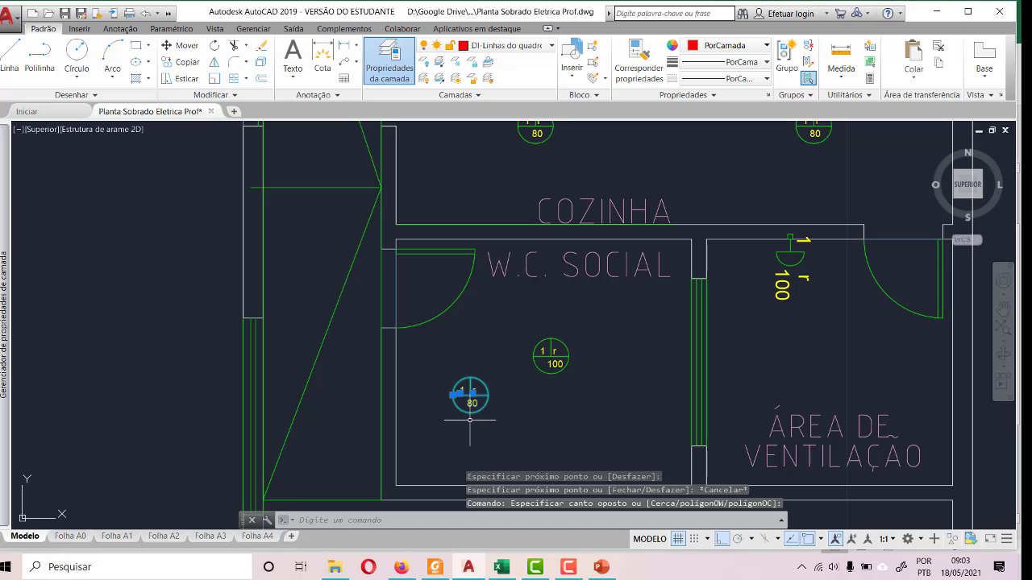
key(ctrl+c)
key(ctrl+v)
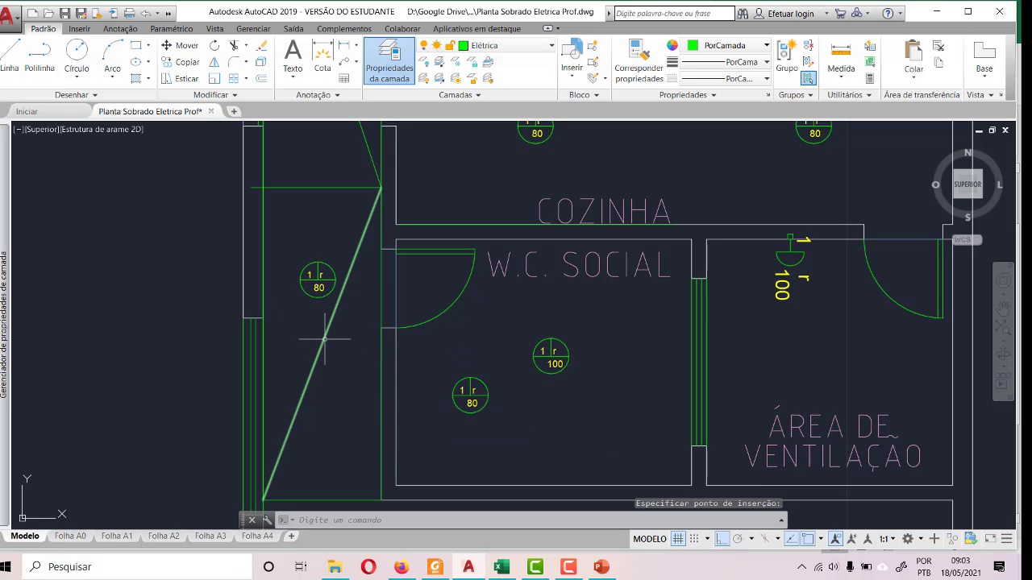
- Draw the opposite diagonals from the corridor's lower W.C.-side corner to the QUINTAL-side line at the divider and up to the upper kitchen-side corner
click(9, 60)
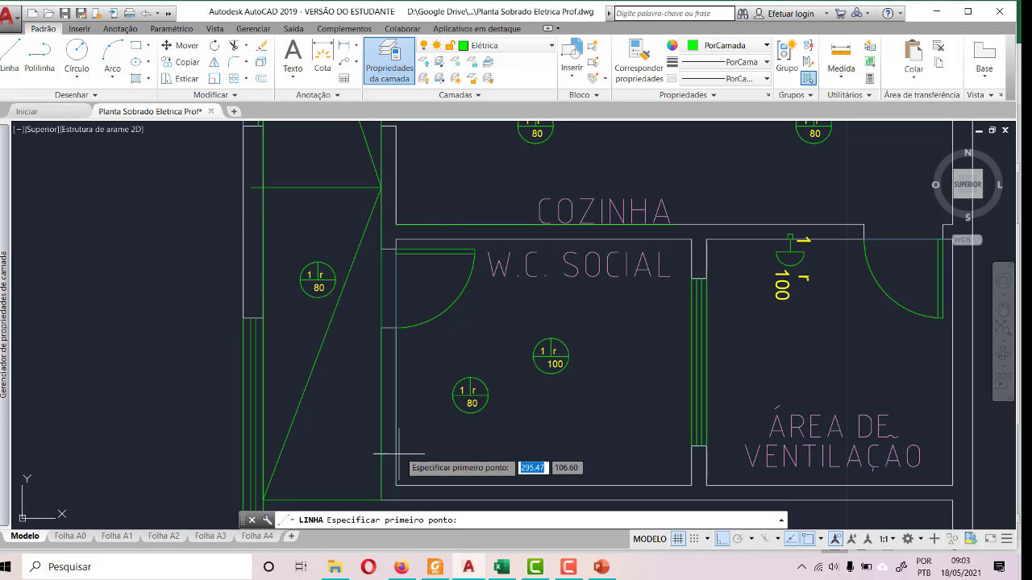
click(347, 498)
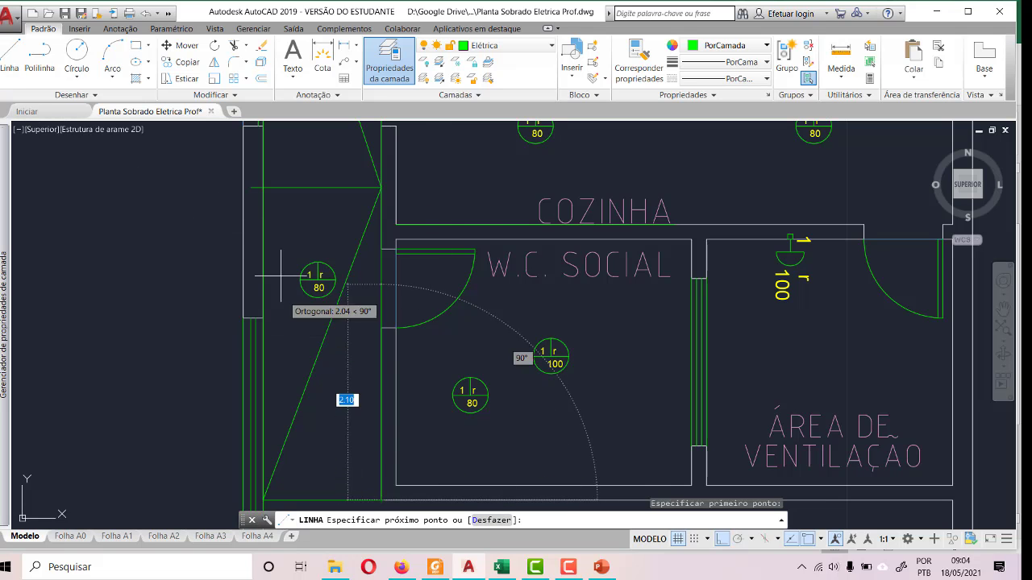
click(266, 189)
scroll(319, 383, down, 2)
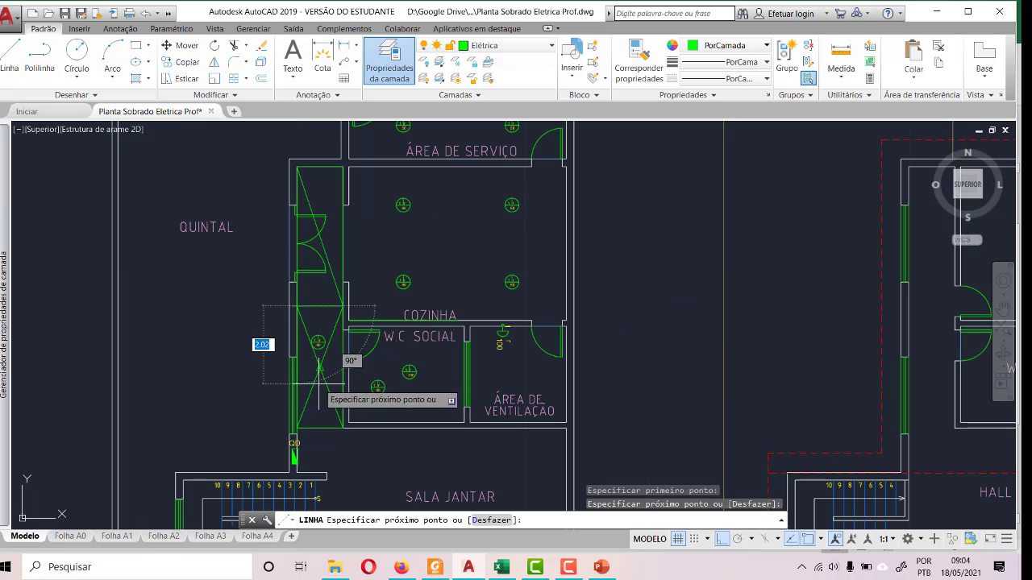
click(343, 167)
key(Escape)
- Move the corridor's light symbol by its centre onto the crossing of the diagonals in the lower half
scroll(306, 359, up, 4)
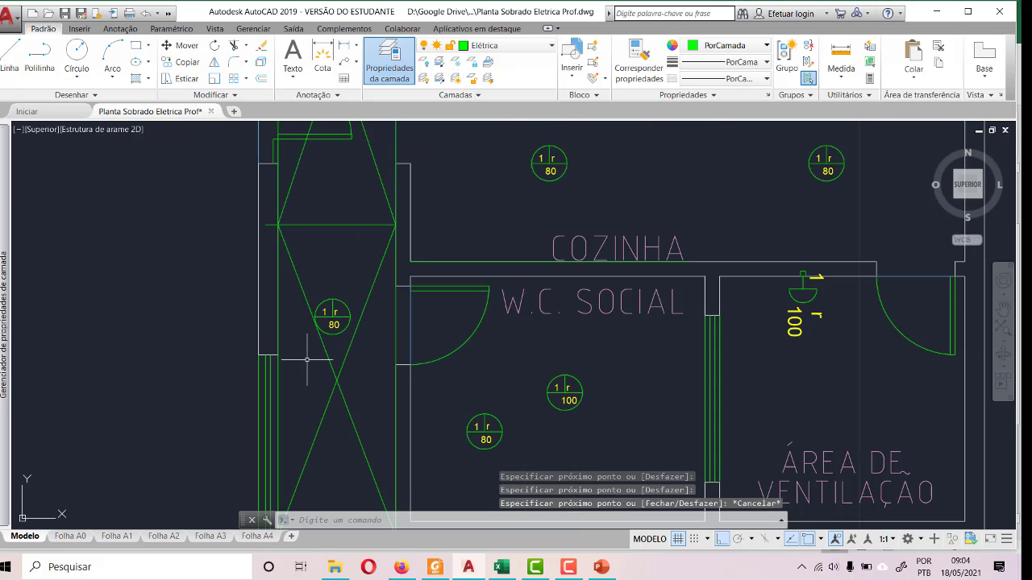
click(333, 317)
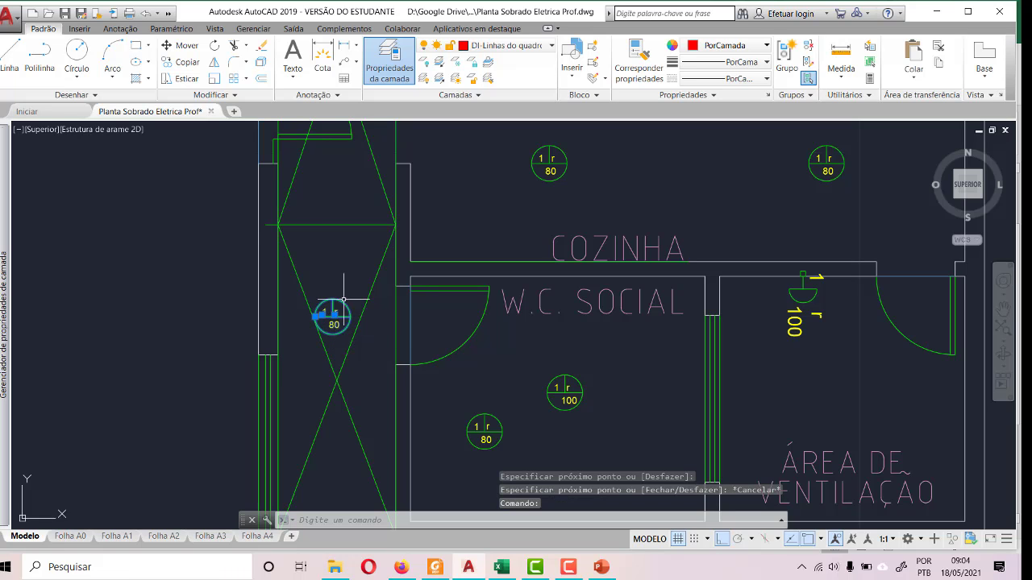
click(181, 46)
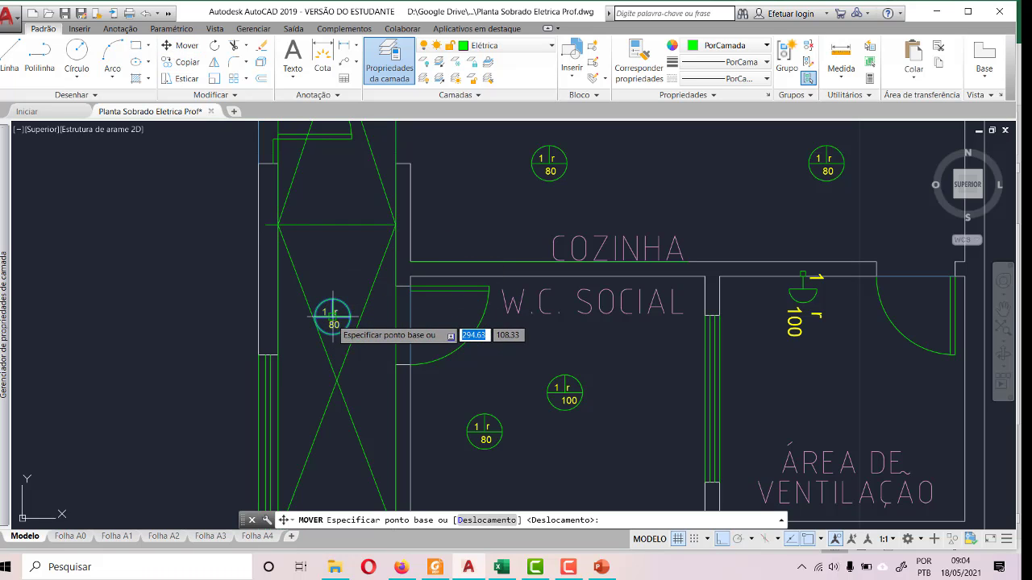
click(333, 317)
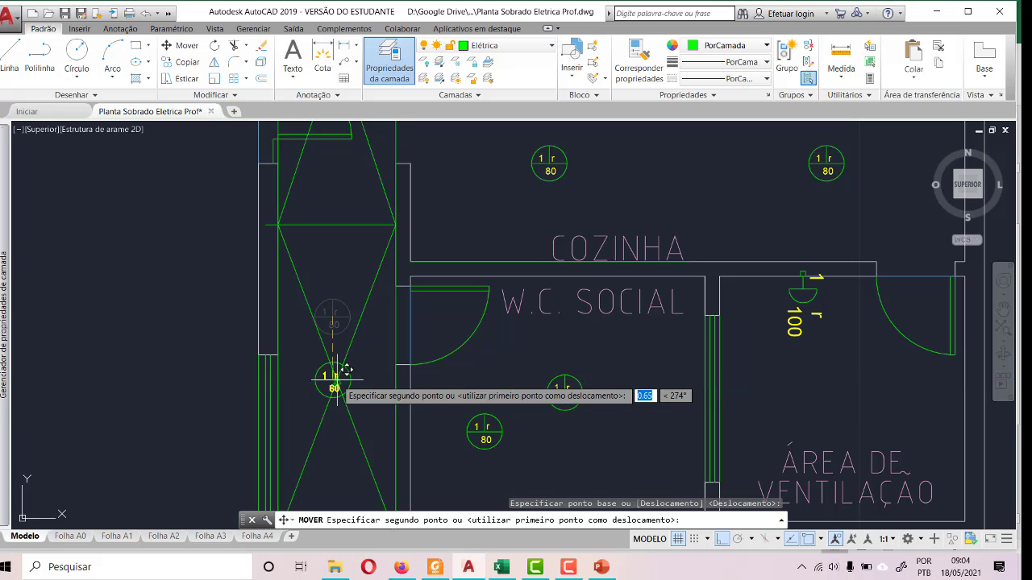
click(337, 379)
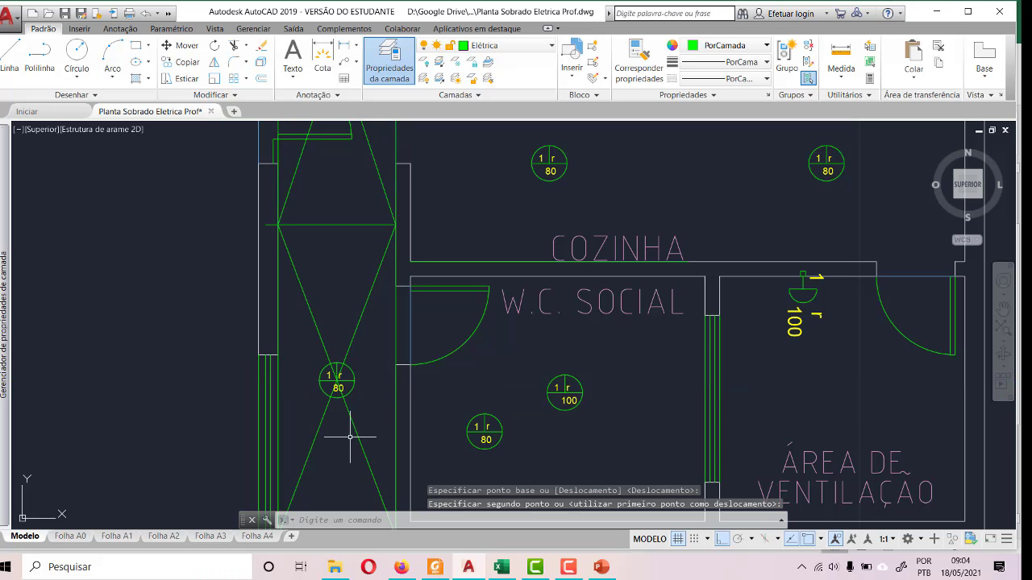
- Set the POTENCIA (W) attribute of the corridor's light to 50
scroll(350, 437, up, 6)
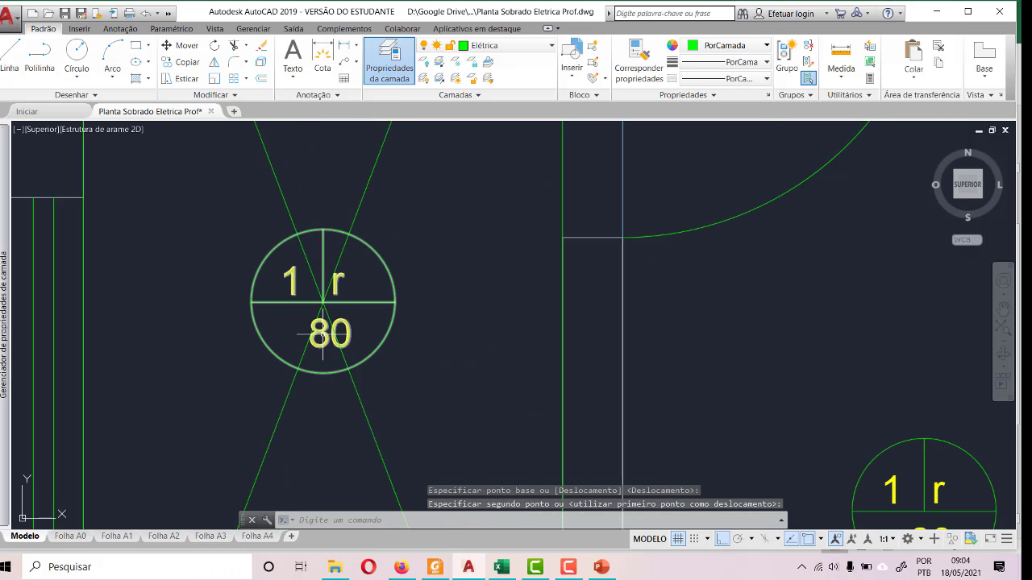
double_click(323, 333)
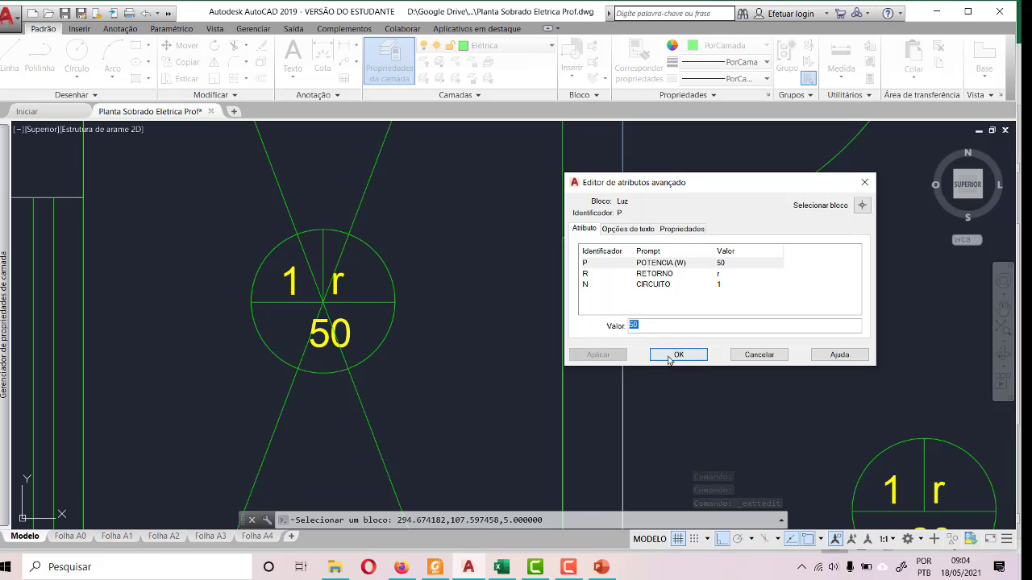
click(677, 355)
key(Escape)
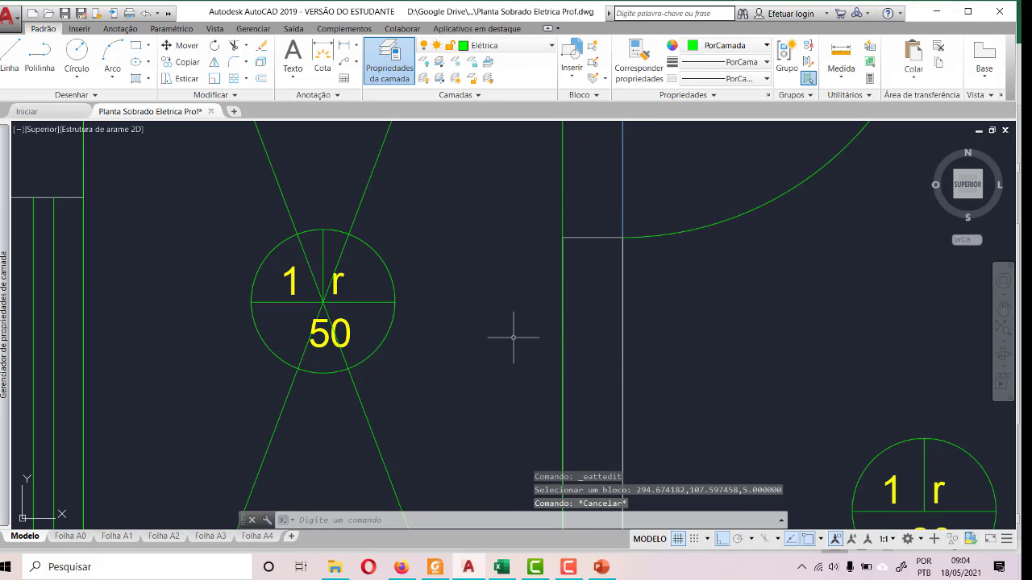
- Copy the corridor's 50 W light symbol into the upper half of the corridor, beside the double door
scroll(483, 394, down, 4)
scroll(483, 395, down, 5)
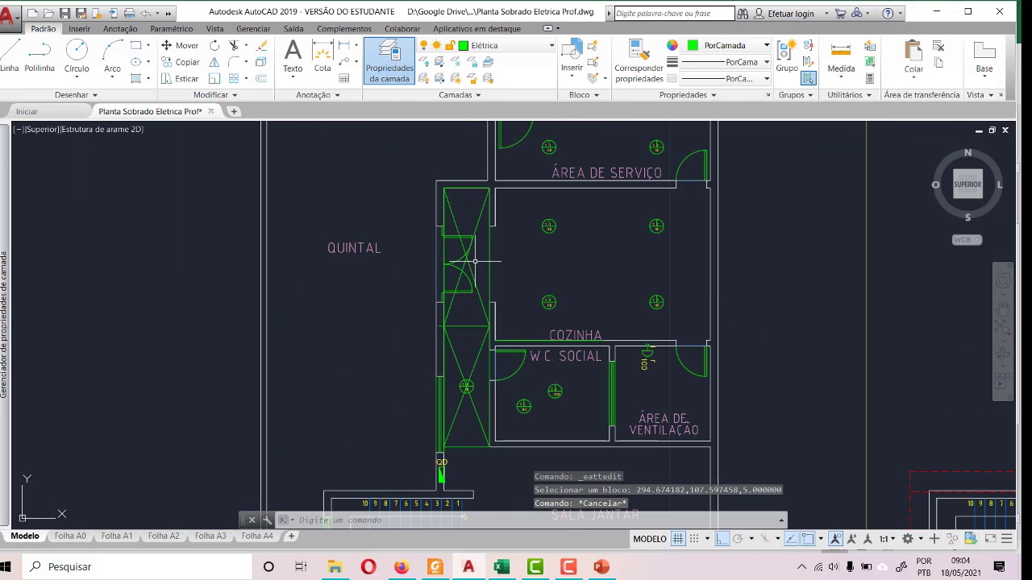
scroll(480, 384, up, 5)
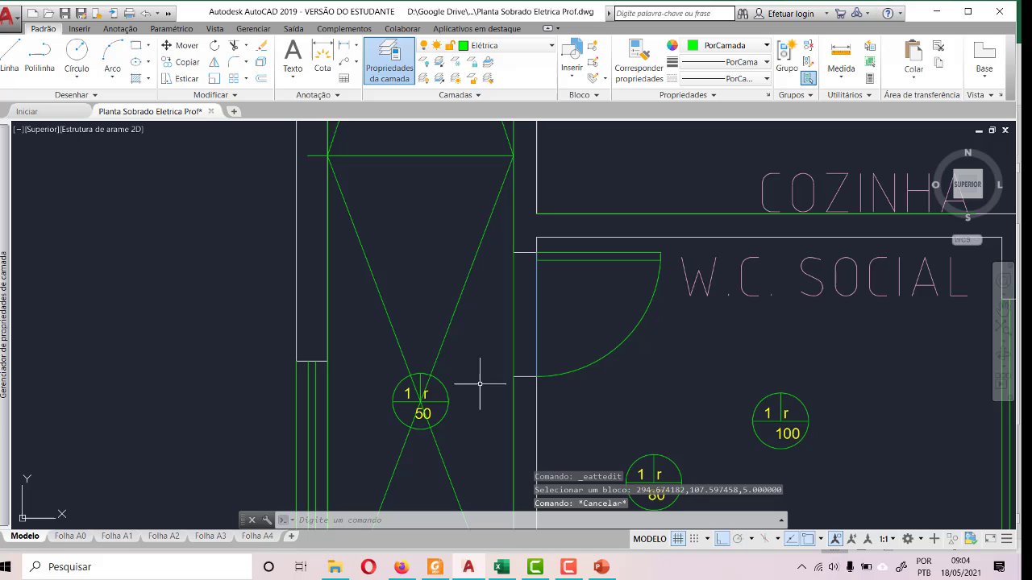
click(448, 411)
key(ctrl+c)
key(ctrl+v)
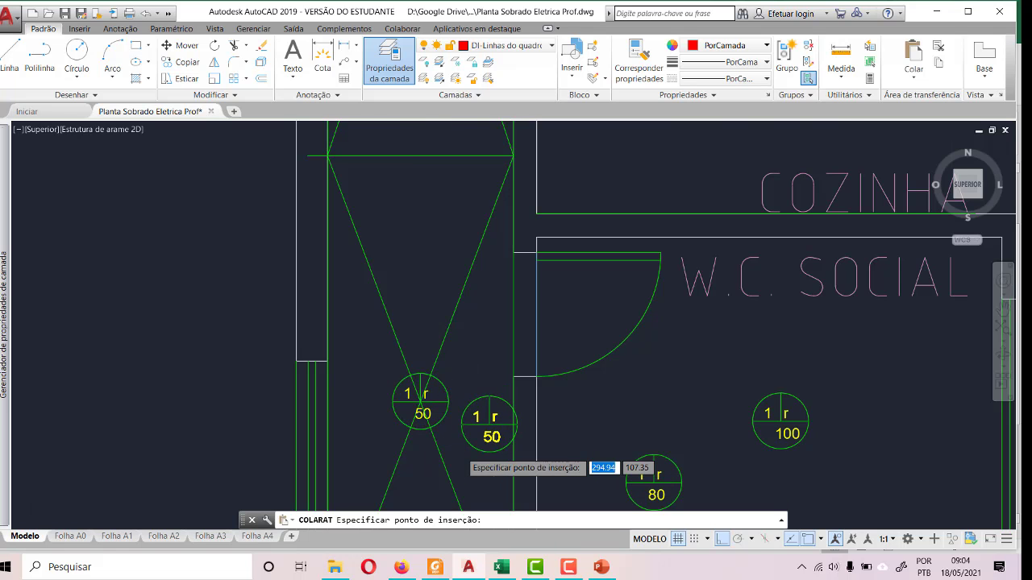
scroll(460, 288, down, 5)
scroll(449, 240, up, 5)
scroll(459, 241, up, 2)
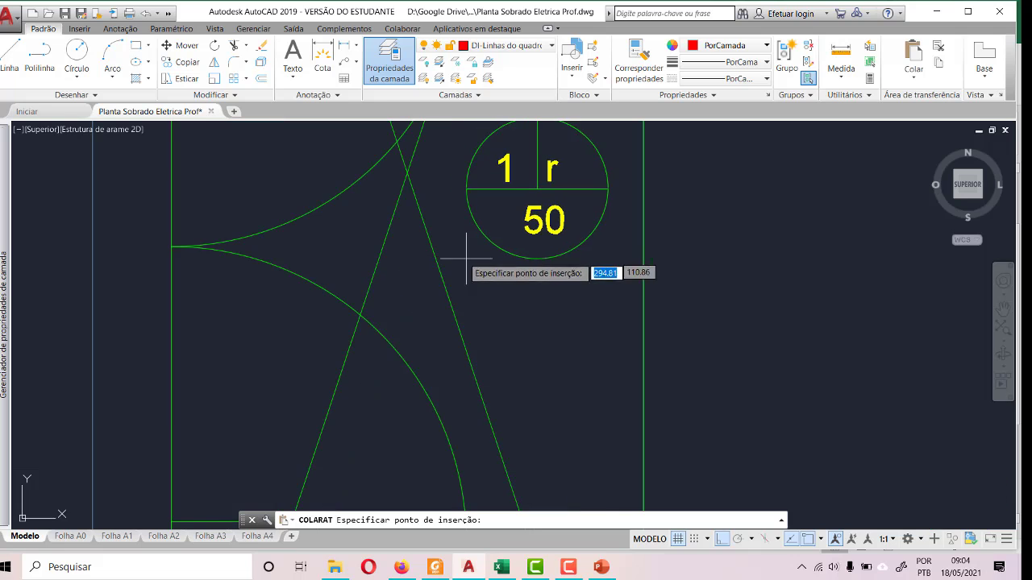
click(472, 242)
- Move the copied 50 W light by its centre onto the crossing of the diagonals in the corridor's upper half
scroll(482, 355, down, 2)
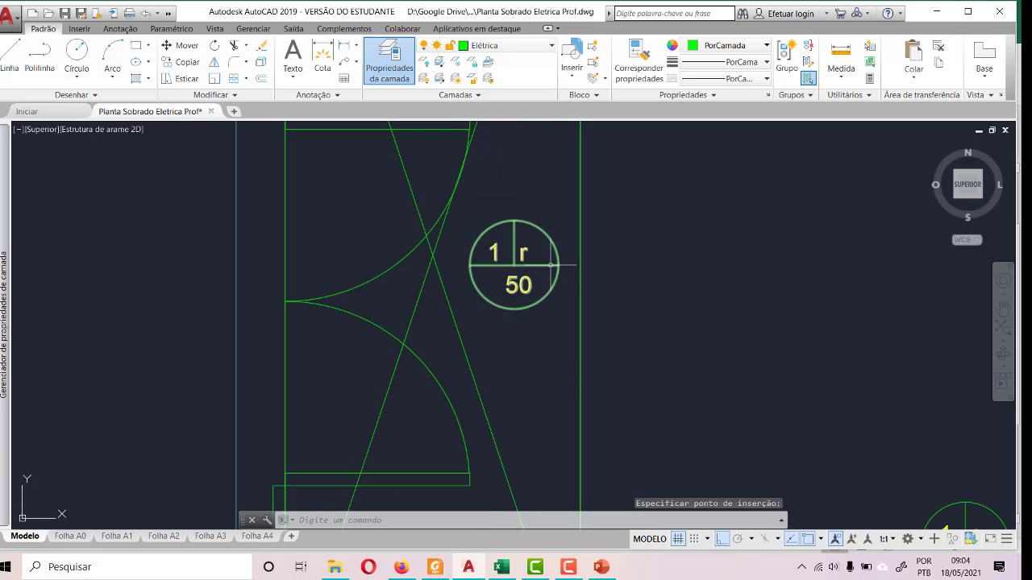
click(559, 294)
click(185, 48)
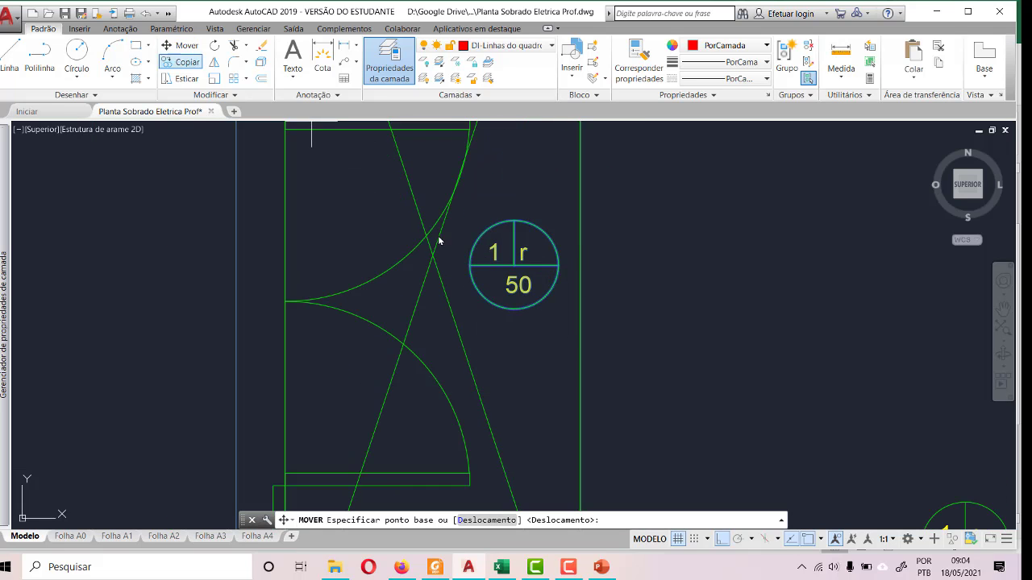
click(515, 265)
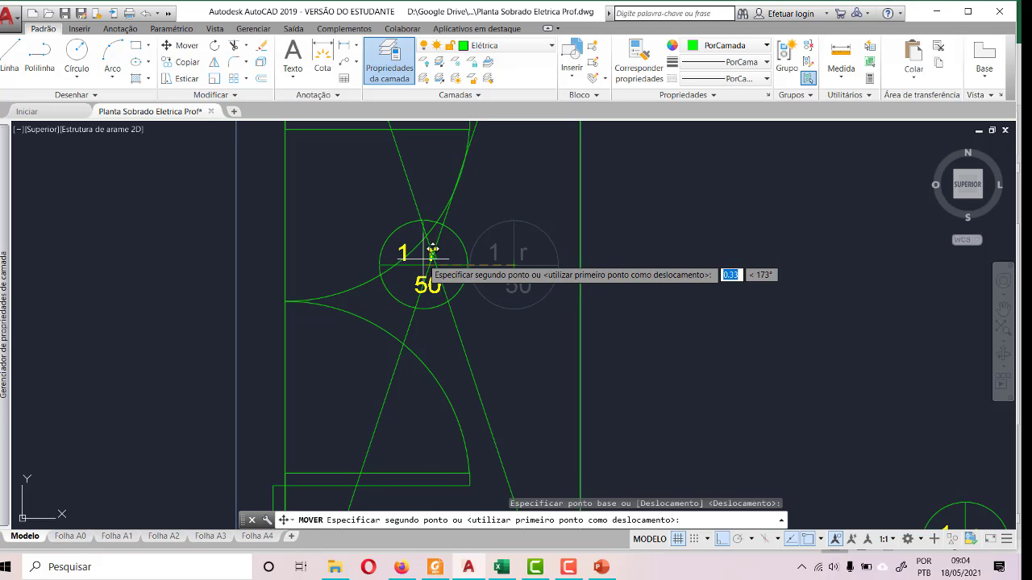
click(432, 256)
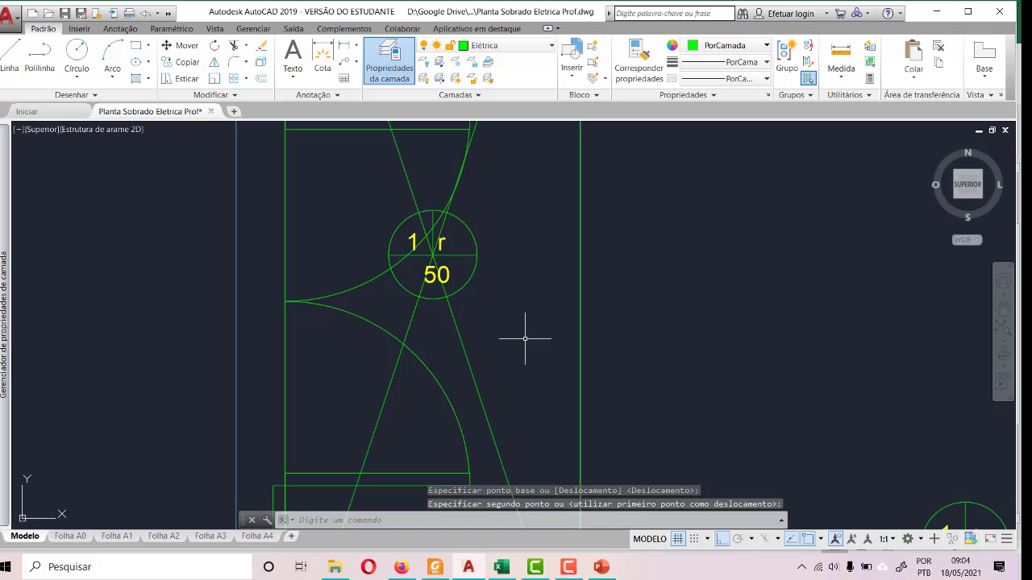
key(Escape)
- Erase both diagonals of the corridor's upper half and the auxiliary lines along its kitchen and QUINTAL sides
scroll(525, 339, down, 6)
scroll(521, 323, up, 4)
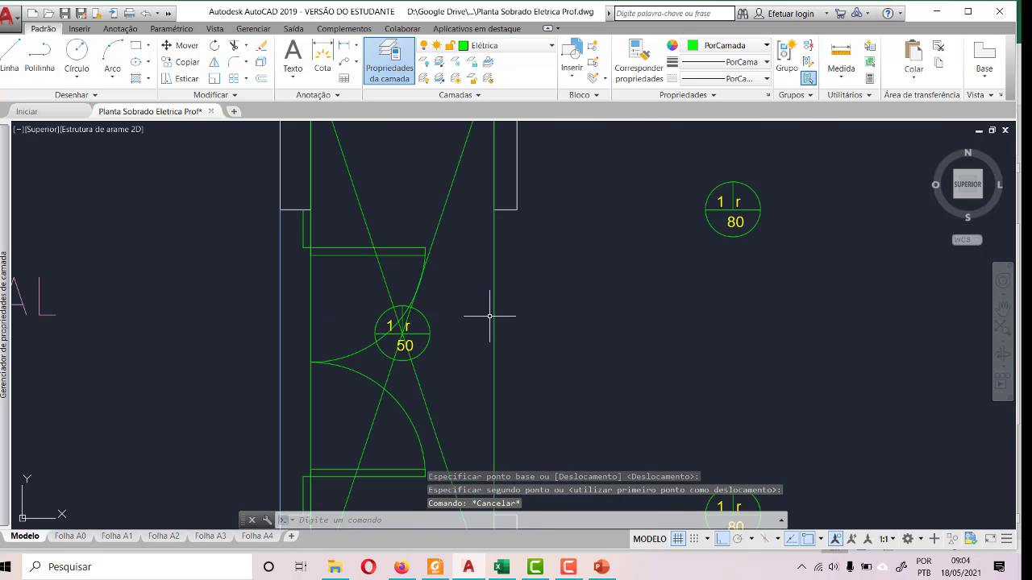
click(488, 319)
click(492, 323)
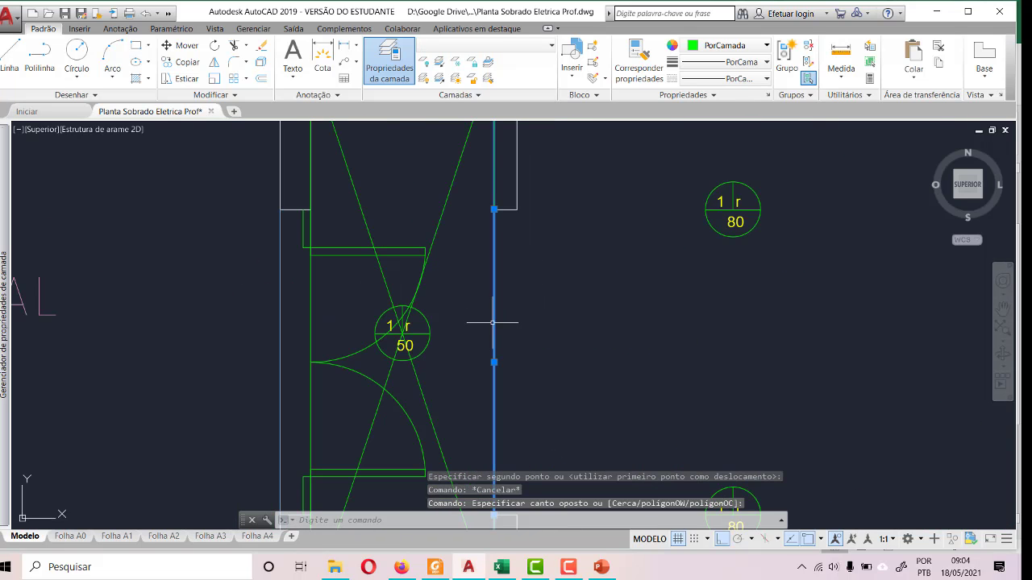
click(446, 198)
click(360, 207)
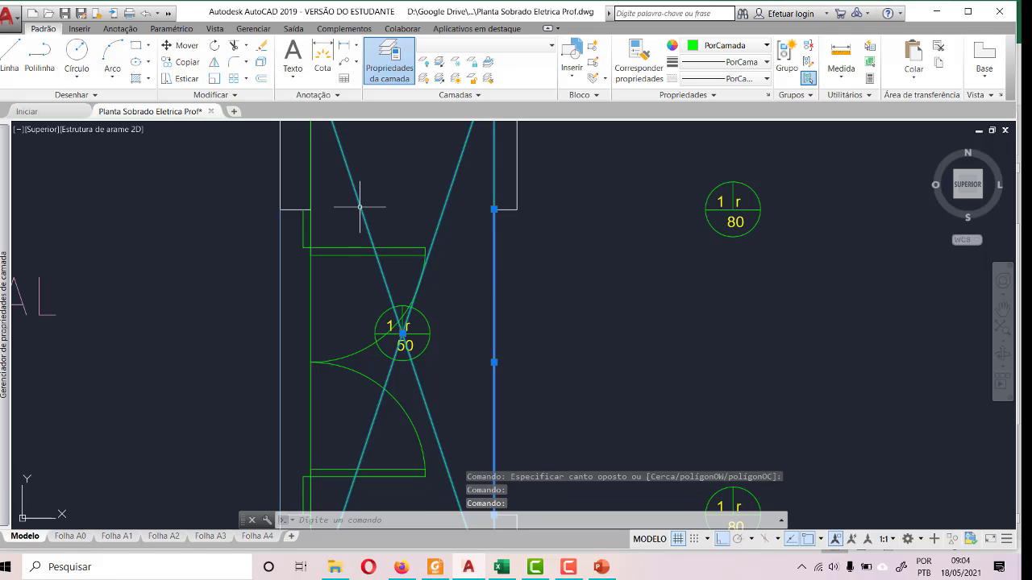
key(Delete)
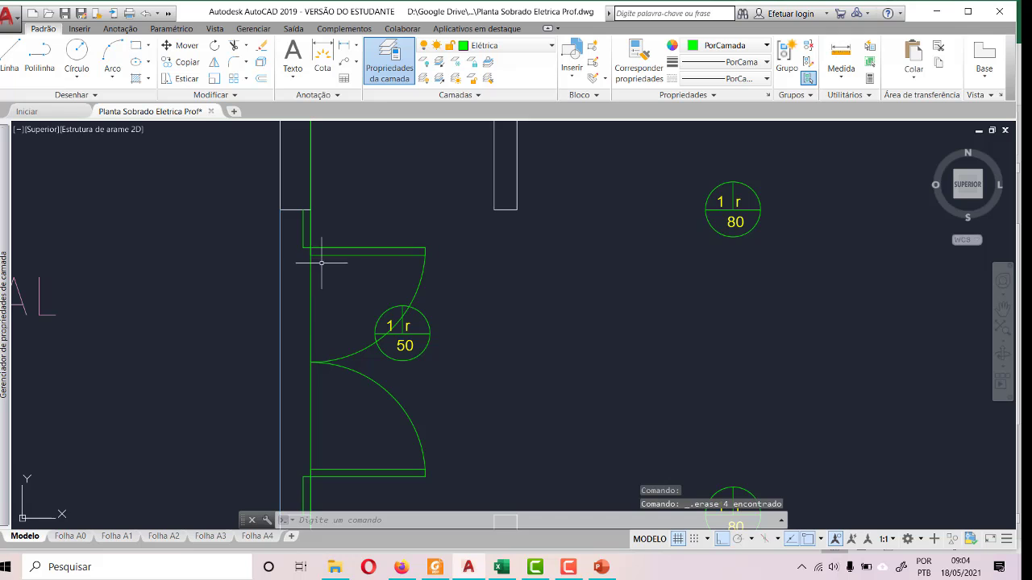
click(311, 298)
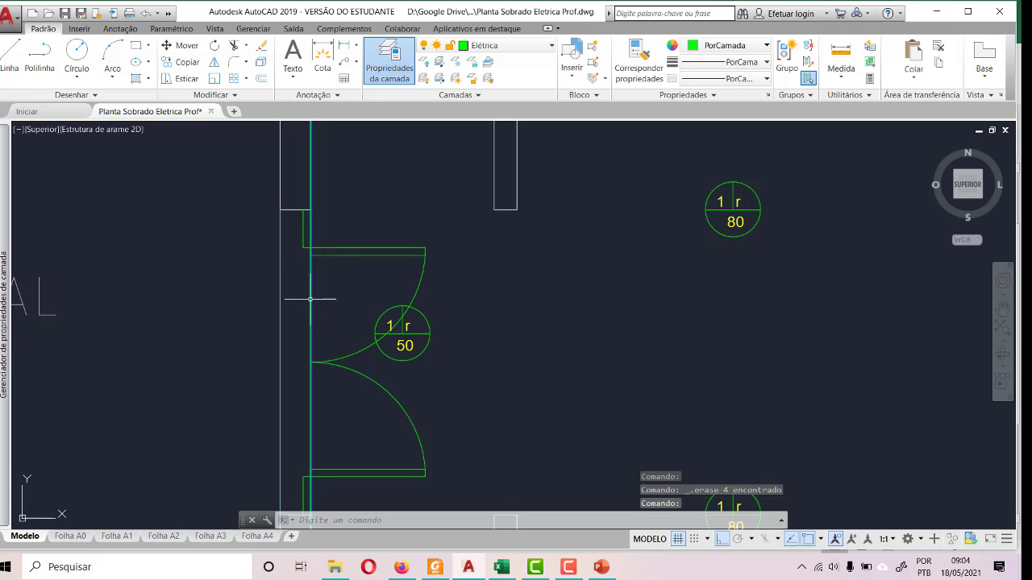
key(Delete)
- Erase the two construction diagonals crossing the 50 W light in the corridor's lower half
scroll(407, 259, down, 5)
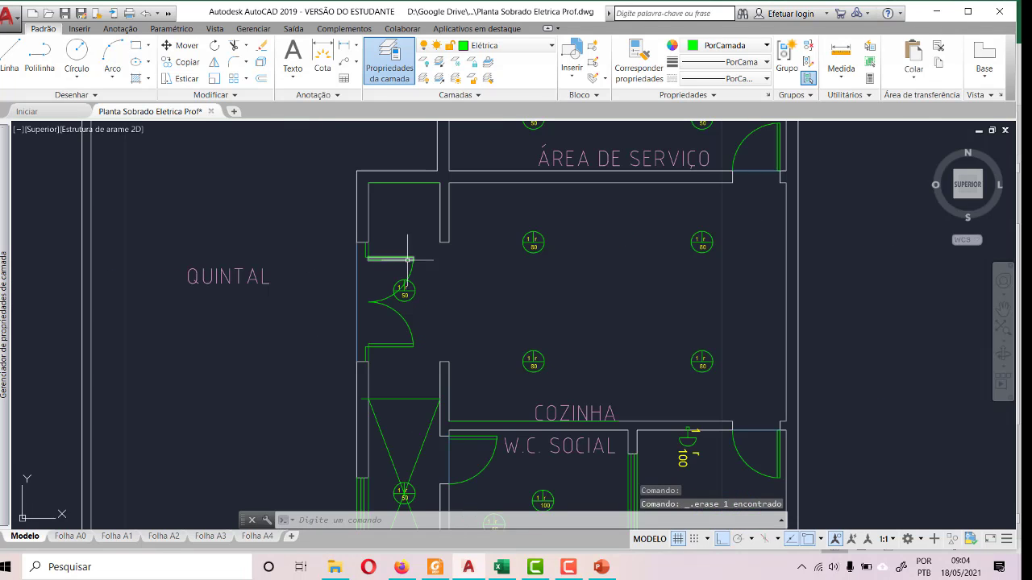
scroll(418, 239, down, 2)
scroll(423, 282, up, 5)
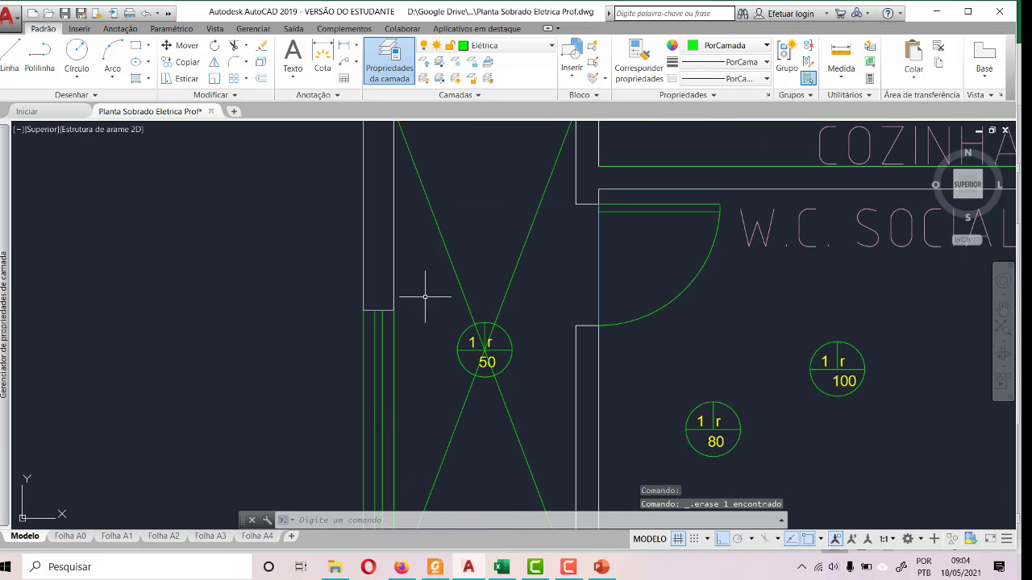
click(457, 281)
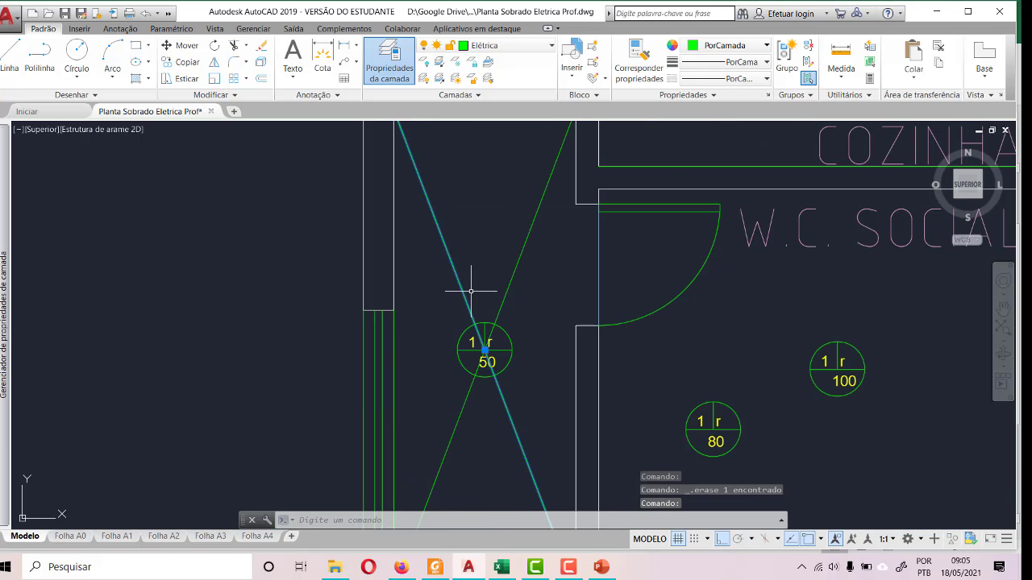
key(Delete)
click(507, 282)
key(Delete)
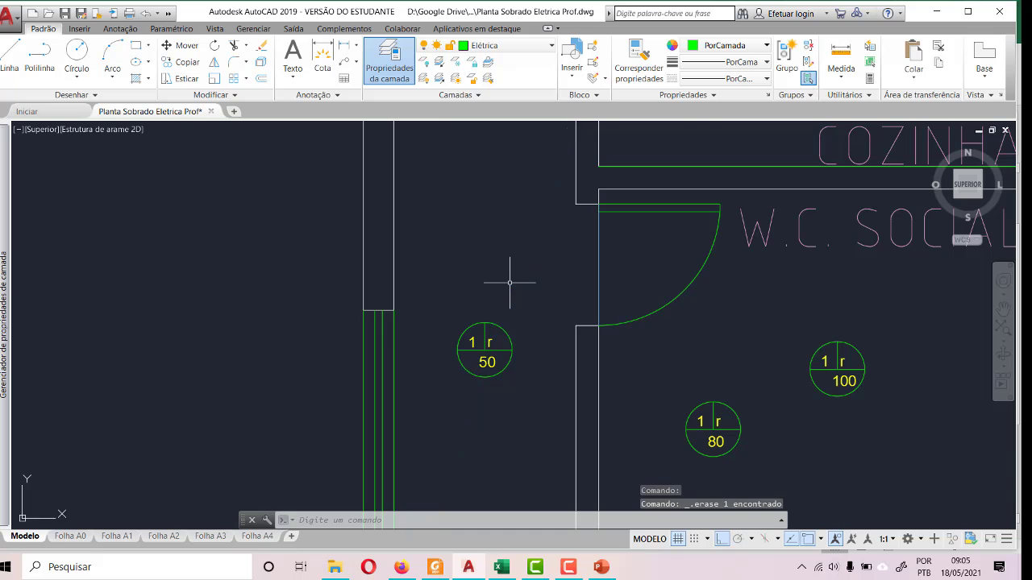
- Erase the auxiliary line dividing the corridor and the one closing its lower end near the QD
scroll(504, 274, down, 4)
scroll(496, 231, up, 5)
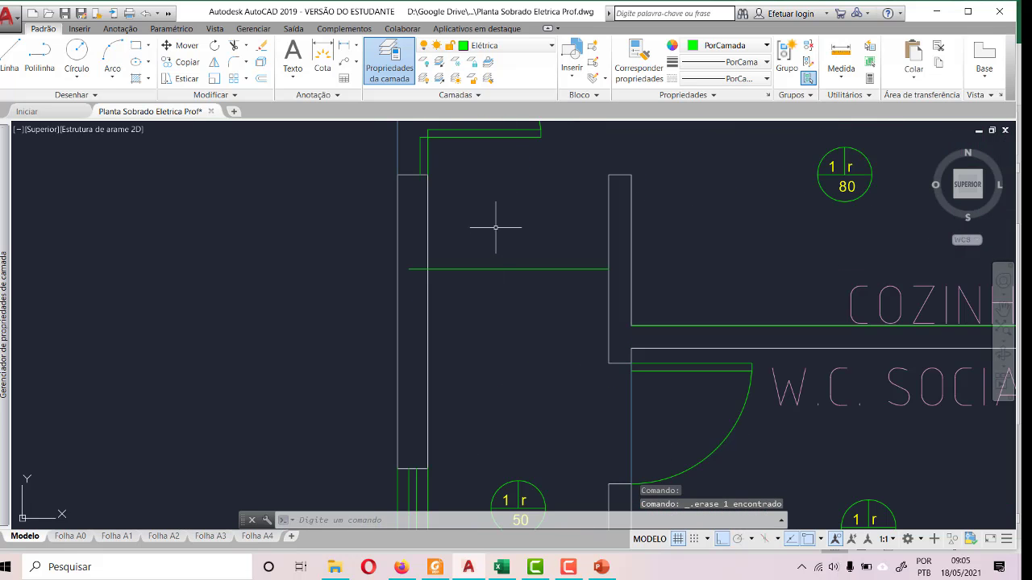
click(504, 268)
key(Delete)
scroll(504, 270, down, 4)
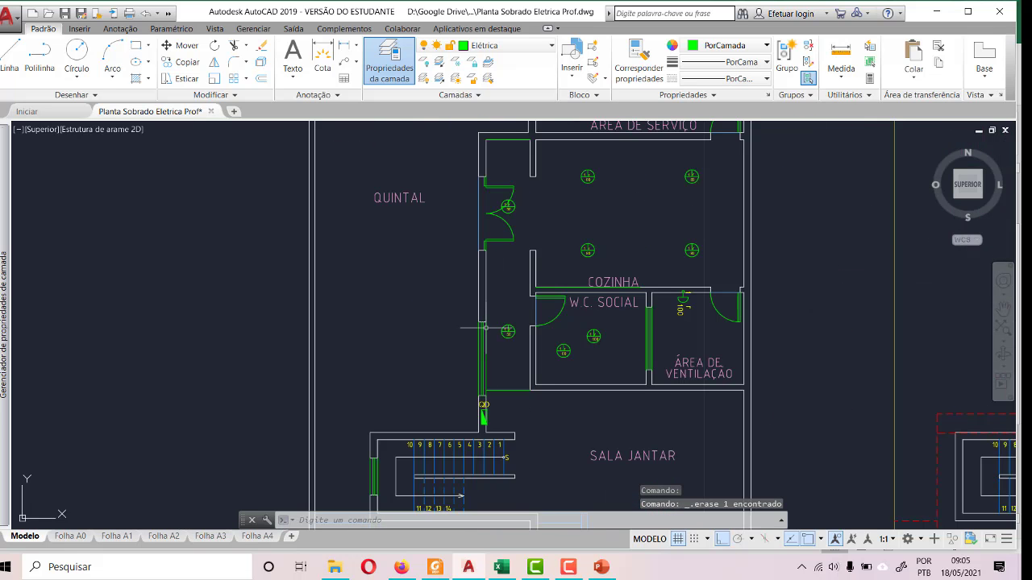
scroll(524, 403, up, 4)
click(576, 411)
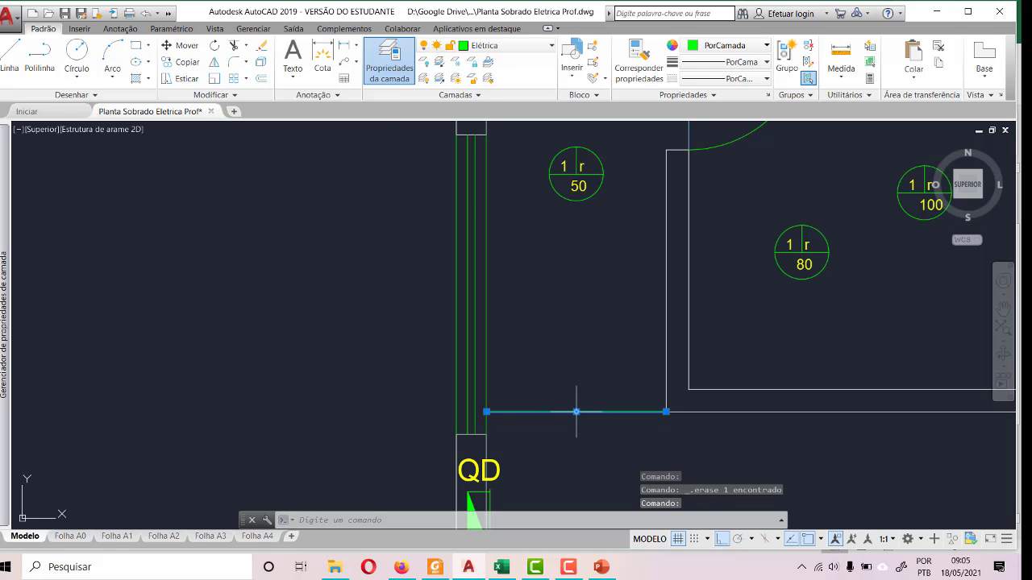
key(Delete)
- Try to erase the green line across the corridor's upper end, below the outer wall line
scroll(576, 411, down, 4)
scroll(576, 161, up, 6)
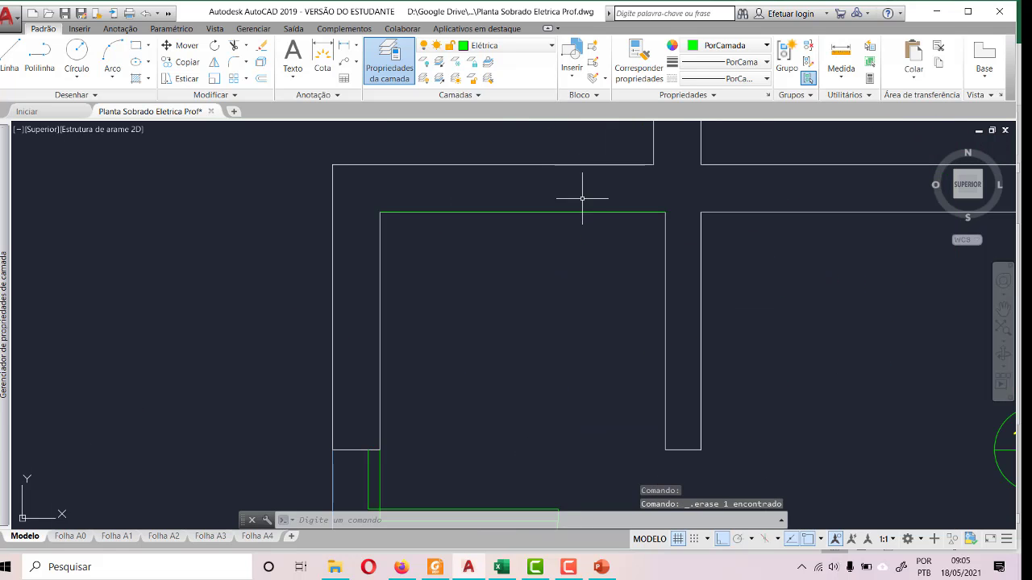
click(582, 210)
click(581, 215)
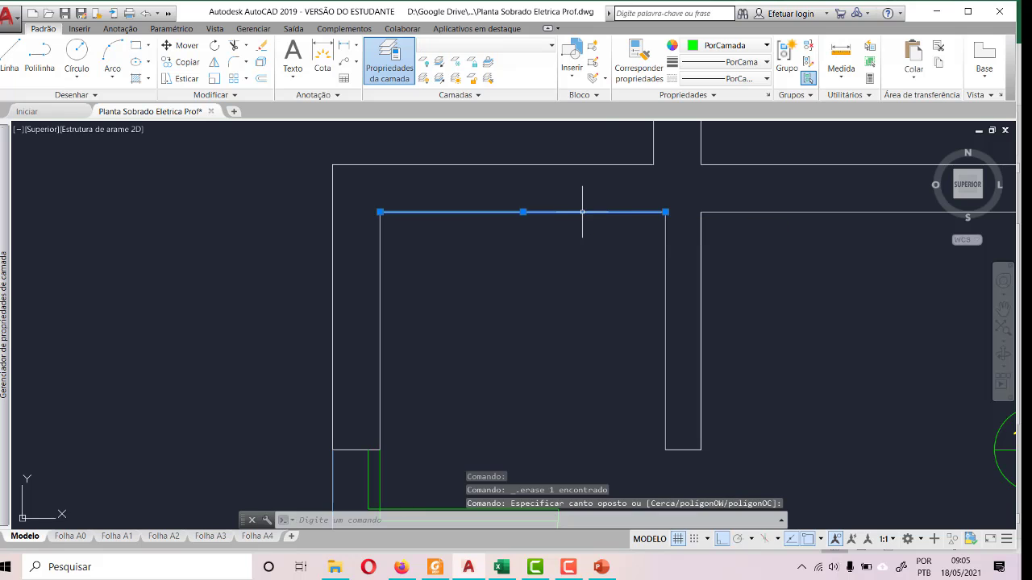
key(Delete)
scroll(580, 210, down, 4)
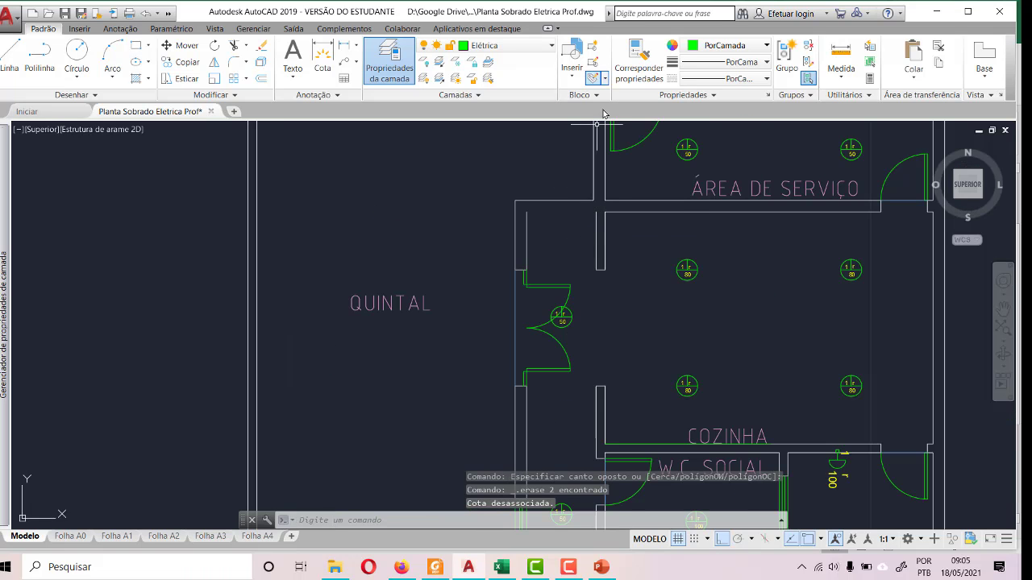
- Undo the erasure of the line at the corridor's upper end
key(ctrl+z)
key(ctrl+z)
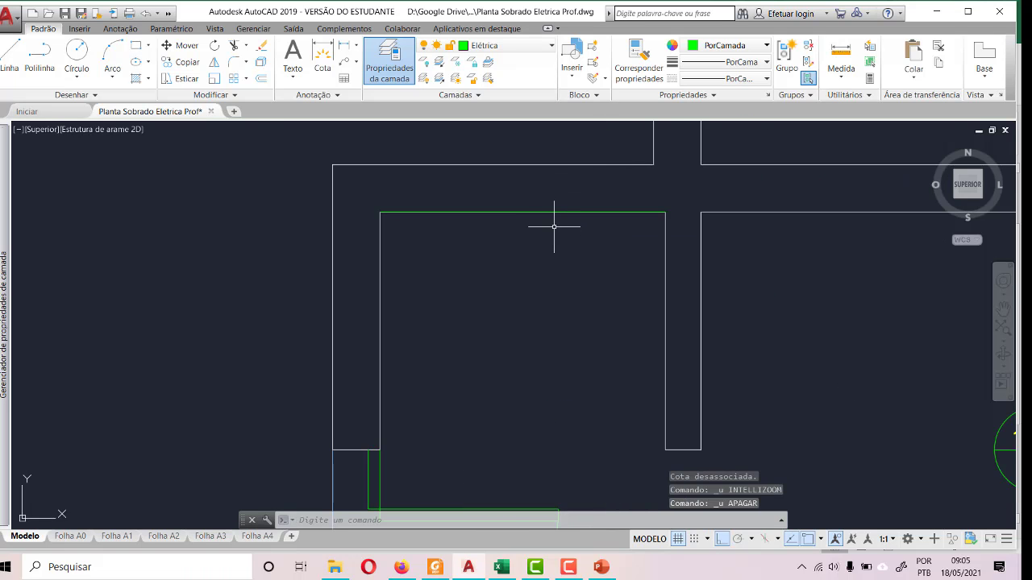
key(ctrl+z)
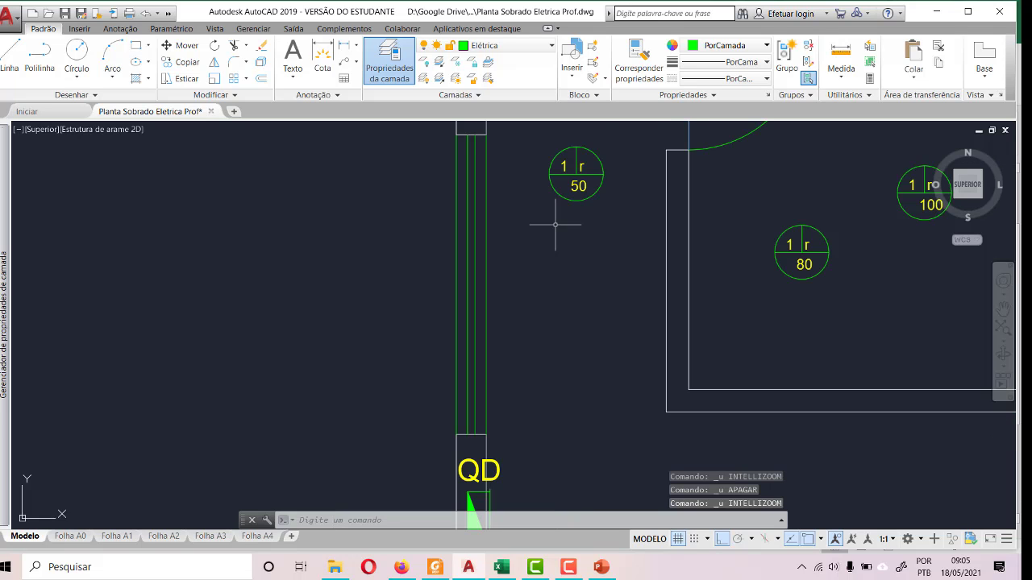
- Change the green line across the corridor's upper end to the Alvenaria Alta layer
scroll(505, 358, down, 5)
scroll(526, 229, up, 5)
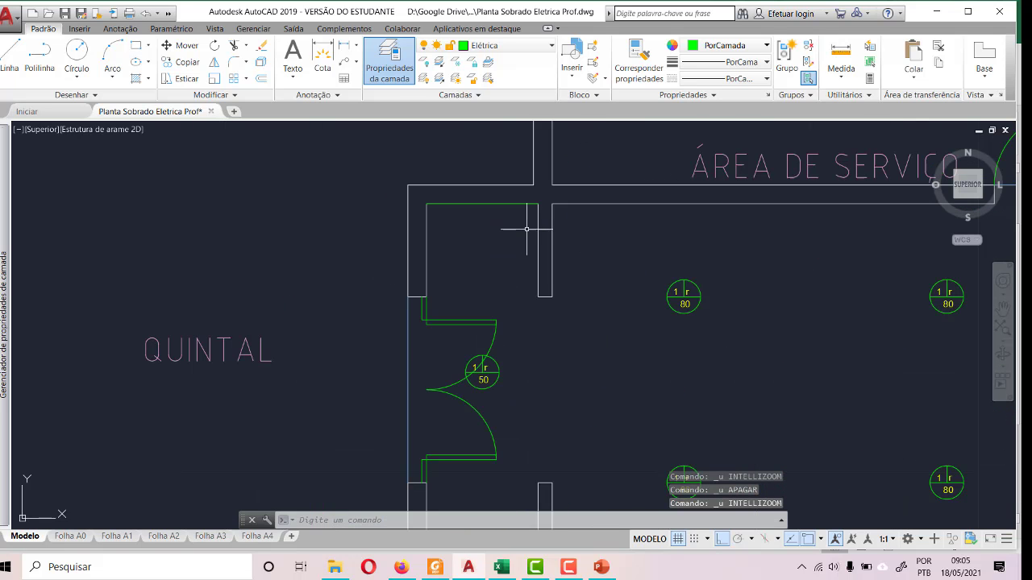
click(510, 202)
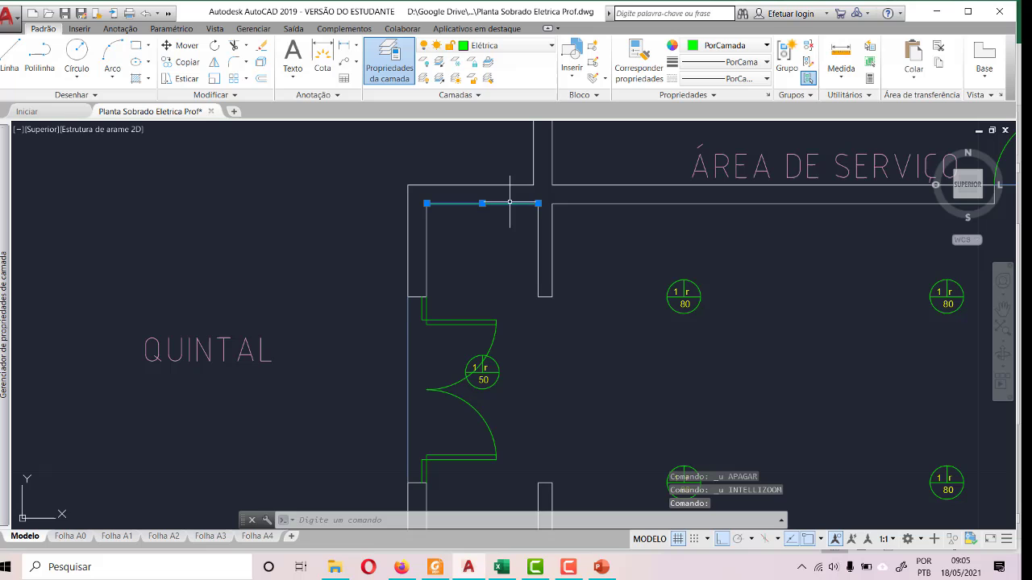
click(495, 46)
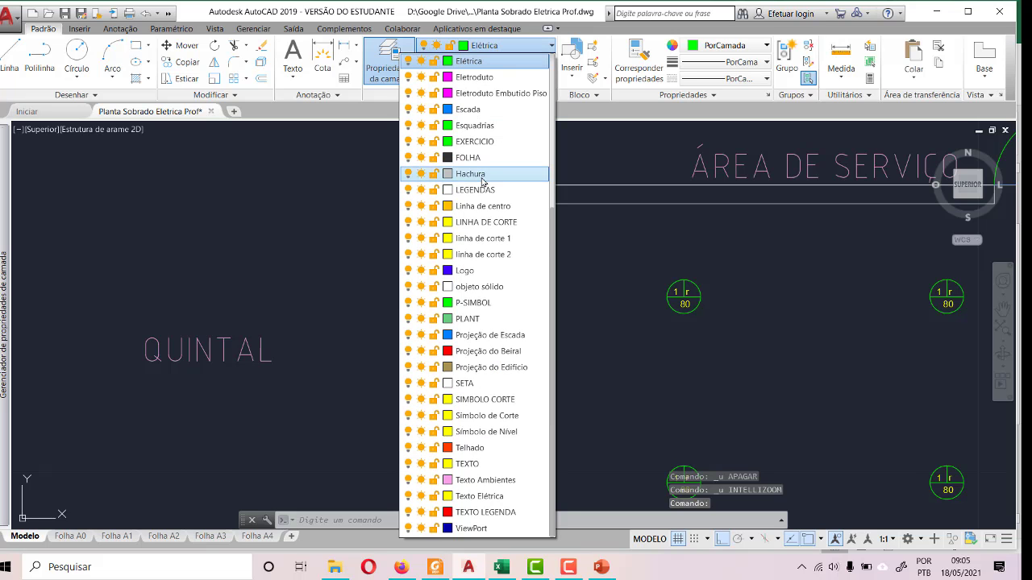
scroll(497, 99, up, 4)
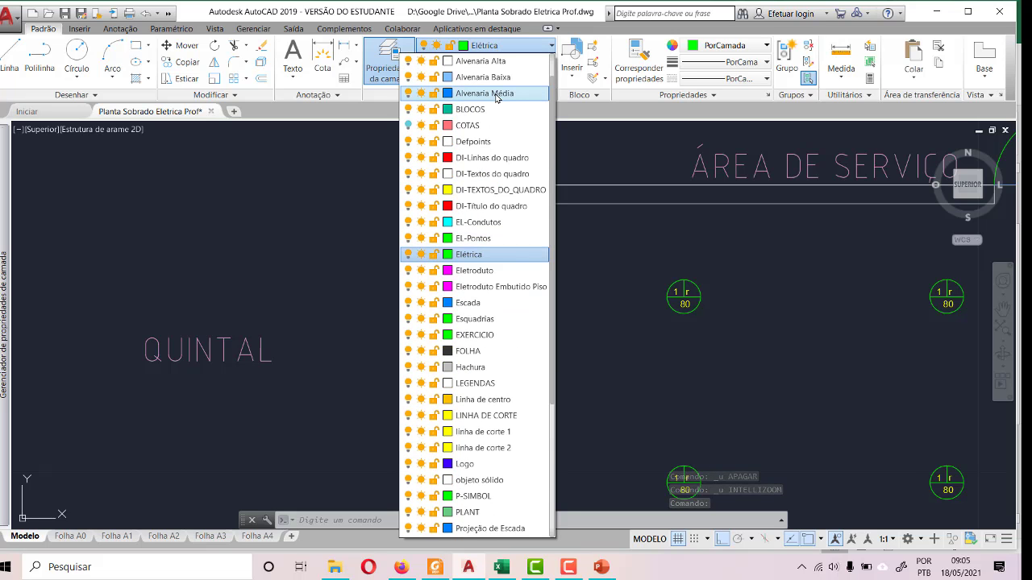
click(482, 61)
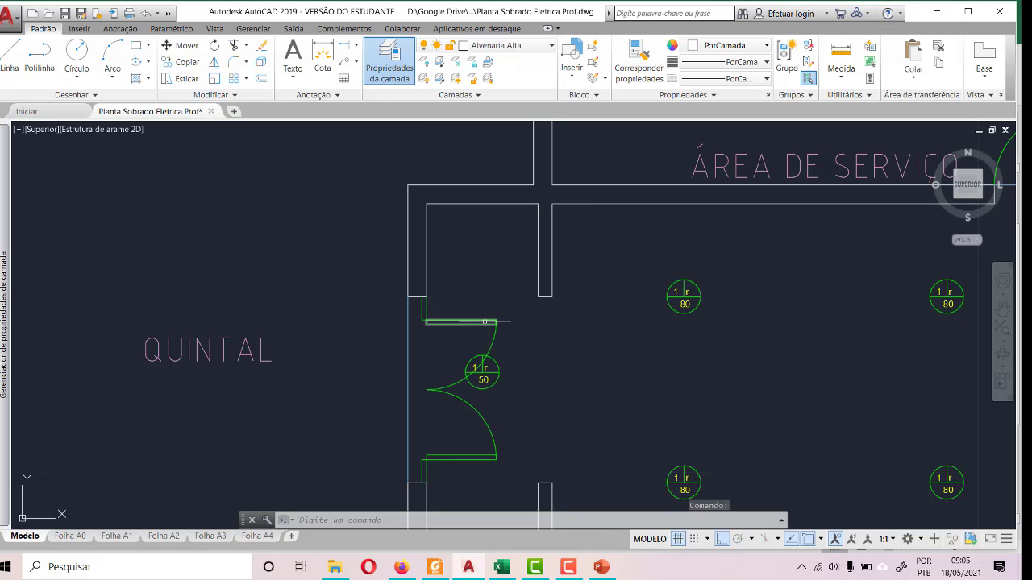
key(Escape)
- Move the SALA JANTAR label straight down, close to the blue floor-level lines at the room's lower edge
scroll(469, 209, down, 3)
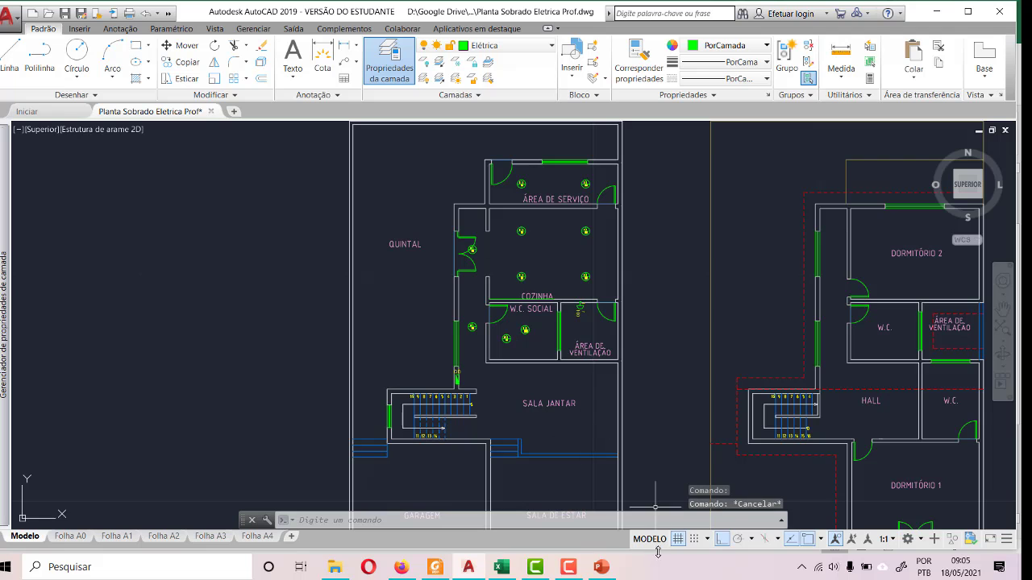
scroll(598, 461, up, 5)
scroll(600, 461, down, 3)
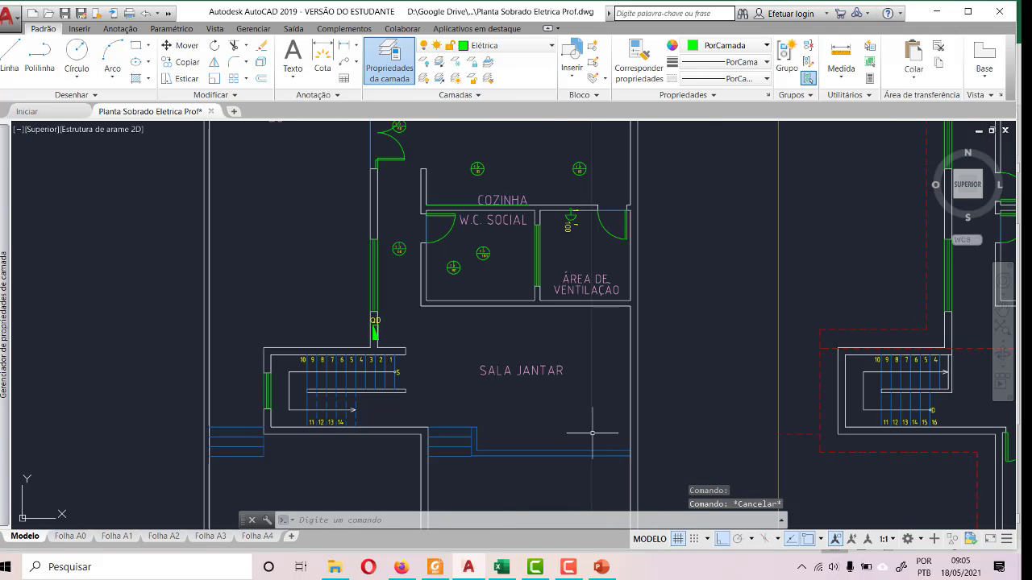
scroll(590, 423, up, 2)
click(442, 347)
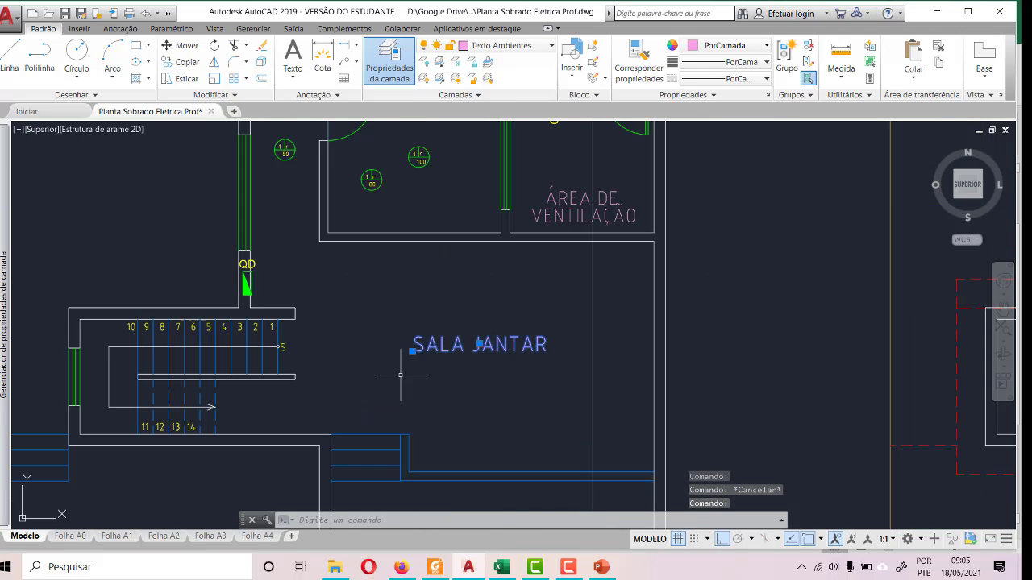
click(412, 351)
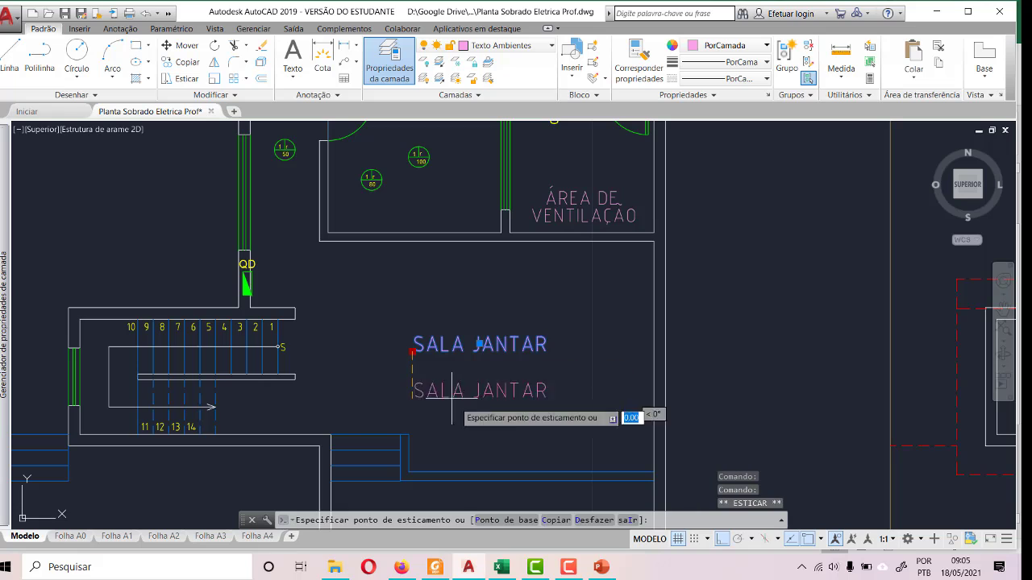
click(483, 436)
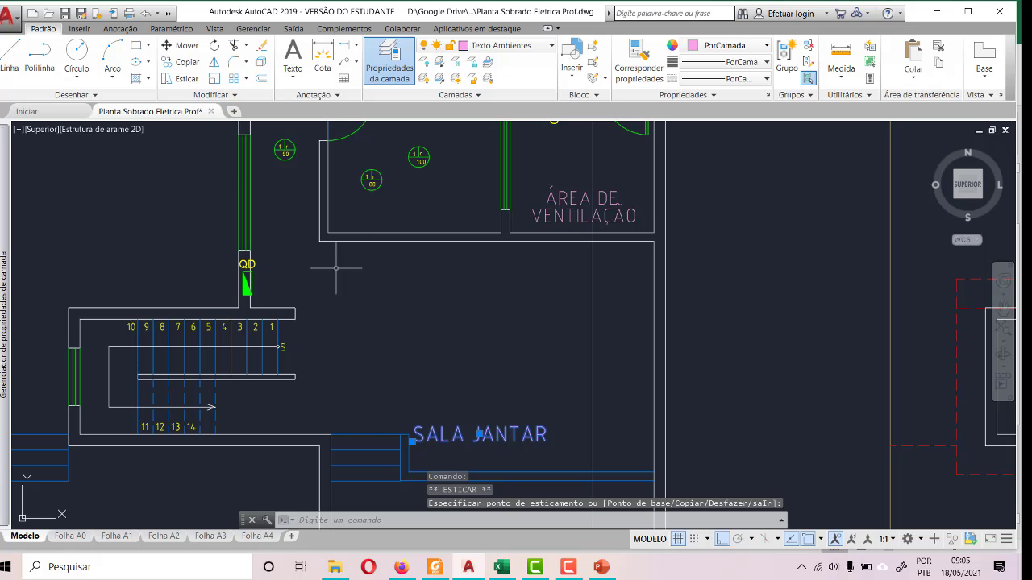
- Draw a rectangle over SALA JANTAR from its corner below ÁREA DE VENTILAÇÃO to the opposite wall beside the blue steps
click(137, 47)
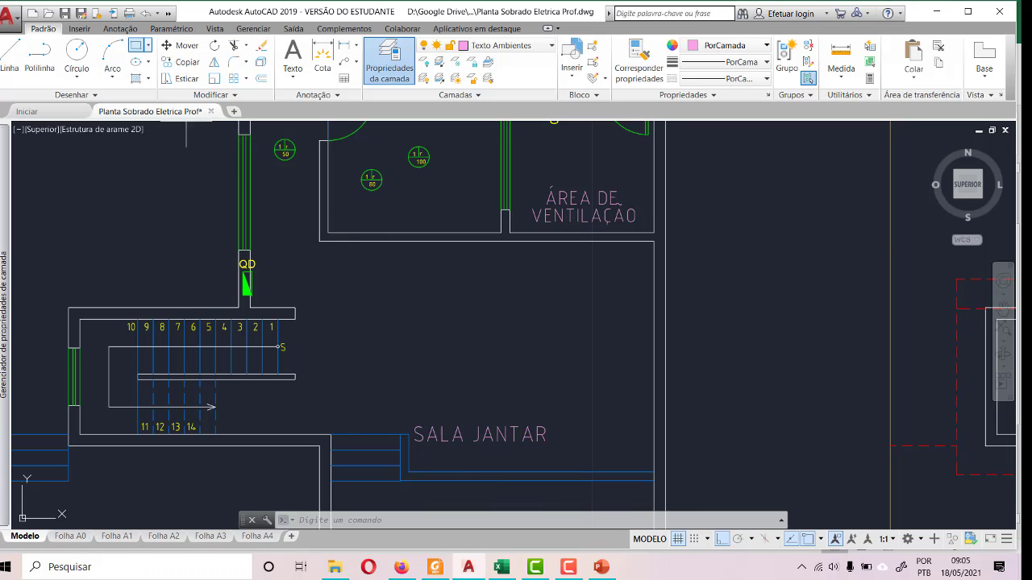
click(654, 240)
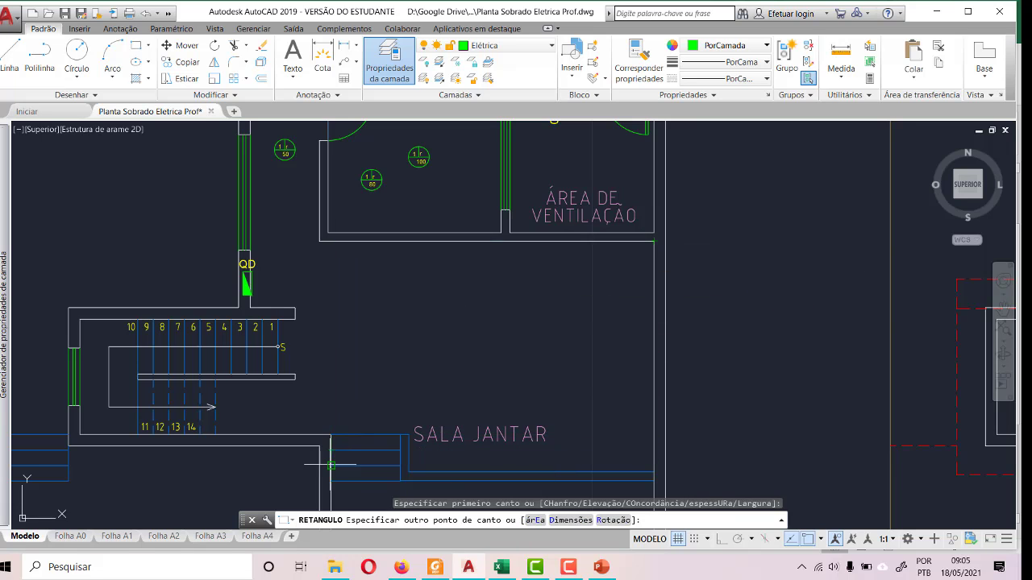
scroll(330, 476, up, 4)
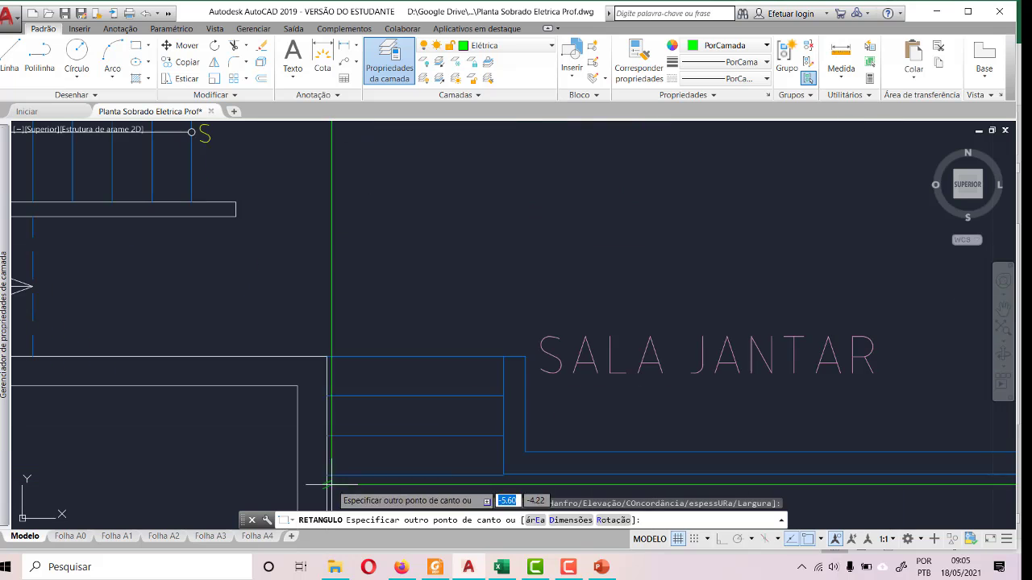
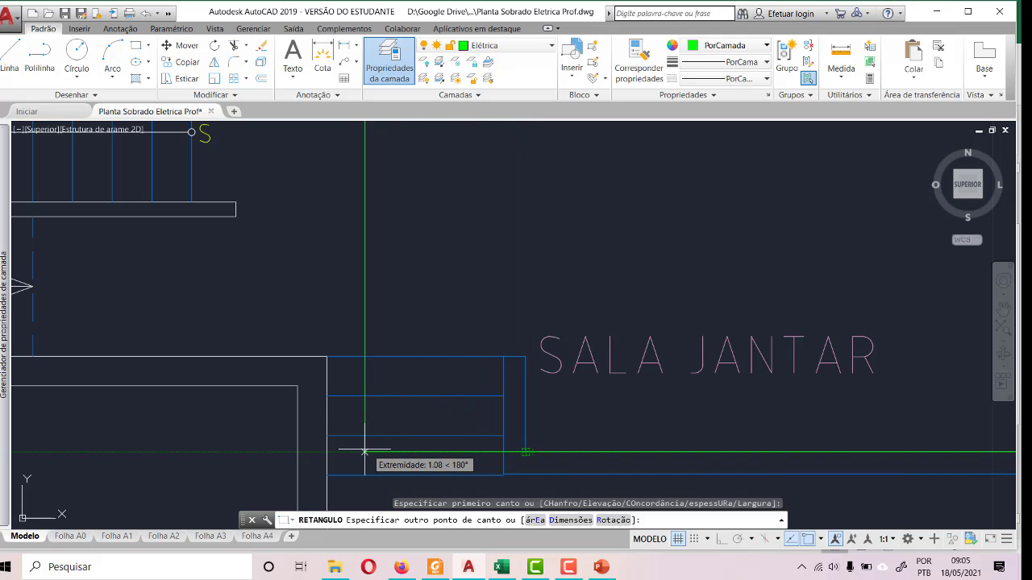
- Complete the SALA JANTAR rectangle with its opposite corner on the wall beside the blue steps
click(328, 452)
scroll(329, 405, down, 4)
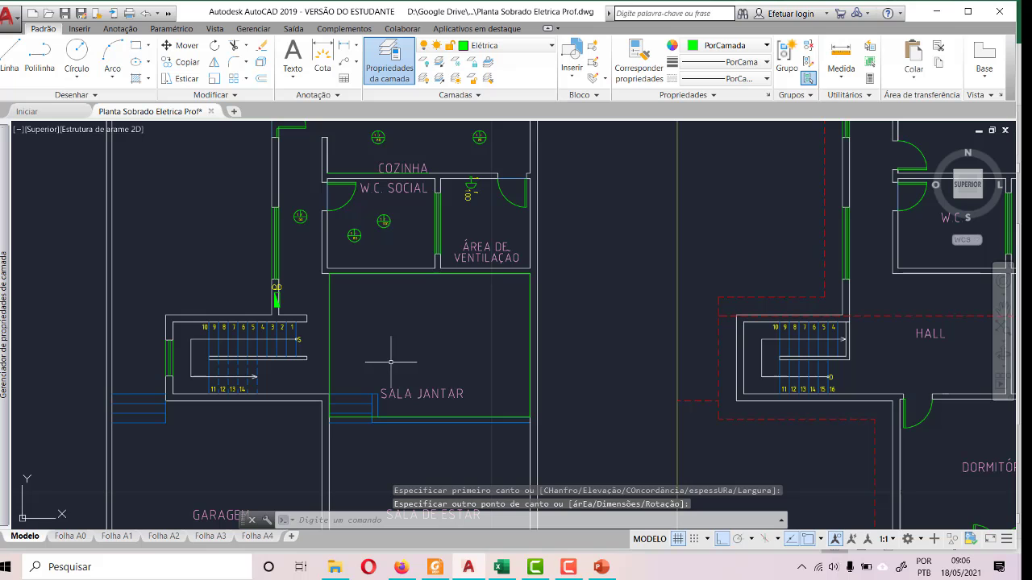
- Draw a line across SALA JANTAR from the rectangle's side near the stairs to the opposite side
click(10, 56)
scroll(291, 358, up, 4)
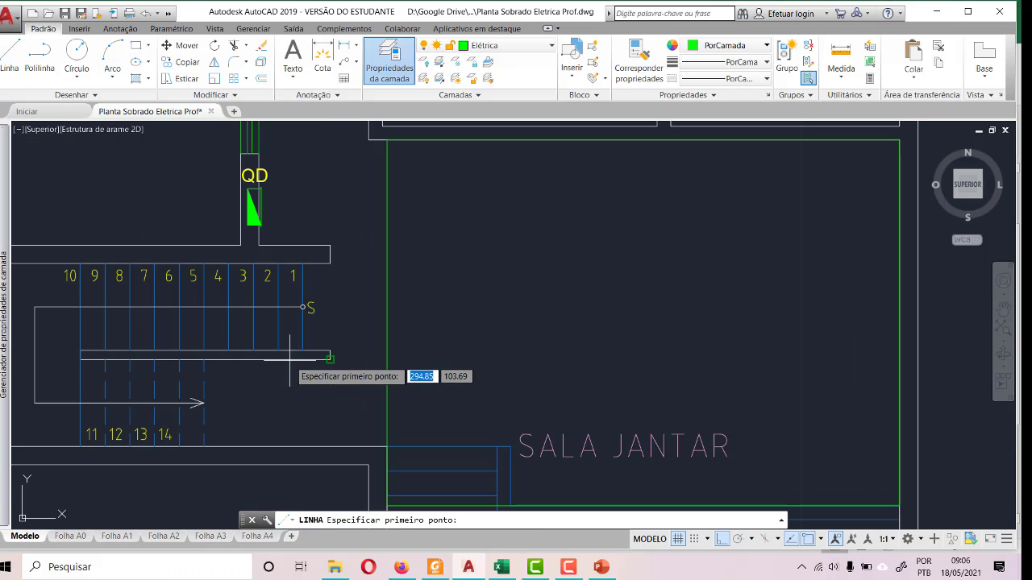
click(388, 323)
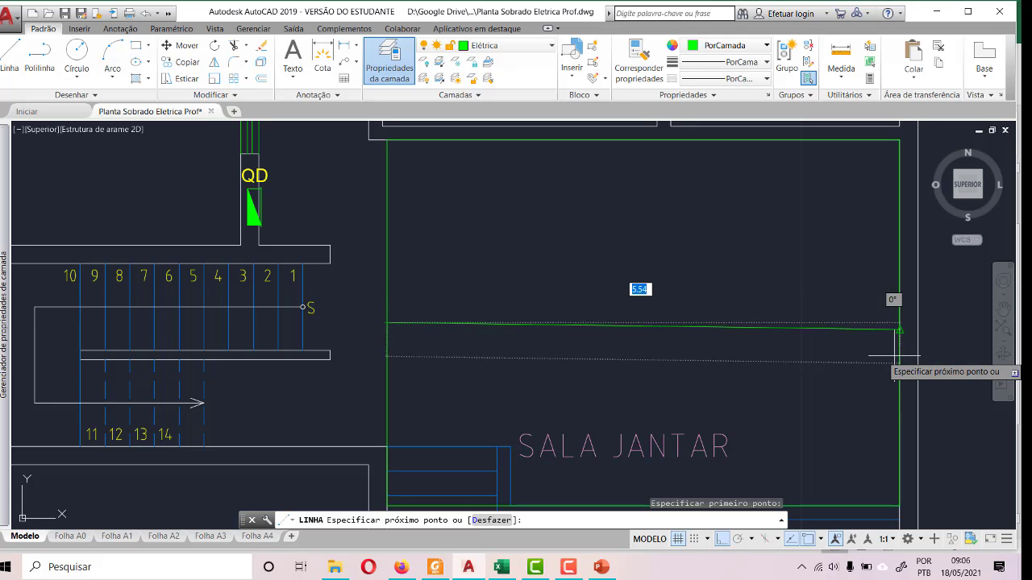
click(900, 330)
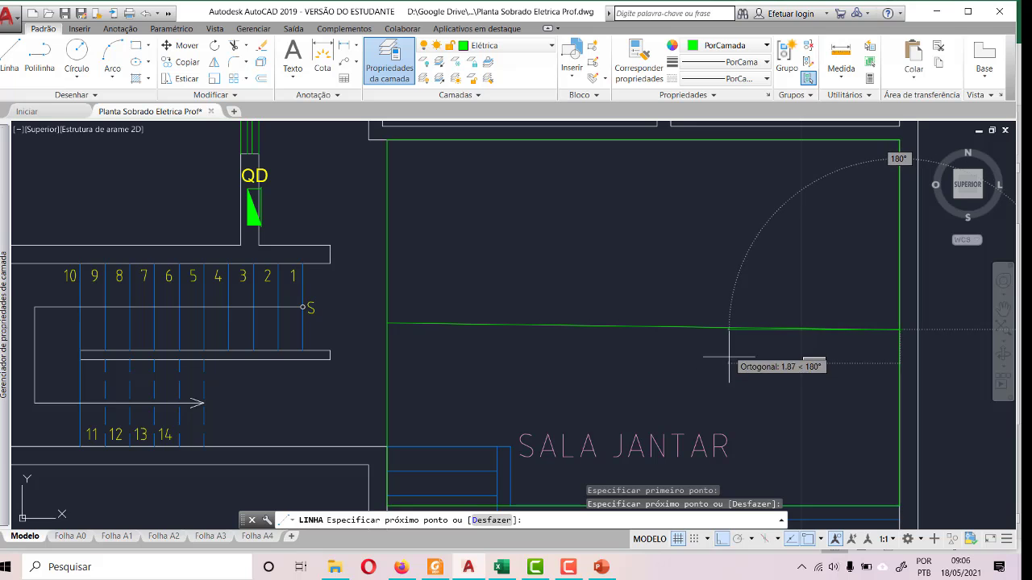
key(Escape)
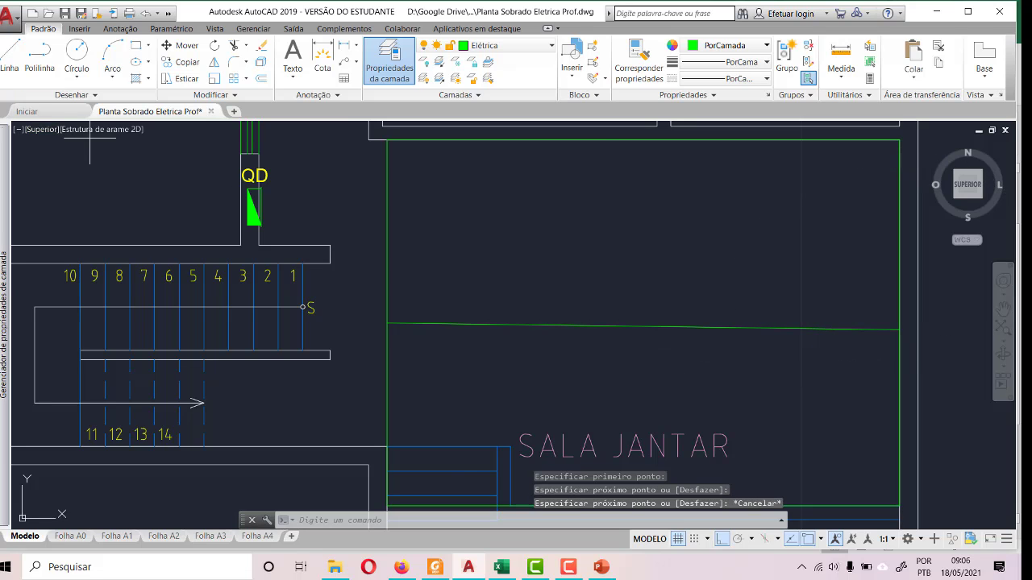
key(Return)
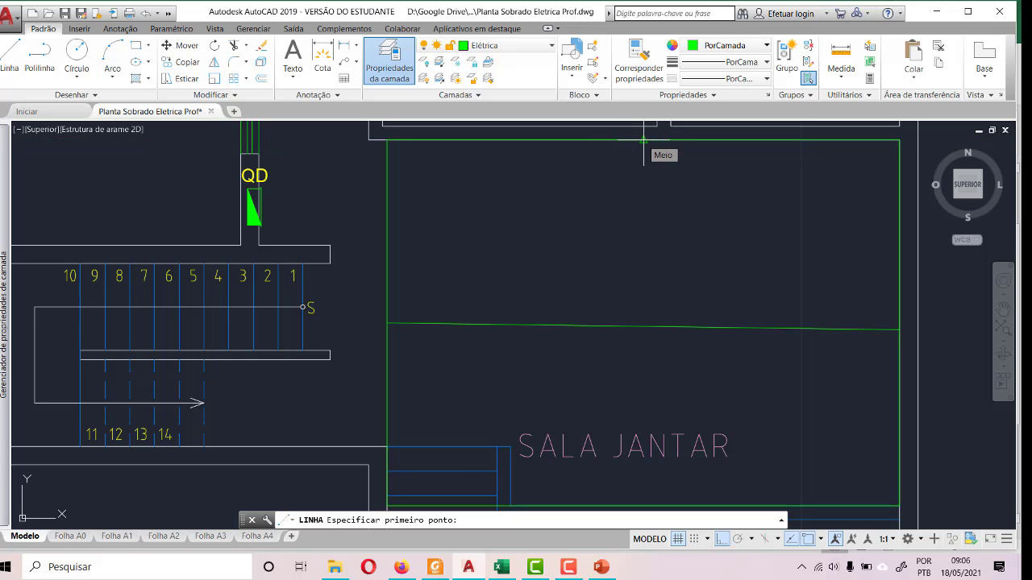
scroll(671, 242, down, 4)
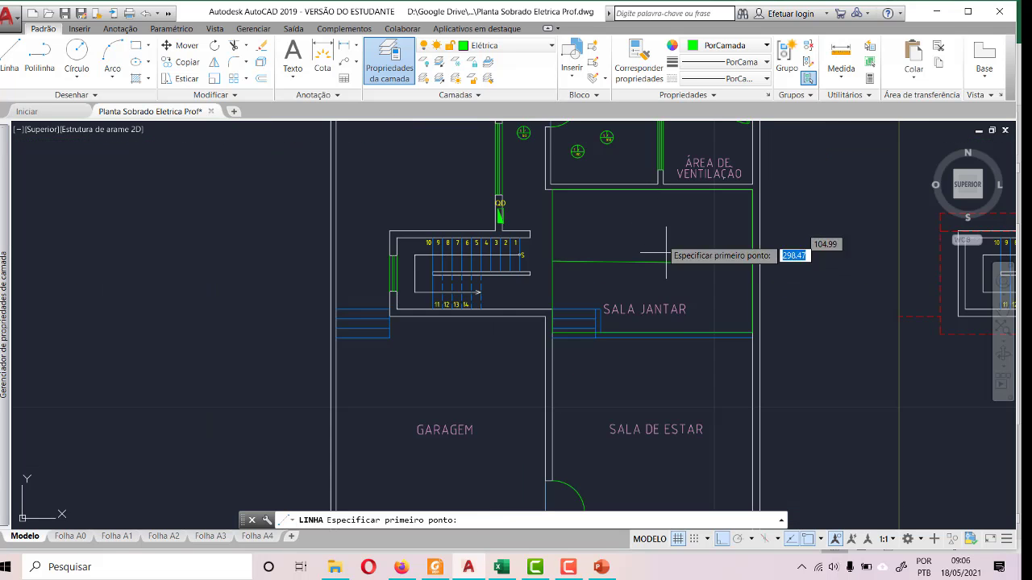
scroll(669, 357, up, 6)
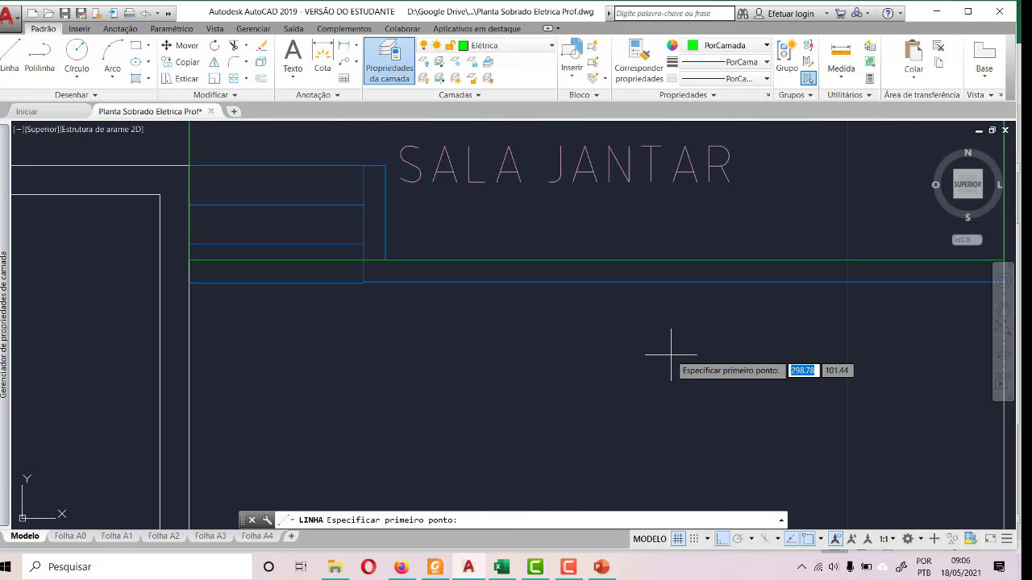
click(597, 260)
scroll(615, 385, down, 4)
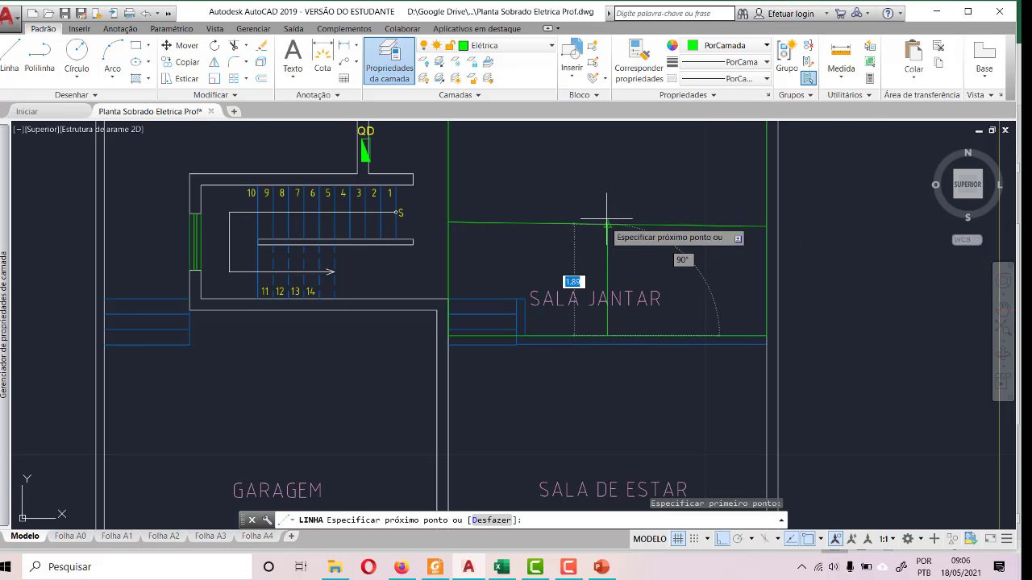
key(Escape)
- Erase the slanted line crossing the SALA JANTAR rectangle
scroll(647, 257, up, 2)
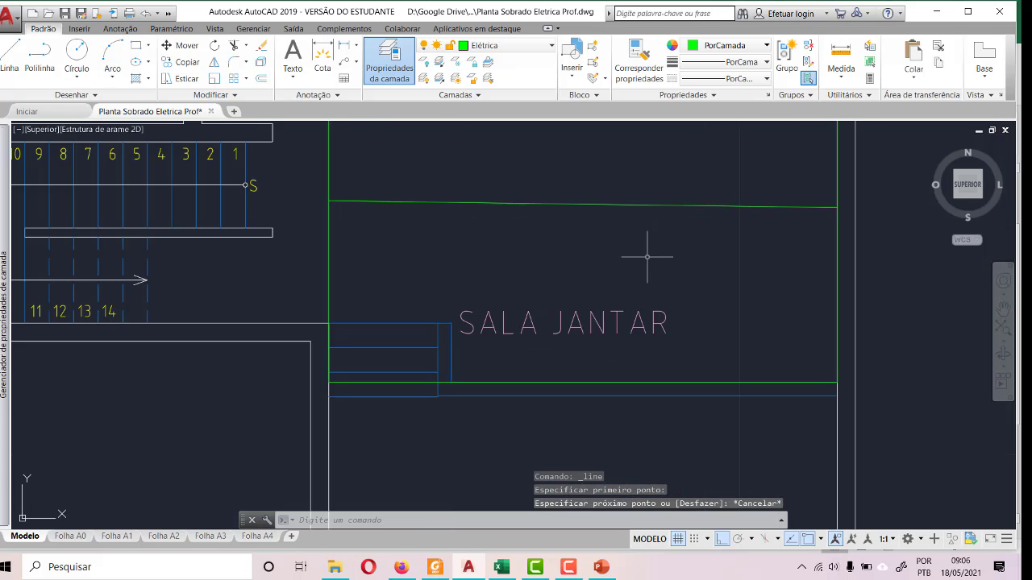
click(676, 206)
key(Delete)
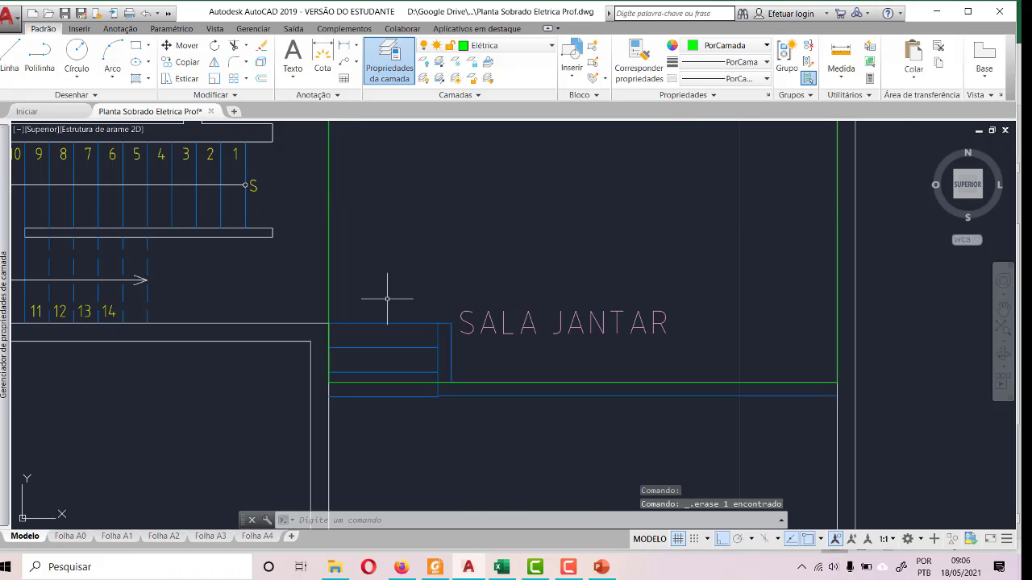
- Draw a horizontal line about 5.60 long across SALA JANTAR between the midpoints of the rectangle's two vertical sides
scroll(387, 299, down, 4)
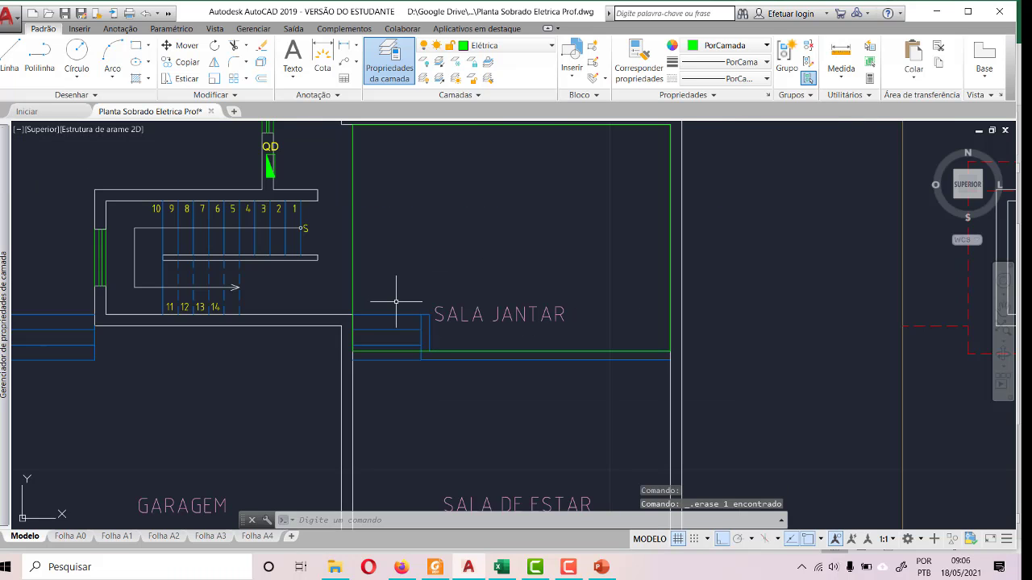
click(10, 56)
scroll(410, 282, up, 4)
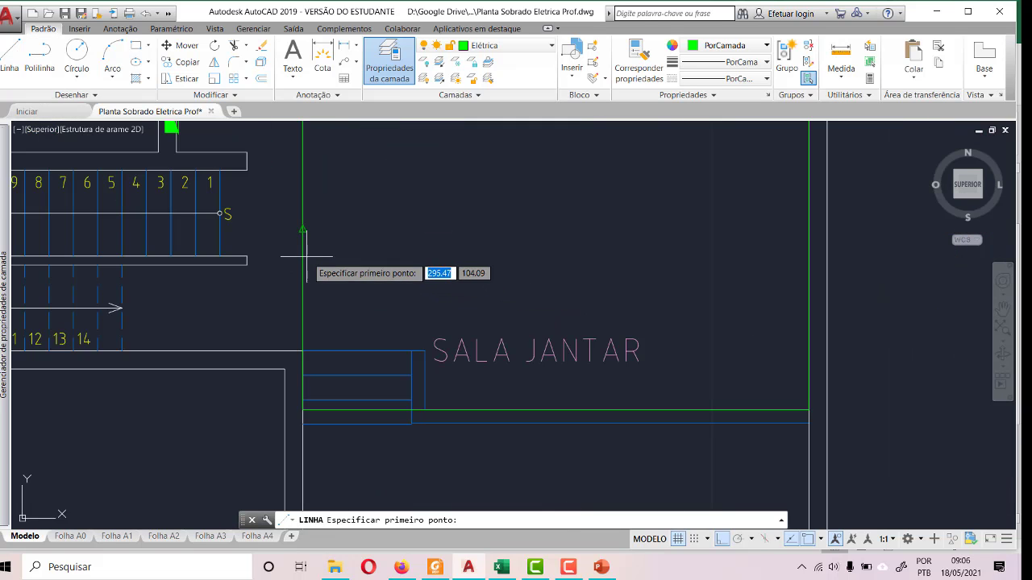
click(302, 228)
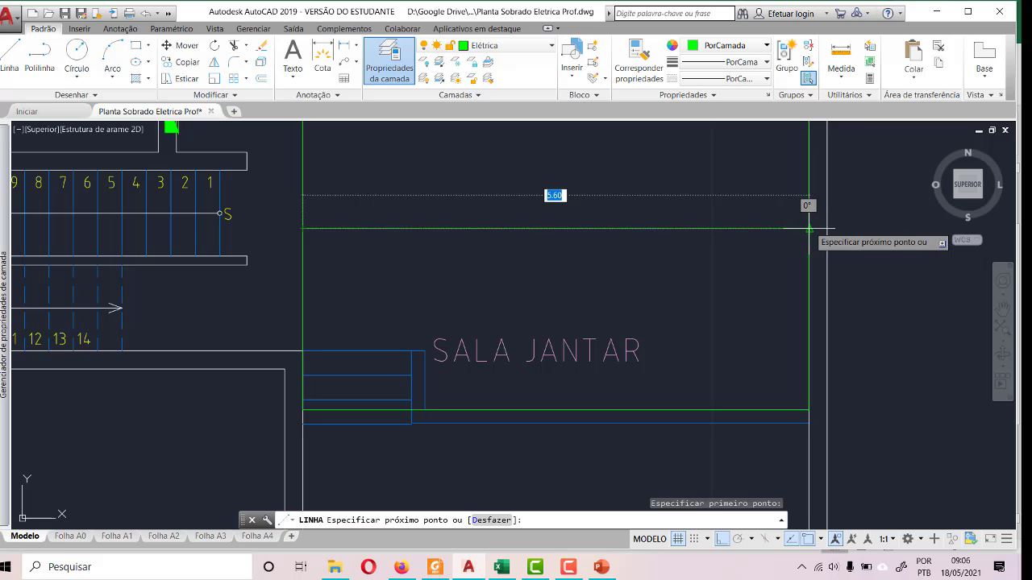
click(809, 229)
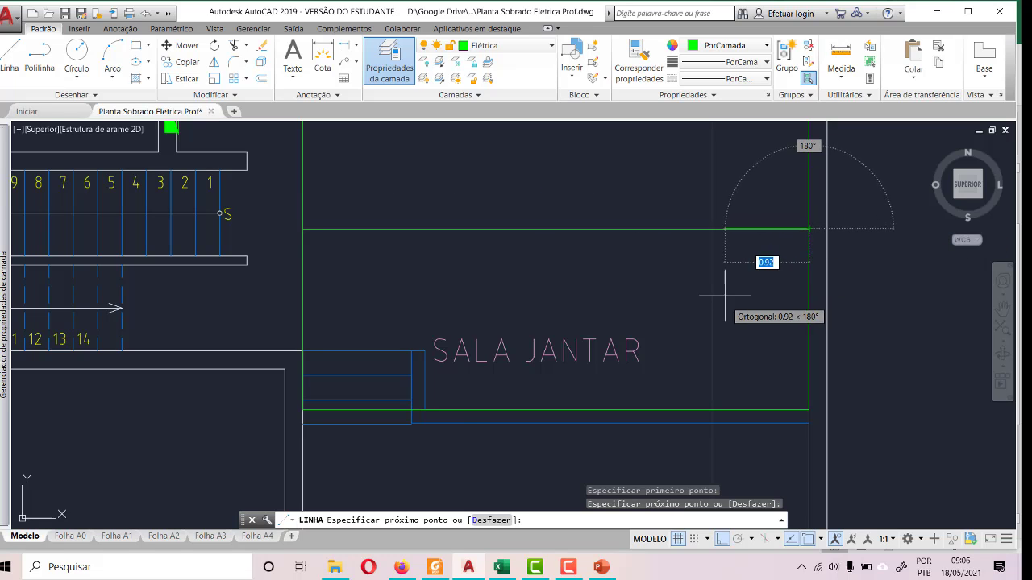
key(Escape)
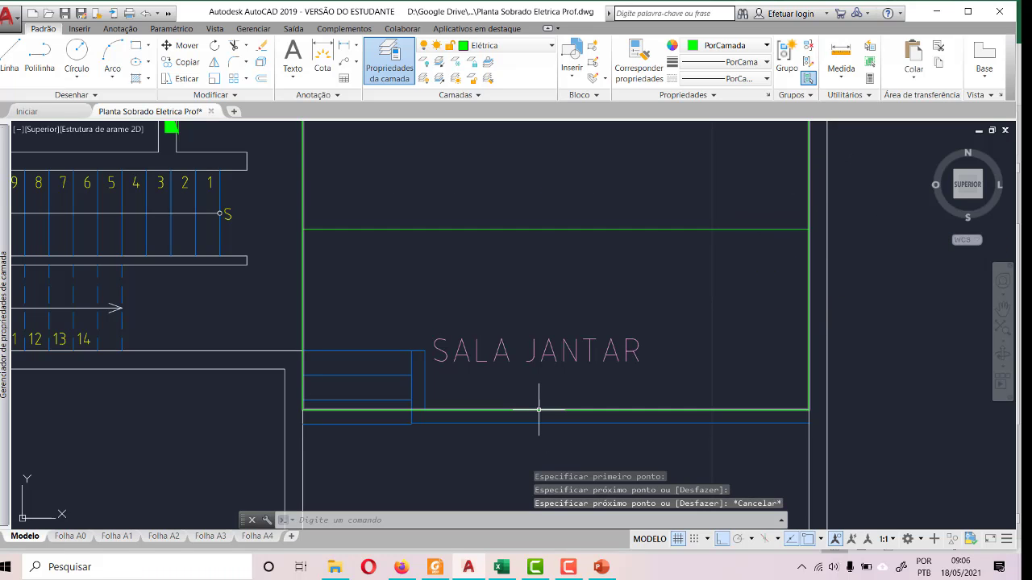
- Draw a vertical line from the midpoint of the SALA JANTAR rectangle's lower edge to the midpoint of its upper edge
click(538, 410)
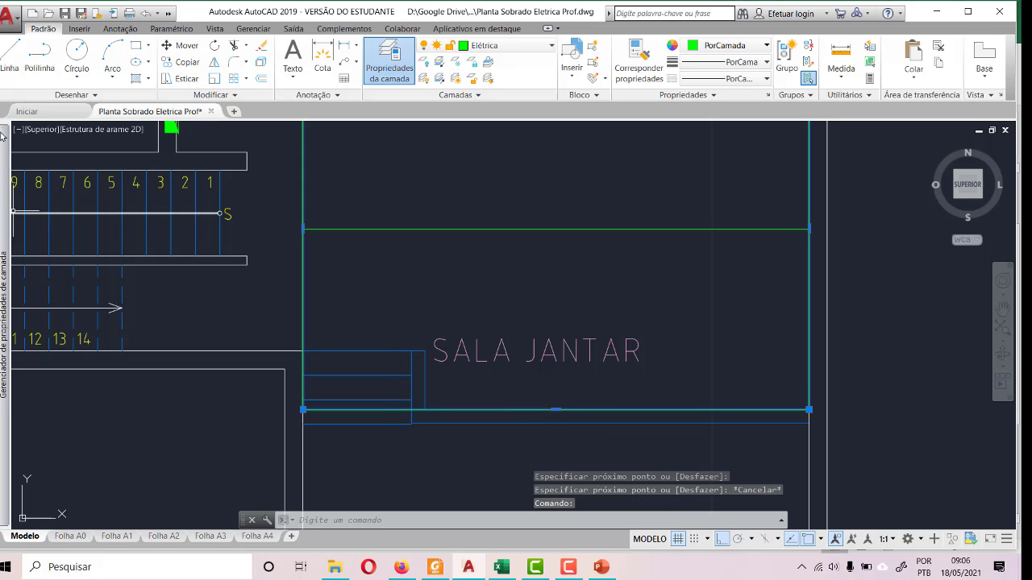
click(10, 54)
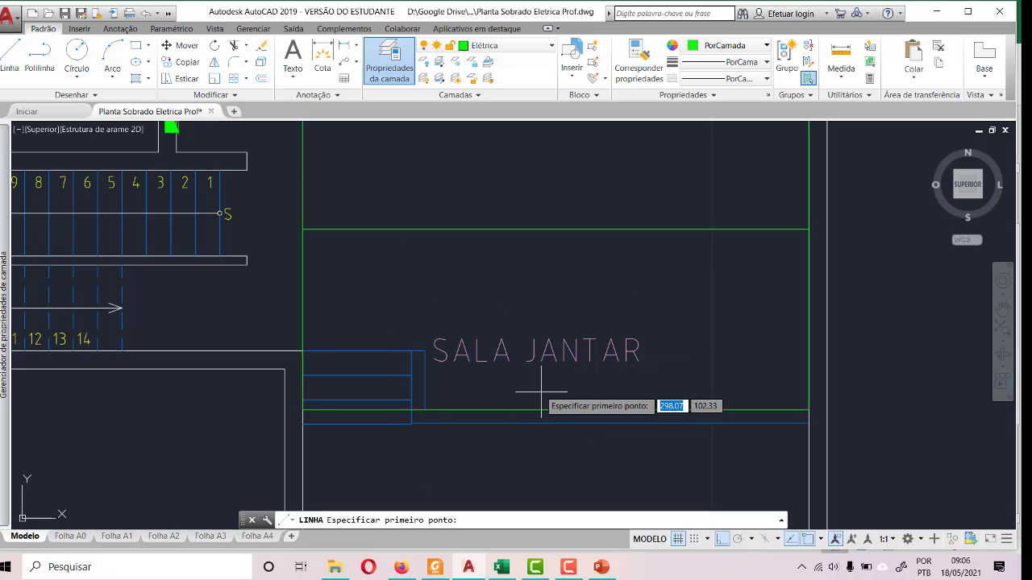
click(559, 410)
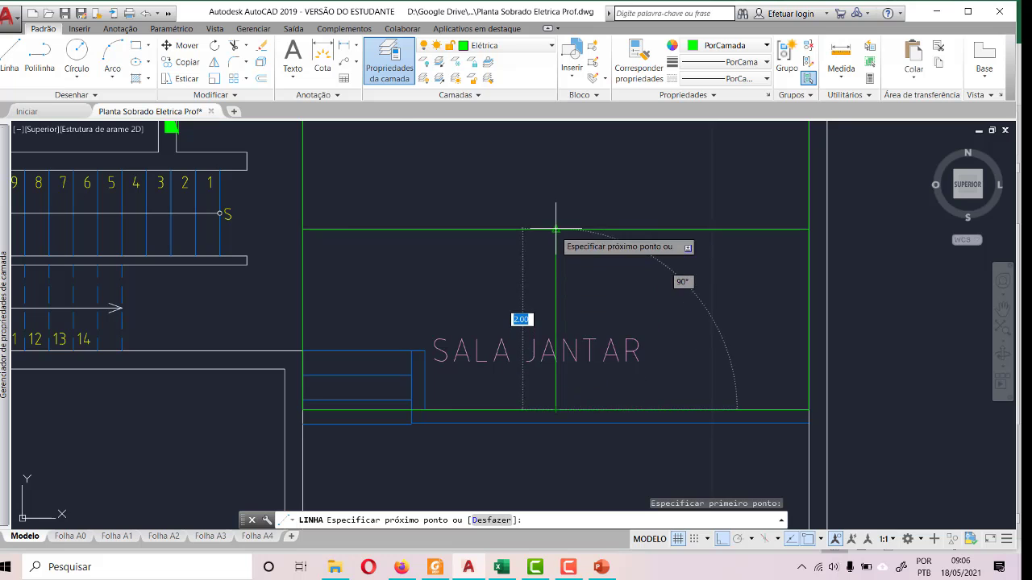
scroll(566, 288, down, 2)
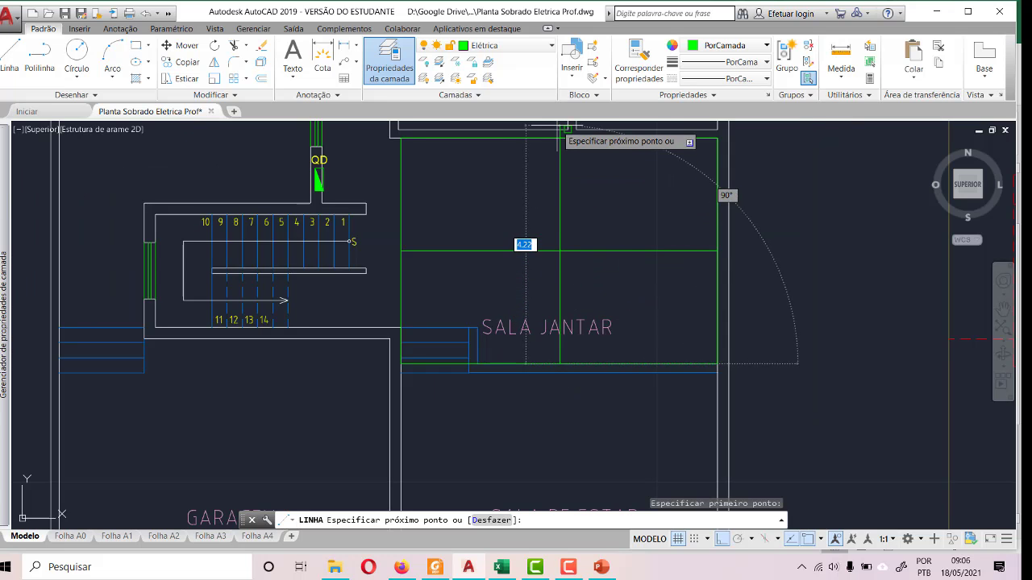
scroll(559, 131, up, 3)
scroll(559, 130, up, 4)
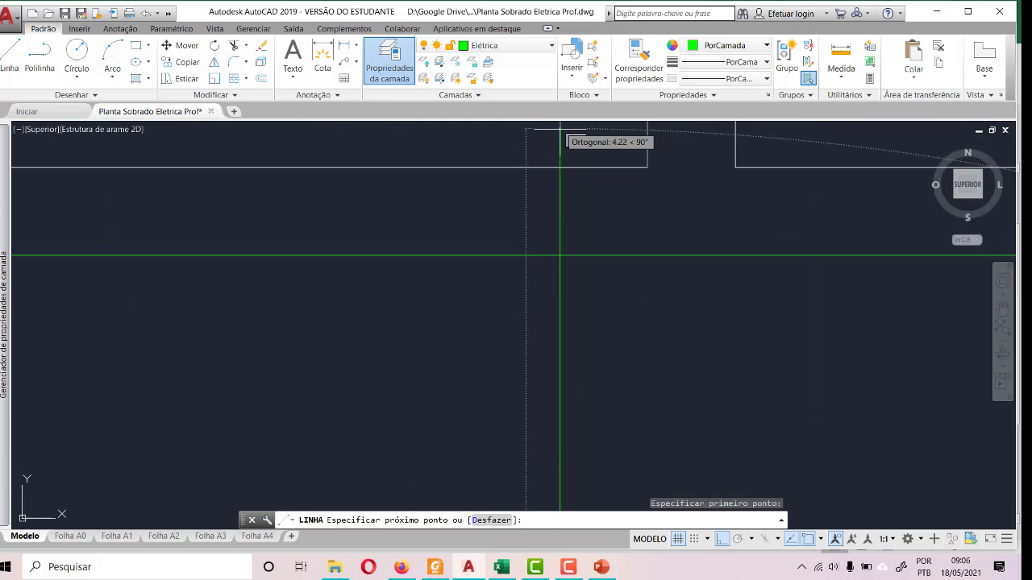
click(560, 255)
- Draw a closed diamond of lines joining the midpoints of the SALA JANTAR rectangle's four sides
scroll(490, 239, down, 3)
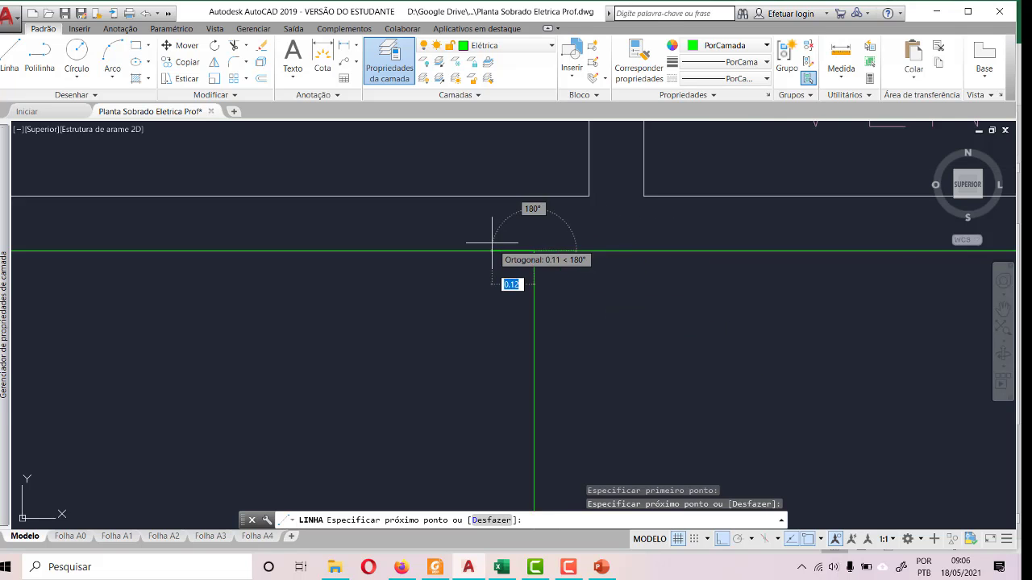
scroll(490, 240, down, 4)
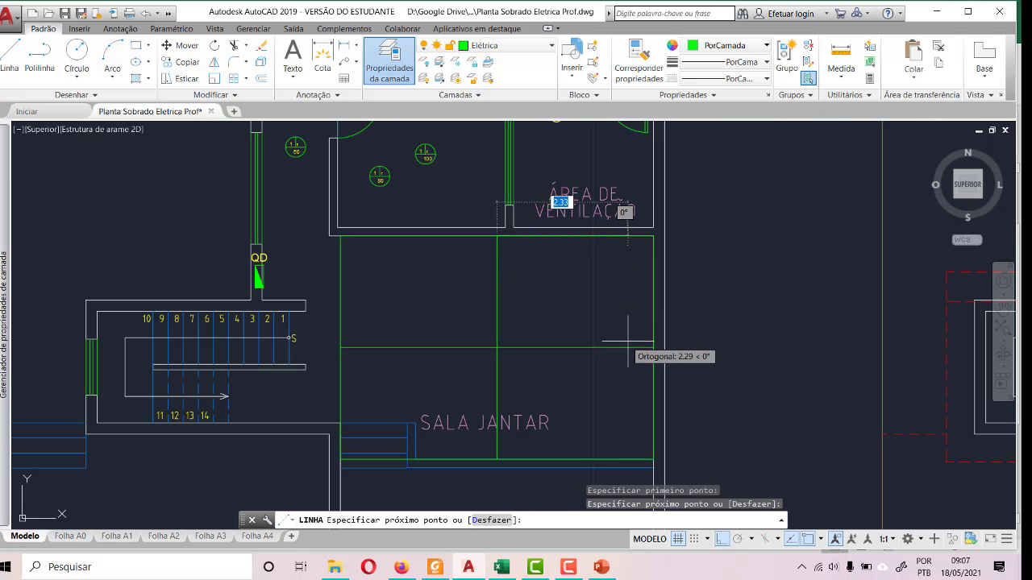
click(653, 348)
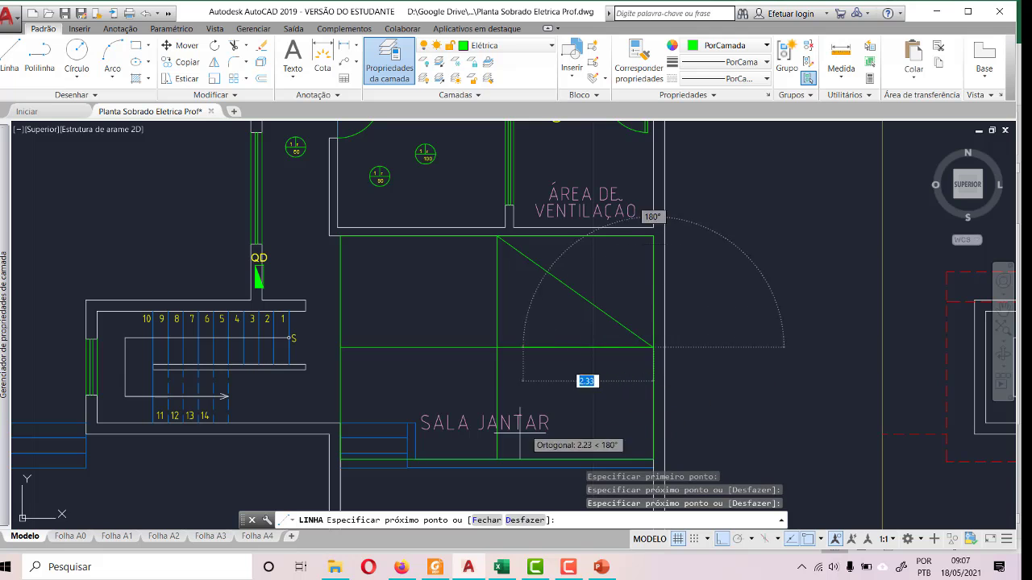
click(497, 460)
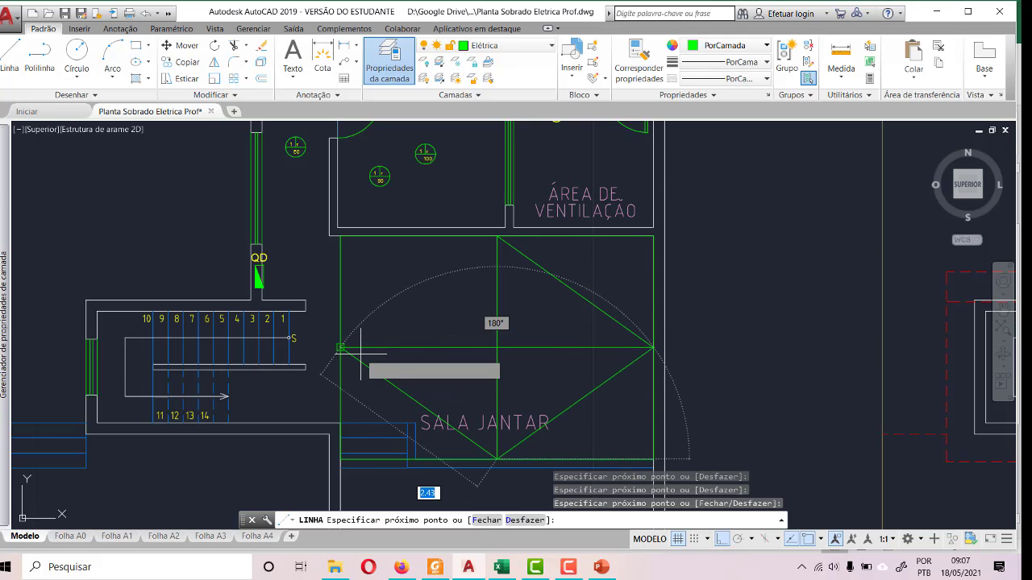
click(340, 349)
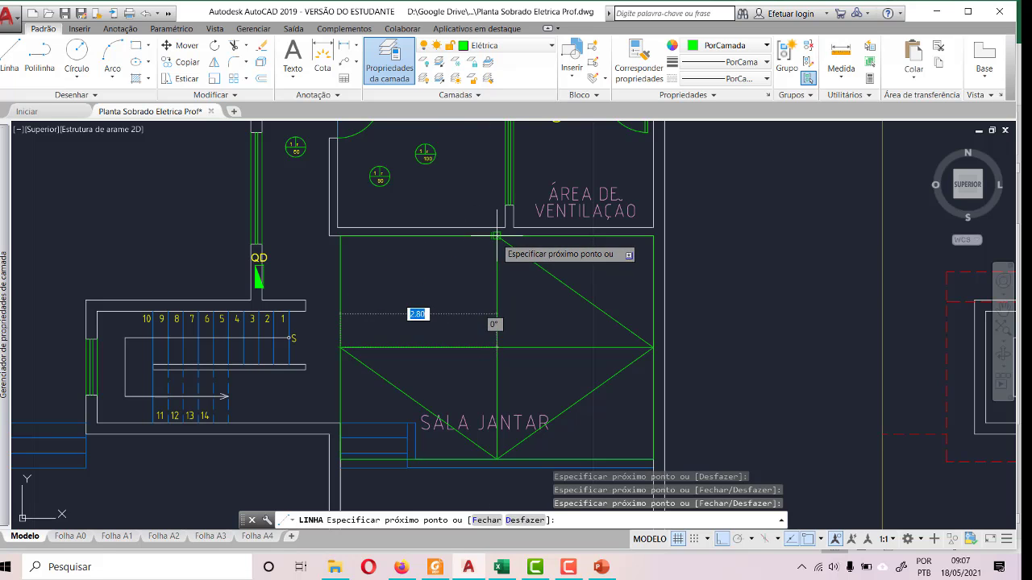
click(497, 236)
key(Escape)
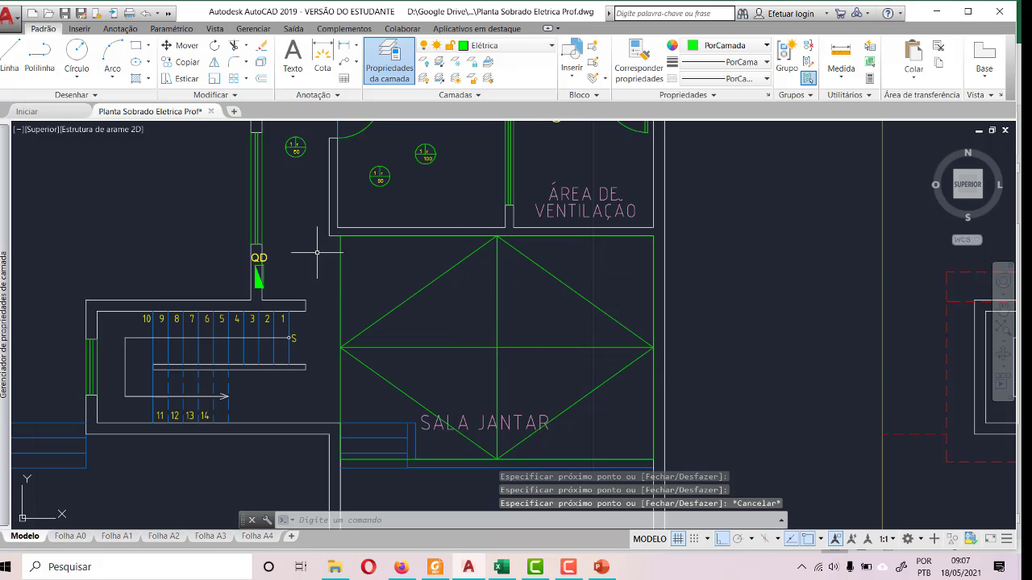
- Draw diagonals from the rectangle's upper corner near the stairs through its centre point to the other upper corner
click(3, 55)
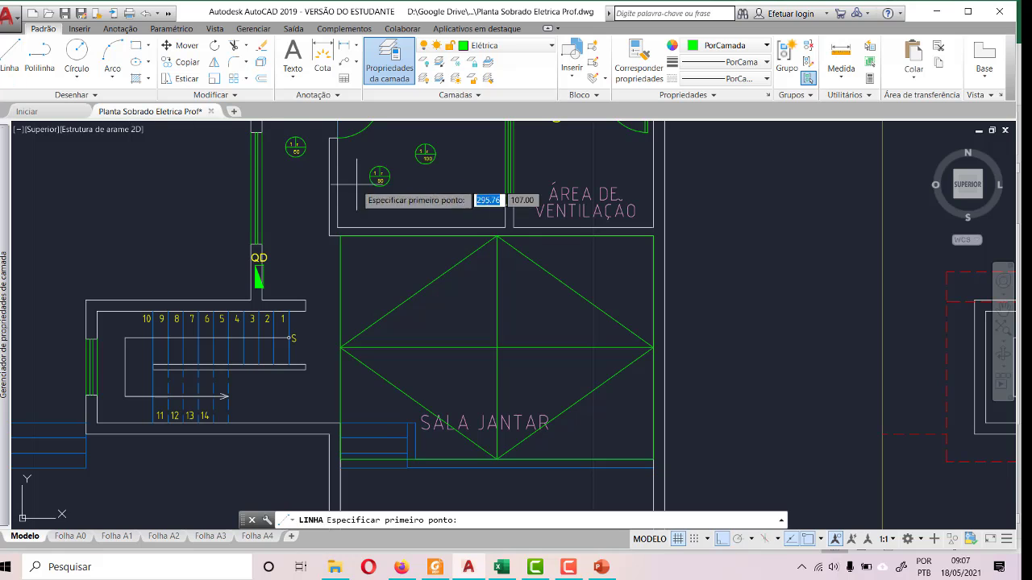
click(339, 201)
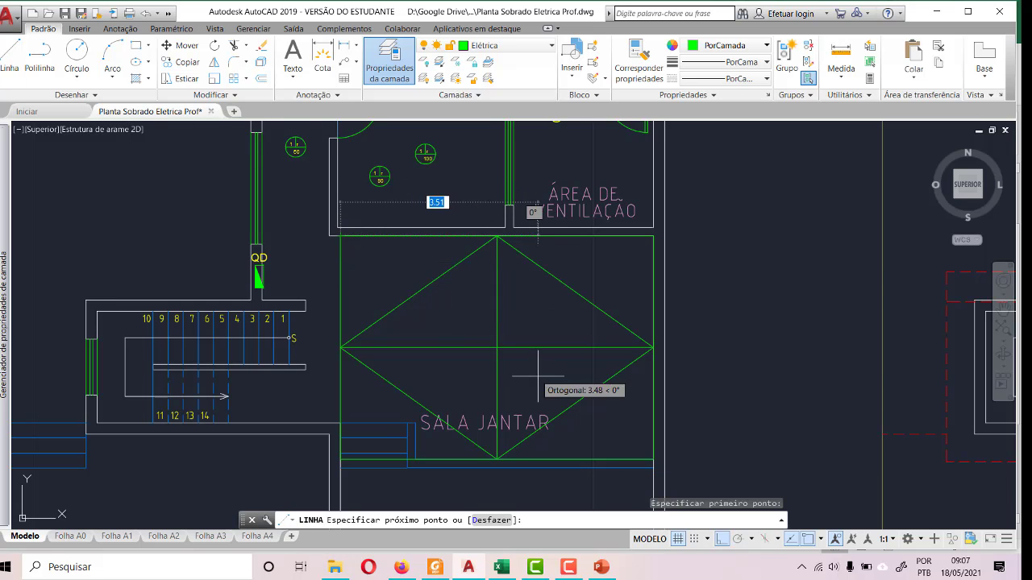
click(498, 348)
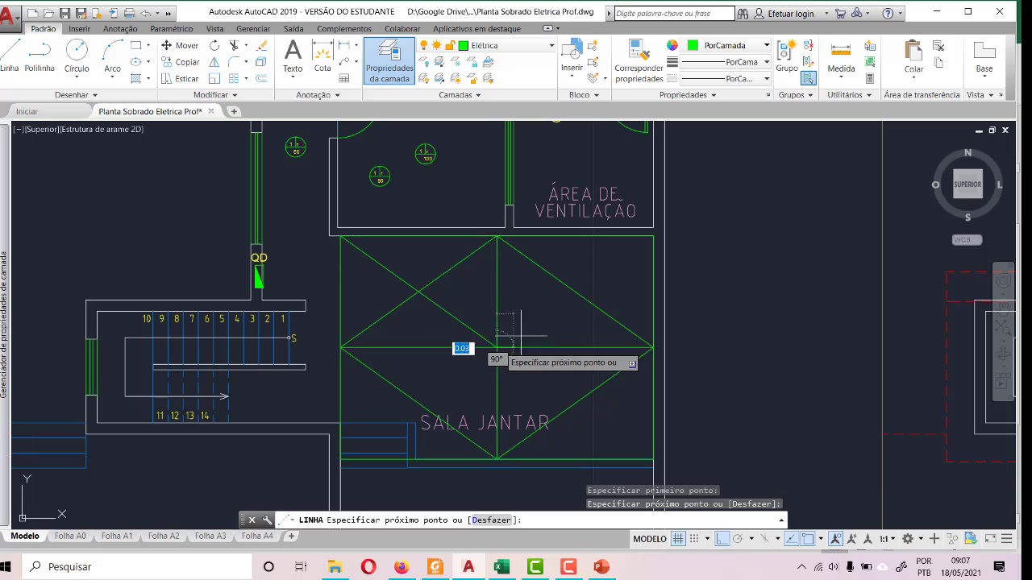
click(653, 235)
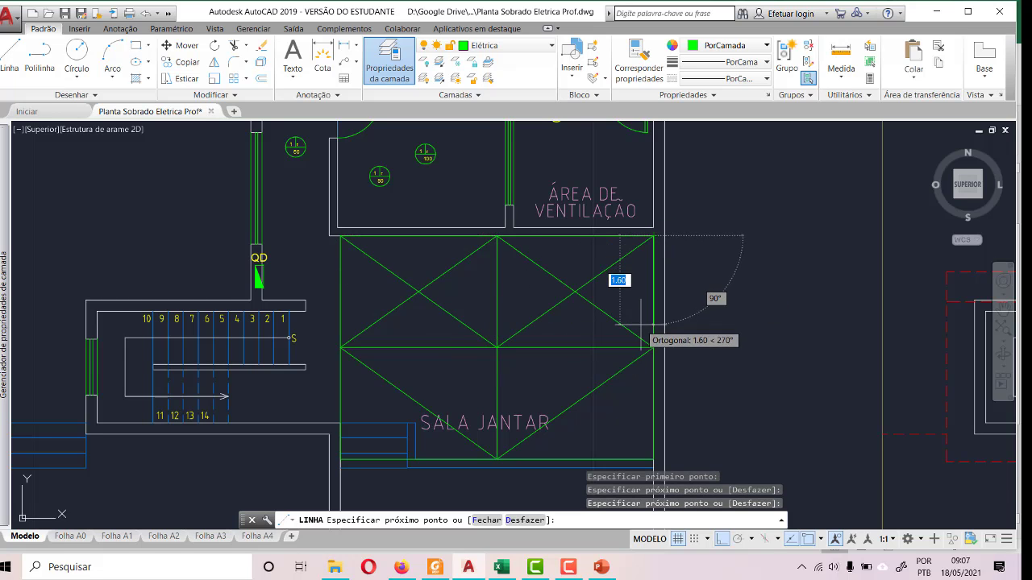
key(Escape)
- Draw diagonals from the rectangle's lower corner at the blue steps to its centre point and on to the other lower corner
click(11, 57)
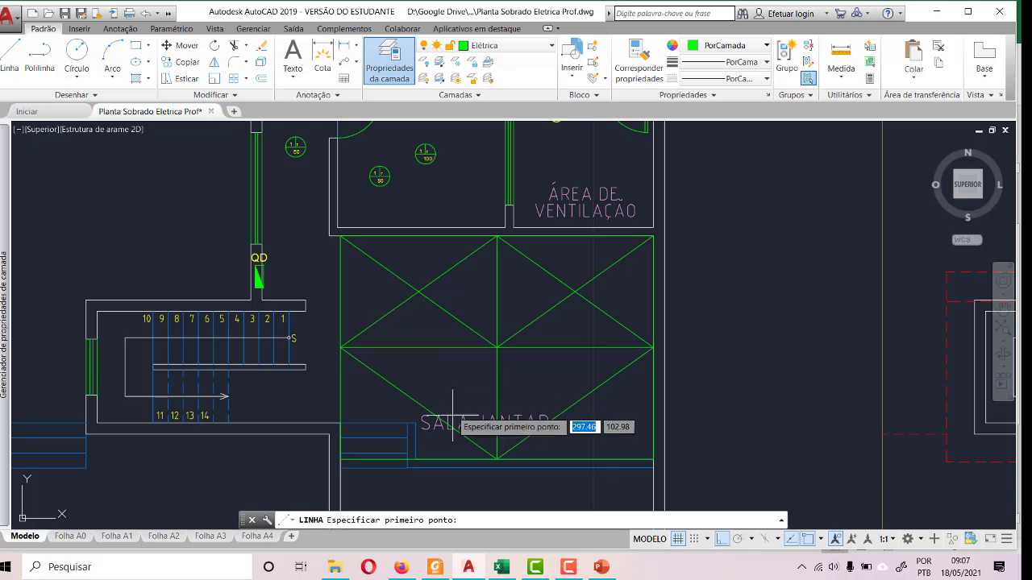
click(397, 461)
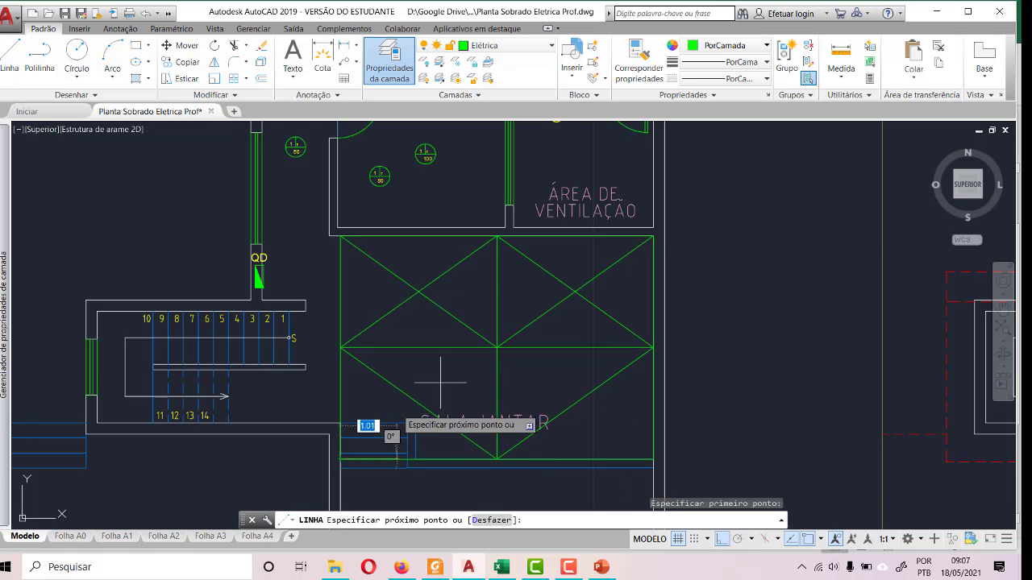
click(497, 348)
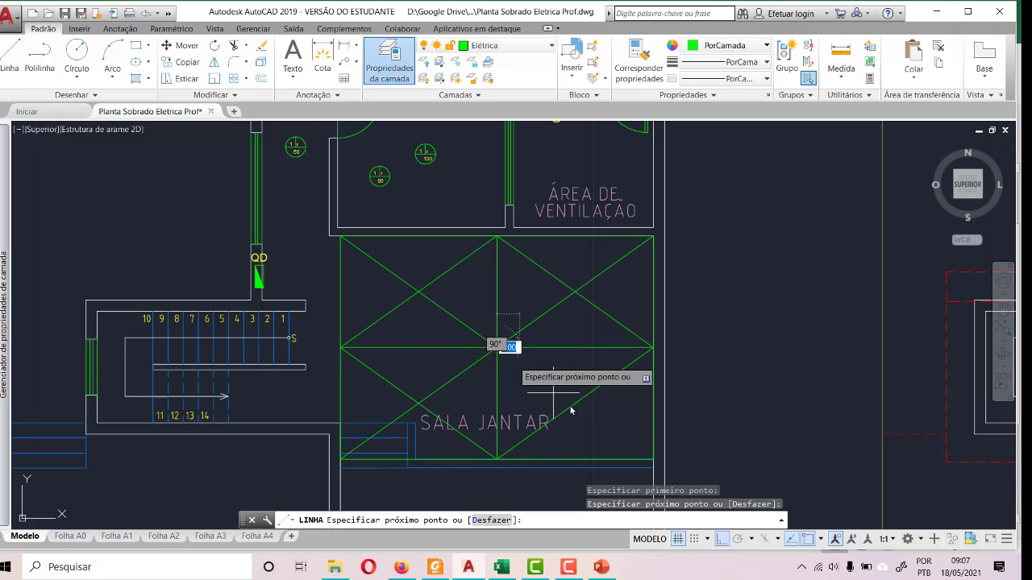
click(654, 460)
key(Escape)
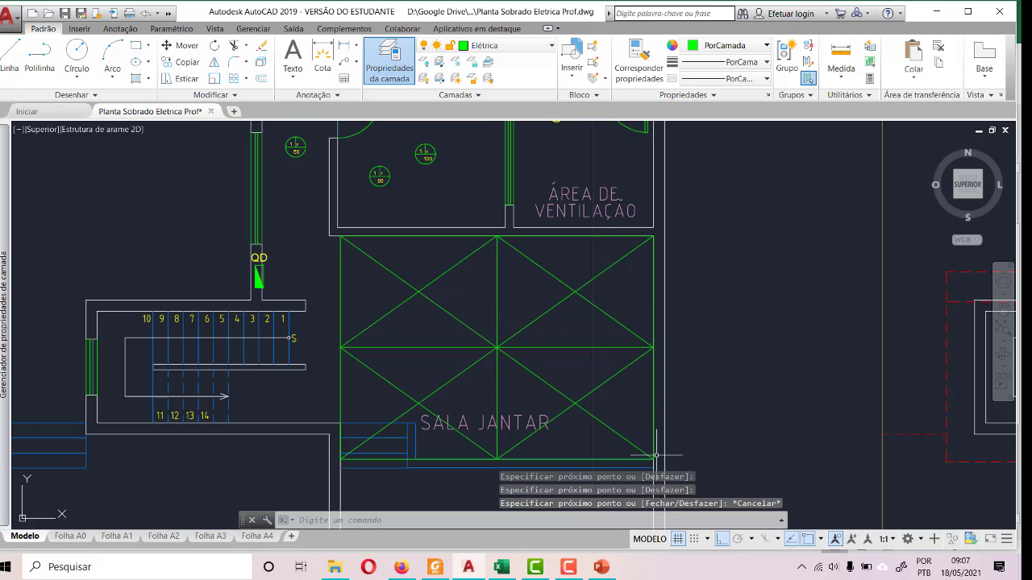
- Look up the Sala de Jantar lighting power in the Excel load table and return to the AutoCAD drawing
click(501, 568)
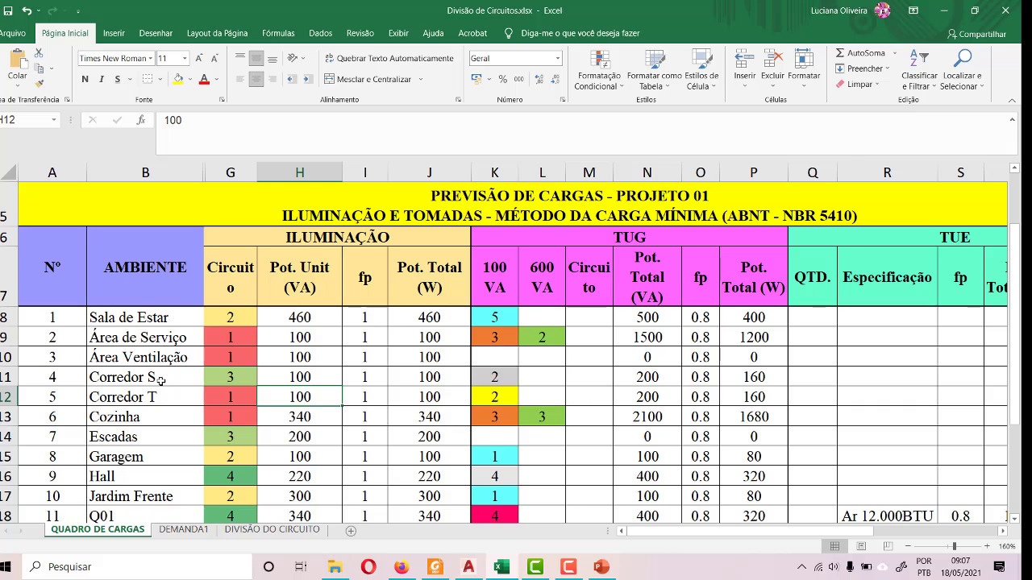
scroll(161, 381, down, 3)
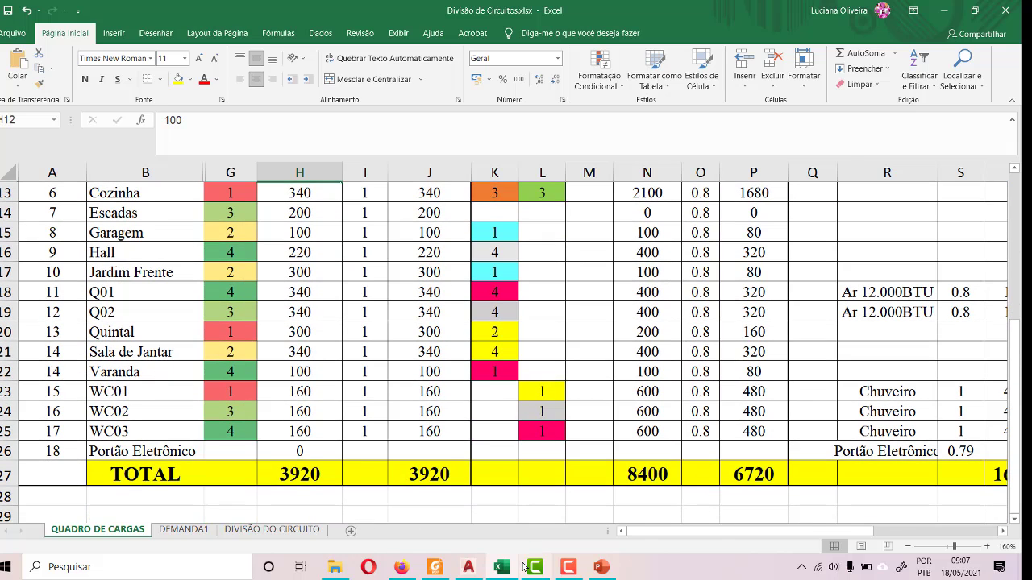
click(468, 568)
- Copy the kitchen's 80 VA light symbol nearest ÁREA DE VENTILAÇÃO and paste it into SALA JANTAR's upper quadrant beside the stairs
scroll(430, 362, up, 2)
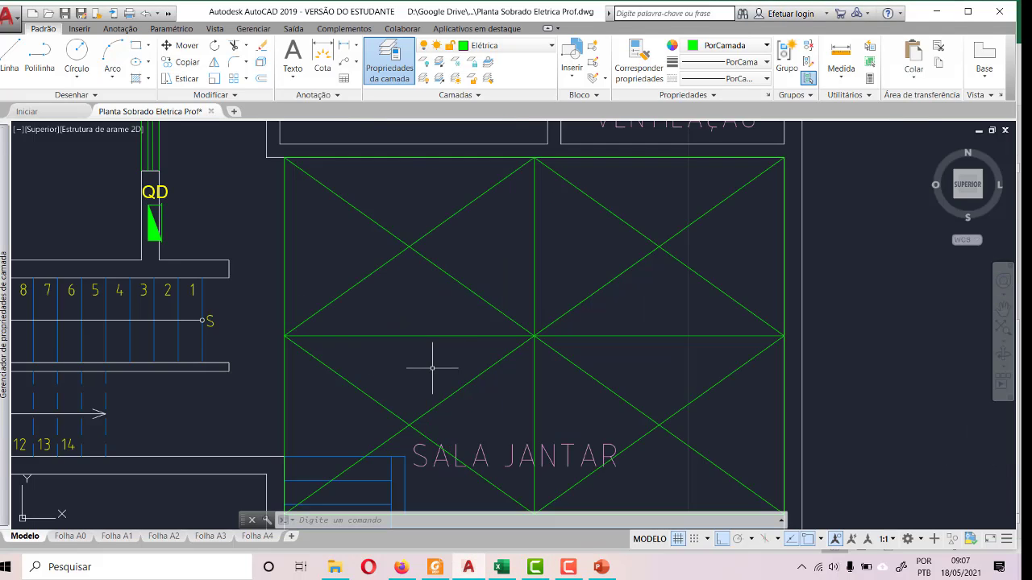
scroll(432, 376, down, 4)
scroll(513, 137, up, 5)
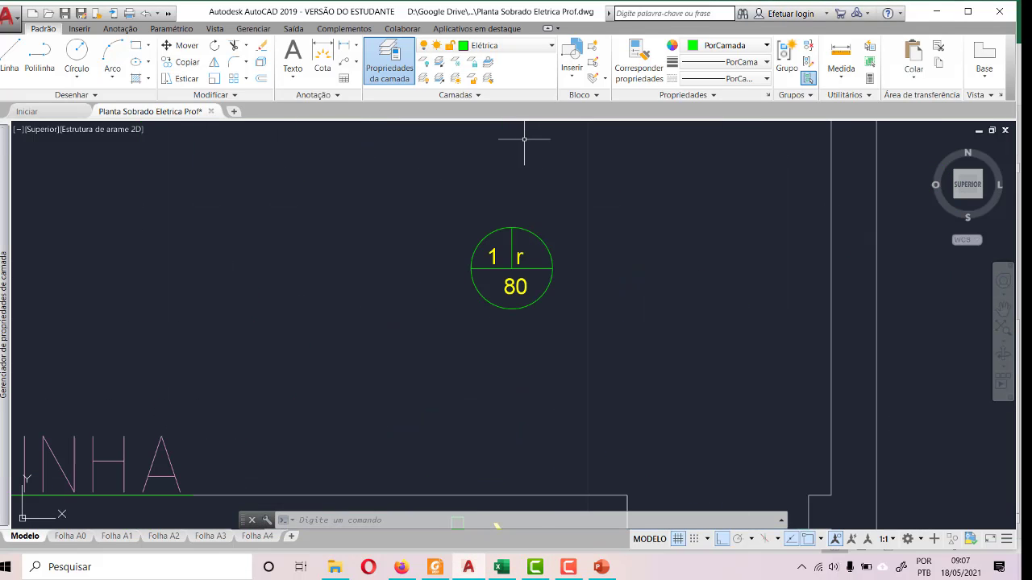
click(469, 191)
click(564, 342)
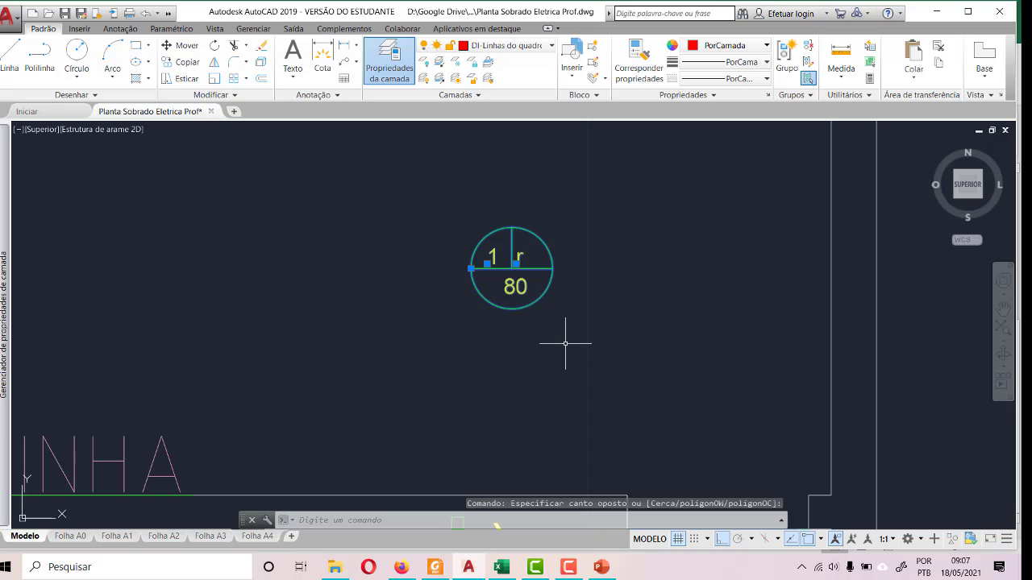
key(ctrl+c)
scroll(557, 331, down, 8)
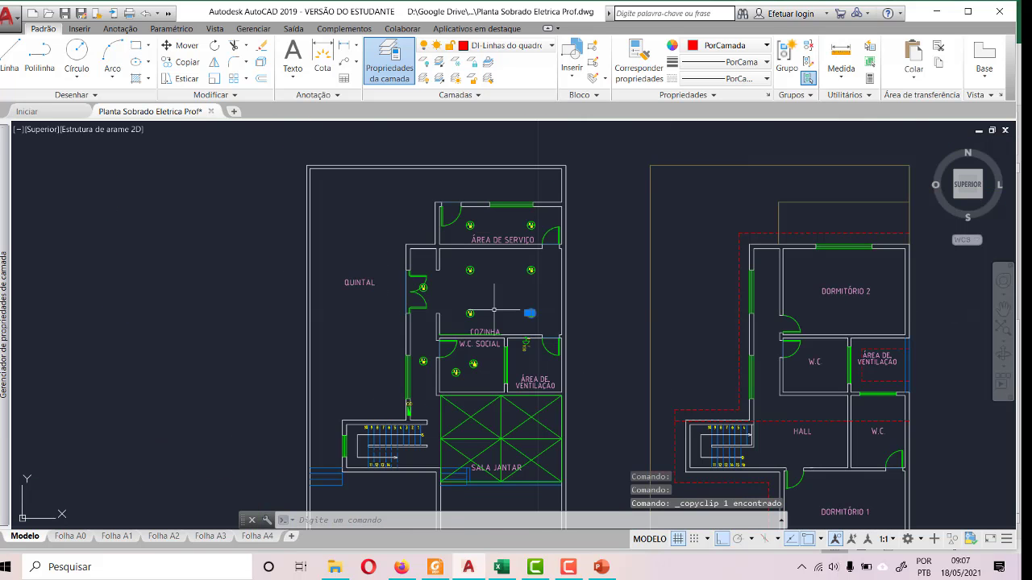
scroll(473, 460, up, 6)
key(ctrl+v)
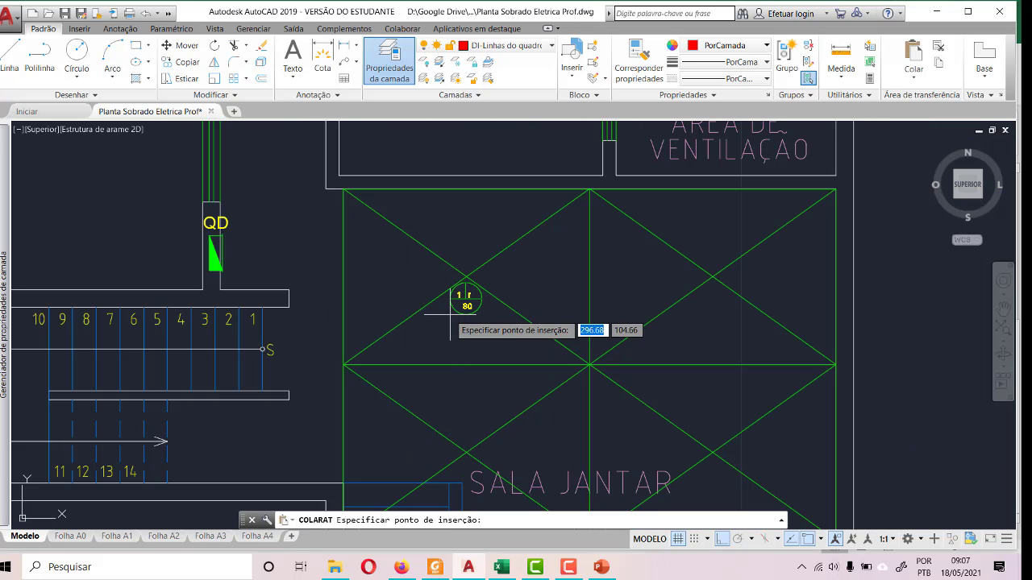
click(457, 330)
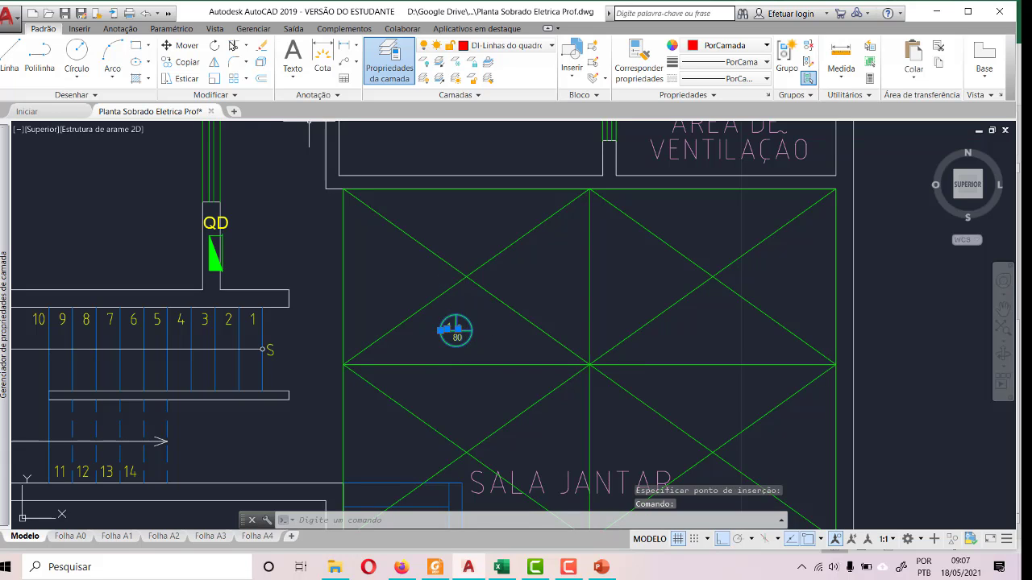
- Try to move the pasted light by its centre onto the diagonals' crossing in the upper quadrant near the stairs
click(183, 46)
scroll(483, 360, up, 4)
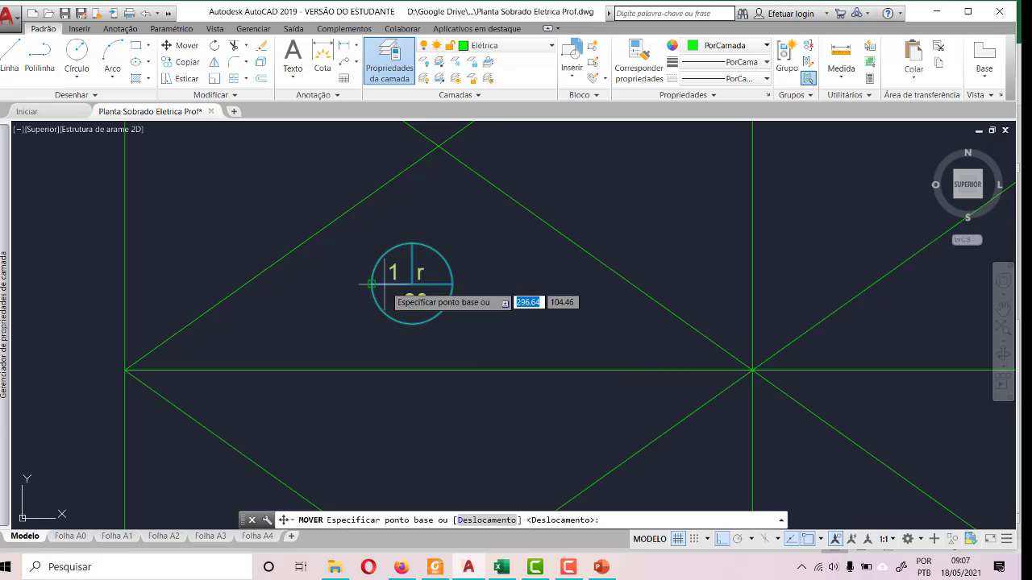
click(412, 283)
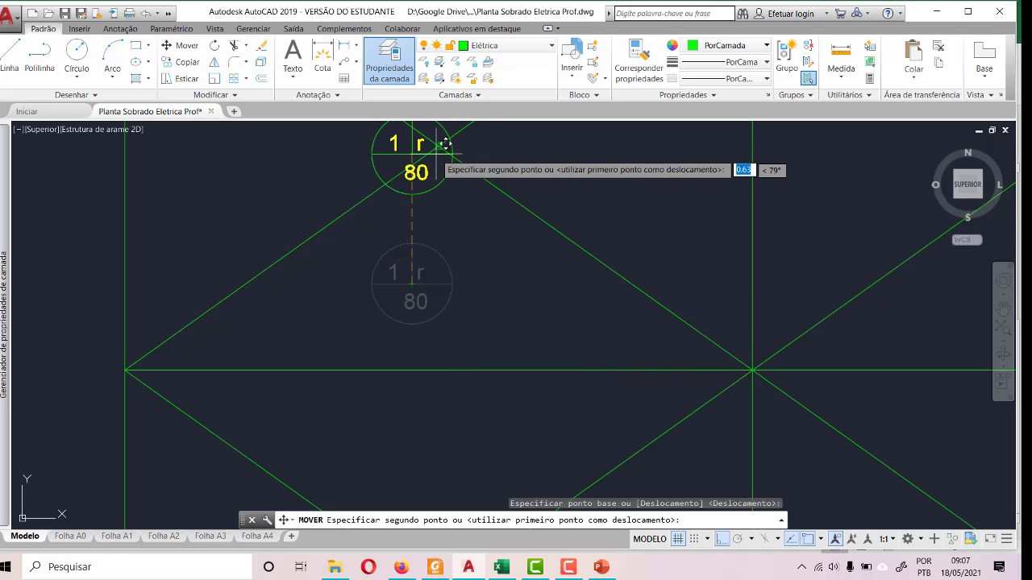
click(458, 239)
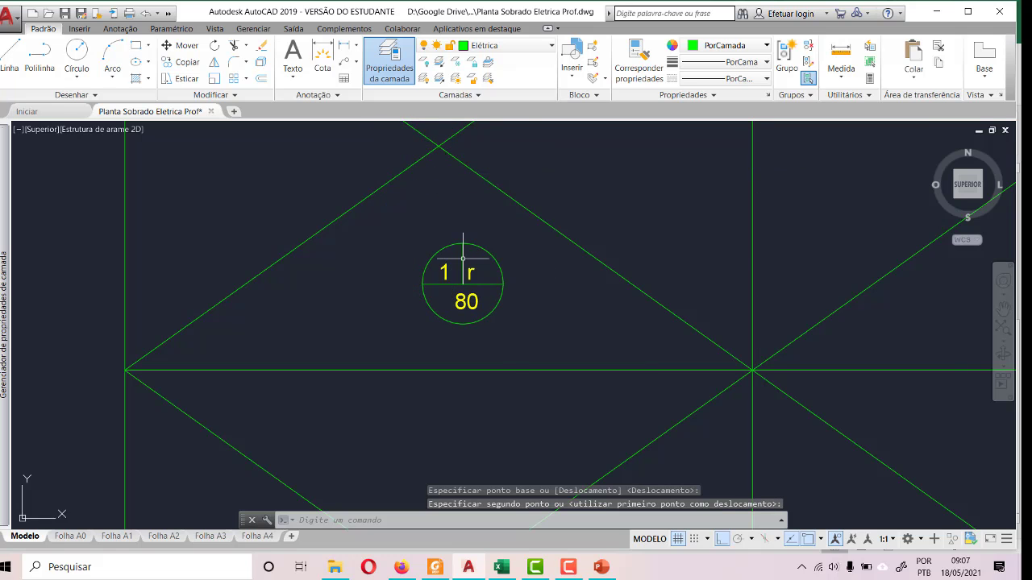
scroll(484, 339, up, 4)
scroll(453, 355, down, 4)
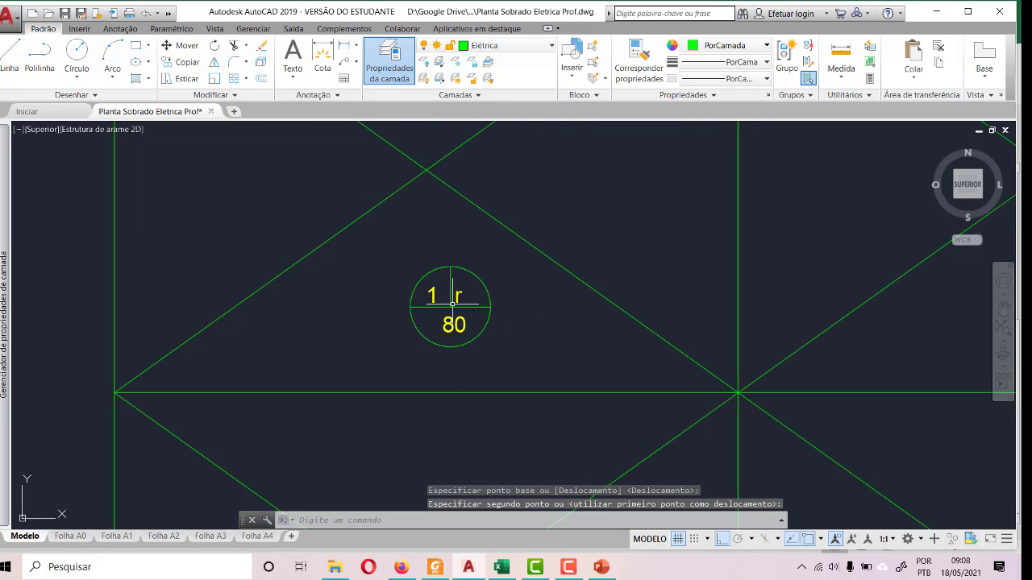
- Move the pasted light from its centre to the intersection of the diagonals in the upper quadrant near the stairs
click(428, 270)
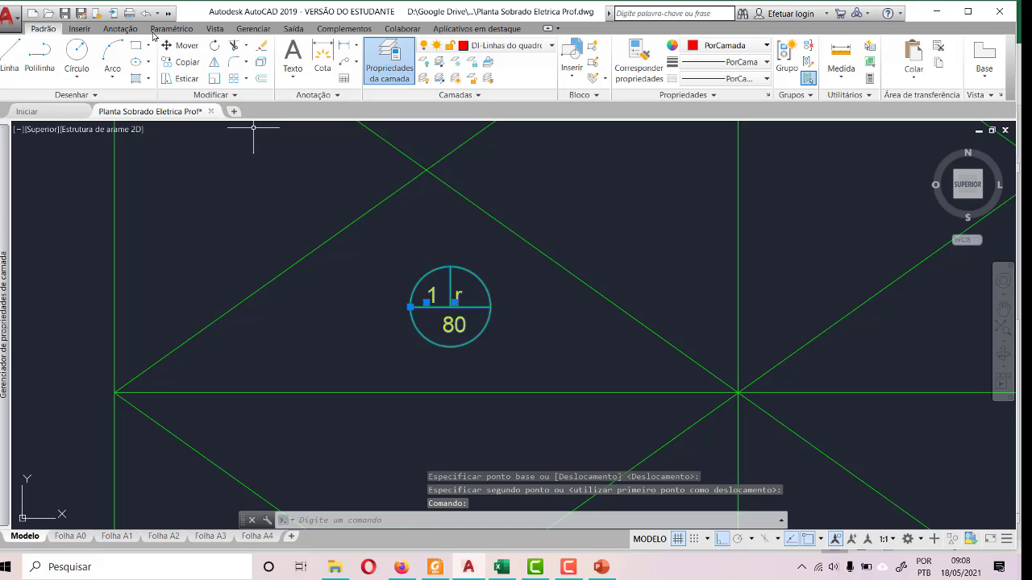
click(181, 46)
click(449, 308)
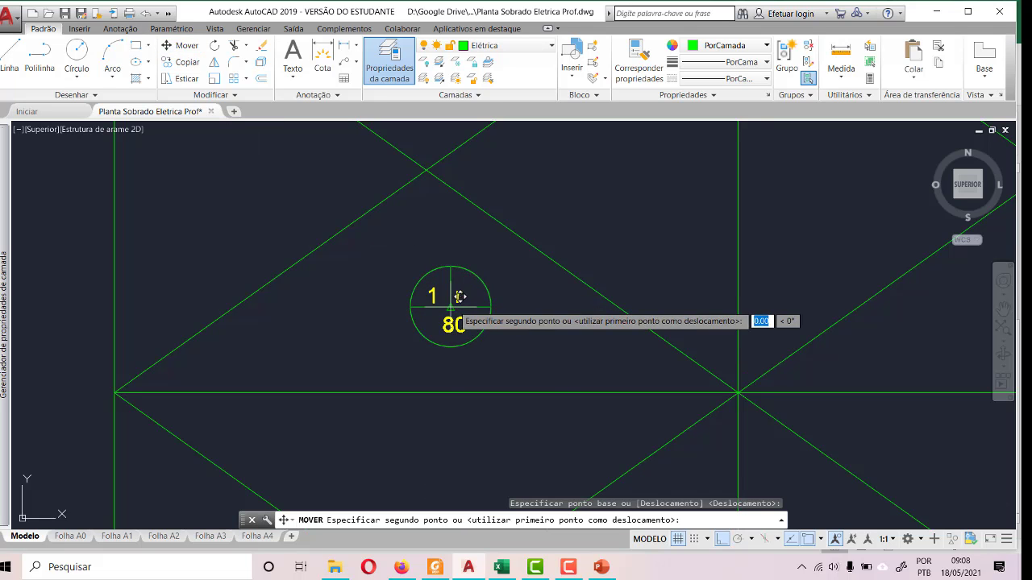
click(426, 168)
- Paste three more 80 VA light symbols into SALA JANTAR: one near the rectangle's centre and one in each lower quadrant
scroll(438, 266, down, 5)
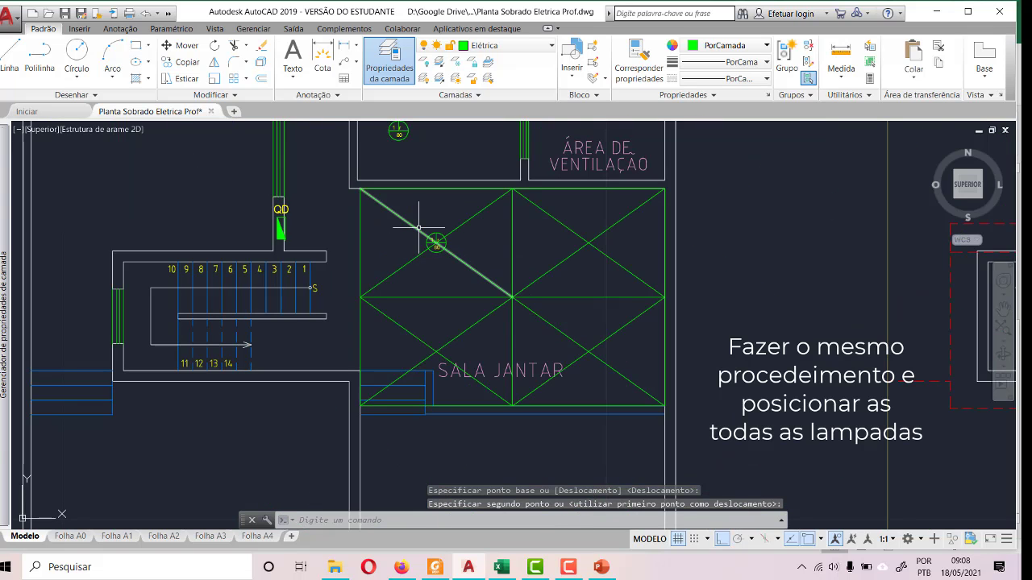
key(ctrl+v)
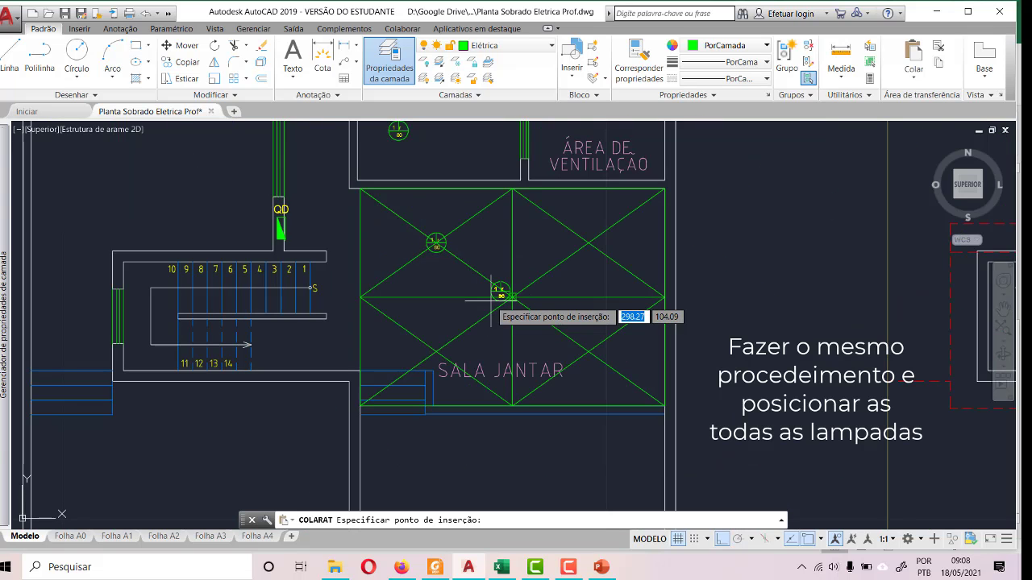
scroll(491, 301, up, 6)
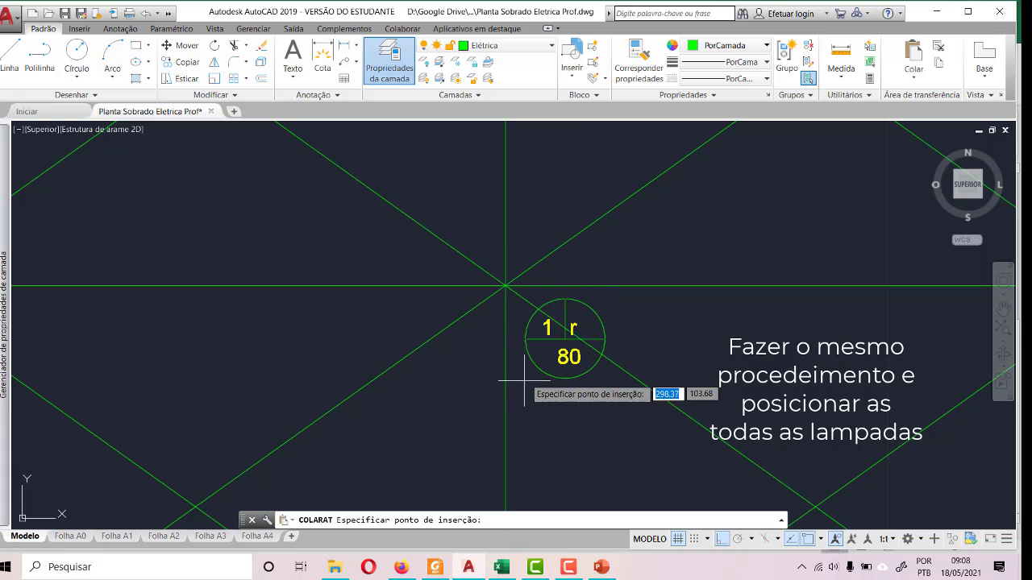
click(464, 327)
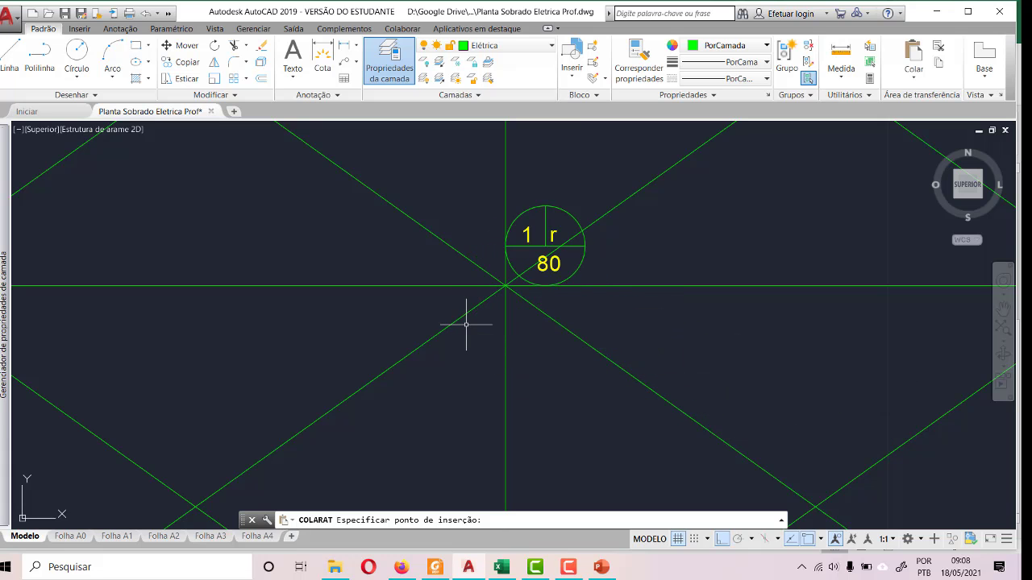
scroll(465, 325, down, 6)
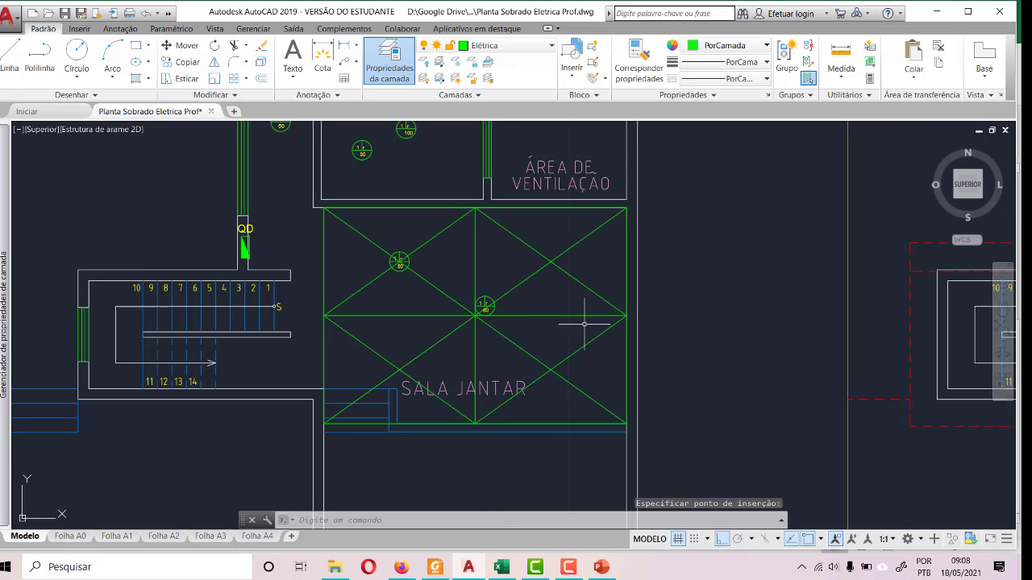
key(ctrl+v)
click(401, 339)
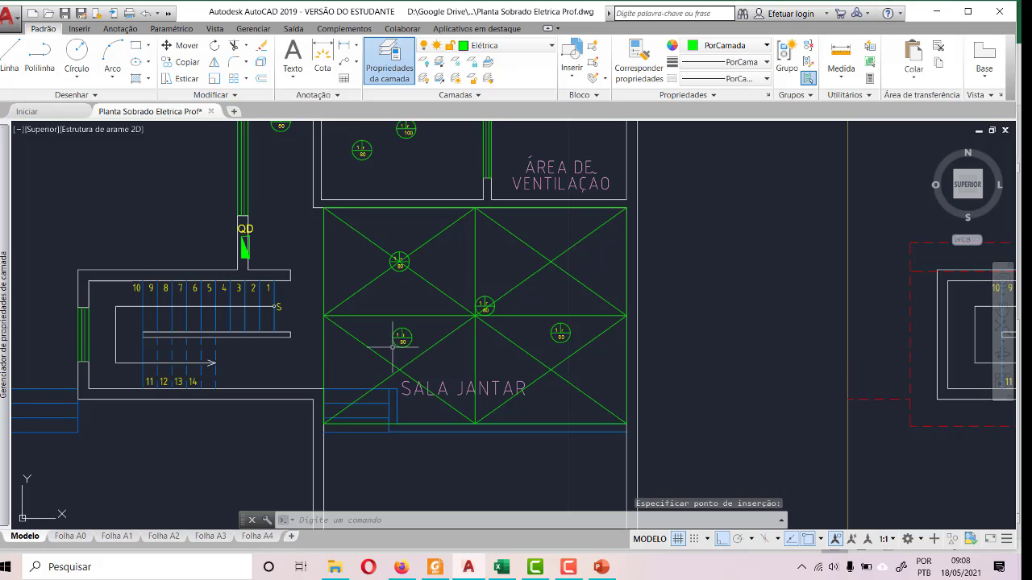
- Move the light in the lower quadrant beside the blue steps by its centre onto that quadrant's diagonal crossing
click(181, 46)
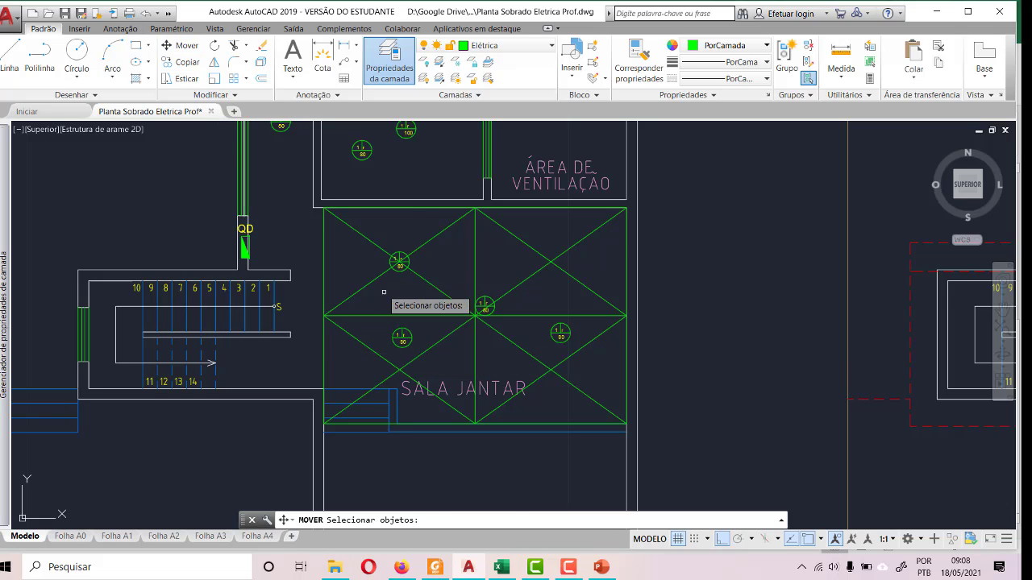
scroll(383, 339, up, 6)
click(466, 343)
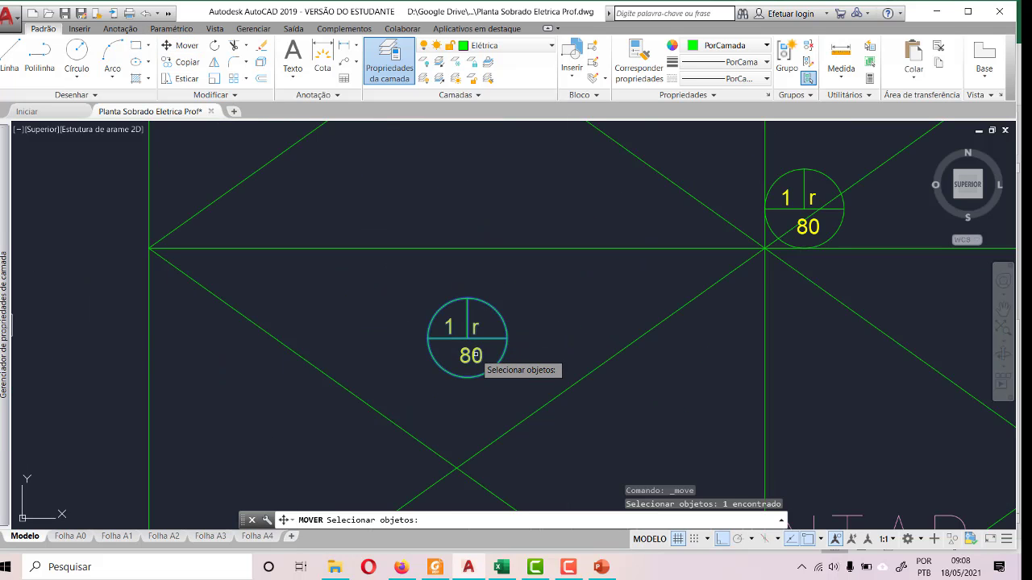
key(Return)
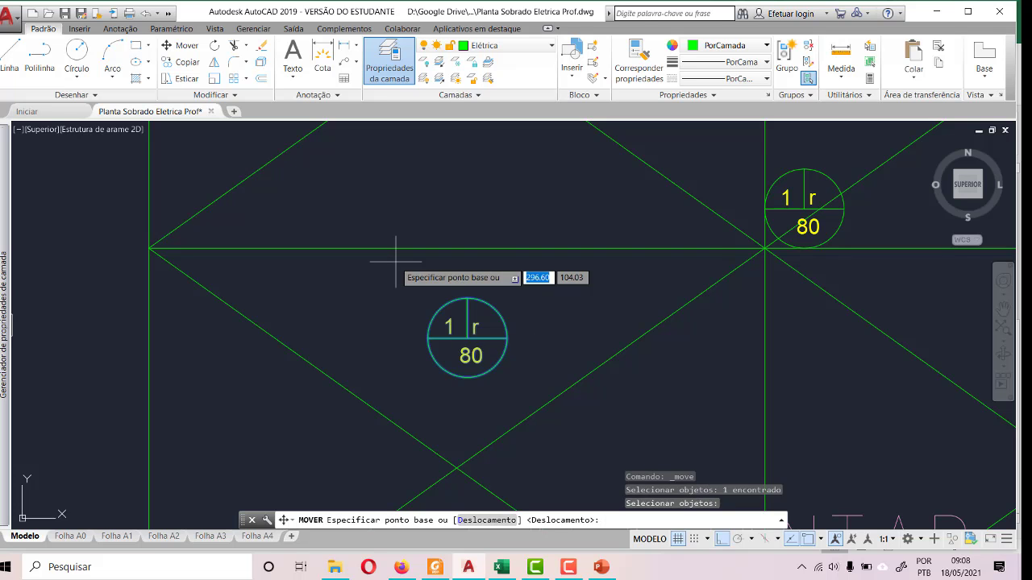
click(467, 340)
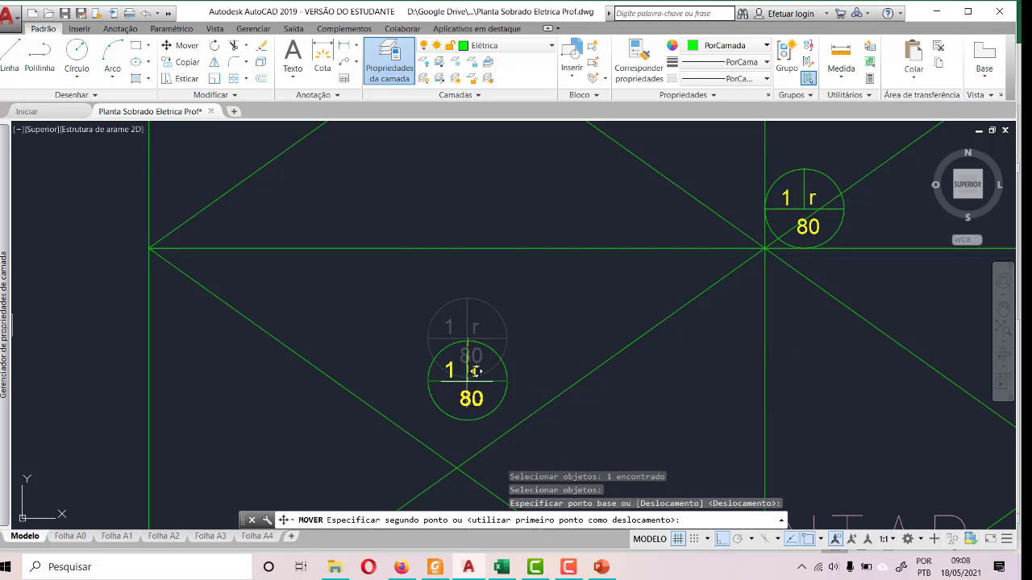
click(456, 469)
scroll(405, 428, down, 4)
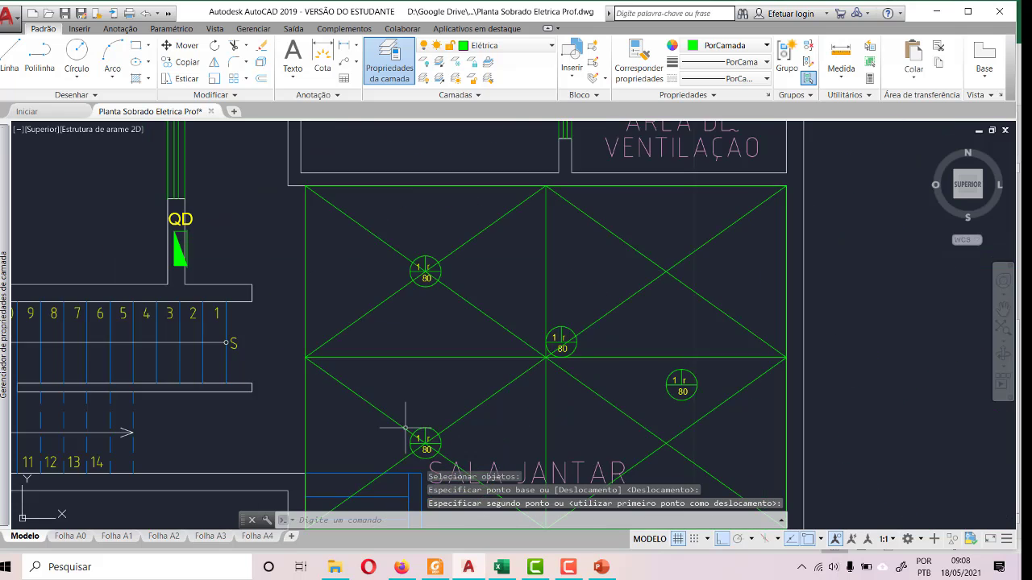
- Move the light near SALA JANTAR's centre by its own centre onto the diagonal crossing in the quadrant below ÁREA DE VENTILAÇÃO
scroll(556, 347, up, 6)
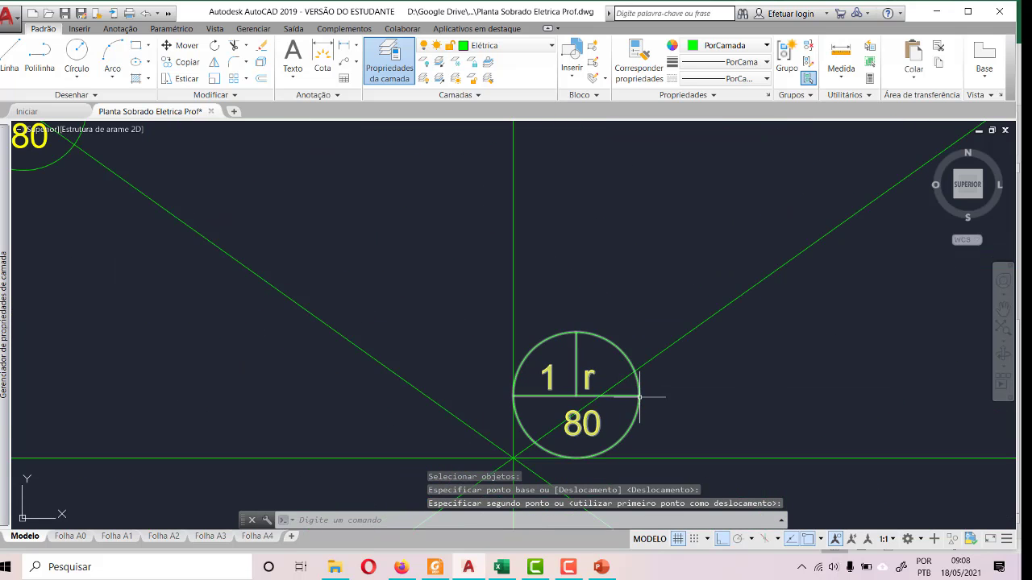
click(635, 397)
click(181, 44)
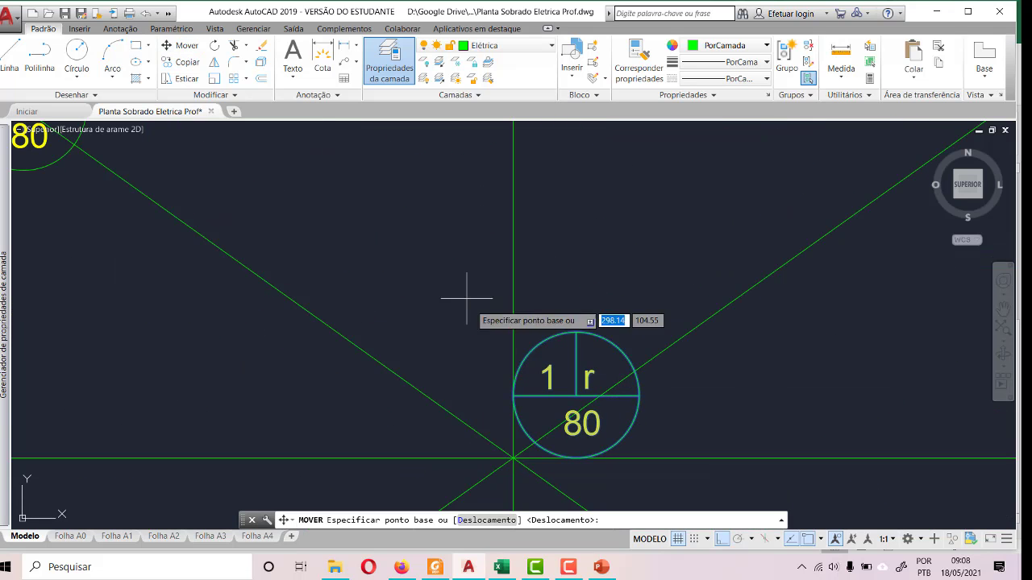
click(617, 372)
scroll(545, 387, down, 2)
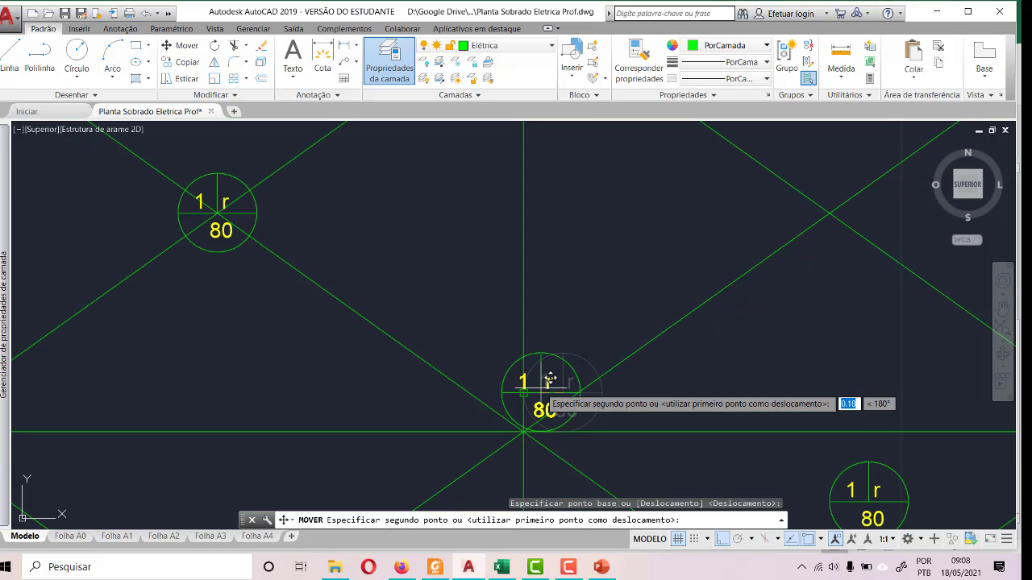
click(830, 213)
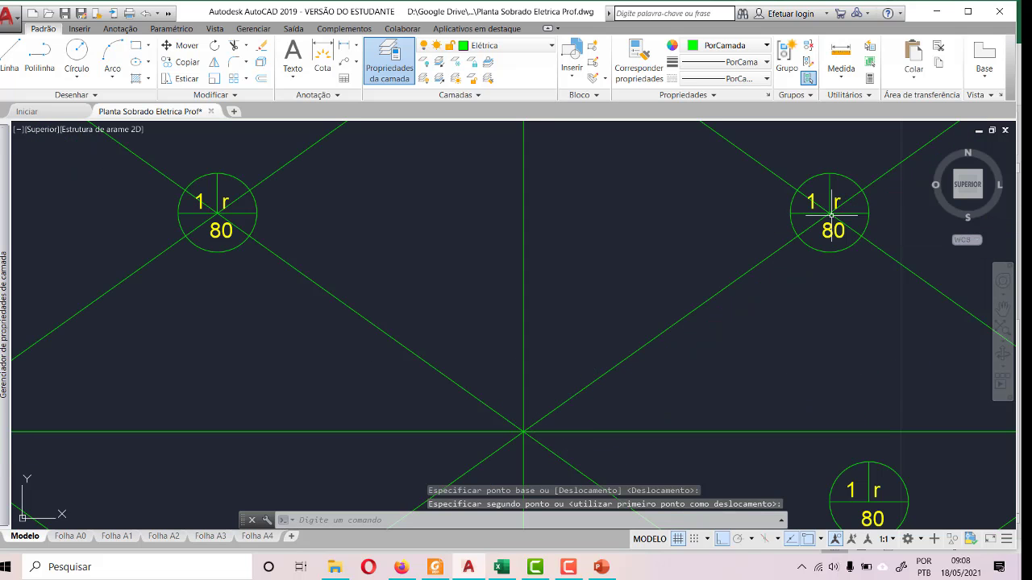
- Turn off ortho mode and move the remaining light by its centre onto the diagonal crossing of the lower quadrant farthest from the stairs
key(F8)
scroll(679, 304, down, 3)
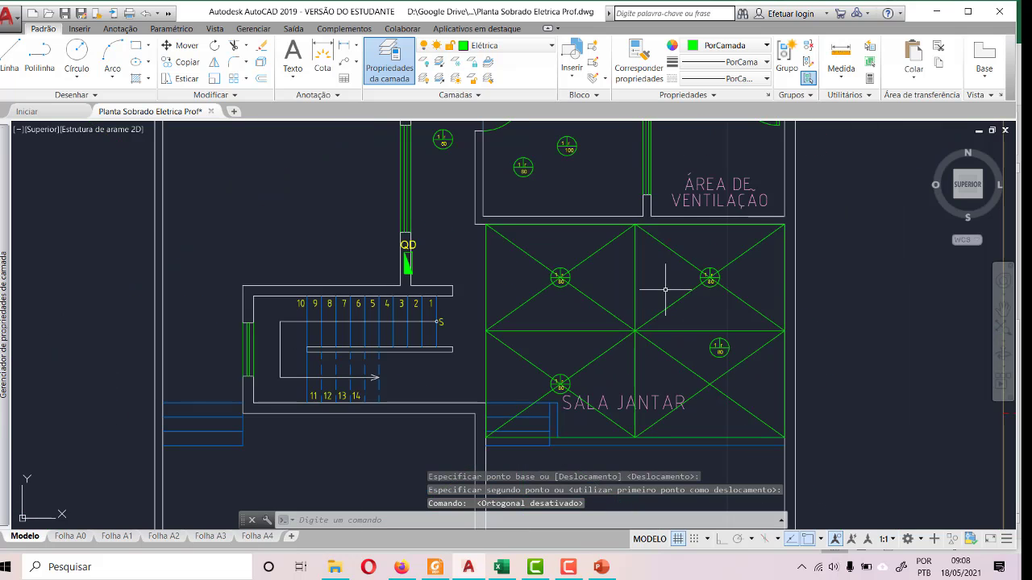
scroll(749, 362, up, 2)
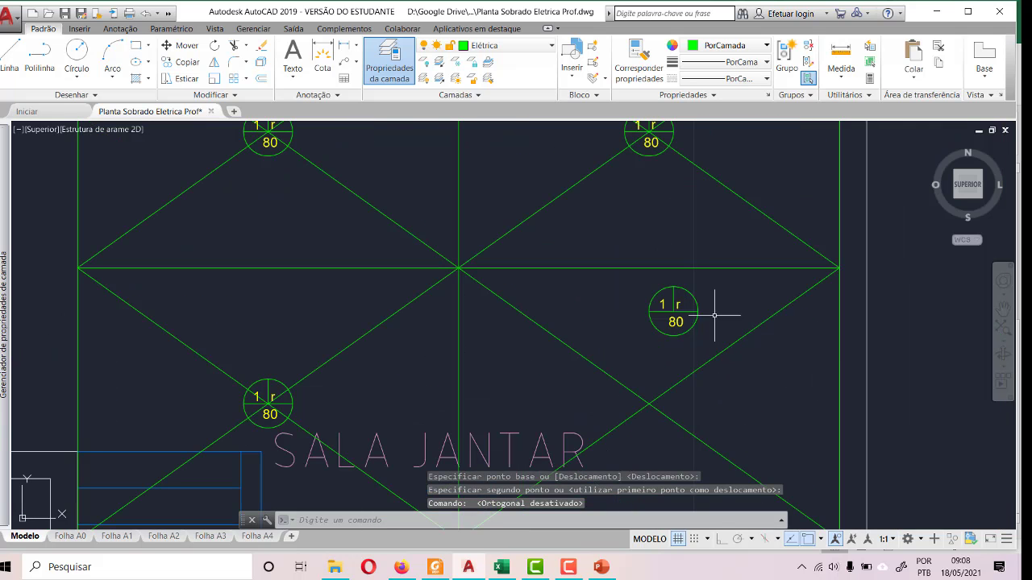
click(635, 275)
click(718, 350)
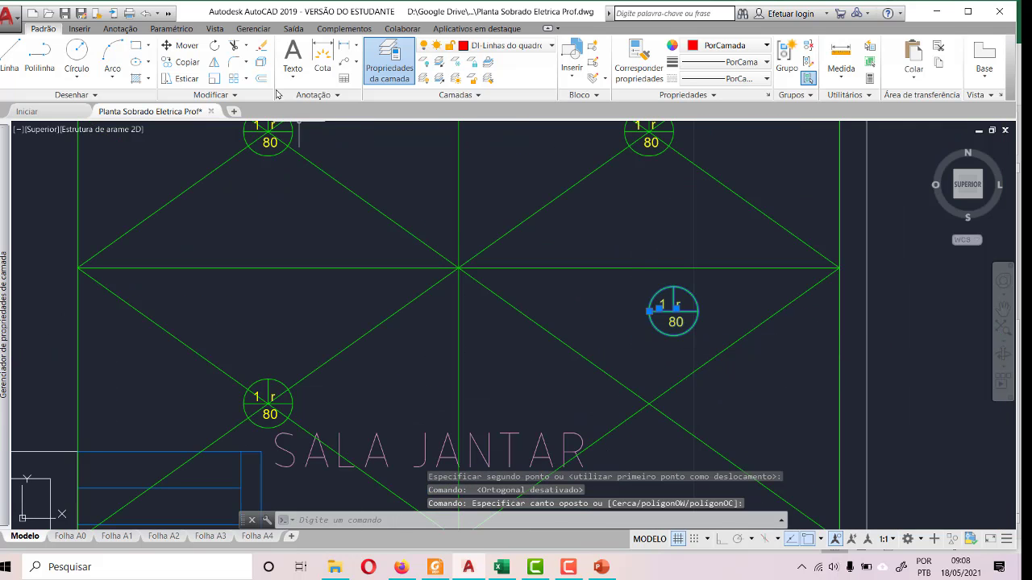
click(187, 46)
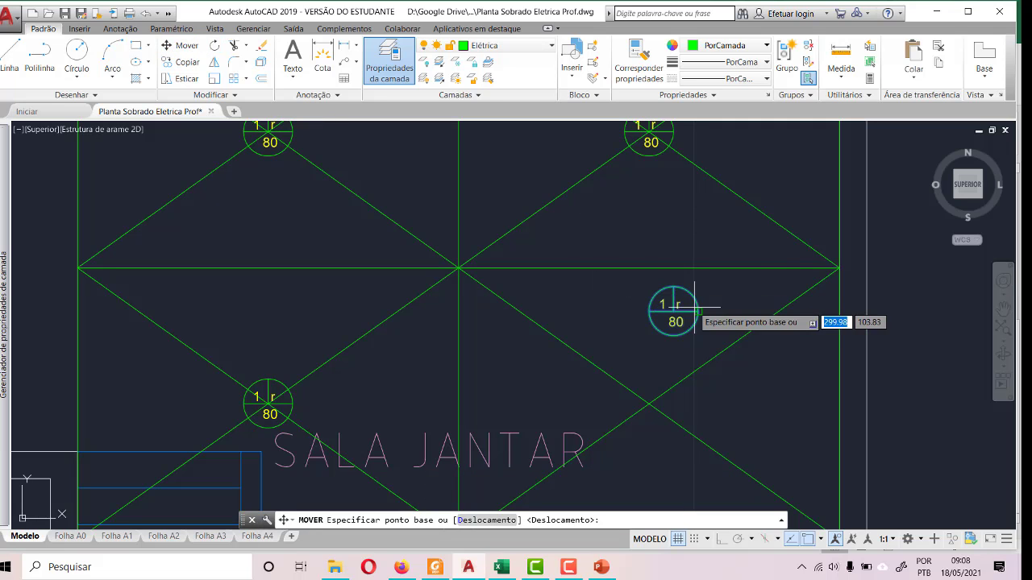
click(672, 318)
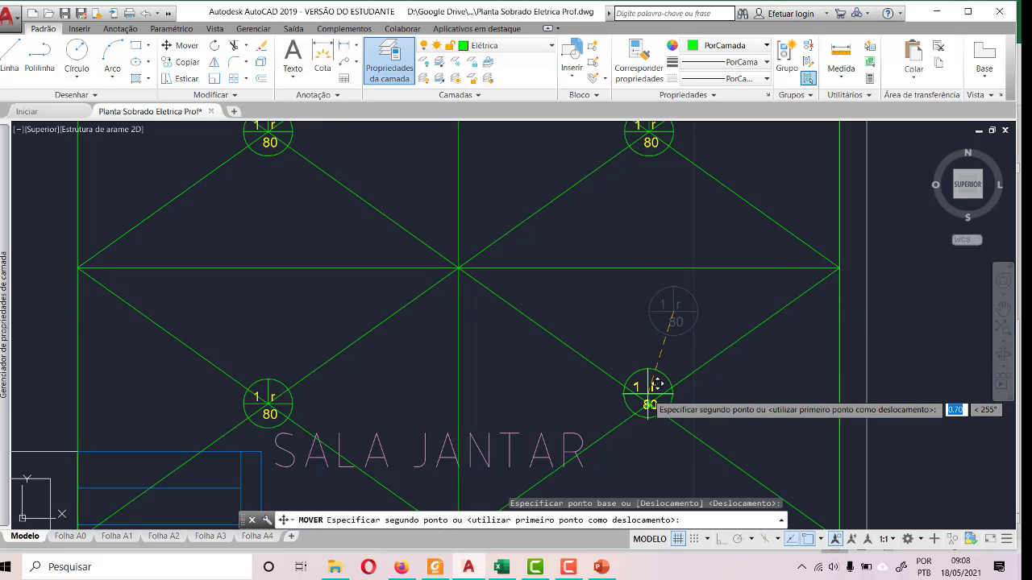
click(659, 393)
scroll(645, 396, down, 5)
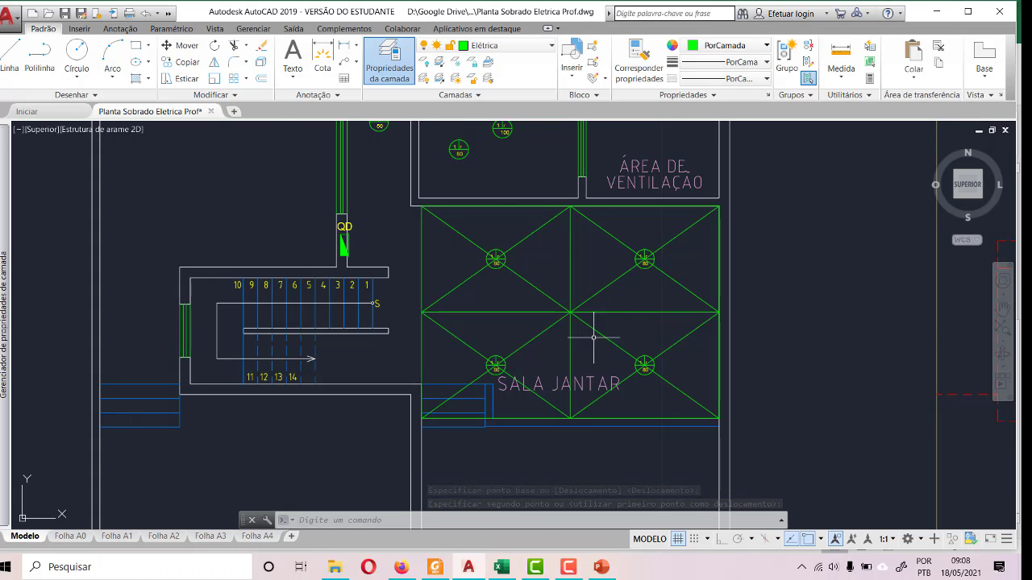
- Erase SALA JANTAR's horizontal and vertical centre lines together with the four diagonals that meet at the room's centre
scroll(597, 340, down, 4)
scroll(587, 337, up, 8)
scroll(569, 278, down, 4)
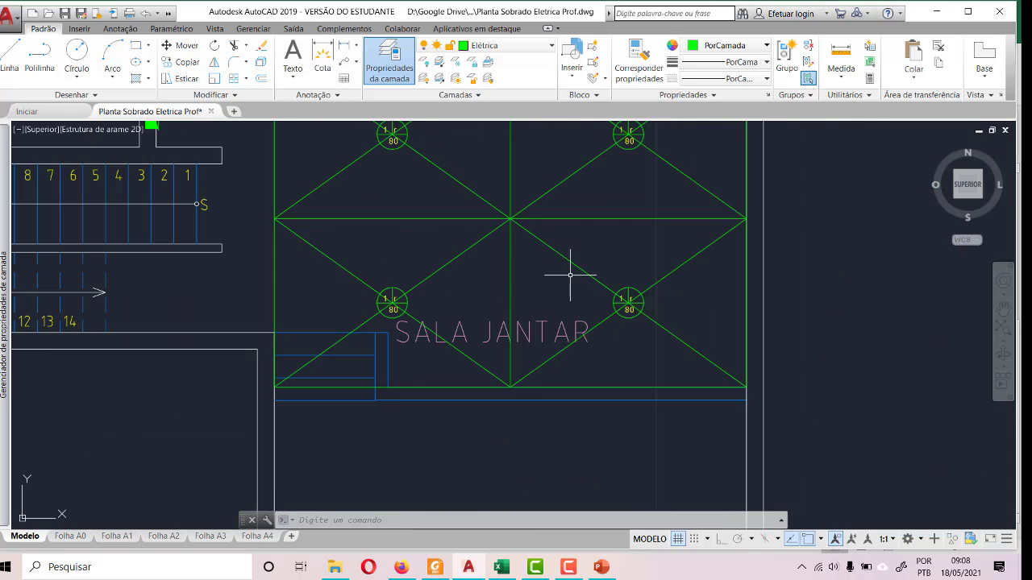
click(564, 290)
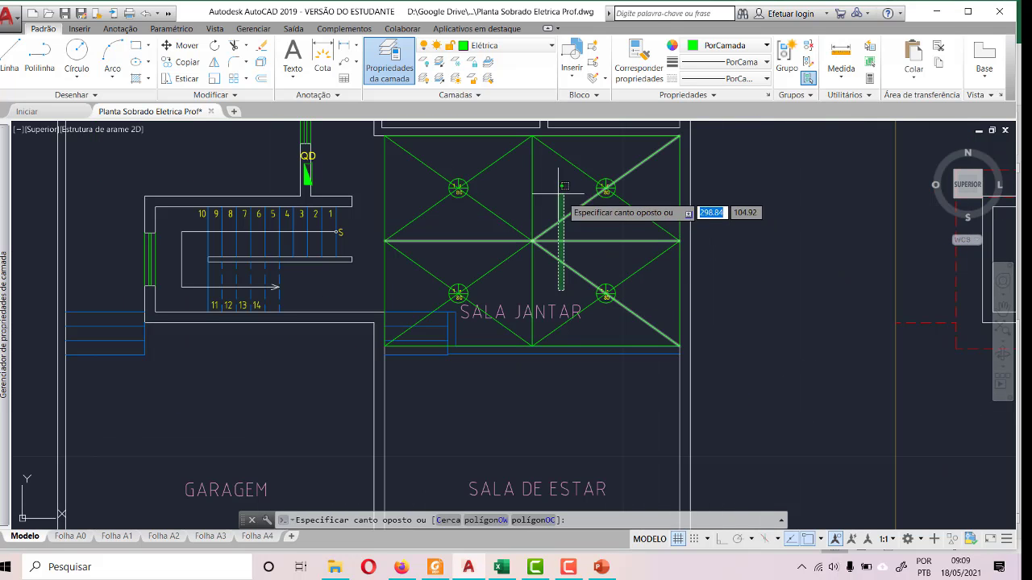
click(497, 193)
key(Delete)
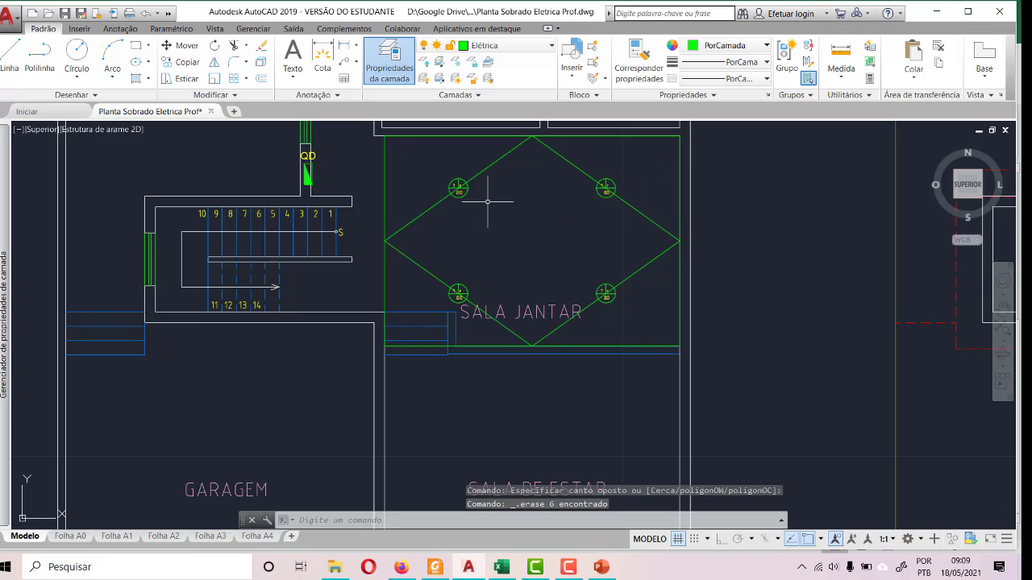
- Erase the green construction rectangle and the four remaining diagonals forming a diamond in SALA JANTAR, keeping the lights
click(677, 325)
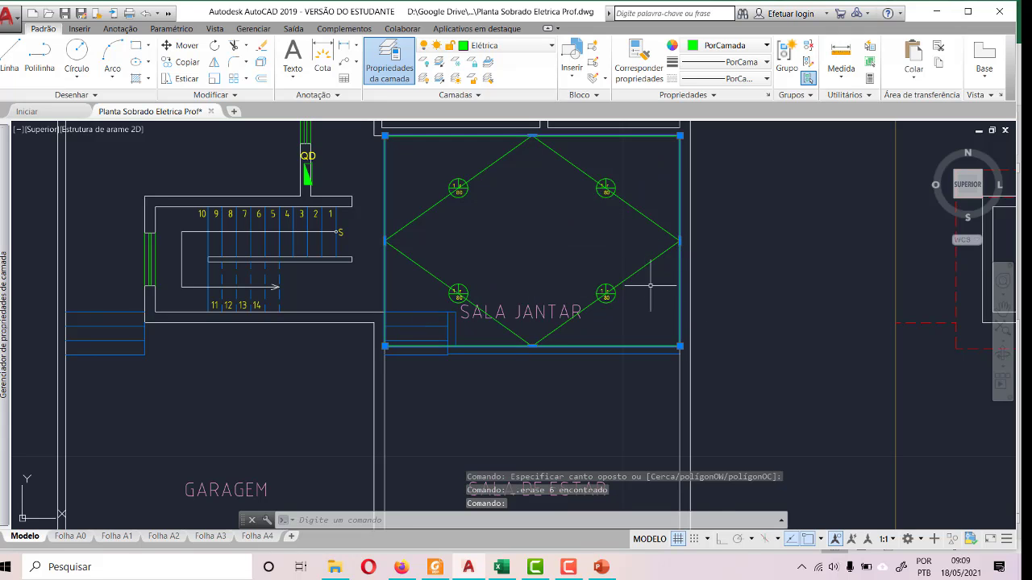
click(650, 241)
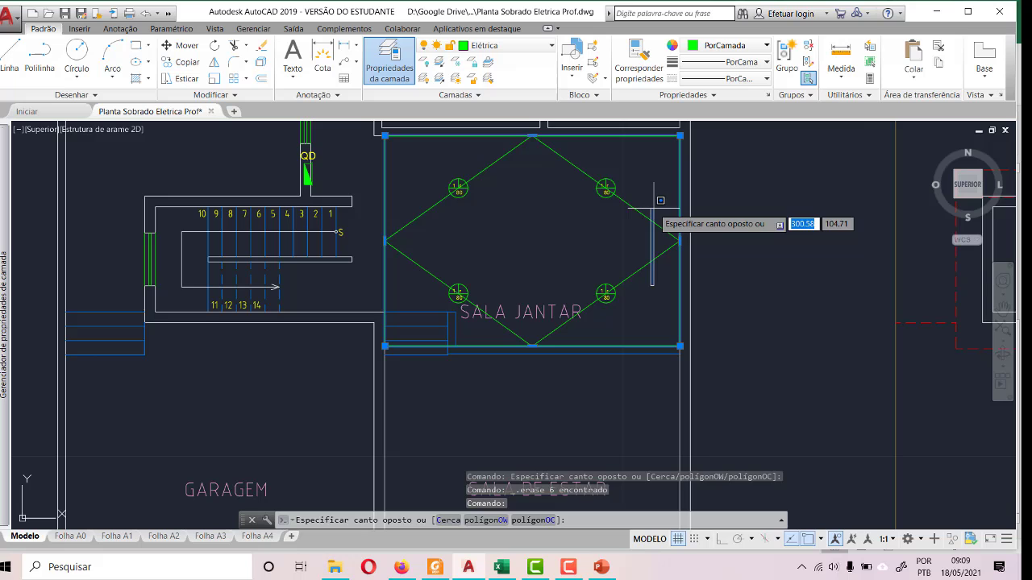
click(651, 280)
click(398, 175)
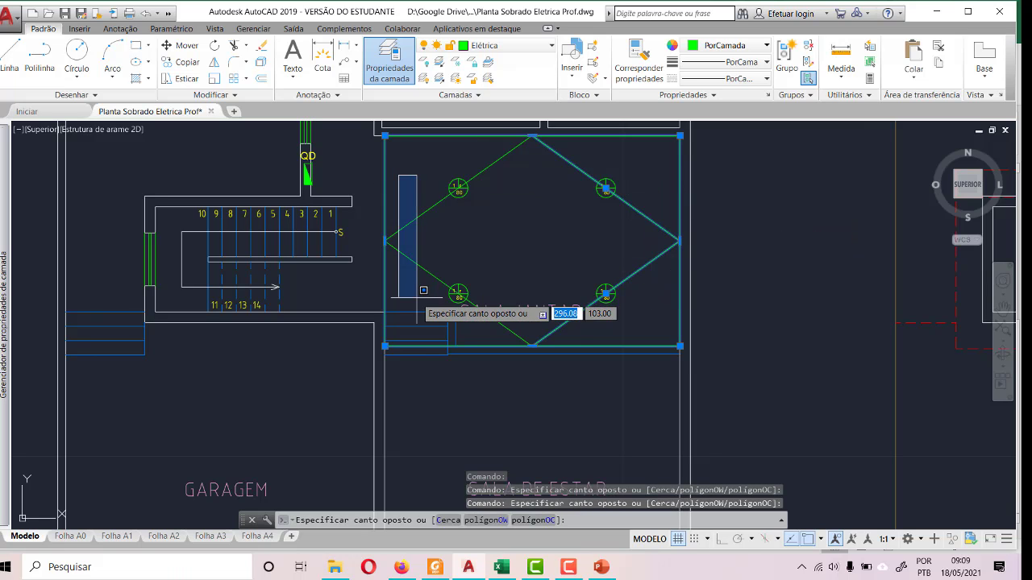
click(417, 297)
click(413, 285)
click(407, 185)
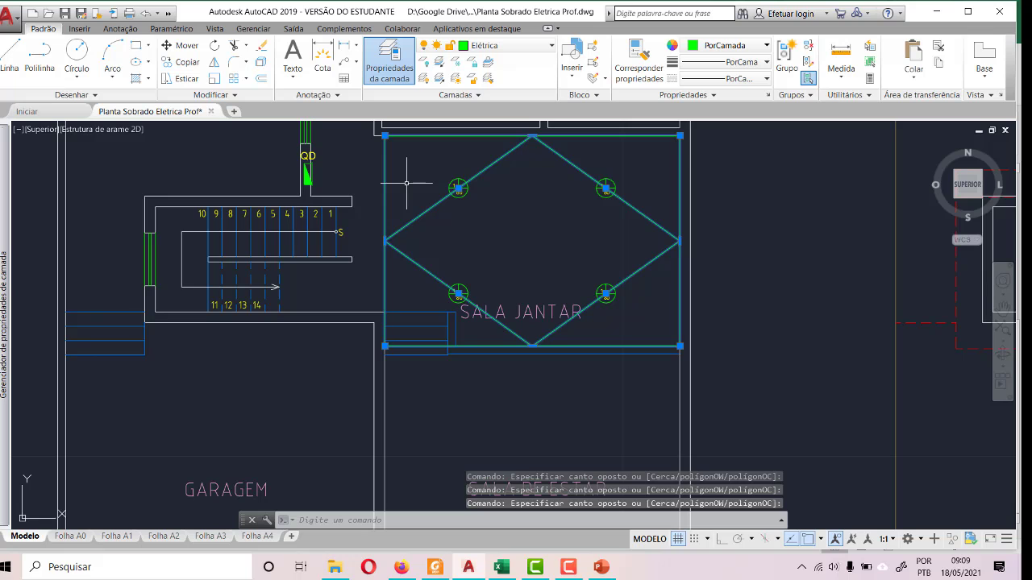
key(Delete)
scroll(446, 248, down, 4)
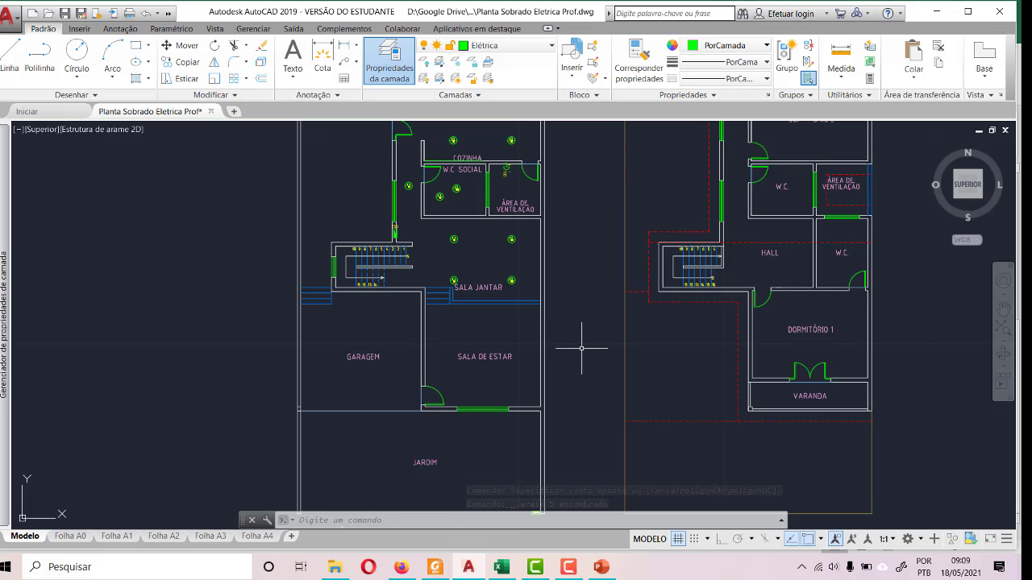
- Switch to the Divisão de Circuitos workbook in Excel and look up Sala de Jantar's lighting circuit in the load table
click(500, 568)
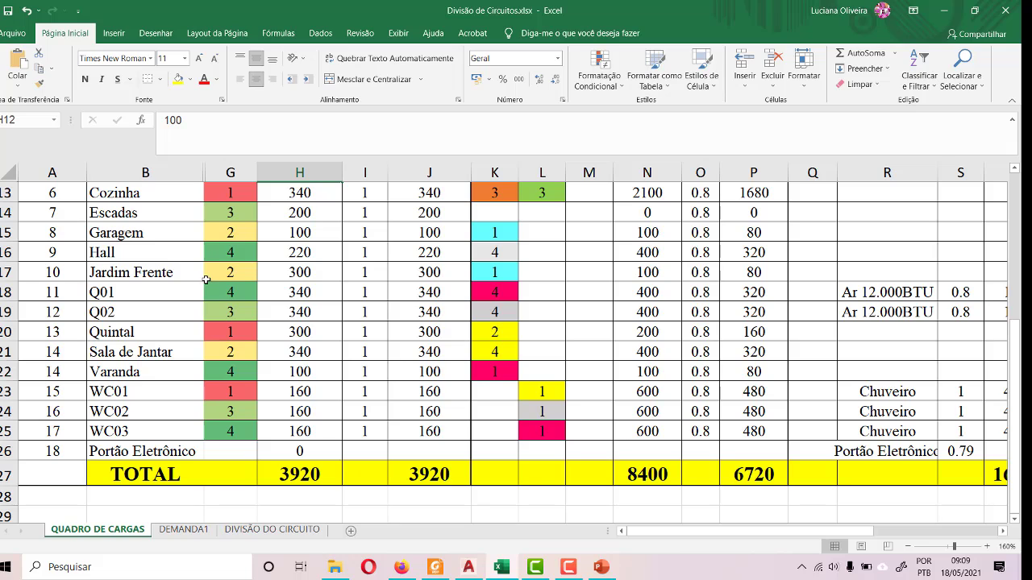
click(284, 336)
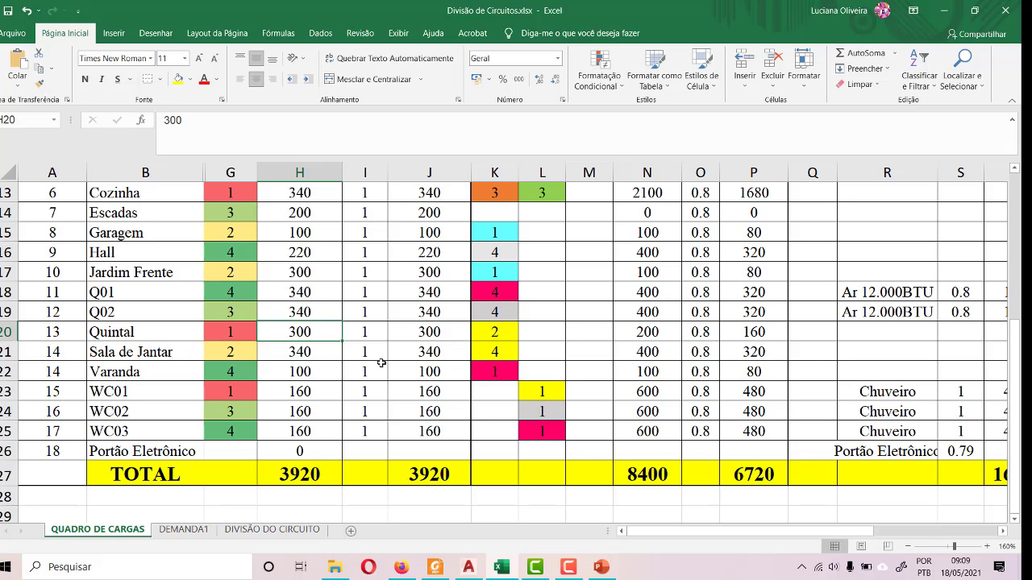
click(221, 354)
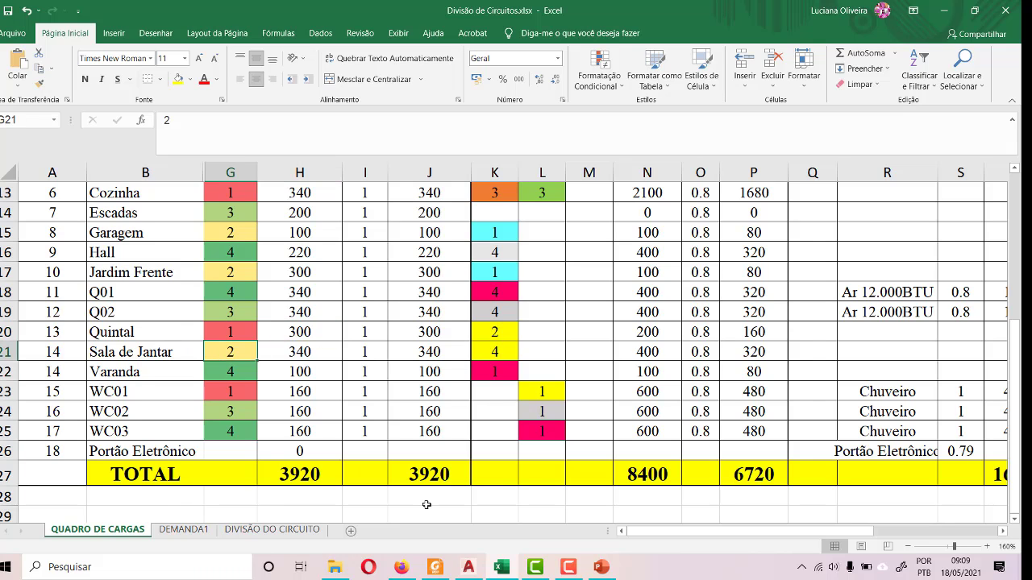
- Return to AutoCAD and set the circuit attribute to 2 for SALA JANTAR's upper light nearest the stairs
click(470, 569)
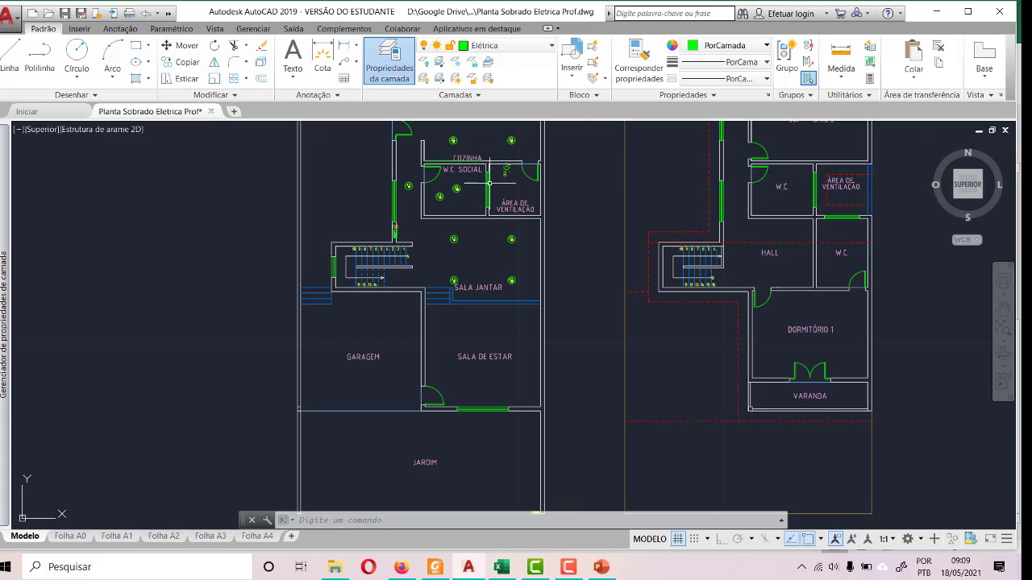
scroll(489, 184, up, 5)
scroll(331, 284, up, 6)
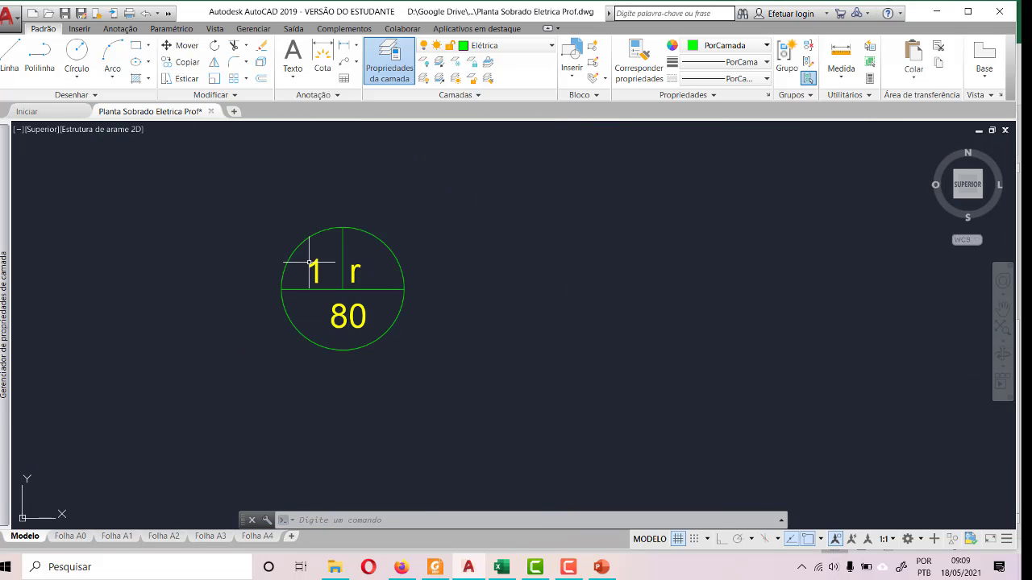
double_click(315, 269)
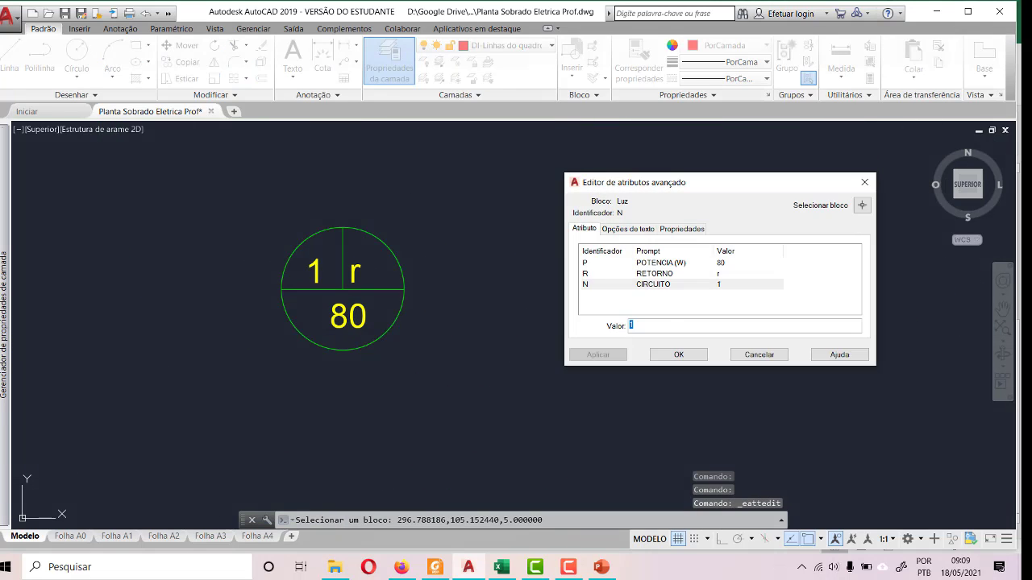
text(2)
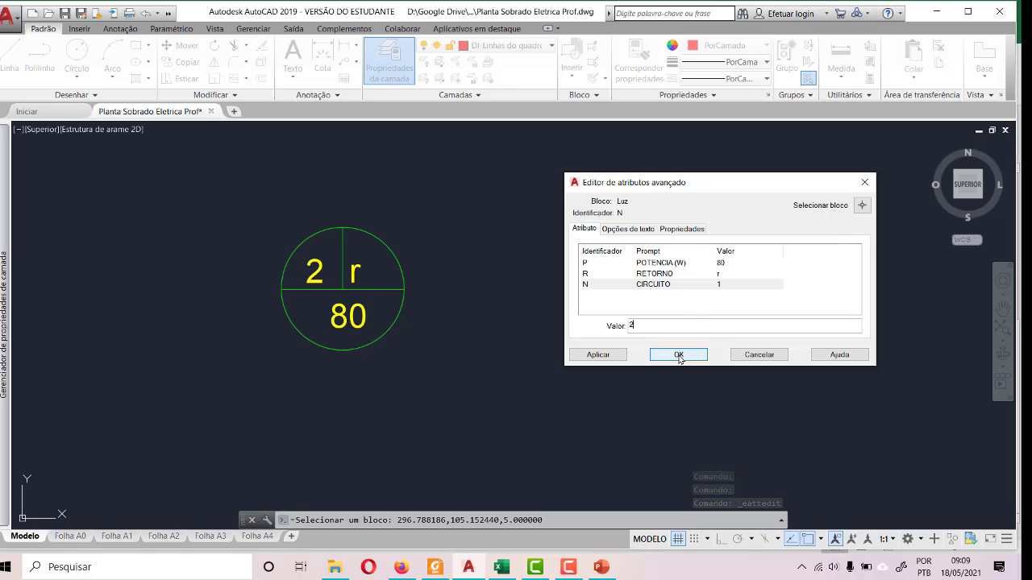
click(679, 355)
- Set the circuit attribute to 2 for the SALA JANTAR light below ÁREA DE VENTILAÇÃO
scroll(749, 268, down, 3)
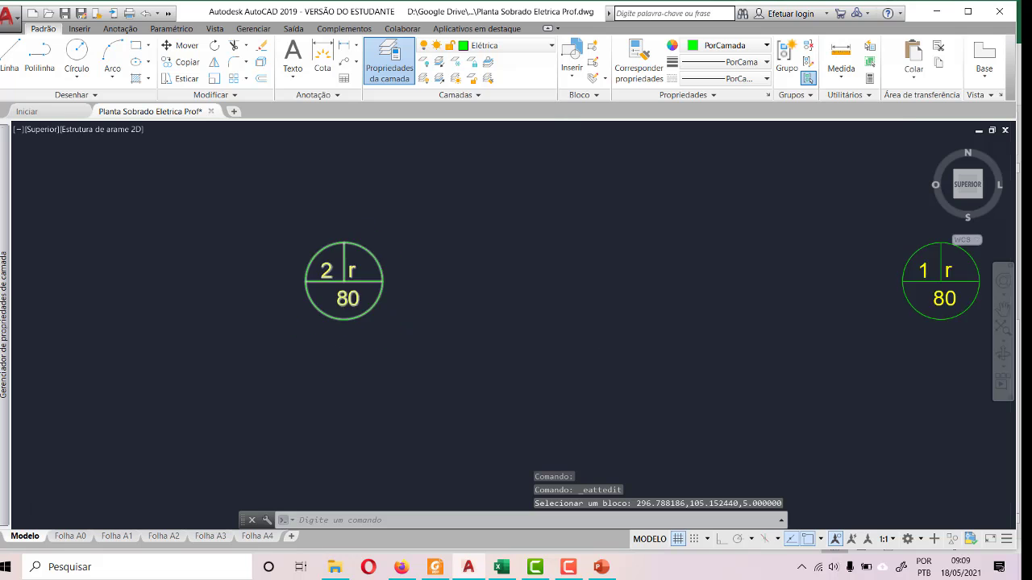
scroll(748, 268, up, 4)
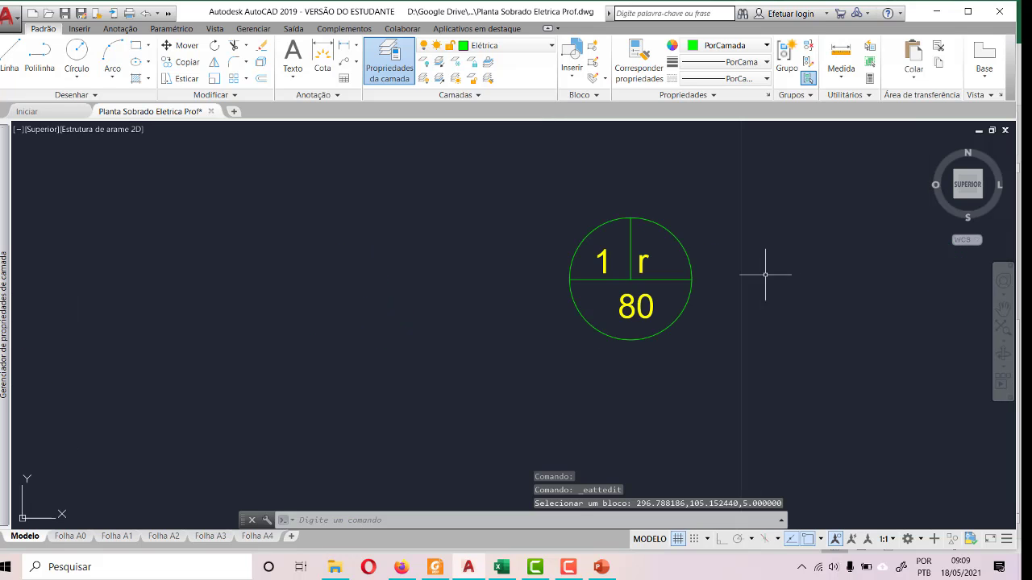
click(601, 261)
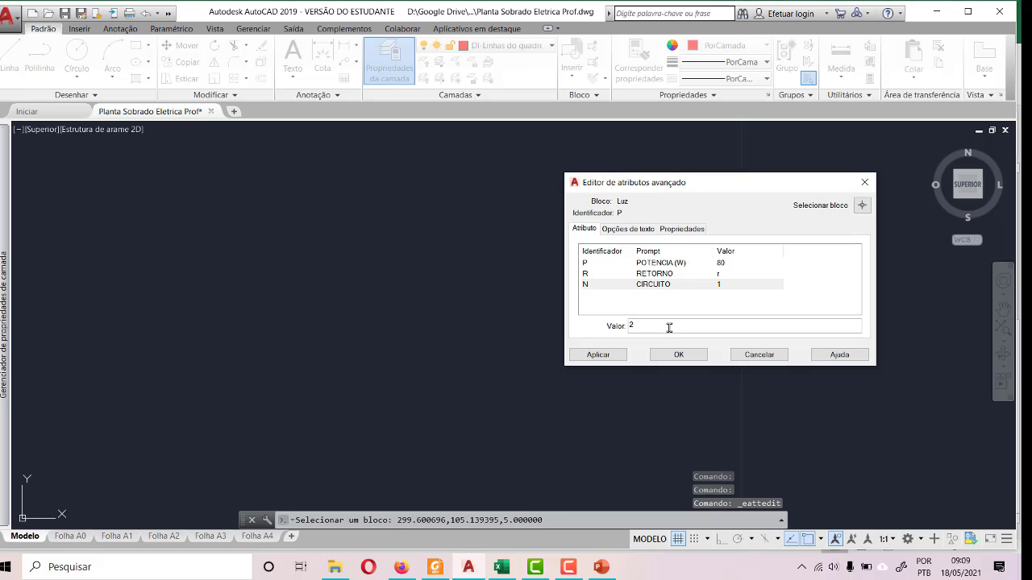
key(Return)
click(679, 354)
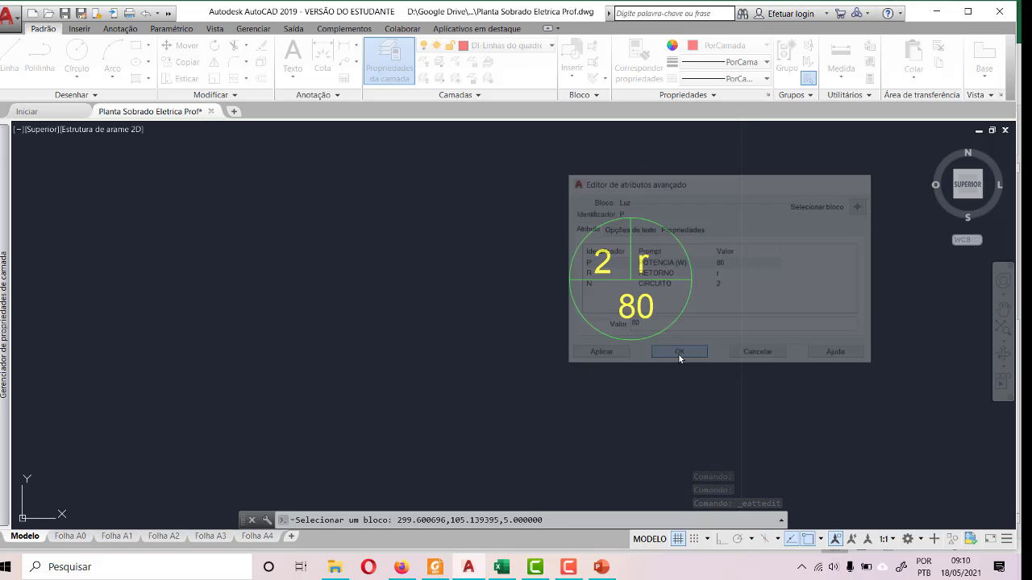
- Set the circuit attribute to 2 for SALA JANTAR's lower light farthest from the stairs
scroll(681, 392, down, 5)
scroll(633, 363, up, 5)
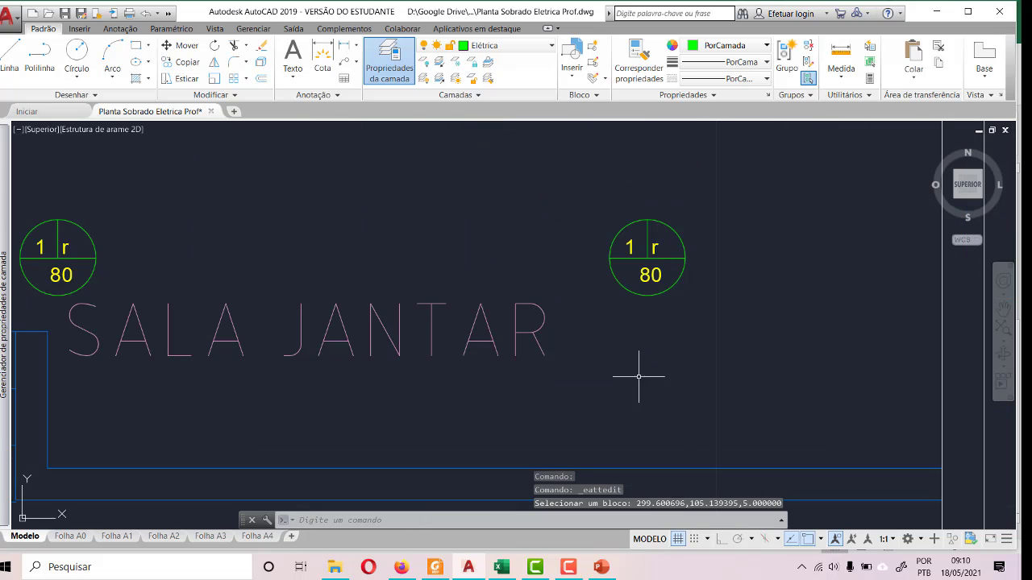
double_click(627, 243)
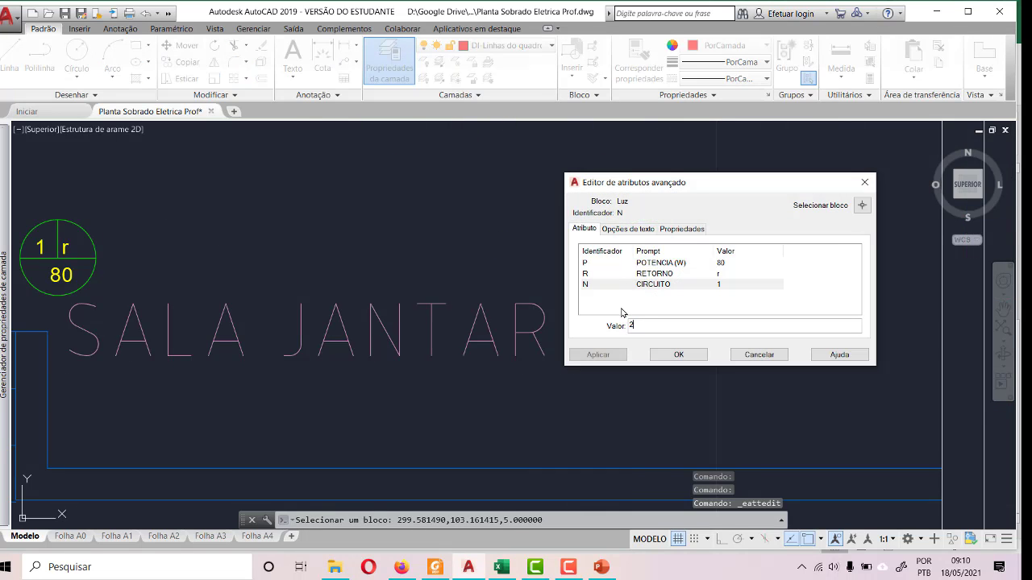
click(678, 354)
- Set the circuit attribute to 2 for SALA JANTAR's lower light beside the blue steps
scroll(698, 339, down, 5)
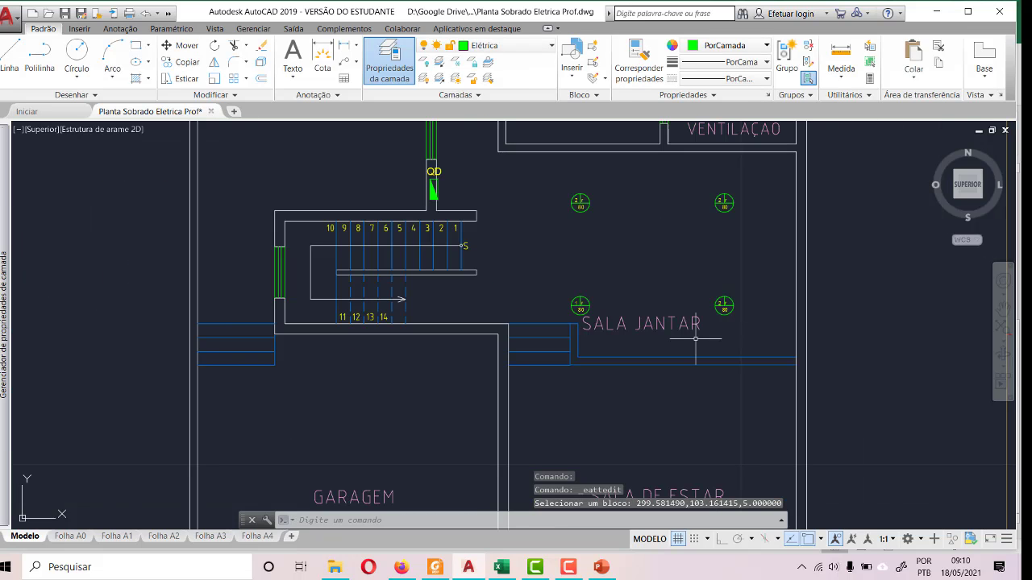
scroll(564, 323, up, 8)
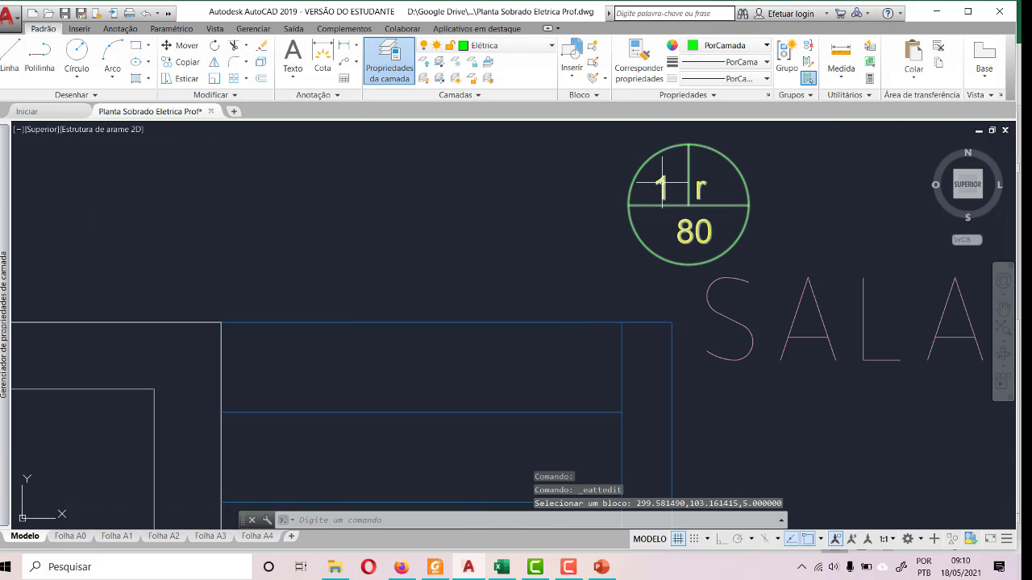
double_click(661, 190)
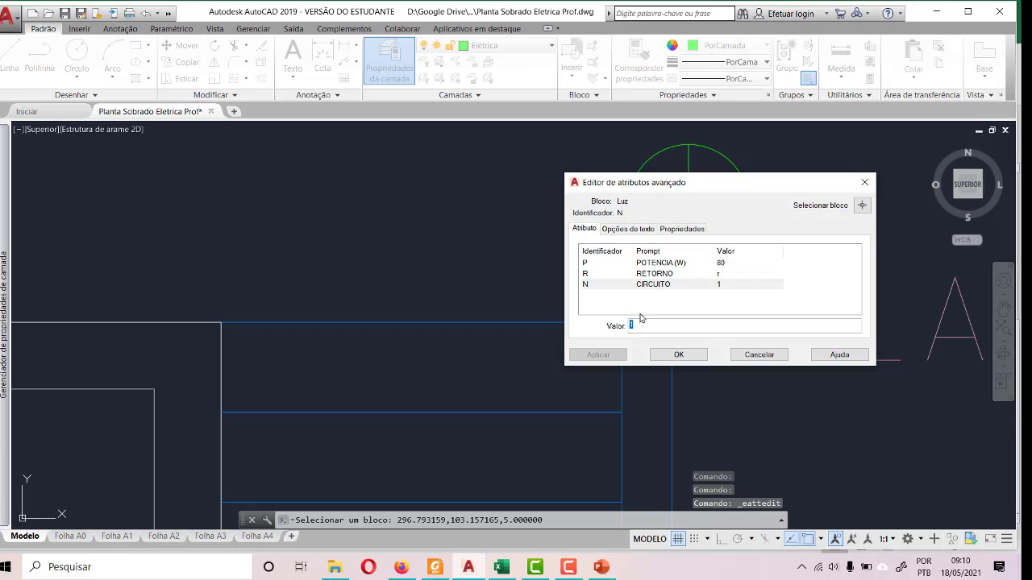
click(678, 355)
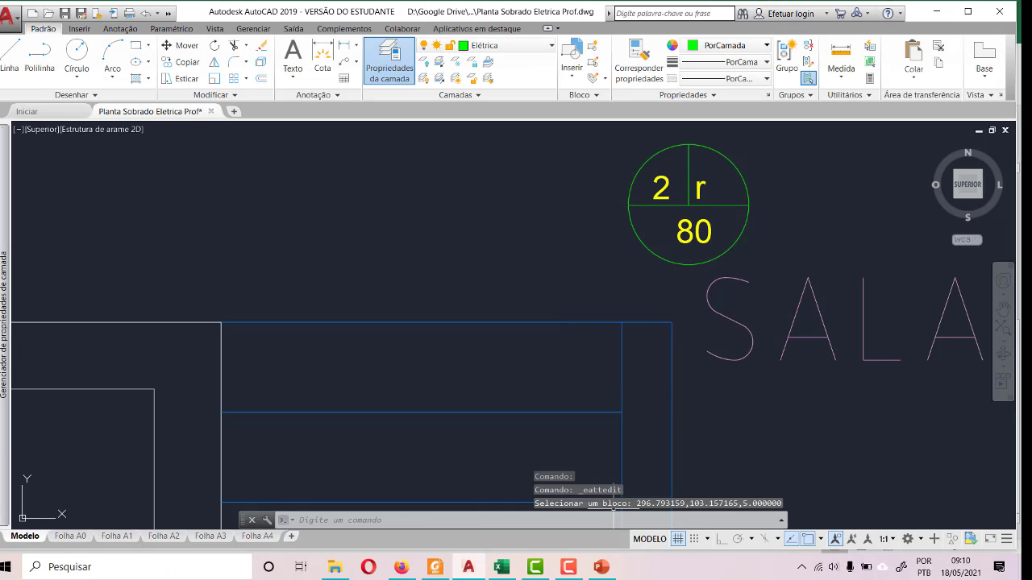
click(573, 569)
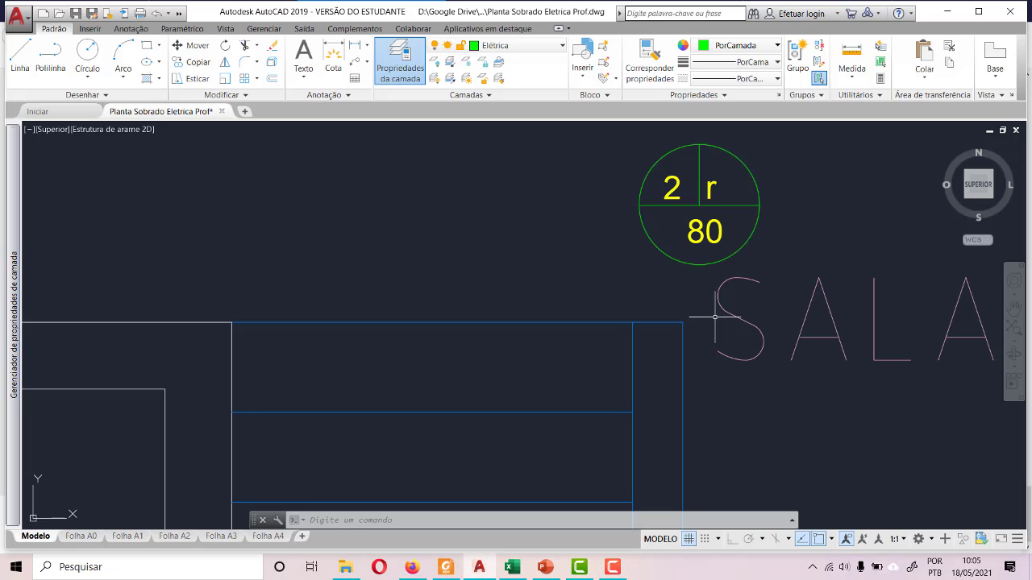
- Examine the house's 3D perspective and the GARAGEM area of the ground floor plan, including its walls and open front
scroll(714, 317, down, 5)
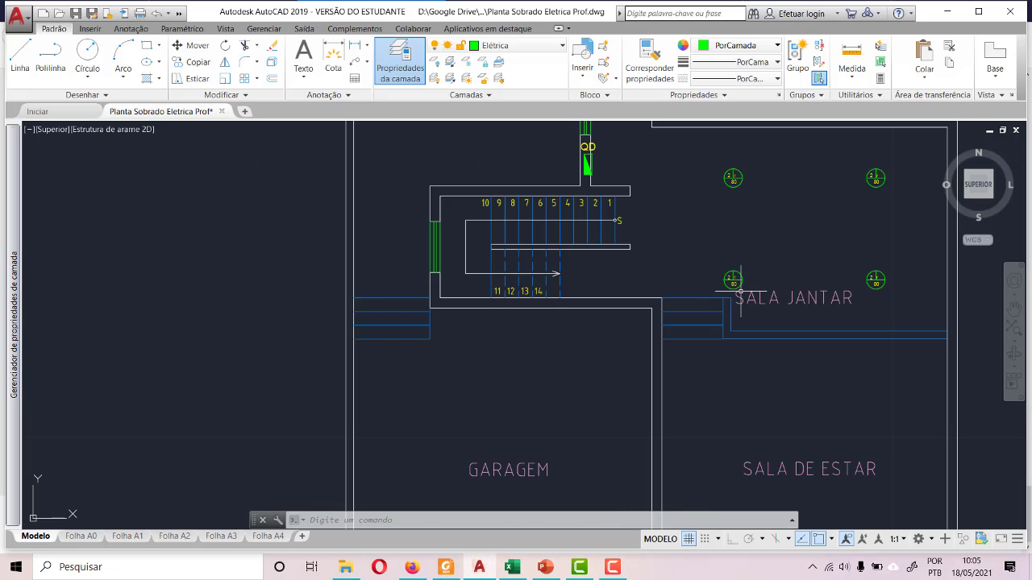
scroll(341, 213, down, 3)
scroll(444, 257, up, 6)
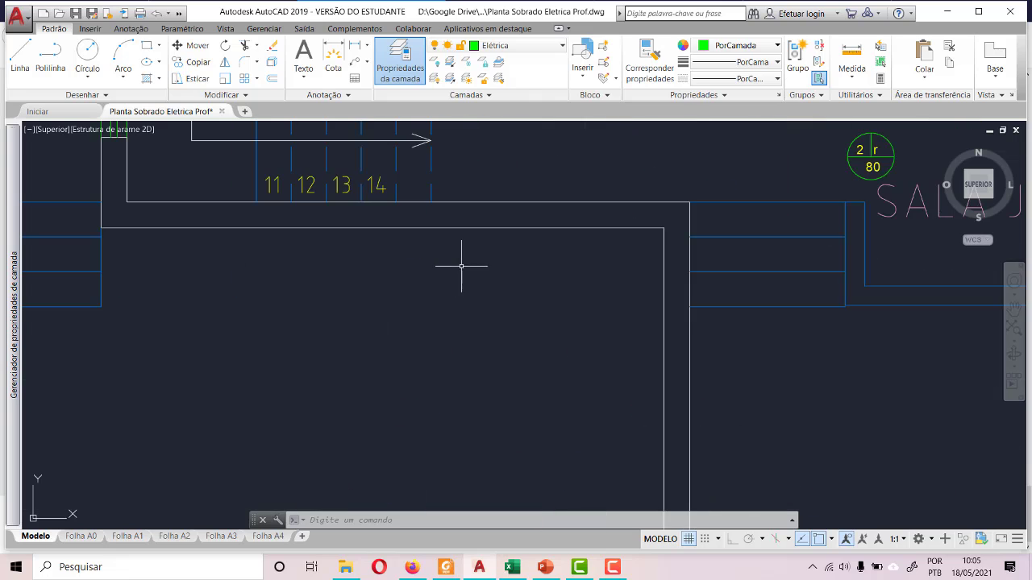
scroll(375, 257, down, 6)
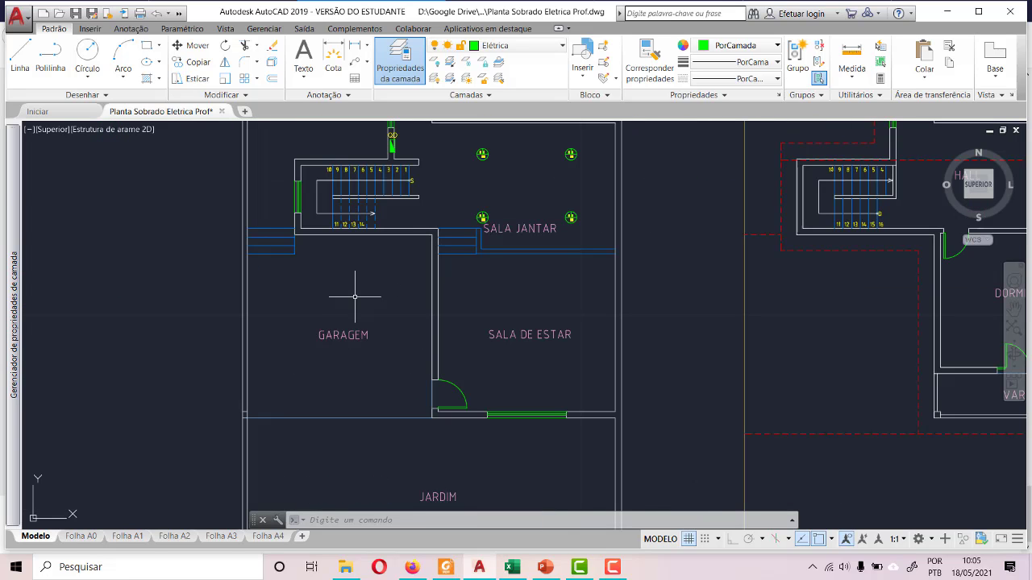
scroll(436, 397, down, 8)
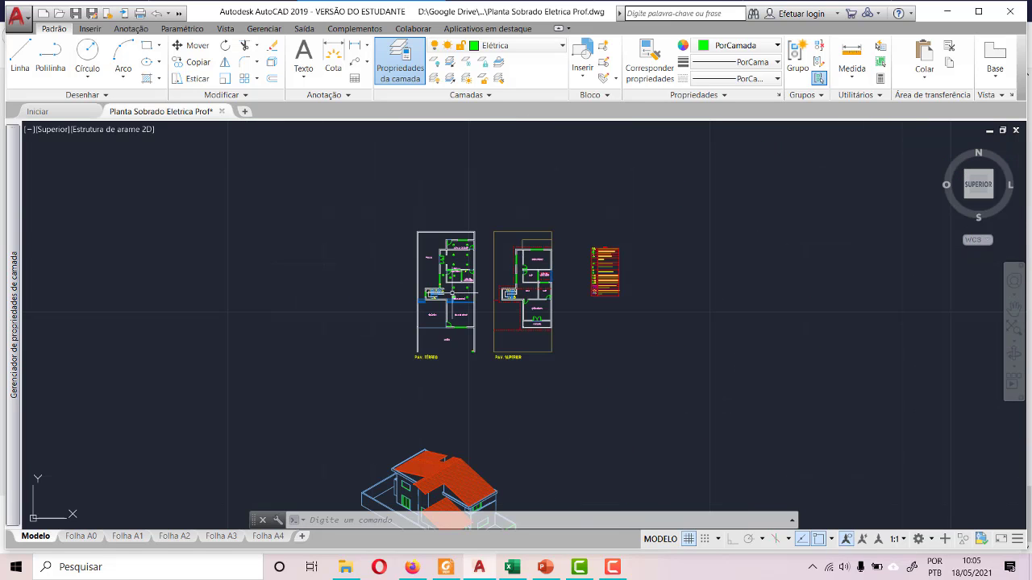
scroll(397, 444, down, 2)
scroll(425, 493, up, 8)
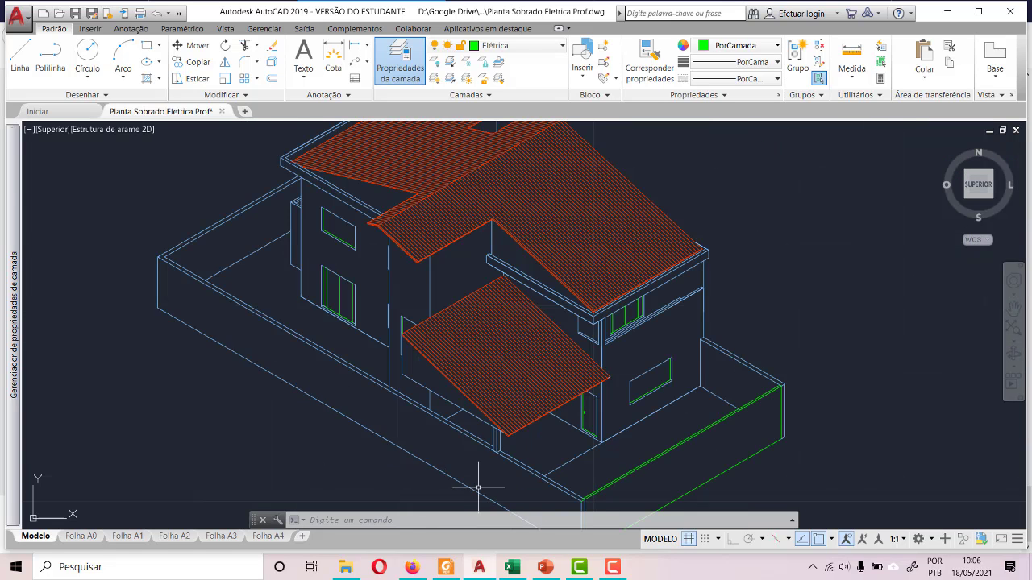
scroll(490, 474, down, 6)
scroll(451, 330, up, 6)
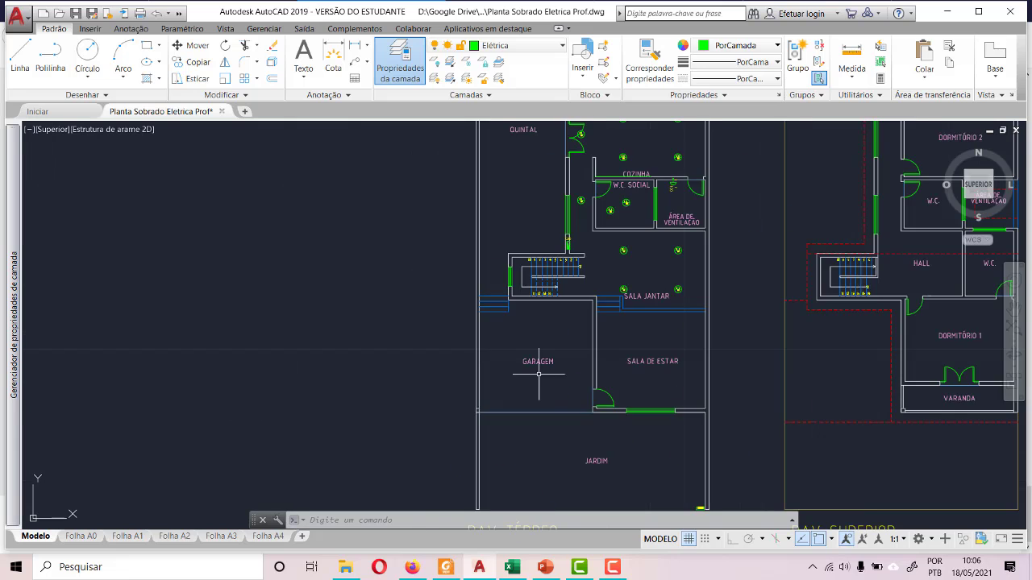
scroll(561, 325, up, 4)
scroll(565, 338, down, 4)
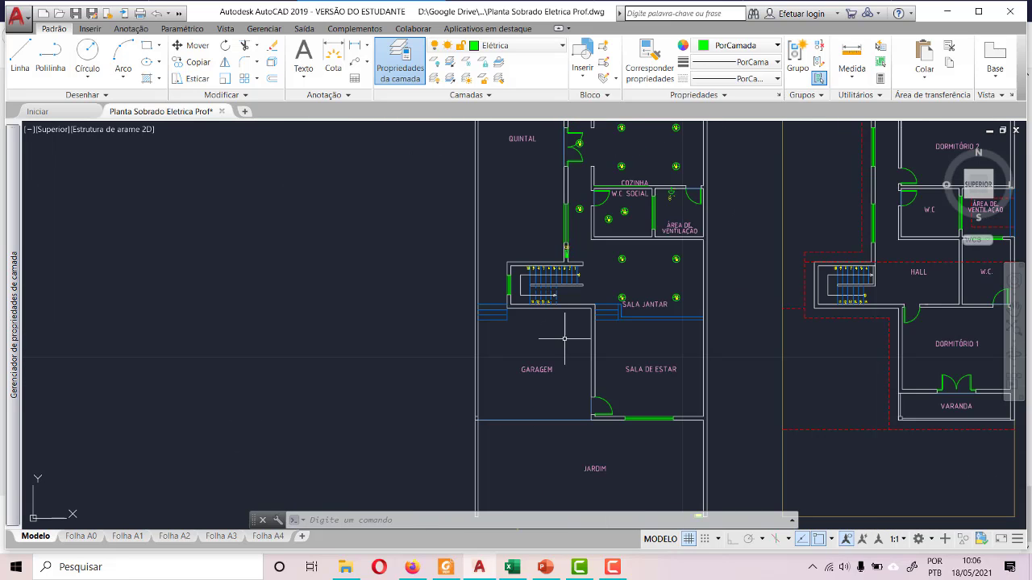
scroll(540, 410, up, 4)
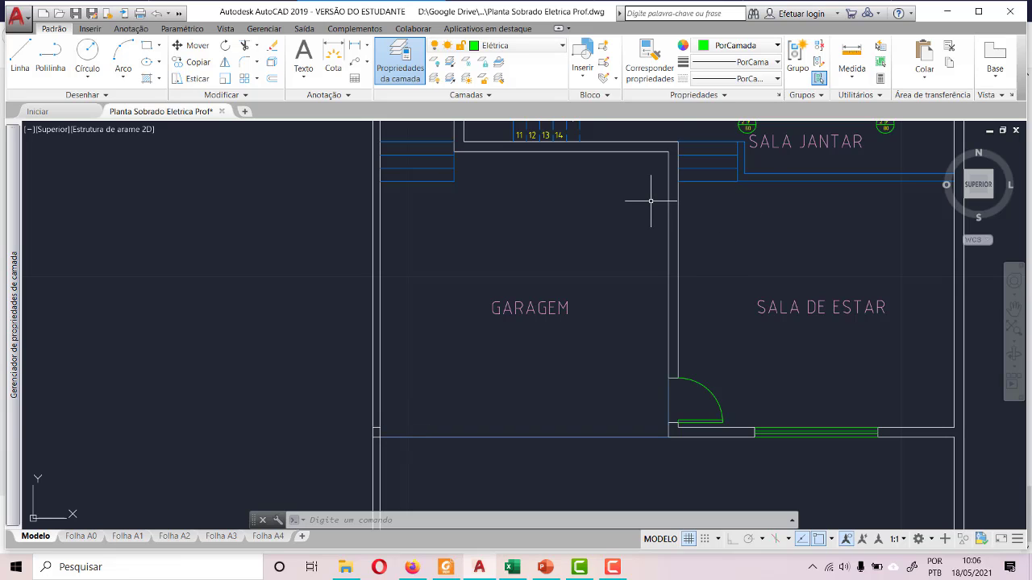
scroll(598, 280, down, 4)
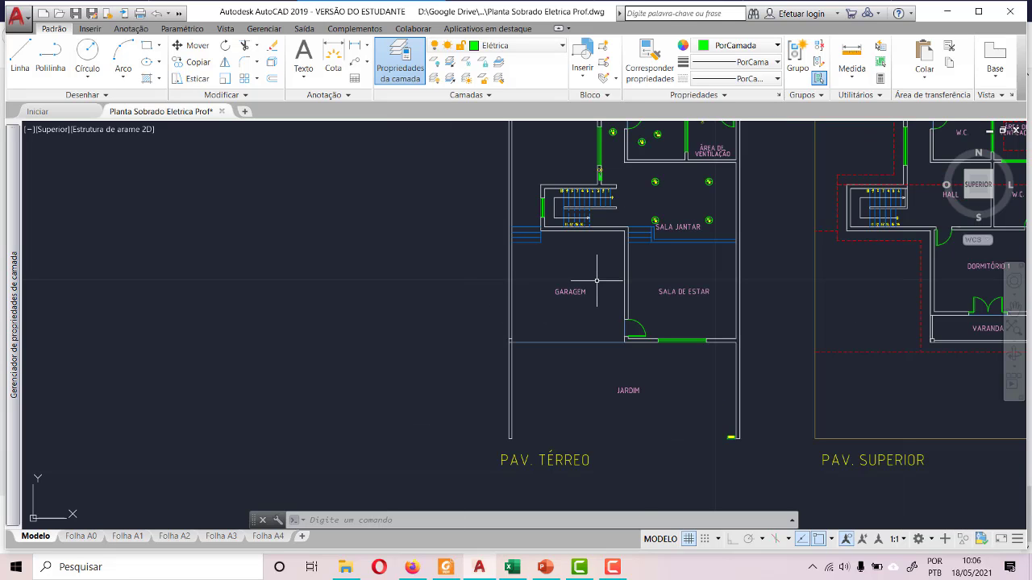
- Draw a diagonal line across GARAGEM from its front corner at the outer wall to the opposite corner beside the SALA JANTAR steps
scroll(573, 308, up, 4)
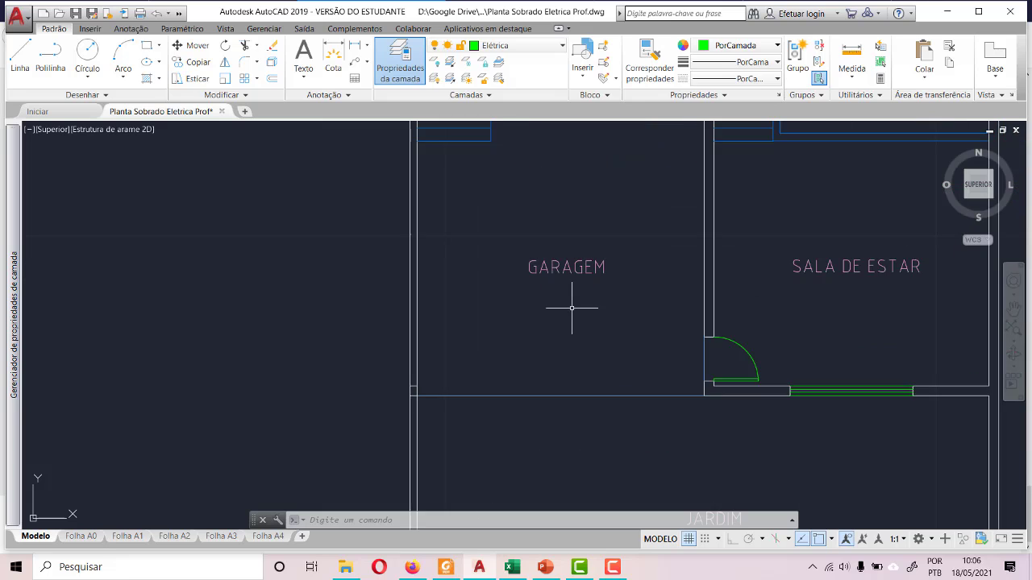
scroll(419, 389, up, 5)
scroll(405, 414, down, 5)
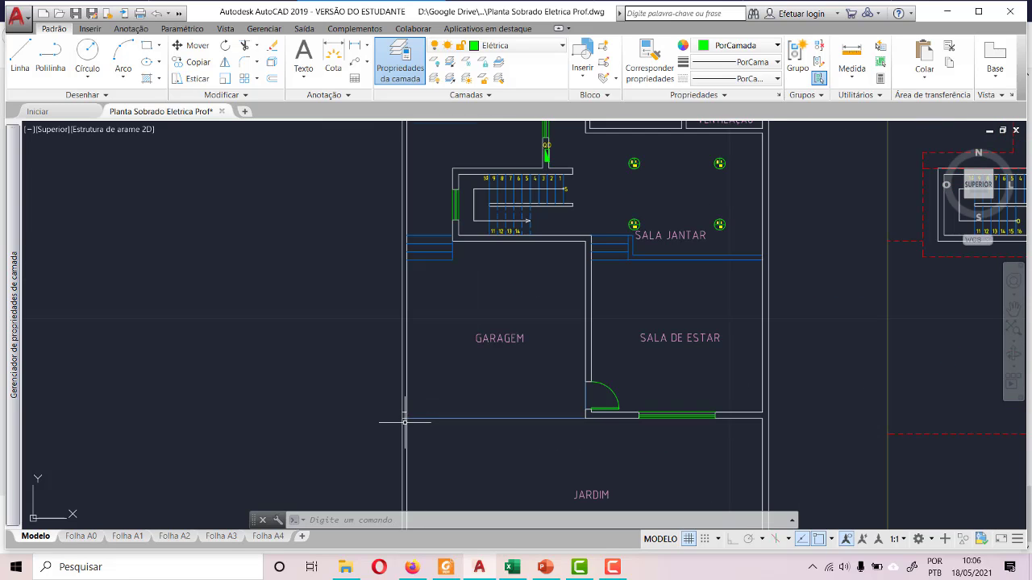
click(20, 58)
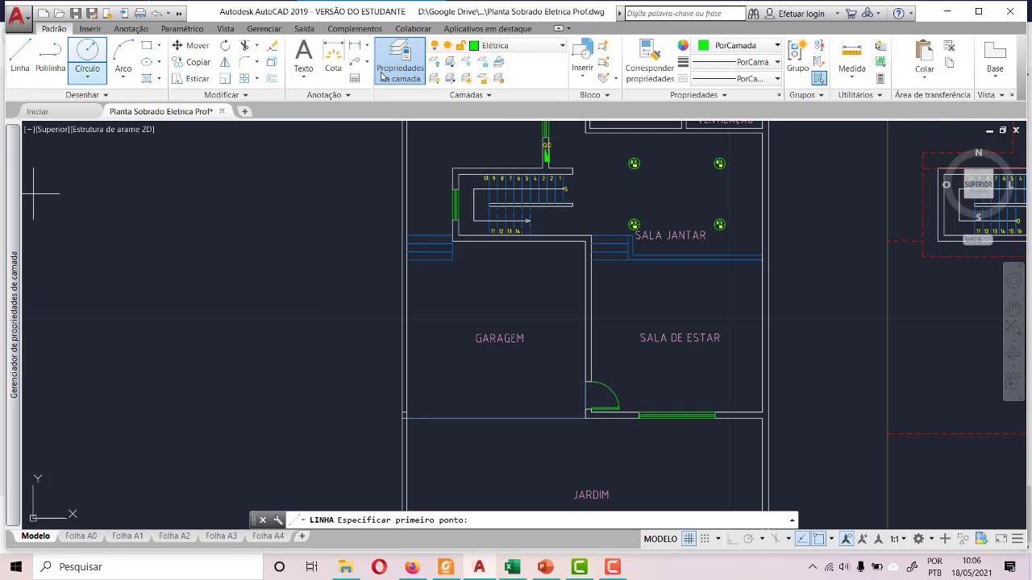
scroll(407, 419, up, 5)
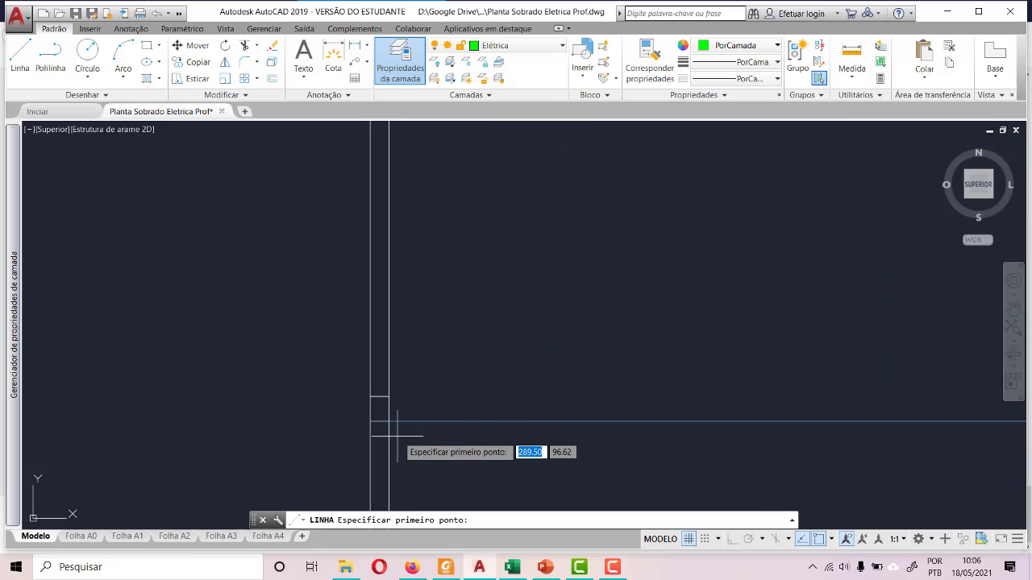
click(387, 423)
scroll(384, 430, down, 4)
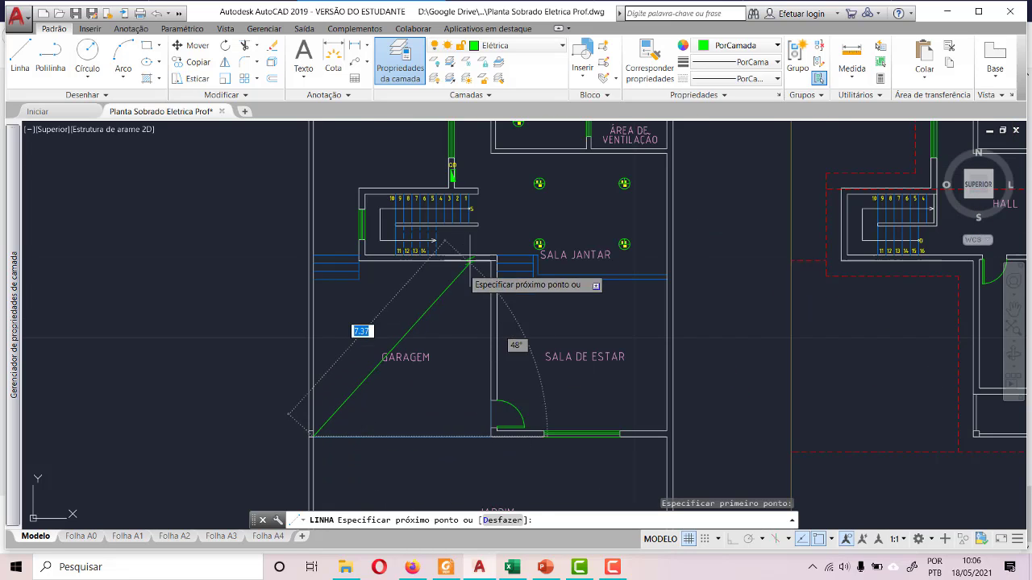
scroll(466, 275, up, 5)
click(510, 284)
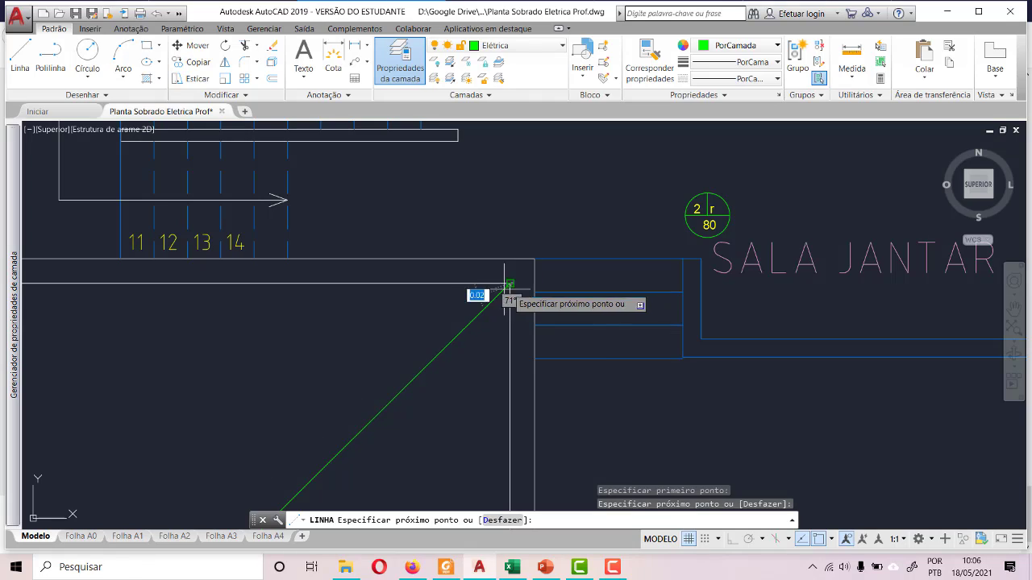
scroll(379, 274, down, 5)
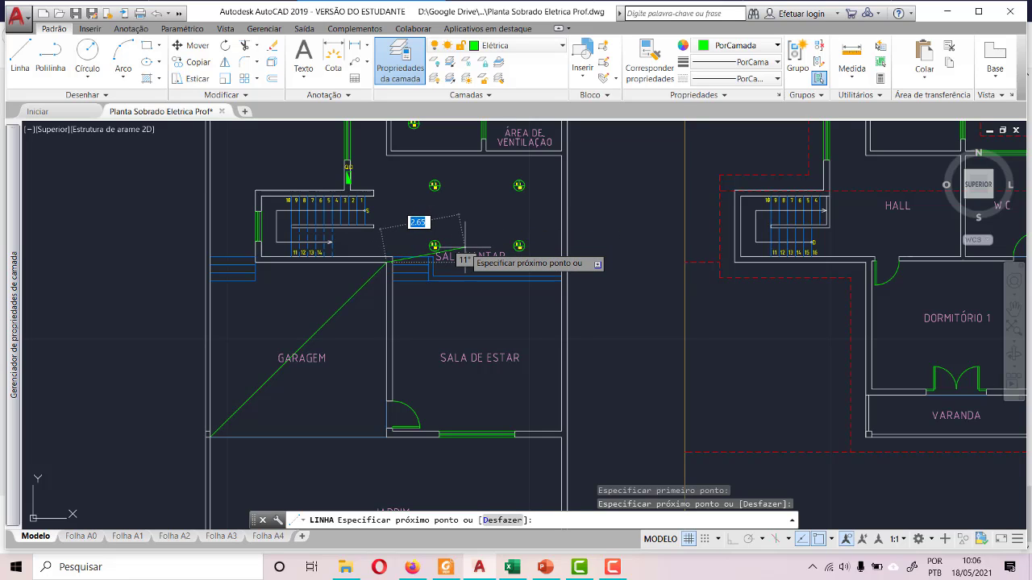
key(Escape)
- Draw GARAGEM's second diagonal line from the front corner near the entrance door to the outer wall at the blue steps
click(19, 55)
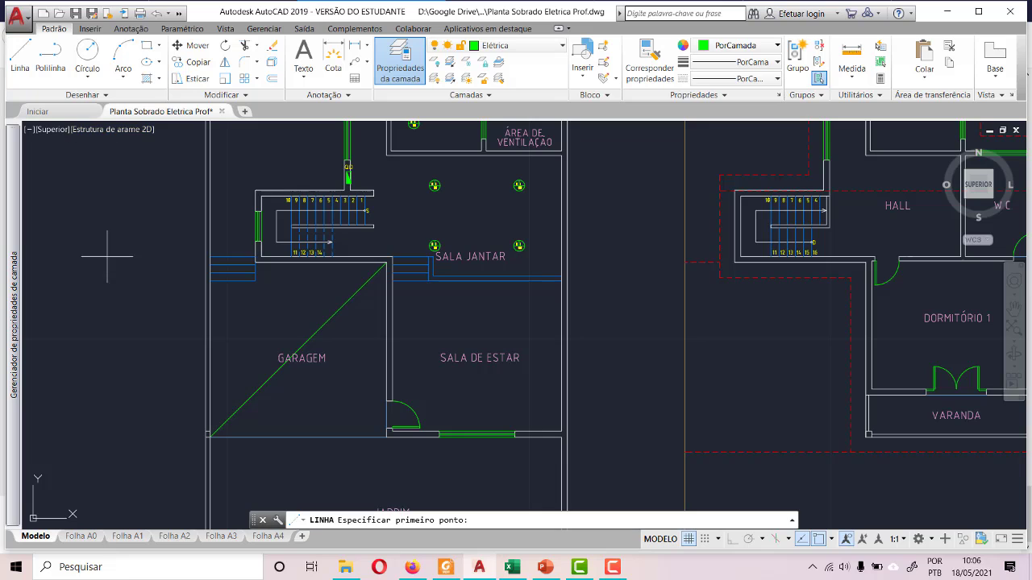
scroll(246, 393, up, 5)
scroll(325, 407, down, 5)
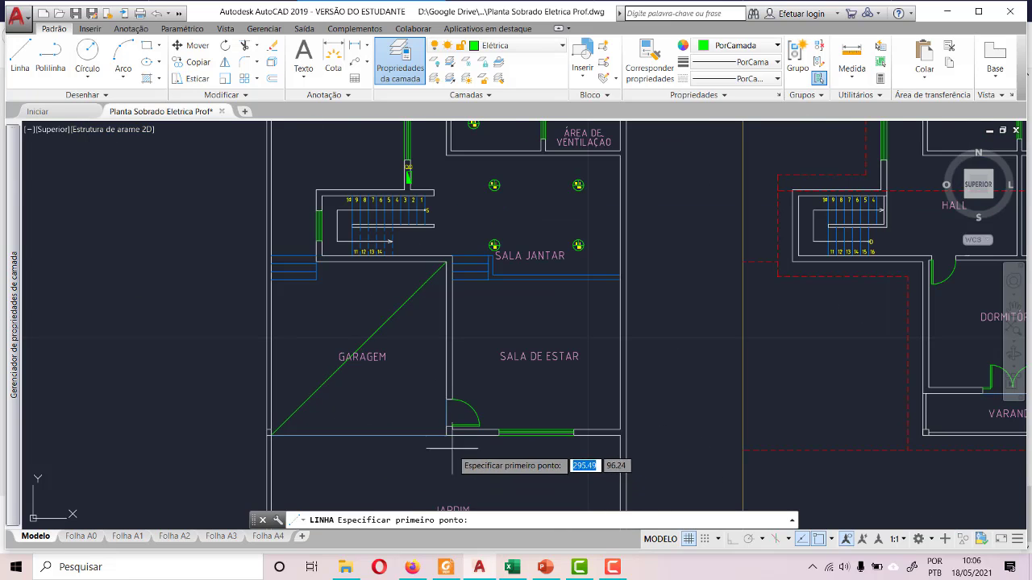
click(457, 424)
scroll(458, 425, down, 4)
scroll(422, 399, up, 6)
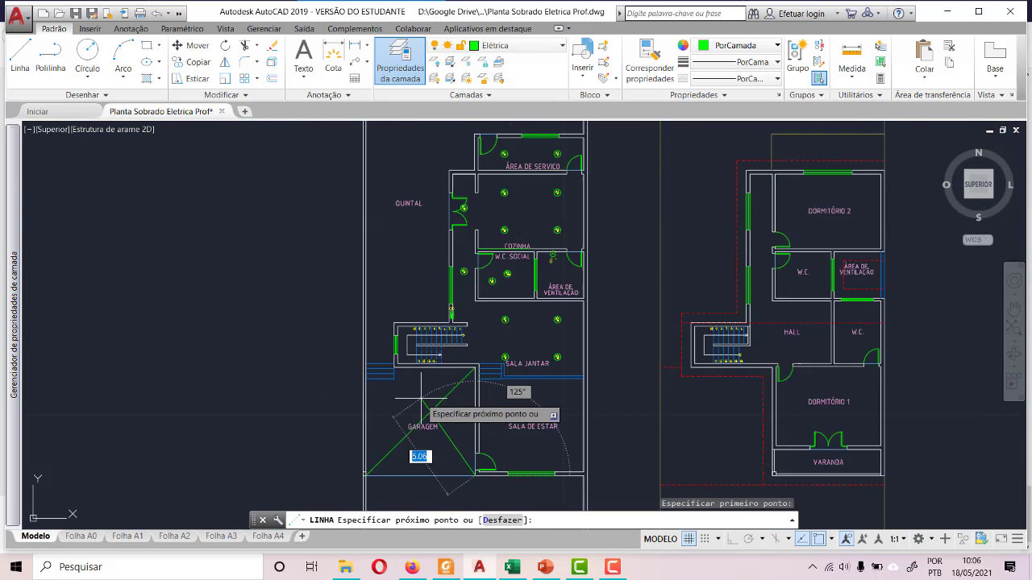
scroll(287, 326, up, 6)
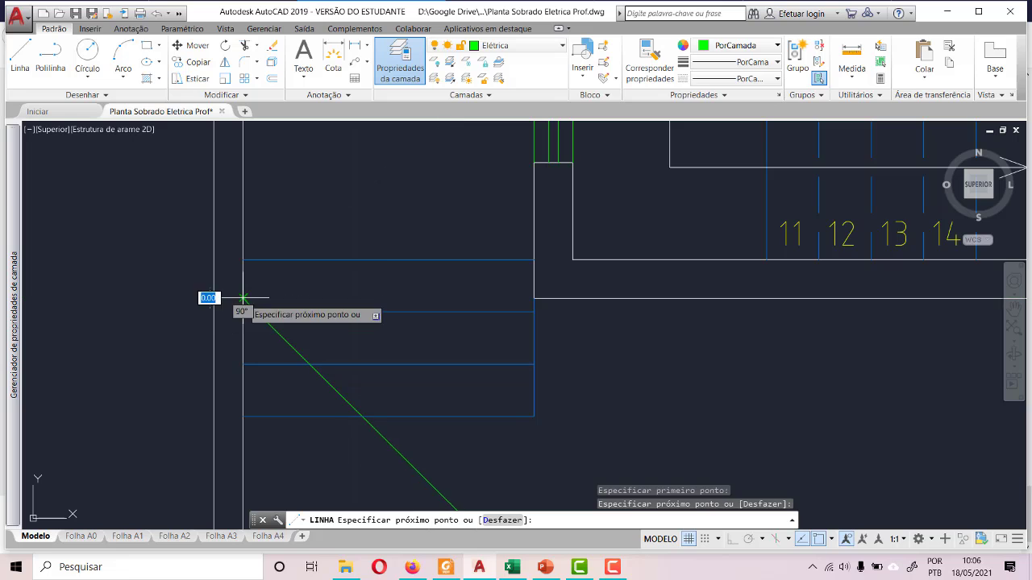
scroll(177, 290, down, 6)
key(Escape)
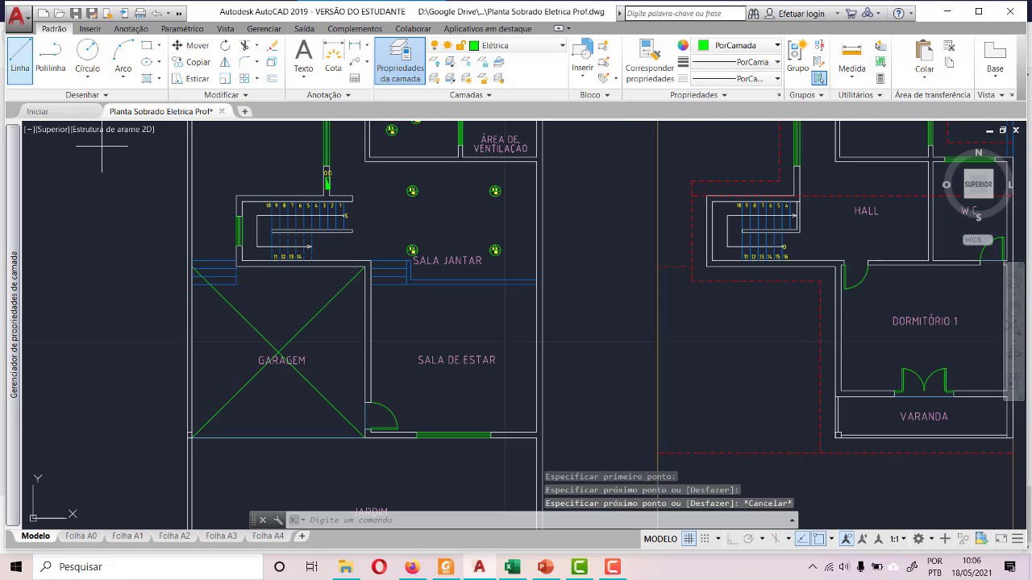
- Draw a vertical line from the crossing of GARAGEM's diagonals up to the wall below the stairs
click(20, 57)
scroll(324, 370, up, 4)
click(324, 365)
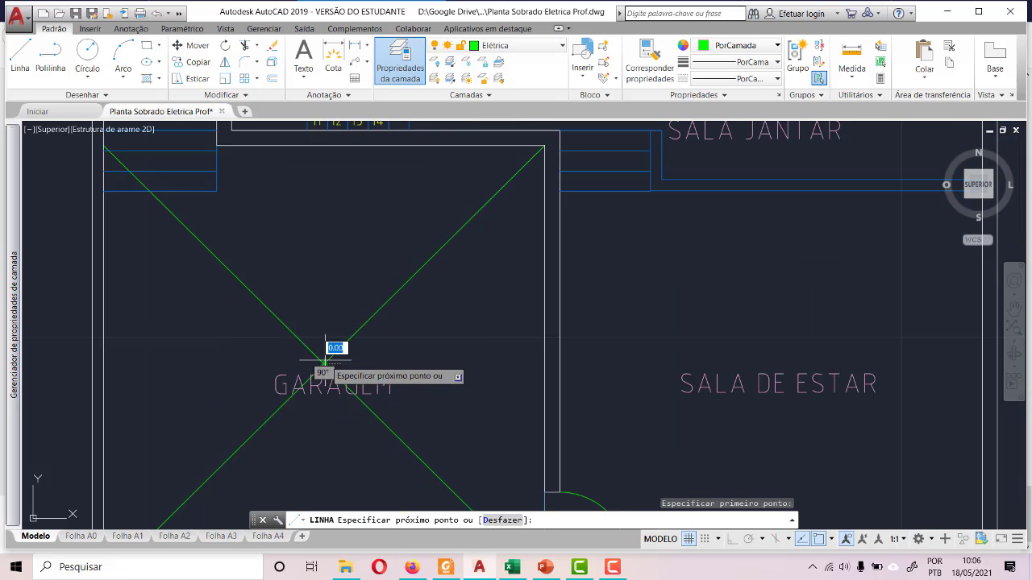
click(324, 146)
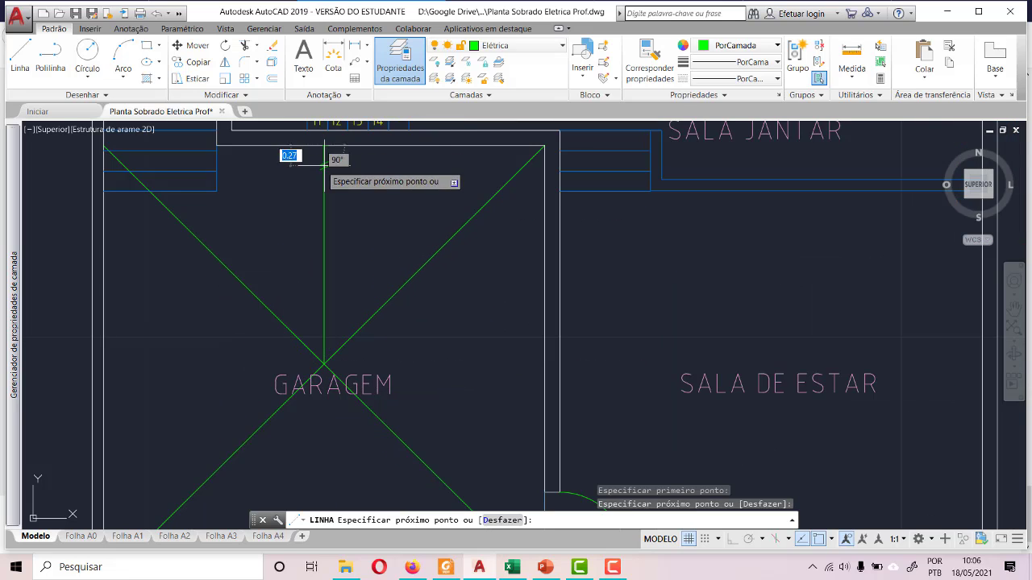
key(Escape)
scroll(321, 213, down, 4)
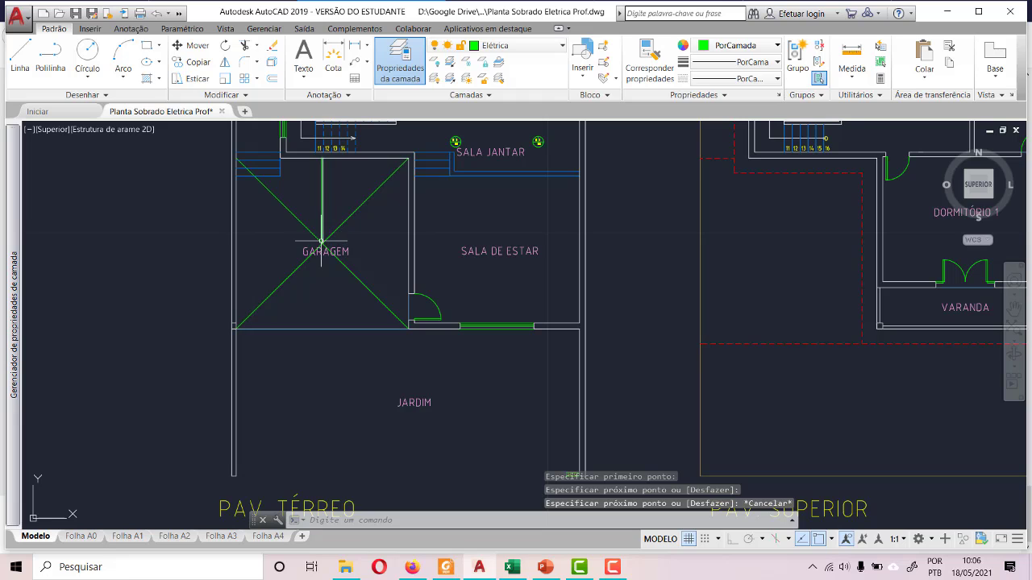
- Try to draw a line from the diagonals' crossing down to GARAGEM's open front edge
click(20, 56)
scroll(295, 300, up, 4)
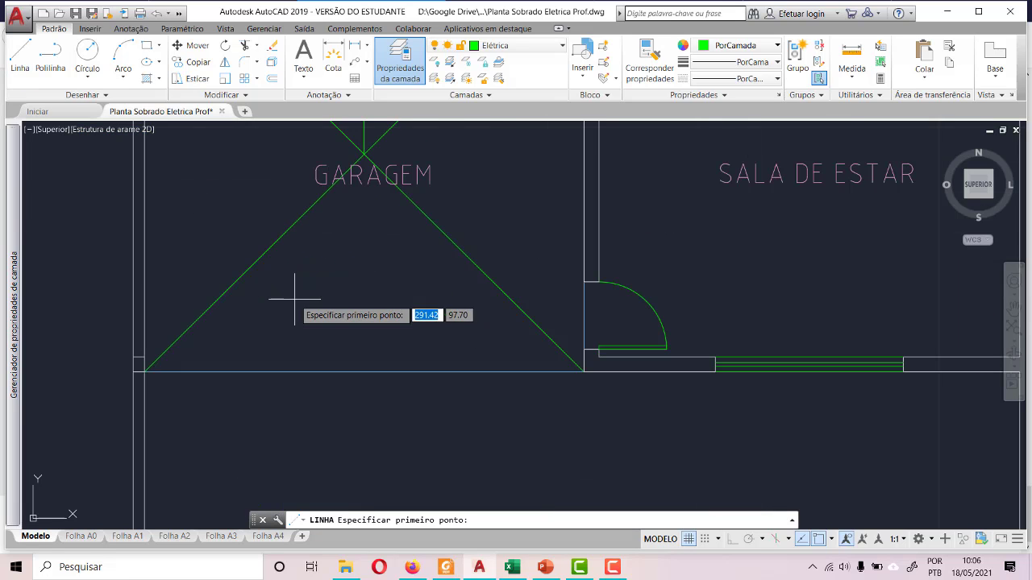
click(363, 151)
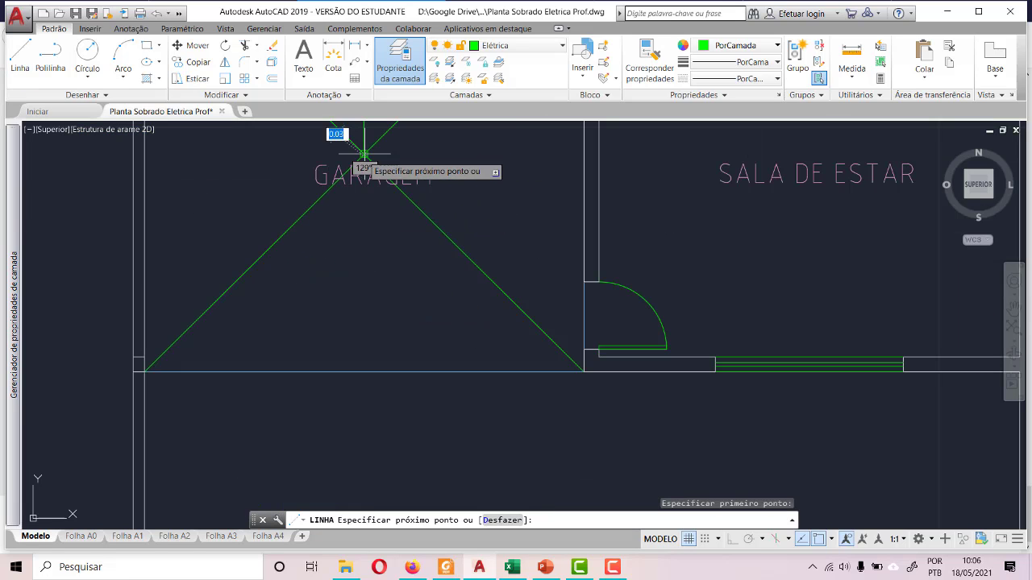
click(357, 369)
key(Escape)
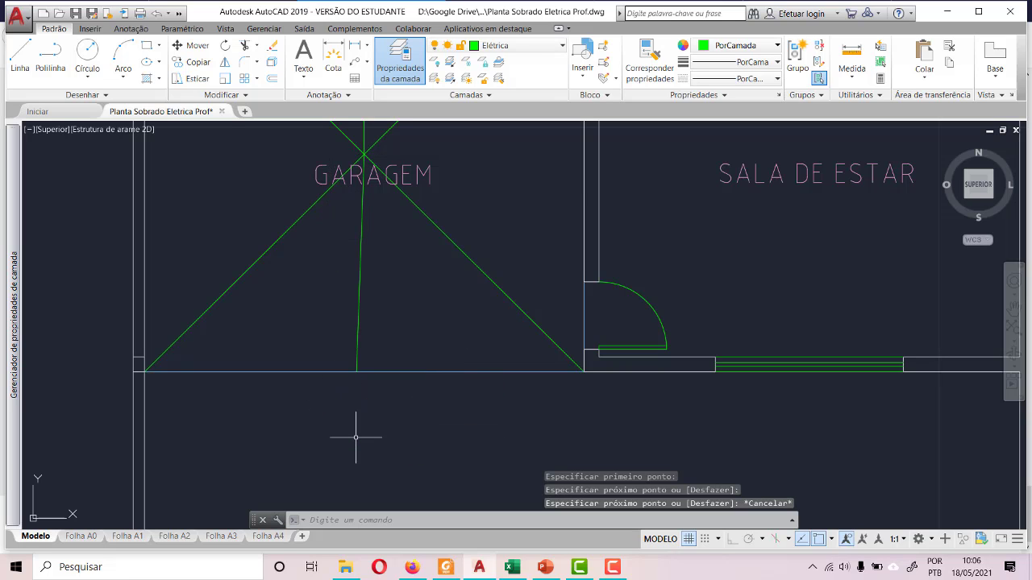
key(ctrl+z)
- With ortho mode on, draw a vertical line from the diagonals' crossing down past GARAGEM's open front edge
scroll(351, 428, down, 4)
scroll(315, 290, up, 5)
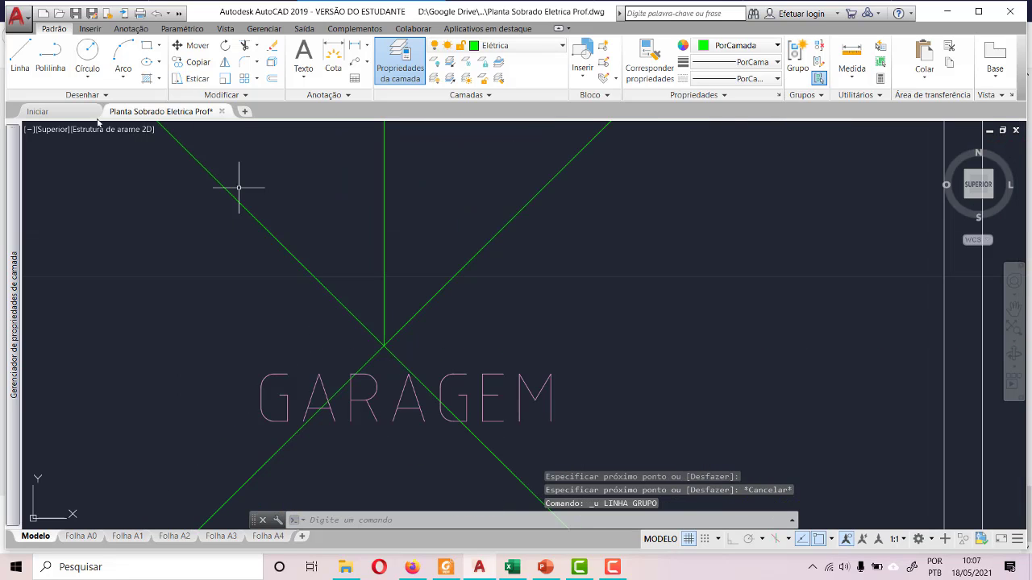
click(19, 55)
scroll(418, 379, down, 2)
scroll(418, 379, up, 5)
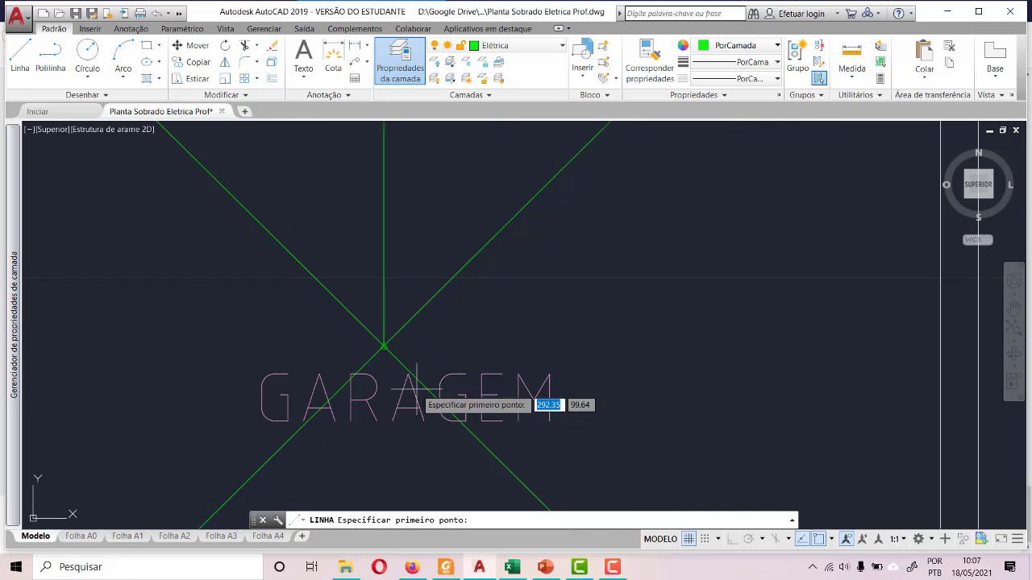
click(384, 346)
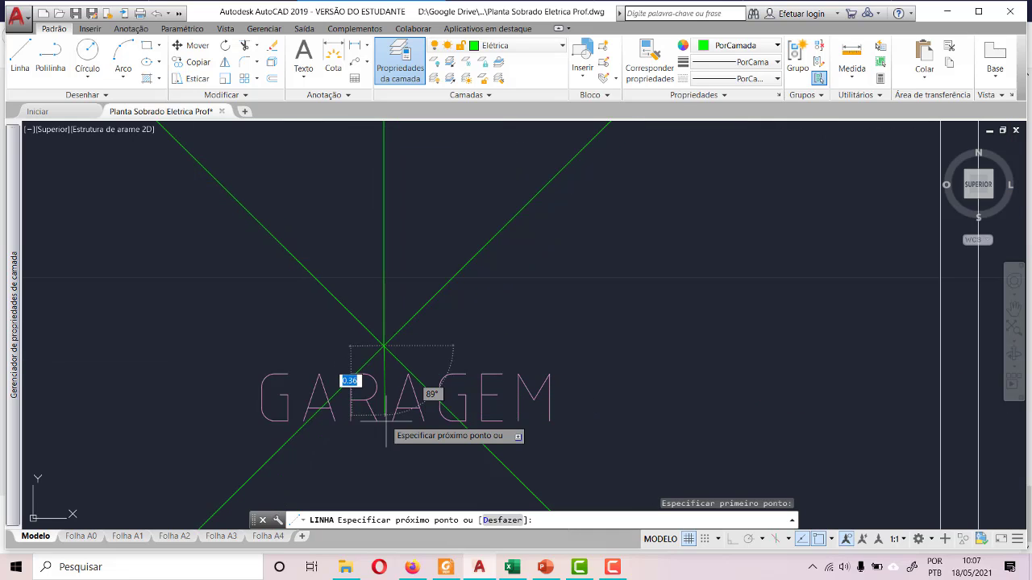
key(F8)
scroll(385, 431, down, 4)
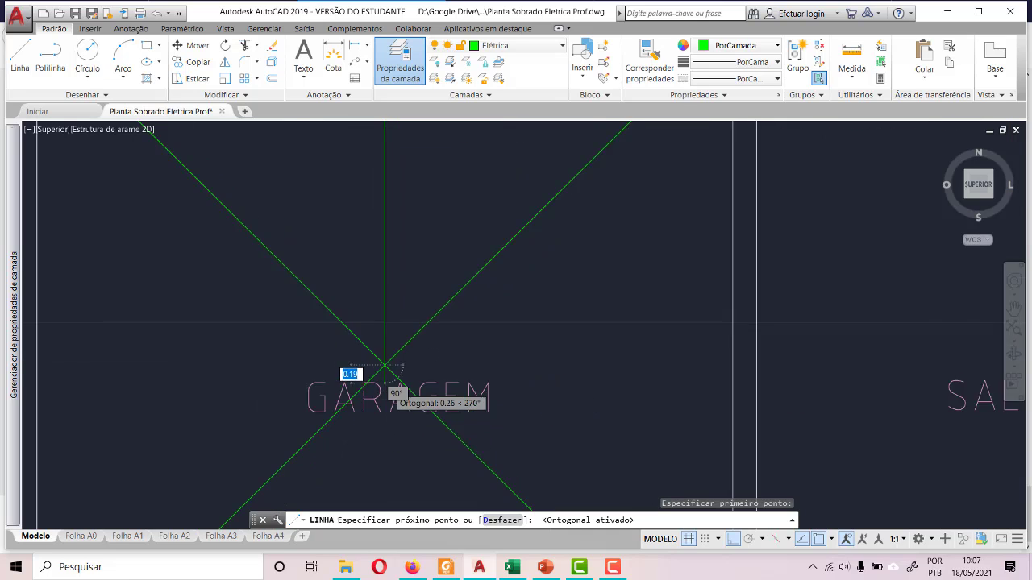
scroll(384, 439, up, 7)
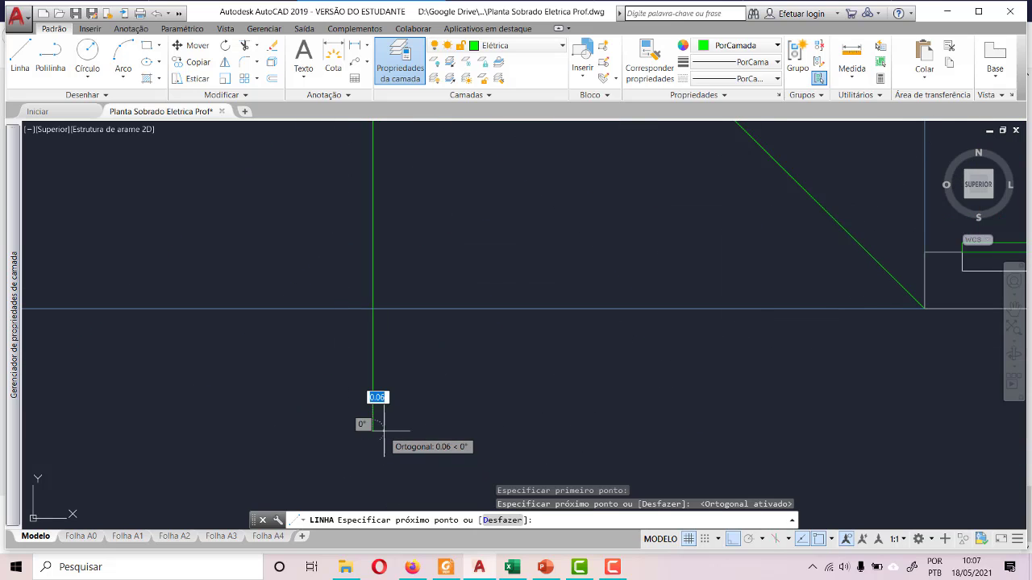
key(Escape)
scroll(385, 456, down, 5)
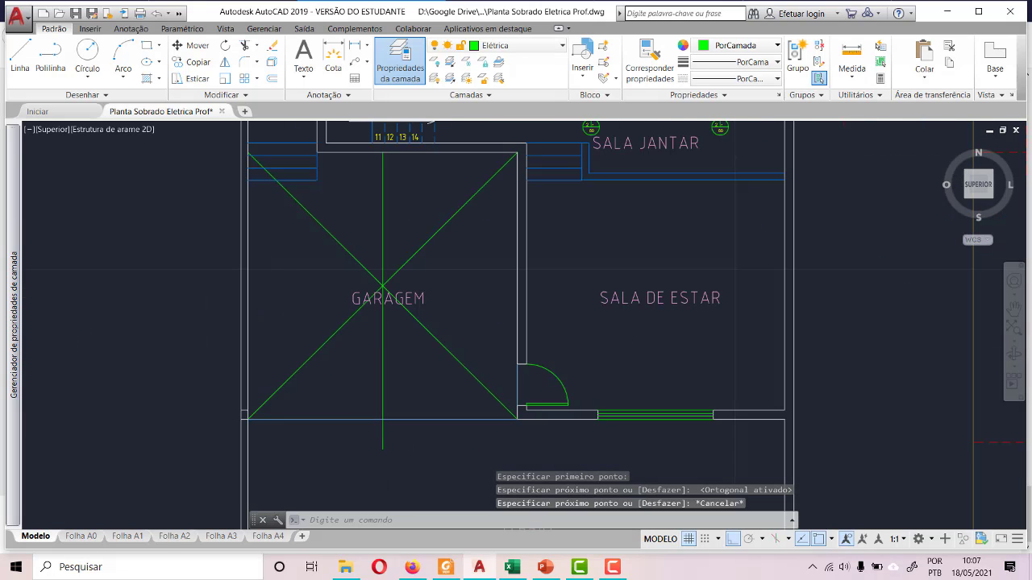
- Copy SALA JANTAR's upper light nearest the stairs and paste it into GARAGEM's upper half, beside the vertical centre line
scroll(340, 323, down, 5)
scroll(432, 229, up, 6)
click(352, 178)
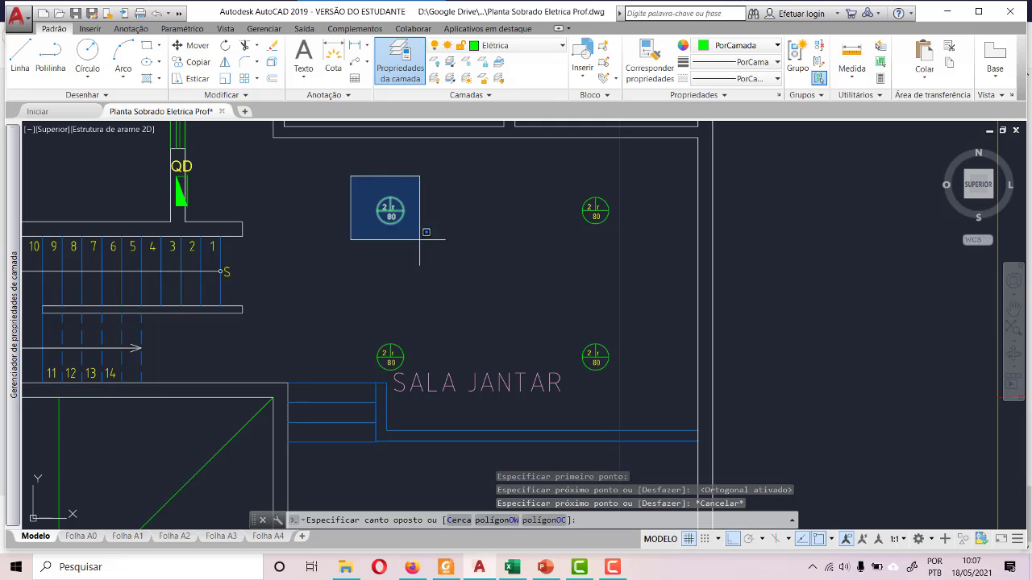
click(454, 261)
key(ctrl+c)
key(ctrl+v)
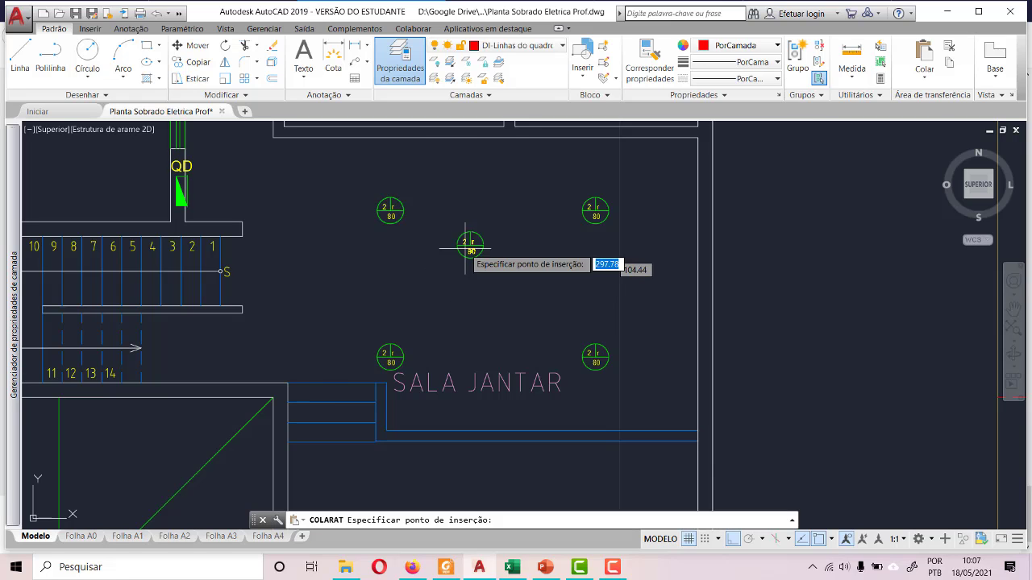
scroll(271, 387, down, 3)
scroll(303, 332, up, 5)
click(294, 331)
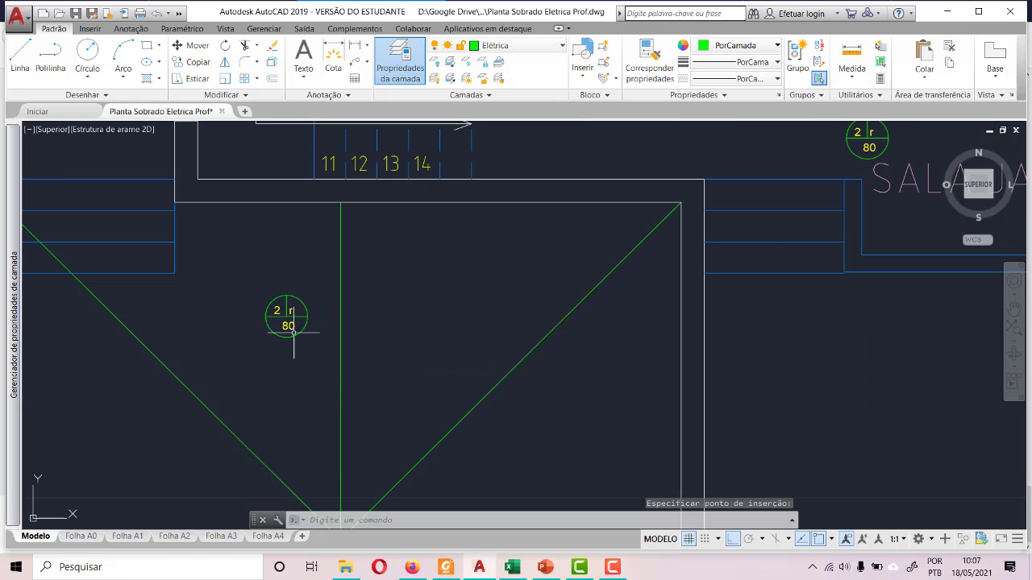
- Paste a second copy of the light into GARAGEM's lower half, between the centre line and the entrance door
scroll(323, 306, down, 3)
key(ctrl+v)
scroll(351, 411, up, 6)
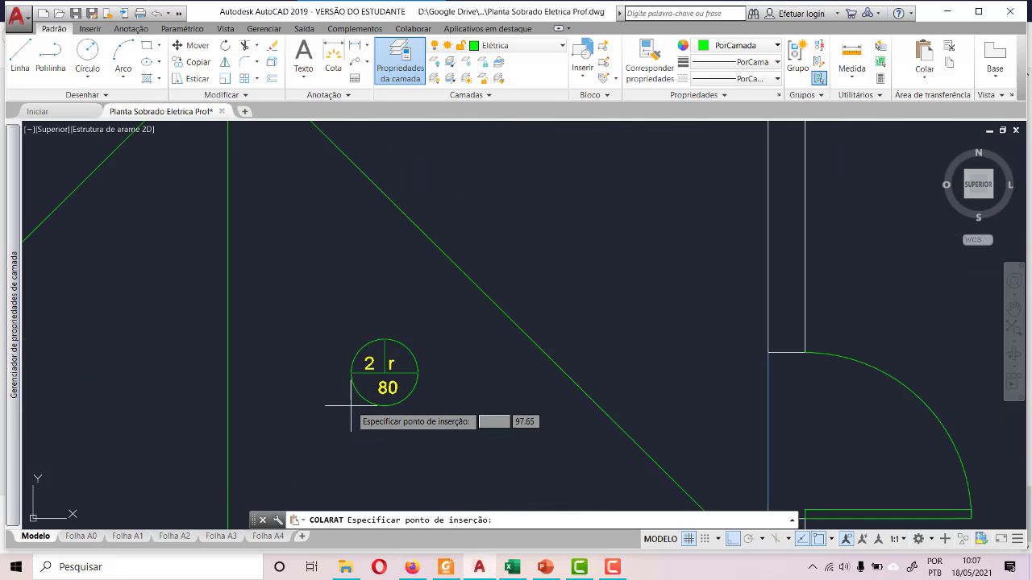
click(341, 392)
- Move GARAGEM's lower light by its centre onto the midpoint of the lower vertical line, with ortho mode off
scroll(338, 396, down, 5)
click(329, 379)
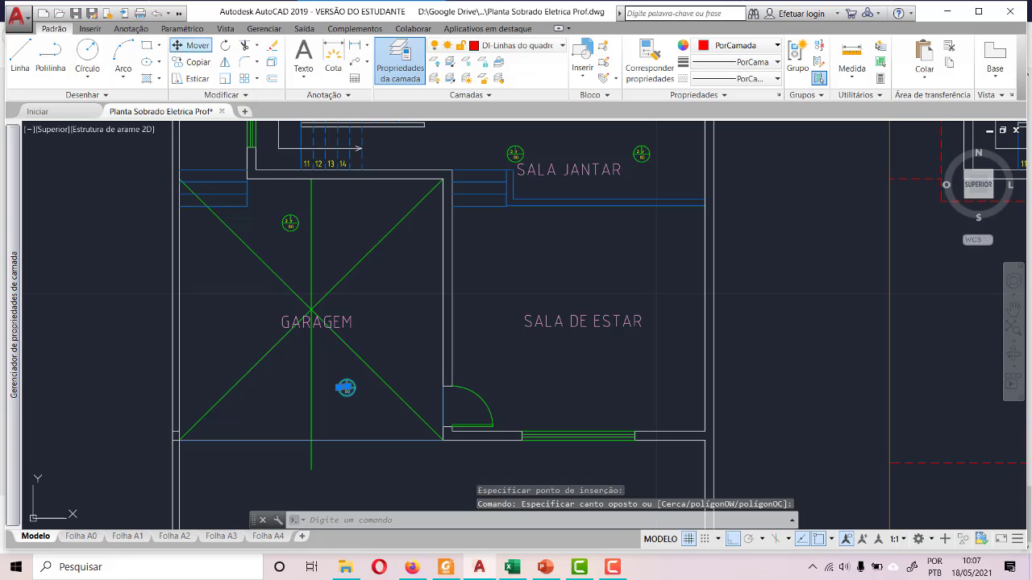
click(191, 46)
scroll(331, 421, up, 5)
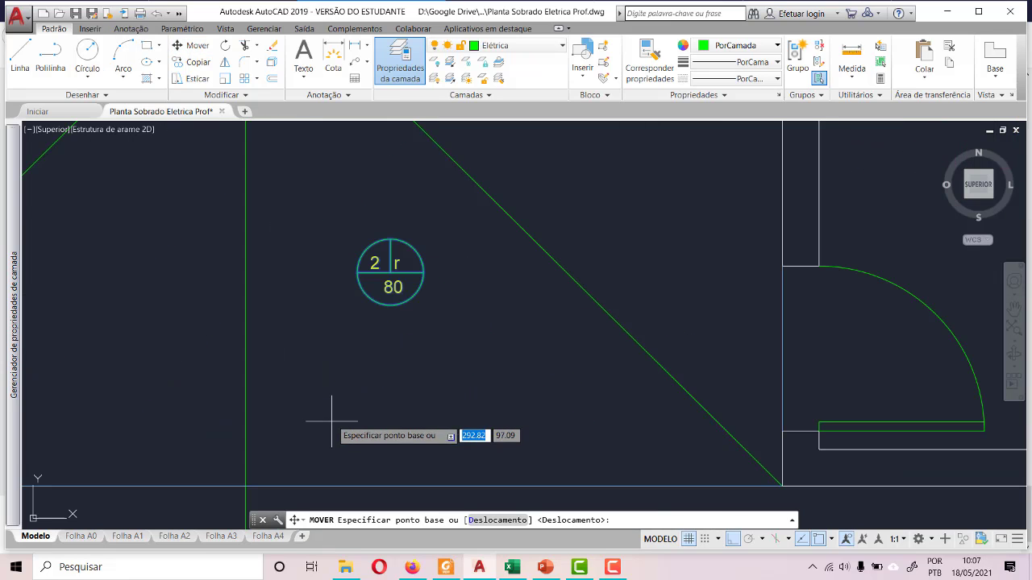
click(390, 273)
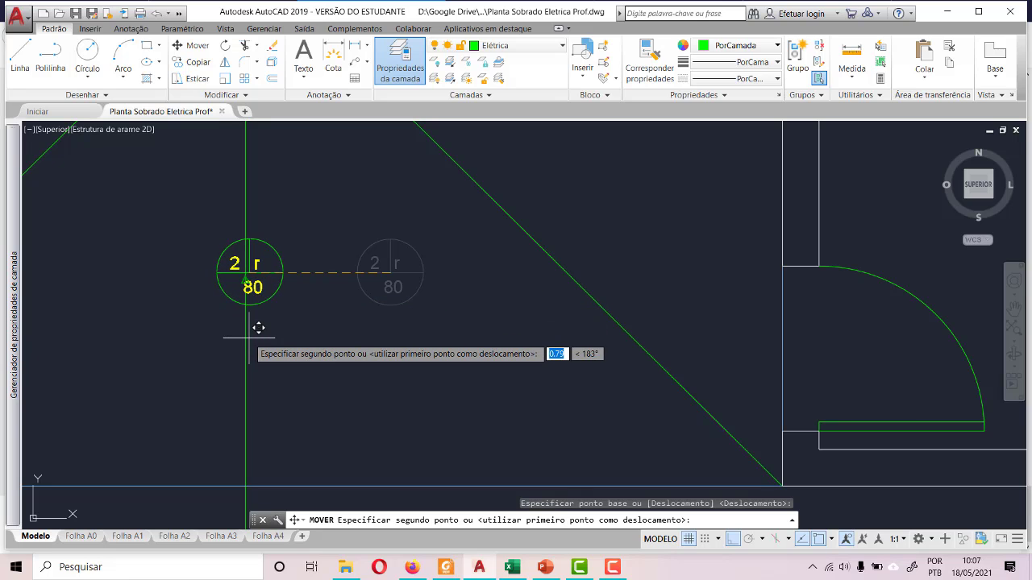
key(F8)
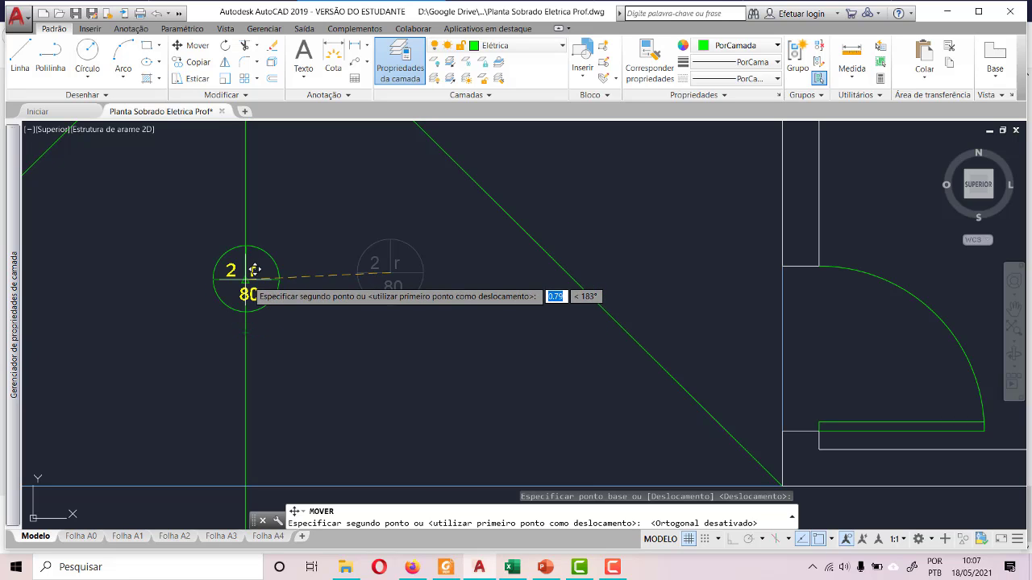
click(250, 282)
- Stretch the lower end of GARAGEM's vertical line back to the open front edge
scroll(322, 333, down, 6)
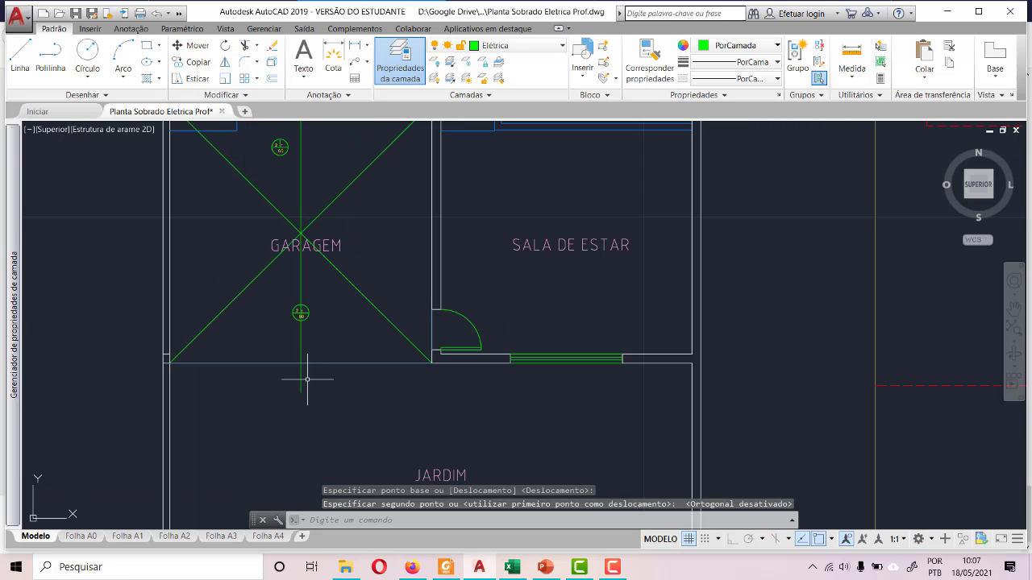
click(301, 378)
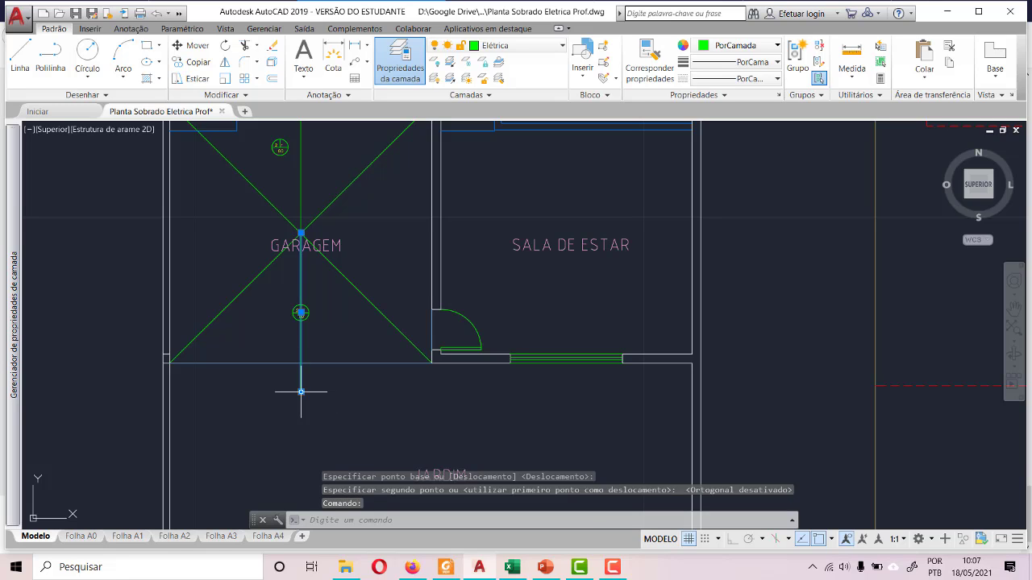
click(300, 392)
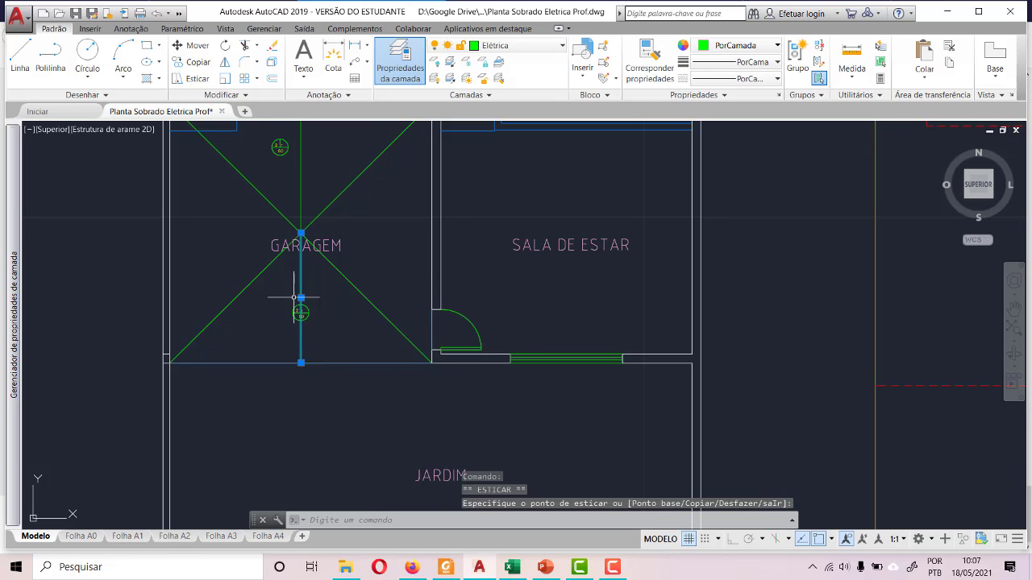
scroll(294, 297, up, 5)
click(334, 354)
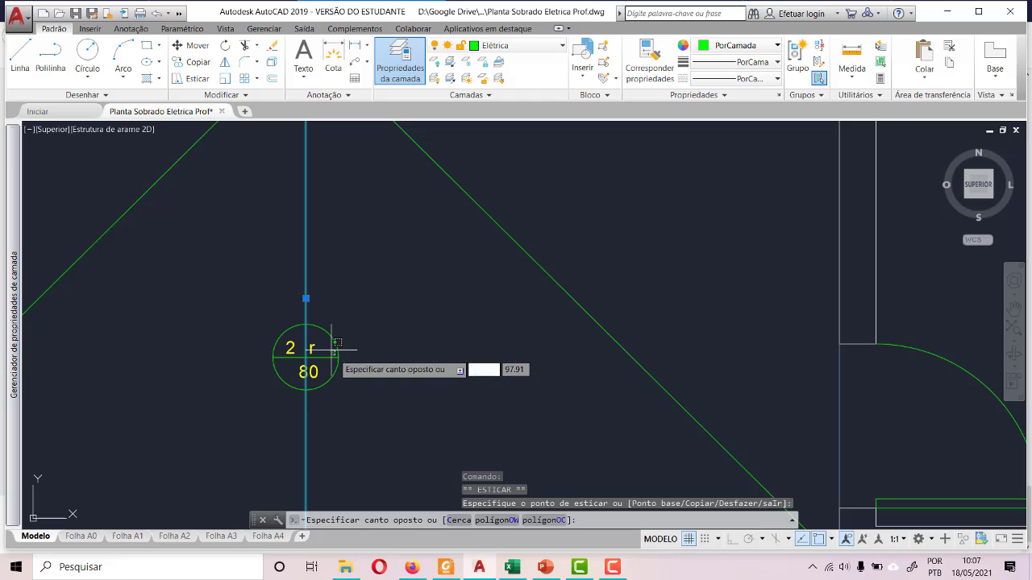
key(Escape)
click(320, 357)
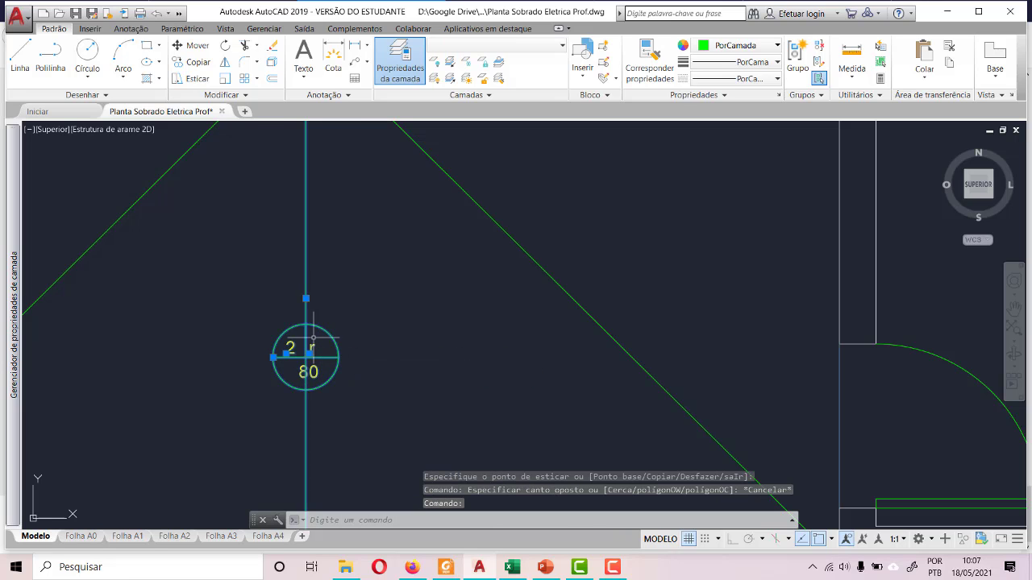
click(198, 46)
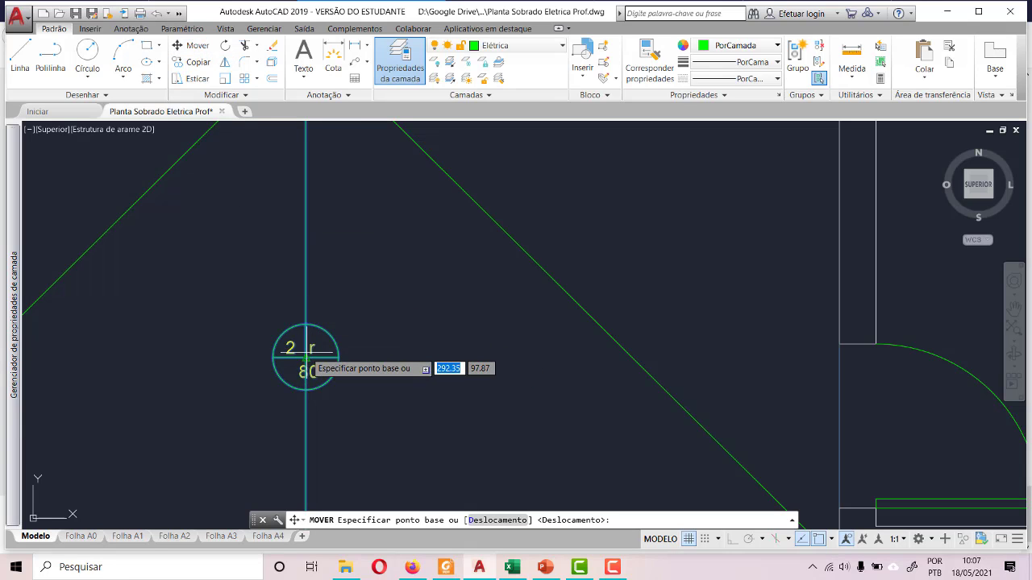
click(313, 348)
key(Escape)
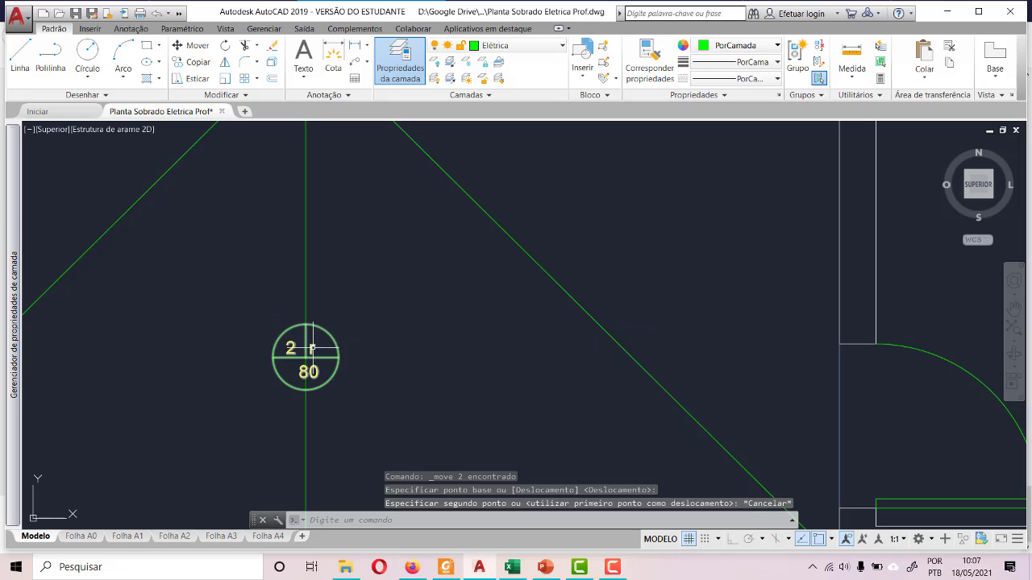
- Move GARAGEM's lower light off the vertical line into the empty space beside it
click(312, 324)
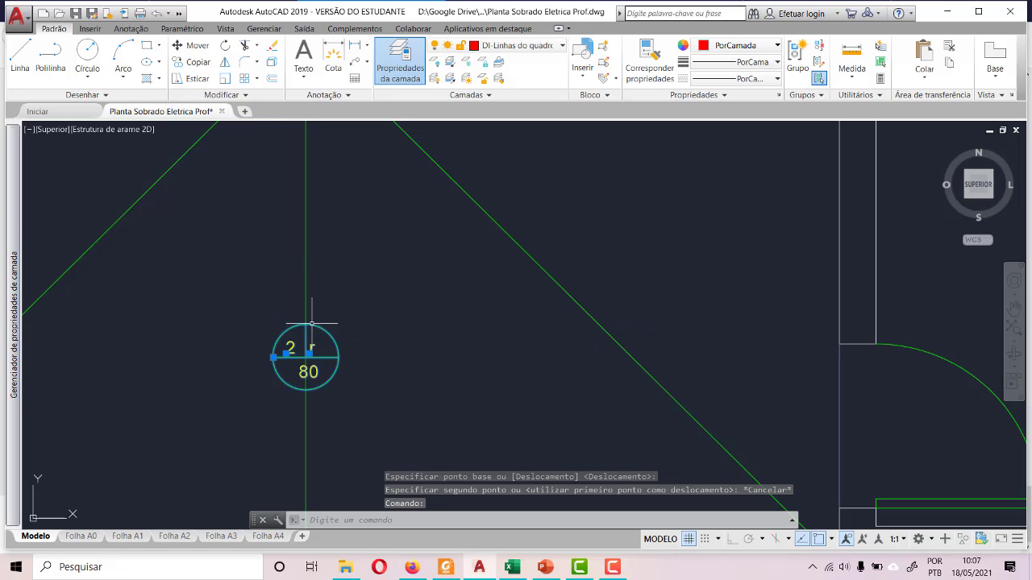
click(193, 46)
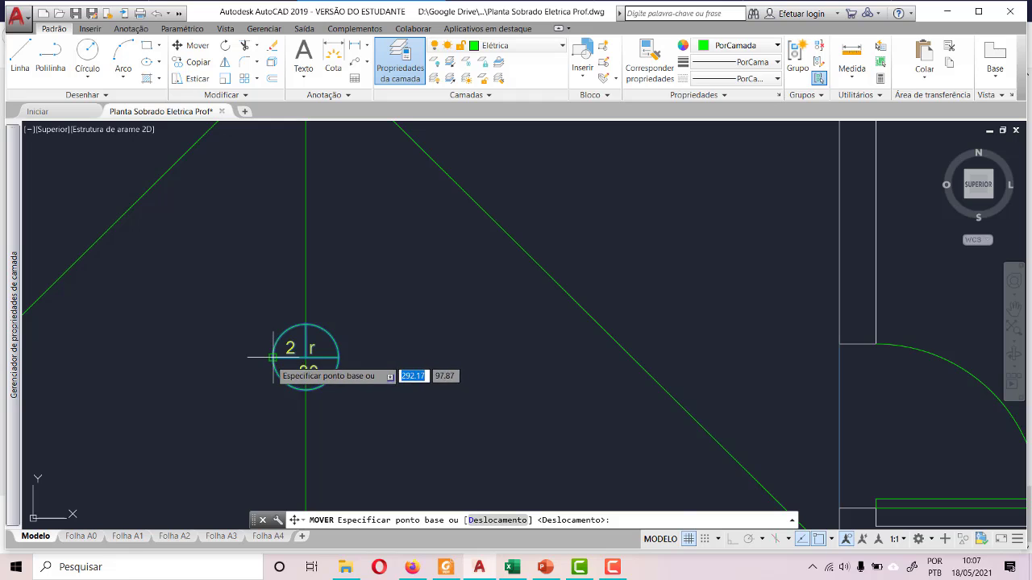
click(274, 357)
click(378, 367)
- Move GARAGEM's lower light by its centre onto the midpoint of the lower vertical construction line
click(364, 295)
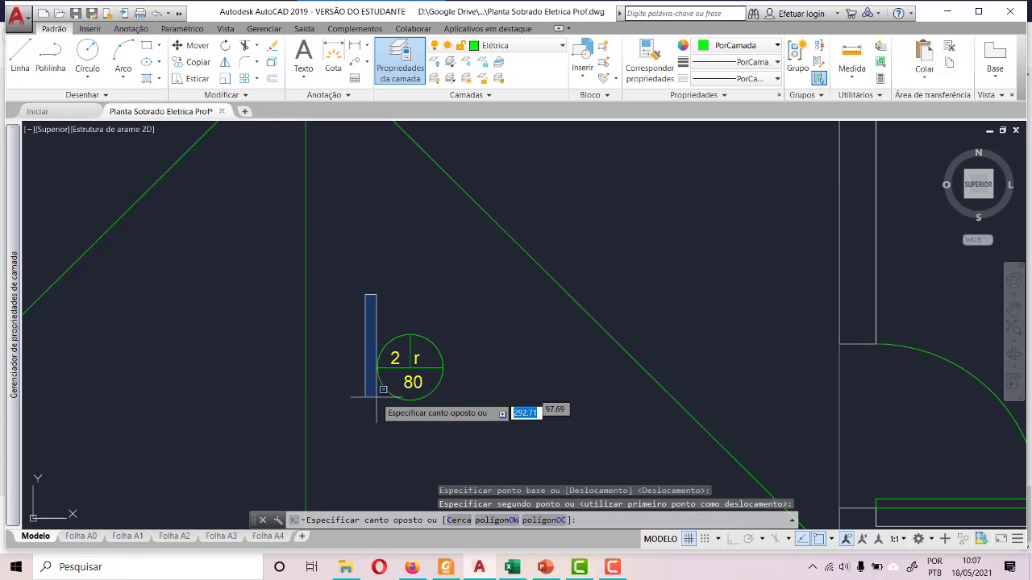
click(438, 413)
click(363, 317)
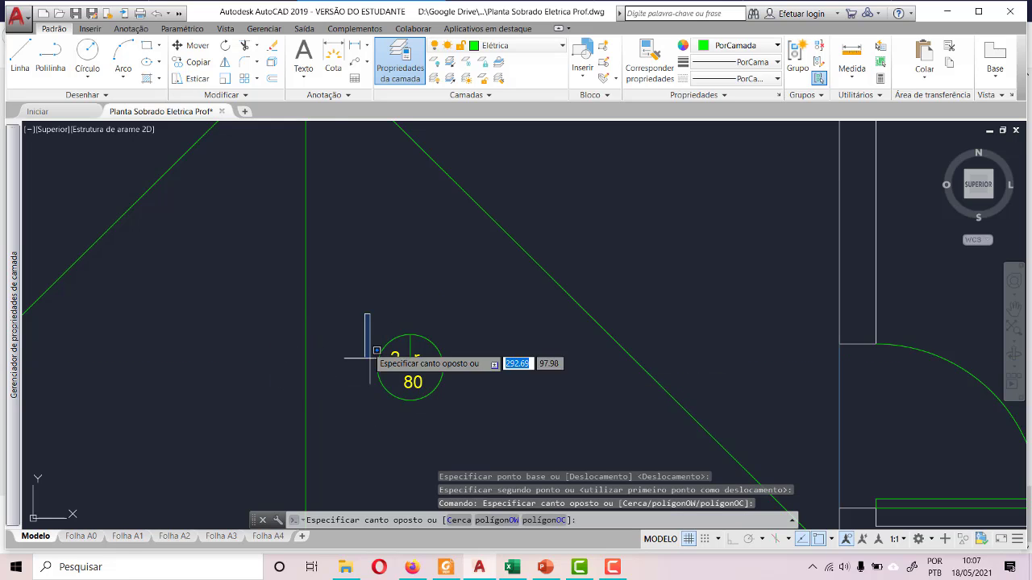
click(460, 419)
click(197, 46)
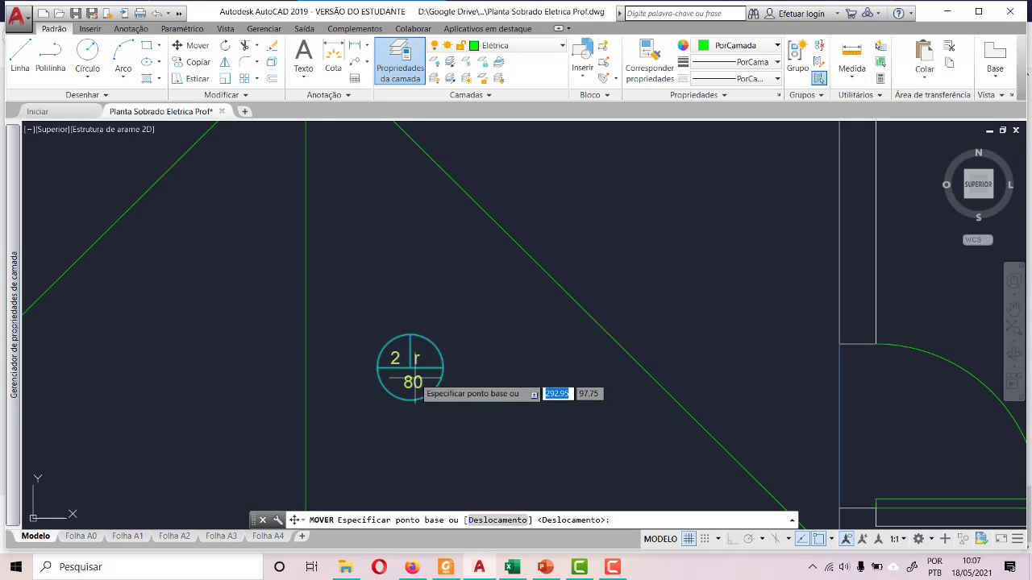
click(416, 361)
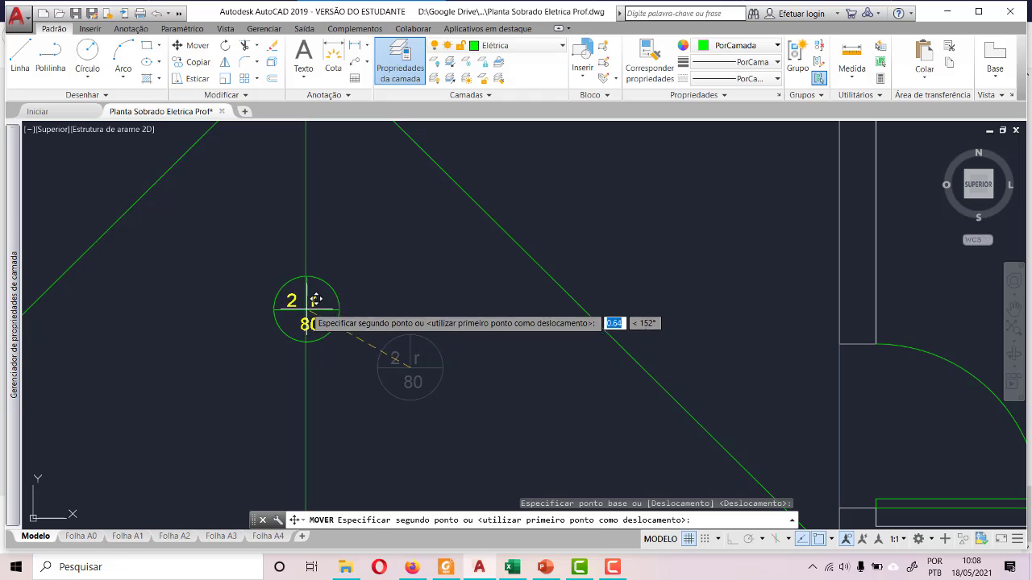
click(312, 290)
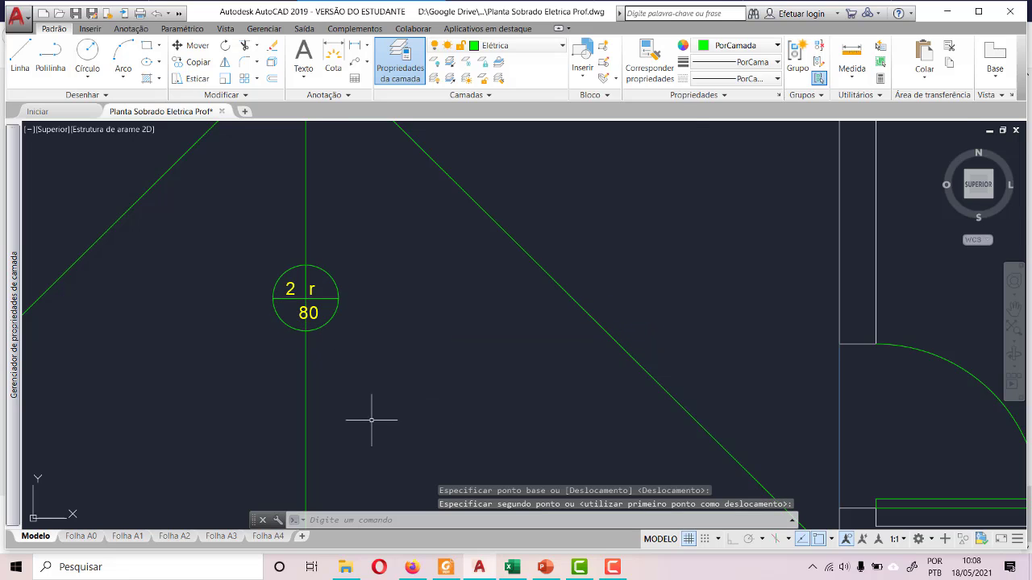
- Move GARAGEM's upper light by its centre onto the midpoint of the upper vertical construction line
scroll(371, 420, down, 5)
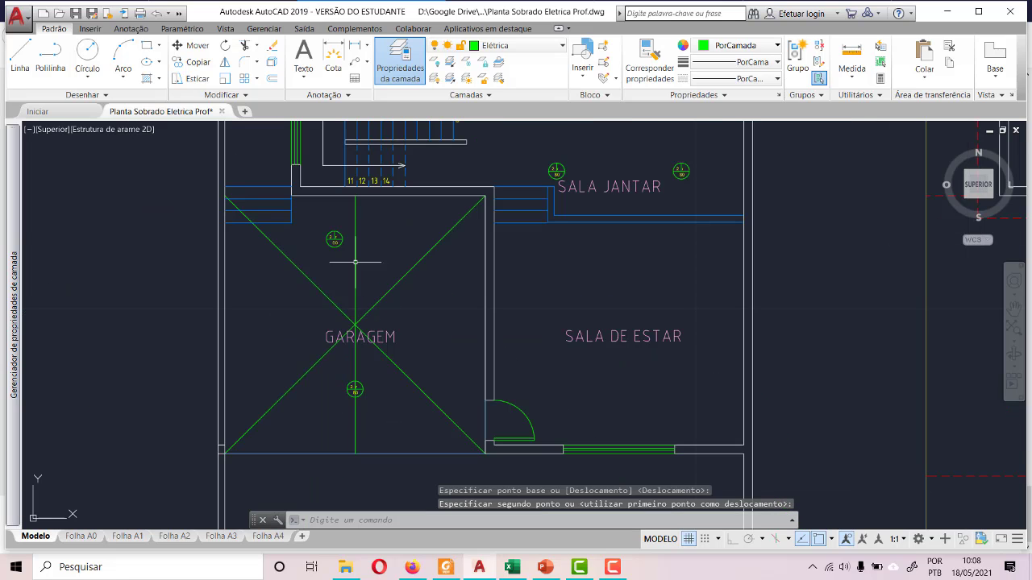
scroll(350, 211, up, 5)
click(217, 258)
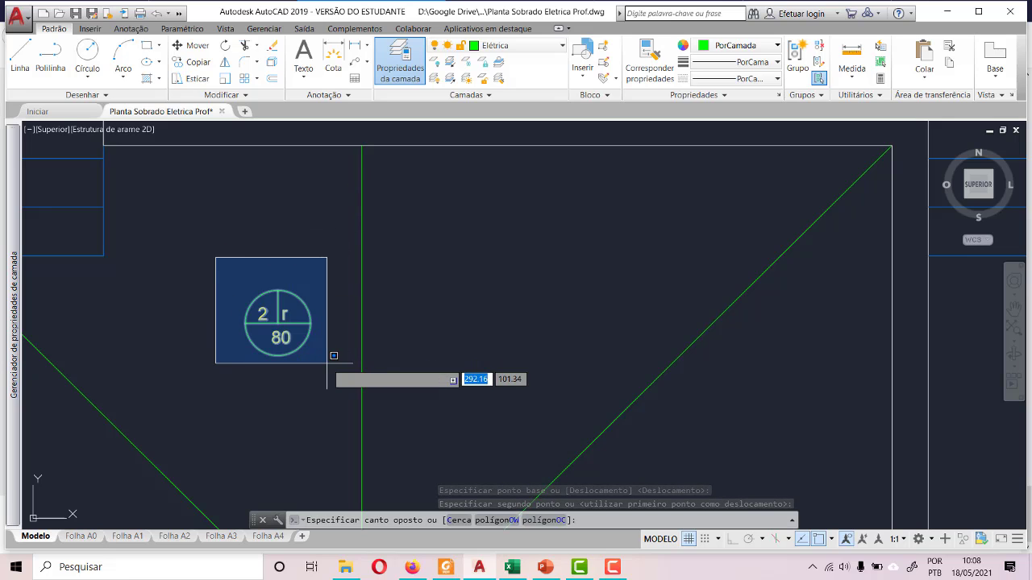
click(323, 370)
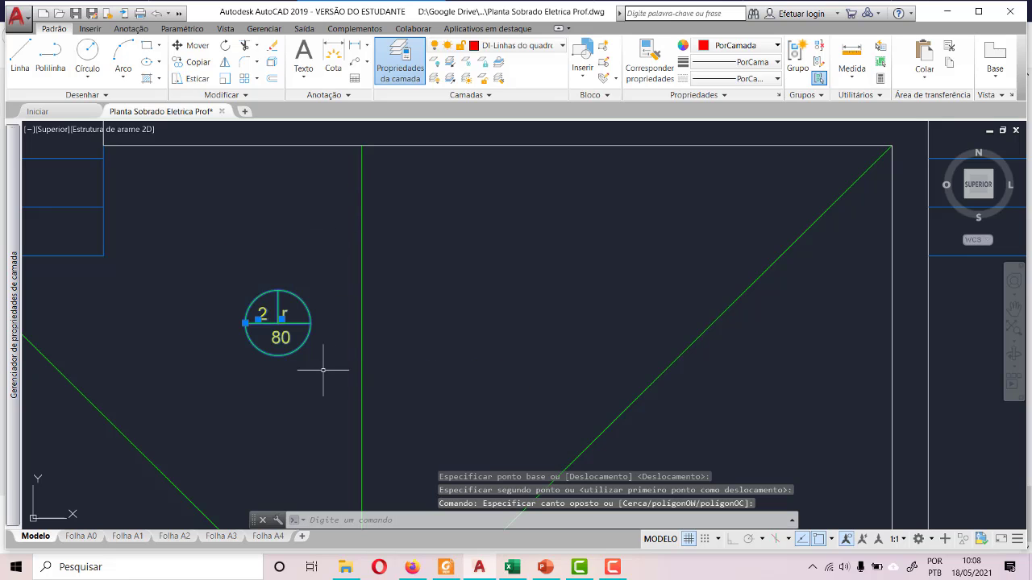
click(192, 45)
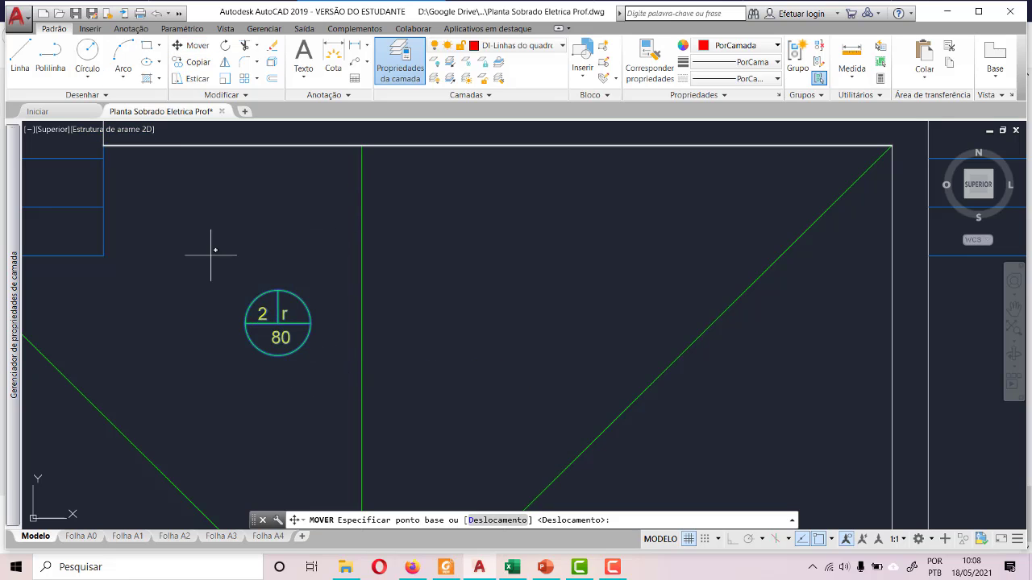
click(280, 323)
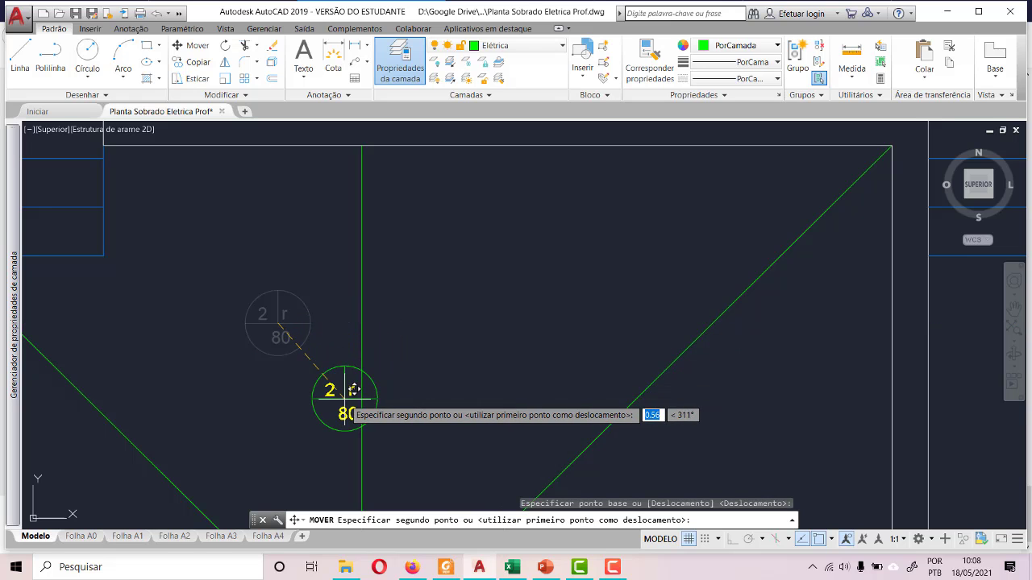
scroll(372, 374, up, 5)
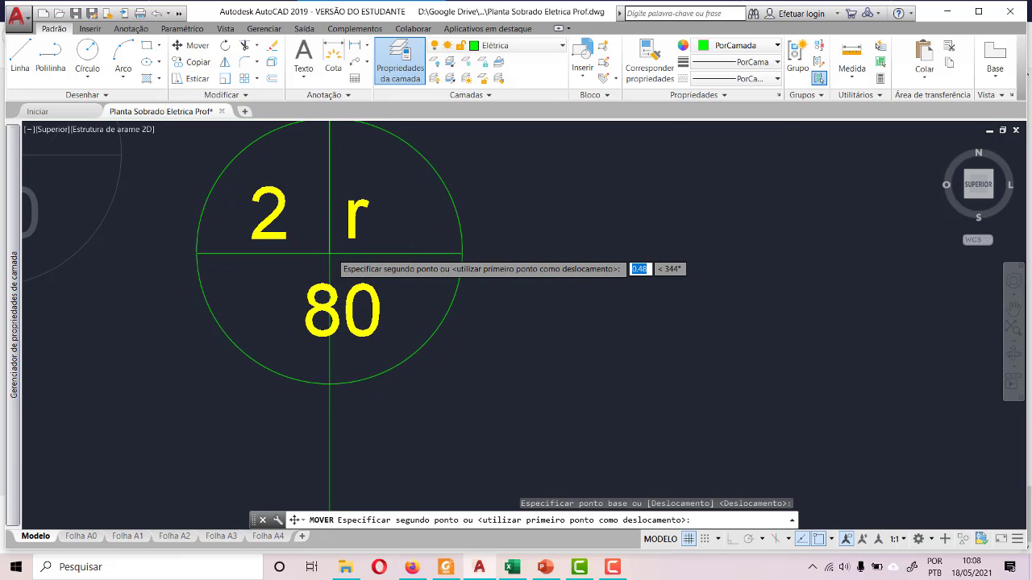
scroll(340, 240, down, 8)
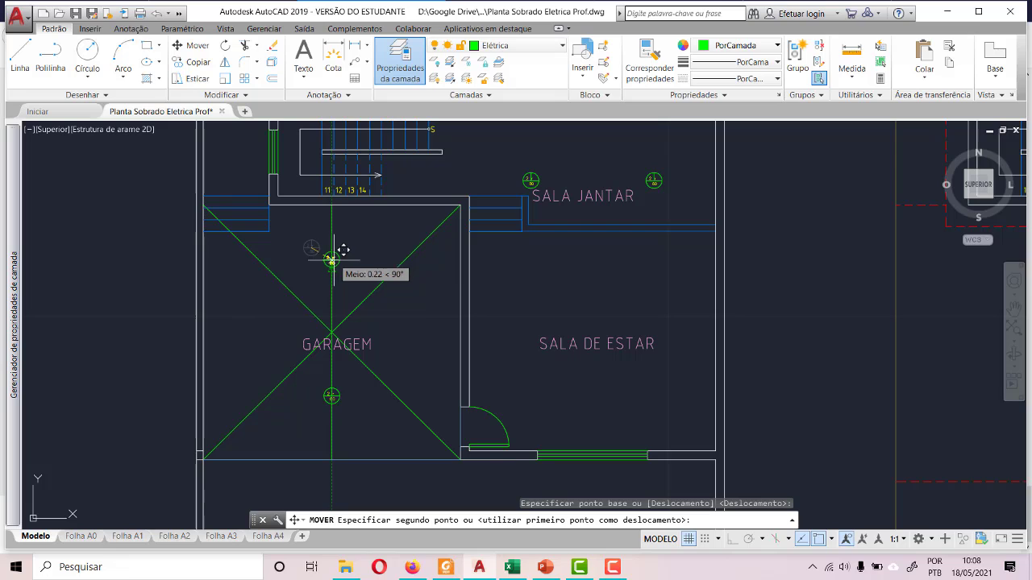
click(331, 268)
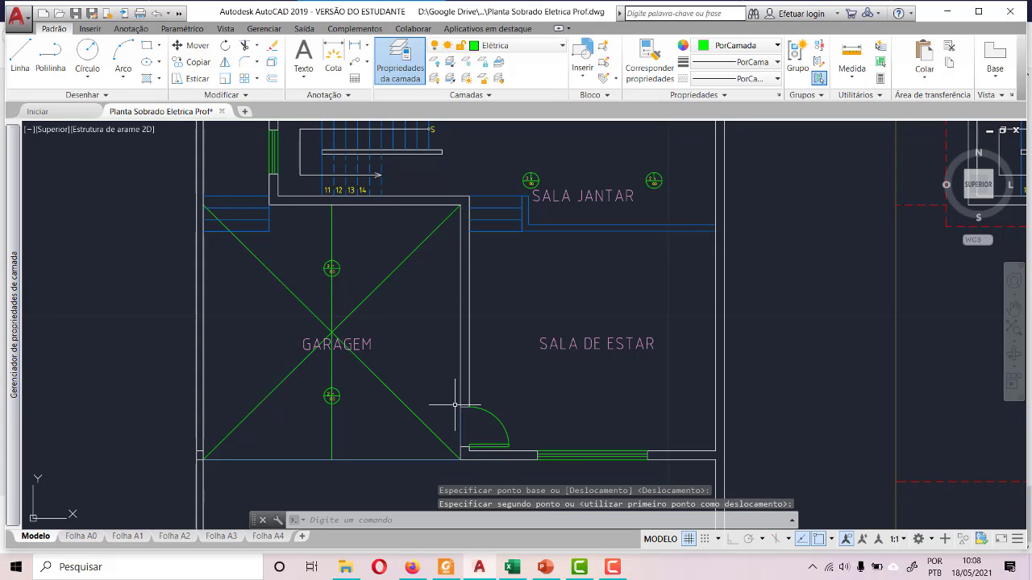
- Delete GARAGEM's two diagonal and two vertical construction lines, keeping both lights
click(415, 414)
click(331, 220)
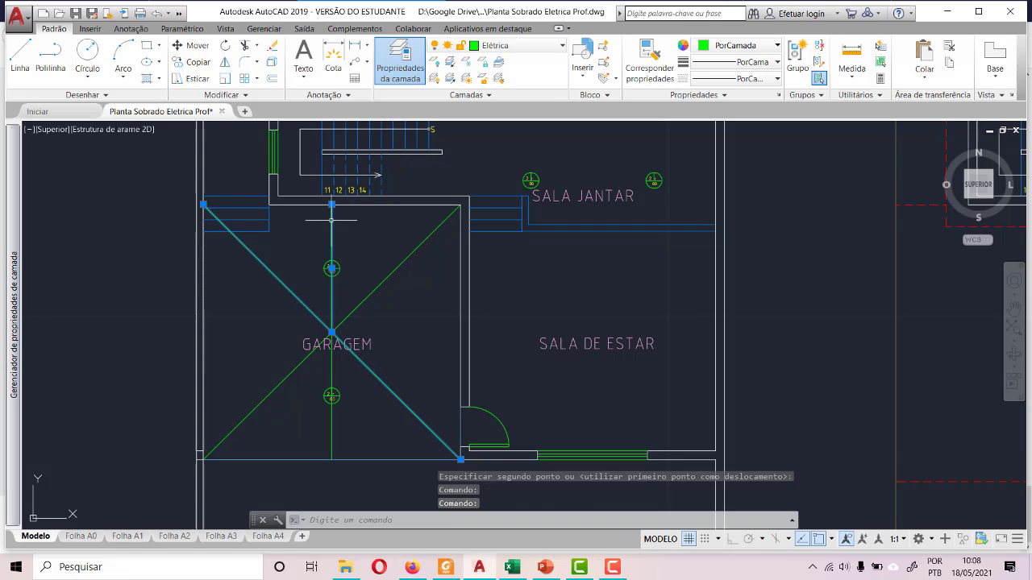
click(399, 265)
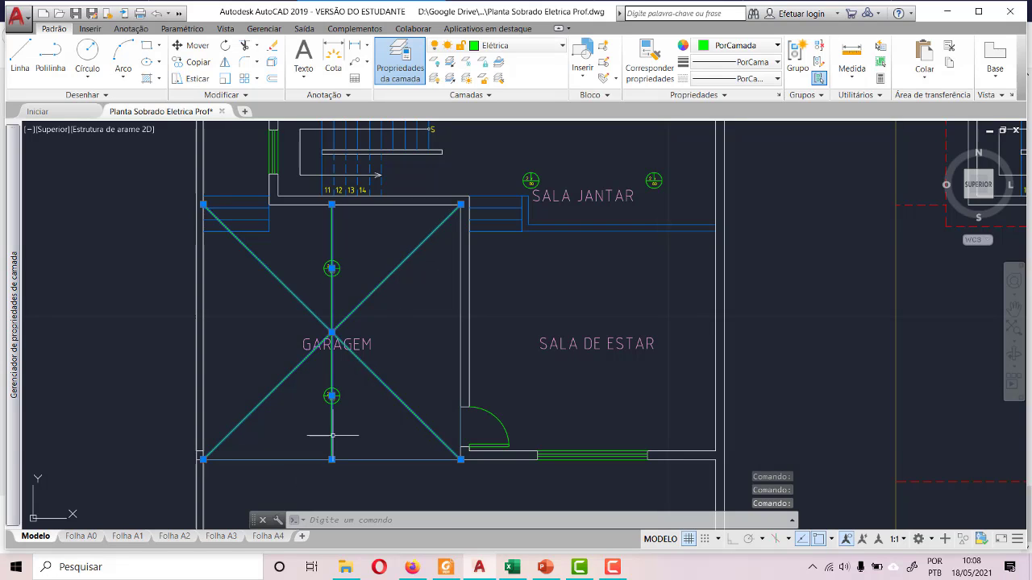
key(Delete)
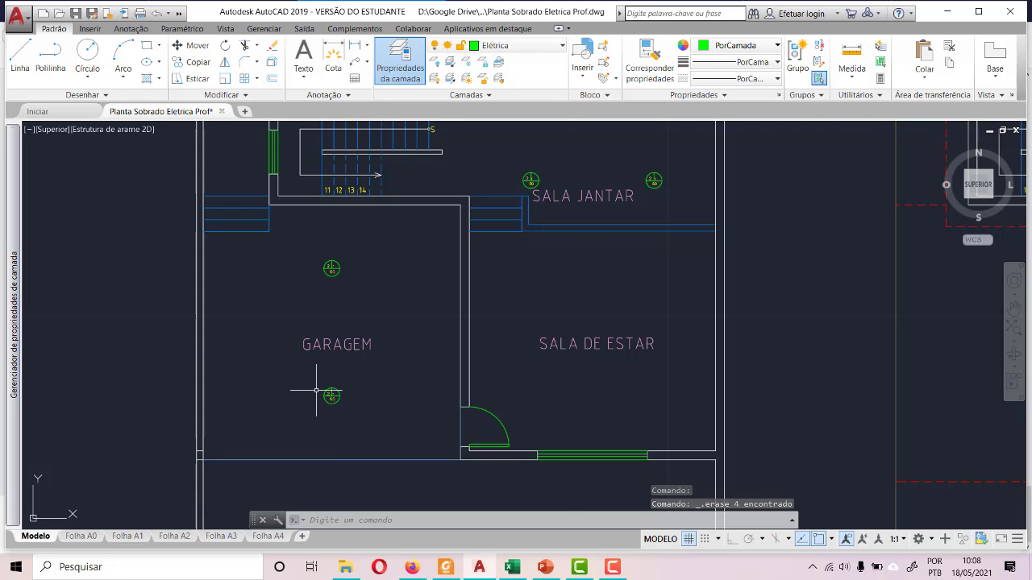
- Make SETA the current layer
scroll(316, 391, down, 4)
scroll(456, 316, up, 6)
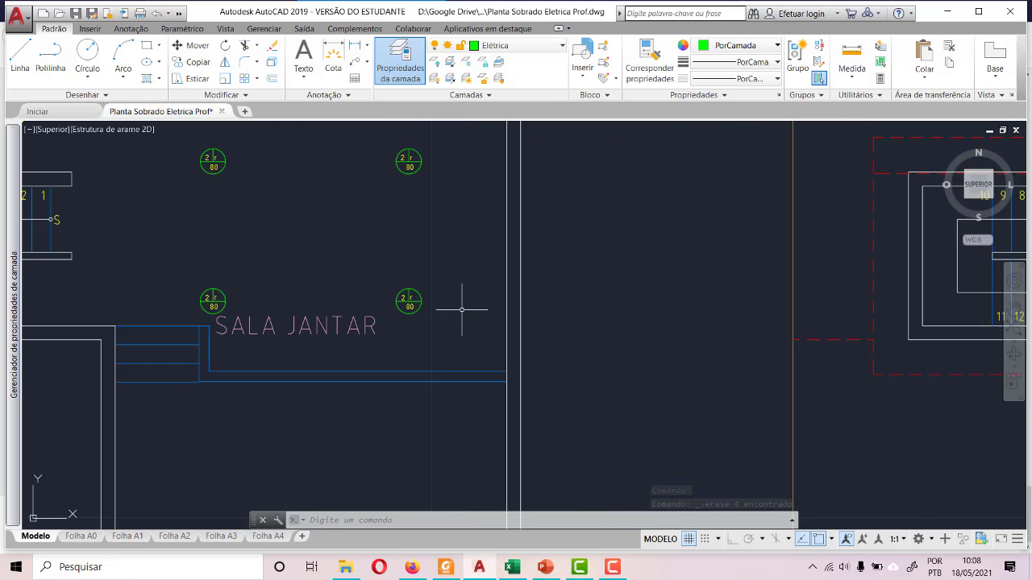
scroll(465, 306, down, 5)
scroll(435, 377, up, 7)
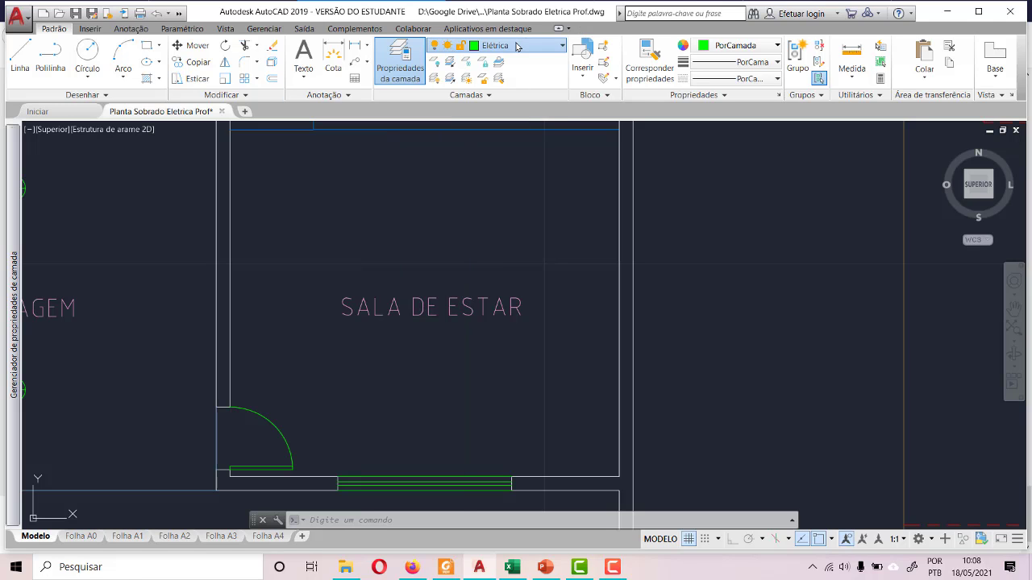
click(518, 47)
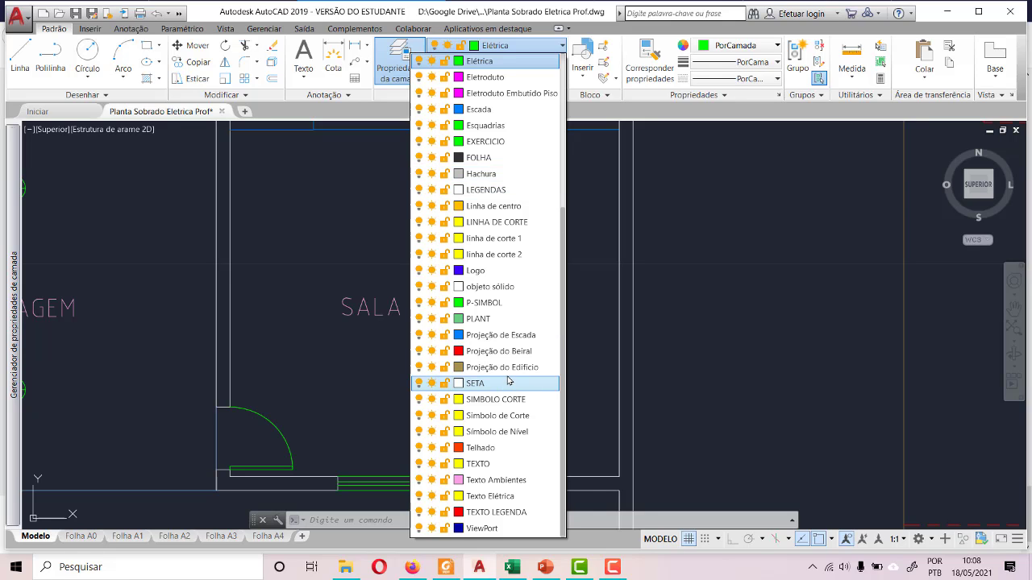
scroll(510, 373, up, 5)
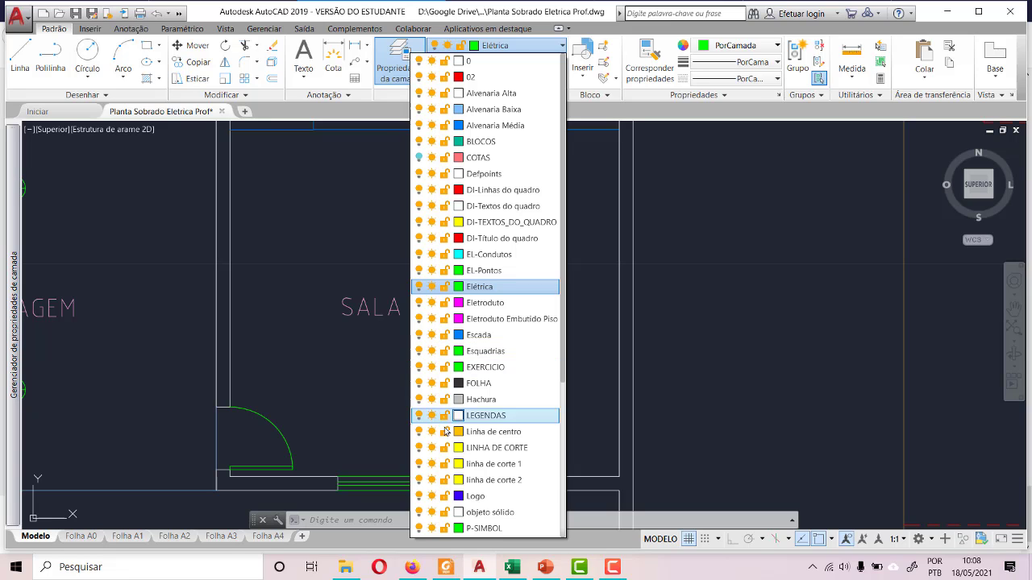
scroll(490, 409, down, 4)
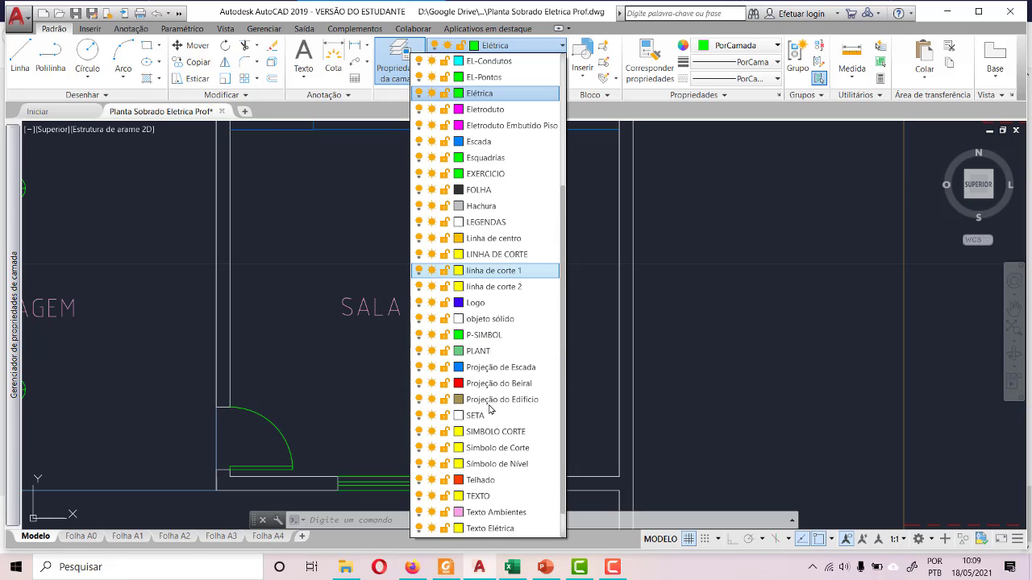
click(475, 415)
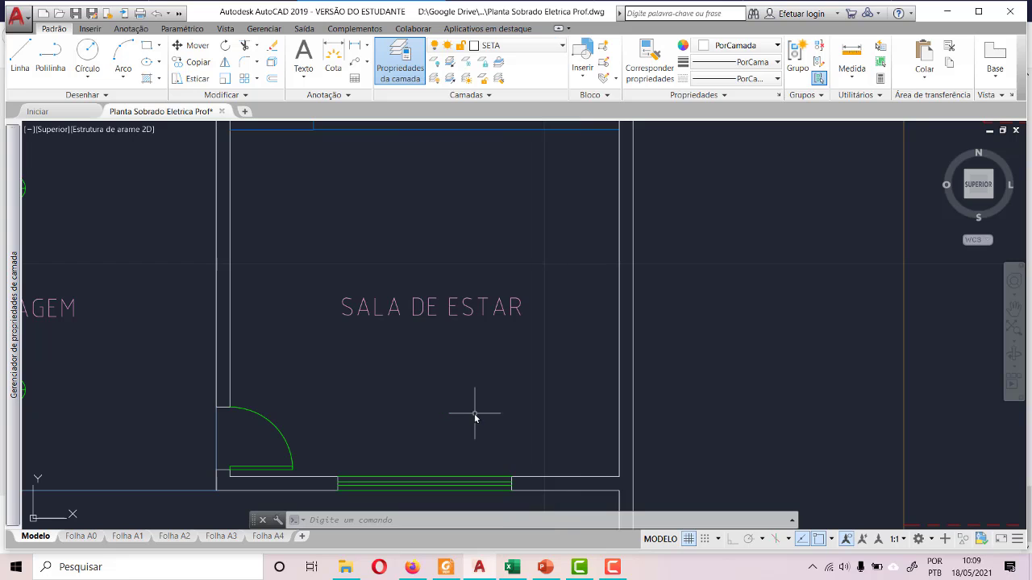
- Draw a diagonal line across SALA DE ESTAR from the entrance door corner to the opposite corner below SALA JANTAR, and delete it
click(14, 53)
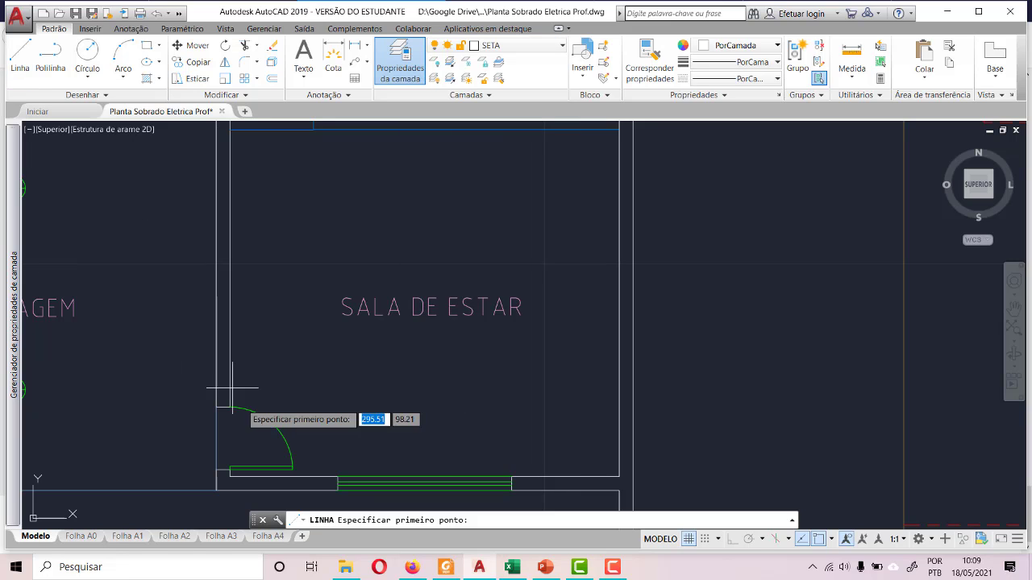
click(229, 468)
scroll(230, 468, down, 4)
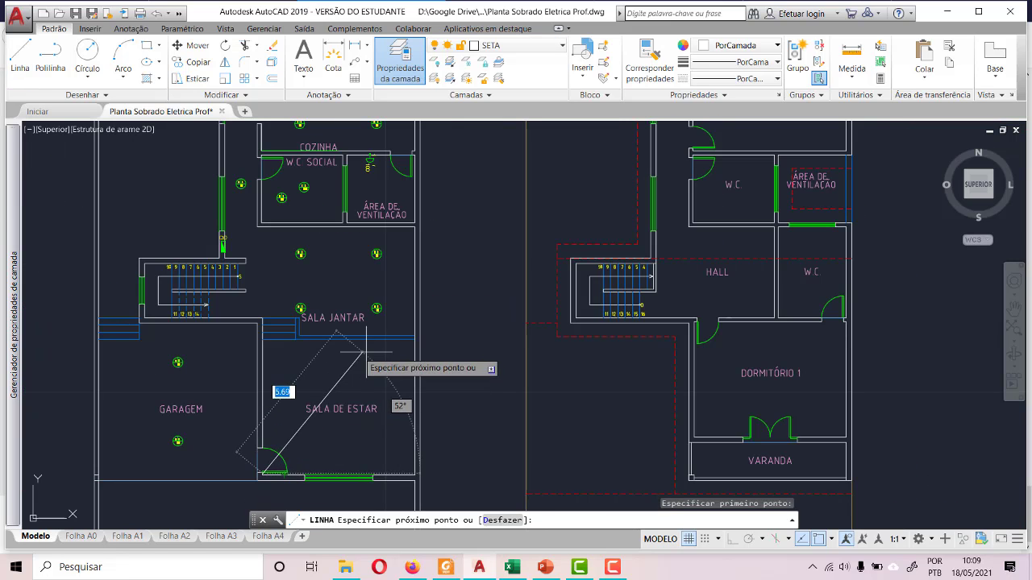
scroll(346, 371, up, 5)
click(507, 297)
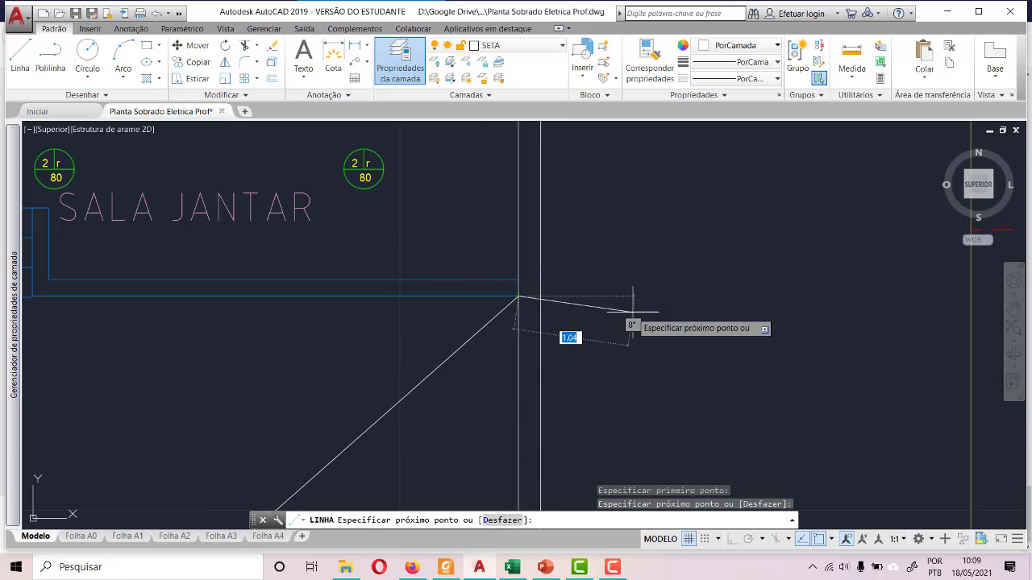
scroll(634, 307, down, 2)
key(Escape)
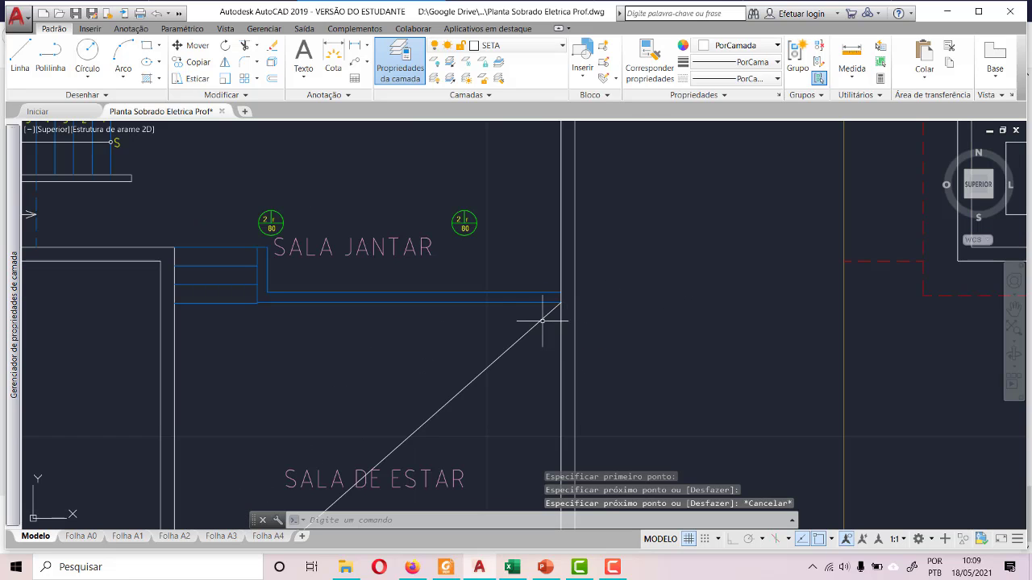
click(542, 320)
key(Delete)
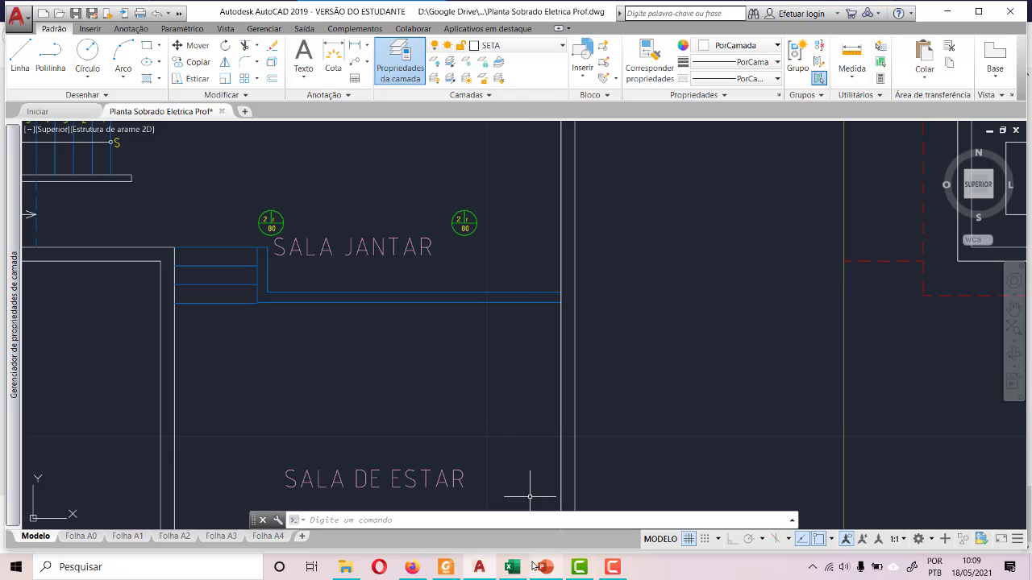
- Make Elétrica the current layer
click(526, 46)
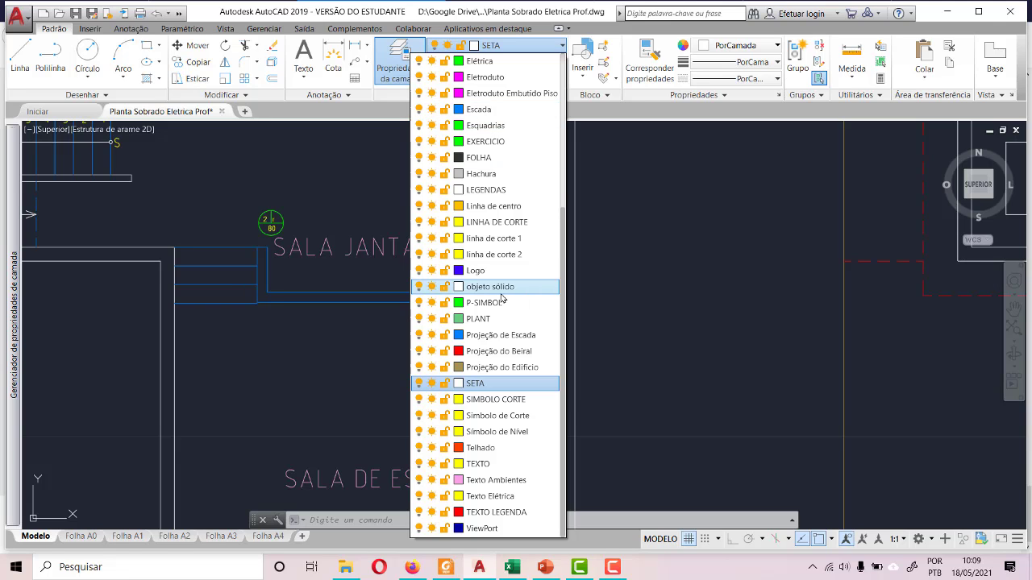
scroll(500, 299, up, 4)
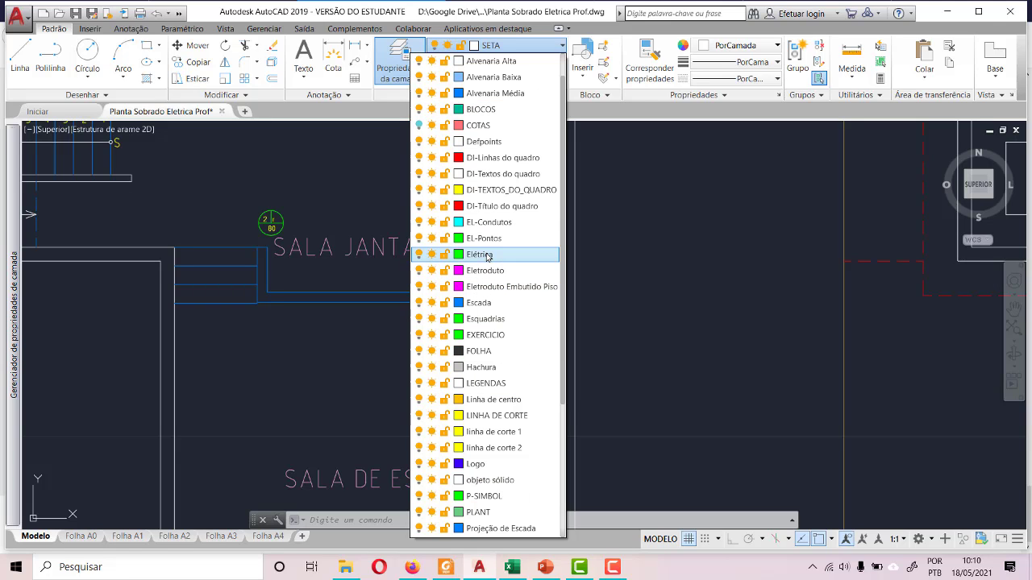
click(487, 255)
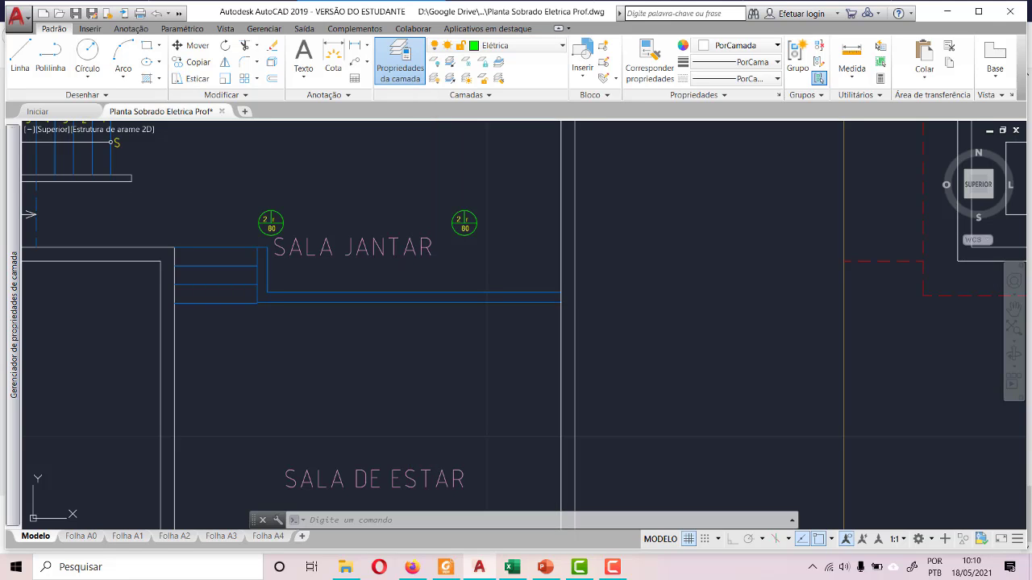
- Draw a diagonal construction line across SALA DE ESTAR from the entrance door corner to the opposite corner below SALA JANTAR
click(18, 53)
scroll(666, 184, down, 3)
scroll(546, 321, up, 5)
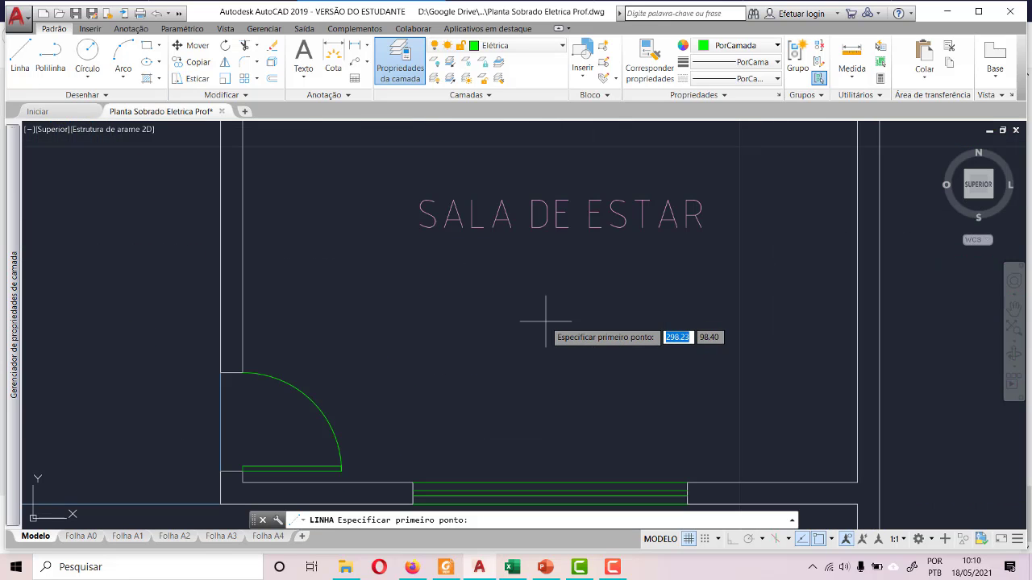
click(242, 482)
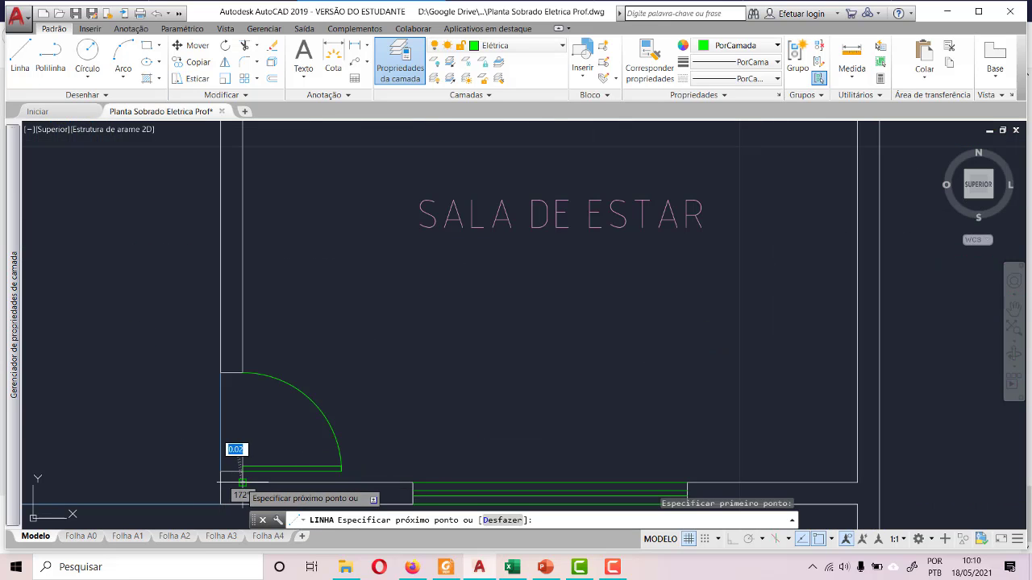
scroll(242, 482, down, 4)
scroll(553, 288, up, 4)
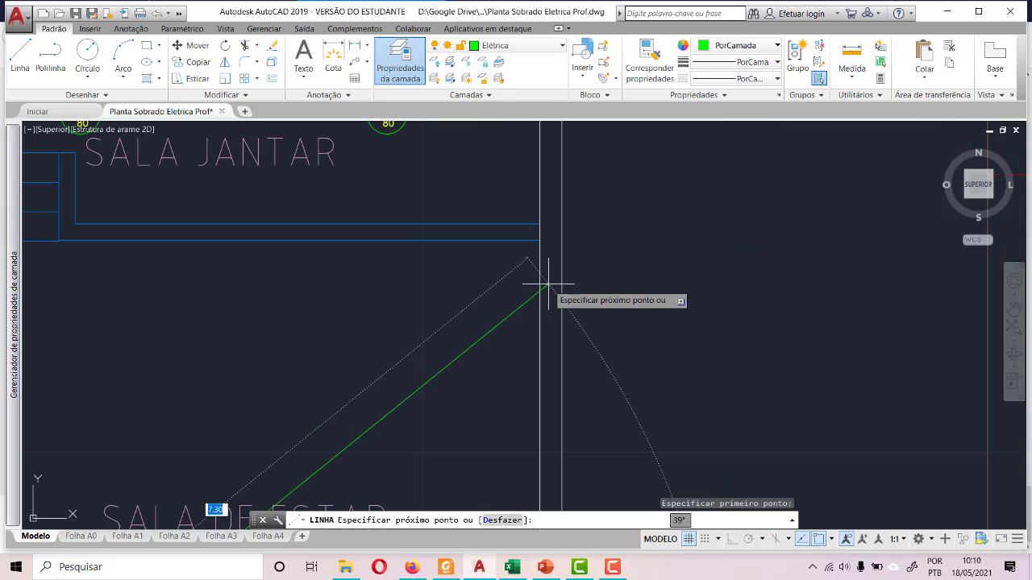
click(540, 241)
- Continue the line along SALA DE ESTAR's upper boundary to the GARAGEM wall and diagonally down to the opposite lower corner
scroll(691, 233, down, 2)
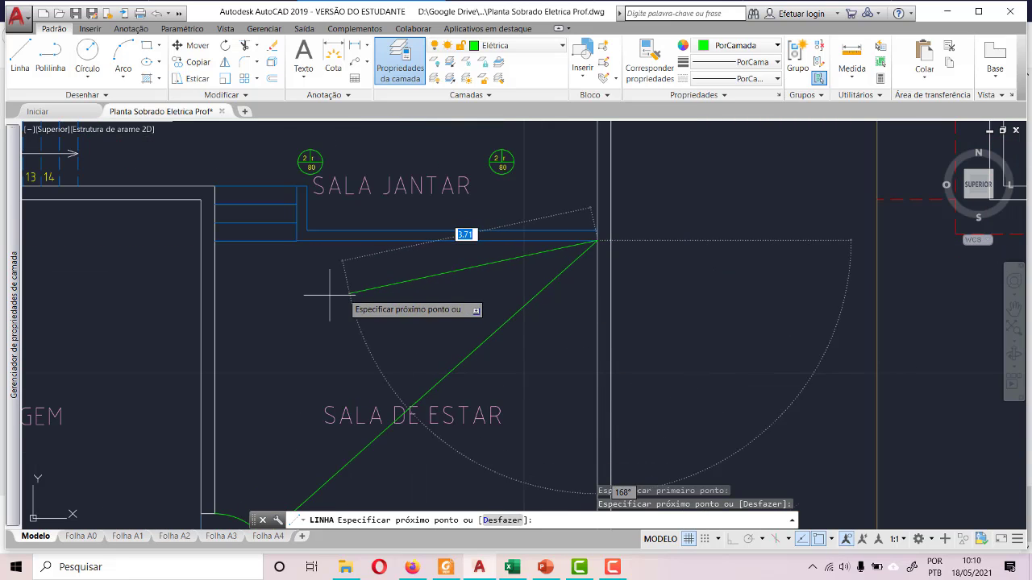
click(211, 240)
scroll(193, 236, down, 4)
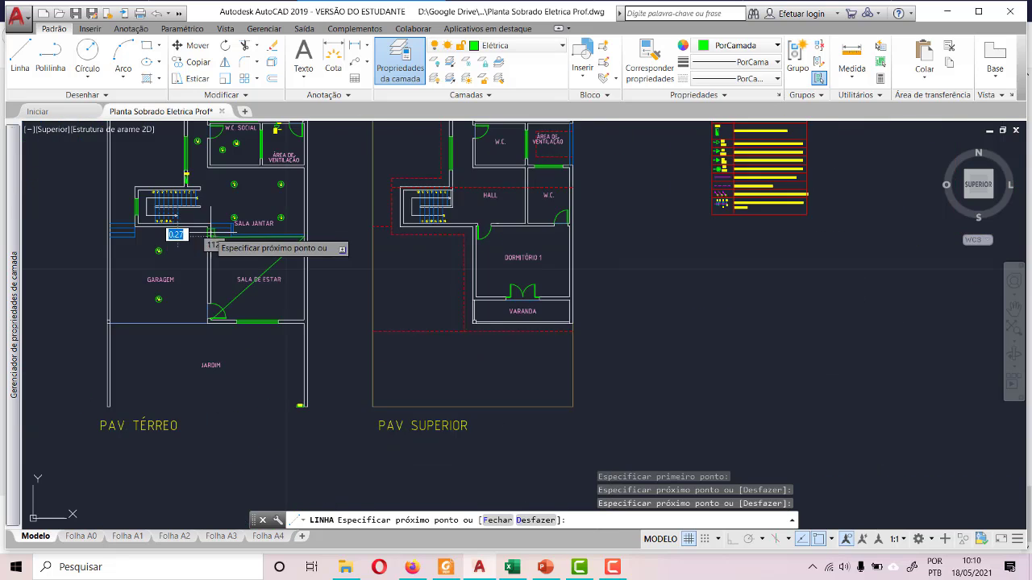
scroll(298, 318, up, 5)
click(340, 338)
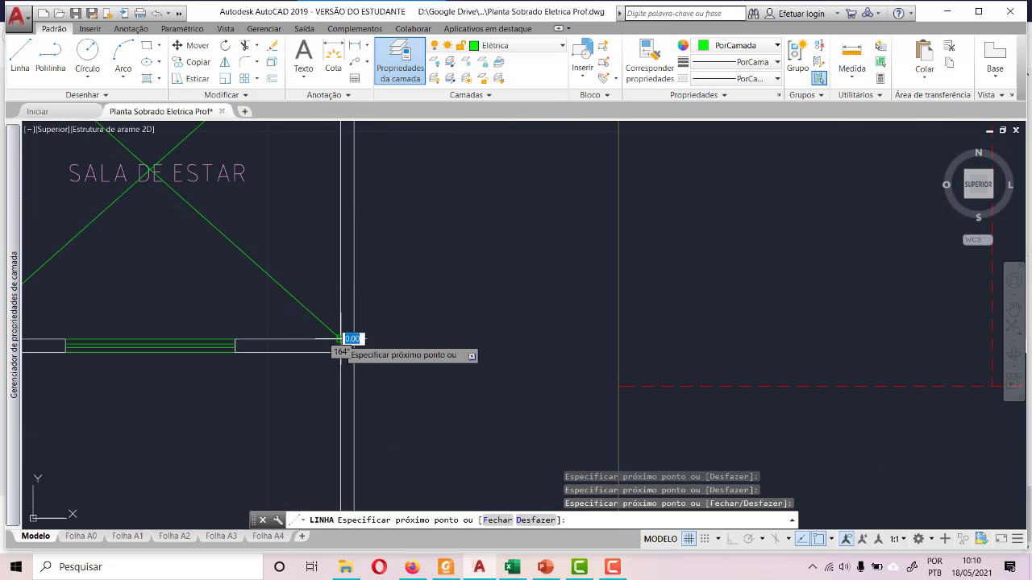
scroll(376, 240, down, 5)
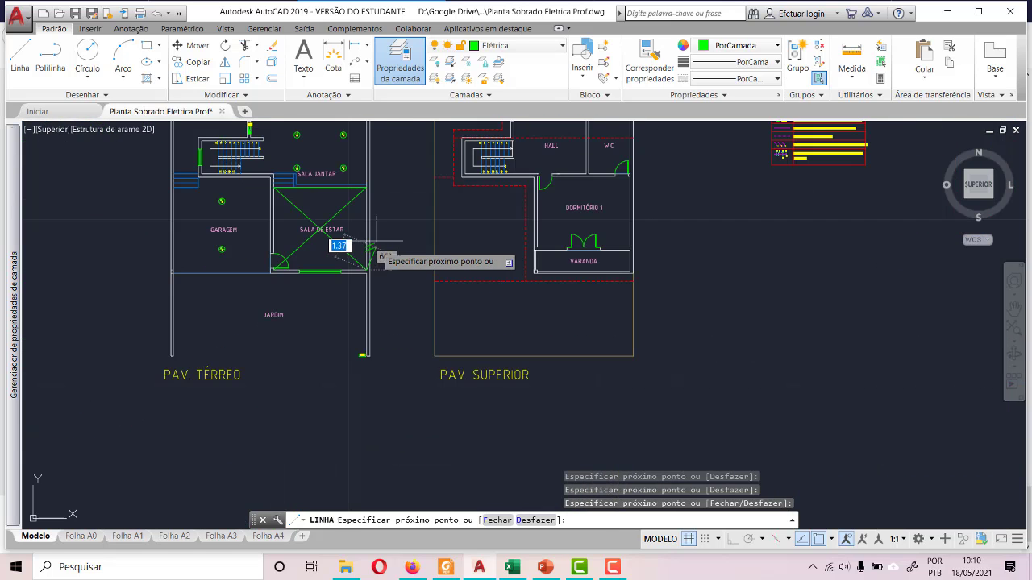
key(Escape)
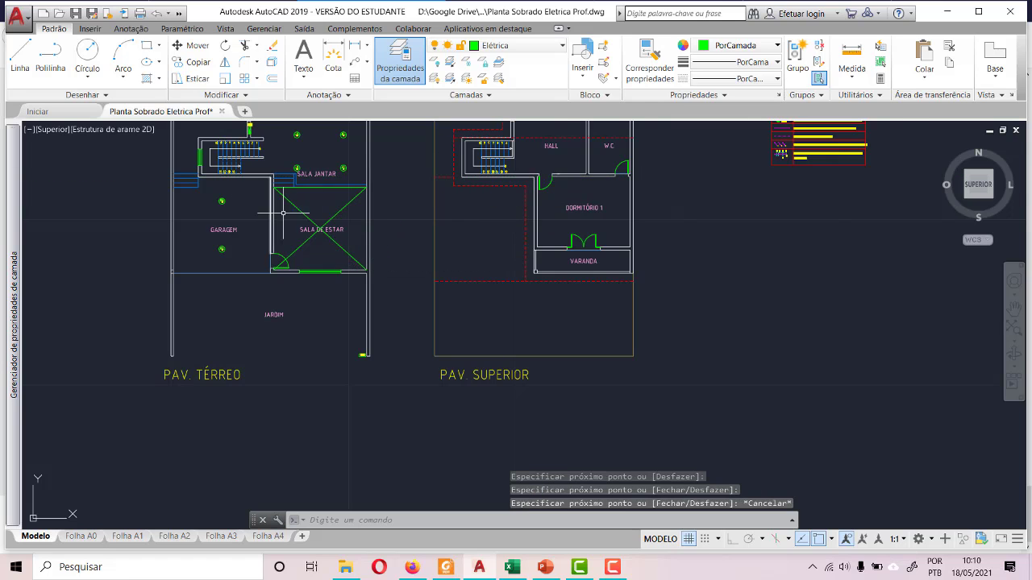
- Move the SALA DE ESTAR label off the diagonals' crossing to just above the window in the room's lower wall
scroll(299, 219, up, 5)
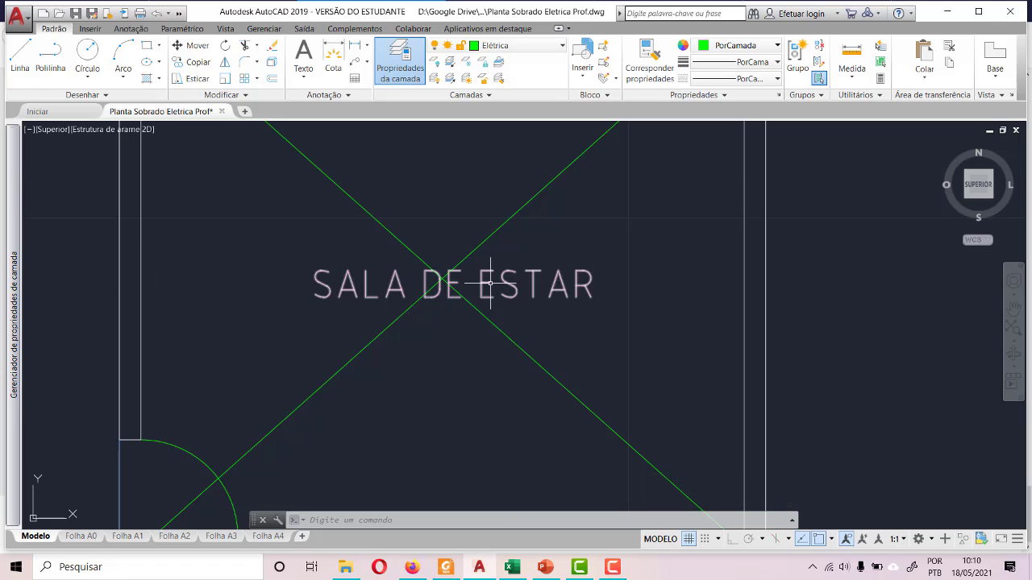
click(372, 276)
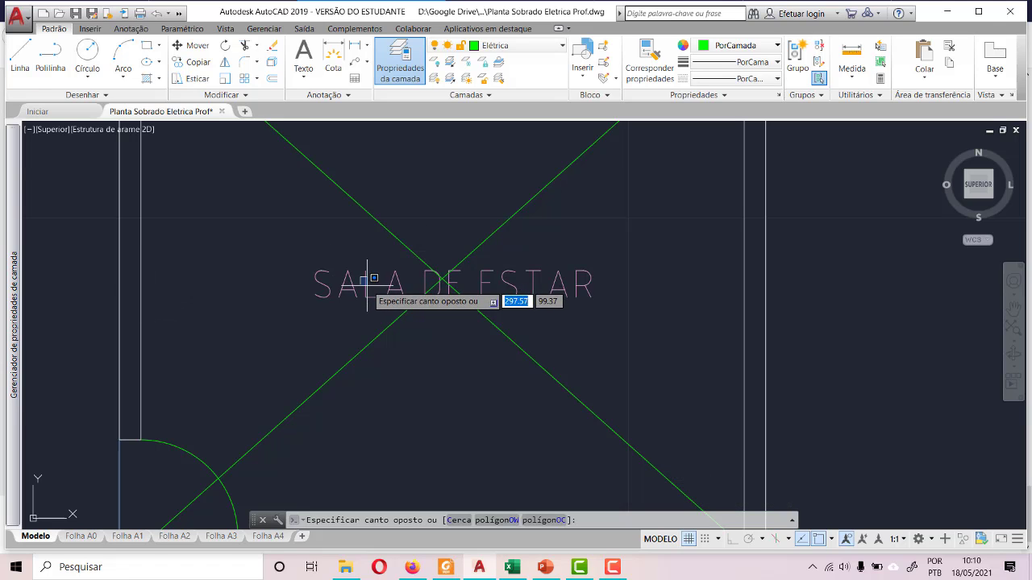
click(366, 284)
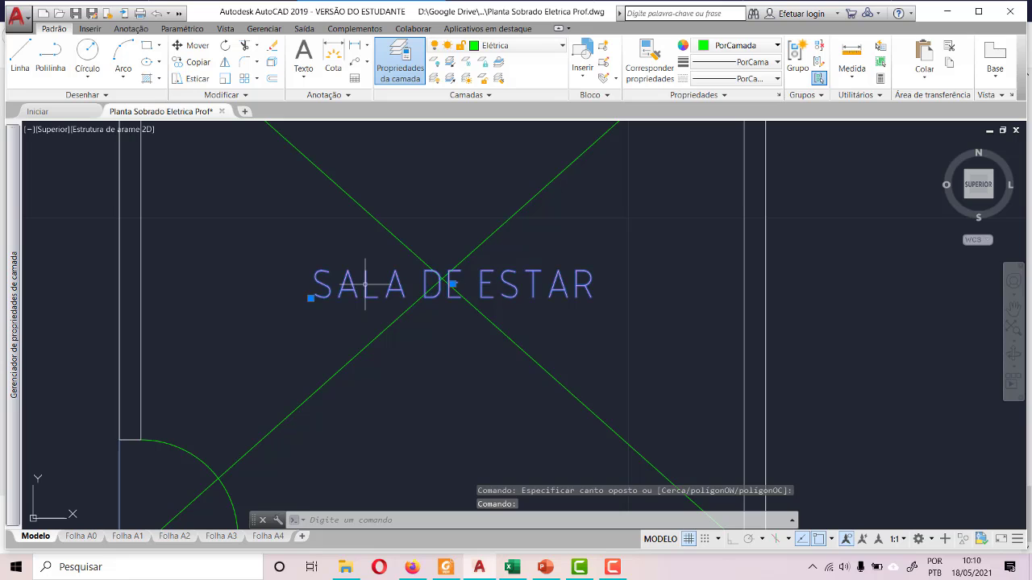
click(311, 298)
scroll(407, 252, down, 5)
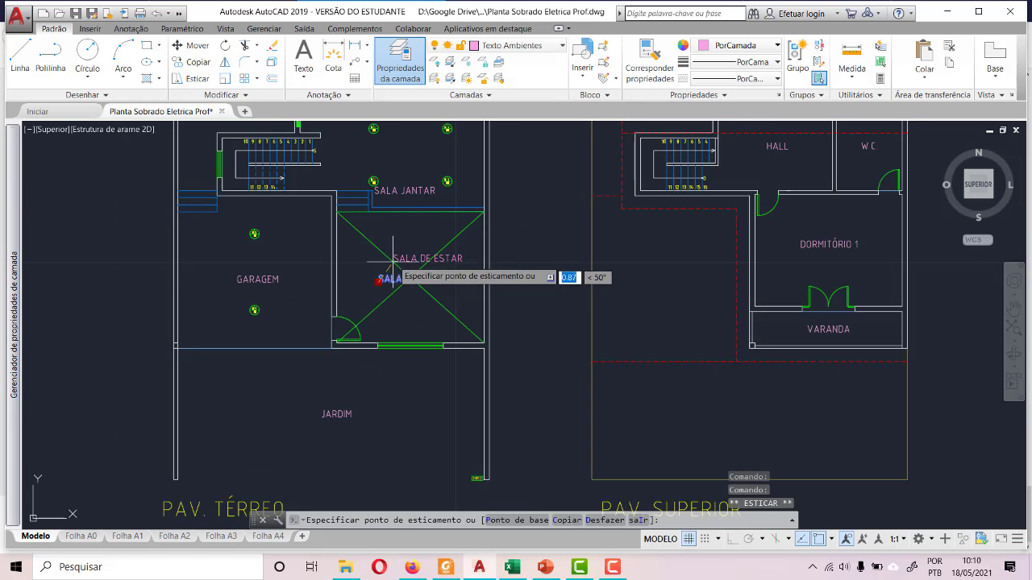
click(415, 338)
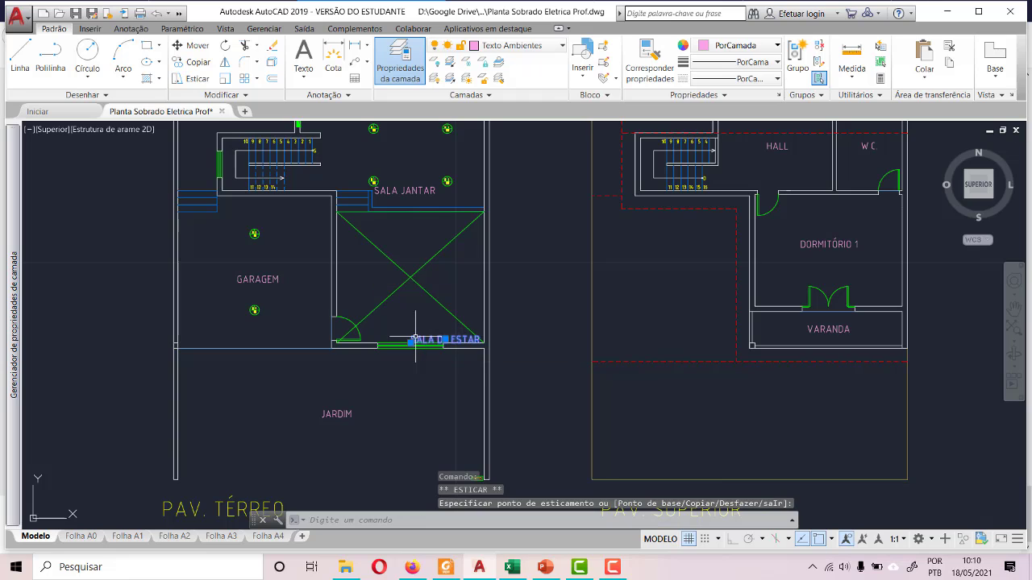
- With ortho mode on, draw a vertical construction line from the diagonals' crossing down to SALA DE ESTAR's lower wall
scroll(382, 297, up, 6)
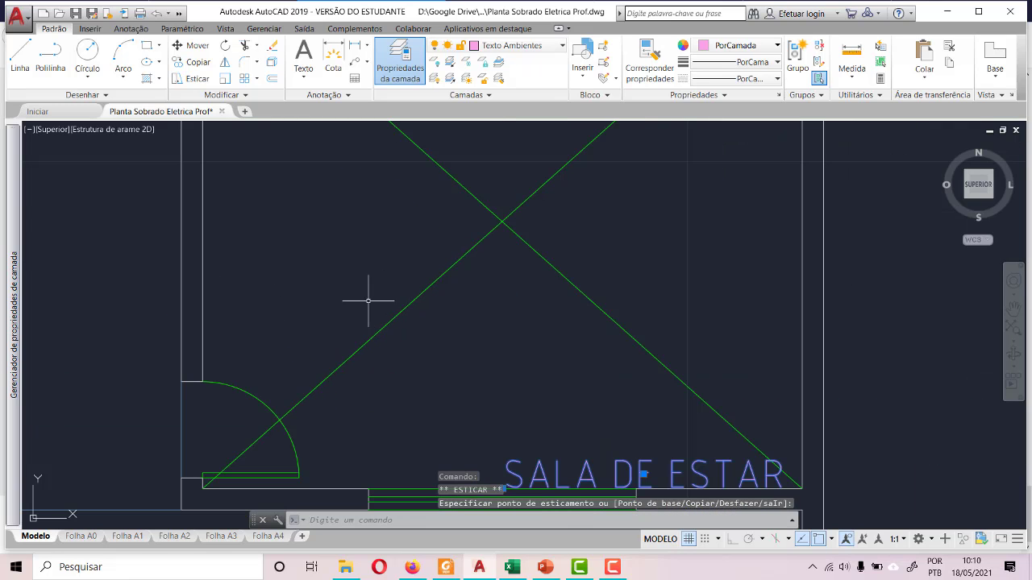
click(19, 58)
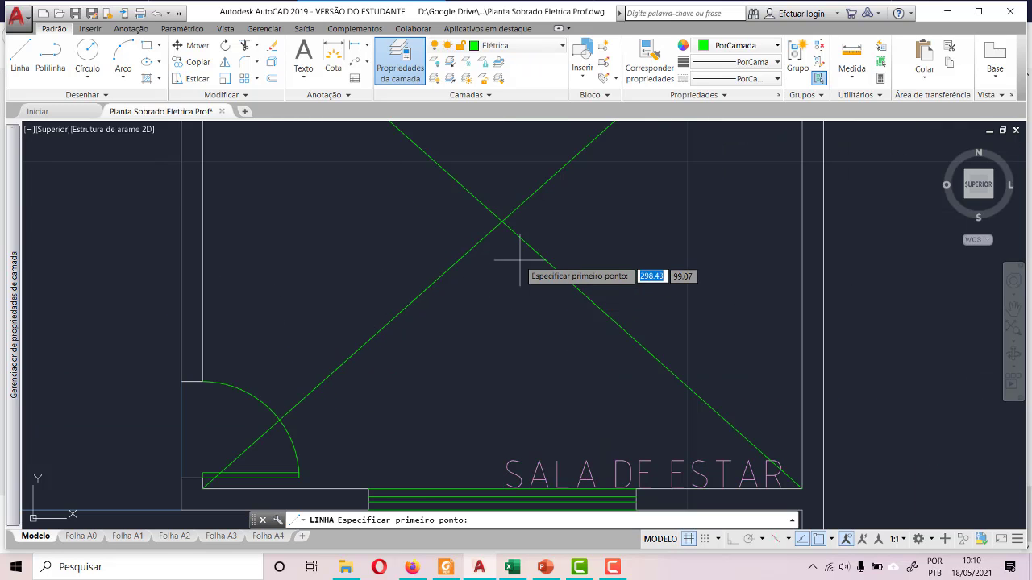
click(501, 222)
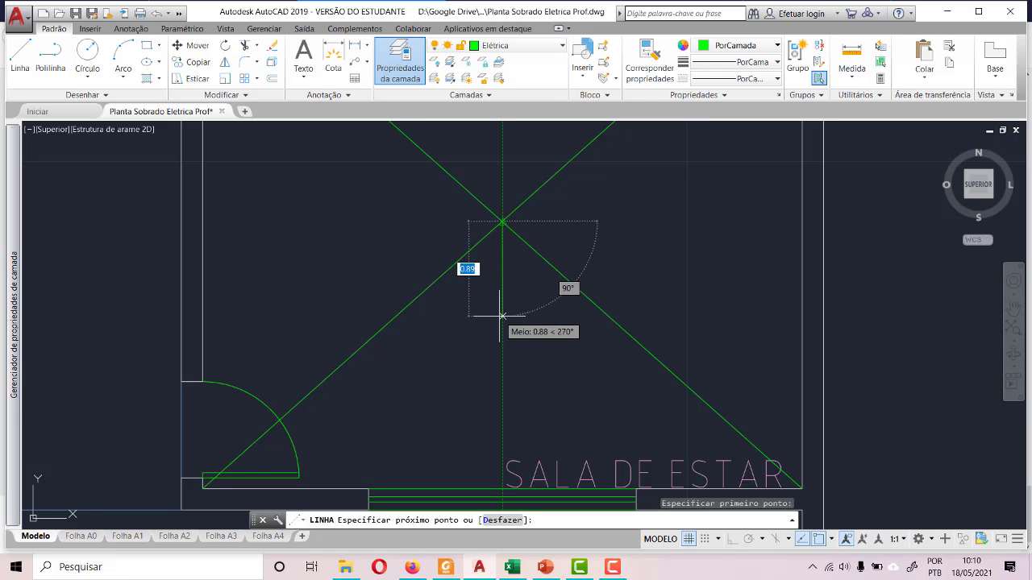
key(F8)
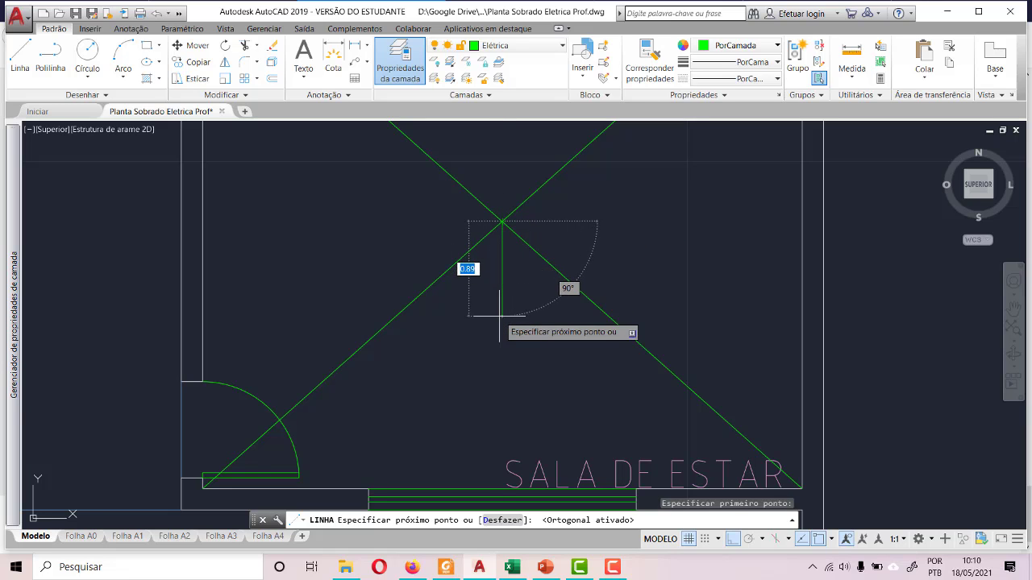
click(501, 488)
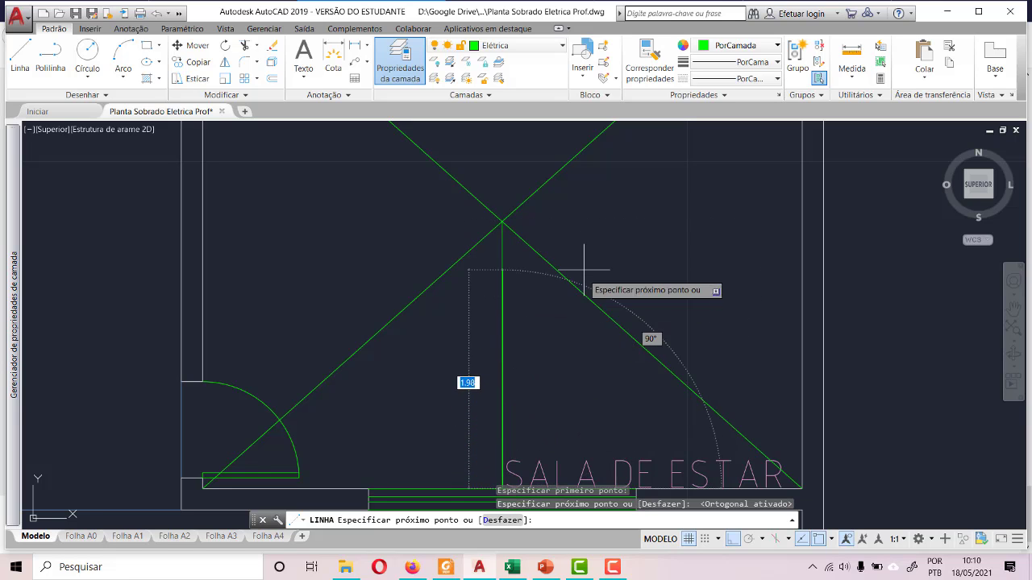
key(Escape)
- Draw a vertical construction line from the diagonals' crossing up past SALA DE ESTAR's upper boundary, ending below the SALA JANTAR label
click(21, 57)
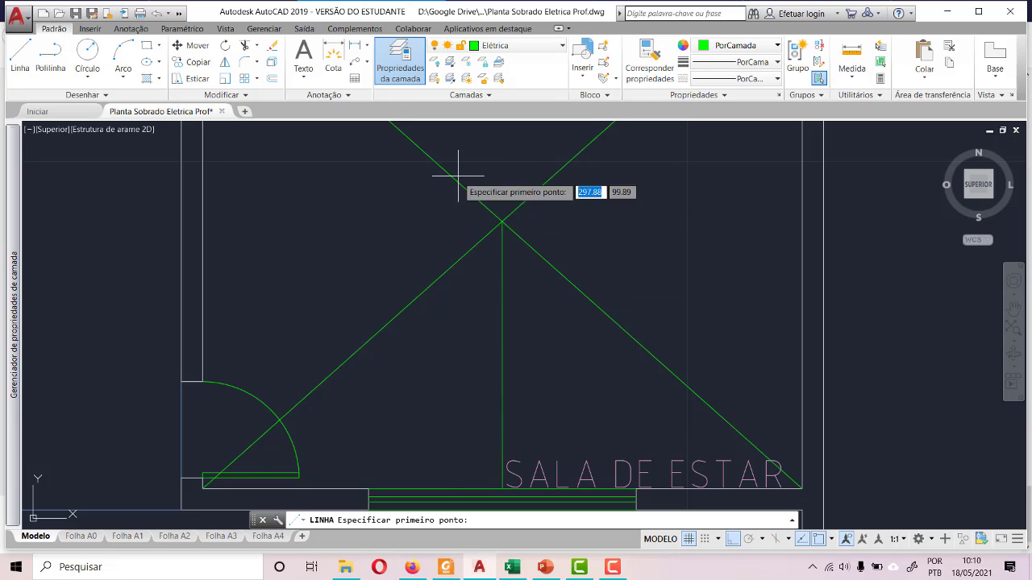
click(502, 221)
scroll(474, 264, down, 2)
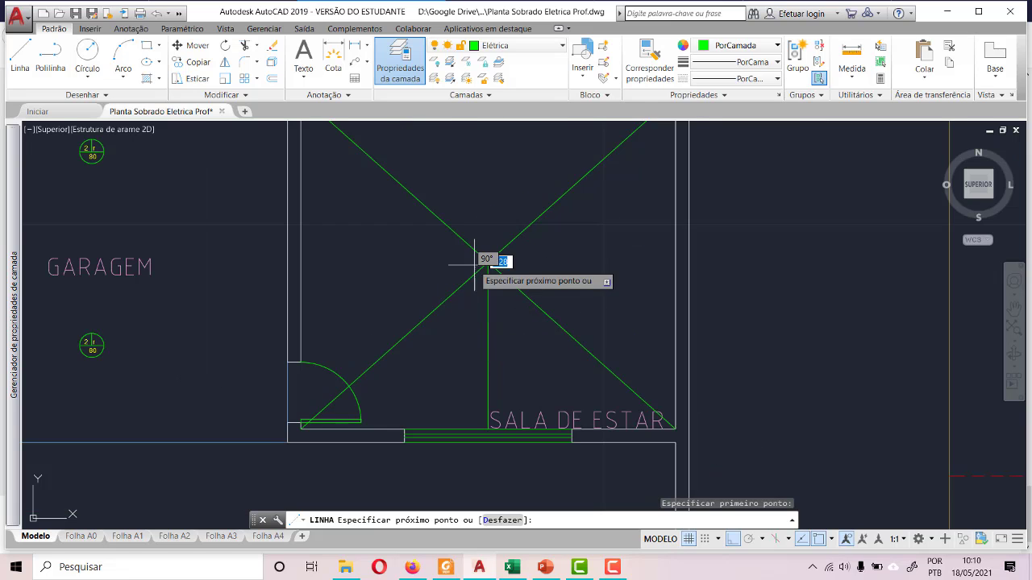
scroll(474, 265, down, 4)
scroll(516, 211, up, 3)
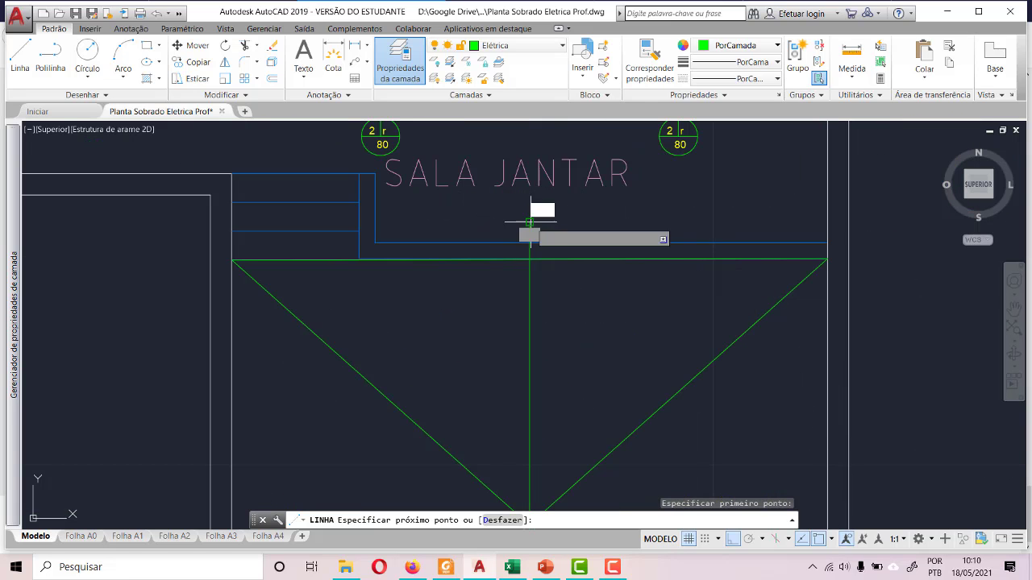
key(Escape)
scroll(511, 179, down, 2)
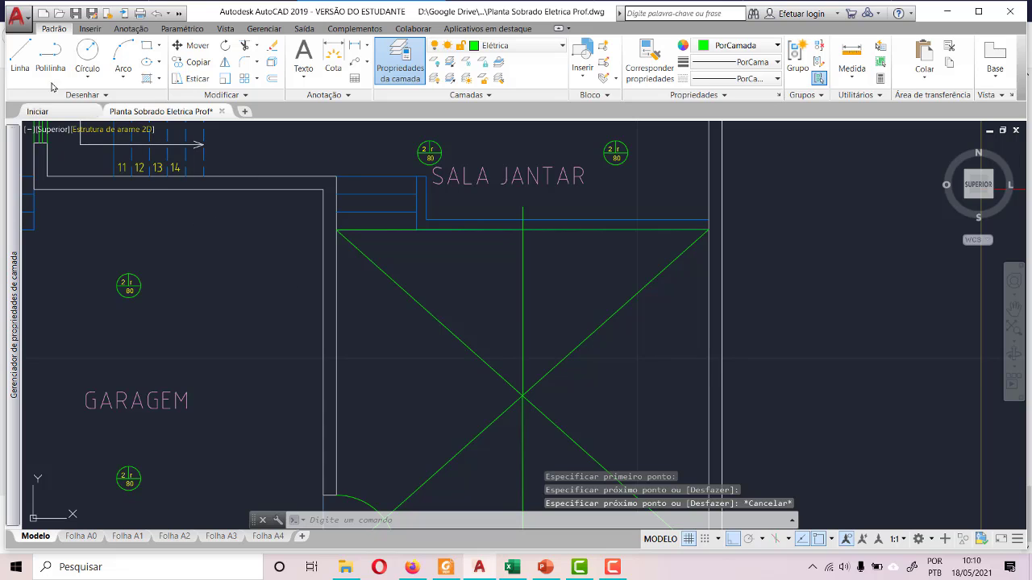
- Draw a horizontal construction line about 3.27 long from the diagonals' crossing through SALA DE ESTAR's outer wall
click(20, 57)
scroll(498, 339, down, 3)
scroll(498, 338, up, 4)
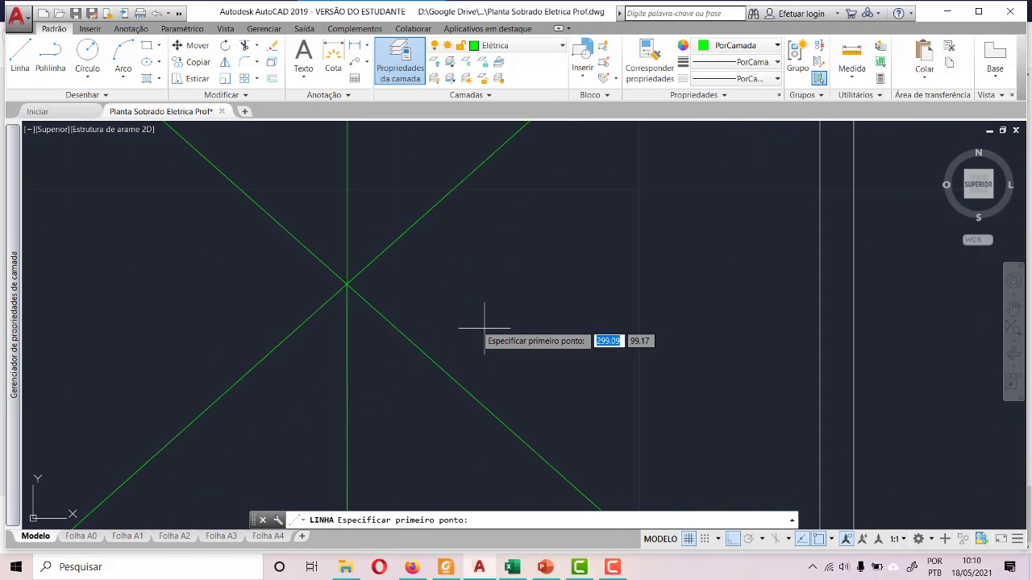
click(347, 284)
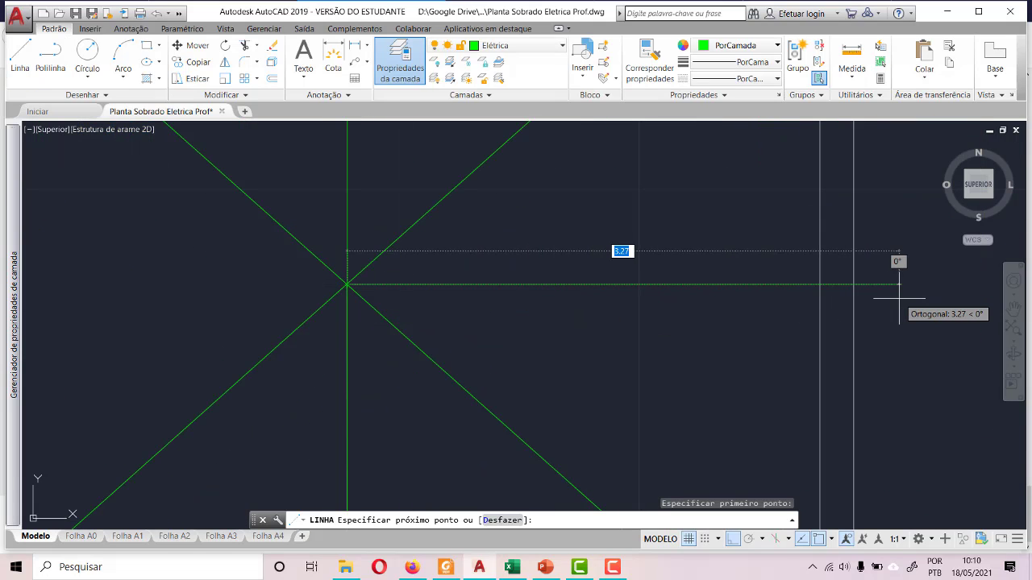
click(898, 298)
key(Escape)
scroll(842, 293, down, 3)
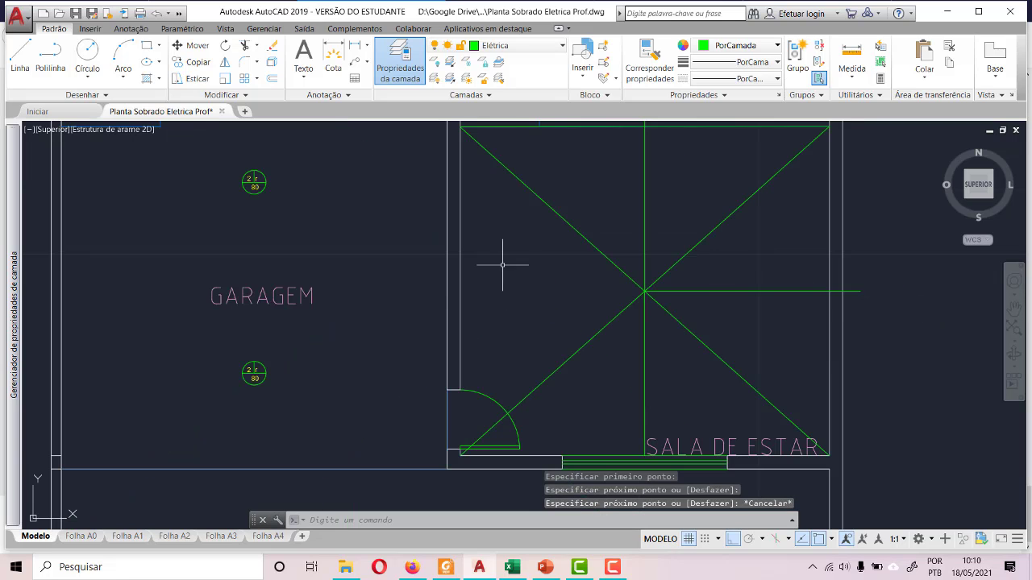
- Draw a horizontal construction line from the diagonals' crossing through the dividing wall into GARAGEM
click(20, 53)
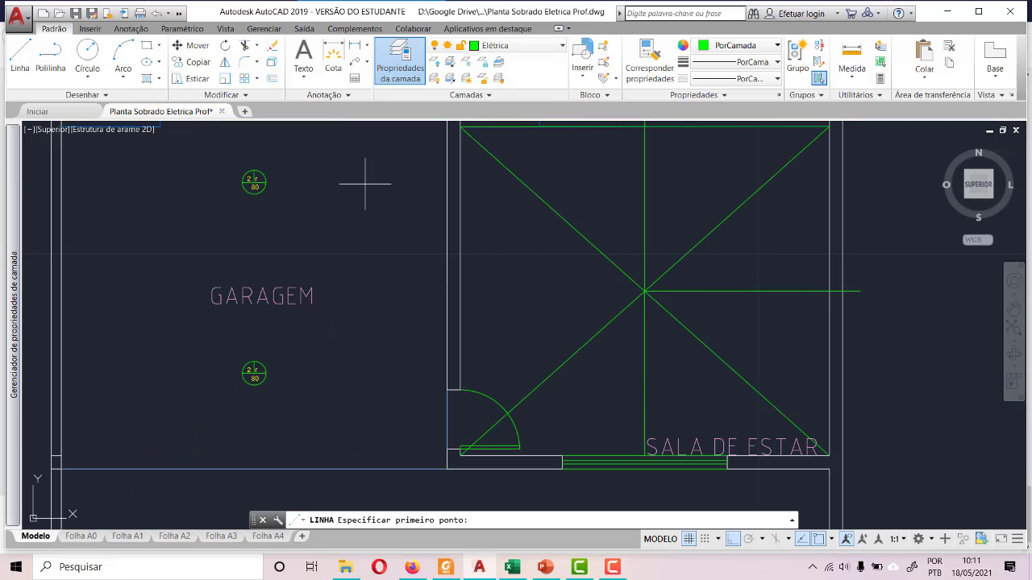
scroll(534, 258, up, 4)
click(817, 341)
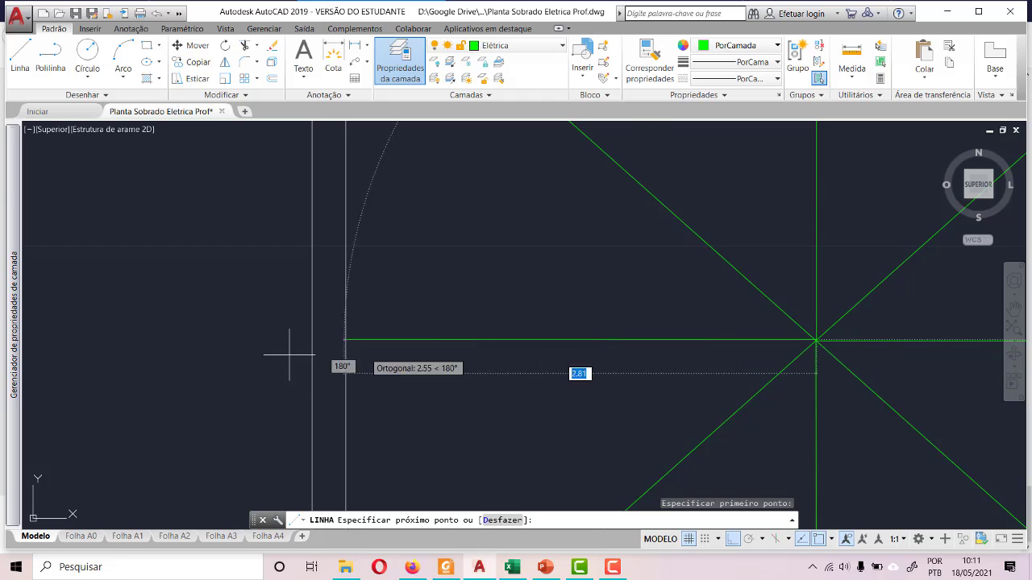
key(Escape)
scroll(242, 405, up, 3)
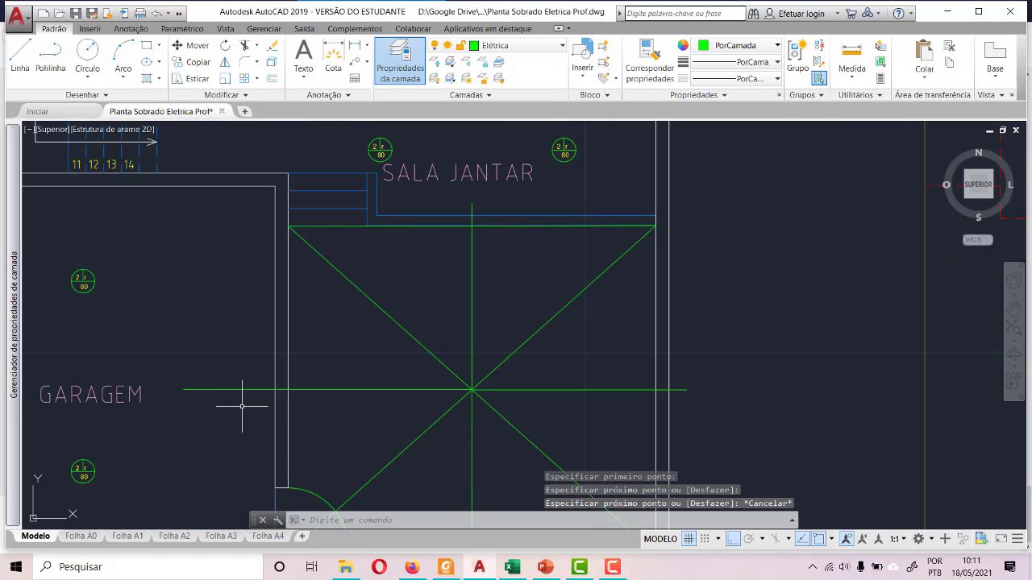
- Draw four connected construction lines joining the midpoints of SALA DE ESTAR's sides, forming a diamond that crosses the diagonals
click(20, 55)
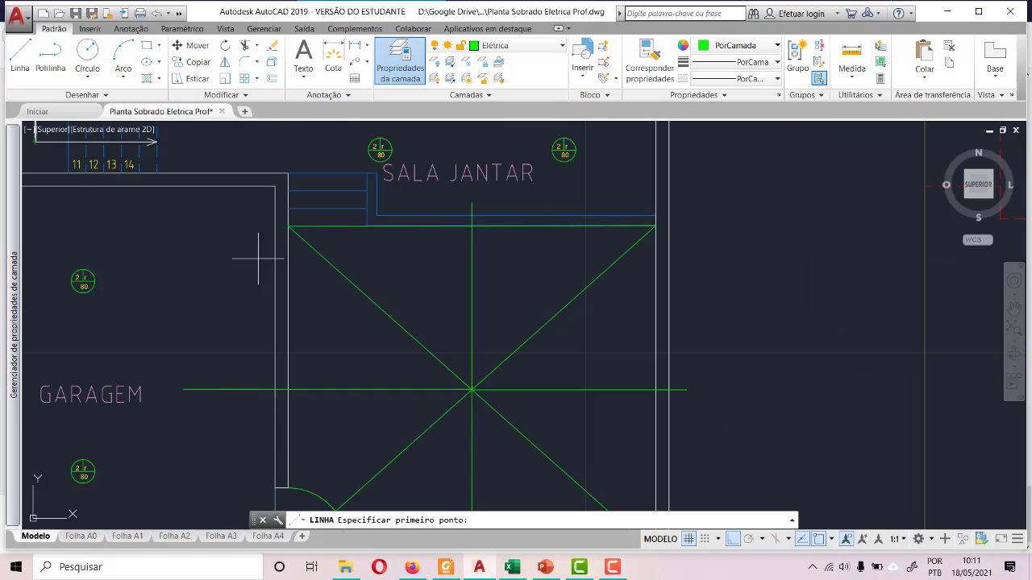
click(288, 390)
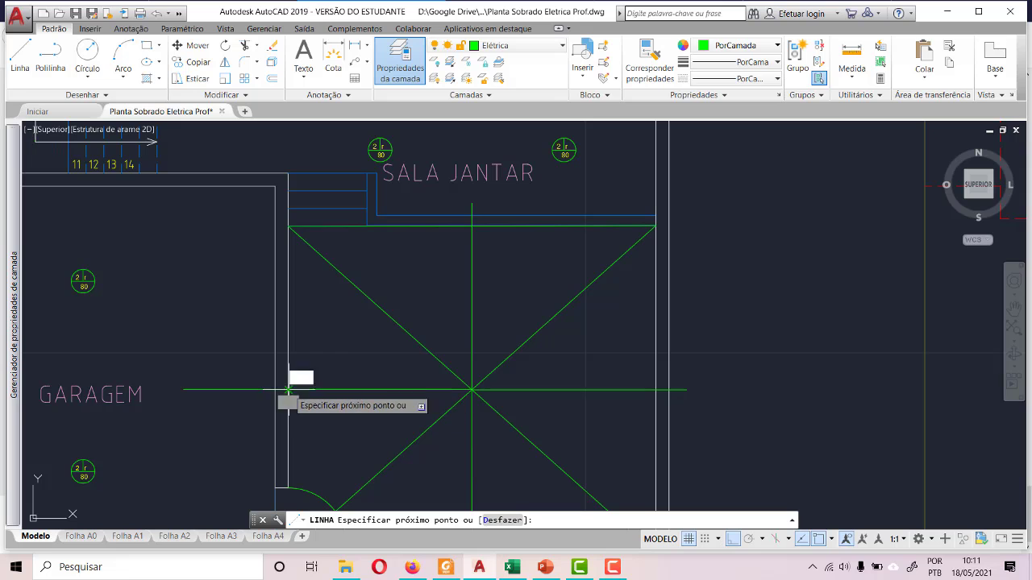
click(470, 226)
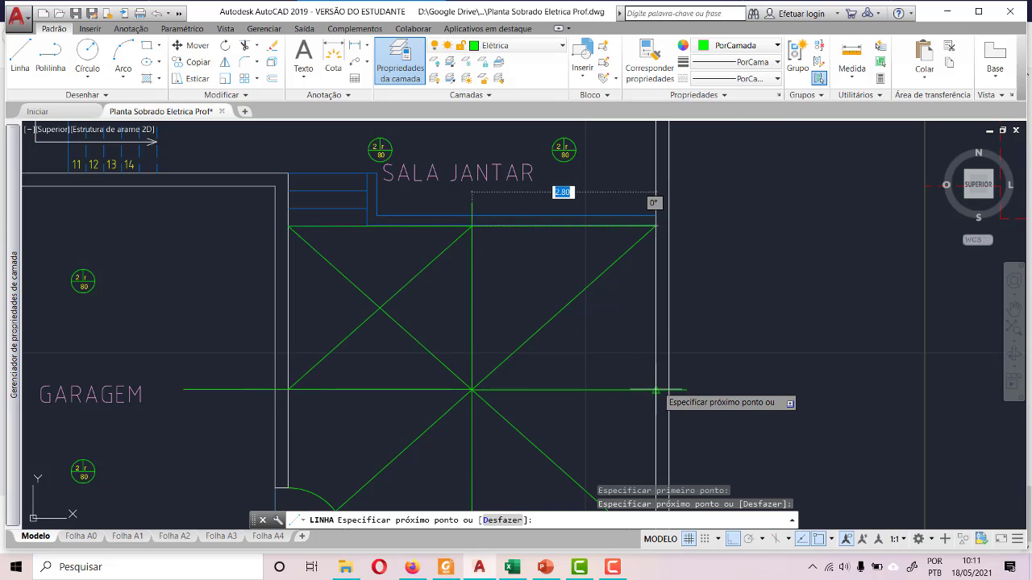
click(655, 390)
scroll(706, 288, down, 4)
scroll(685, 354, up, 5)
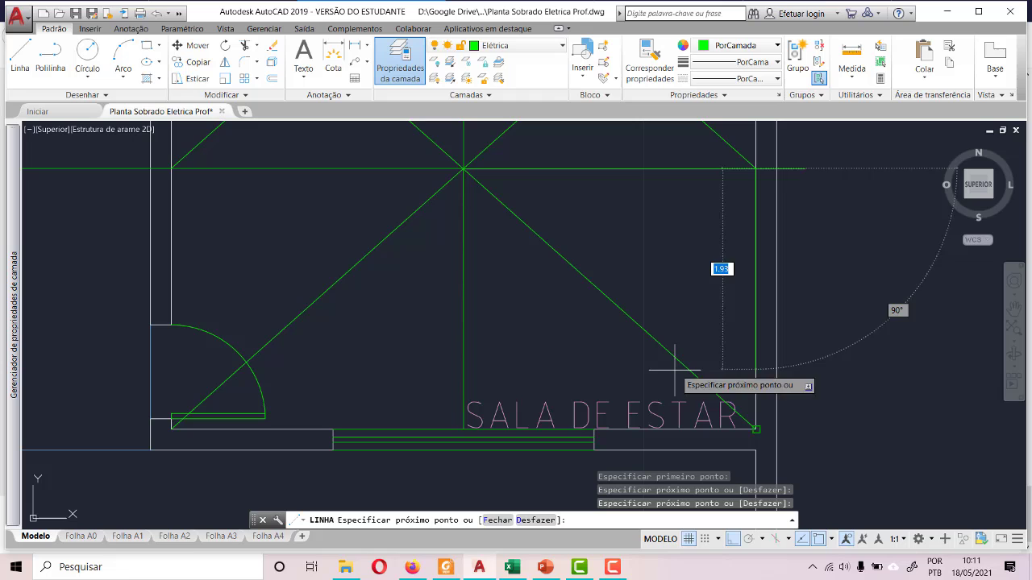
click(462, 429)
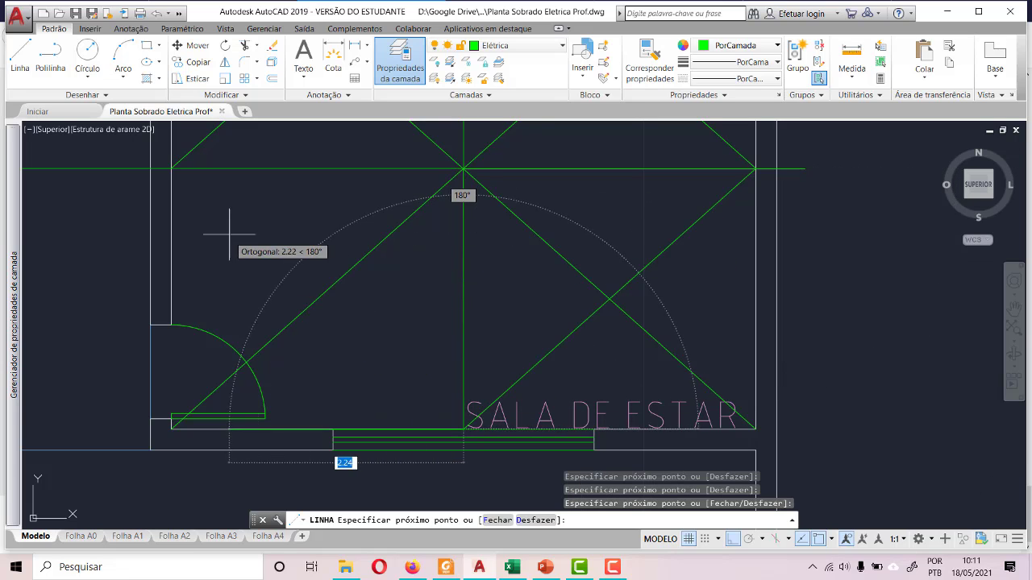
click(171, 169)
scroll(373, 403, down, 4)
key(Escape)
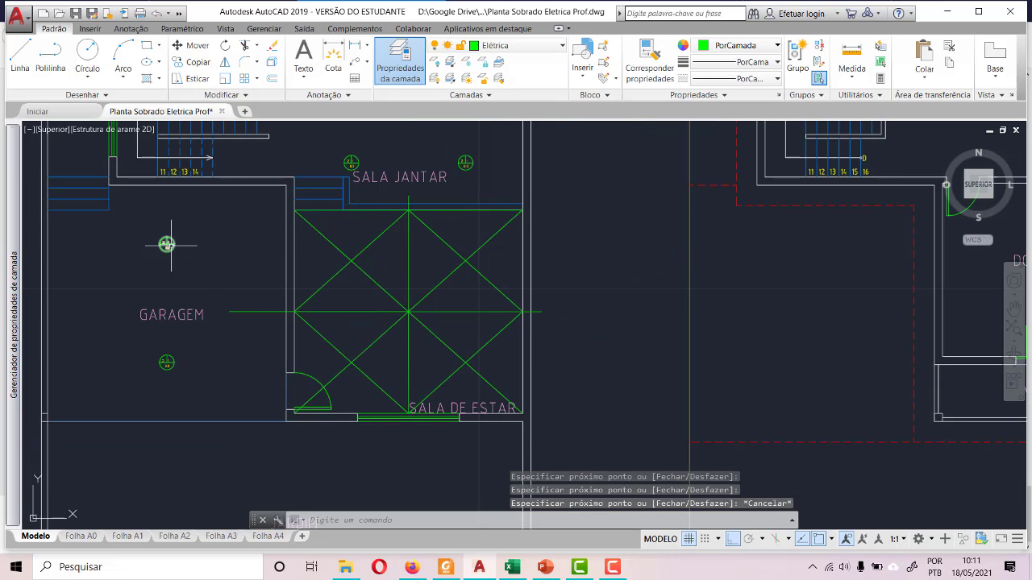
- Paste three copies of the "2 r 80" light in SALA DE ESTAR, near the upper-left and lower-left crossings and at the central crossing
key(ctrl+v)
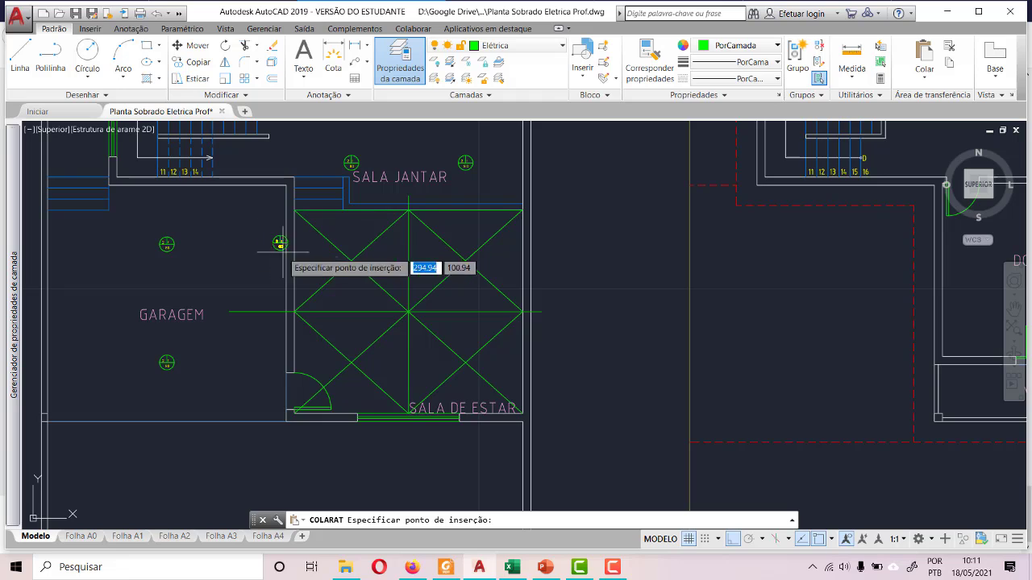
scroll(345, 260, up, 5)
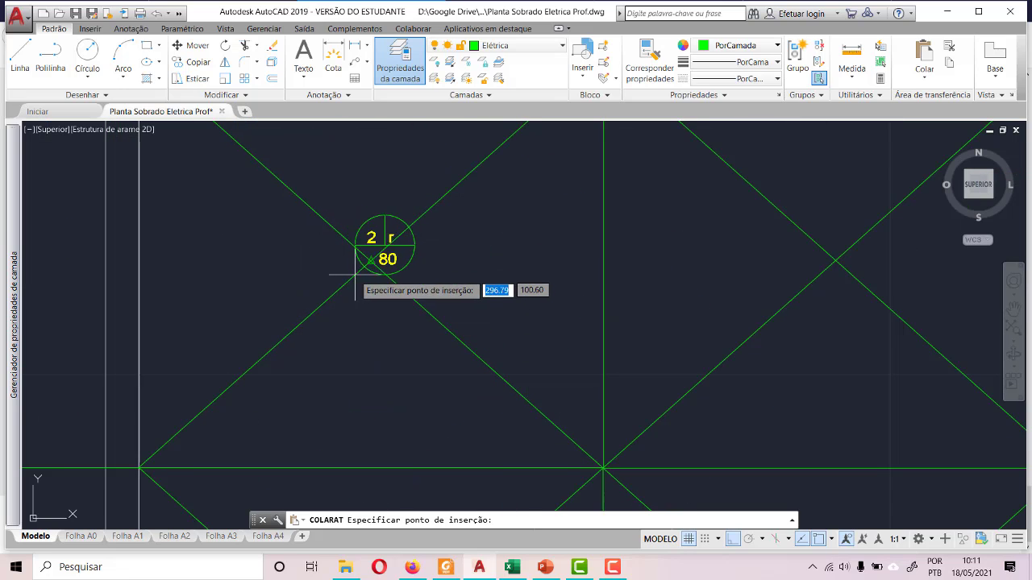
click(341, 290)
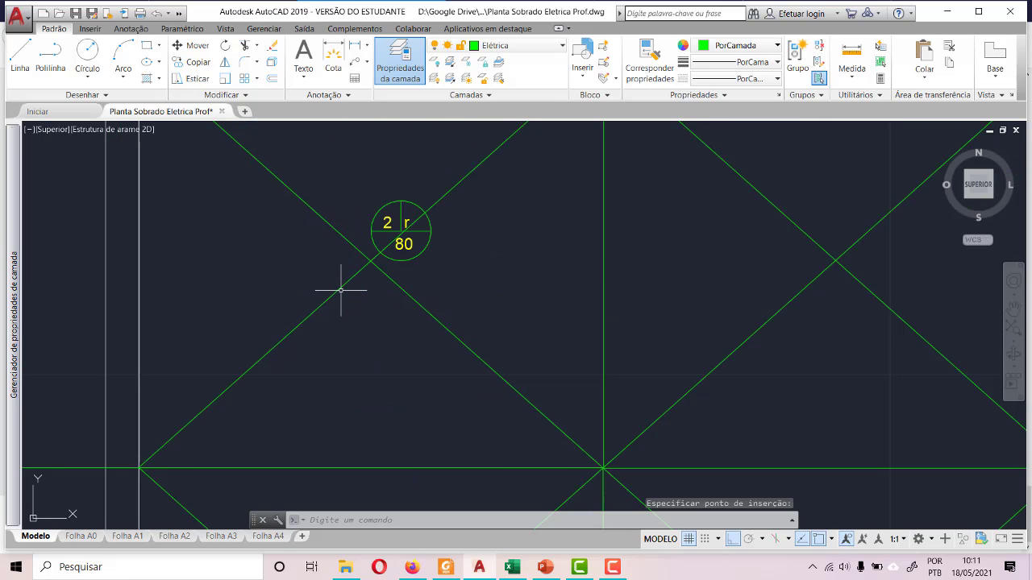
scroll(317, 225, down, 4)
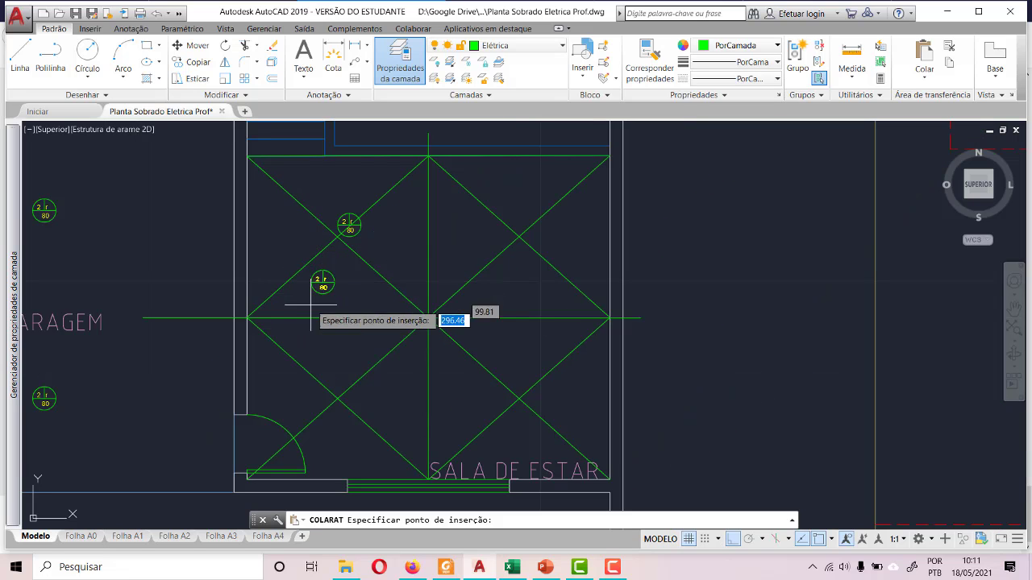
click(316, 382)
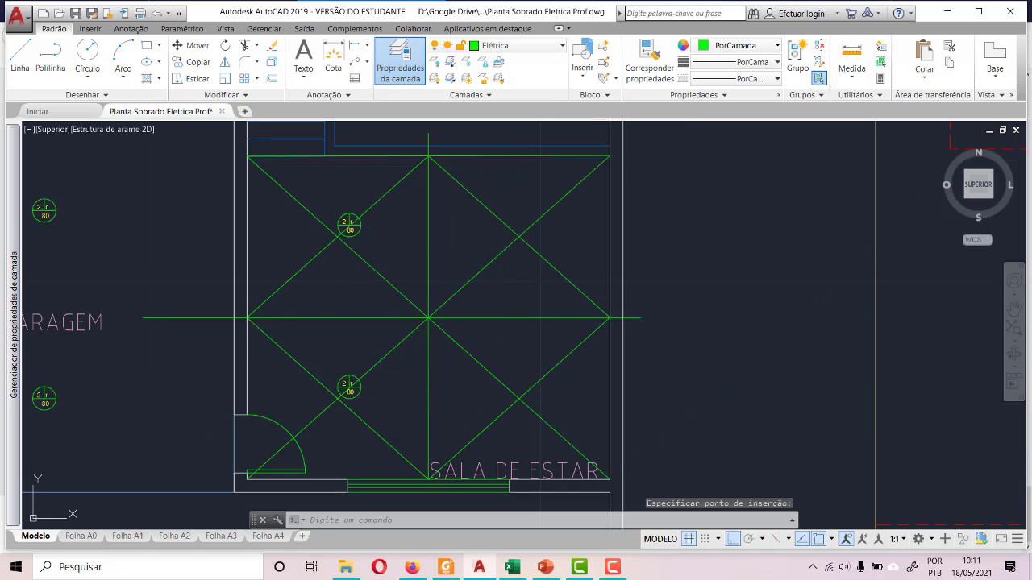
key(ctrl+v)
click(428, 318)
- With ortho mode off, paste another "2 r 80" light and move its centre onto the crossing in SALA DE ESTAR's upper-right quarter
key(F8)
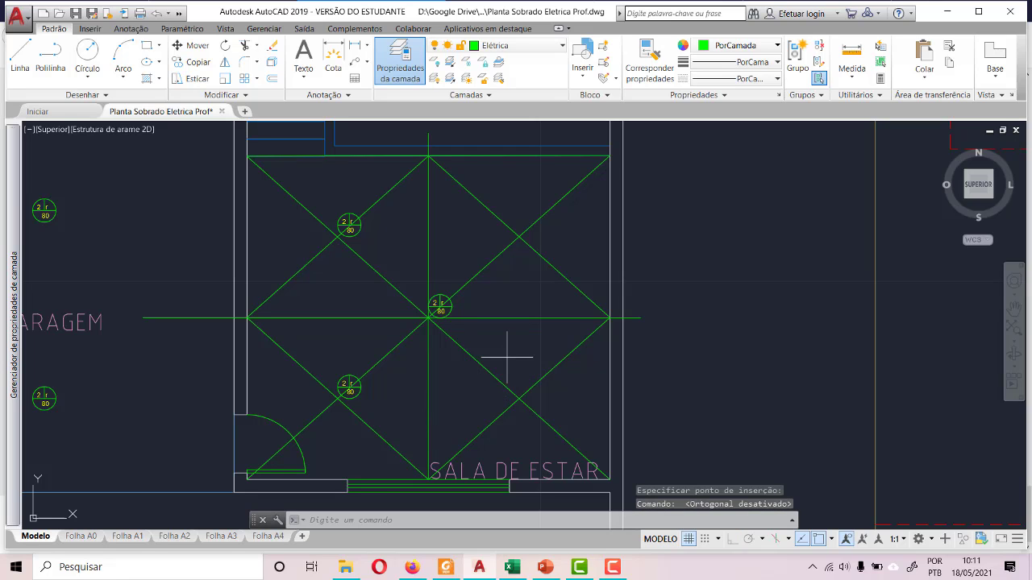
key(ctrl+v)
scroll(532, 183, up, 5)
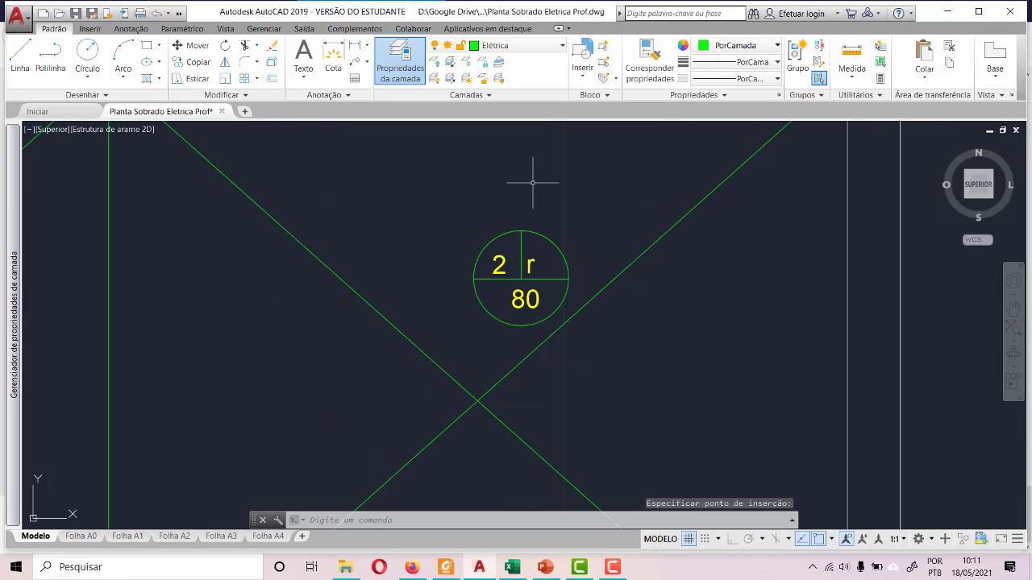
click(457, 209)
click(575, 361)
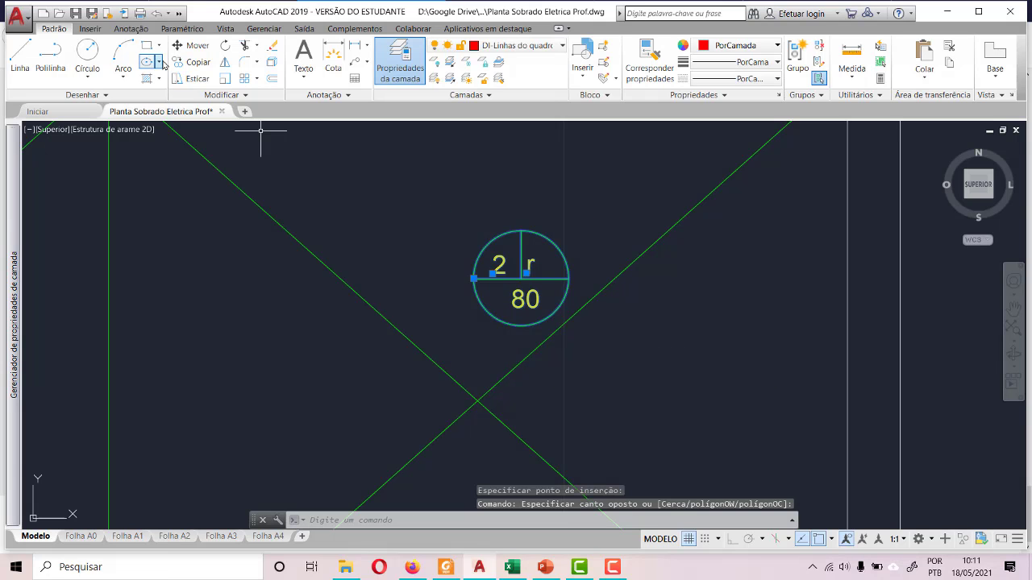
text(m)
key(Return)
click(521, 279)
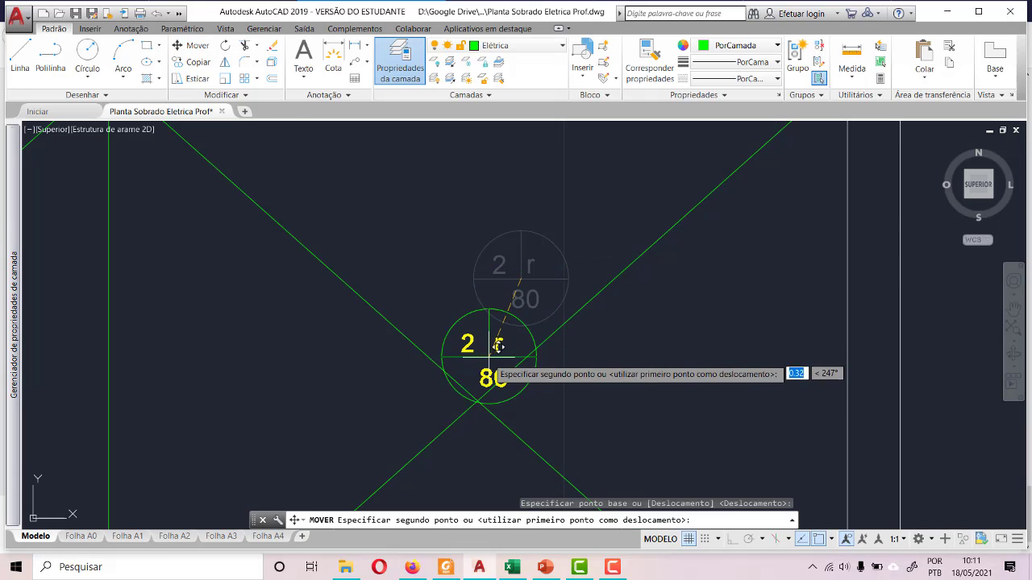
click(478, 391)
scroll(466, 209, down, 5)
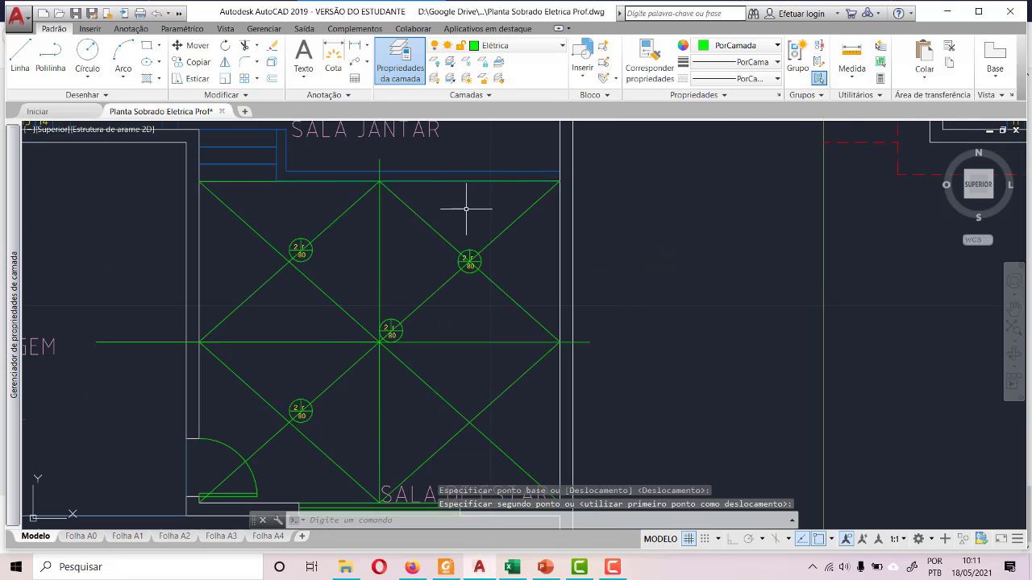
- Move the light at SALA DE ESTAR's central crossing by its centre onto the crossing in the lower-right quarter
key(ctrl+v)
key(Escape)
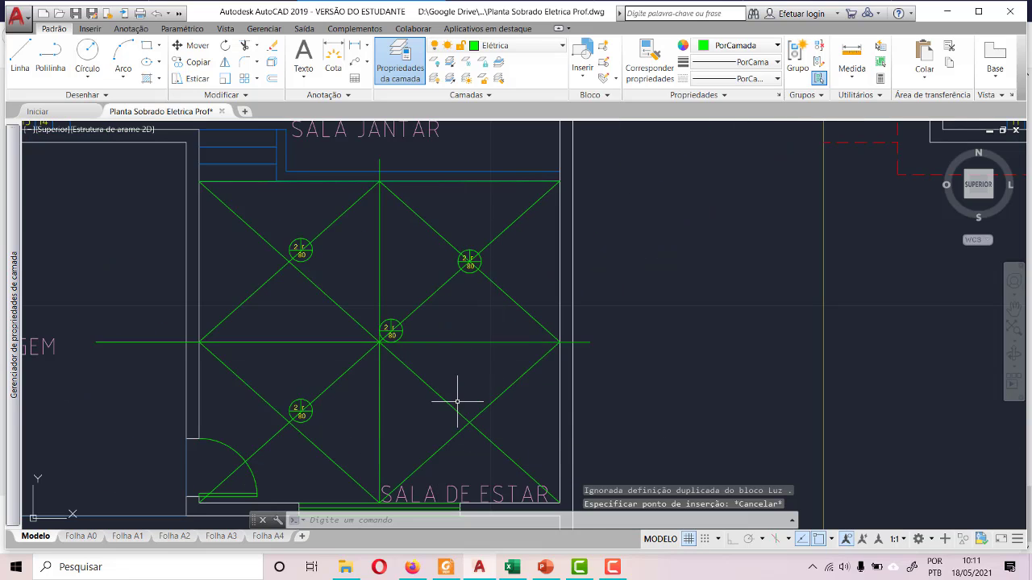
scroll(385, 326, up, 5)
click(473, 360)
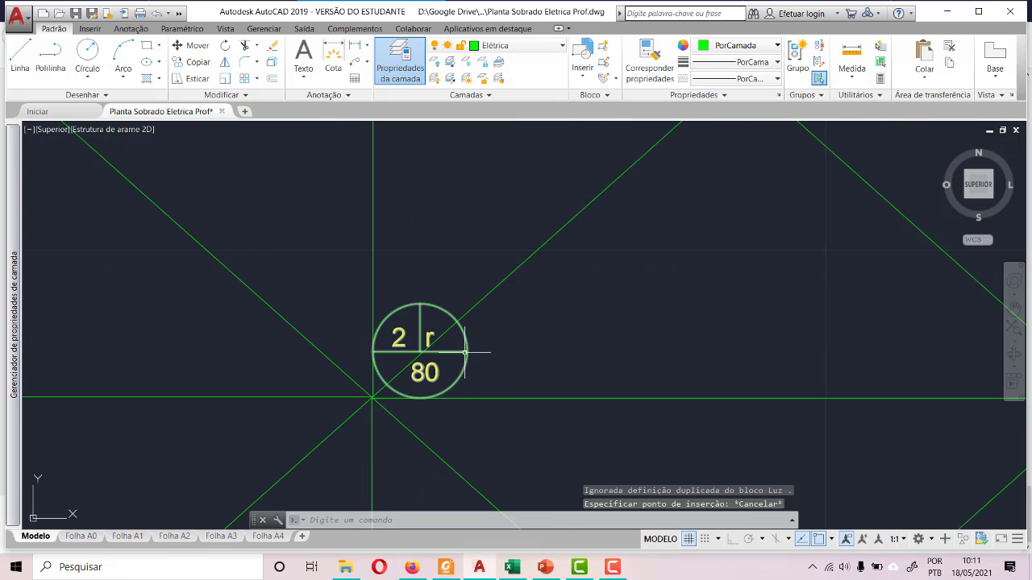
key(m)
key(Return)
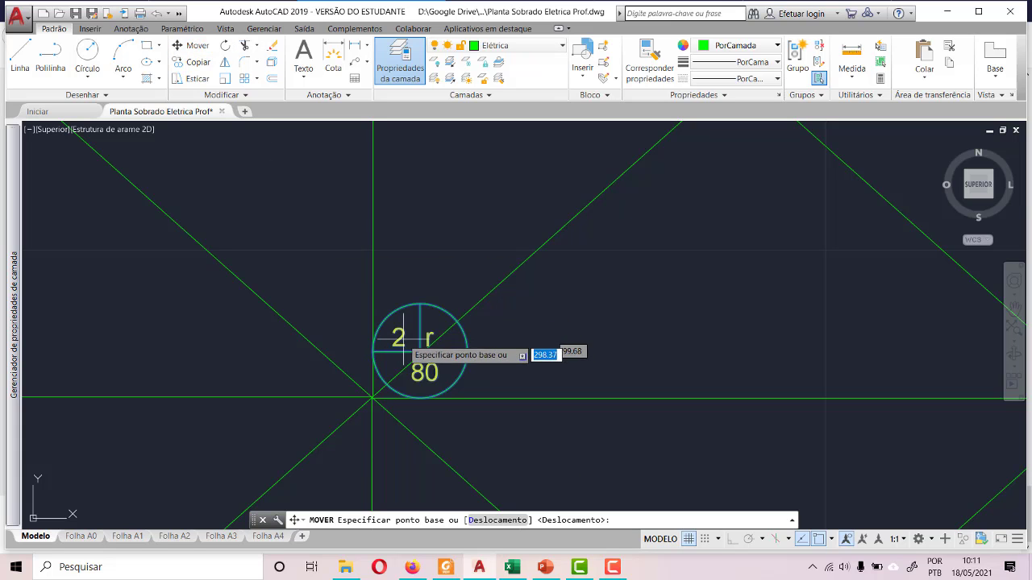
click(419, 351)
scroll(387, 250, down, 3)
scroll(435, 307, down, 2)
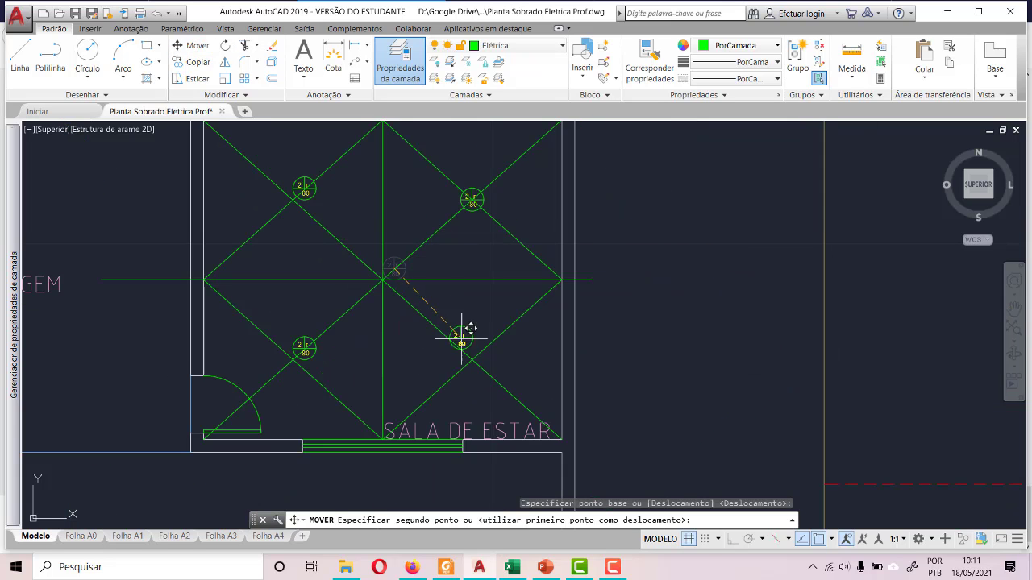
scroll(472, 380, up, 6)
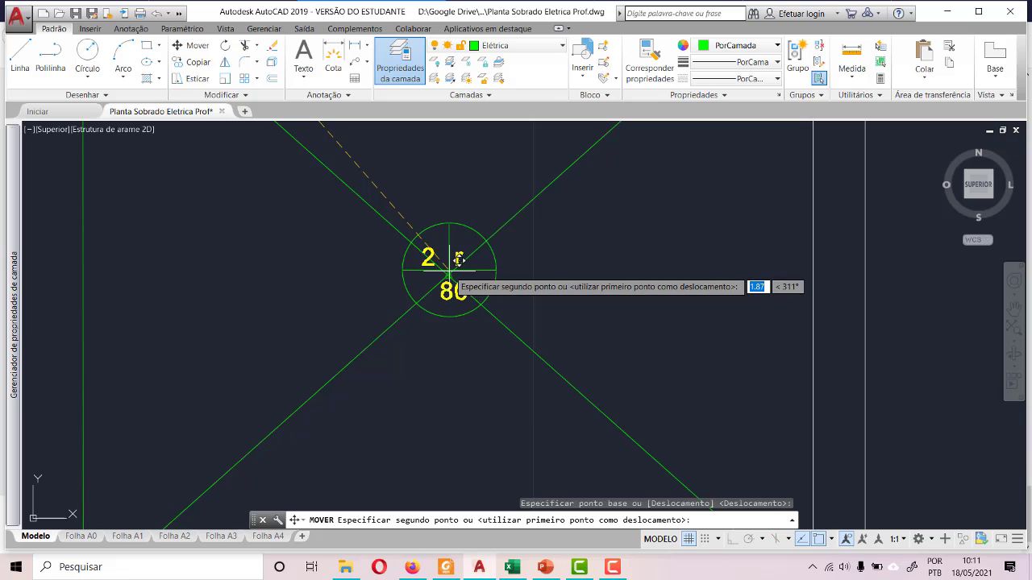
click(449, 274)
- Move the lower-left SALA DE ESTAR light by its centre onto the construction-line crossing beside it
scroll(508, 295, down, 5)
scroll(383, 288, up, 5)
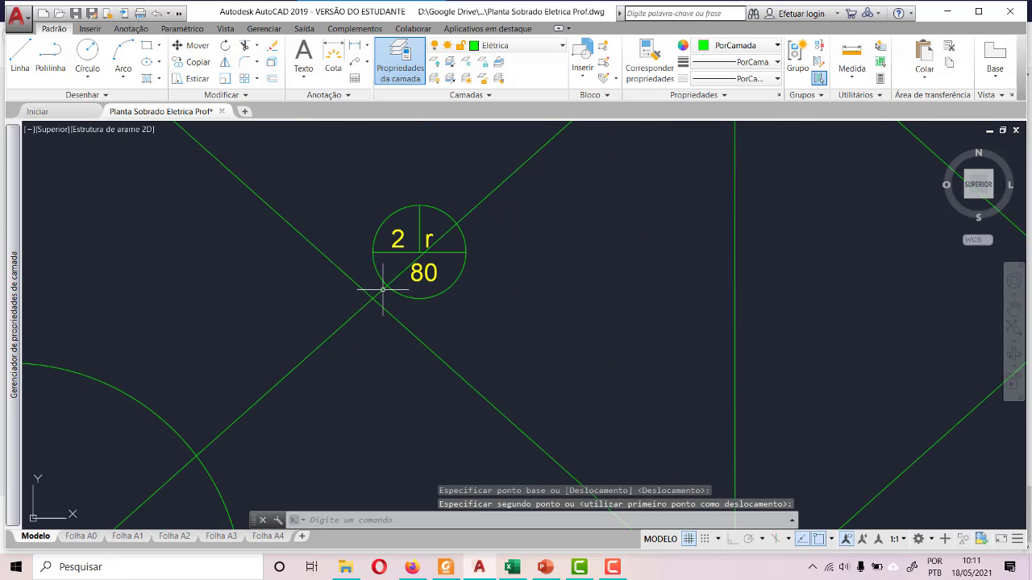
click(335, 179)
click(473, 316)
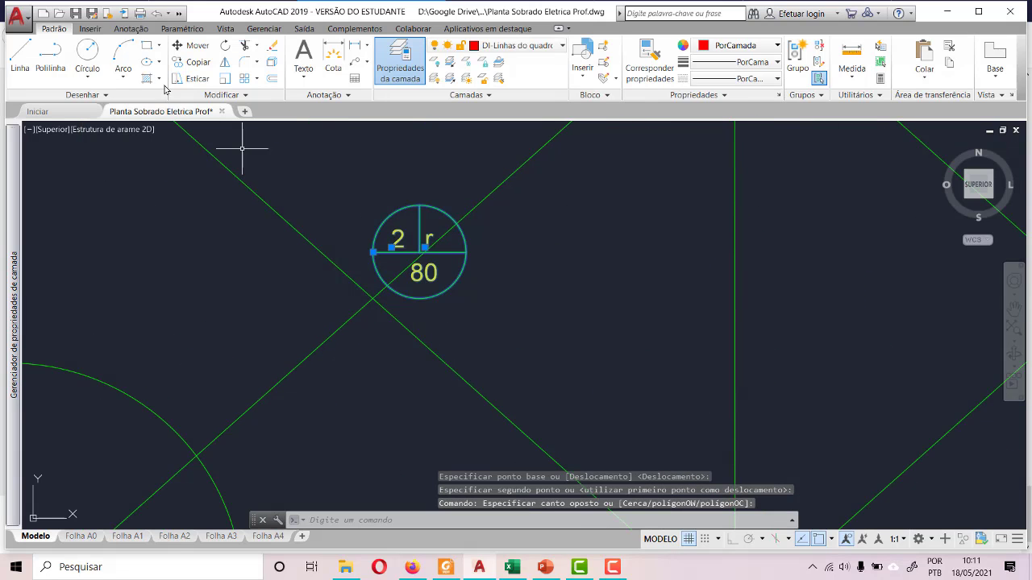
click(187, 48)
click(419, 252)
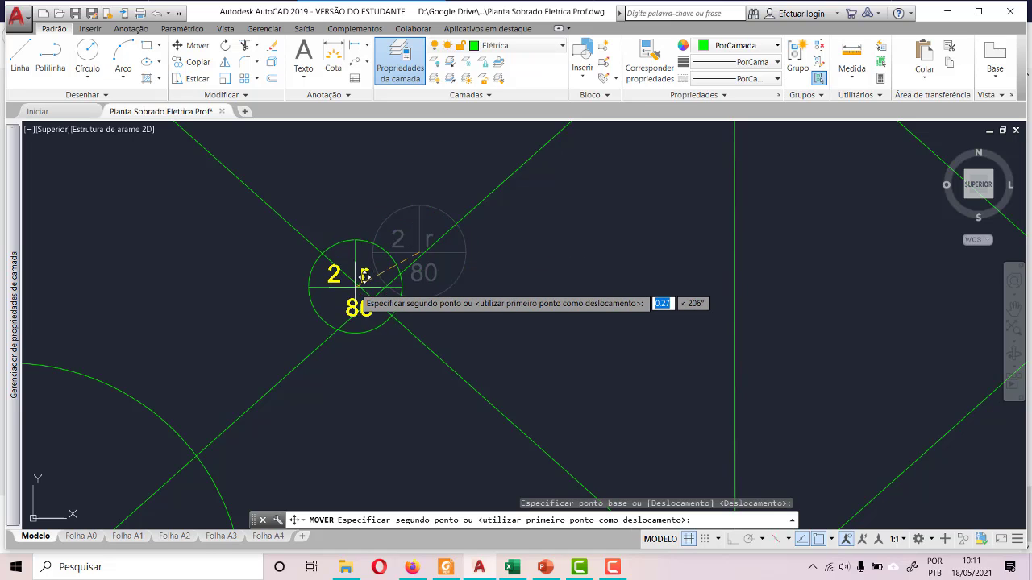
click(379, 284)
scroll(375, 367, down, 5)
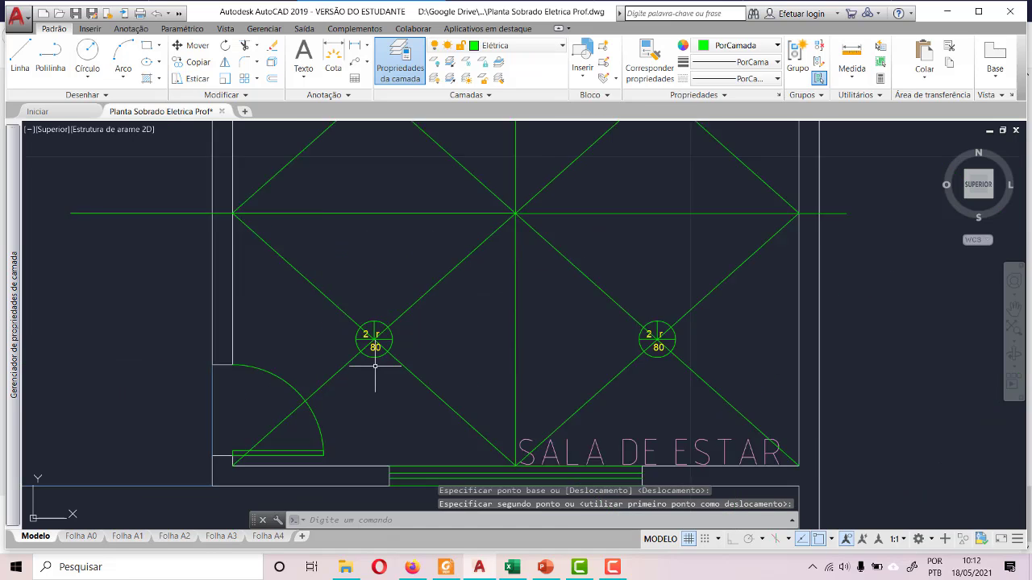
- Move the upper-left SALA DE ESTAR light by its centre onto the crossing in that quarter
scroll(375, 367, down, 2)
scroll(362, 169, up, 6)
click(368, 140)
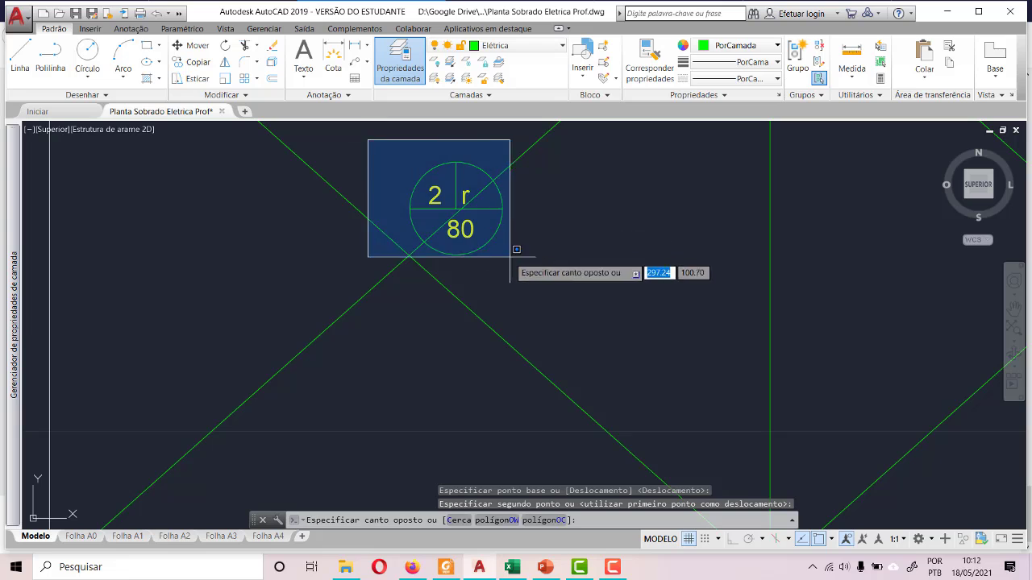
click(512, 255)
click(193, 46)
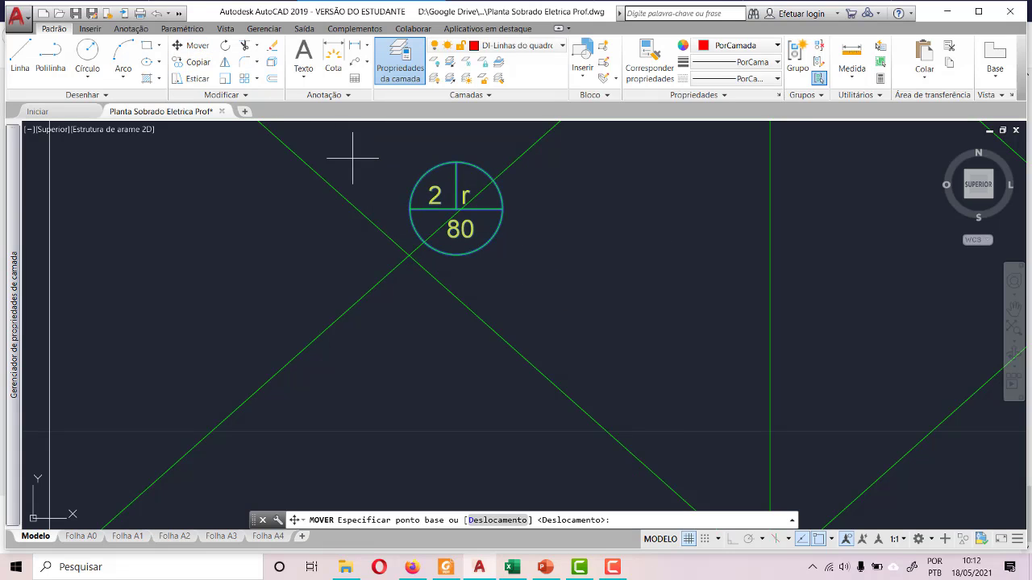
click(456, 209)
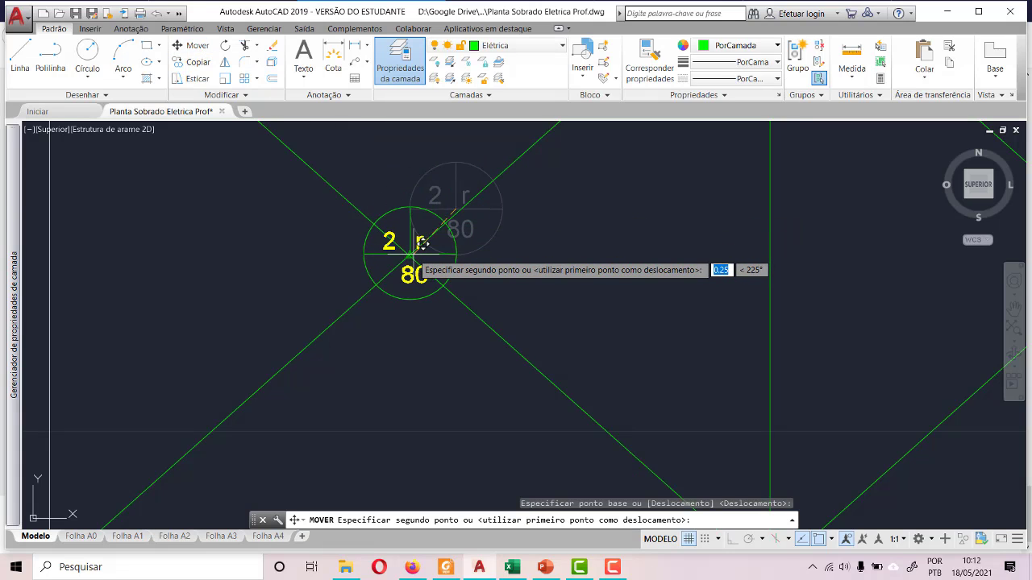
click(412, 255)
scroll(395, 270, down, 8)
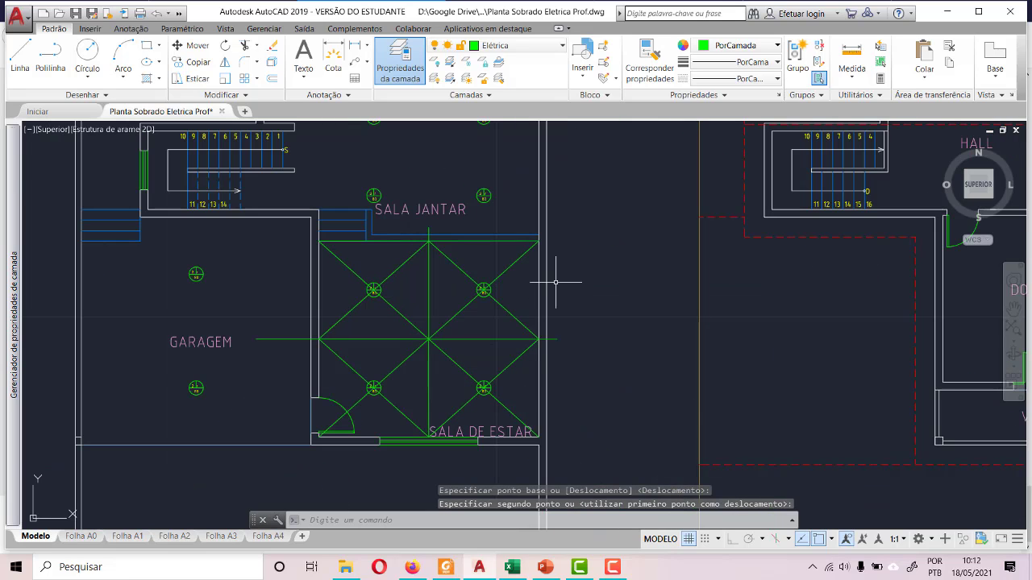
- Copy the 100 wall light symbol and its labels from the upper wall of ÁREA DE VENTILAÇÃO to the clipboard
scroll(465, 313, down, 2)
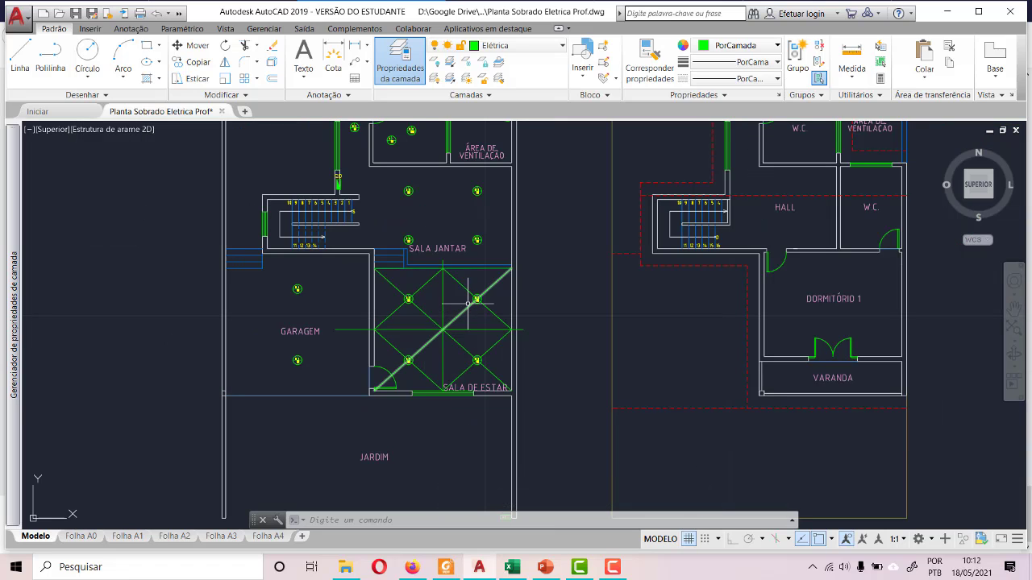
scroll(426, 269, down, 4)
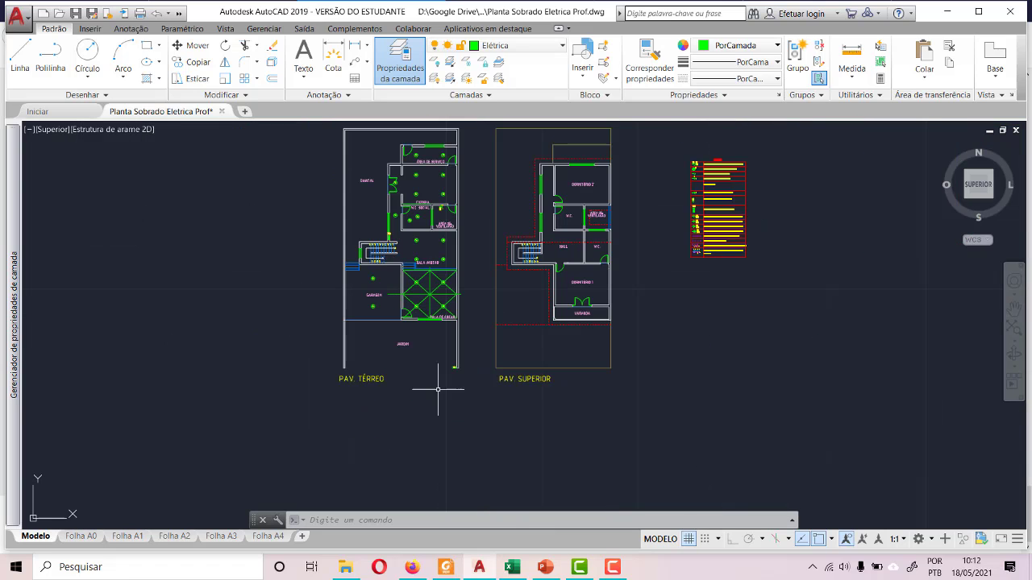
scroll(441, 355, up, 4)
scroll(440, 353, down, 4)
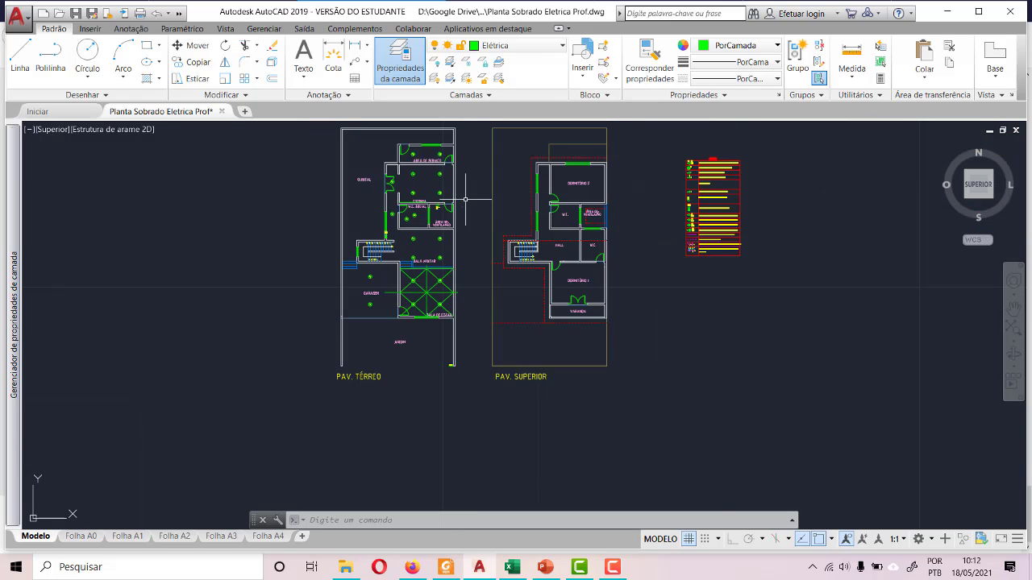
scroll(426, 274, down, 2)
scroll(444, 200, up, 4)
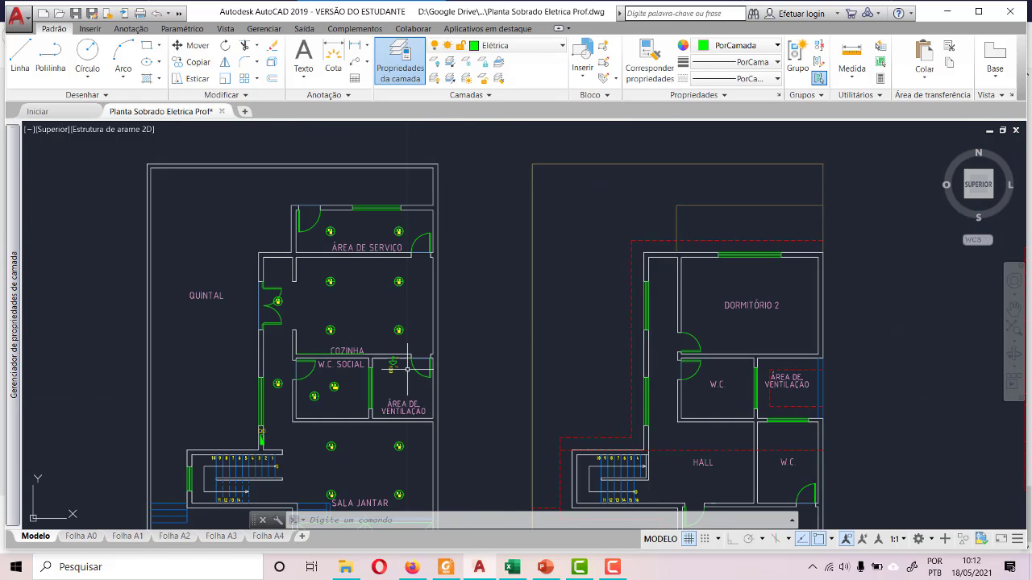
scroll(407, 370, up, 5)
scroll(380, 343, down, 1)
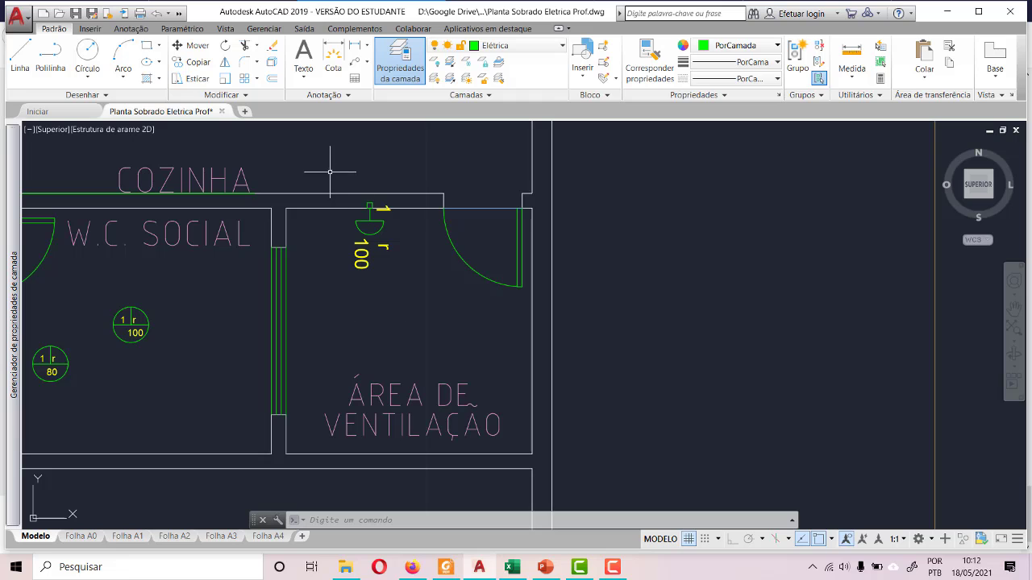
click(333, 200)
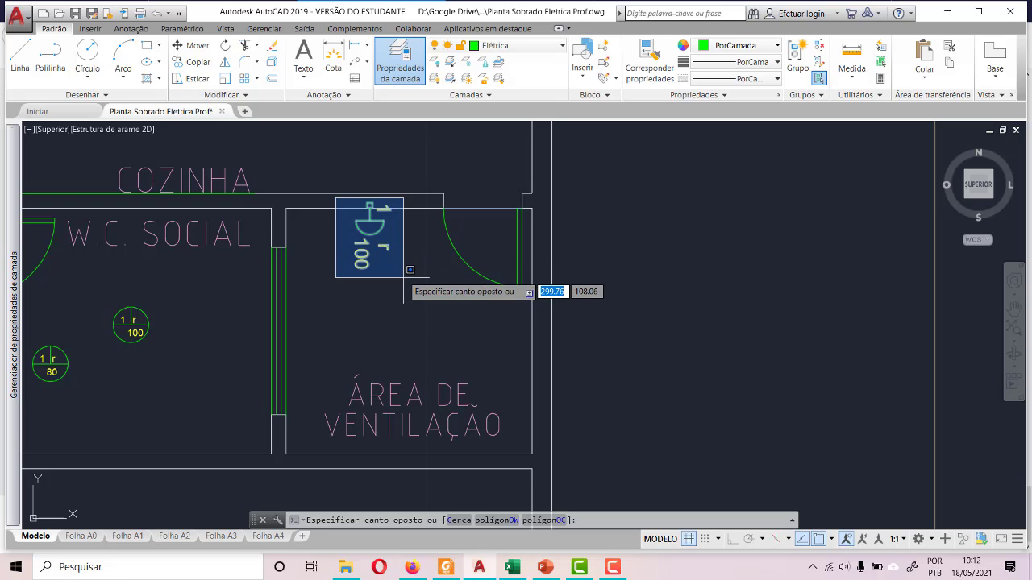
click(448, 319)
key(ctrl+c)
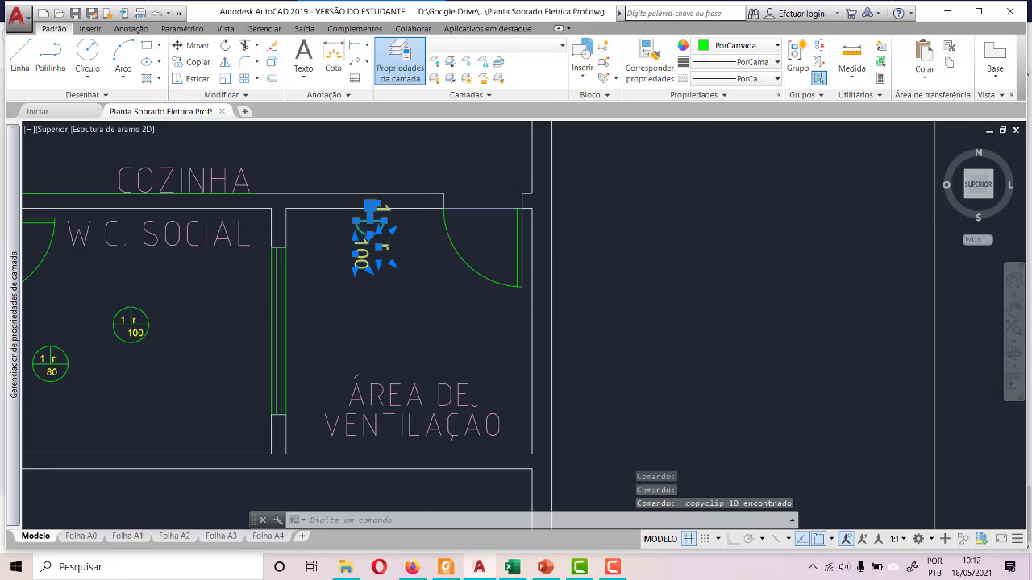
- Check the Jardim Frente lighting circuit and power in the Excel load table, and return to the AutoCAD floor plan
scroll(344, 156, down, 5)
scroll(398, 382, up, 6)
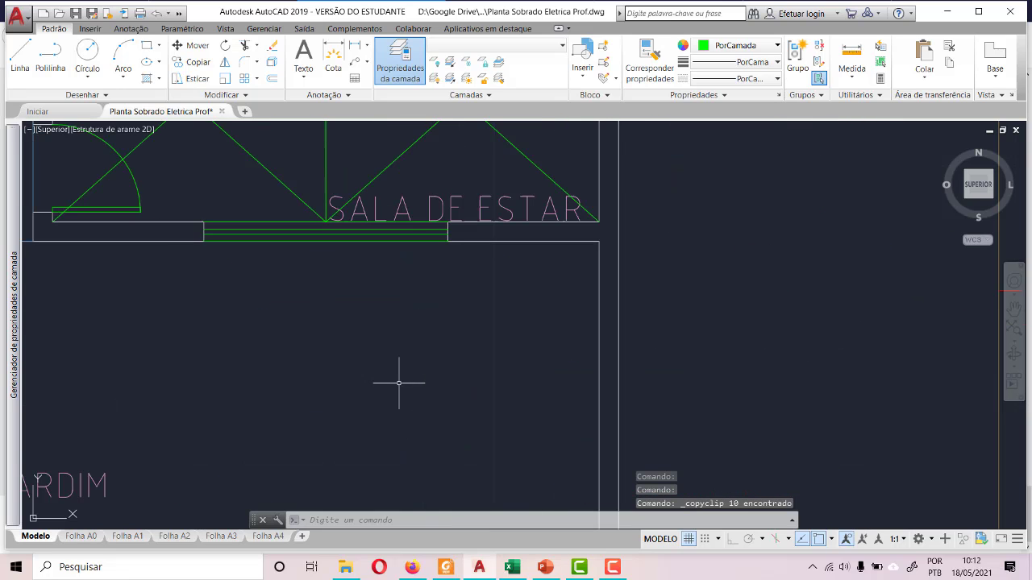
scroll(501, 327, down, 2)
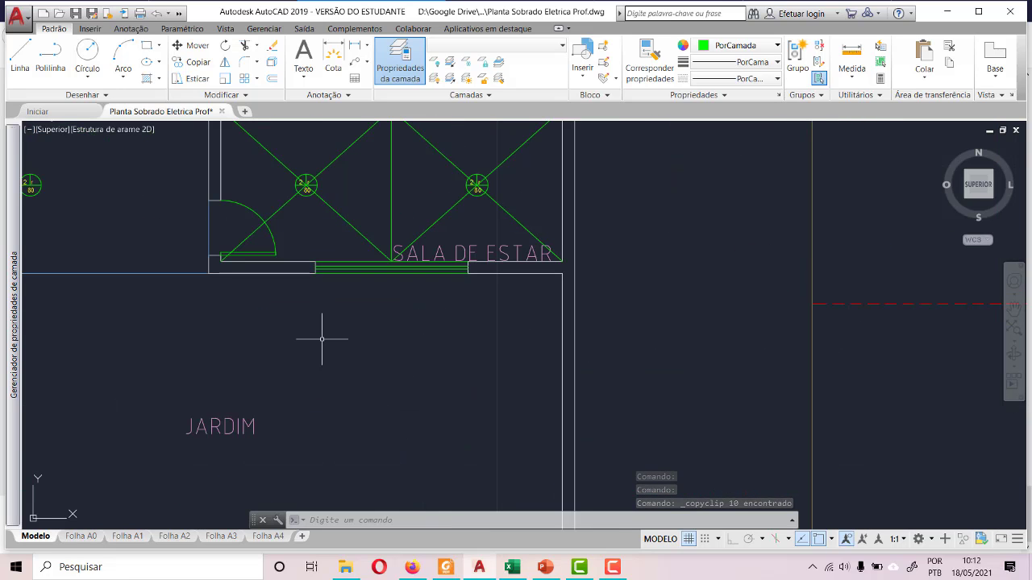
scroll(437, 302, down, 3)
scroll(495, 270, down, 2)
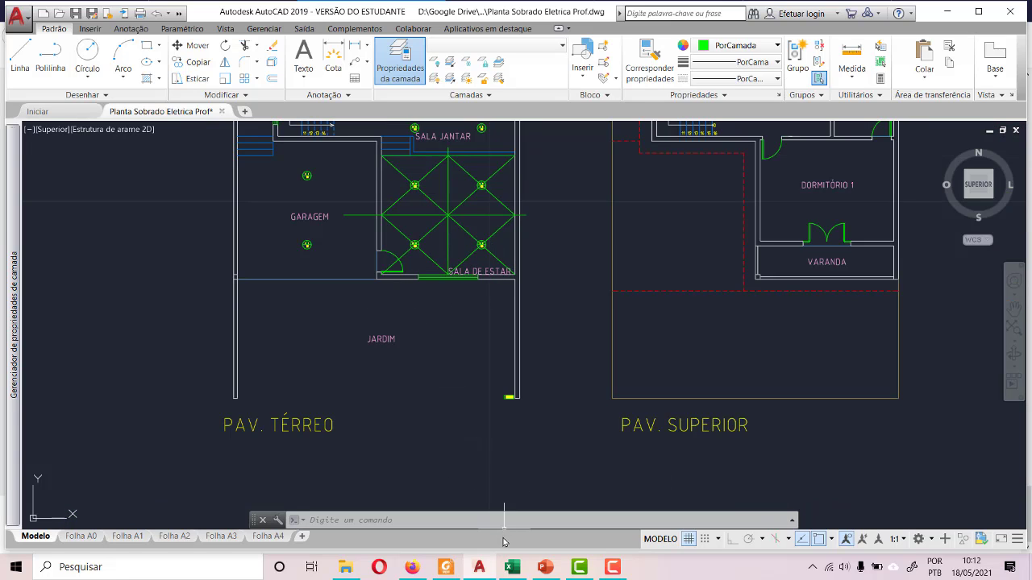
click(521, 571)
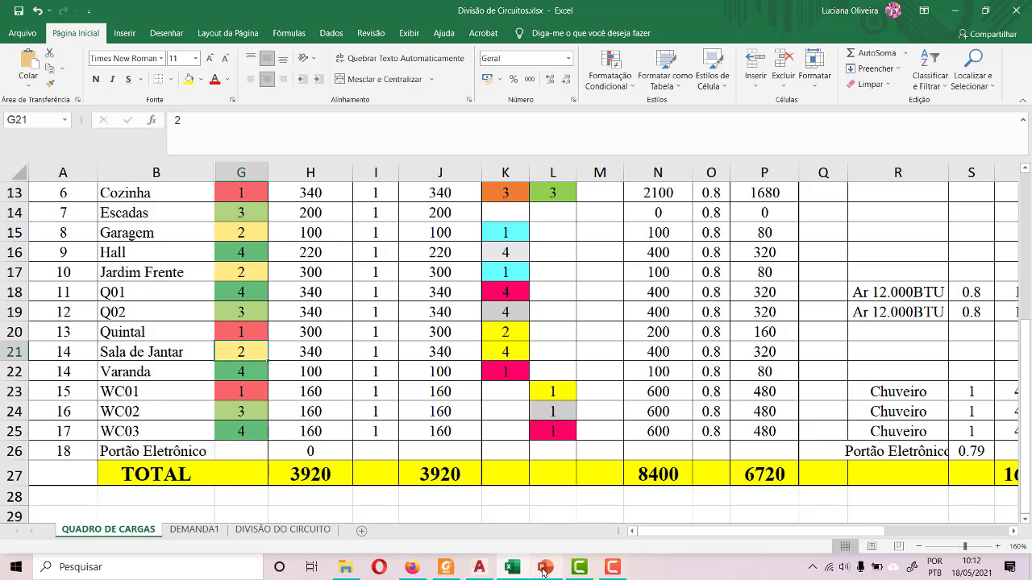
click(479, 567)
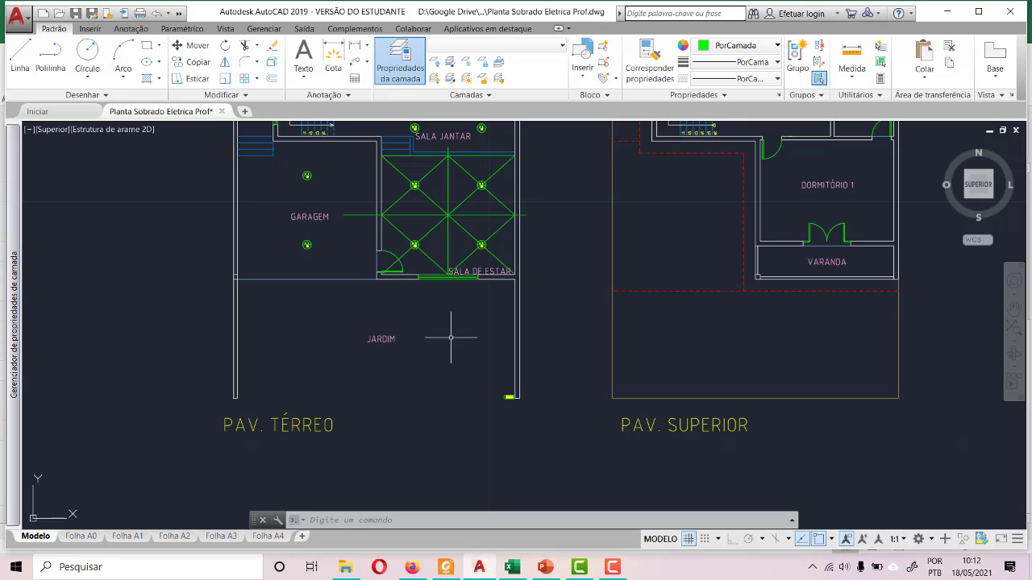
- Paste the wall light on the JARDIM side of SALA DE ESTAR's front wall, between the door and the window
key(ctrl+v)
scroll(451, 337, up, 3)
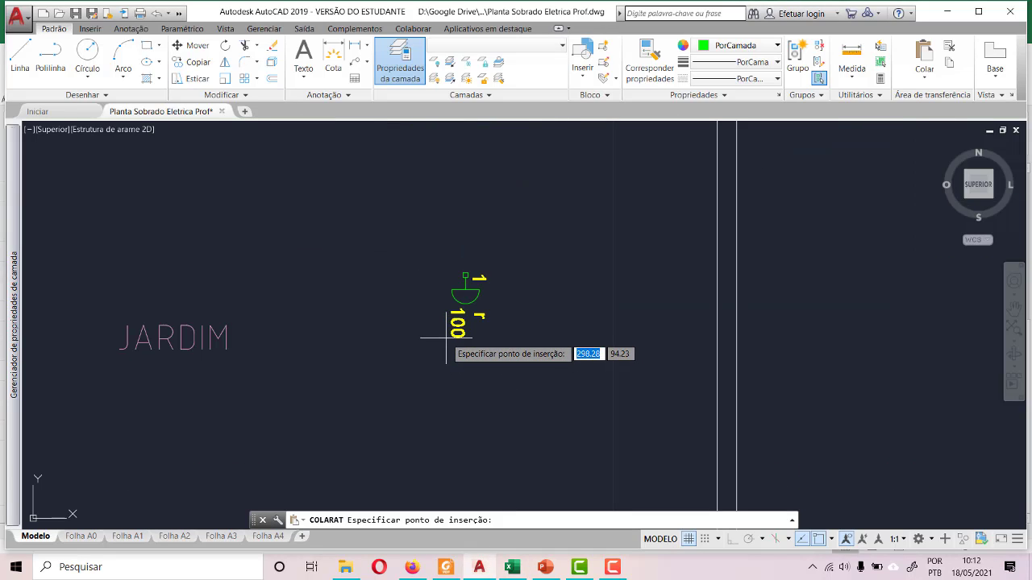
scroll(318, 278, up, 5)
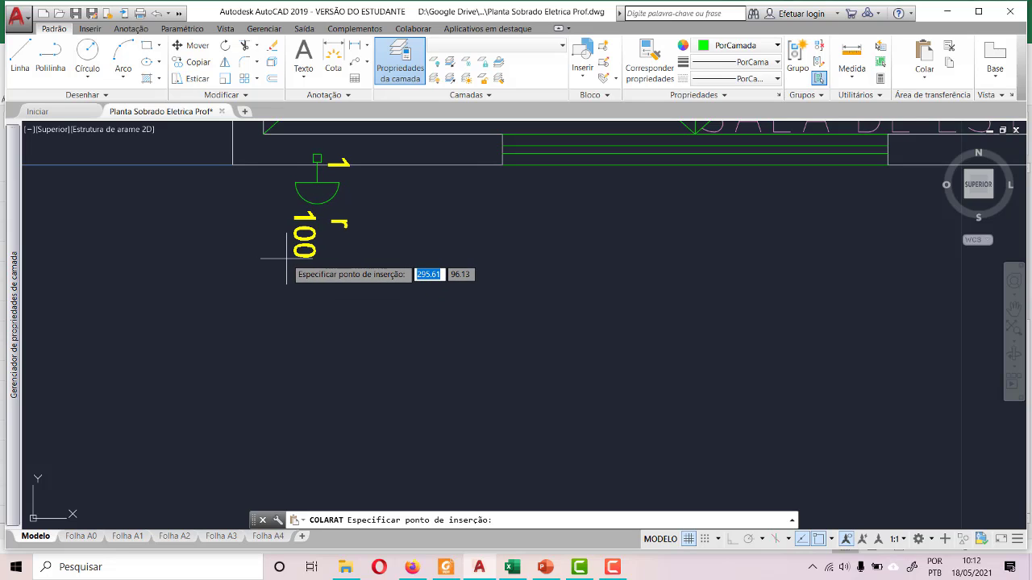
click(310, 260)
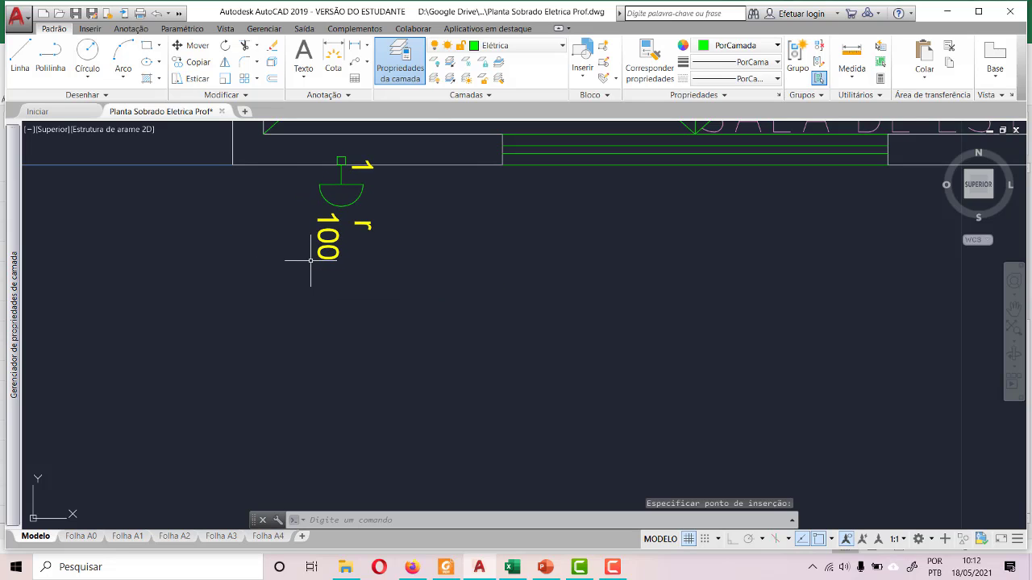
- Paste a second wall light on the JARDIM side of the same front wall, between the window and the right-hand corner
scroll(189, 272, down, 3)
key(ctrl+v)
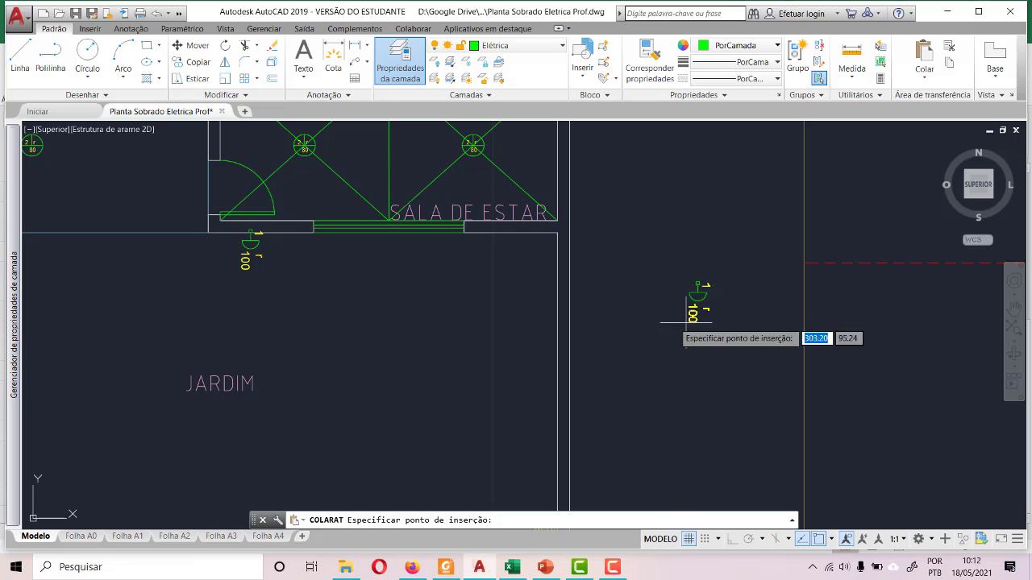
scroll(513, 268, up, 4)
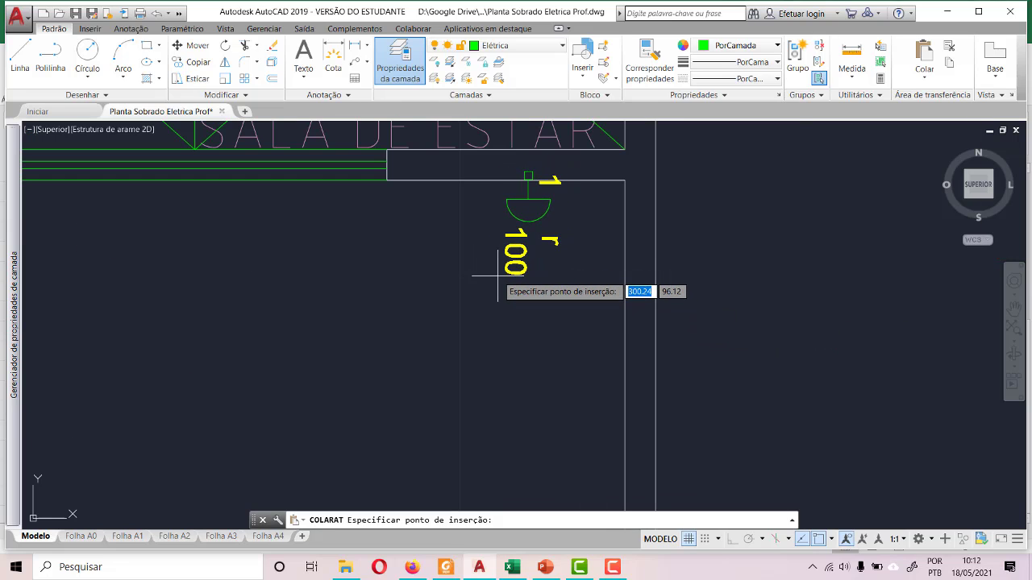
click(497, 275)
- Paste a third wall light in the open area of JARDIM, below and to the right of the room label
scroll(789, 243, down, 5)
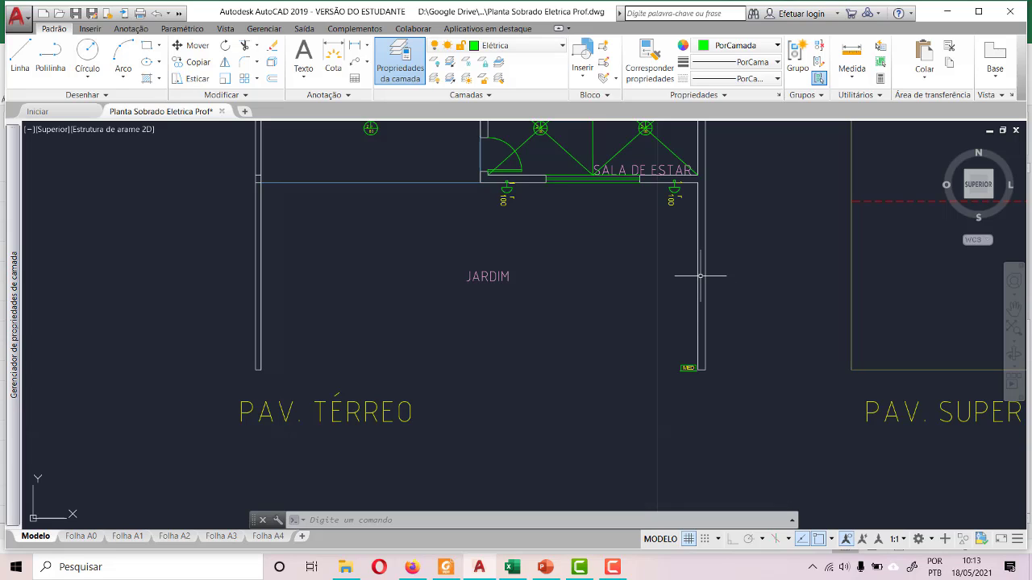
key(ctrl+v)
click(575, 321)
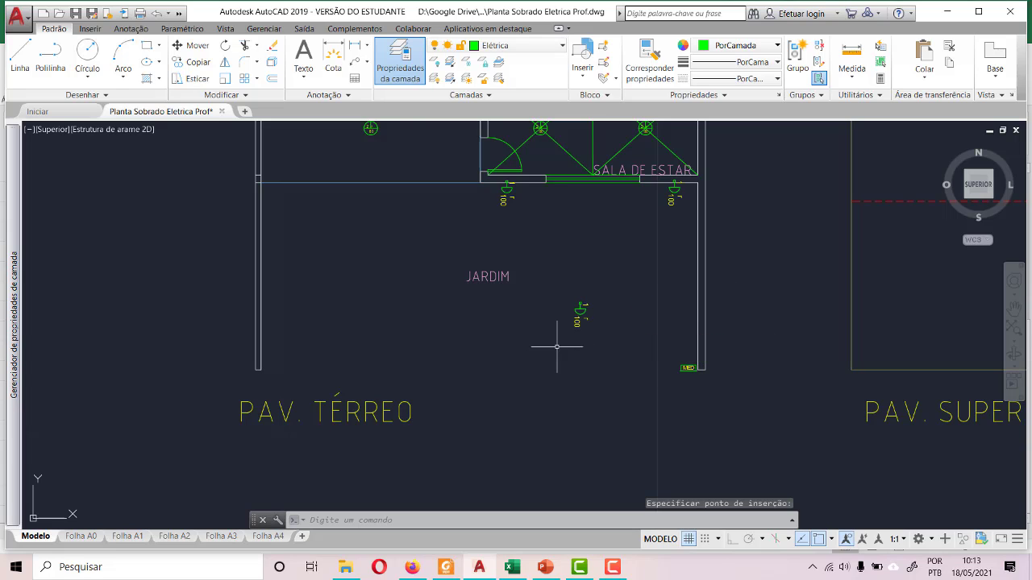
- Rotate the third JARDIM wall light 270° with ortho mode on so its square end points right
click(558, 272)
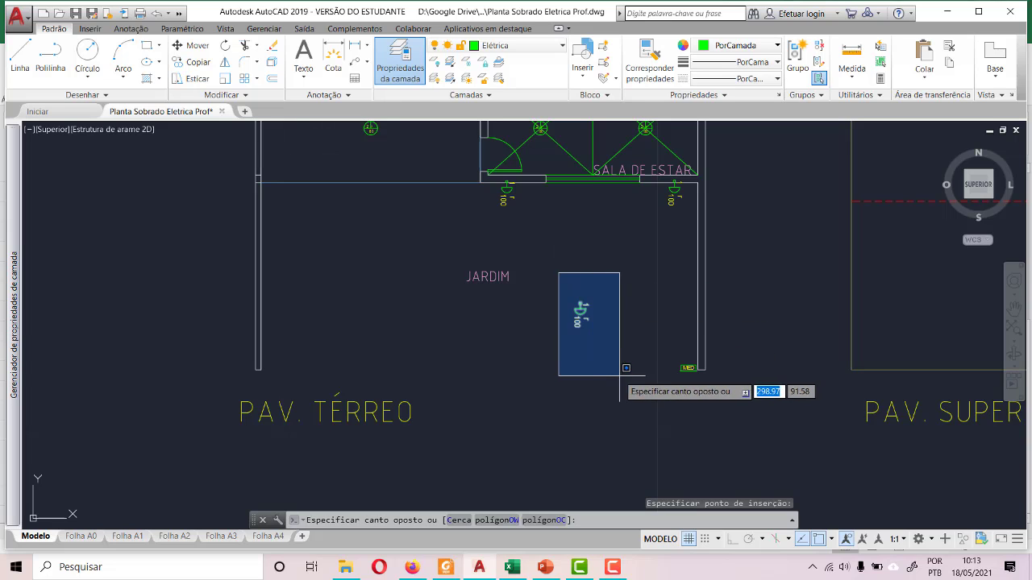
click(647, 403)
click(224, 46)
scroll(582, 320, up, 5)
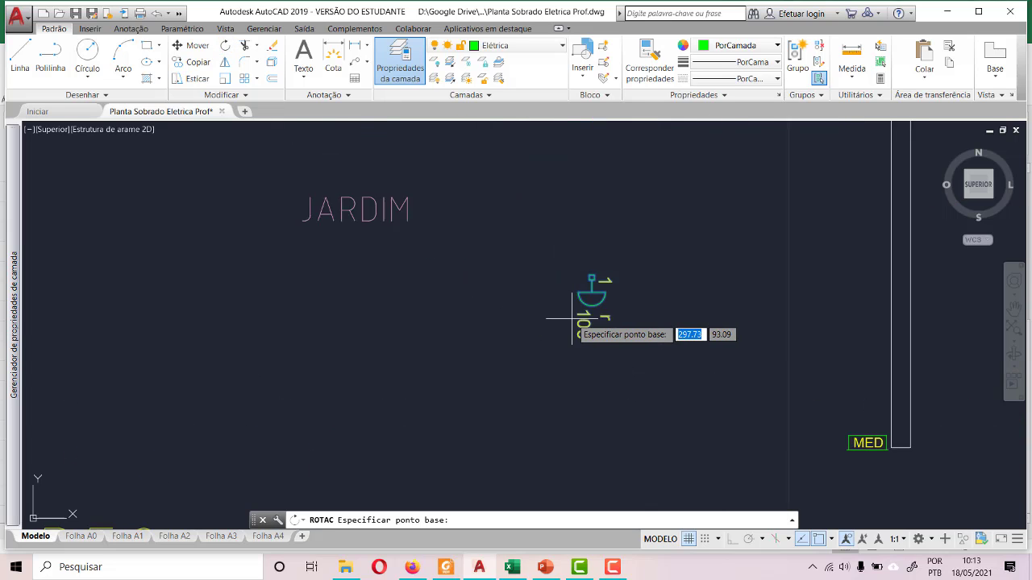
click(597, 243)
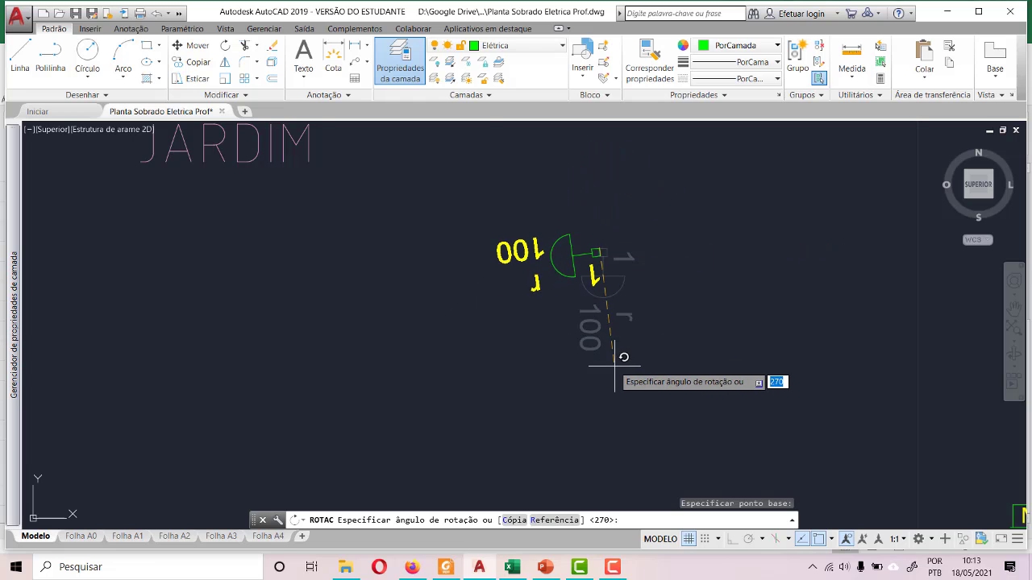
key(F8)
click(592, 411)
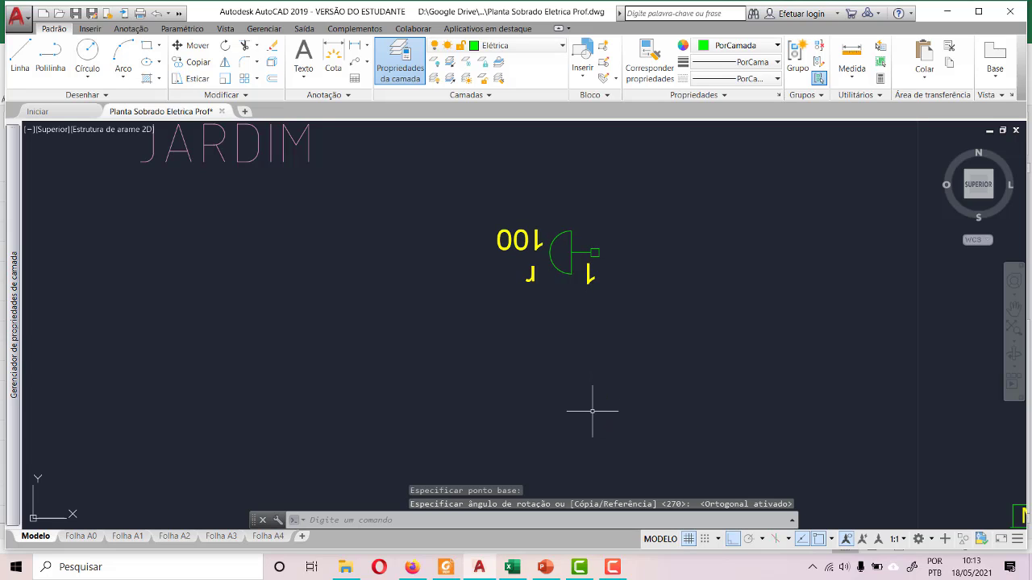
- Rotate the rotated wall light's "100", "r" and "1" labels together by 180° so they read upright
scroll(546, 283, up, 4)
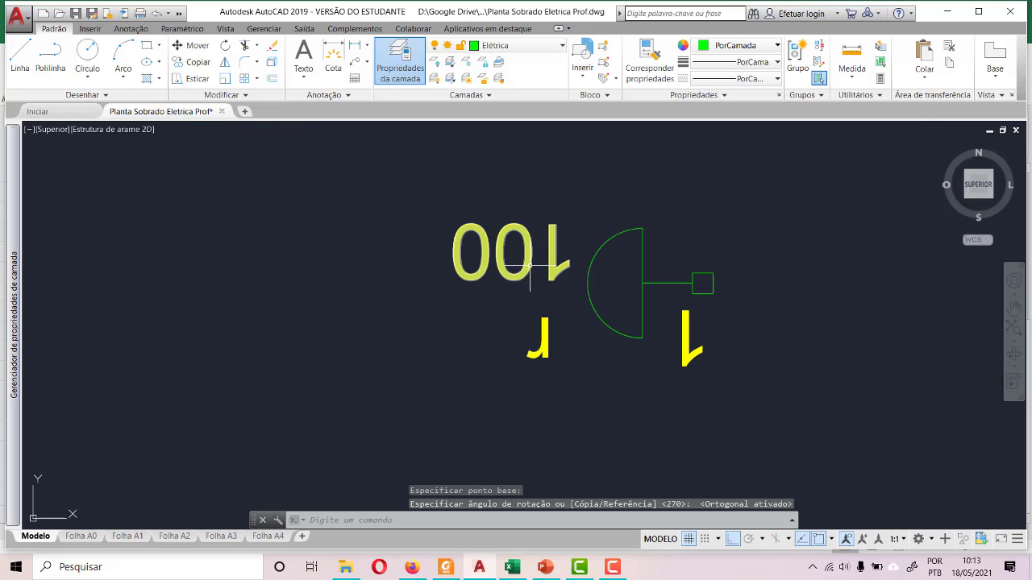
click(530, 265)
click(546, 346)
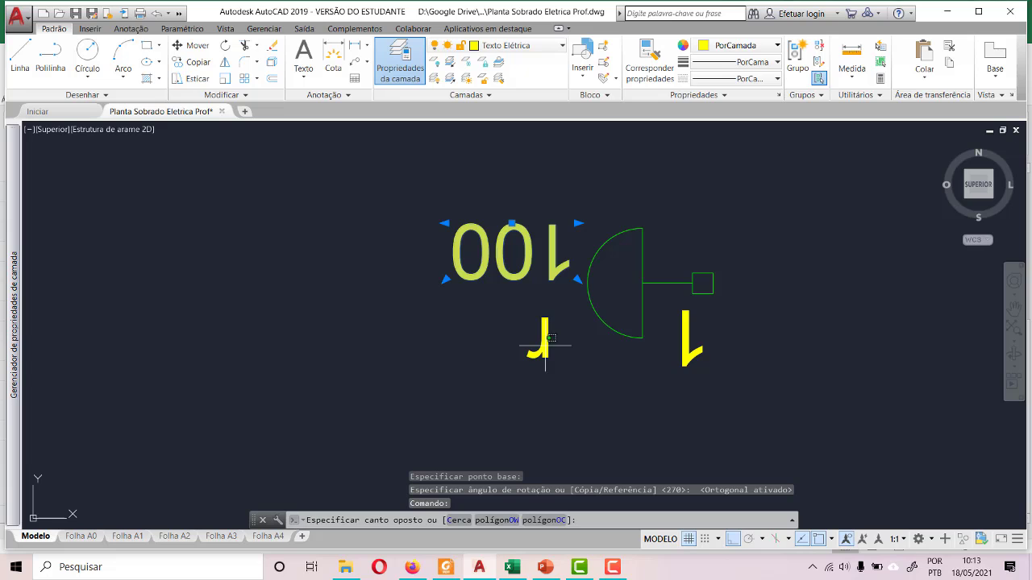
key(Escape)
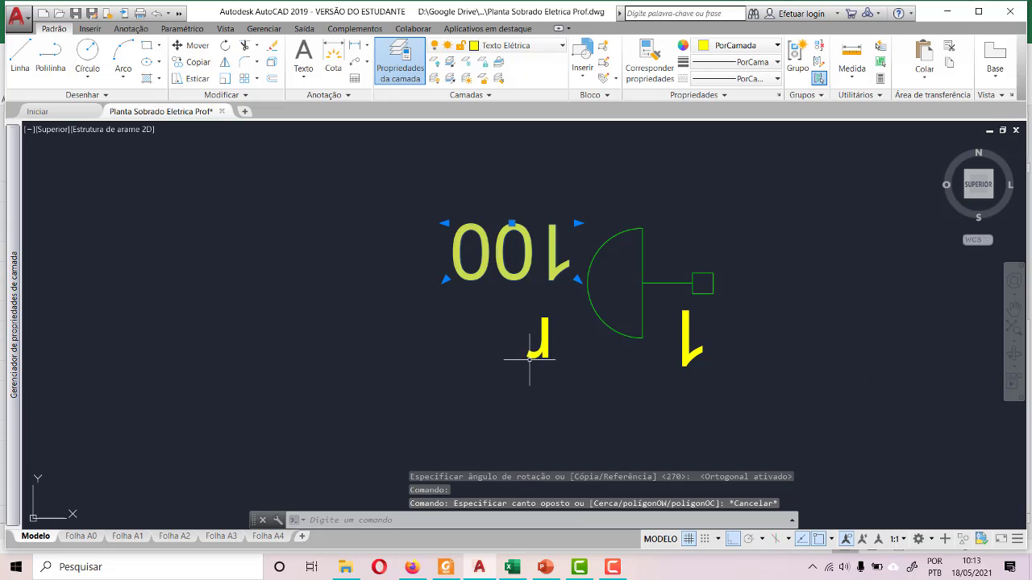
click(544, 348)
click(549, 352)
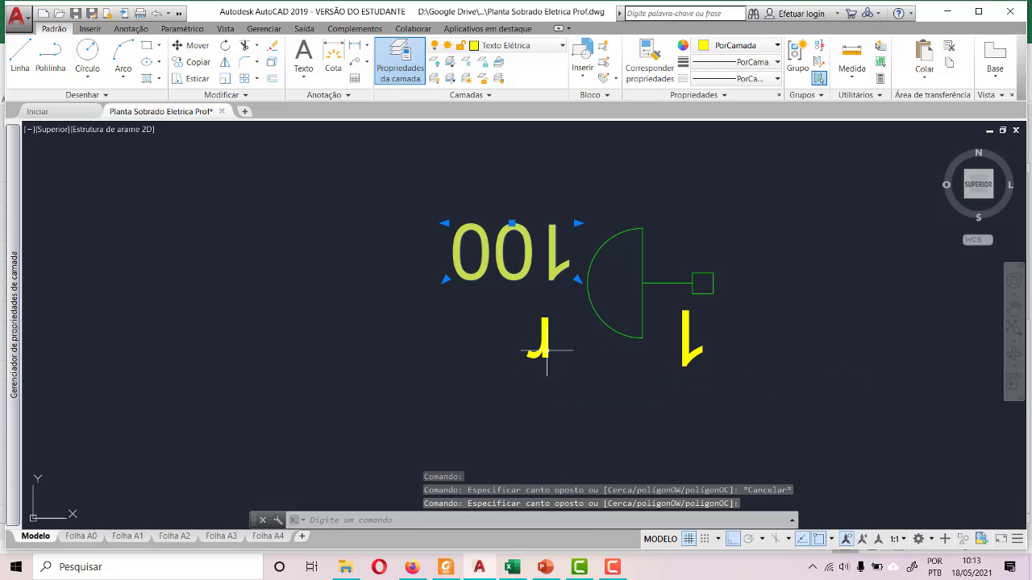
click(547, 352)
click(530, 352)
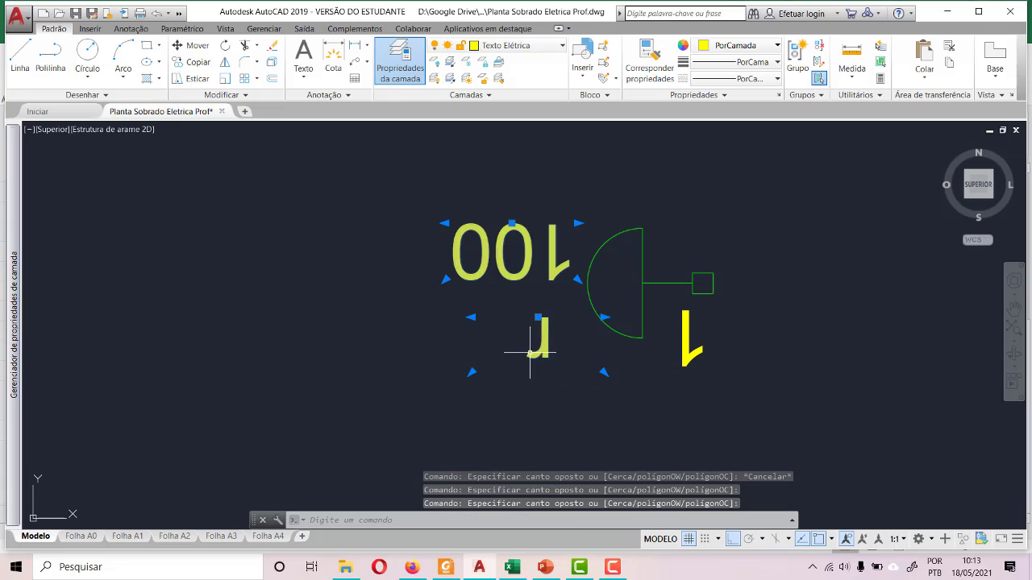
click(682, 362)
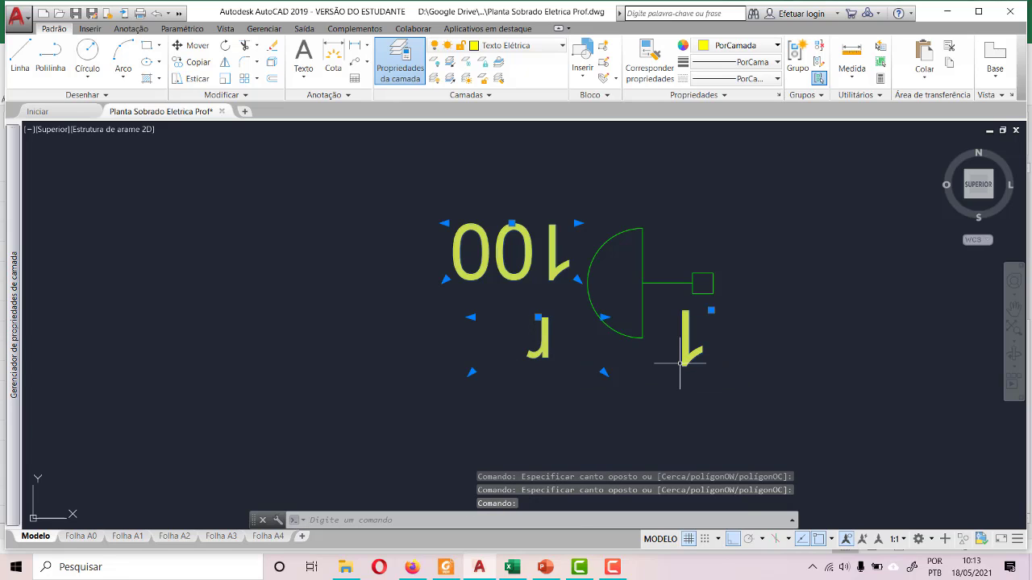
click(225, 45)
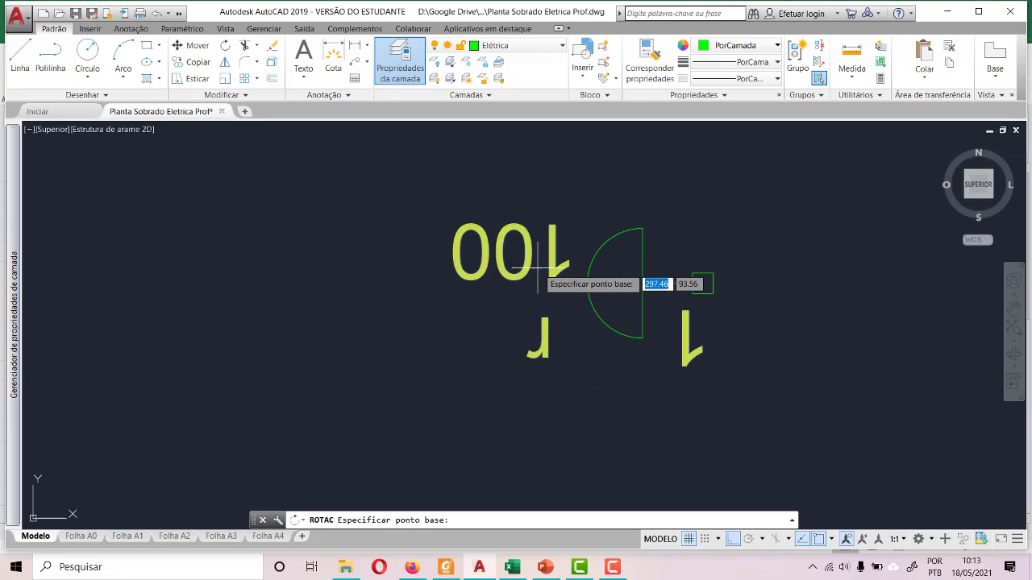
click(446, 278)
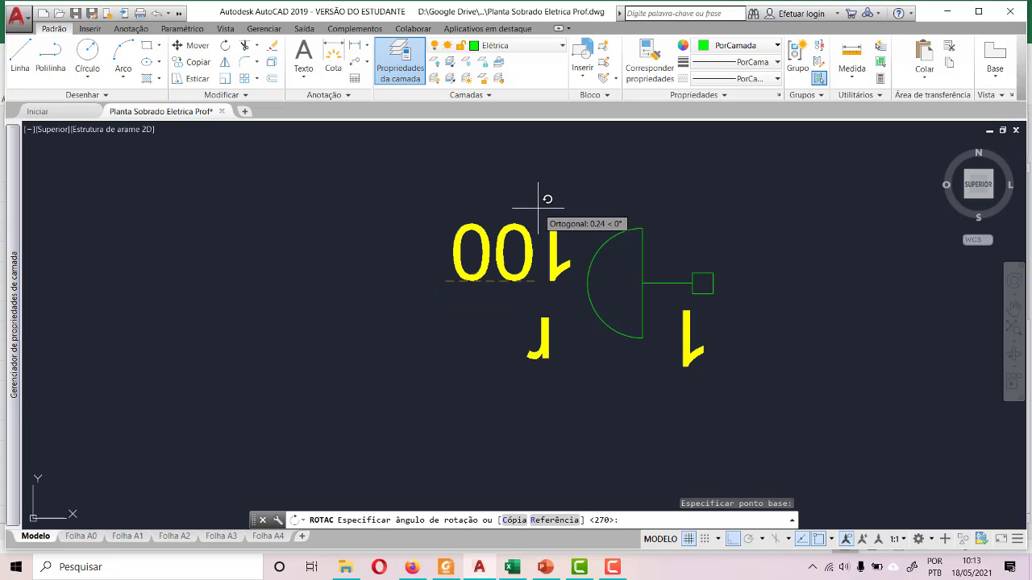
click(386, 274)
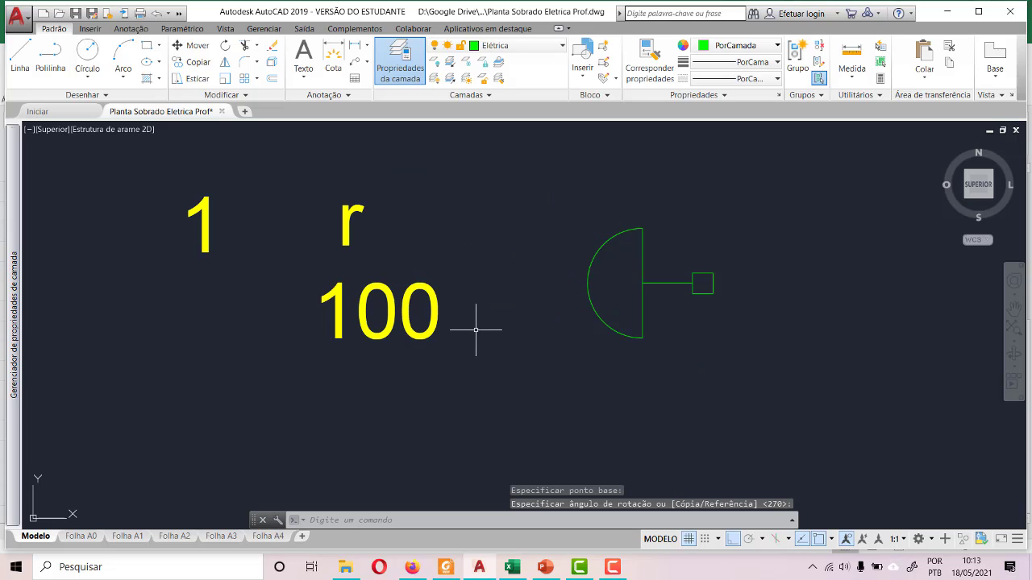
- Move the third JARDIM wall light's "100", "r" and "1" labels together horizontally to the right, over its symbol
click(171, 179)
click(496, 399)
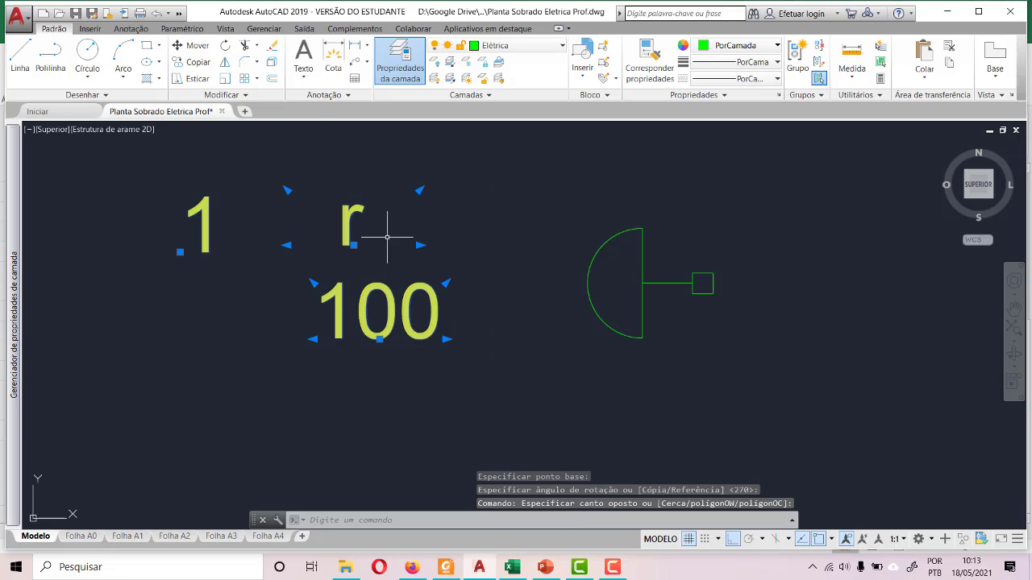
click(191, 45)
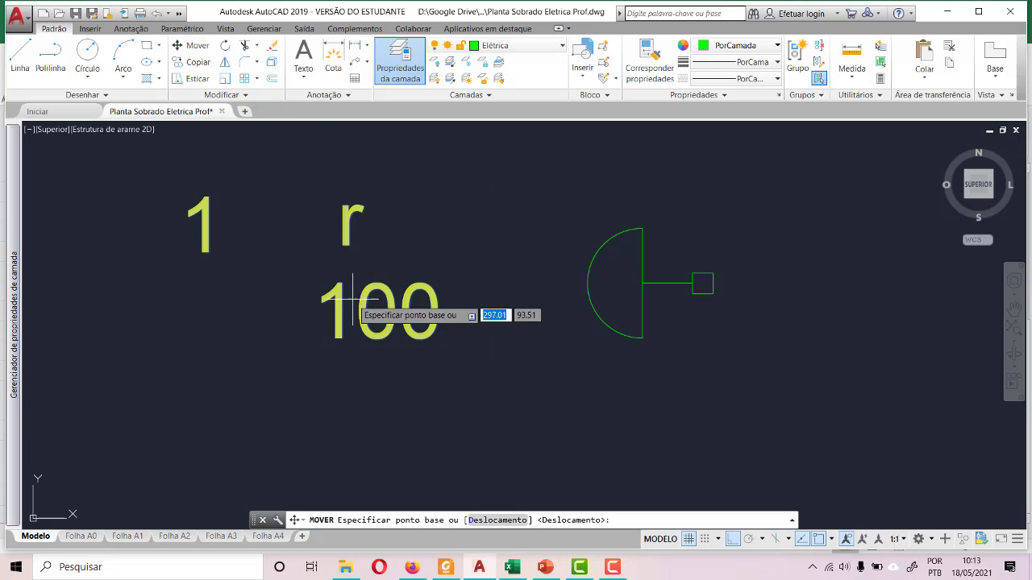
click(316, 338)
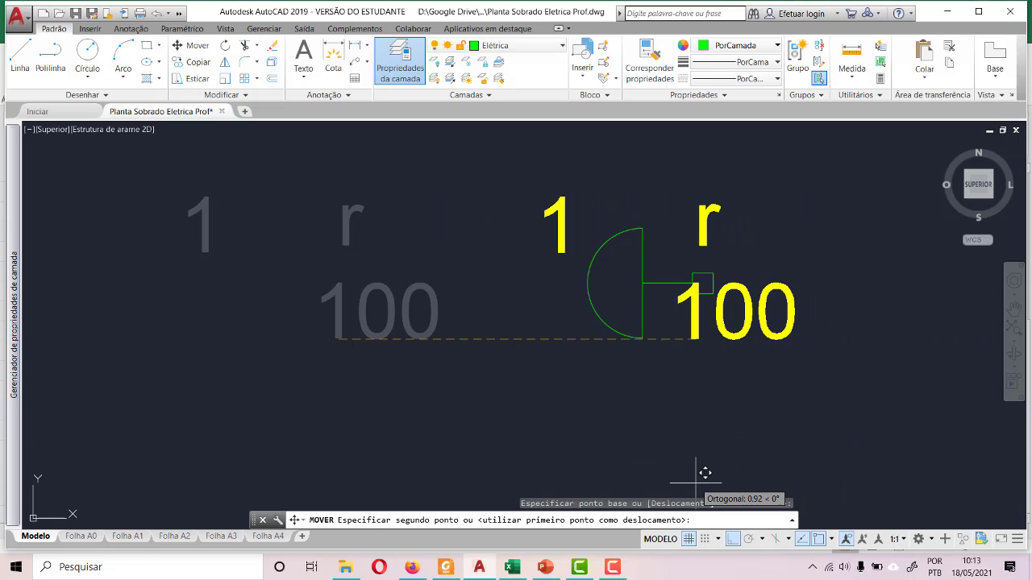
click(665, 314)
- With ortho mode off, move the "r" label onto the upper end of the third wall light's semicircle
click(688, 226)
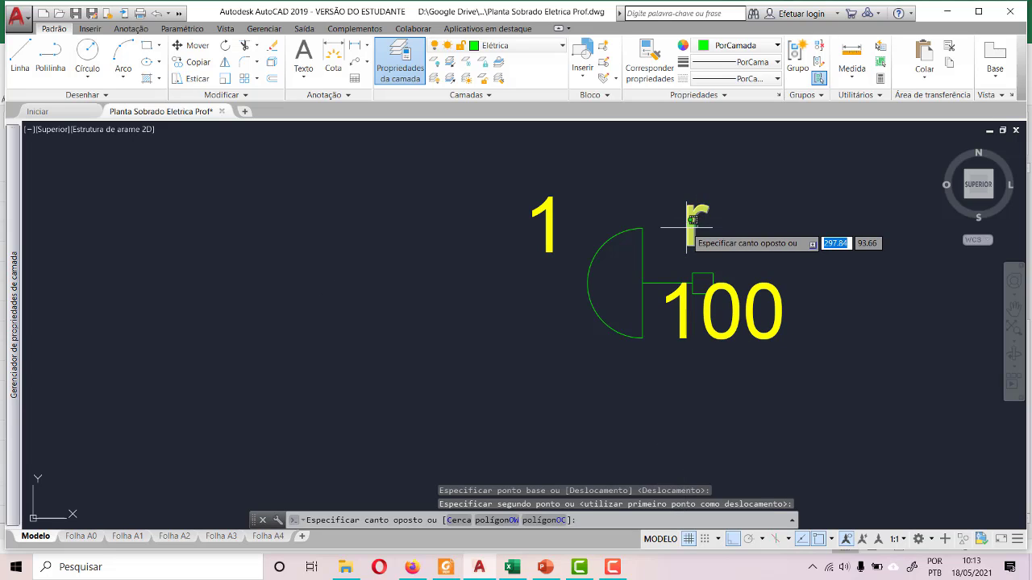
click(686, 229)
click(697, 244)
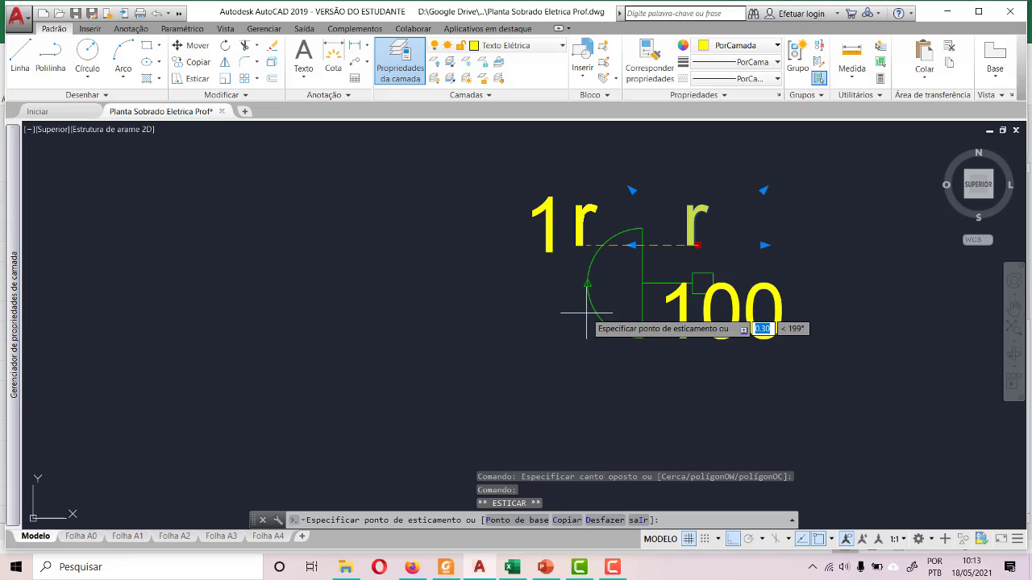
click(641, 228)
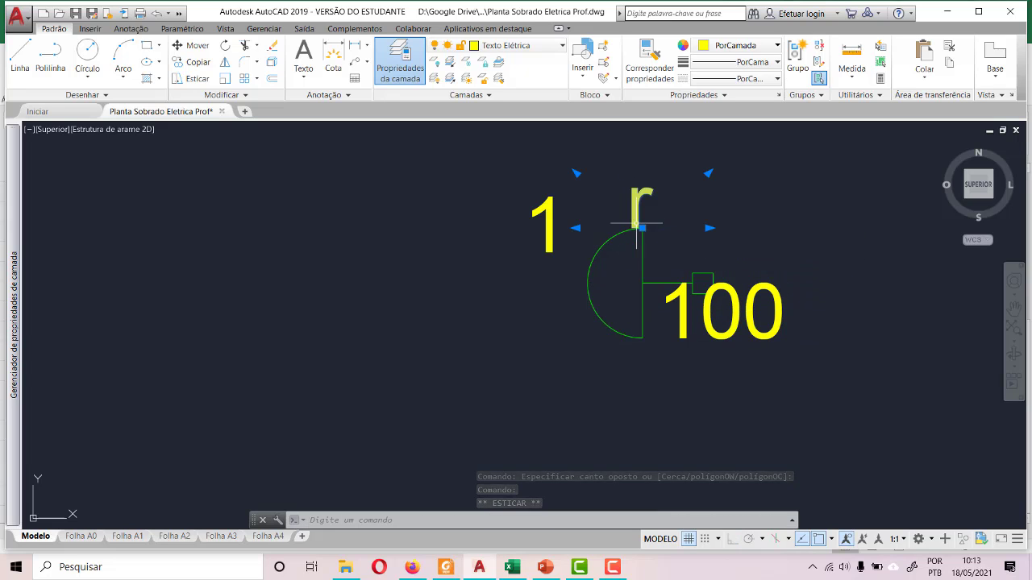
click(677, 325)
key(Escape)
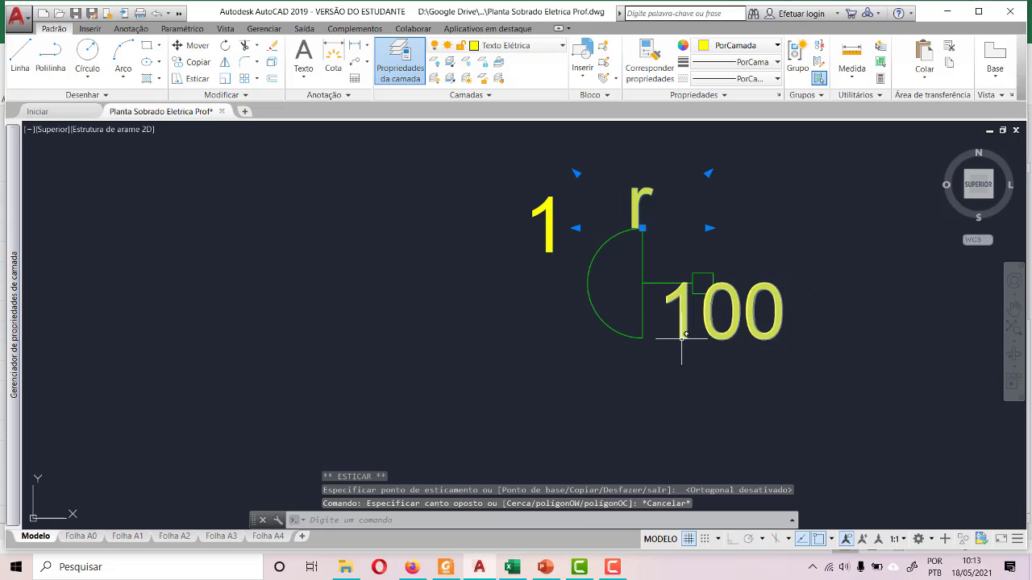
- Move the "100" label just below the third wall light's semicircle, clear of the stem and square
click(734, 340)
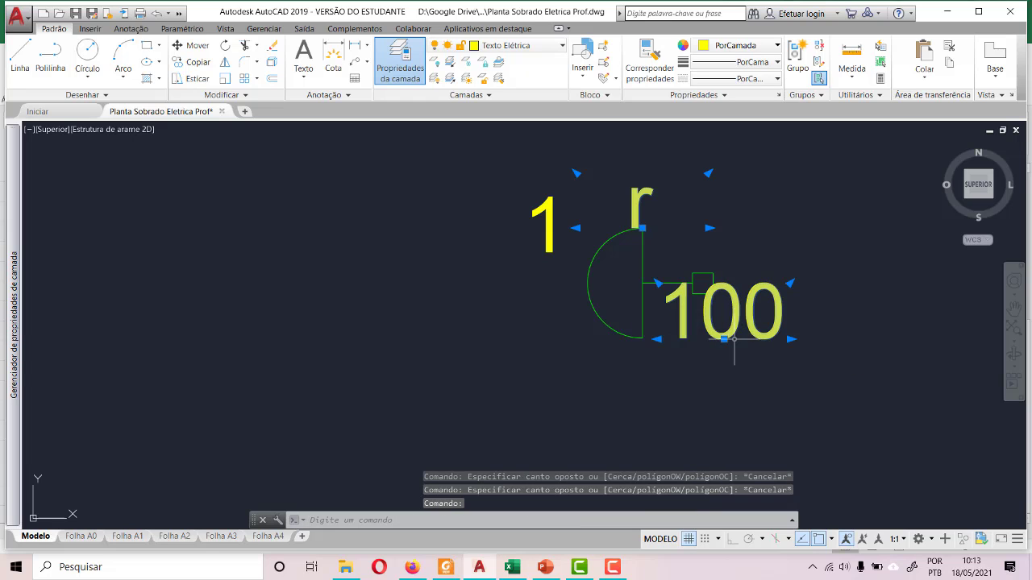
click(724, 339)
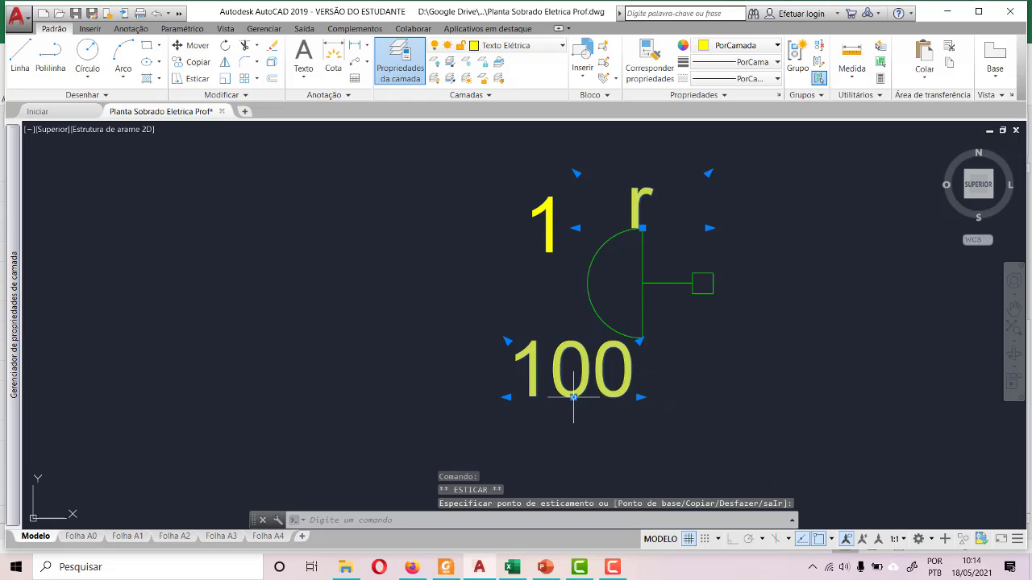
scroll(585, 329, down, 3)
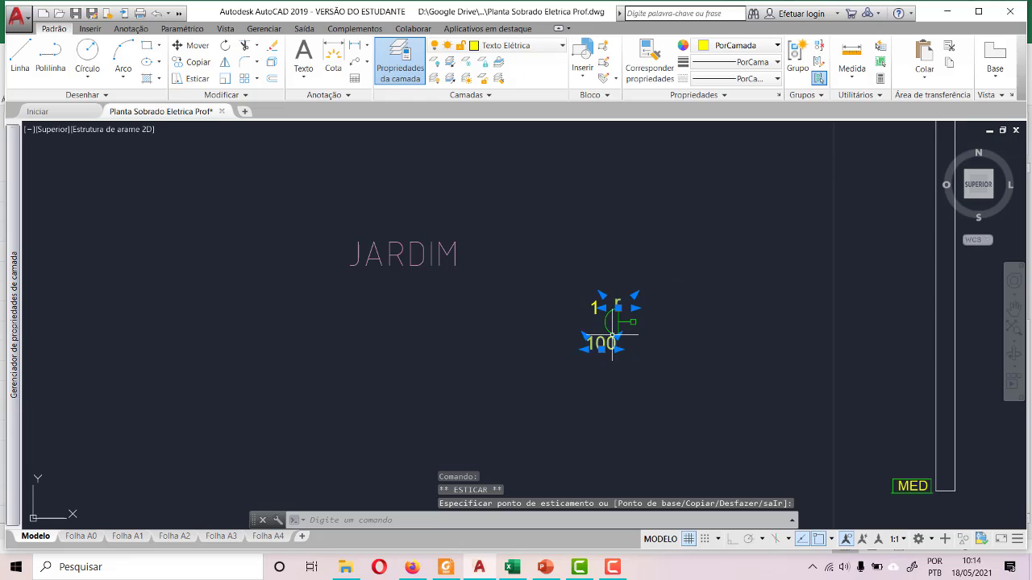
scroll(464, 305, down, 3)
scroll(455, 214, up, 3)
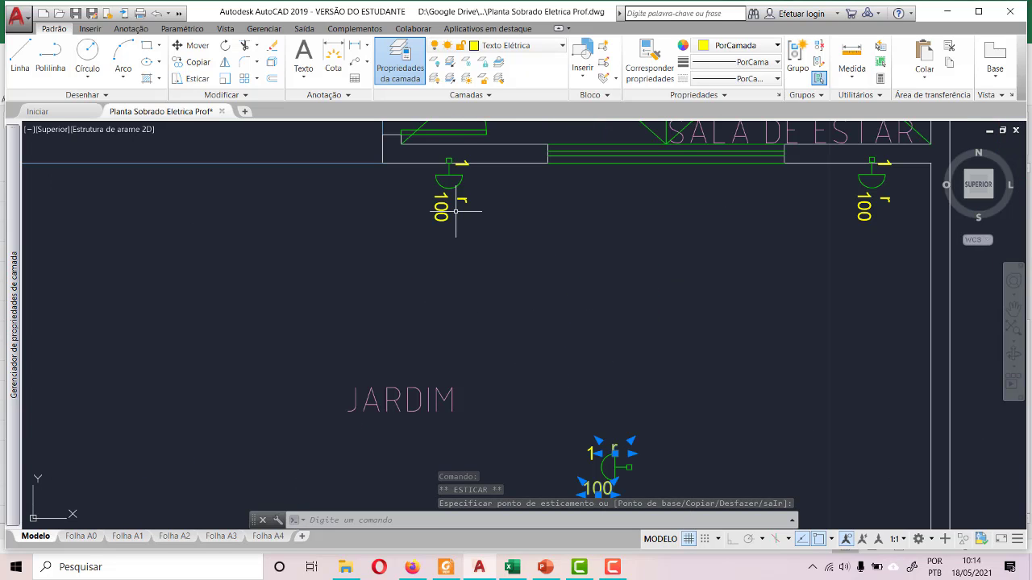
scroll(468, 211, down, 2)
scroll(548, 357, up, 6)
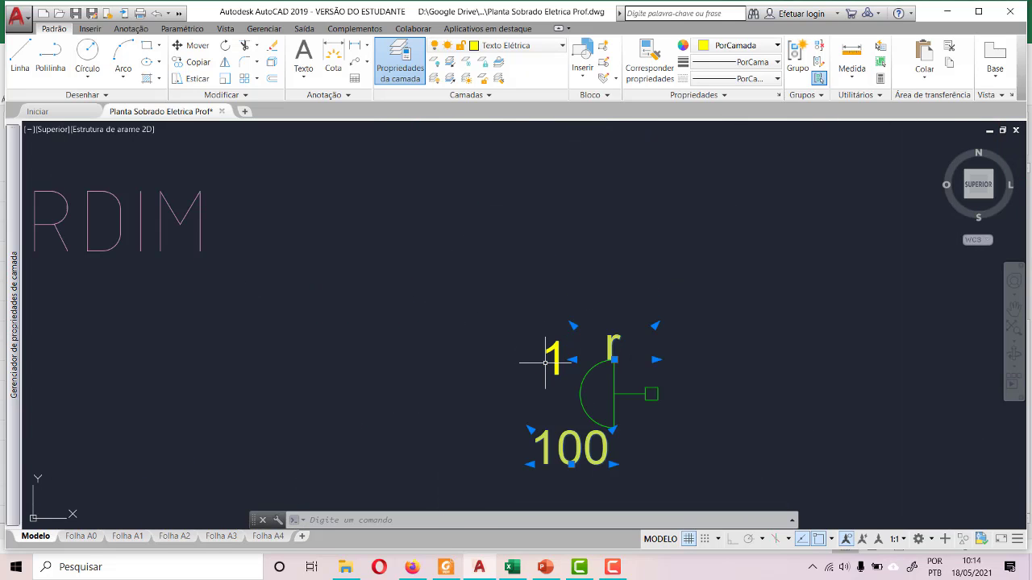
key(Escape)
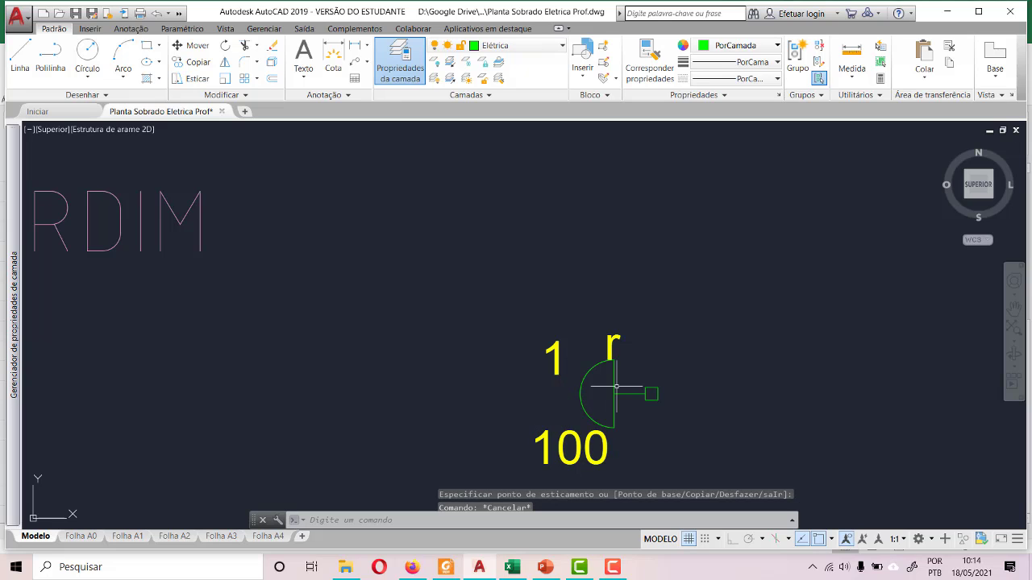
- Move the "1" label to the right of the "r", above the third wall light's square end
click(553, 354)
click(541, 374)
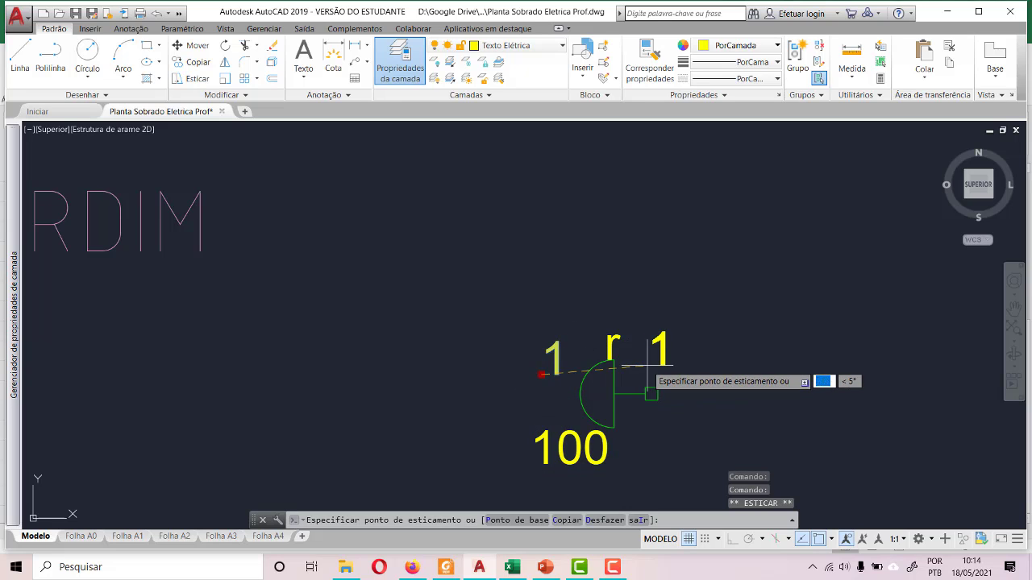
click(648, 365)
- Shift "r" left to the outer edge of the semicircle and bring "1" beside it at the same height
click(611, 363)
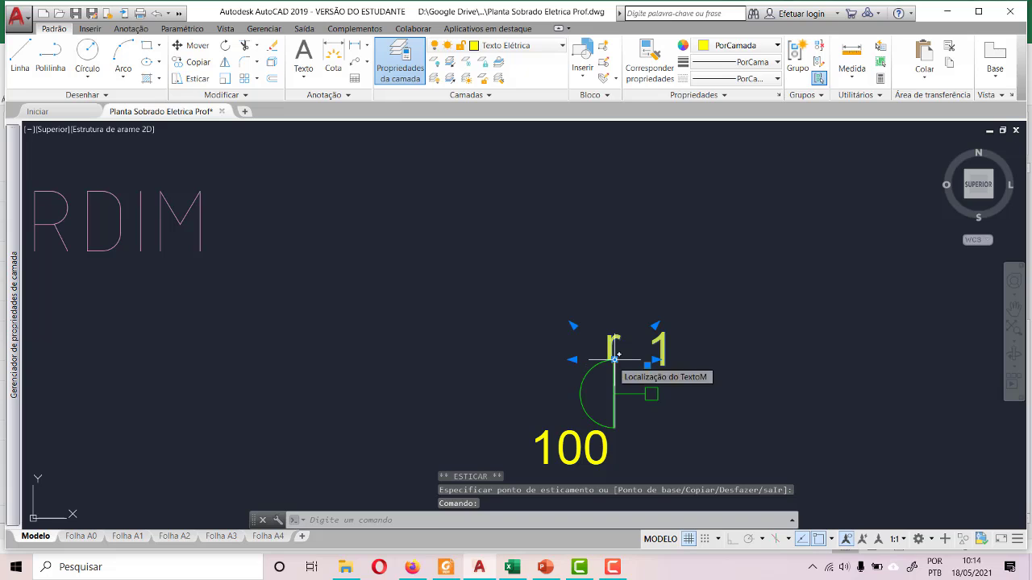
scroll(601, 365, up, 5)
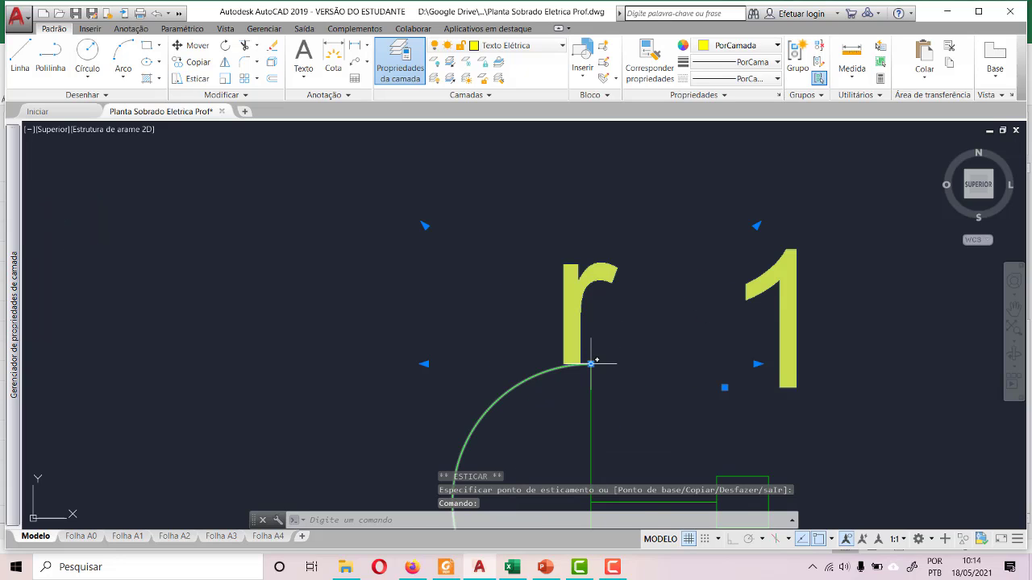
click(592, 364)
click(442, 365)
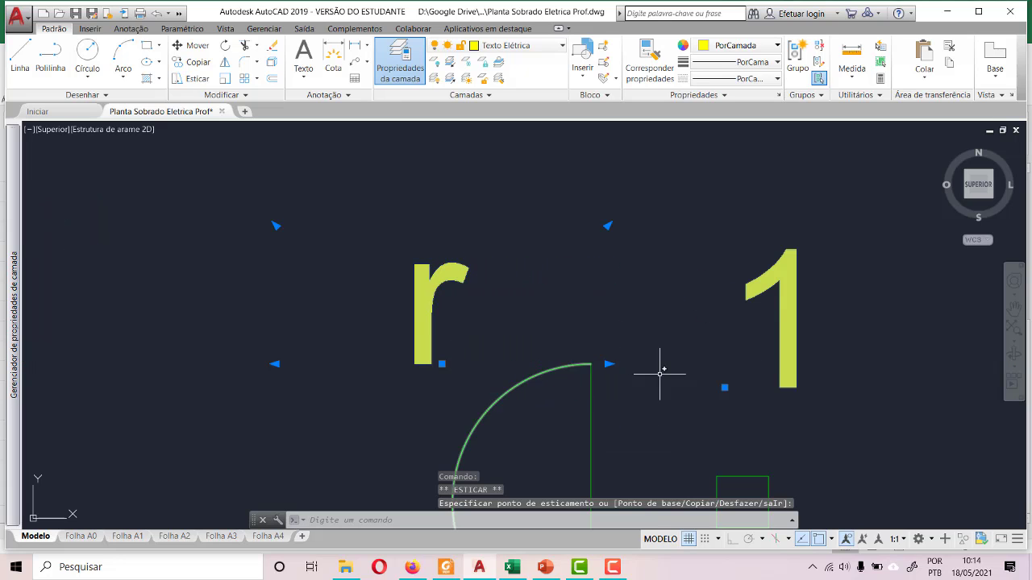
click(724, 387)
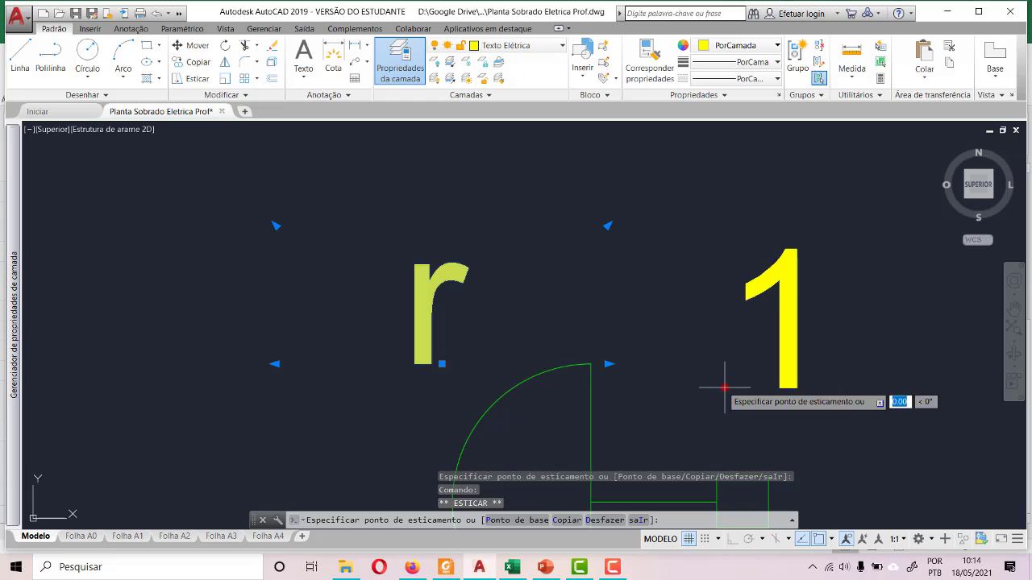
click(577, 364)
scroll(577, 364, down, 6)
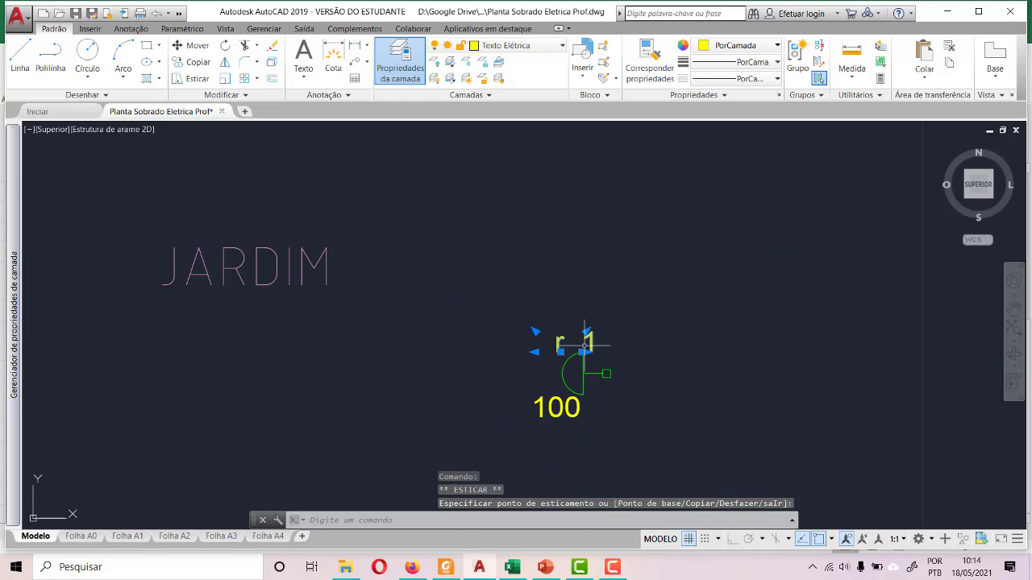
click(488, 303)
key(Escape)
key(Escape)
- Move the third wall light with its labels horizontally so its square end sits on JARDIM's right side wall
click(492, 302)
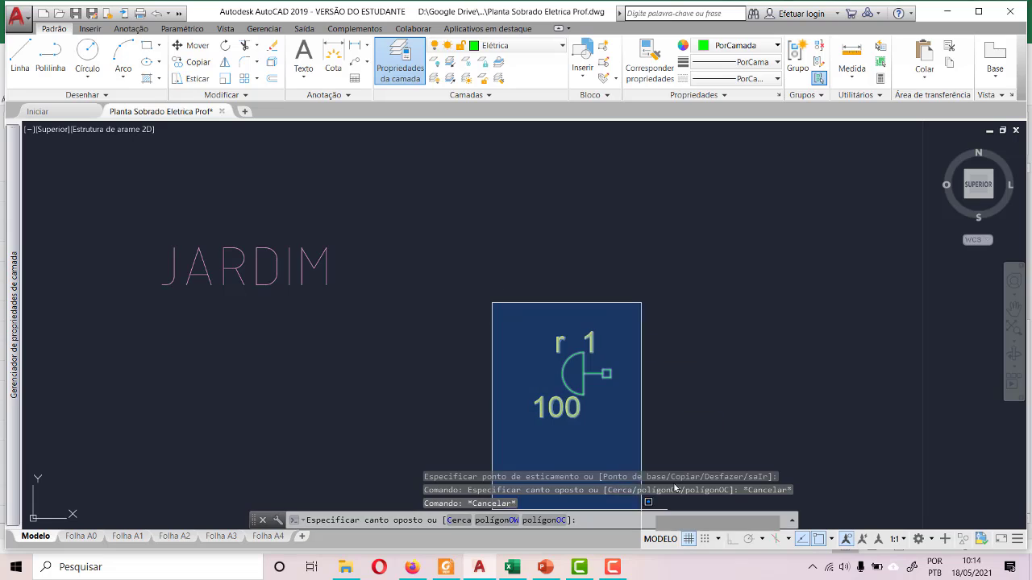
click(685, 459)
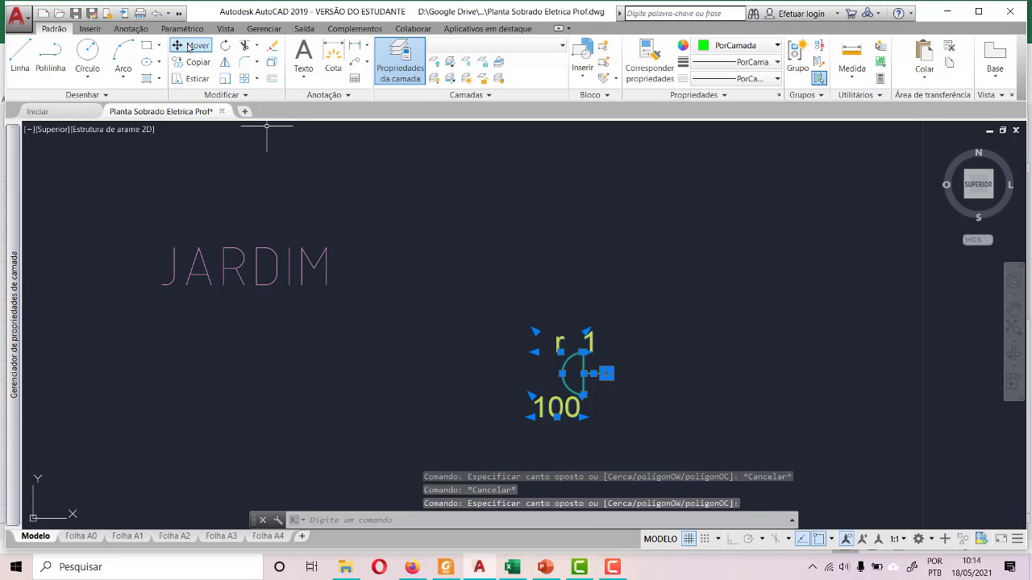
click(190, 46)
click(603, 373)
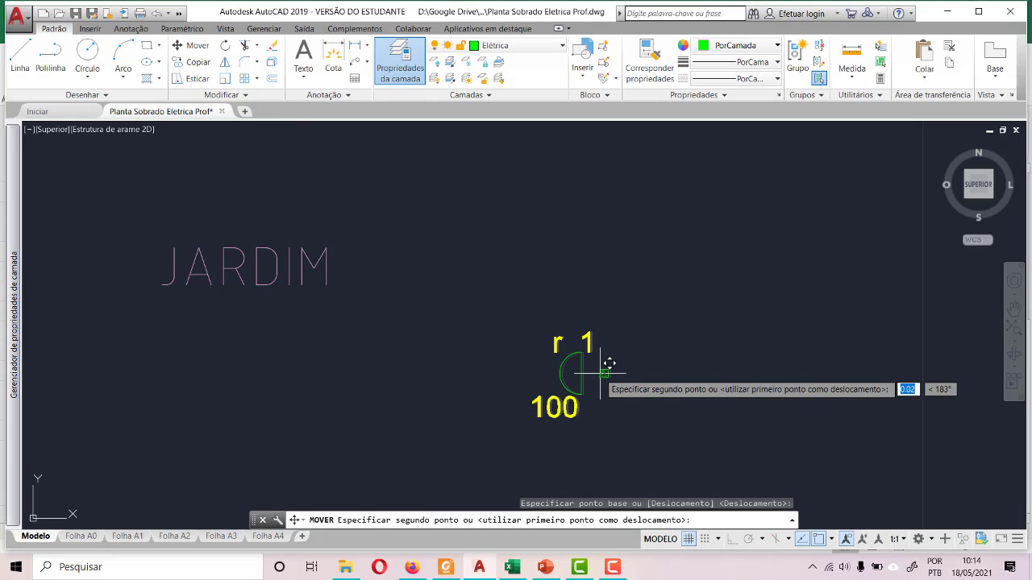
scroll(609, 365, down, 4)
scroll(709, 357, up, 4)
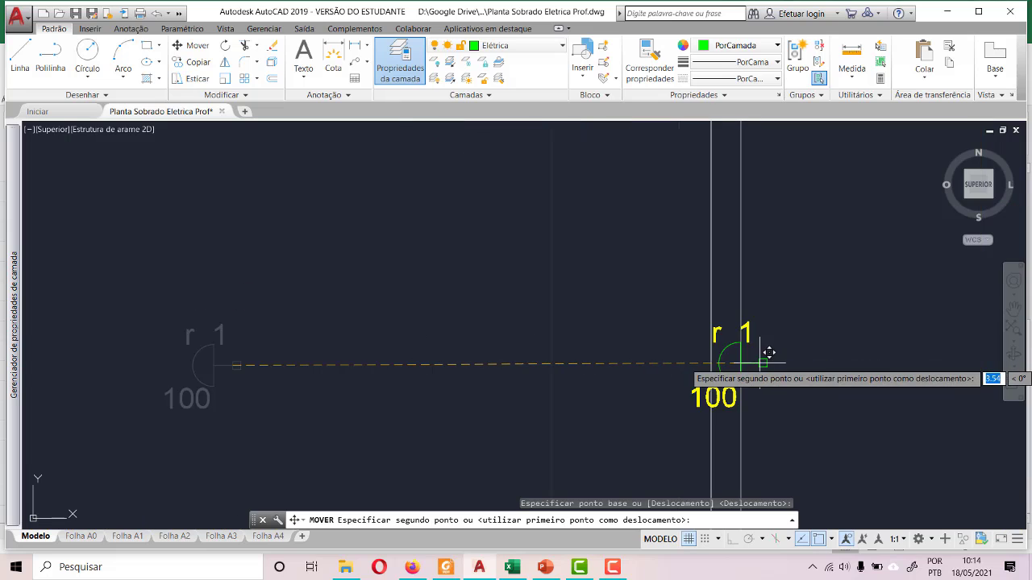
click(719, 356)
scroll(737, 419, down, 3)
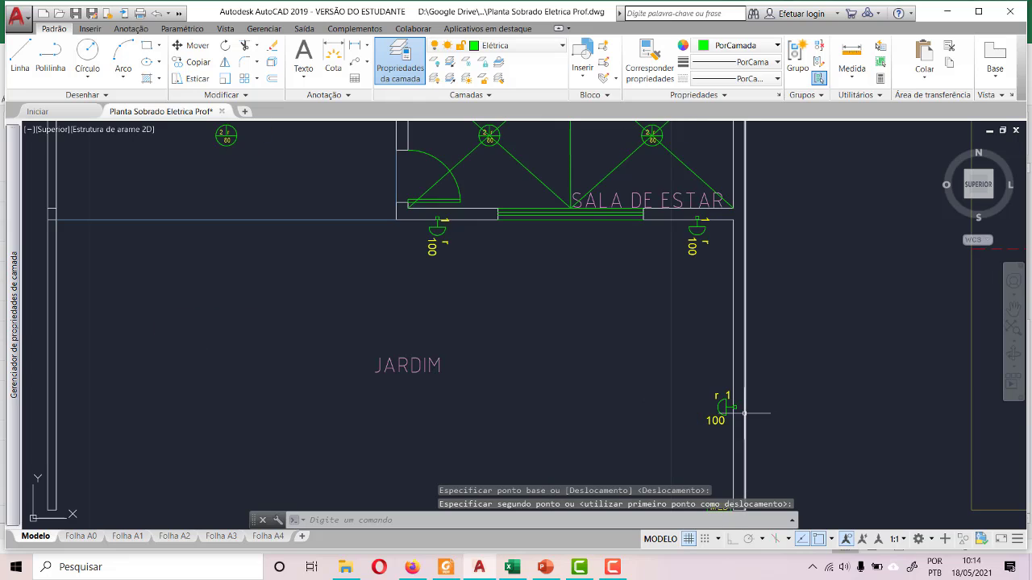
scroll(604, 359, down, 4)
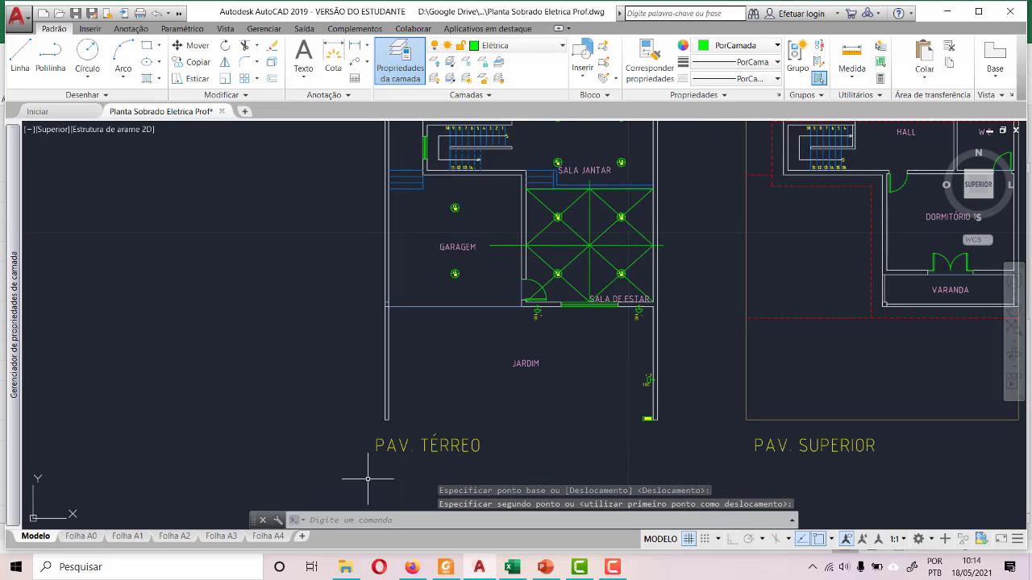
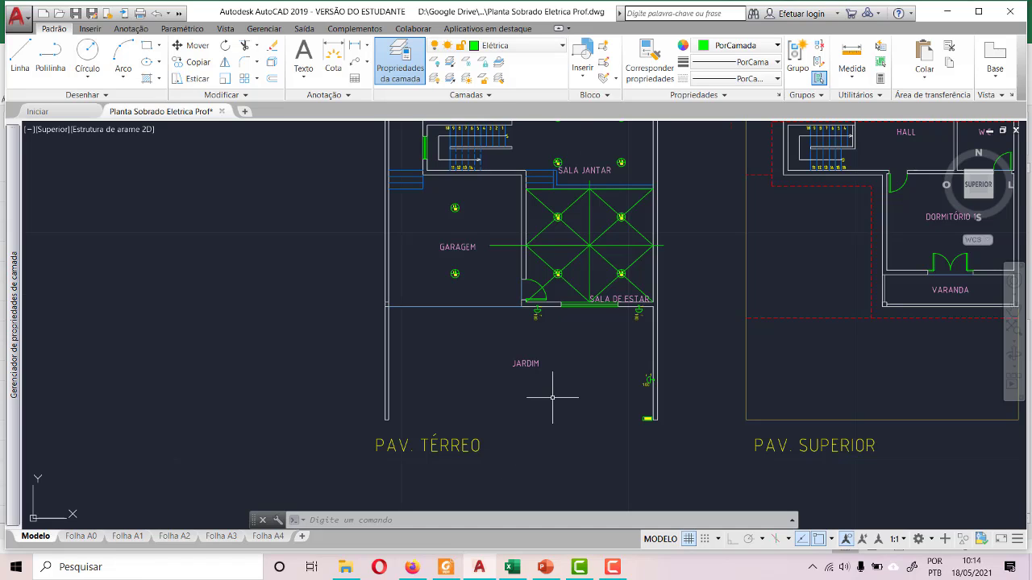
- Erase the six construction lines that cross at the centre of the Sala de Estar
scroll(552, 397, down, 2)
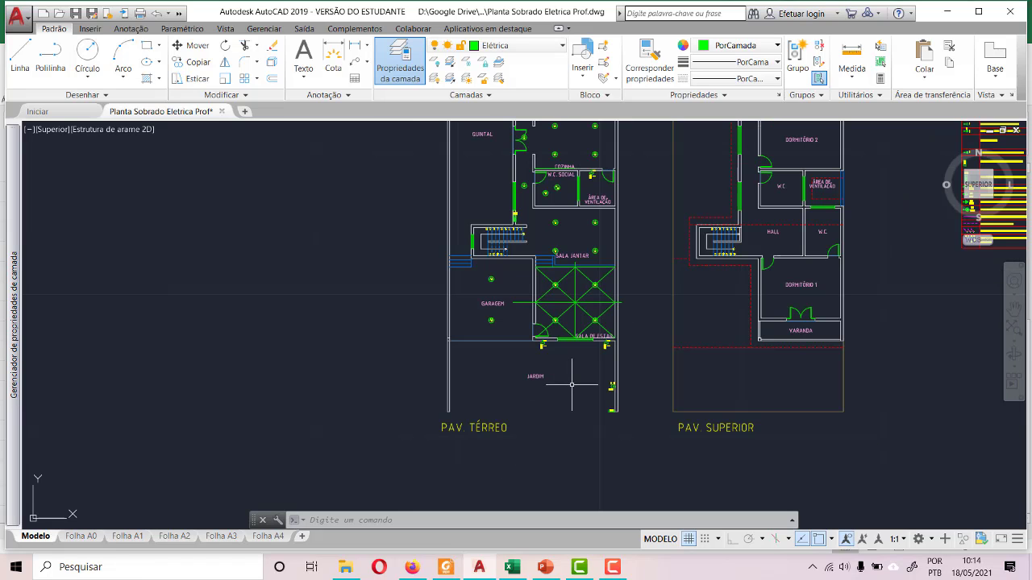
scroll(596, 324, up, 5)
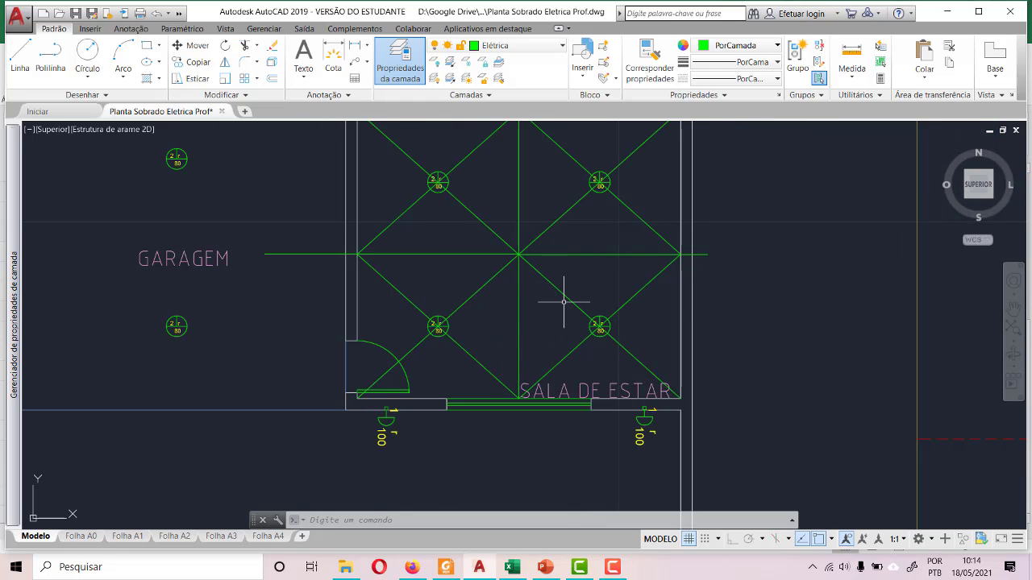
click(563, 303)
click(495, 224)
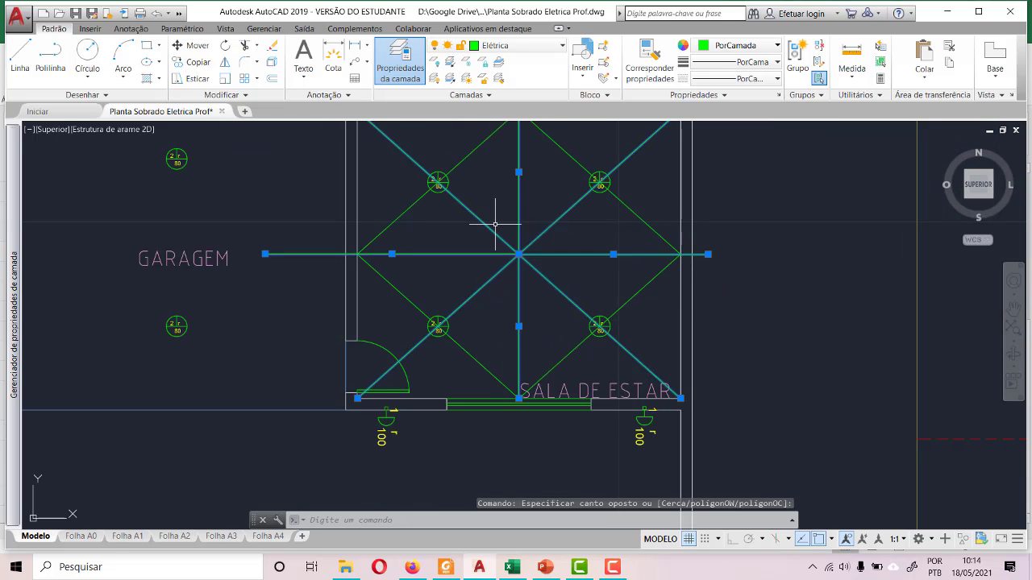
key(Delete)
- Erase the four diamond-shaped construction lines running through the Sala de Estar light points
click(394, 218)
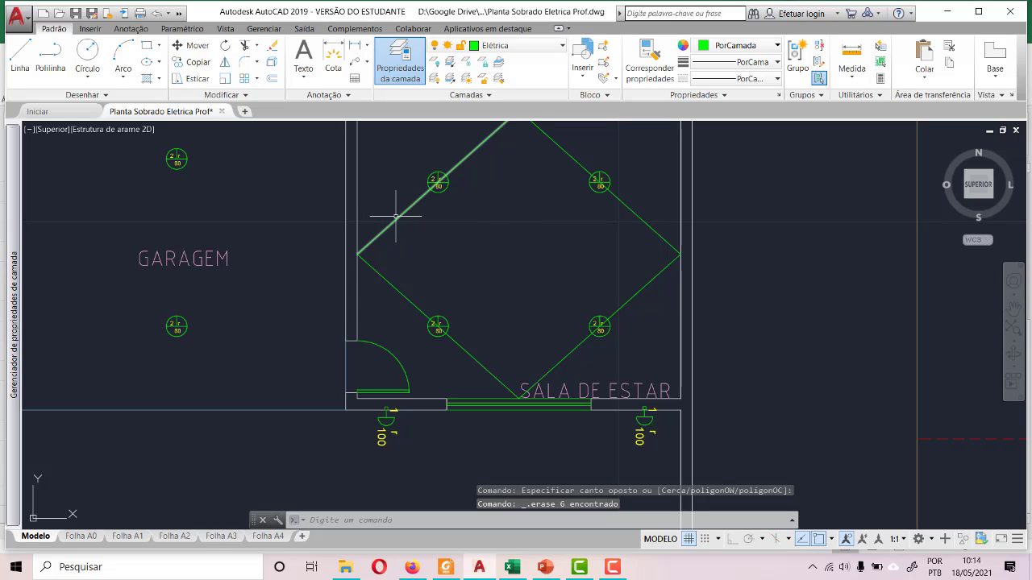
click(400, 288)
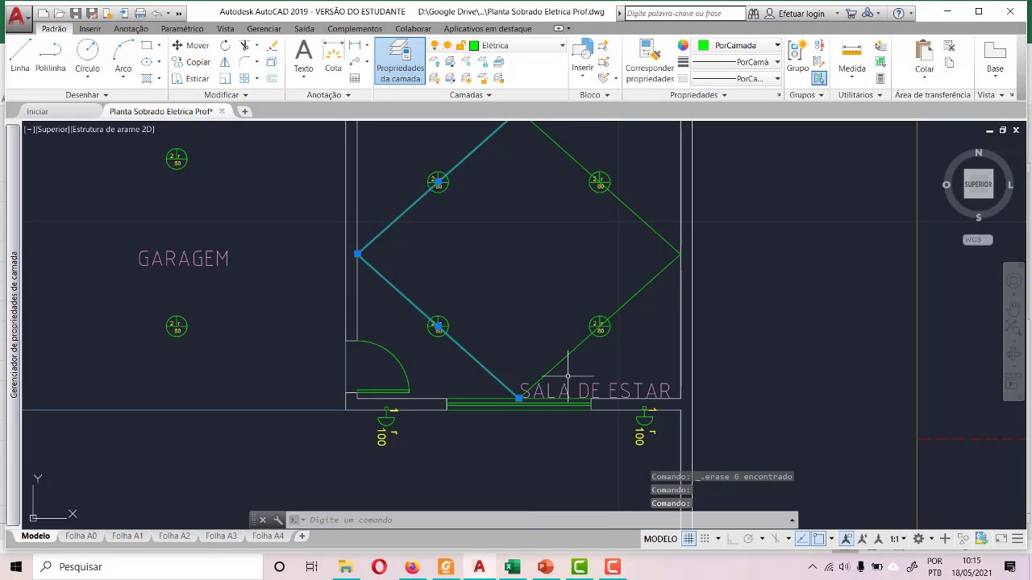
click(575, 346)
click(645, 224)
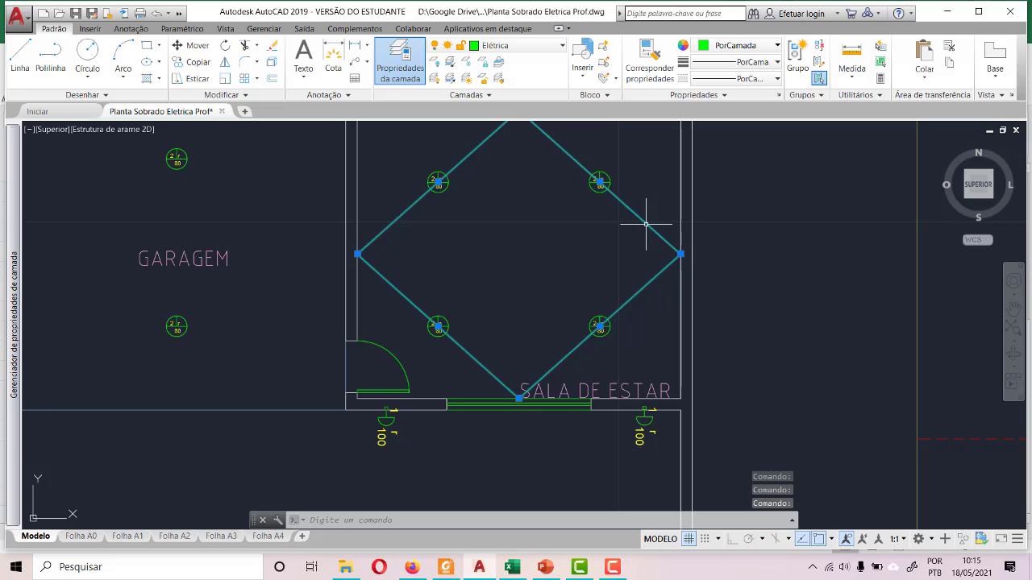
key(Delete)
- Review the lighting points across the Pav. Térreo plan, from the Jardim past the staircase to the strip behind the Área de Serviço
scroll(625, 225, down, 4)
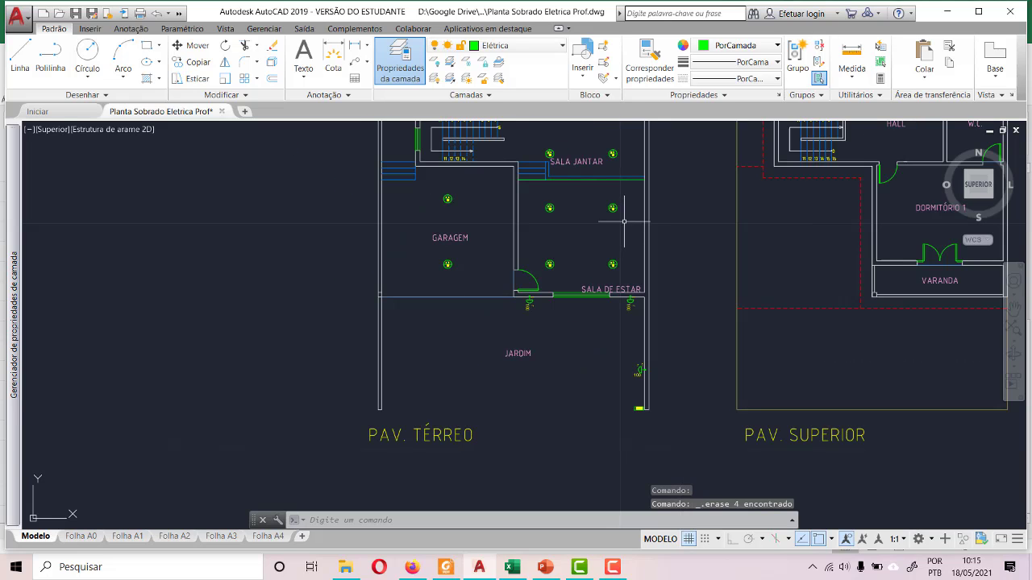
scroll(379, 348, down, 2)
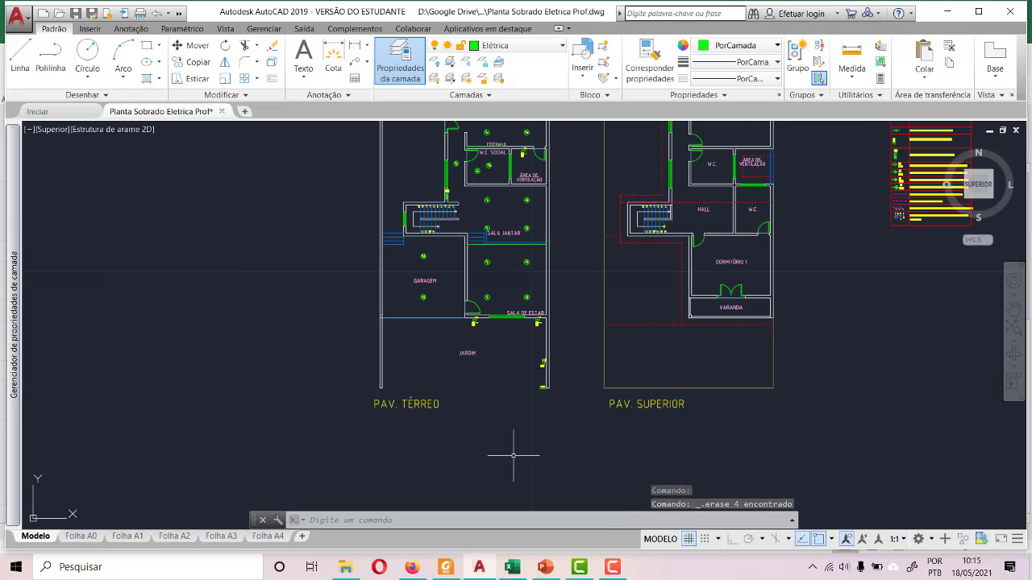
scroll(513, 455, down, 2)
scroll(540, 365, up, 6)
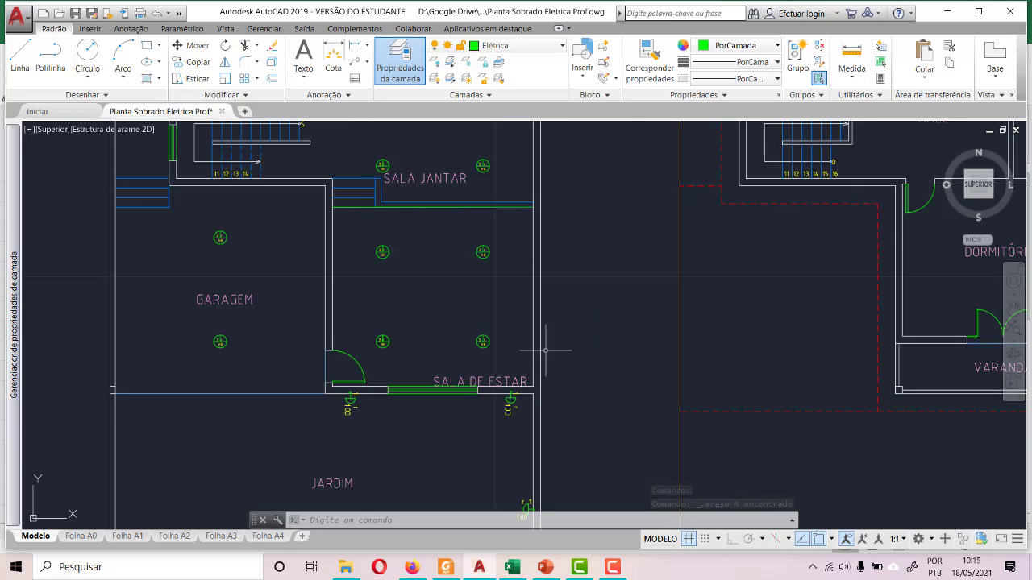
scroll(550, 346, down, 2)
scroll(525, 412, down, 2)
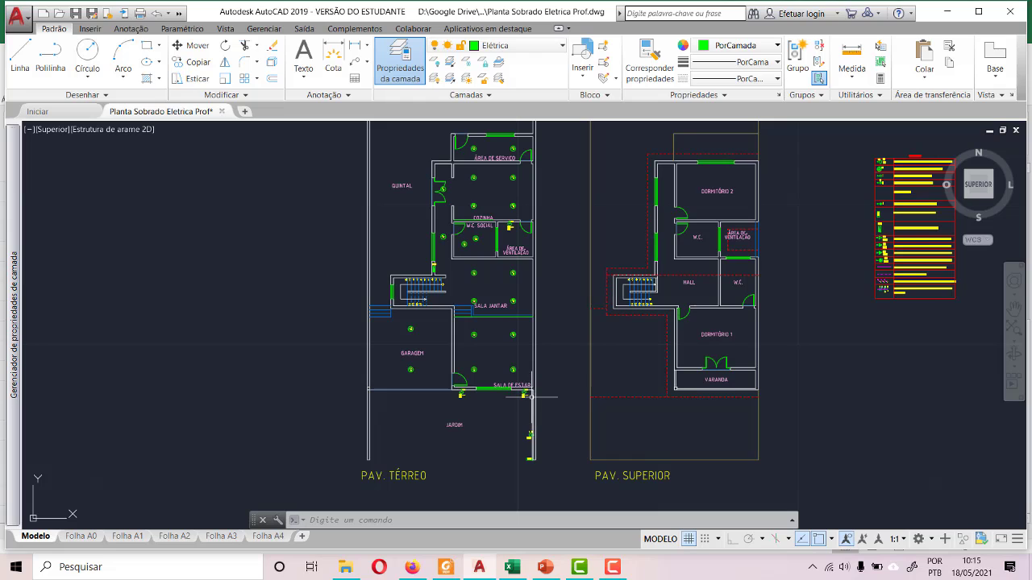
scroll(408, 240, up, 6)
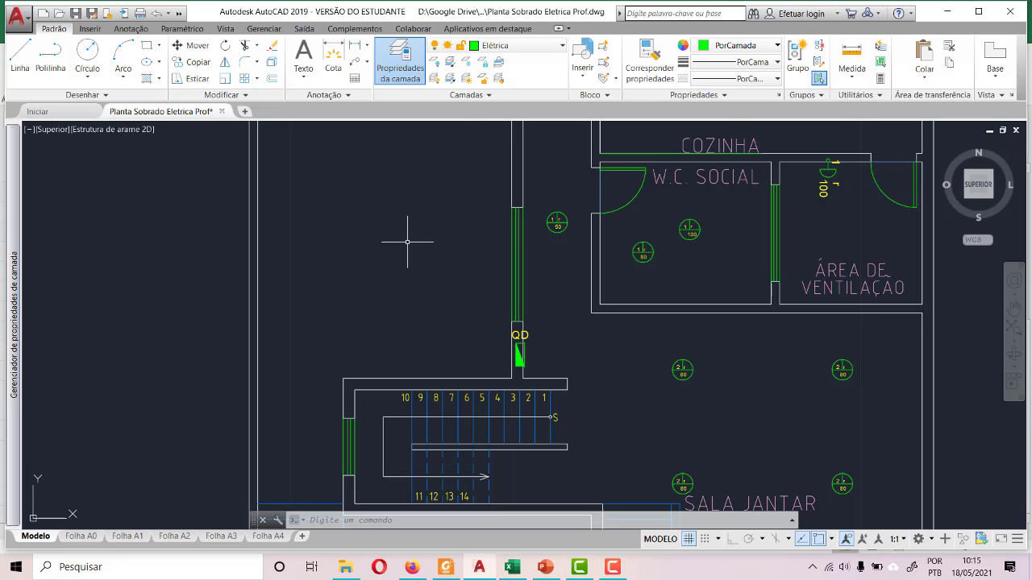
scroll(419, 260, down, 2)
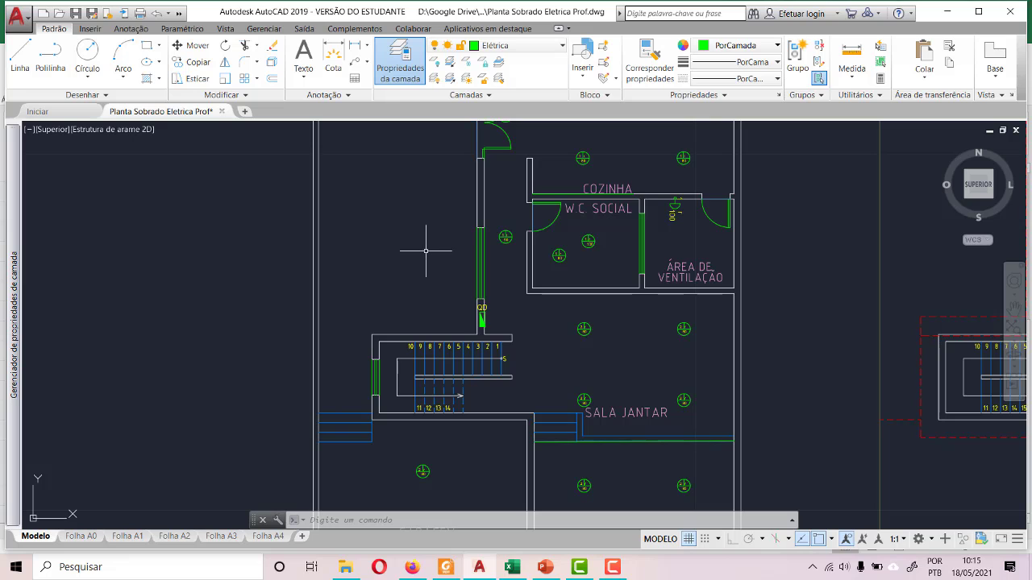
scroll(430, 246, down, 3)
scroll(441, 252, down, 2)
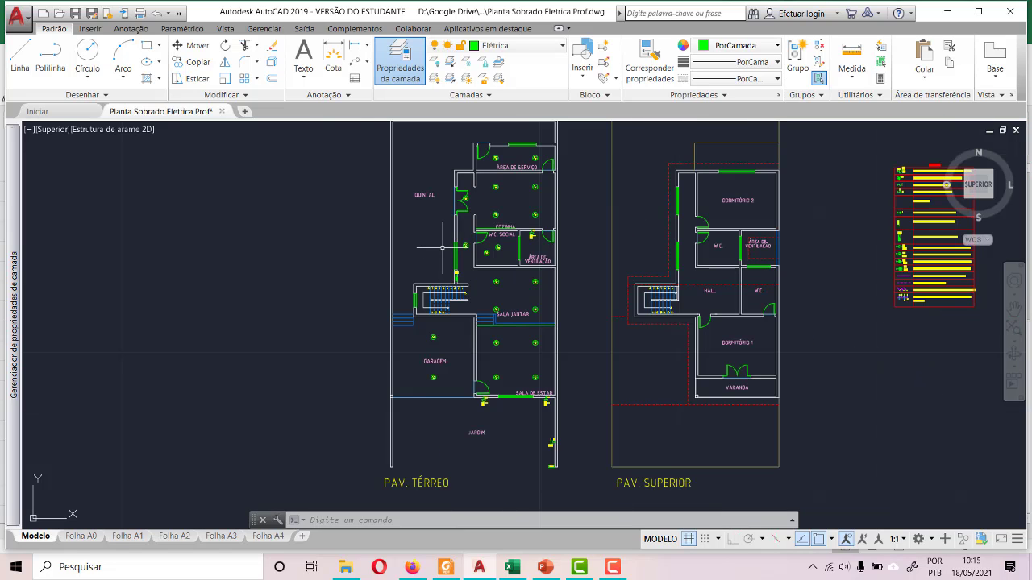
scroll(443, 247, down, 2)
scroll(461, 188, up, 8)
scroll(456, 197, down, 5)
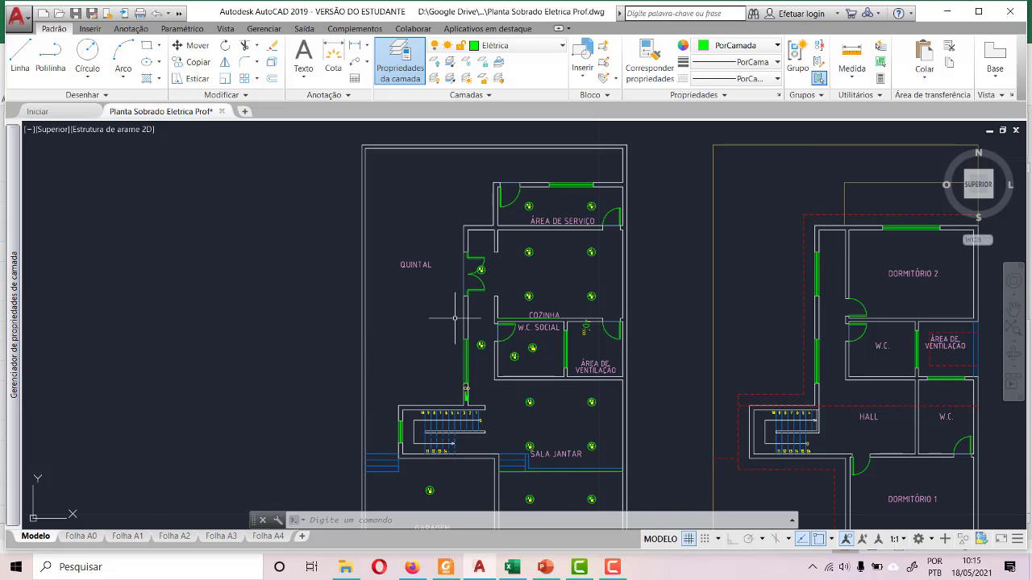
scroll(385, 417, up, 6)
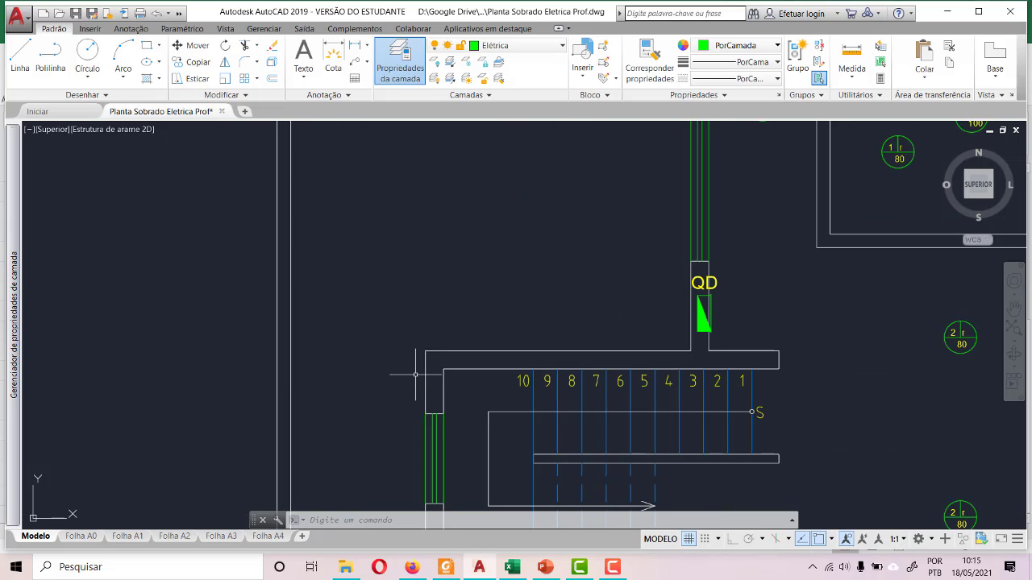
scroll(417, 371, down, 5)
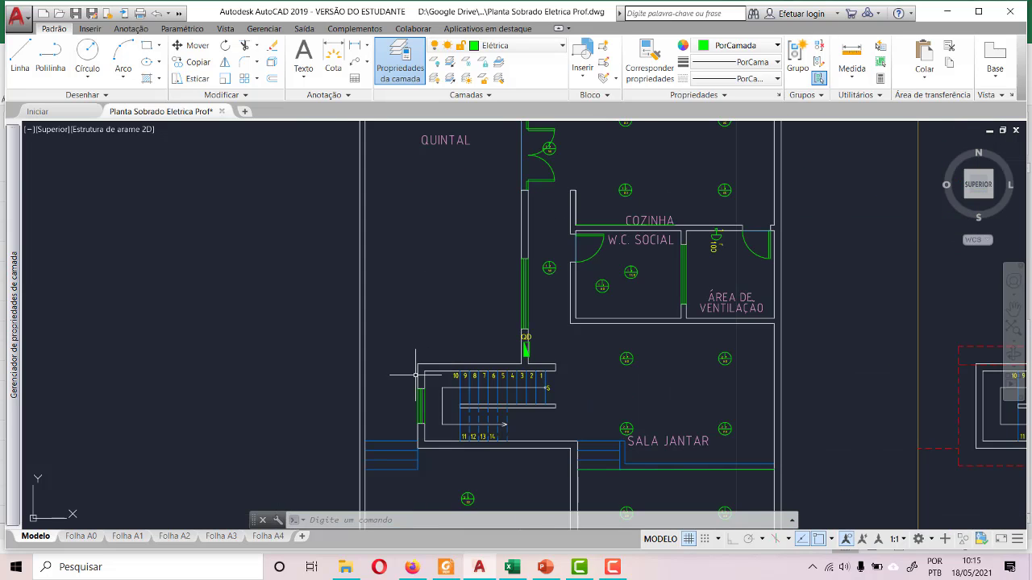
scroll(441, 343, down, 4)
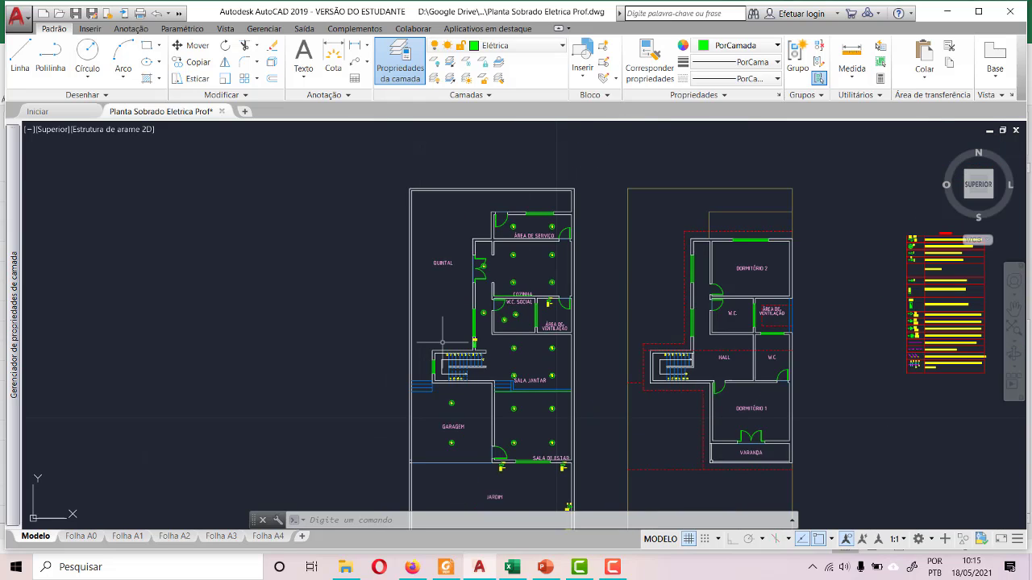
scroll(443, 339, down, 2)
scroll(470, 234, up, 5)
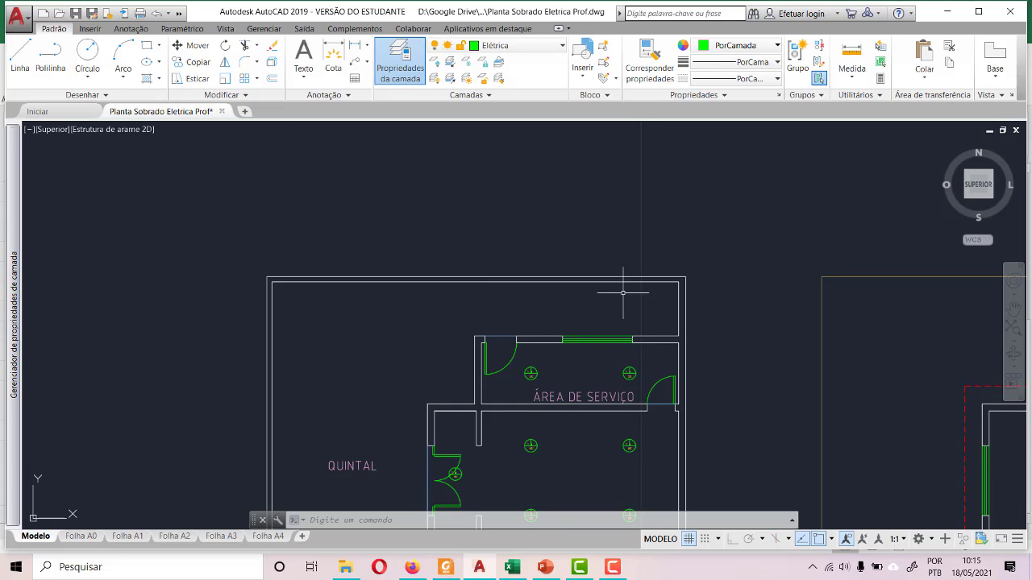
scroll(484, 301, down, 4)
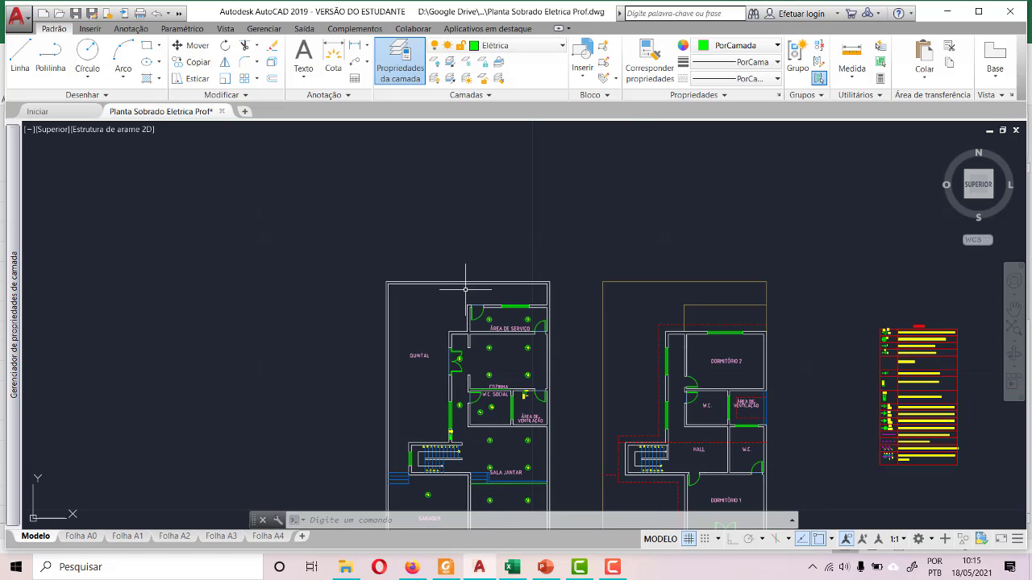
- Copy the wall lamp symbol with its 1, r and 100 labels from the Área de Ventilação to the clipboard
scroll(524, 419, up, 8)
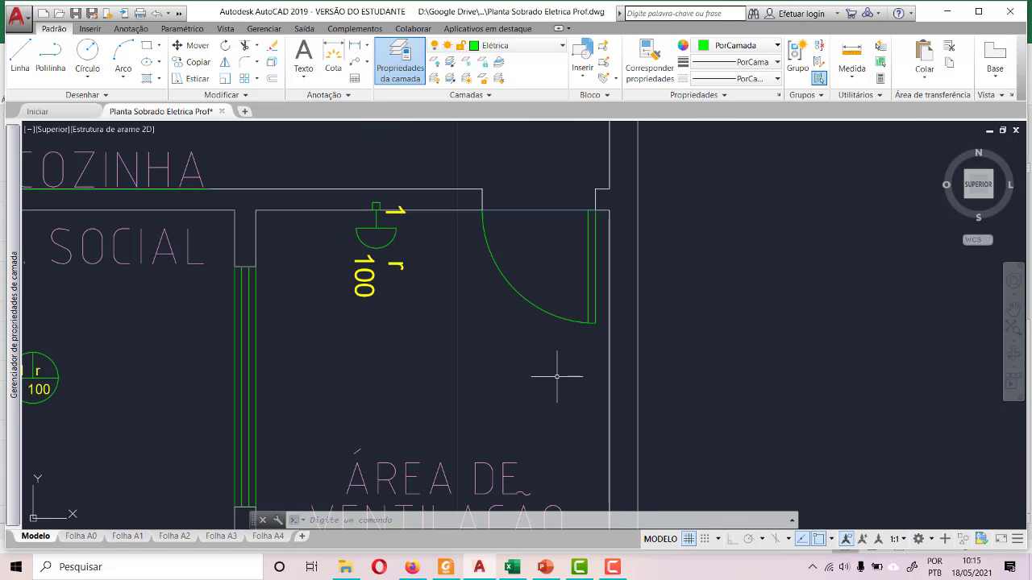
click(438, 306)
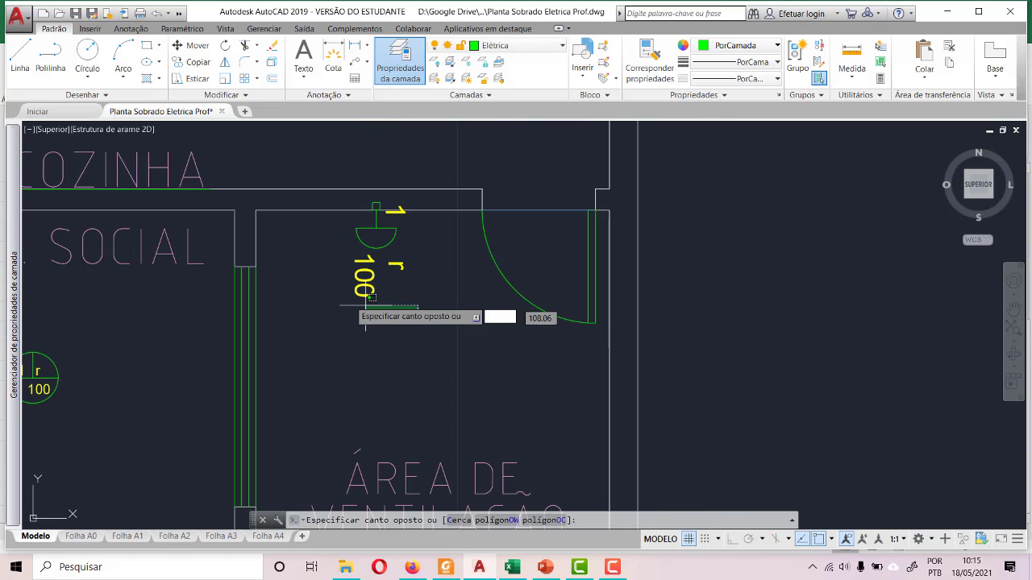
click(325, 196)
key(Escape)
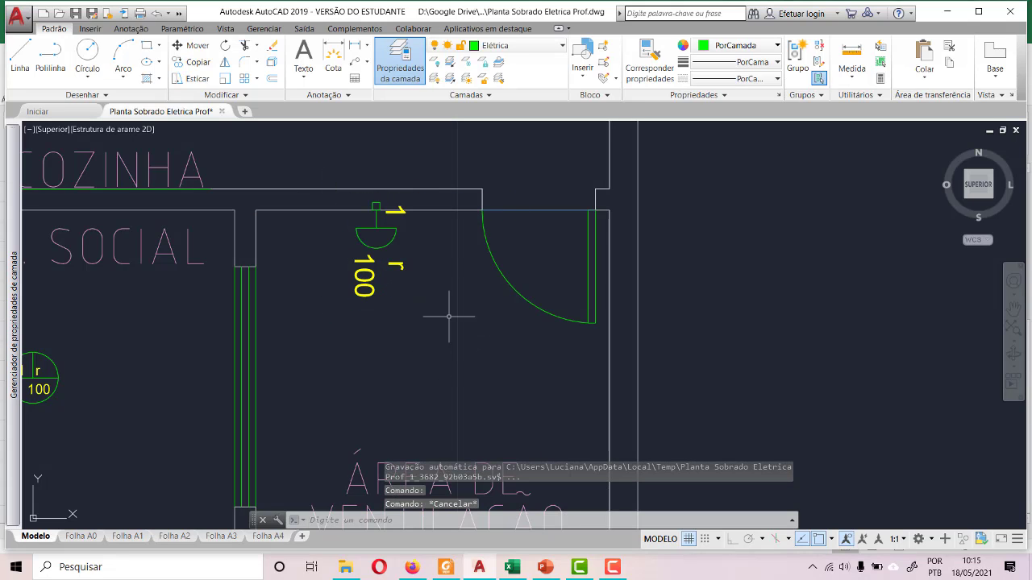
click(447, 314)
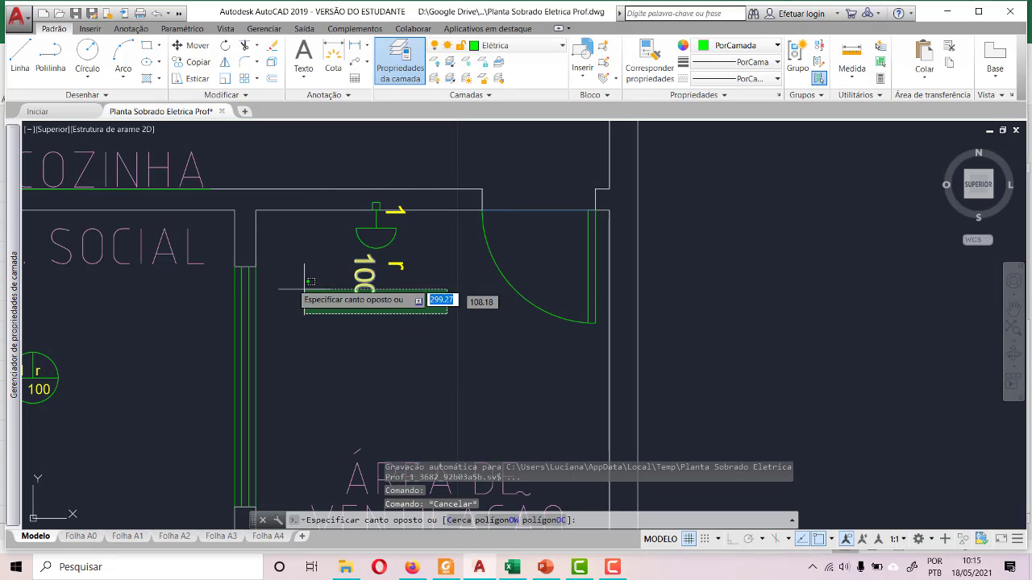
key(Escape)
click(342, 198)
click(408, 288)
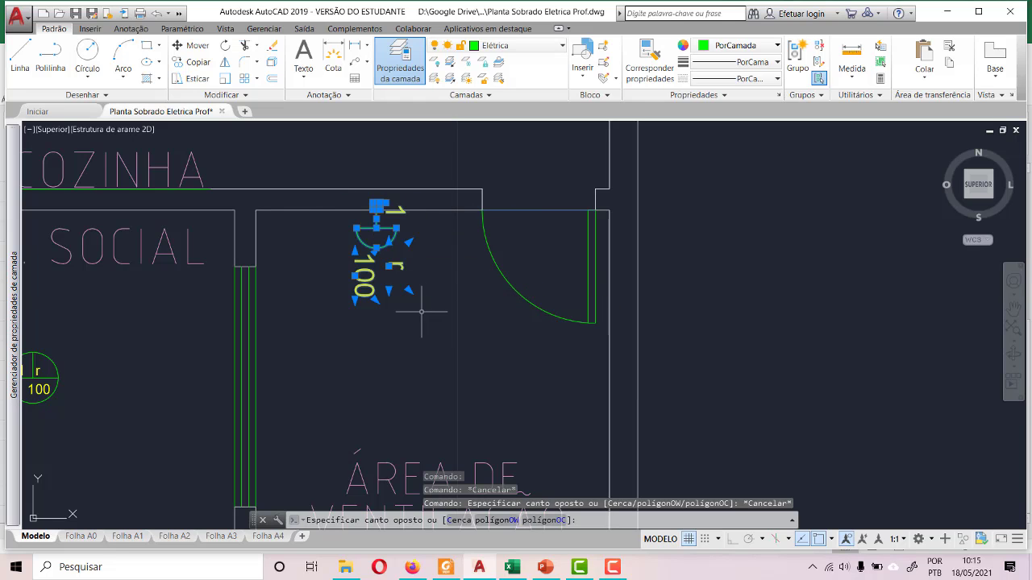
key(ctrl+c)
scroll(425, 315, down, 8)
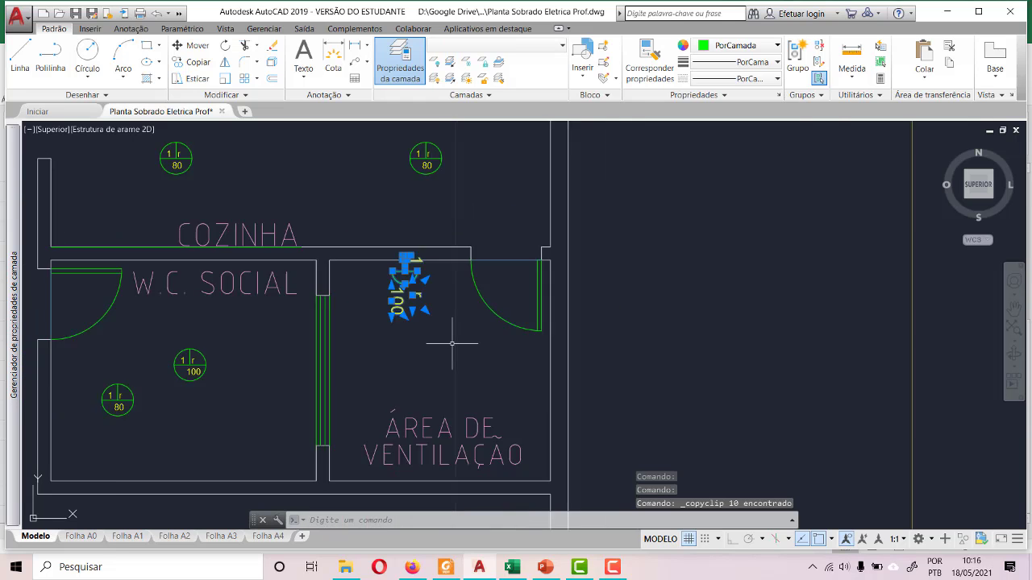
- Paste the copied wall lamp symbol into the open strip behind the Área de Serviço, between its outer wall and the boundary wall
scroll(429, 223, up, 6)
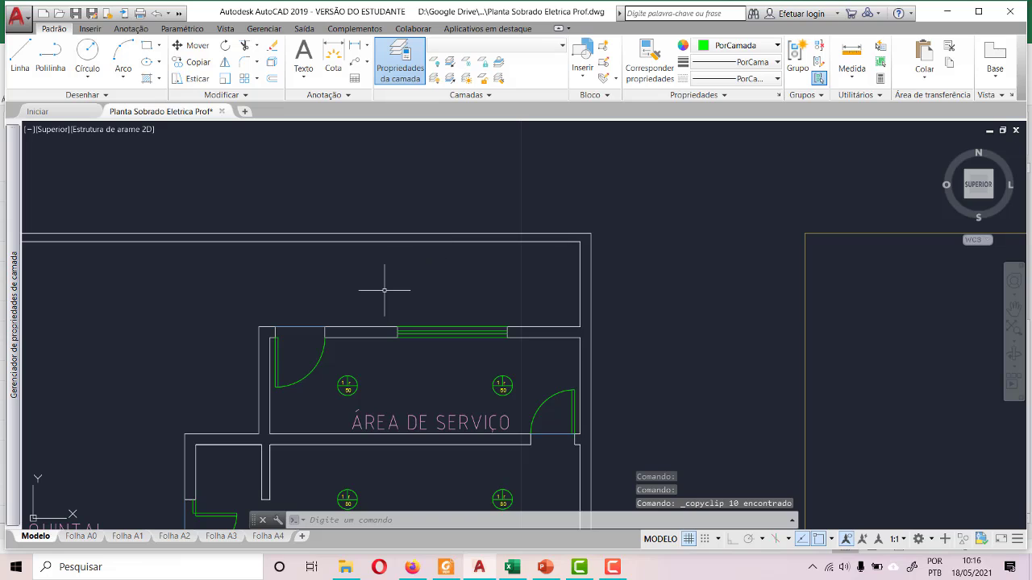
key(ctrl+v)
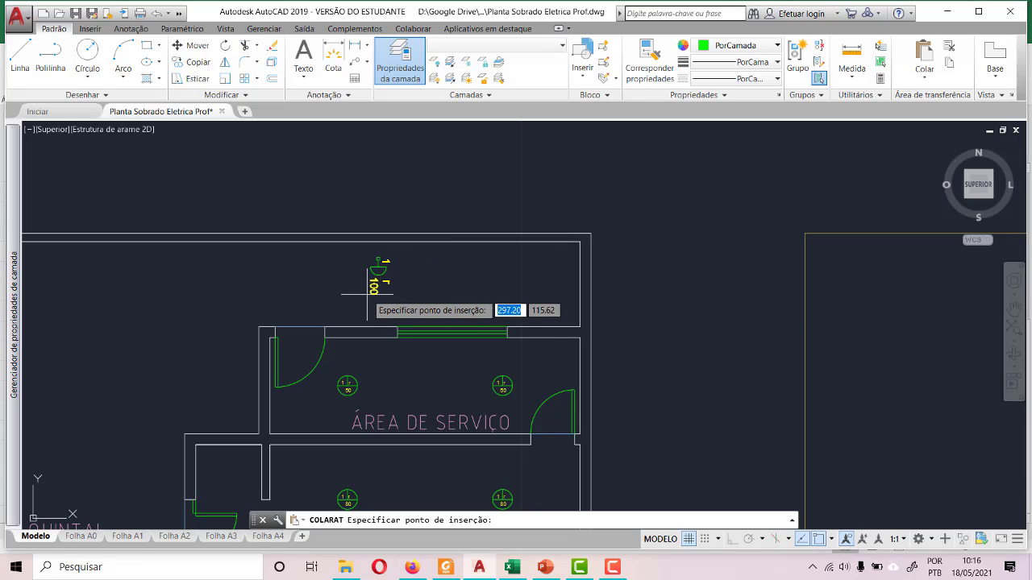
click(340, 261)
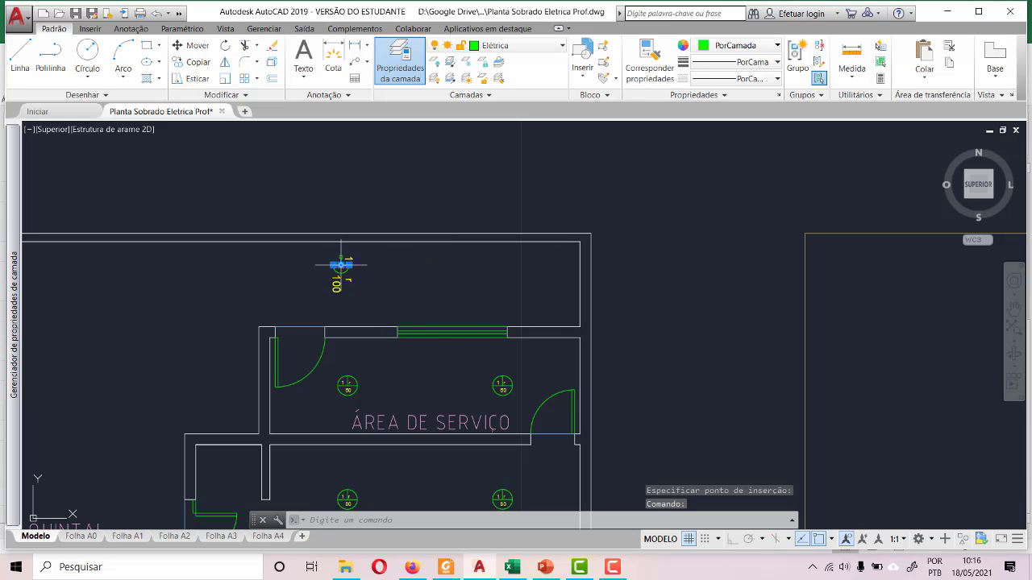
scroll(341, 266, up, 8)
key(Escape)
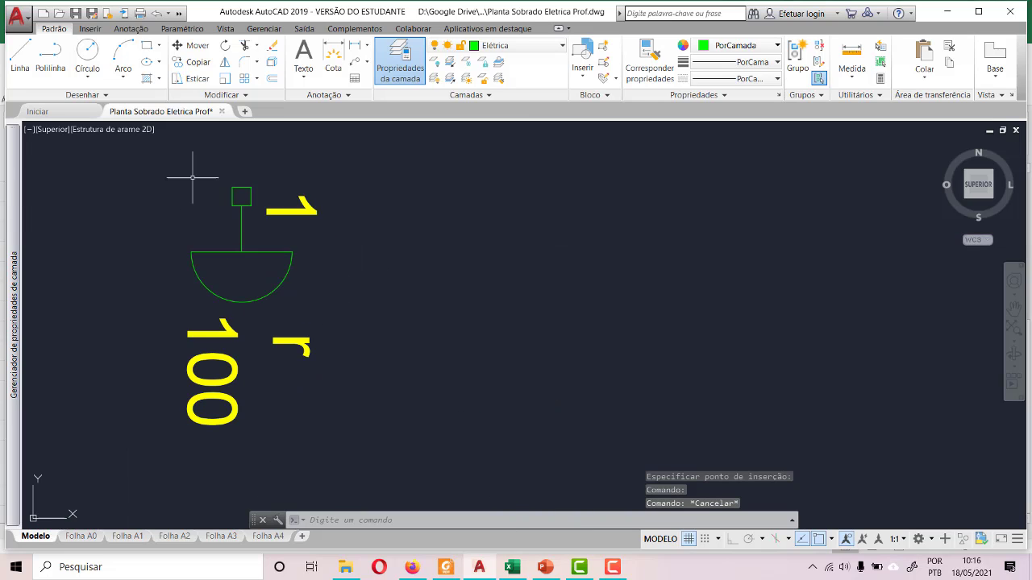
click(174, 161)
click(296, 308)
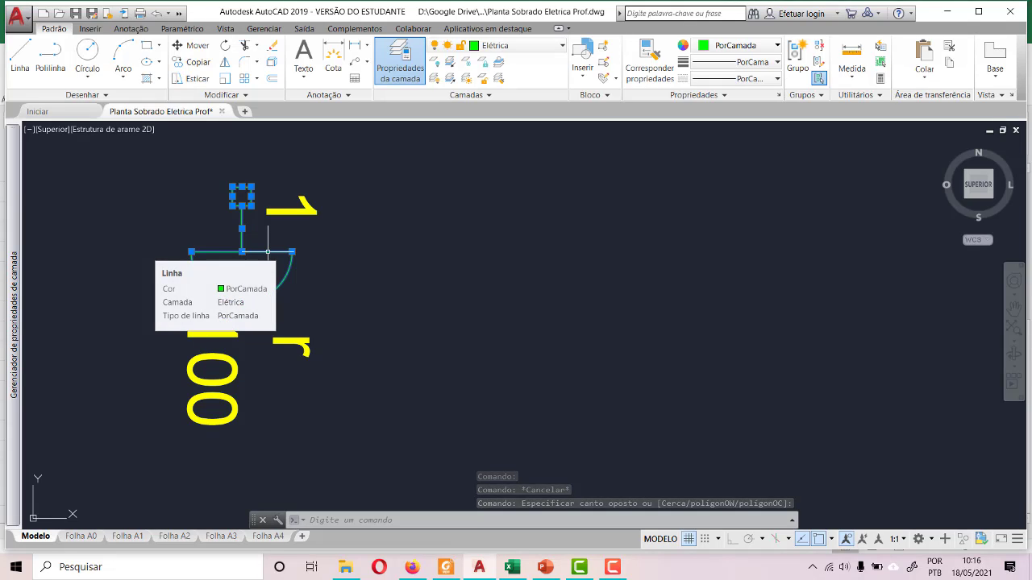
key(Escape)
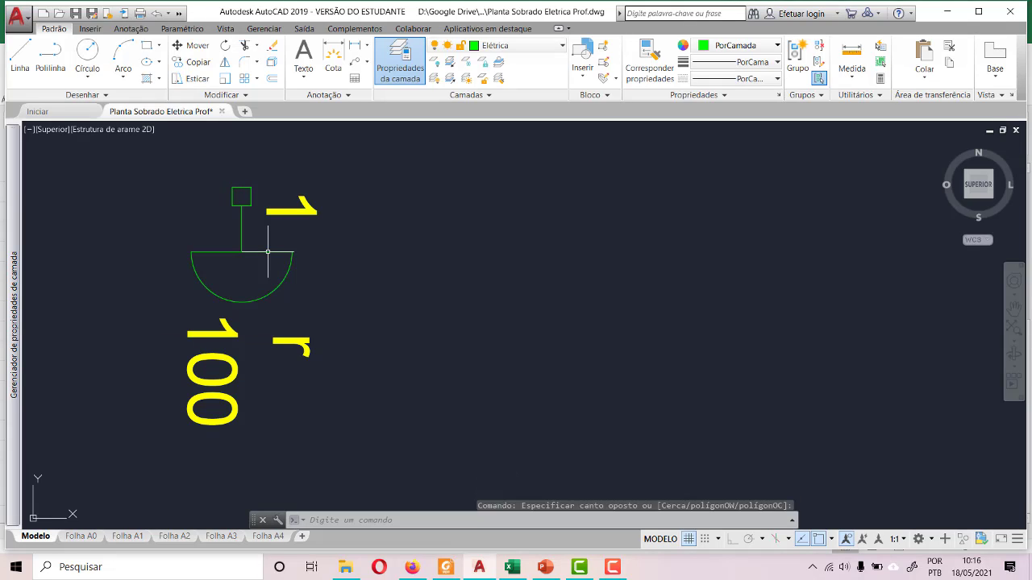
- Check the Arandela symbol and its description in the Legenda table
scroll(284, 252, down, 6)
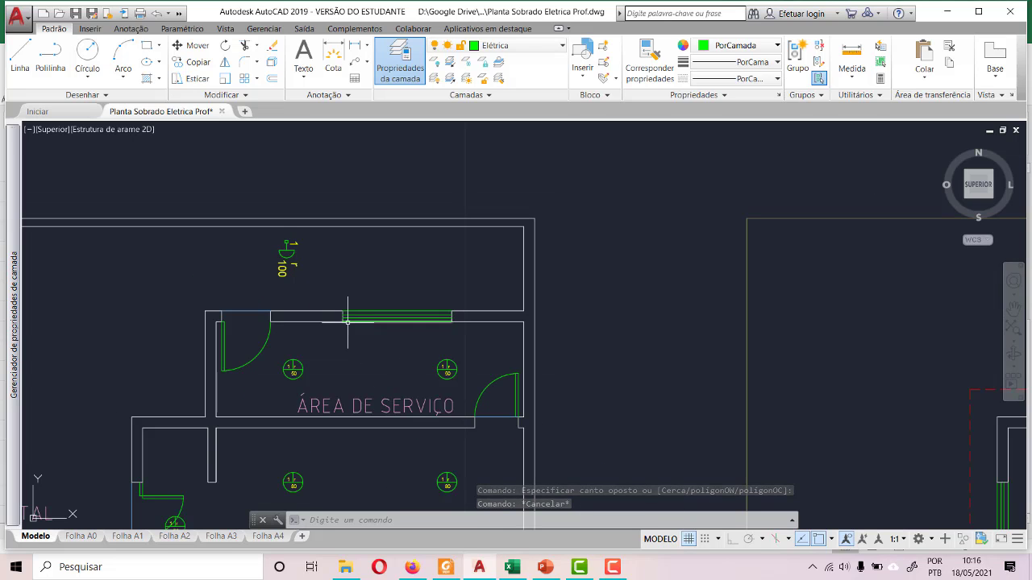
scroll(403, 277, down, 8)
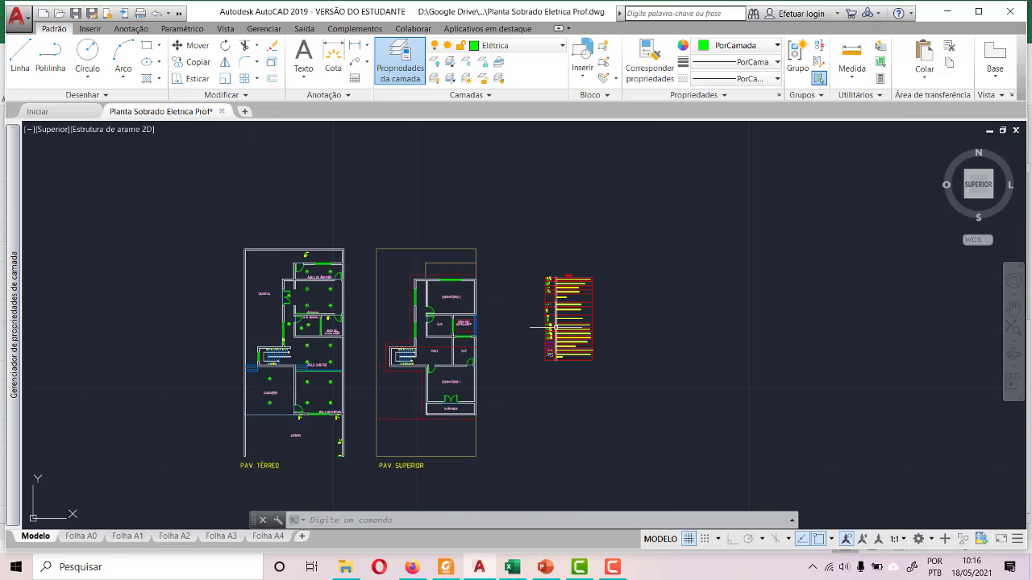
scroll(595, 314, up, 6)
scroll(428, 142, up, 8)
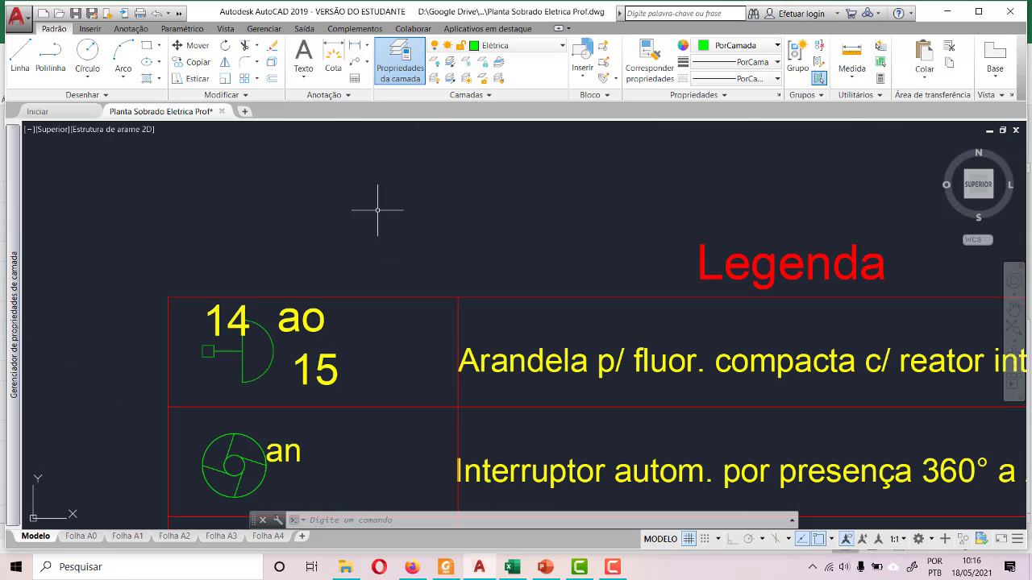
scroll(375, 374, down, 10)
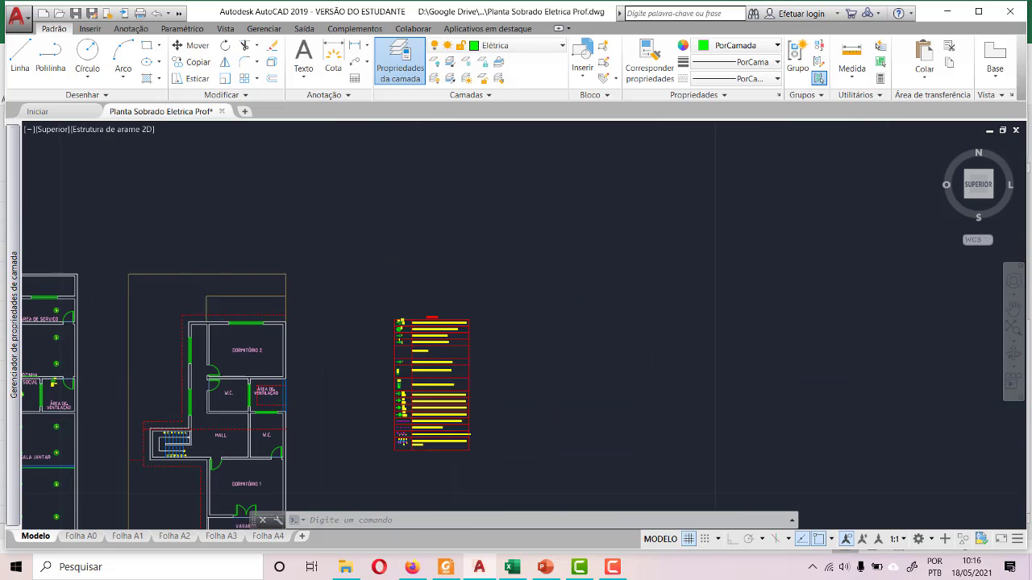
- Copy the wall lamp symbol with its r, 1 and 100 labels from the Jardim's side wall to the clipboard
scroll(129, 283, up, 8)
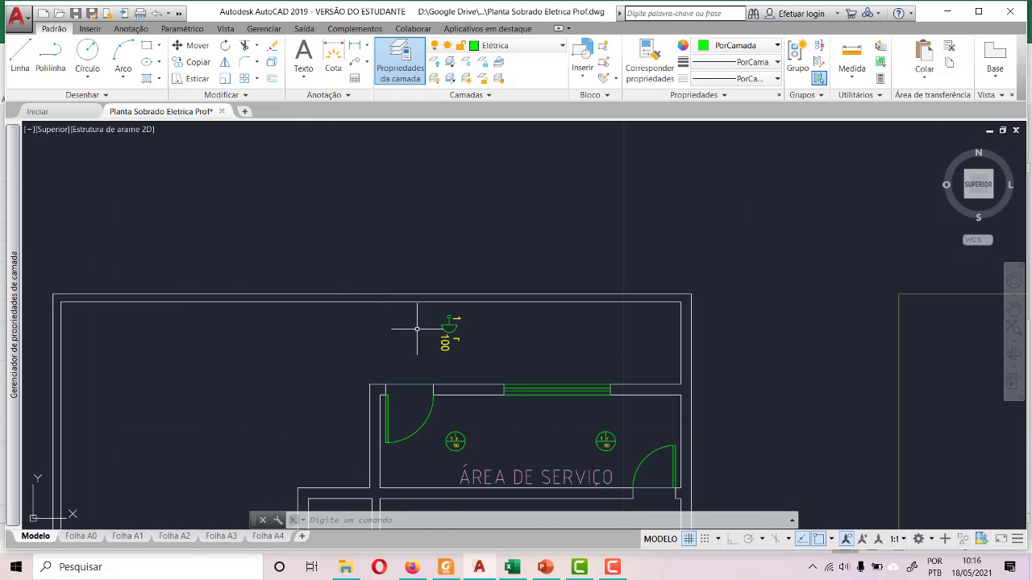
scroll(486, 331, up, 3)
scroll(486, 331, down, 5)
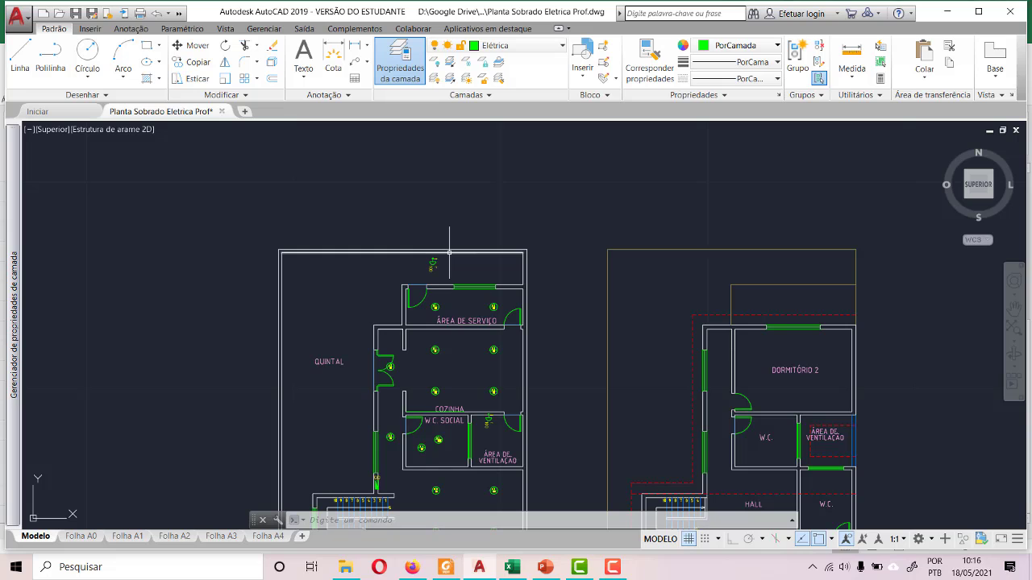
scroll(430, 233, down, 3)
scroll(445, 424, up, 8)
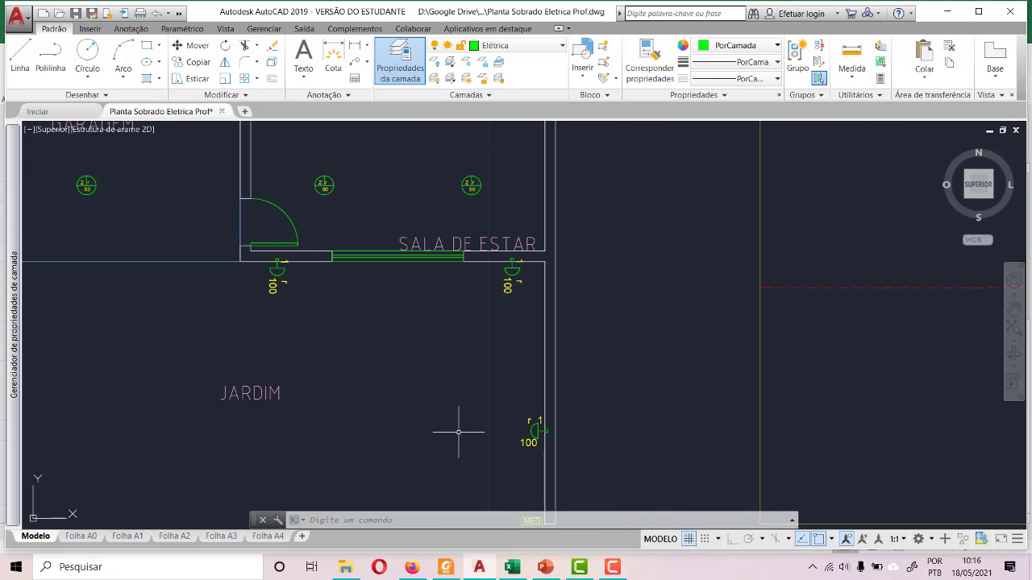
click(524, 317)
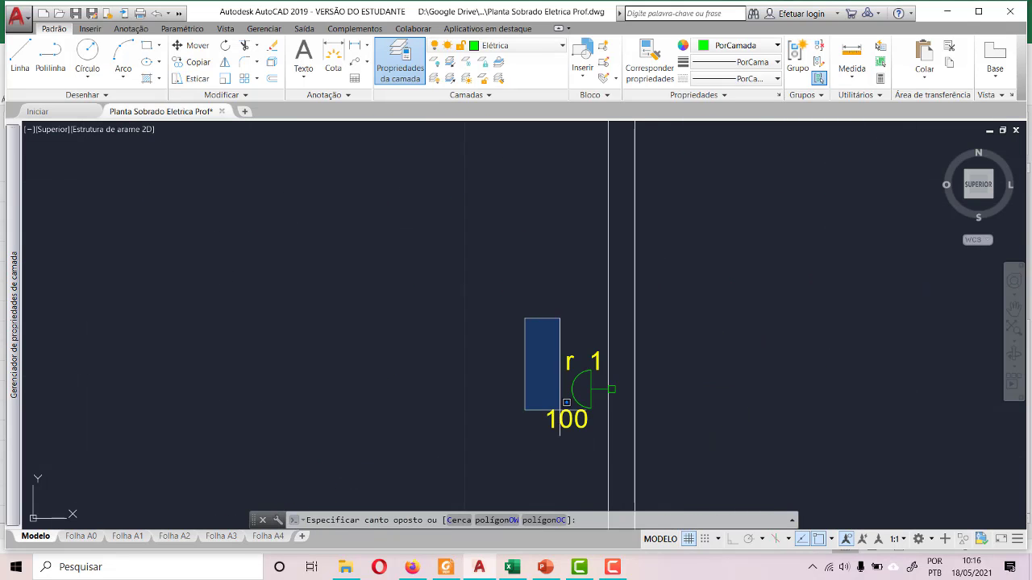
click(621, 454)
click(593, 458)
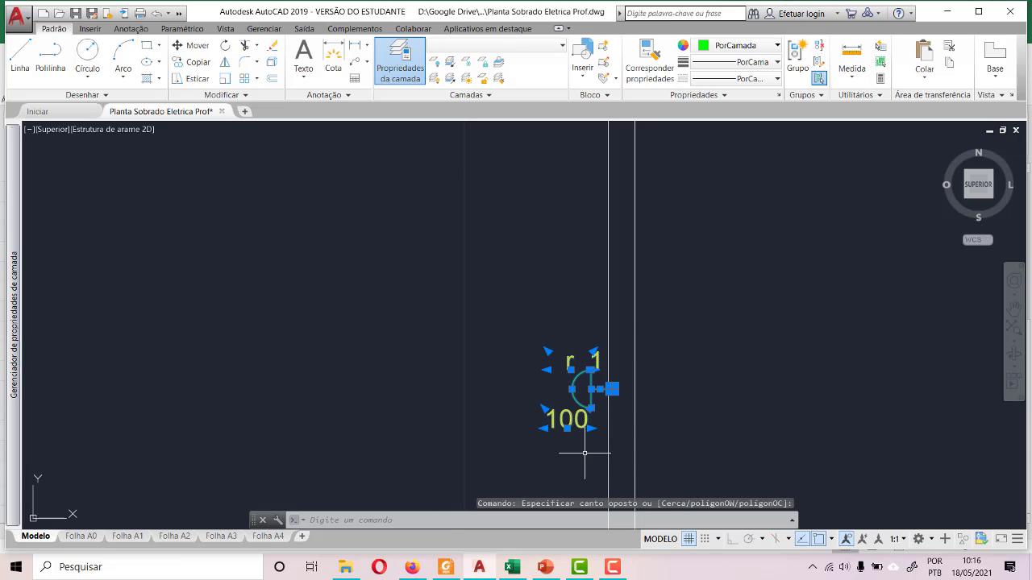
click(584, 453)
key(ctrl+c)
- Paste the copied wall lamp onto the Quintal side of the outer wall, between the double door and the window near the W.C. Social
scroll(584, 453, down, 8)
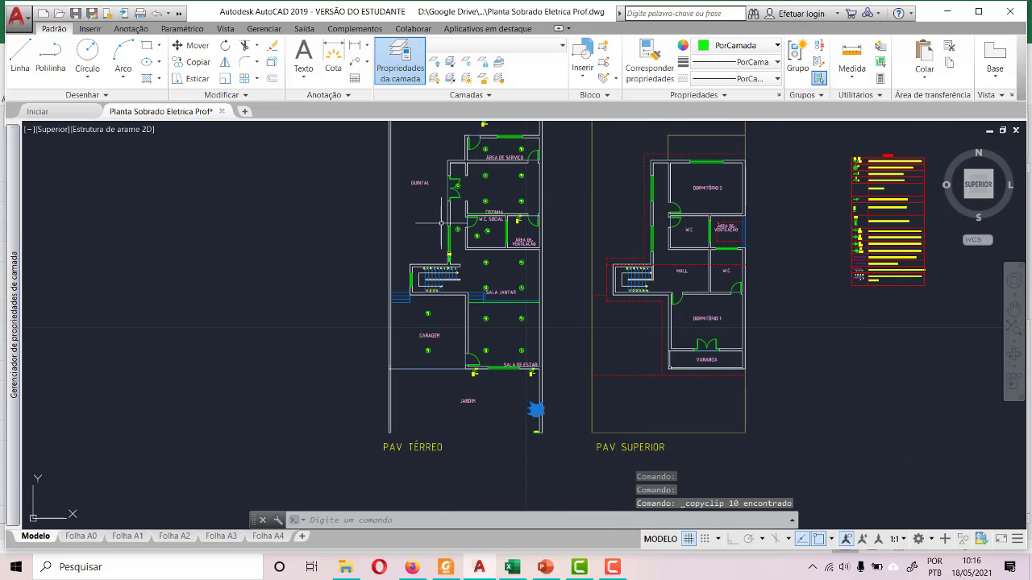
scroll(441, 222, up, 6)
key(ctrl+v)
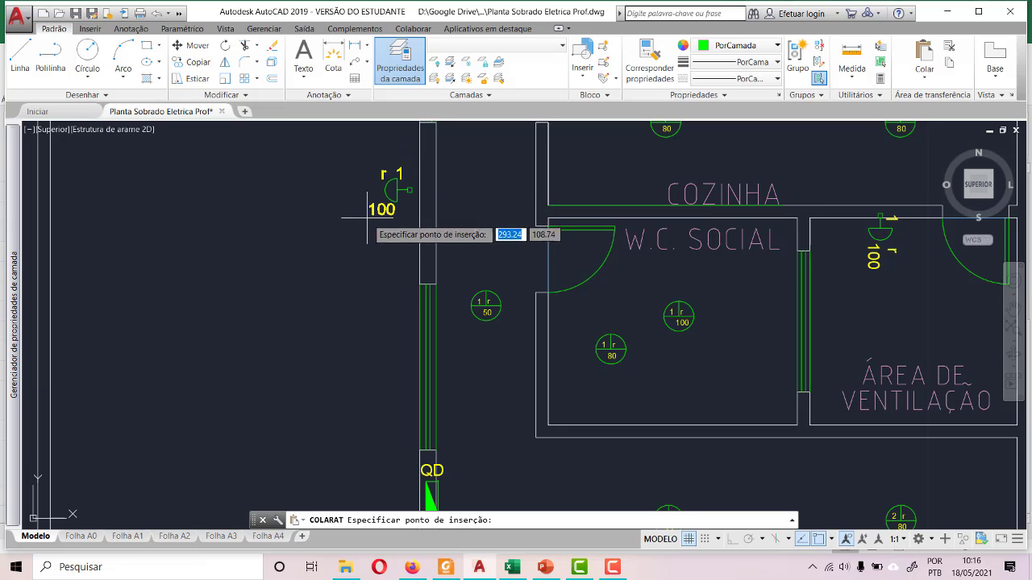
click(379, 213)
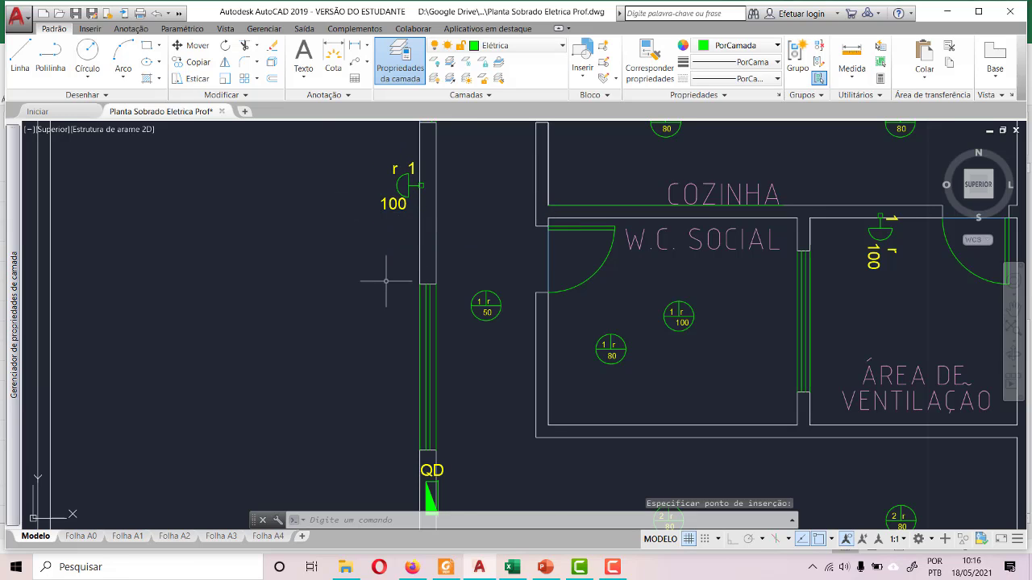
- Paste another copied wall lamp onto the Quintal wall near the house corner, on the Área de Serviço side of the double door
scroll(384, 281, down, 5)
scroll(390, 193, up, 6)
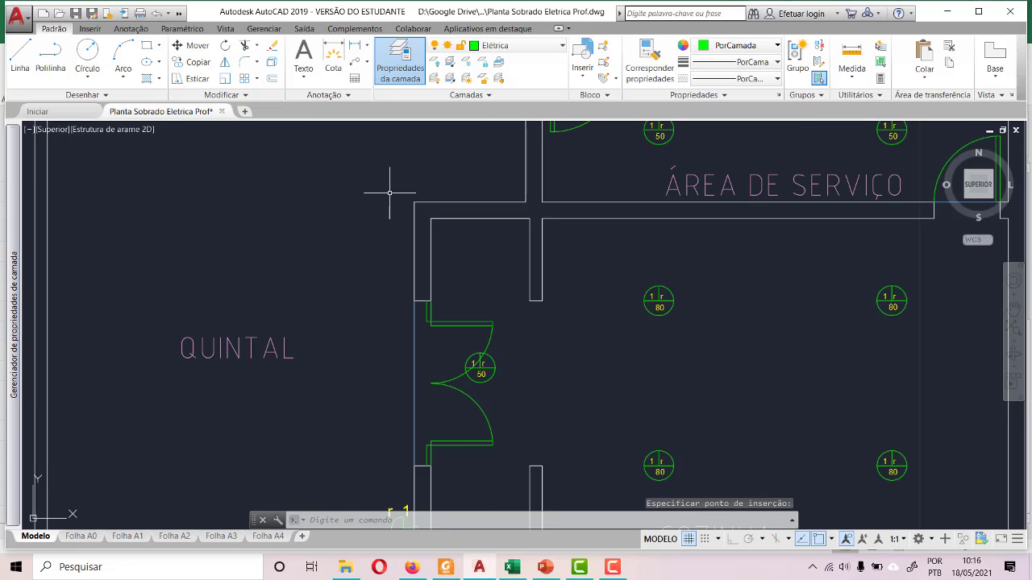
key(ctrl+v)
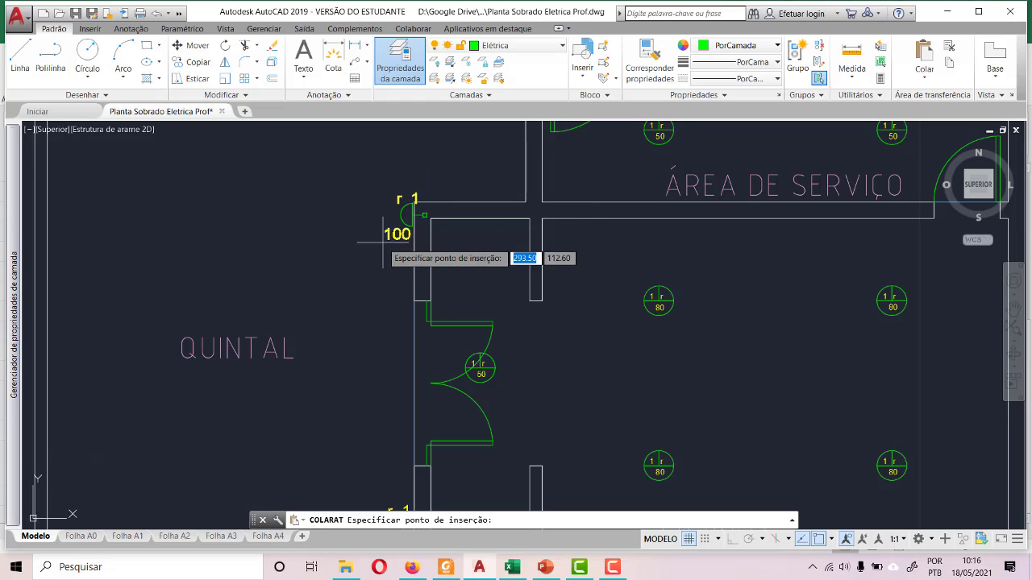
scroll(373, 240, down, 3)
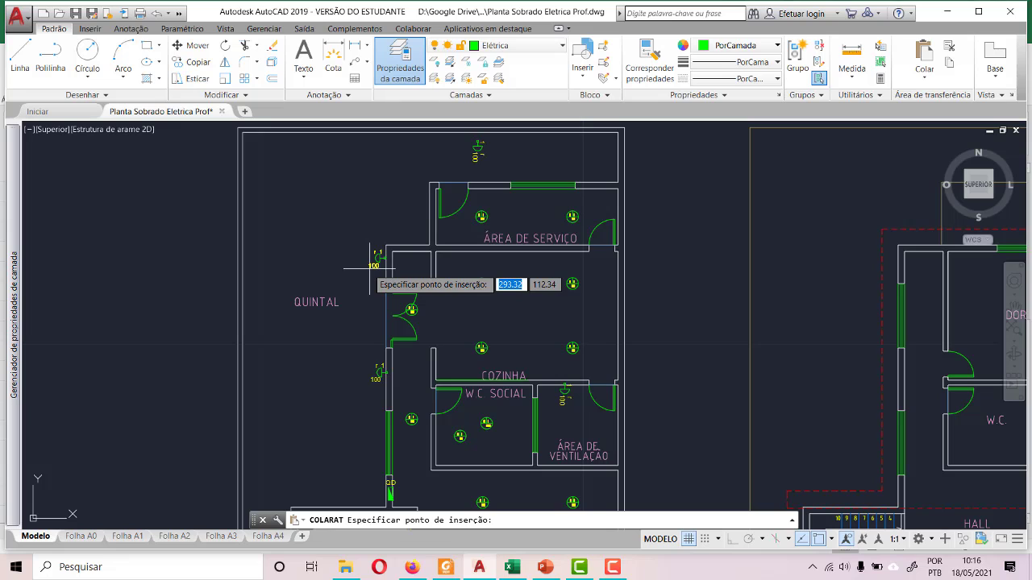
click(371, 268)
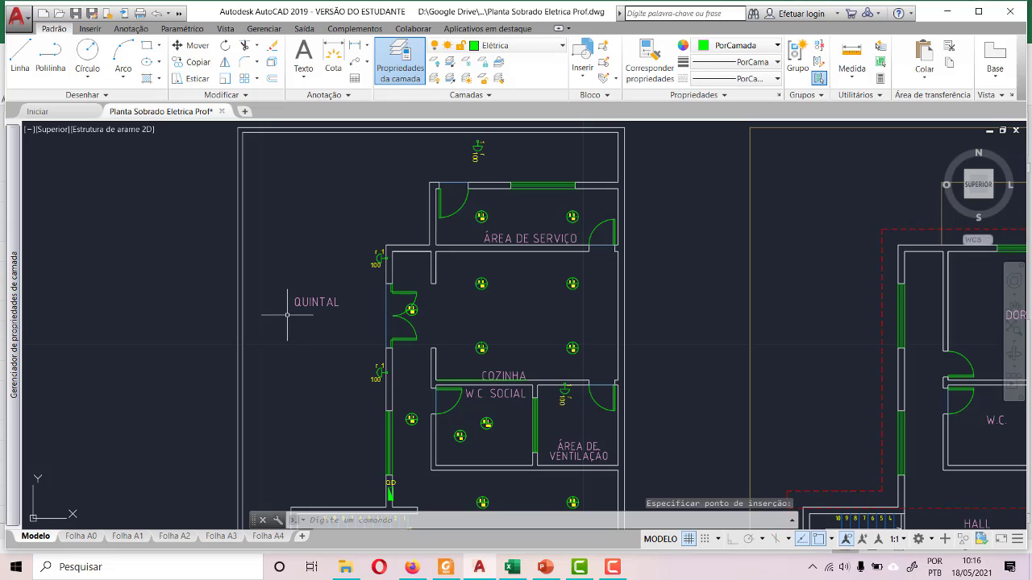
- Check the room loads in the QUADRO DE CARGAS sheet of Divisão de Circuitos.xlsx in Excel, and return to the AutoCAD plan
scroll(290, 310, down, 2)
scroll(327, 419, down, 2)
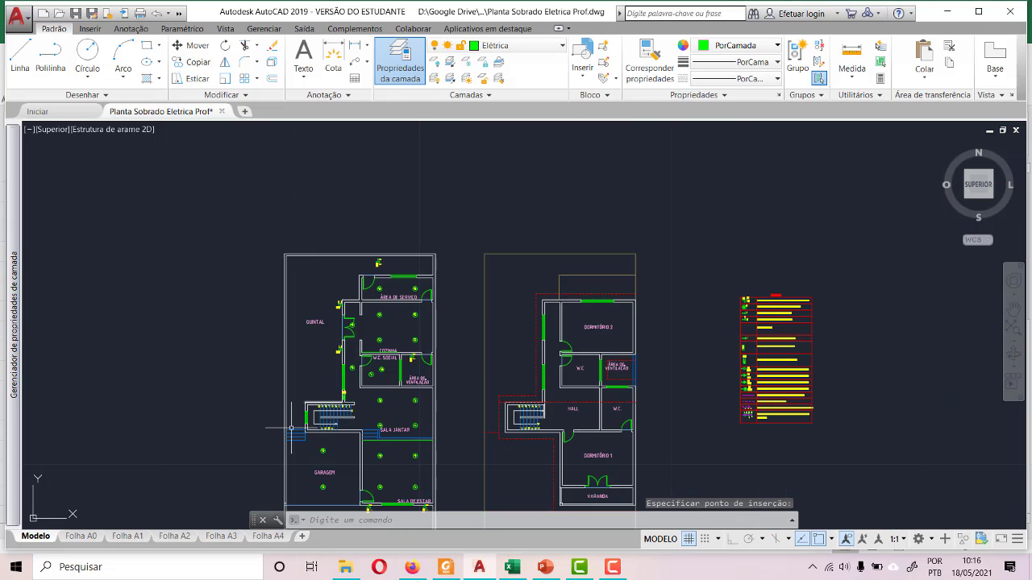
click(512, 567)
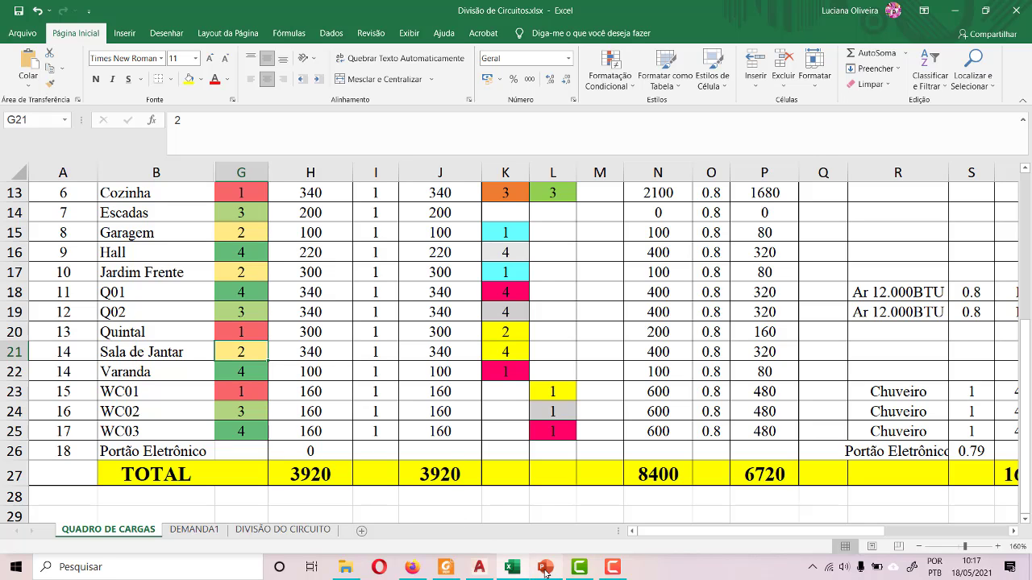
click(478, 567)
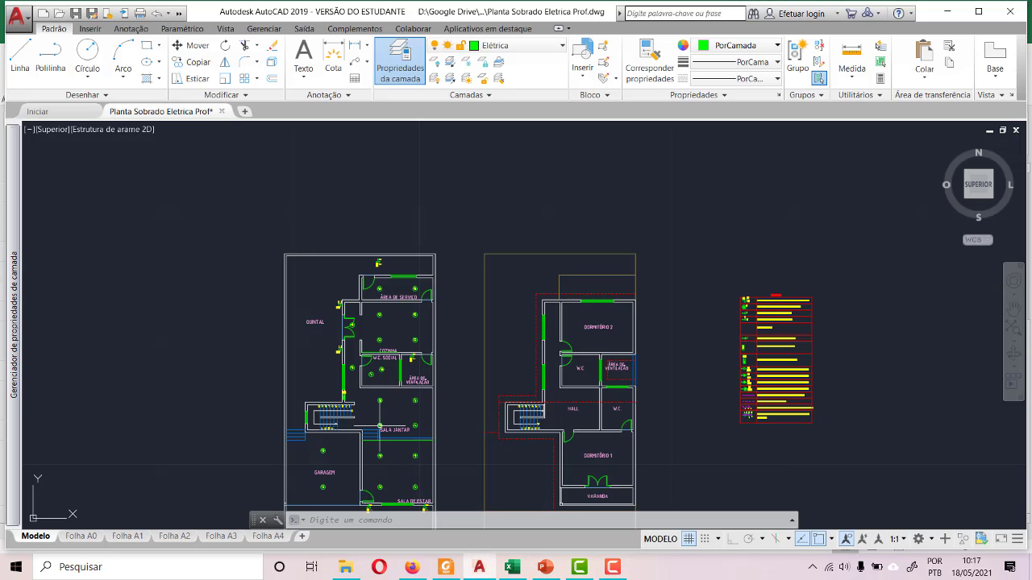
- Paste a third copied wall lamp onto the outer face of the staircase wall, just above its window
scroll(312, 284, down, 2)
scroll(312, 283, up, 5)
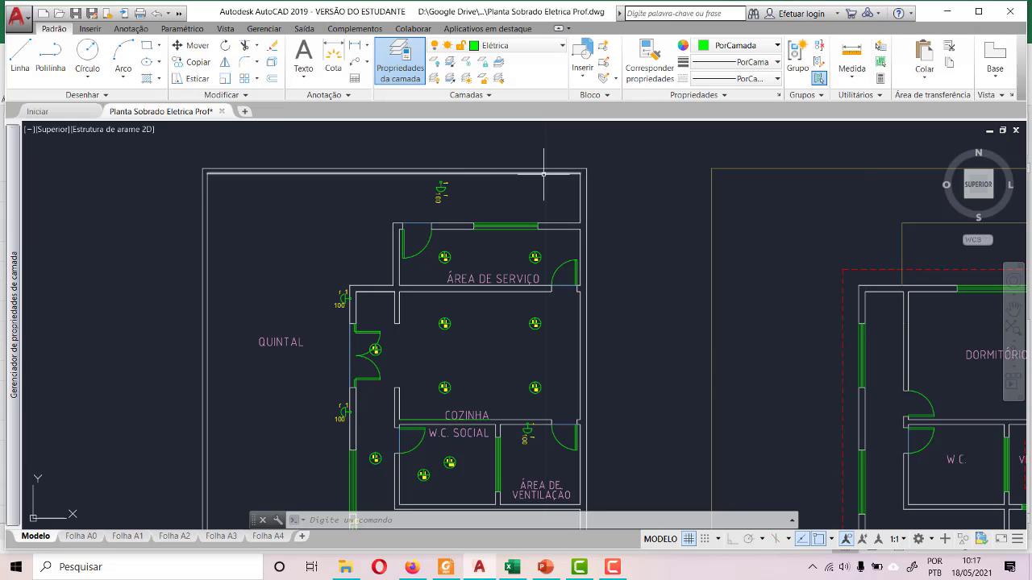
scroll(358, 178, down, 2)
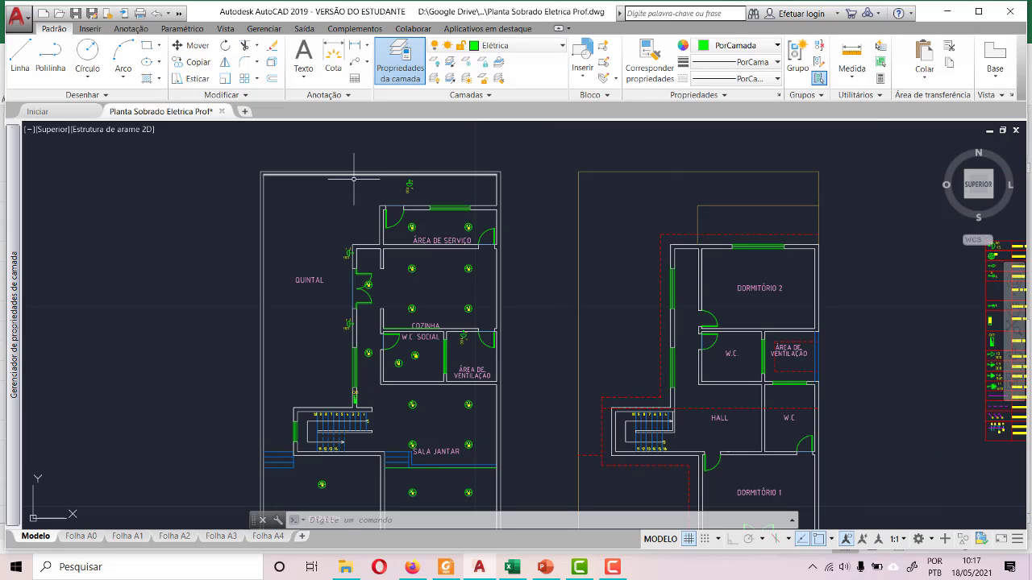
scroll(284, 445, up, 6)
scroll(290, 436, down, 2)
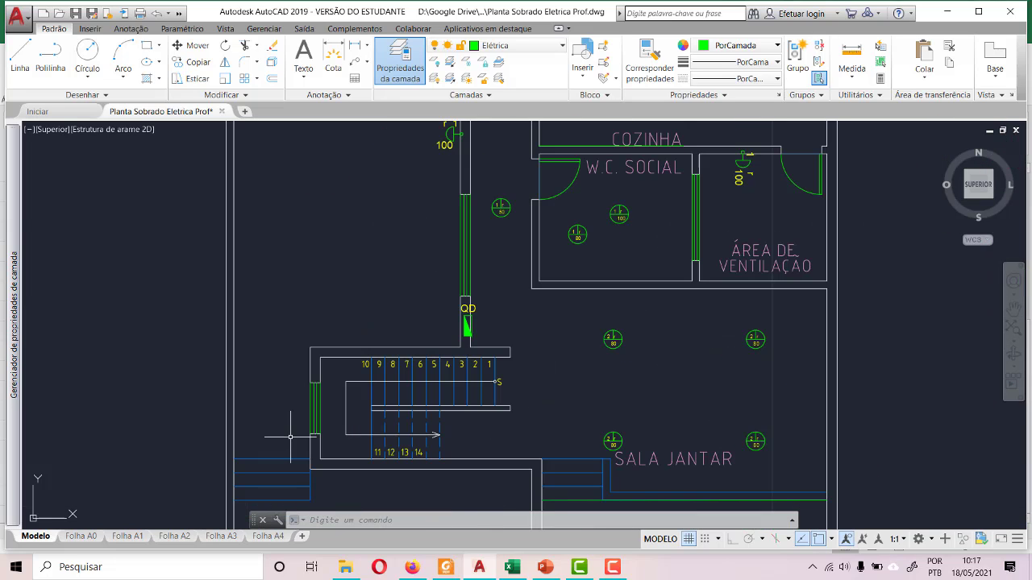
scroll(298, 362, up, 4)
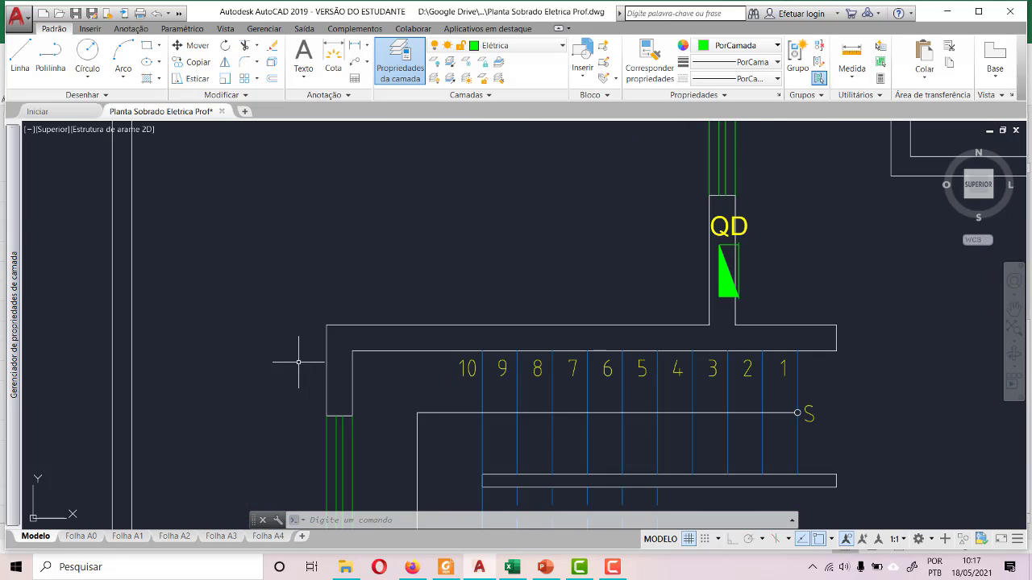
key(ctrl+v)
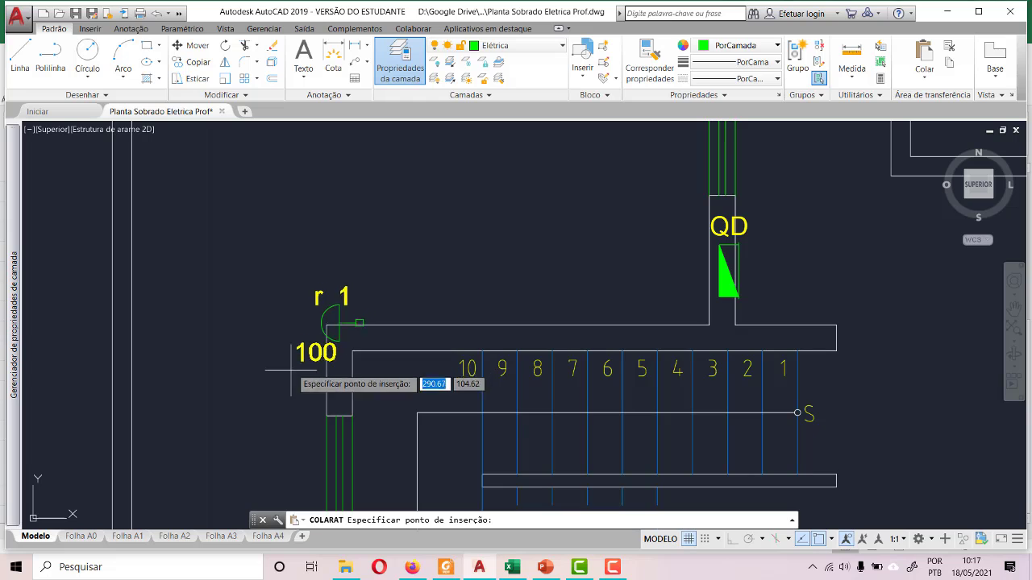
click(266, 419)
scroll(226, 424, down, 4)
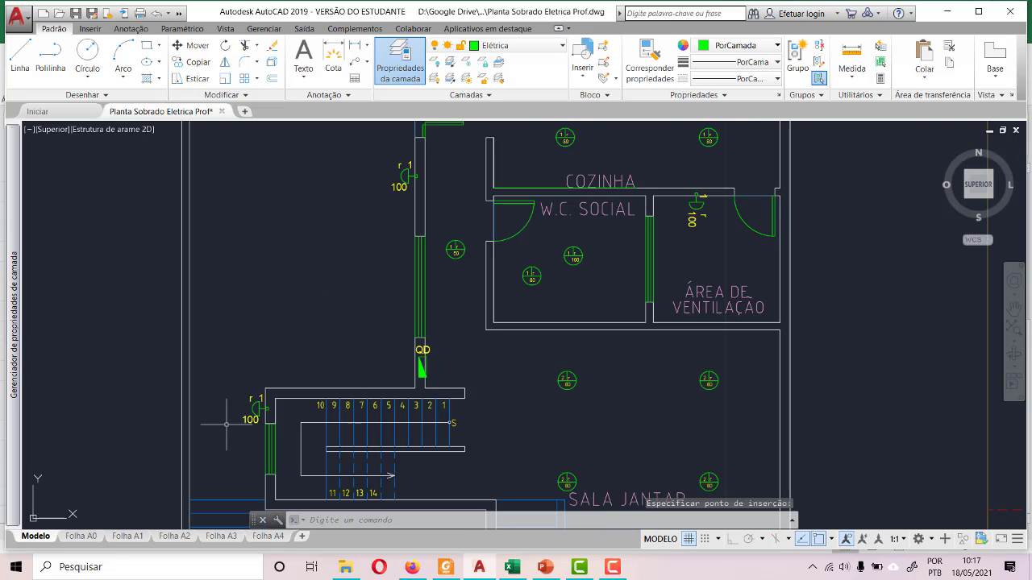
scroll(230, 420, down, 2)
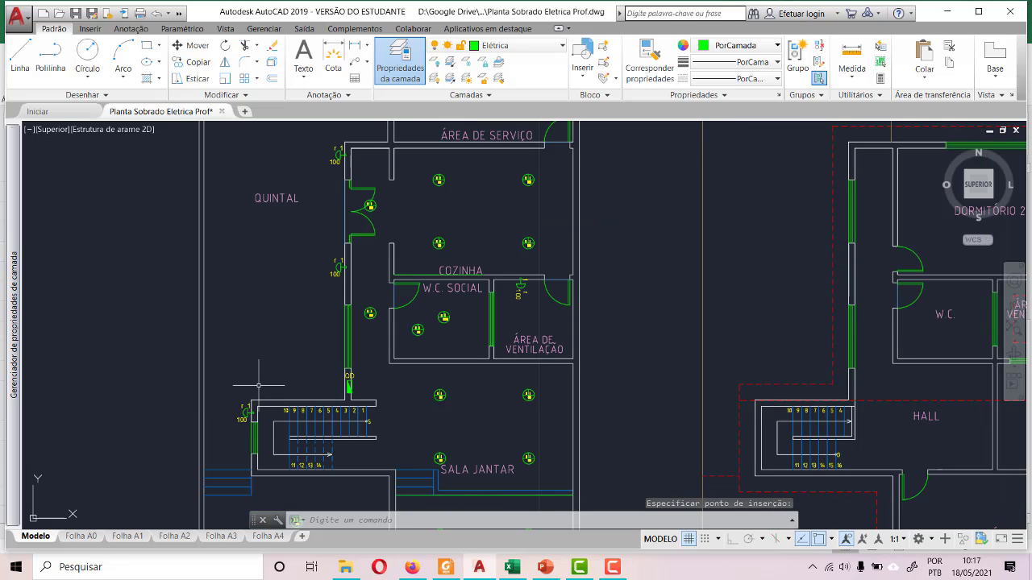
- Move the wall lamp below the double door, with its labels, down along the Quintal wall to just above the window
scroll(345, 250, up, 2)
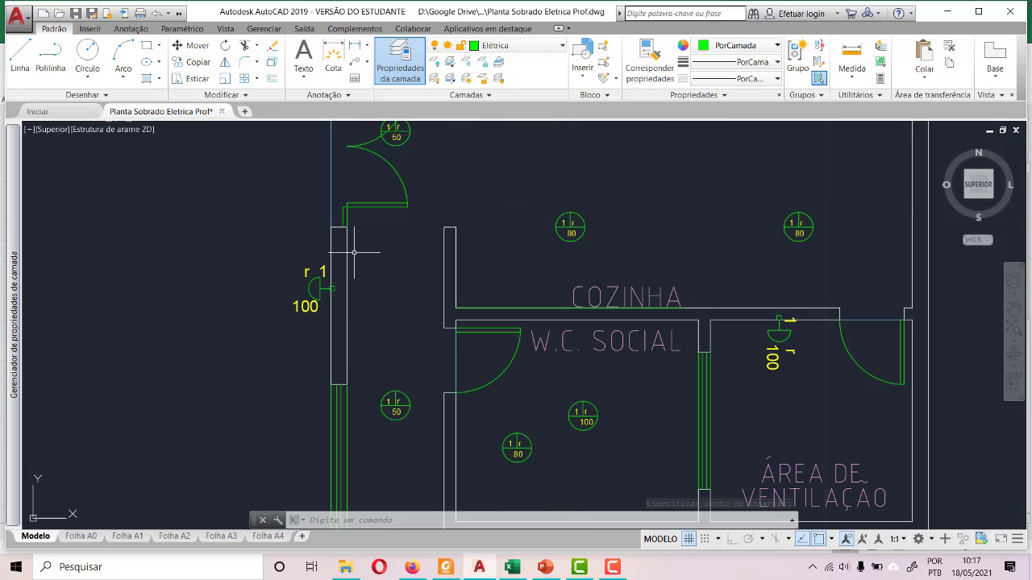
scroll(353, 248, down, 5)
scroll(357, 246, down, 2)
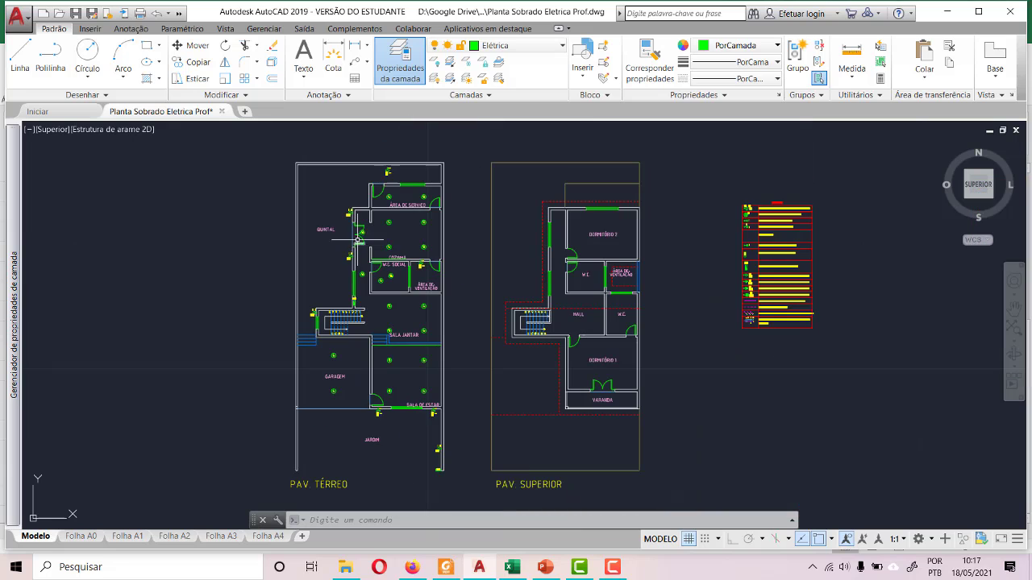
scroll(298, 377, up, 5)
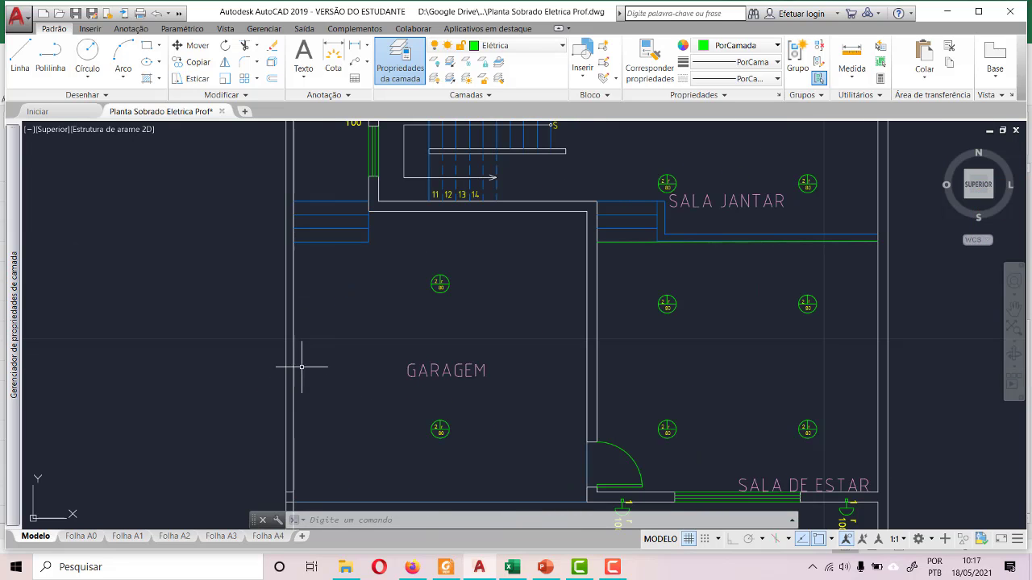
scroll(302, 356, down, 4)
scroll(379, 168, up, 5)
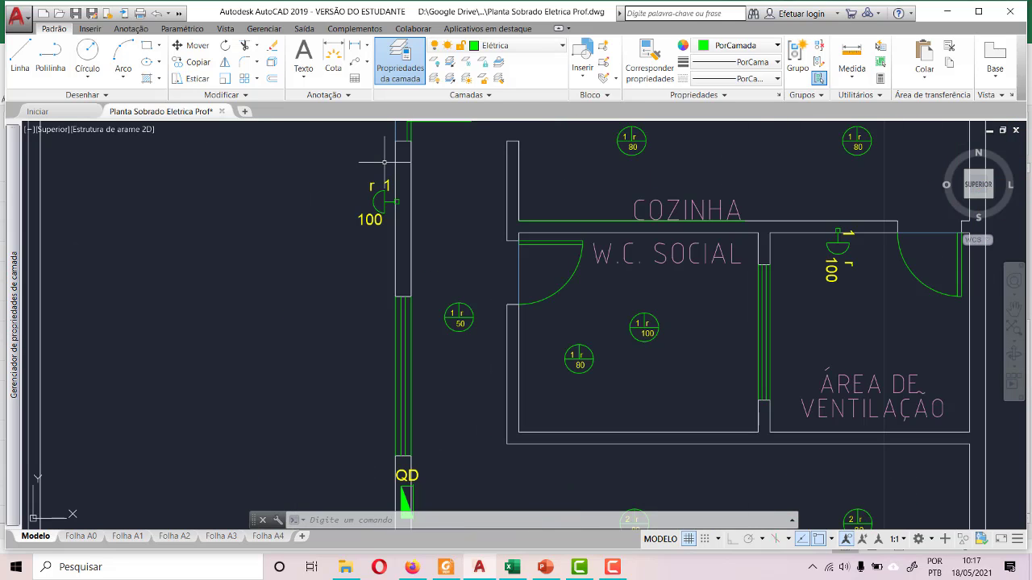
click(355, 159)
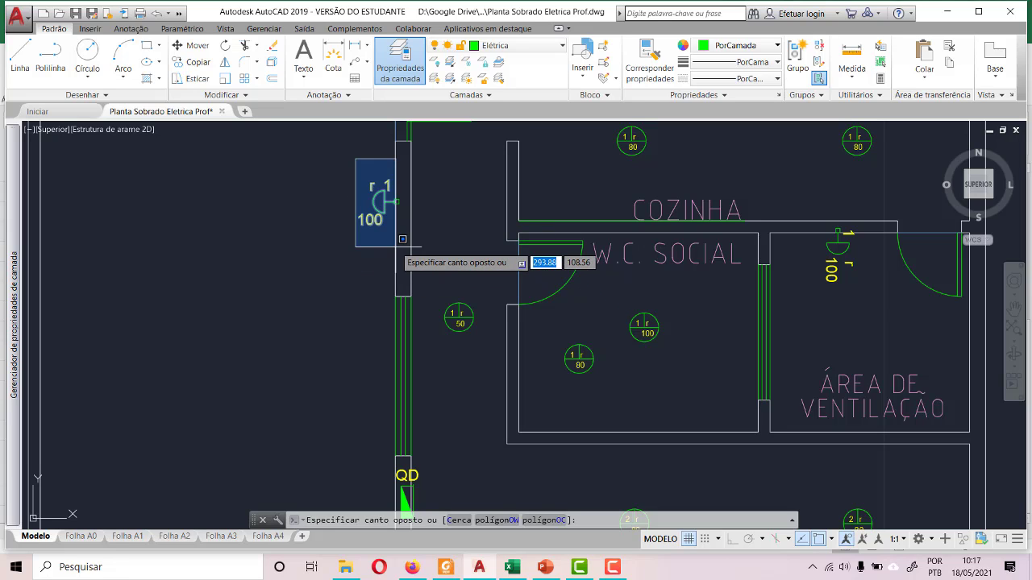
click(411, 238)
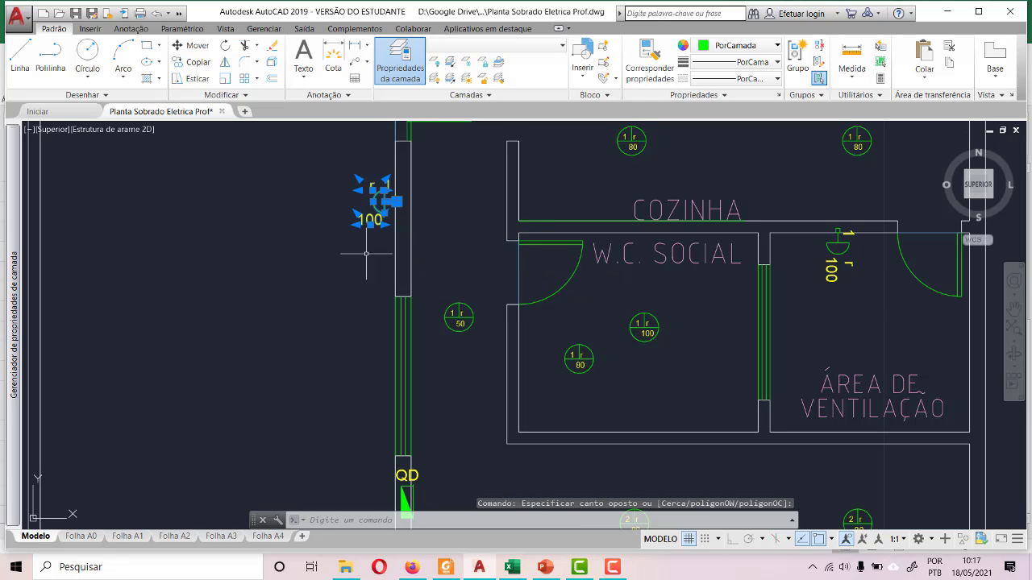
click(191, 45)
scroll(355, 203, up, 5)
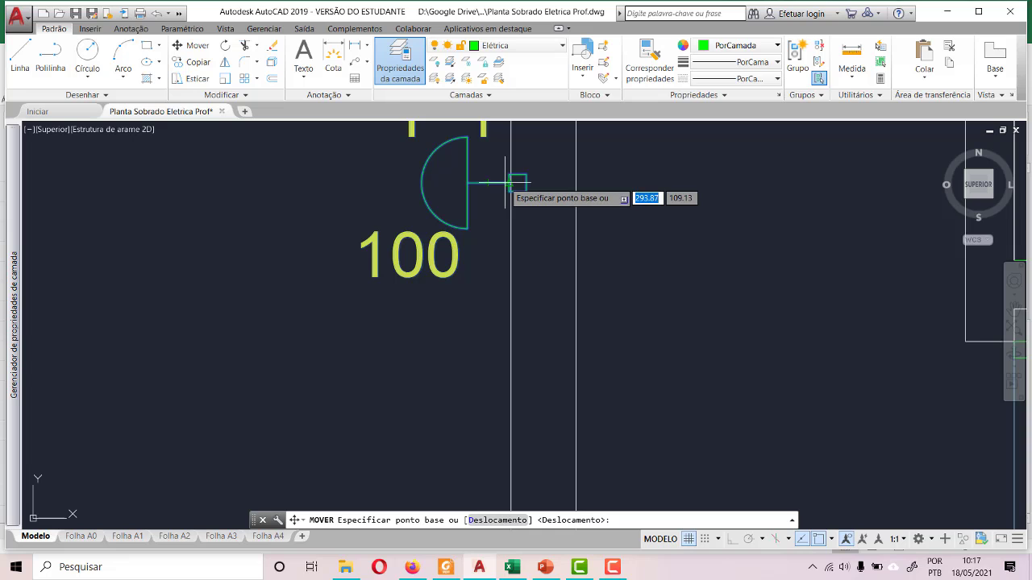
click(509, 184)
scroll(406, 189, down, 3)
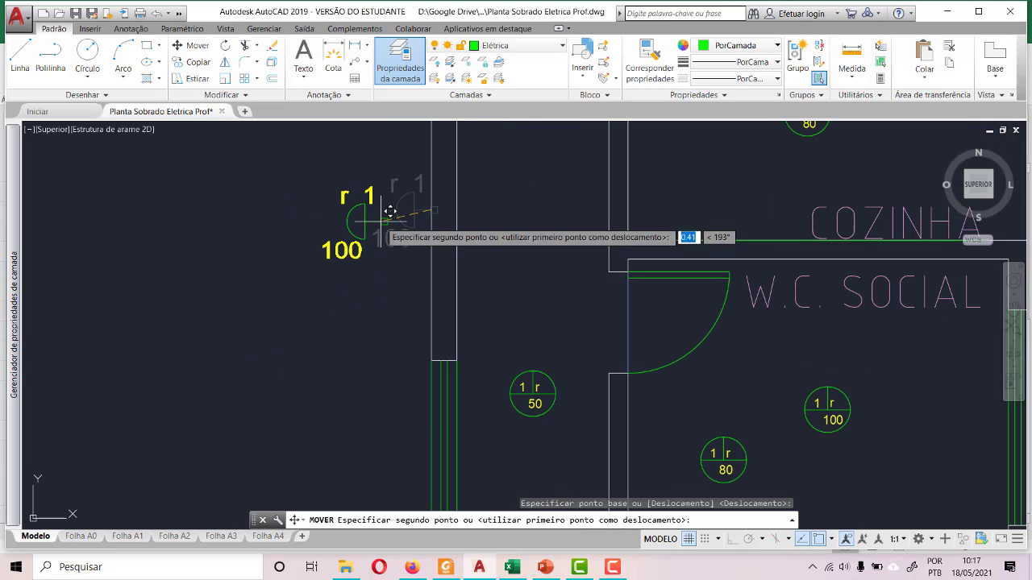
click(434, 329)
scroll(371, 322, down, 4)
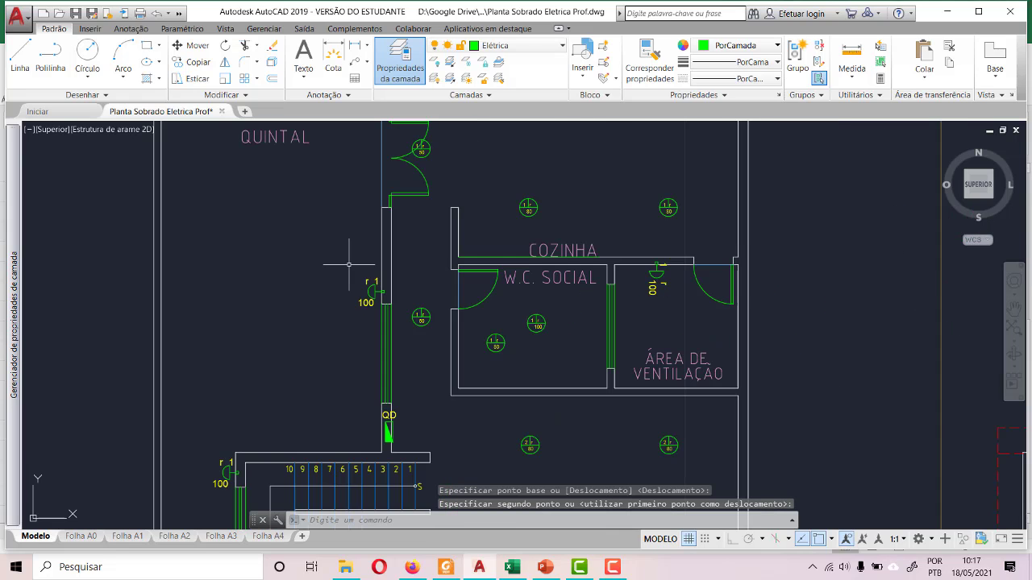
scroll(352, 266, down, 5)
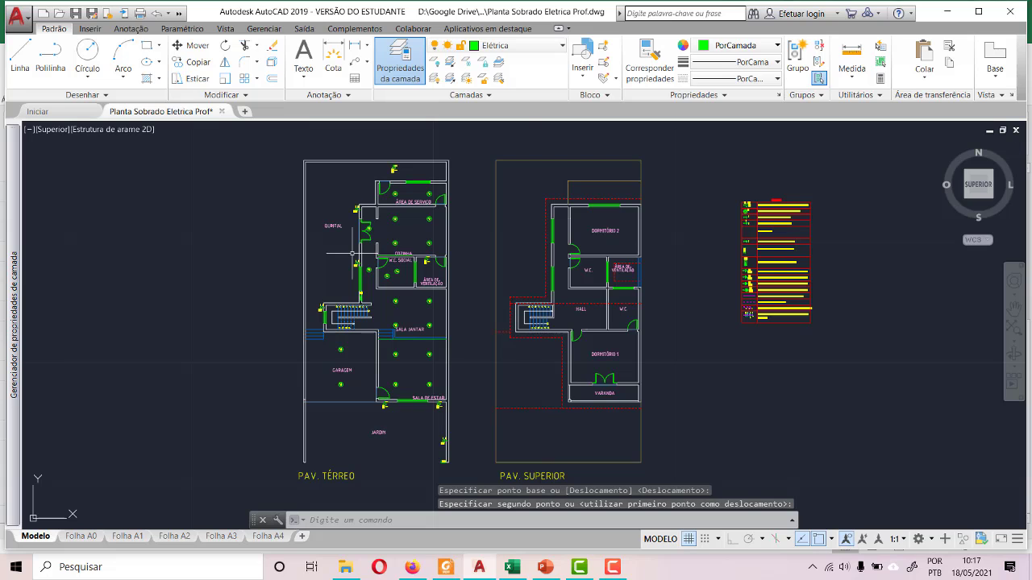
scroll(464, 137, up, 5)
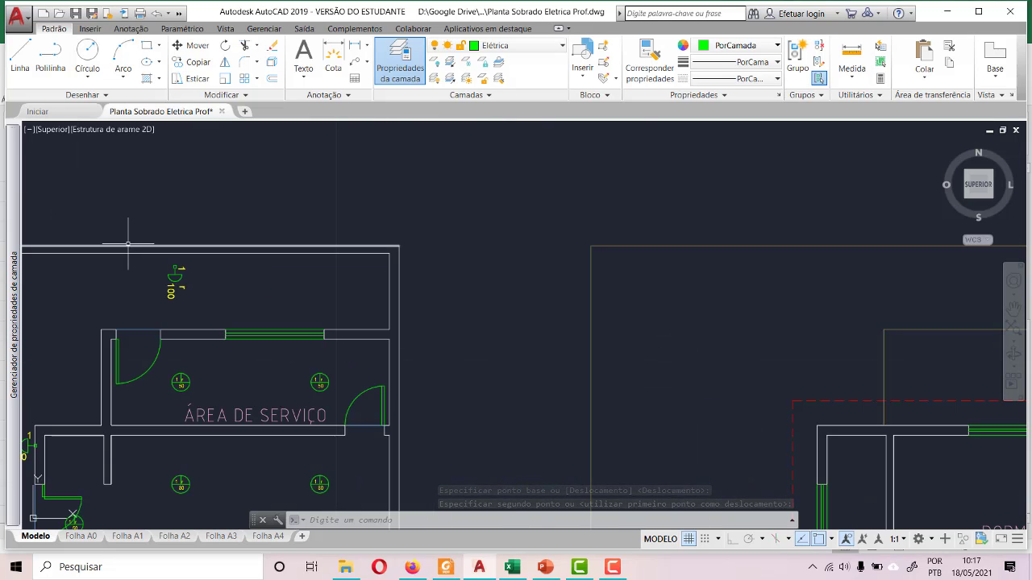
scroll(128, 242, up, 4)
scroll(255, 376, up, 4)
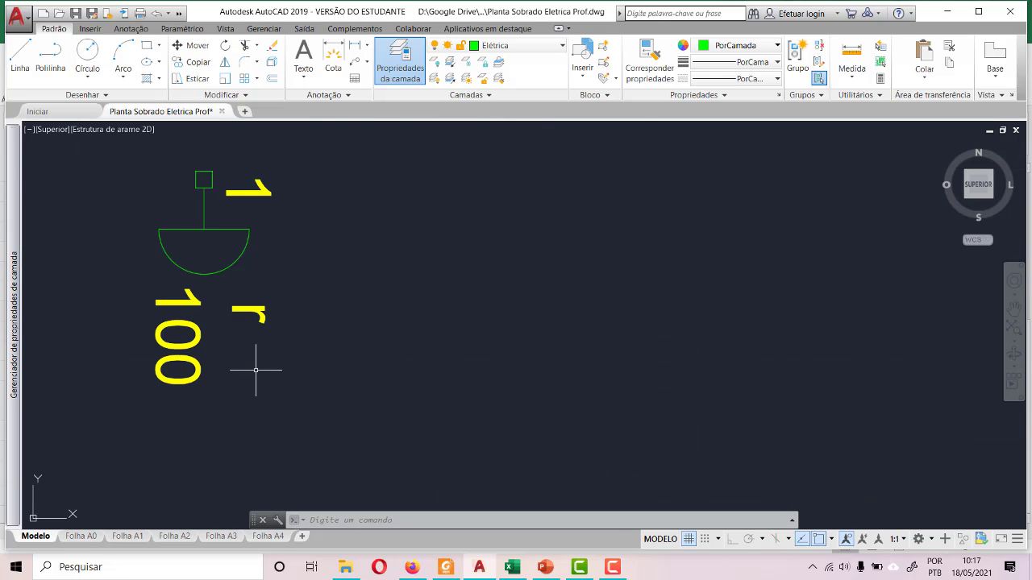
click(193, 309)
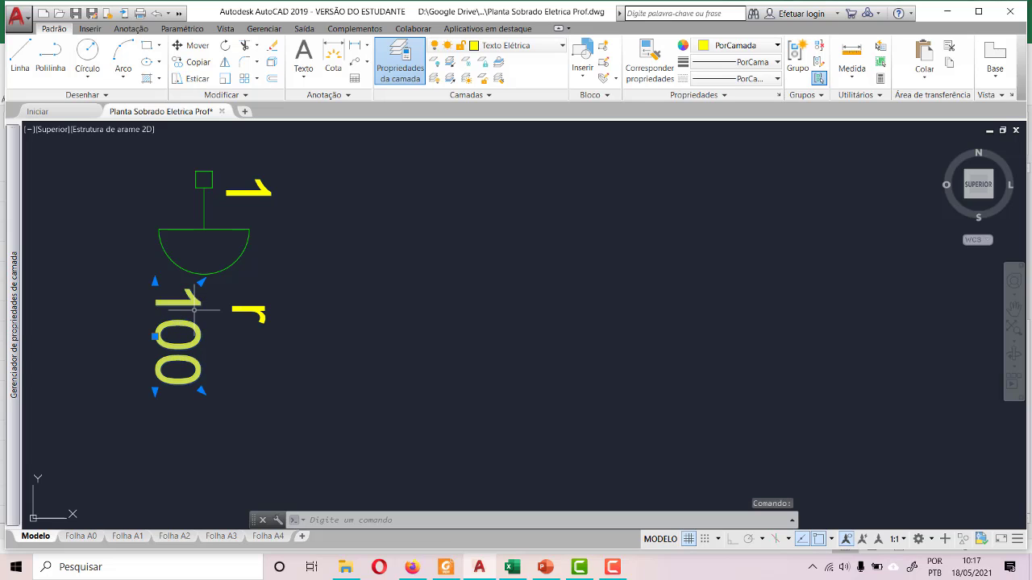
click(258, 313)
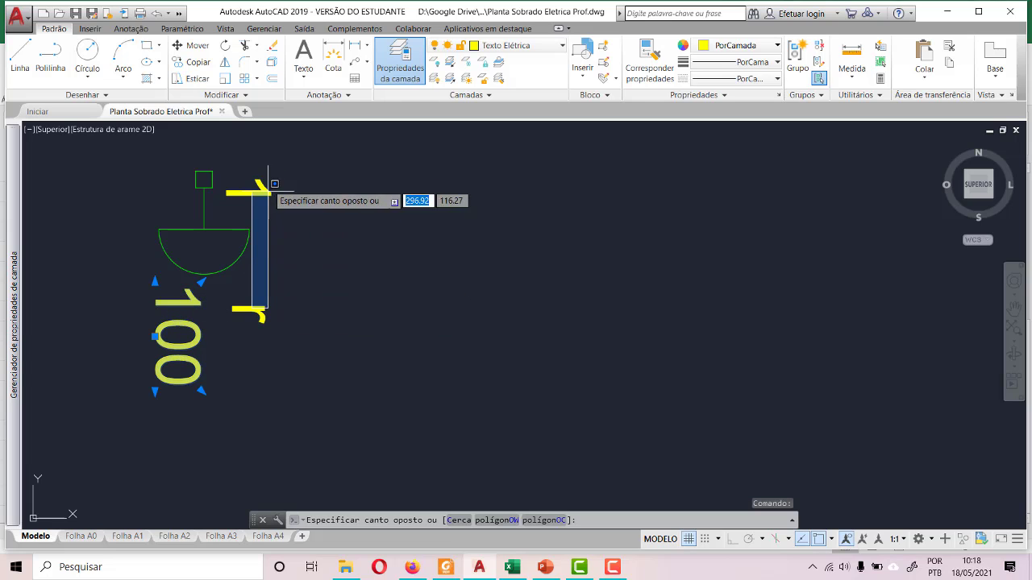
click(252, 308)
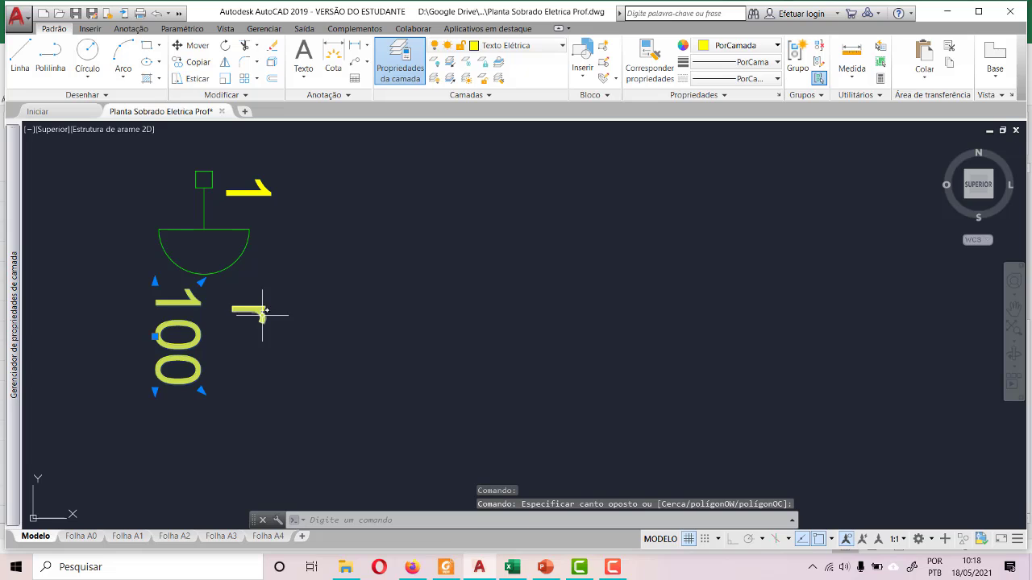
click(256, 309)
click(281, 179)
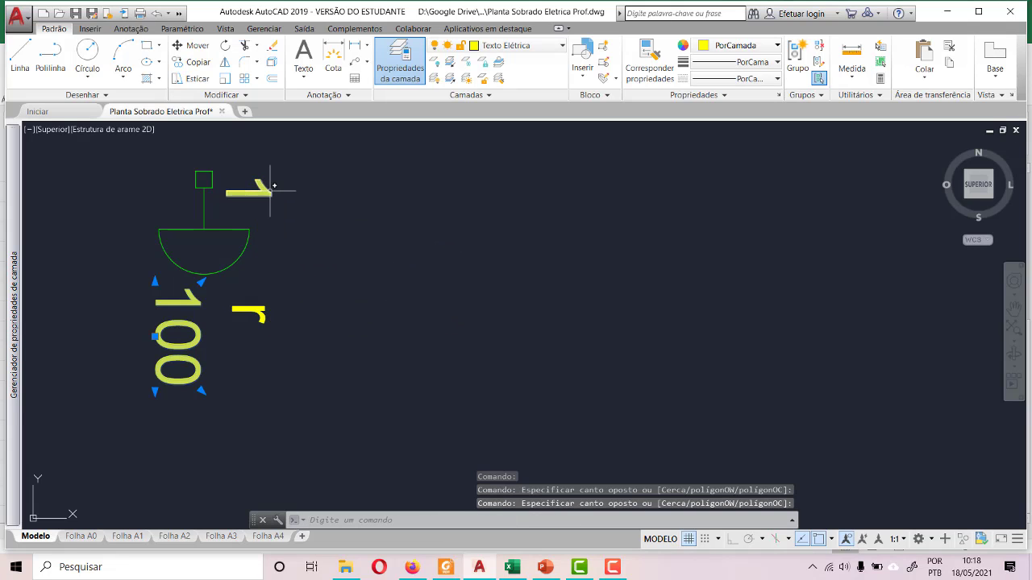
click(272, 187)
click(298, 266)
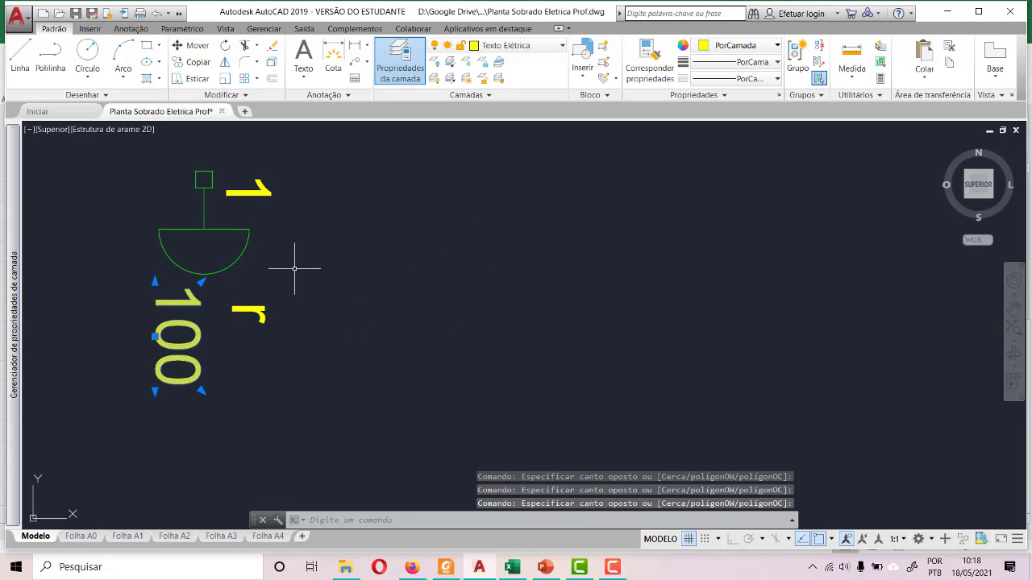
click(255, 311)
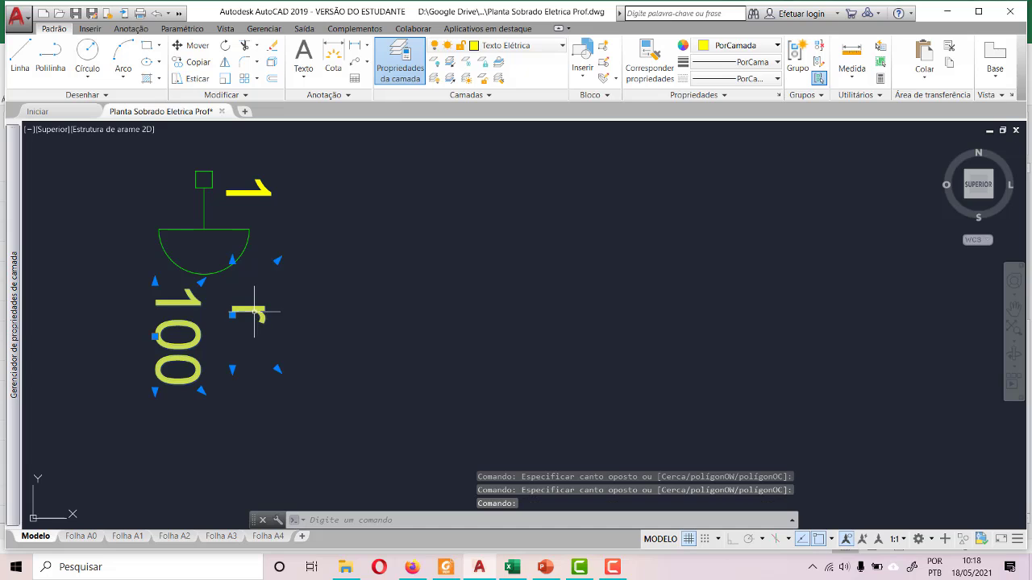
click(260, 189)
click(228, 46)
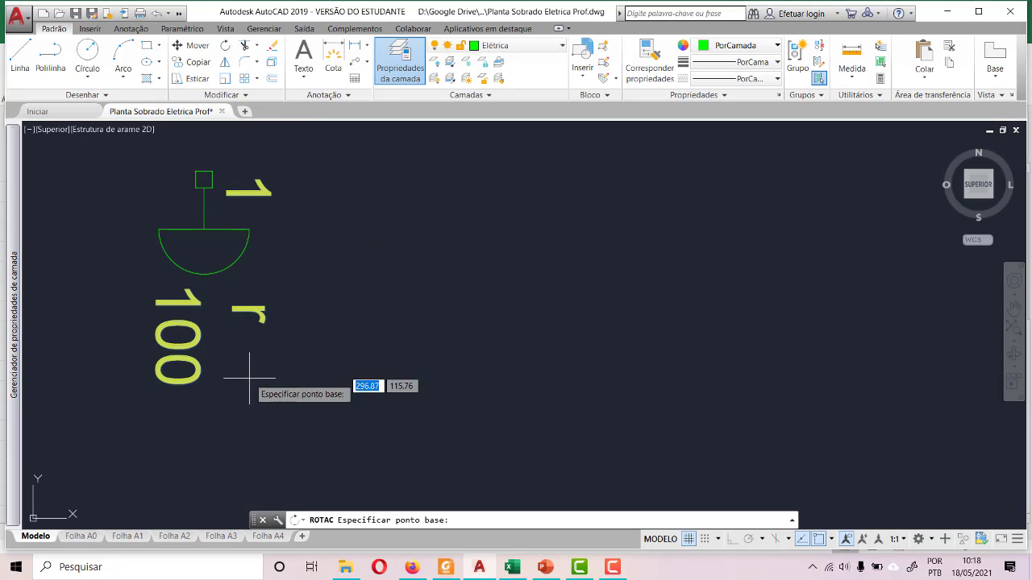
click(190, 386)
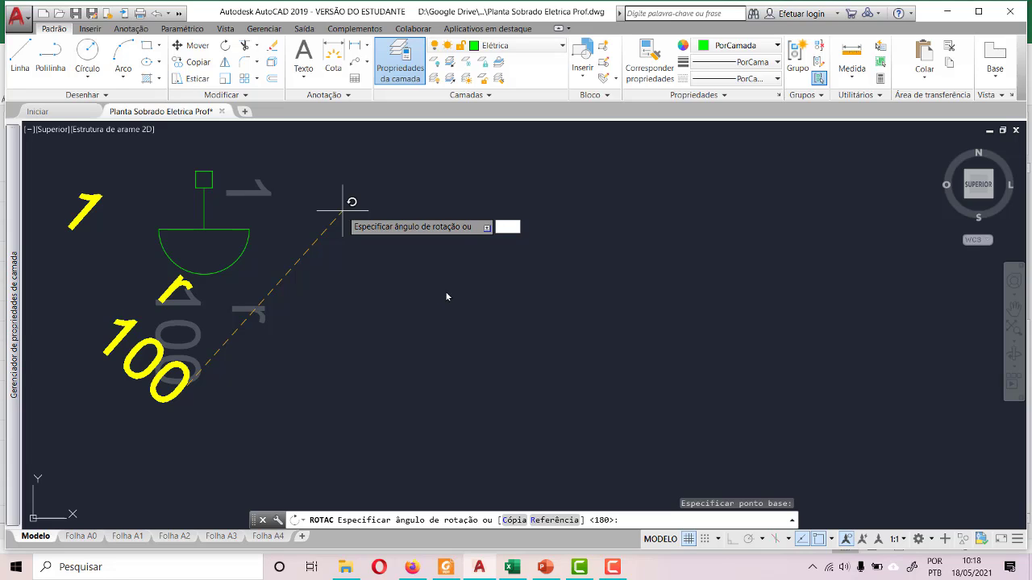
key(Escape)
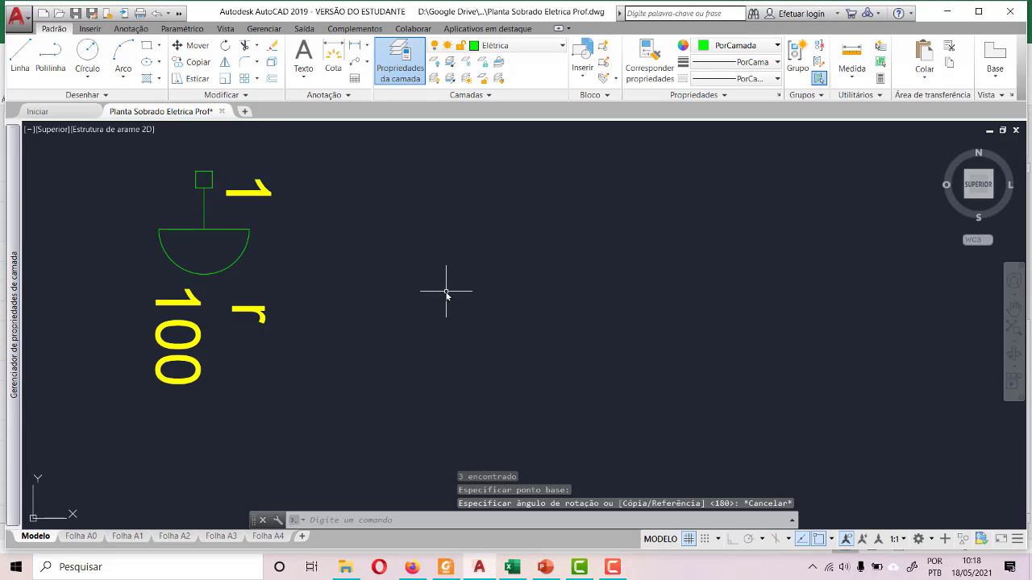
click(195, 304)
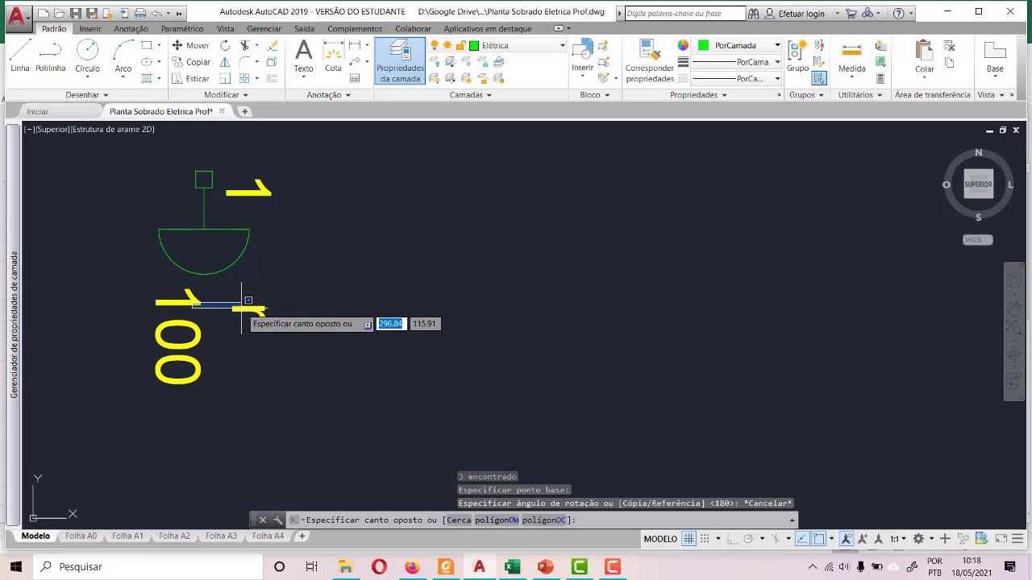
key(Escape)
- Rotate the 1, r and 100 labels of the wall lamp above the Área de Serviço a quarter turn so they read horizontally
click(139, 283)
click(292, 372)
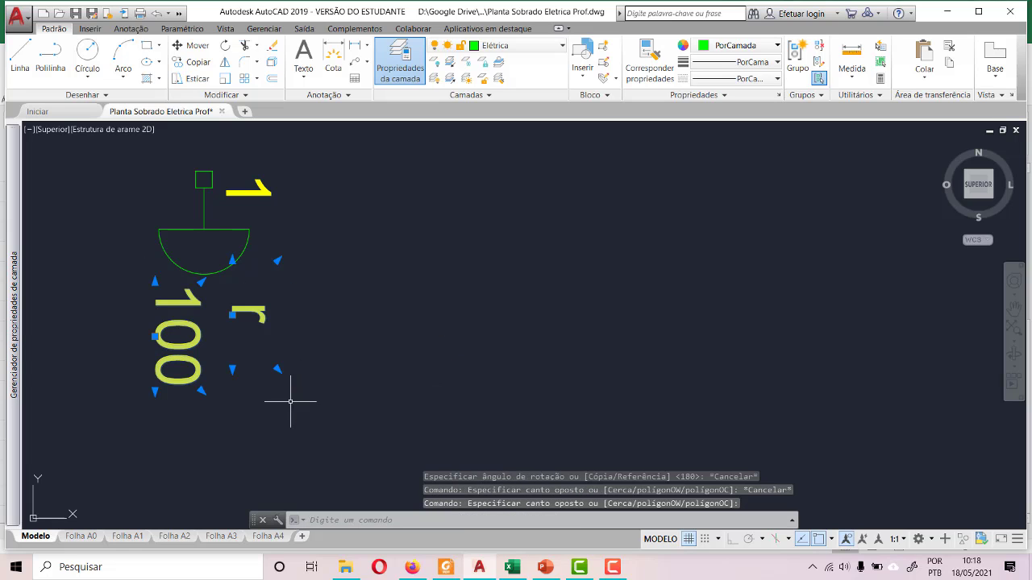
click(266, 187)
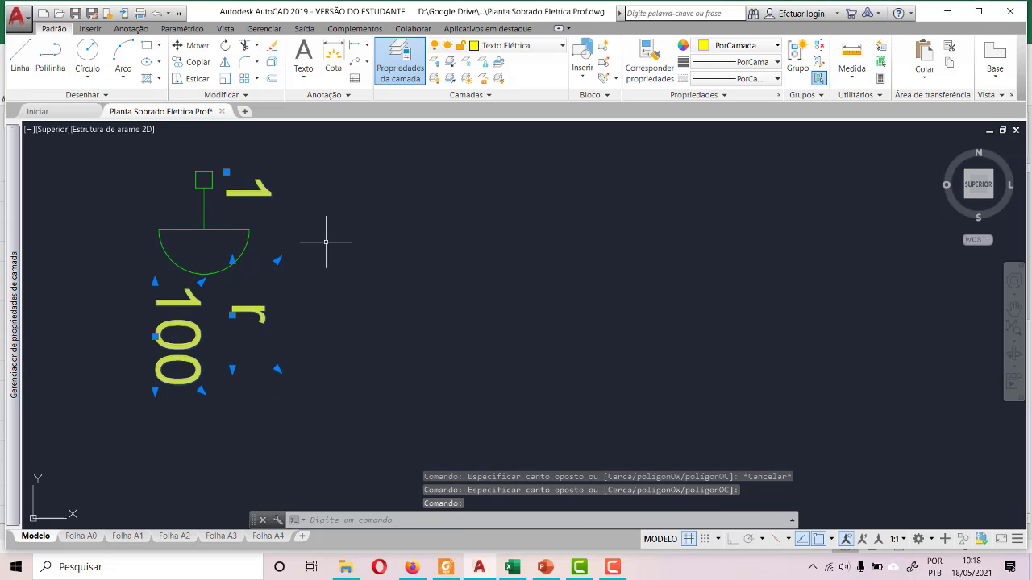
click(225, 45)
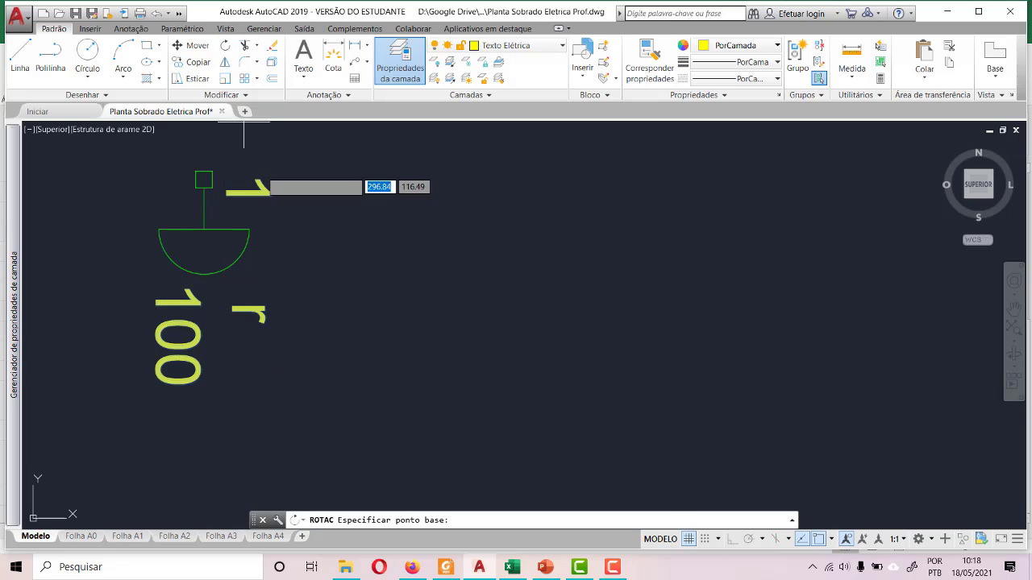
click(199, 378)
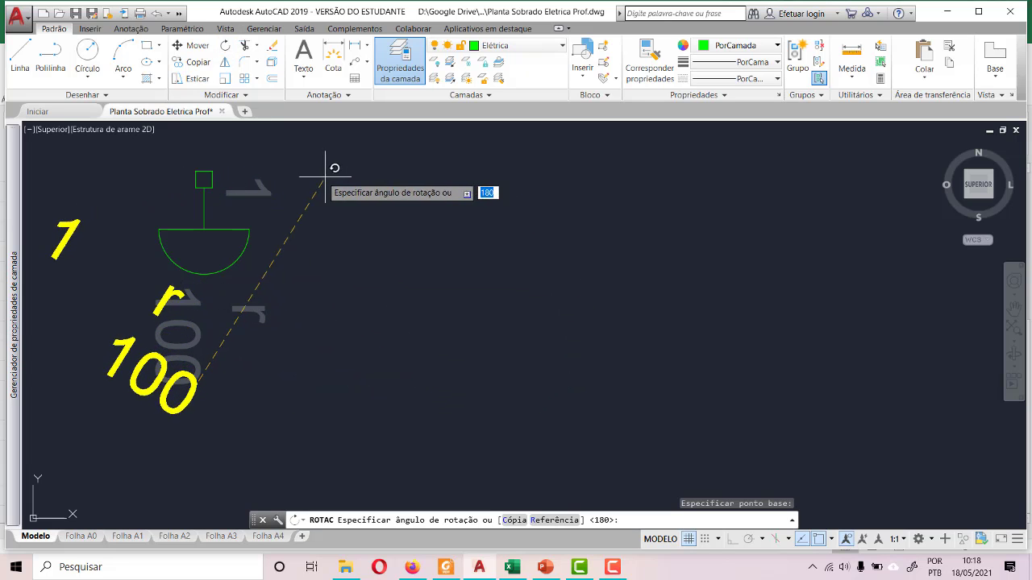
key(F8)
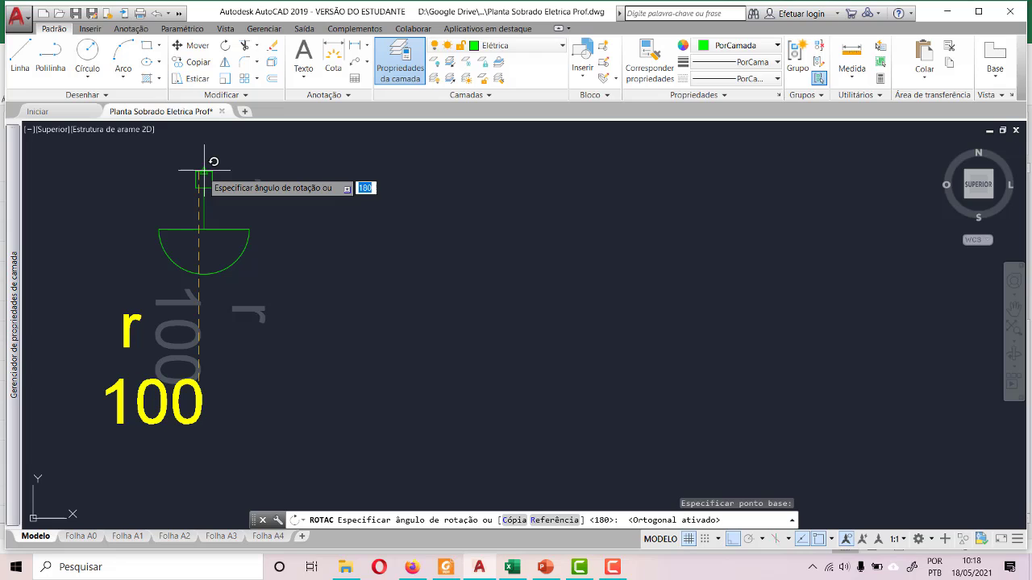
click(204, 170)
- Move the three rotated labels together horizontally so that the 1 sits just below the wall lamp symbol
scroll(360, 318, down, 4)
scroll(325, 318, up, 2)
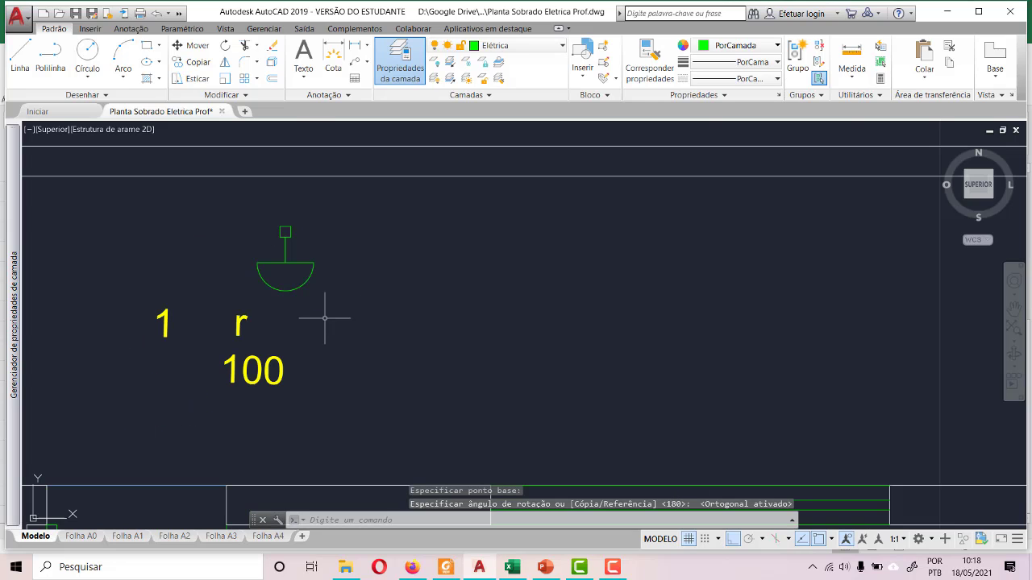
click(120, 296)
click(345, 408)
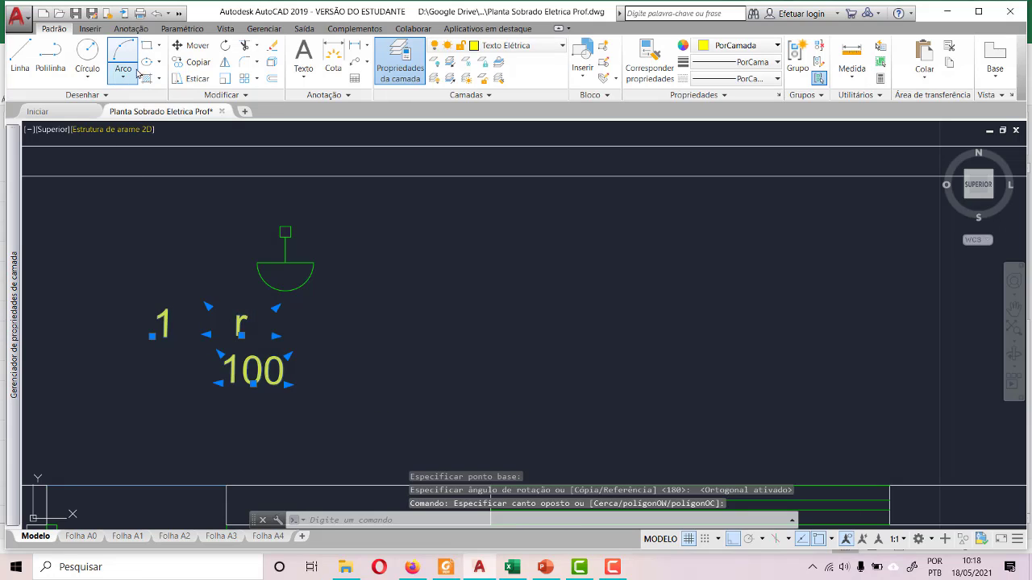
click(190, 45)
click(168, 335)
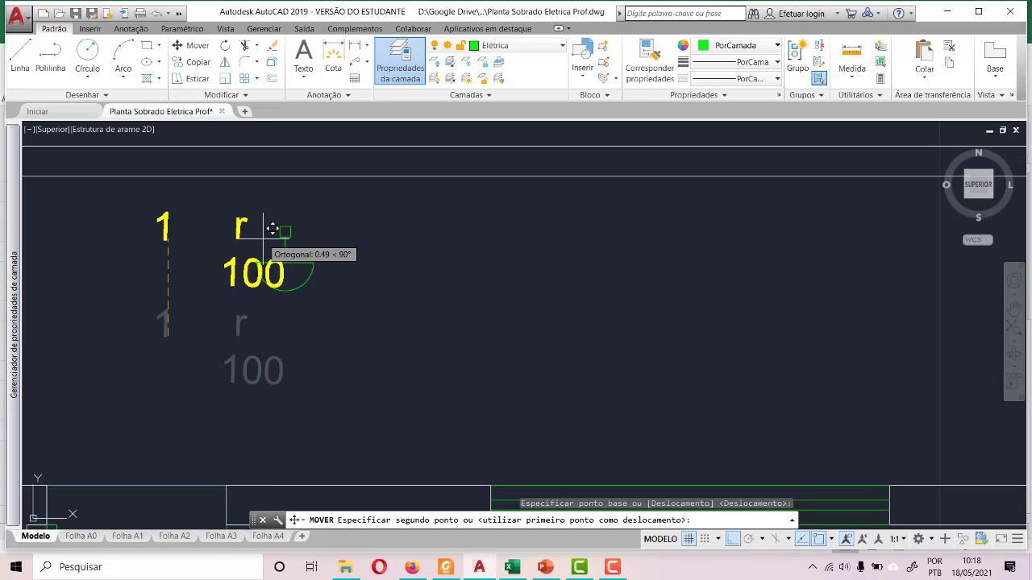
click(287, 320)
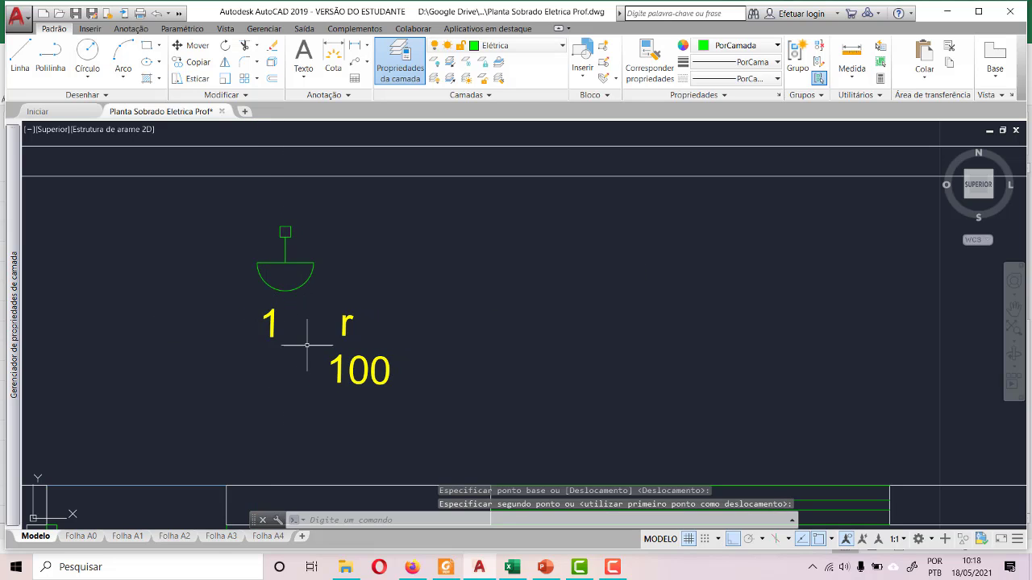
- Move the r and 100 labels with orthogonal mode off, placing them beside the lamp's semicircle on its right
scroll(333, 347, up, 4)
scroll(333, 346, down, 4)
click(445, 414)
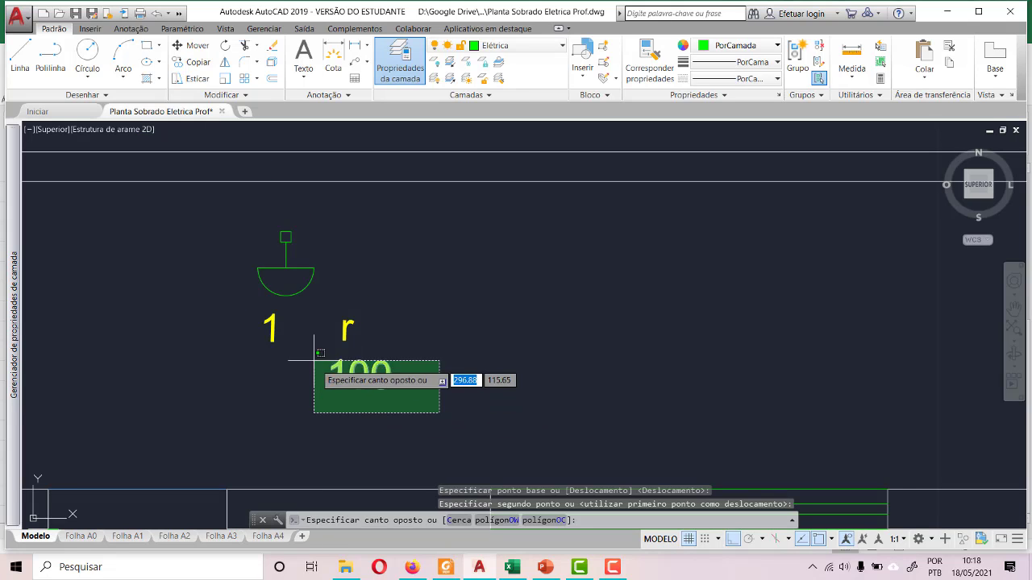
click(317, 302)
click(192, 45)
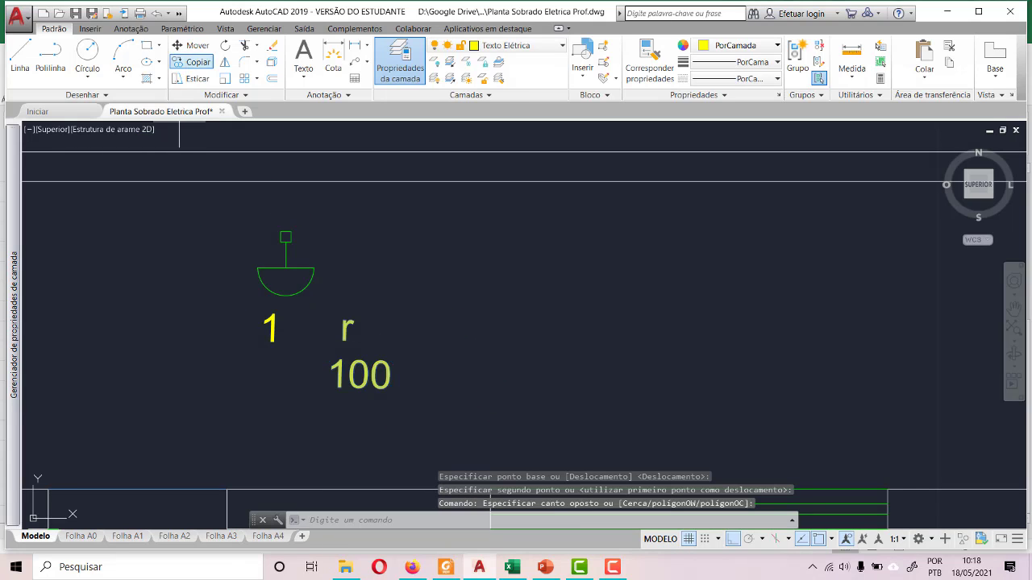
key(F8)
click(337, 383)
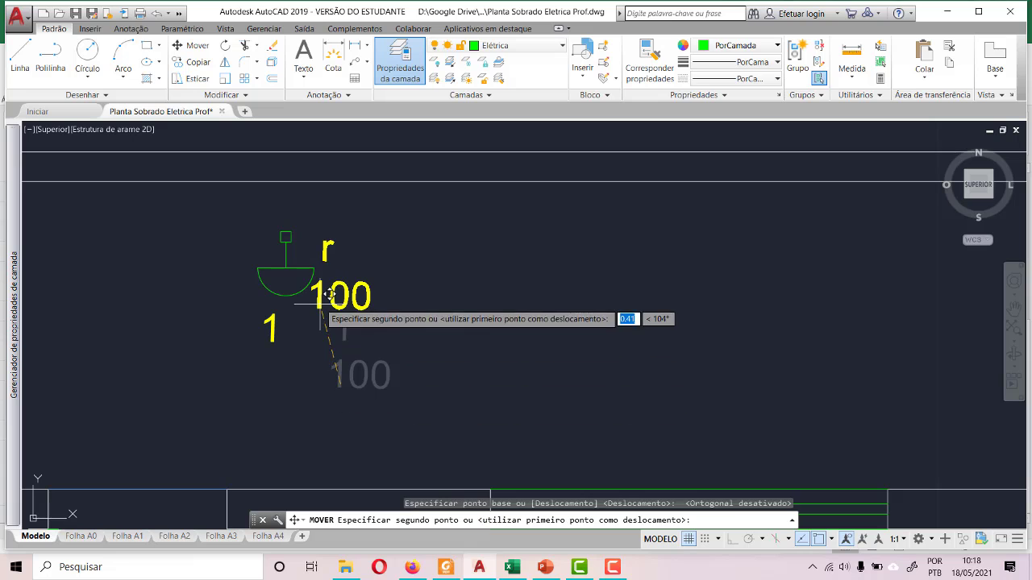
click(316, 312)
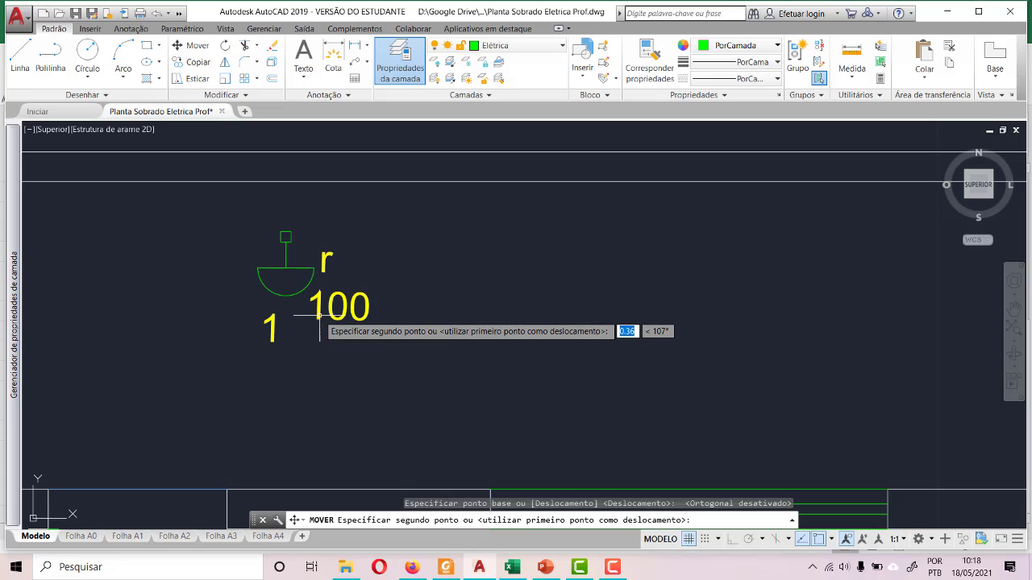
- Reposition the 1 label just to the left of the lamp's semicircle, opposite the r, and clear the selection
click(270, 334)
click(259, 340)
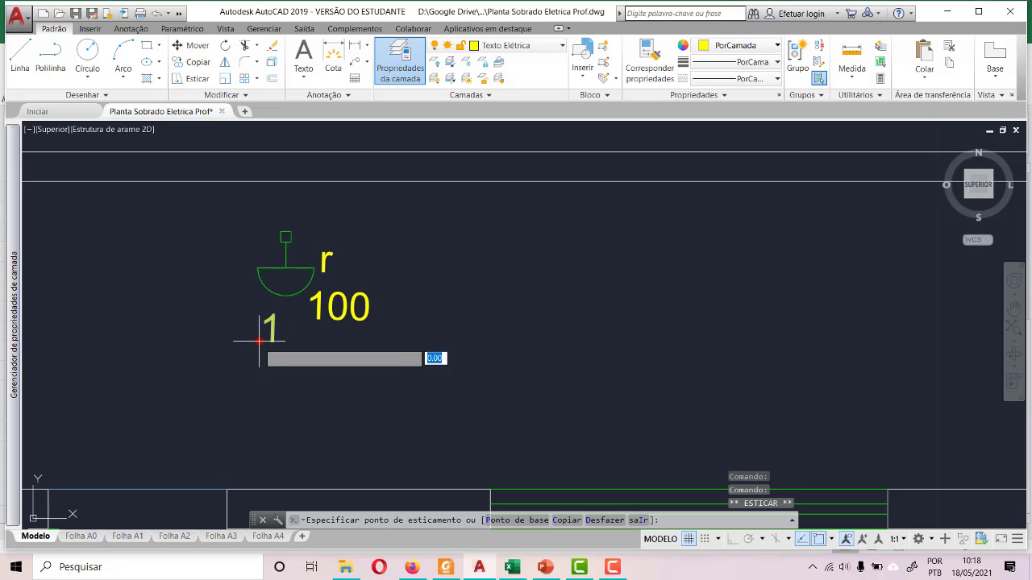
click(230, 280)
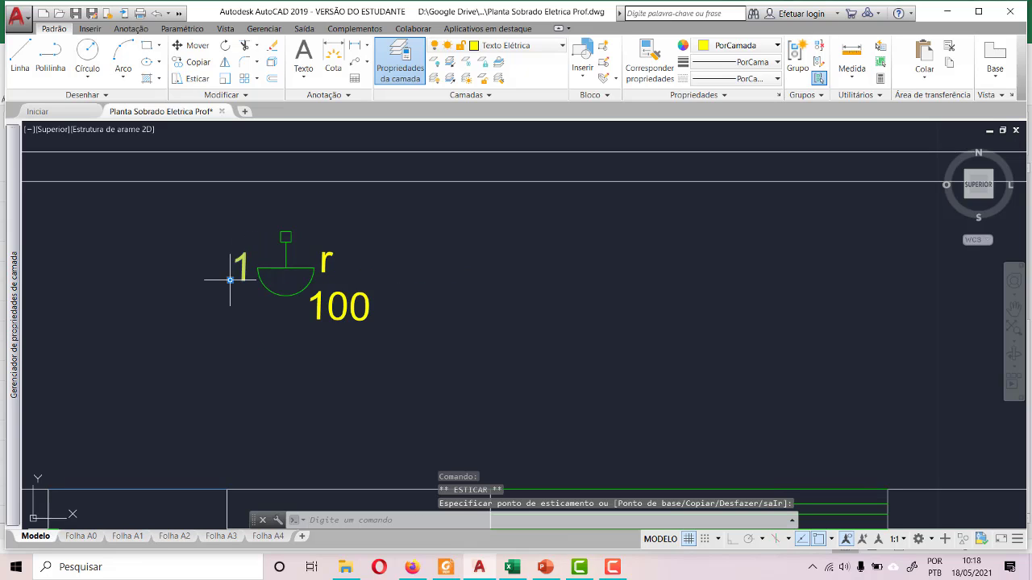
scroll(297, 372, down, 1)
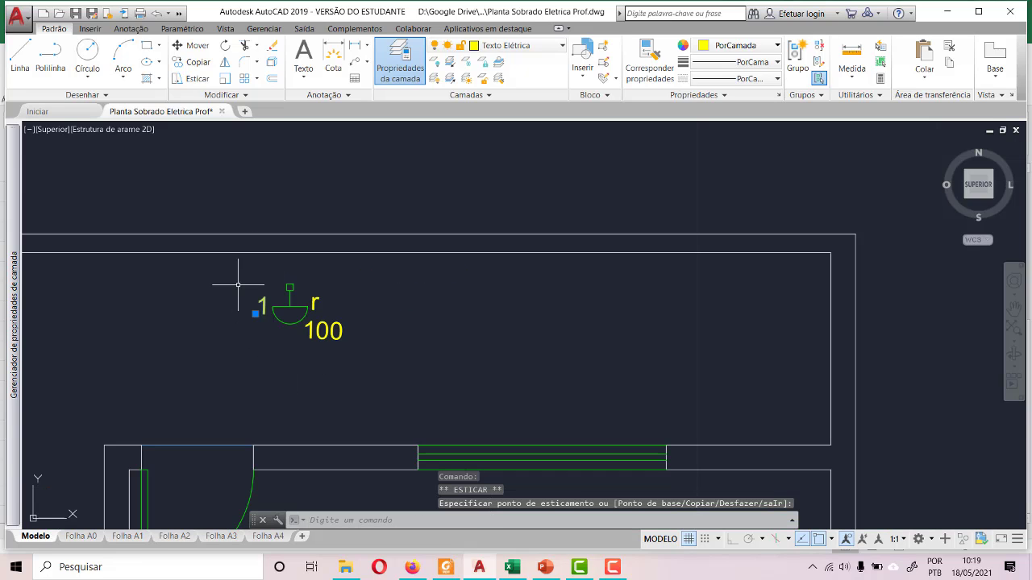
key(Escape)
- Copy the wall lamp with its labels and paste it farther right between the boundary wall and the Área de Serviço window
scroll(242, 287, down, 3)
scroll(264, 296, up, 2)
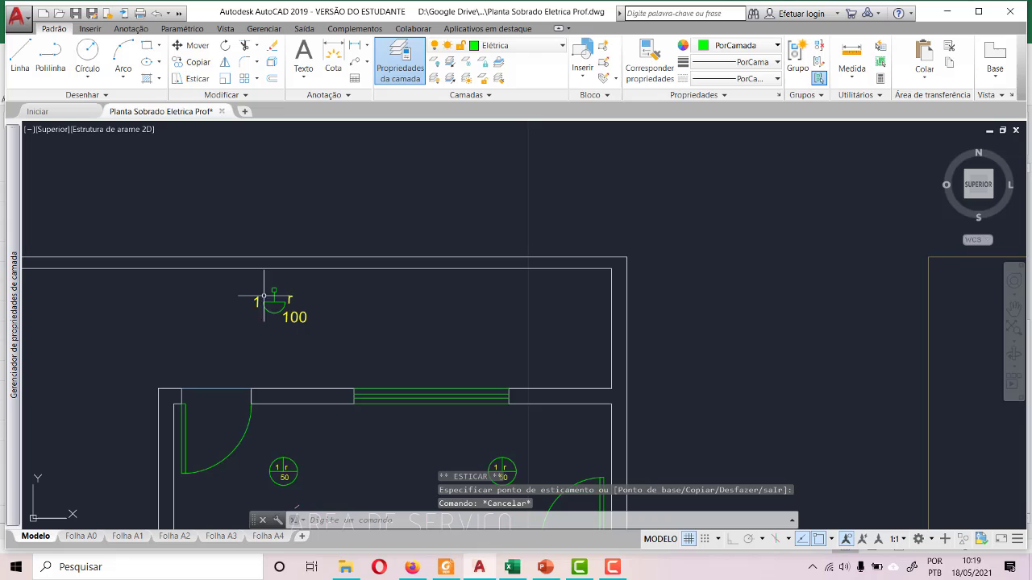
click(228, 273)
click(329, 345)
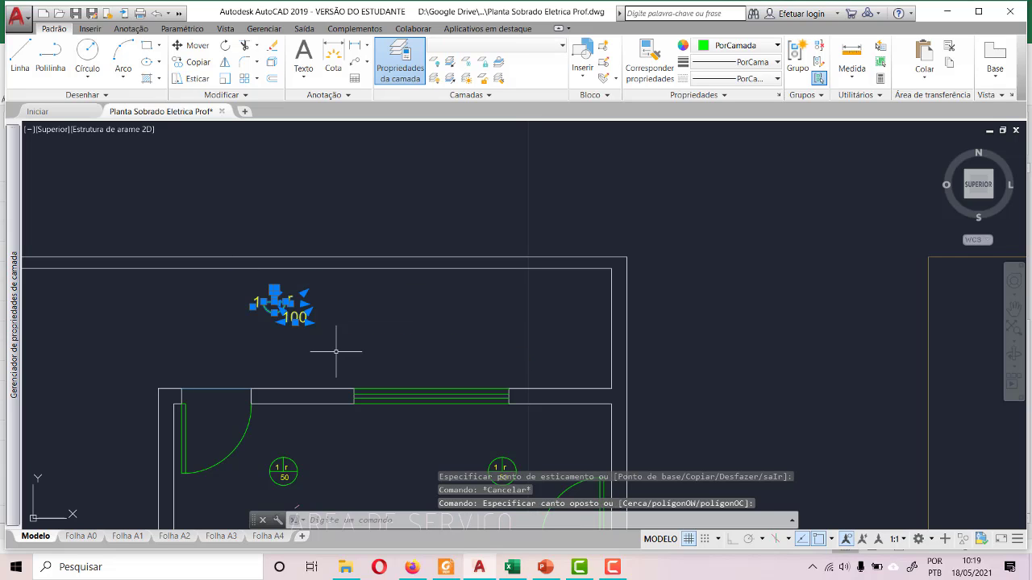
key(ctrl+c)
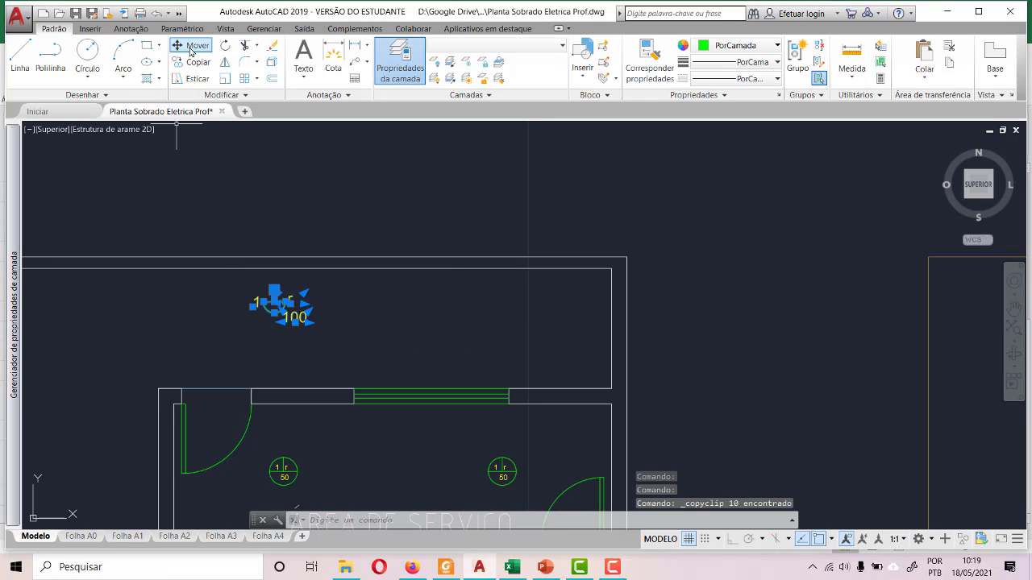
key(ctrl+v)
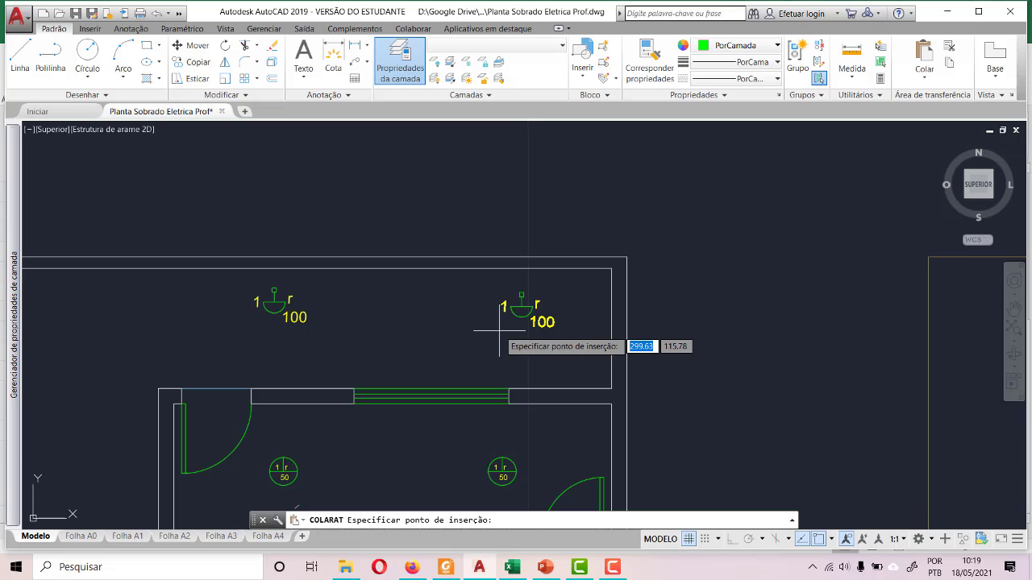
click(467, 329)
scroll(484, 297, up, 4)
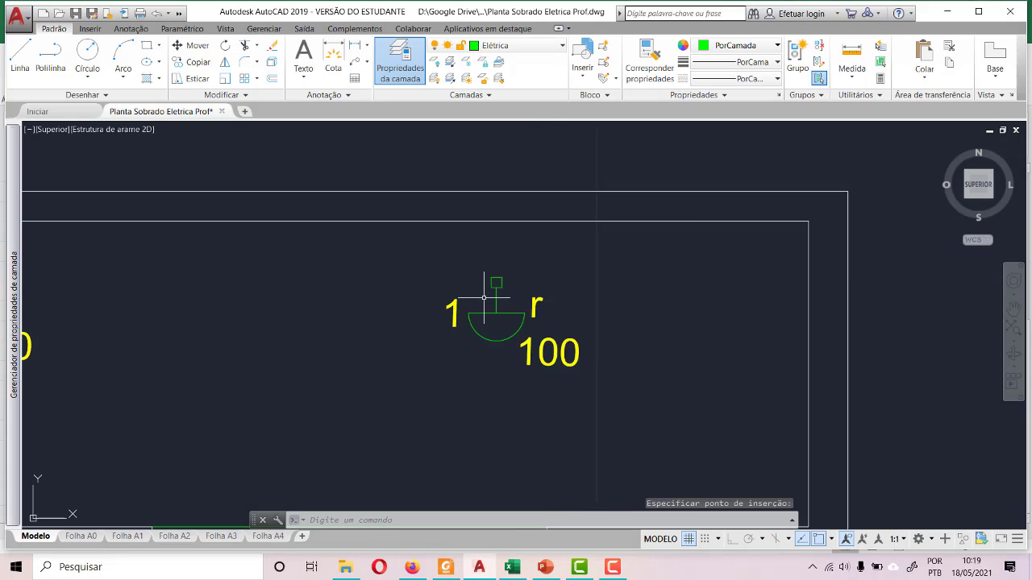
scroll(484, 298, up, 2)
click(445, 242)
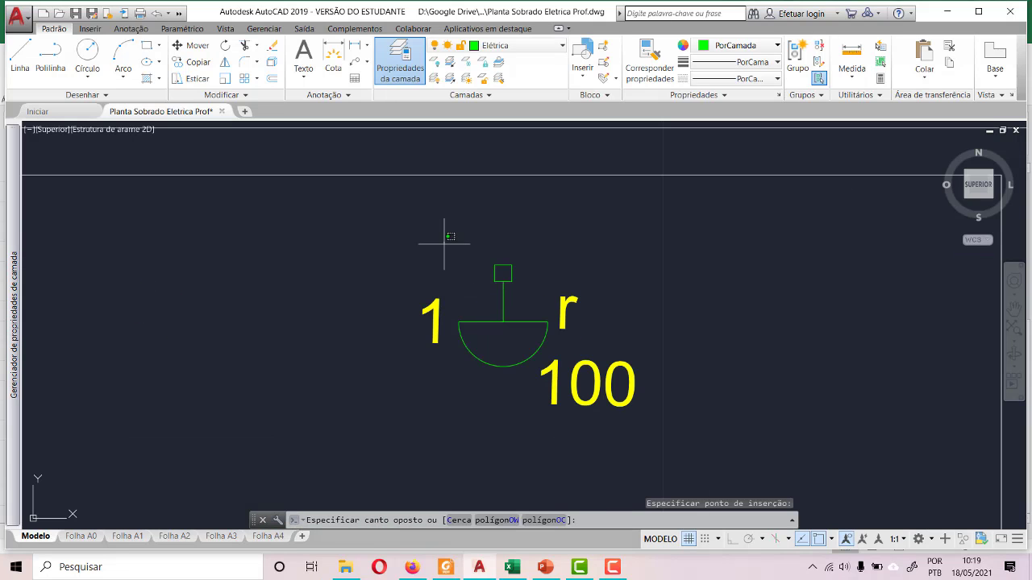
click(558, 369)
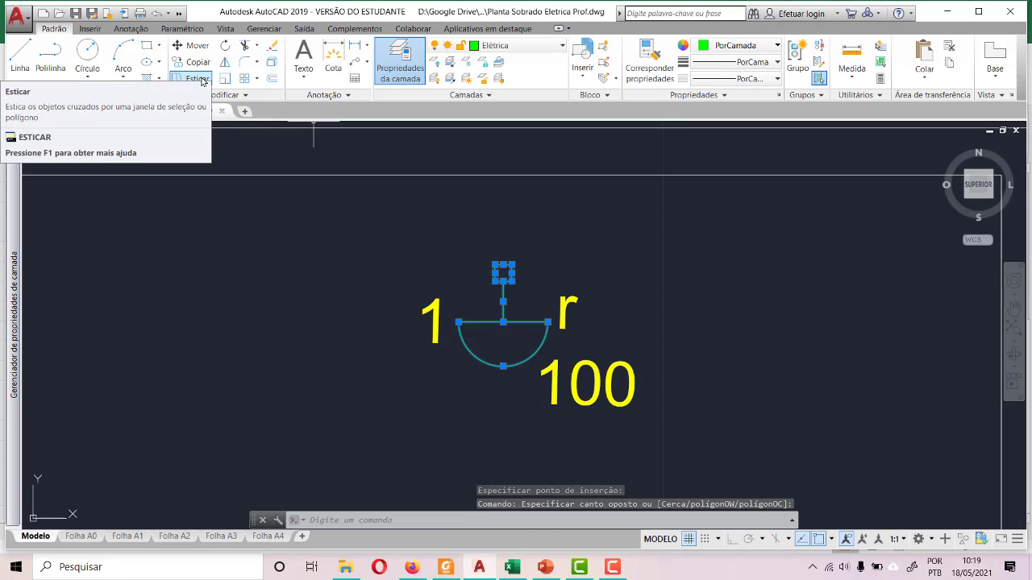
click(227, 63)
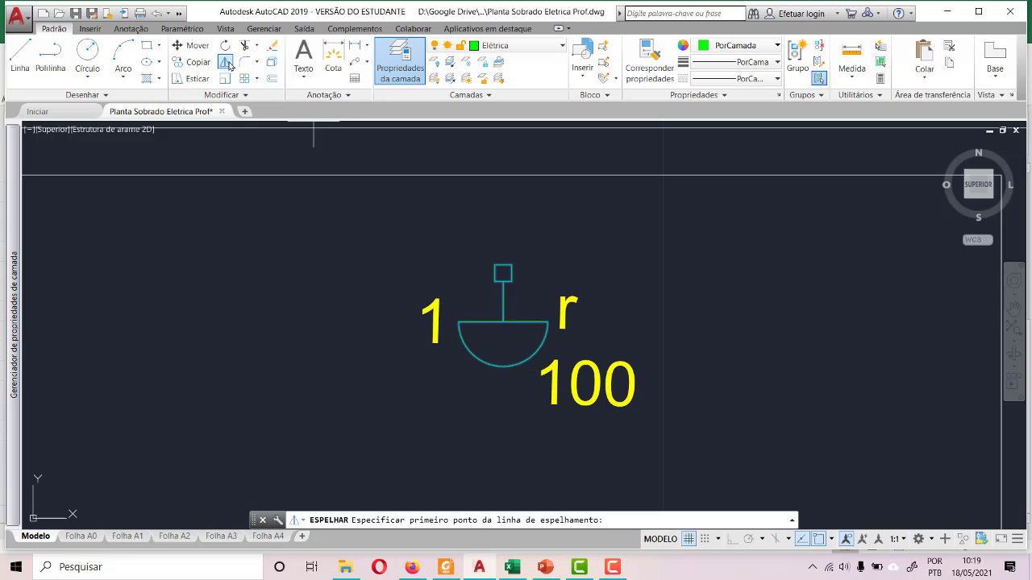
click(225, 63)
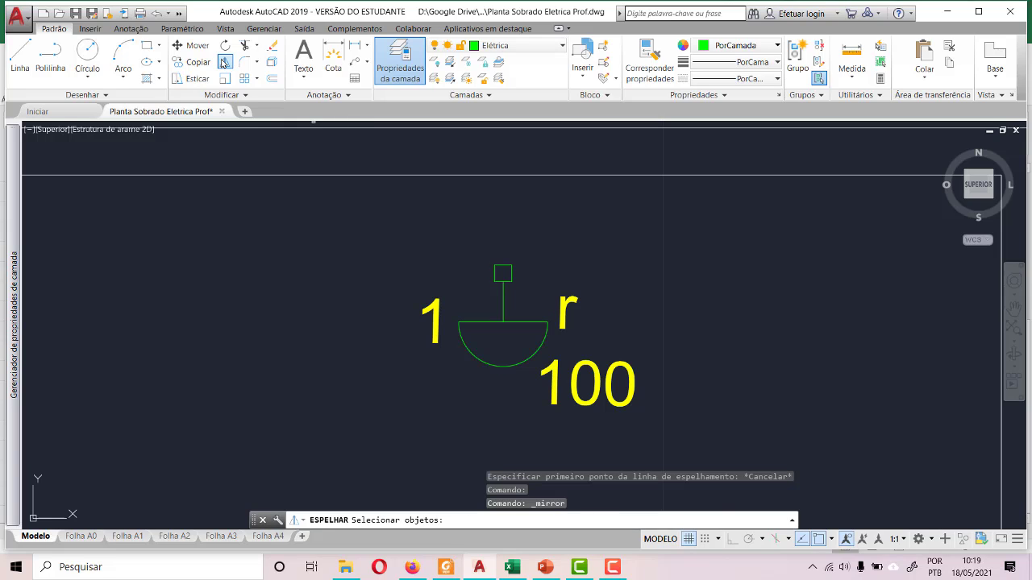
- Mirror the wall lamp symbol about a horizontal orthogonal axis, without its labels, and delete the source objects
click(224, 63)
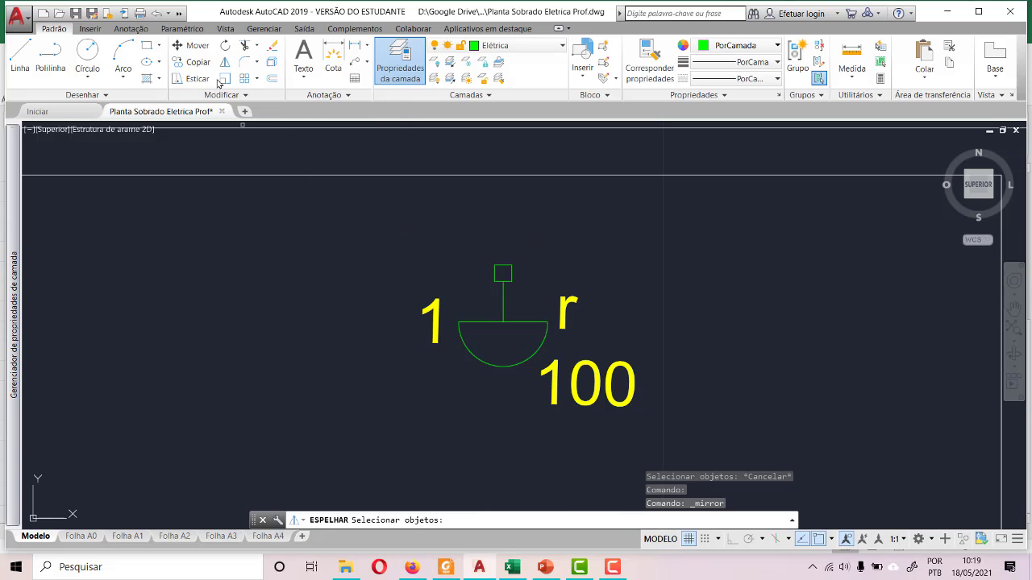
click(451, 228)
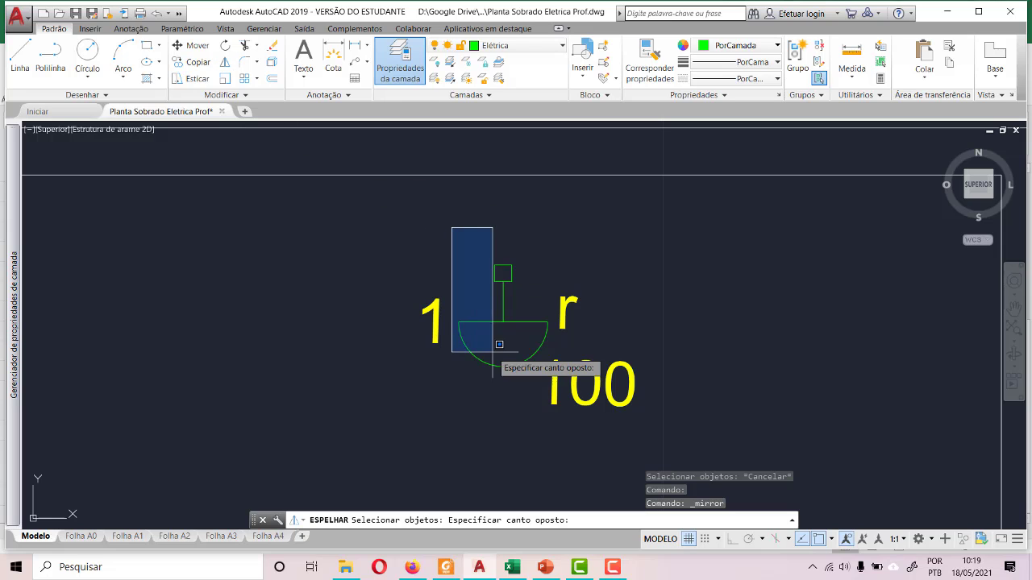
click(551, 385)
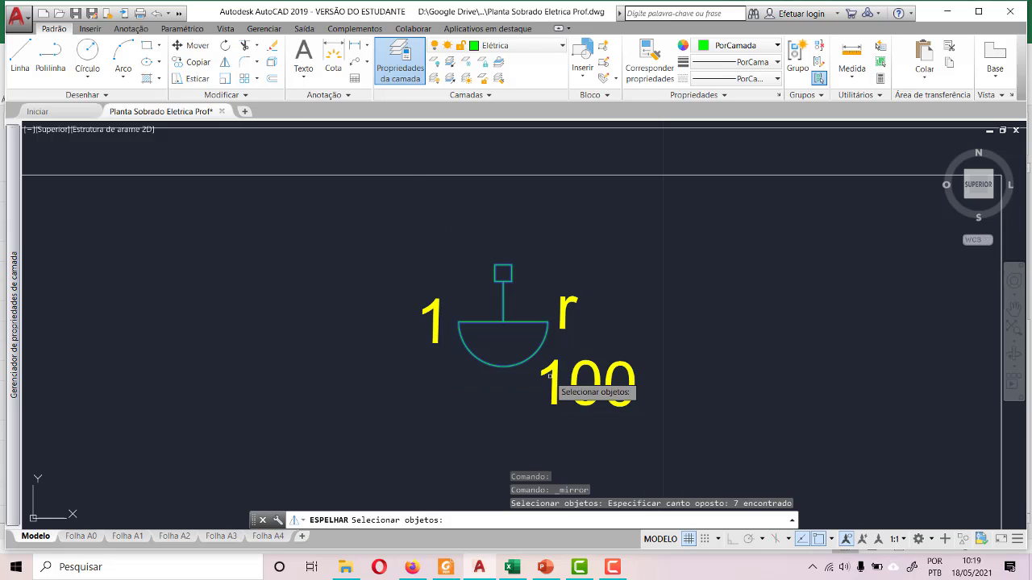
key(Return)
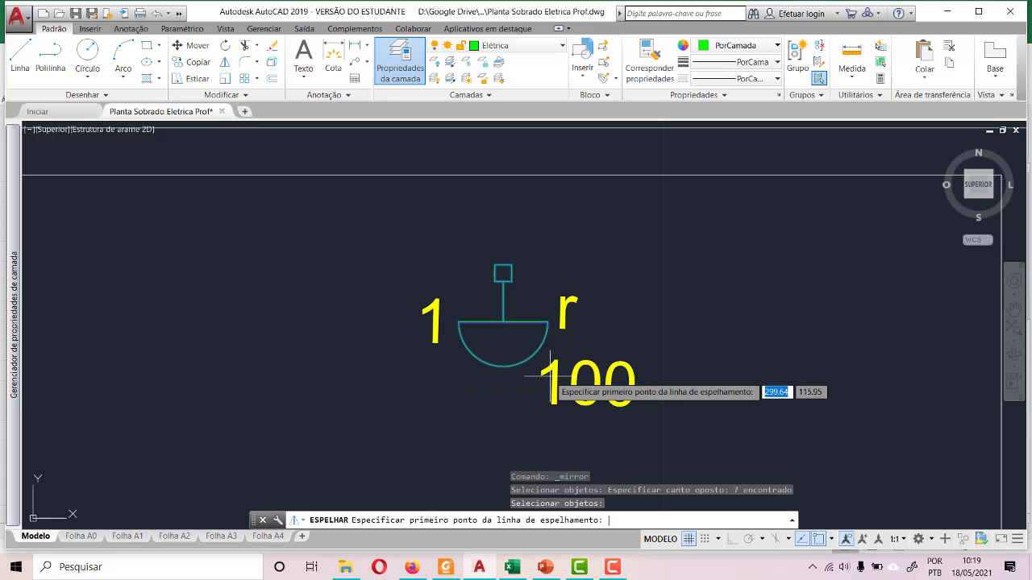
click(430, 276)
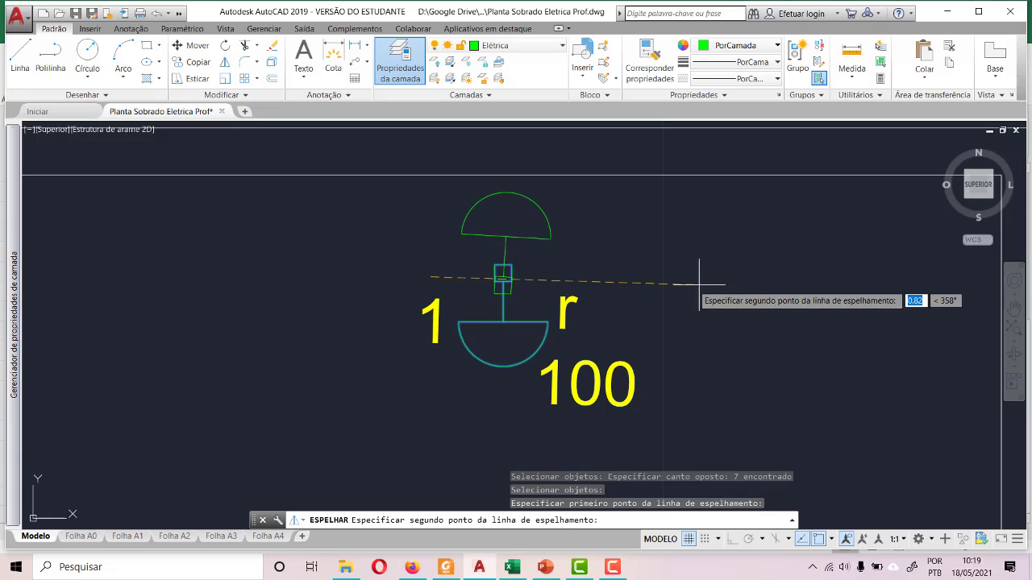
key(F8)
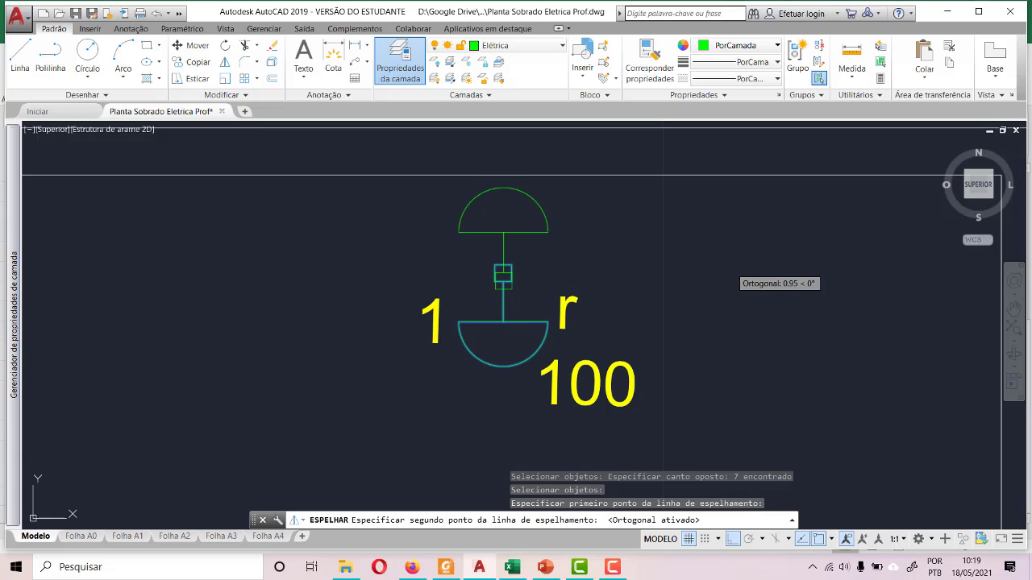
click(731, 269)
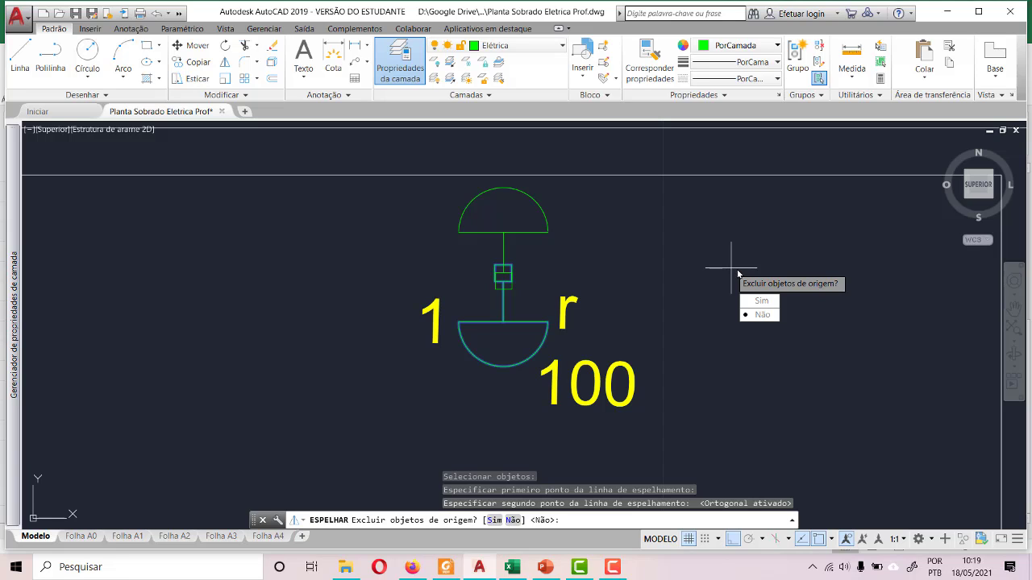
click(761, 301)
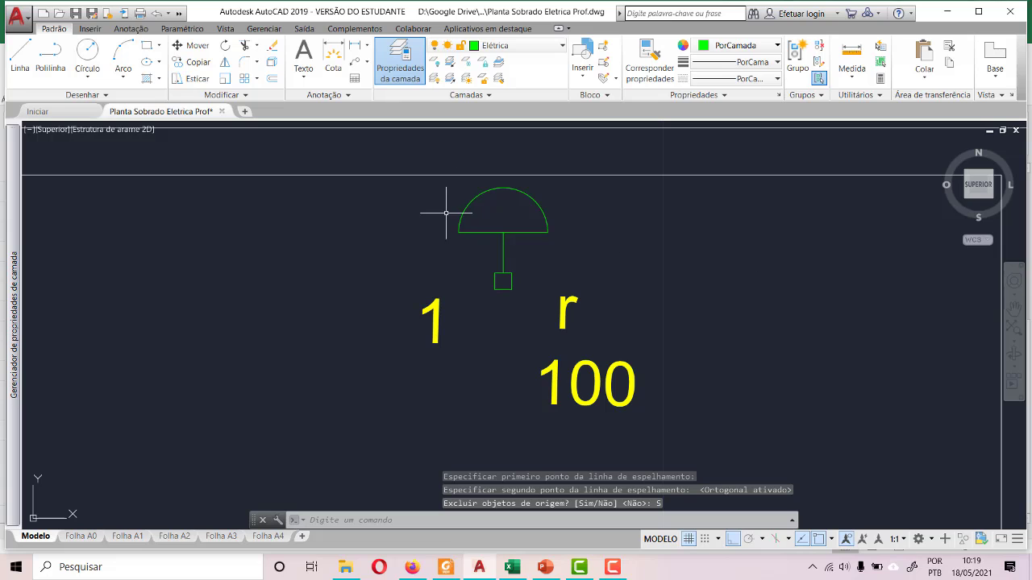
- Move the flipped lamp symbol straight down so its semicircle sits between the 1 and 100 labels
click(433, 179)
click(557, 307)
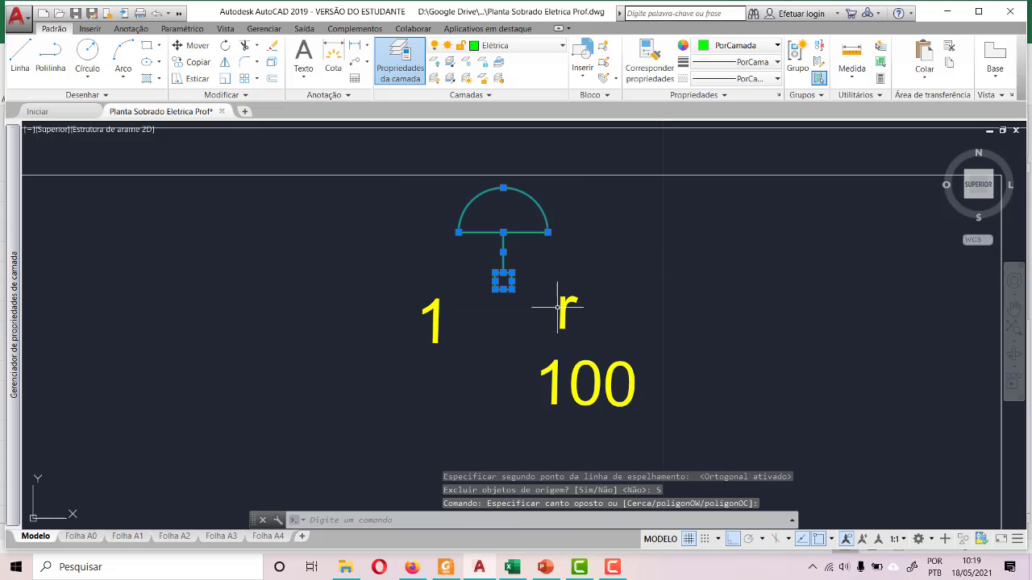
click(192, 45)
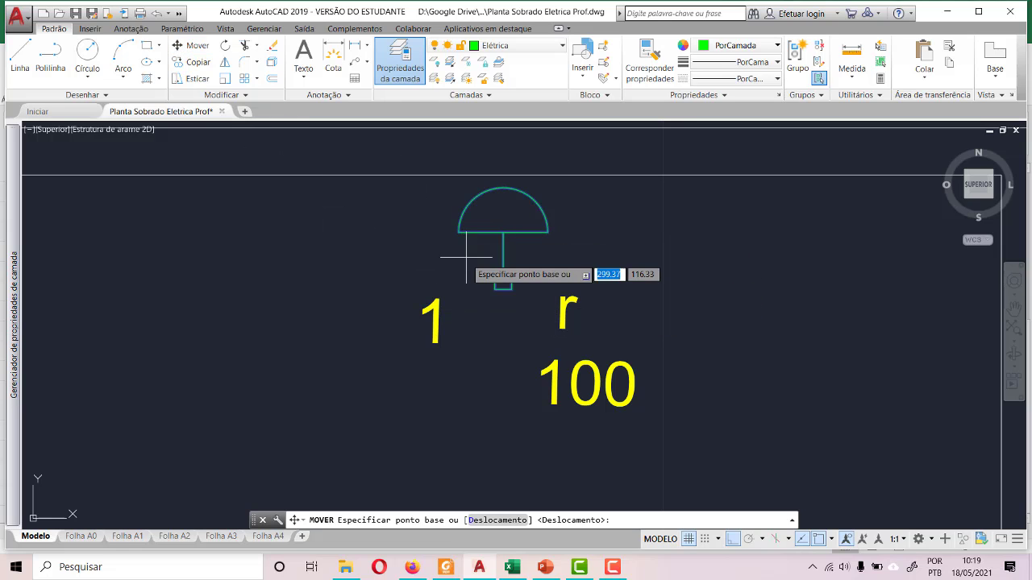
click(512, 273)
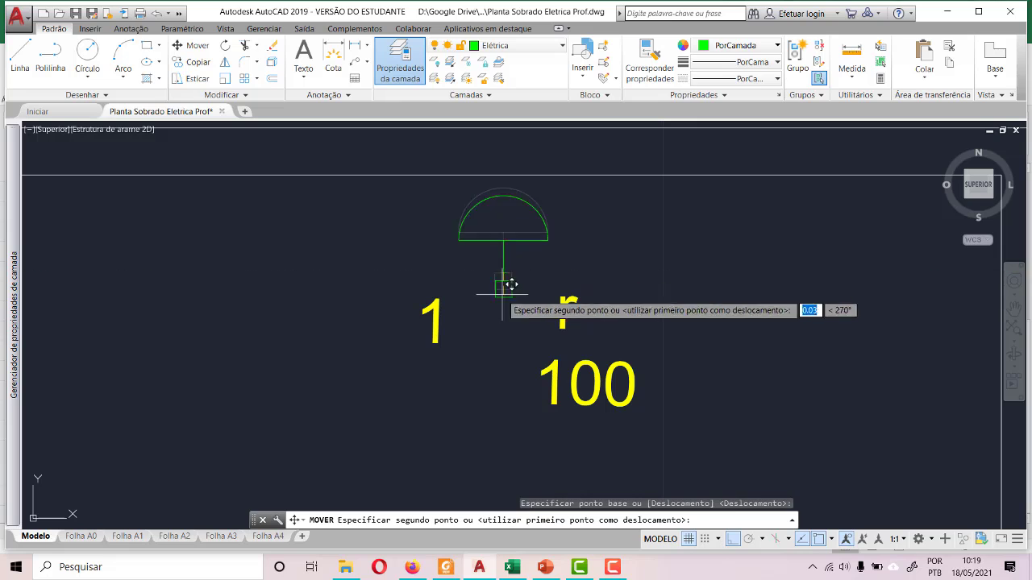
click(502, 409)
- Try the 100 label on the opposite side of the lamp, below the 1, and undo that move
click(591, 408)
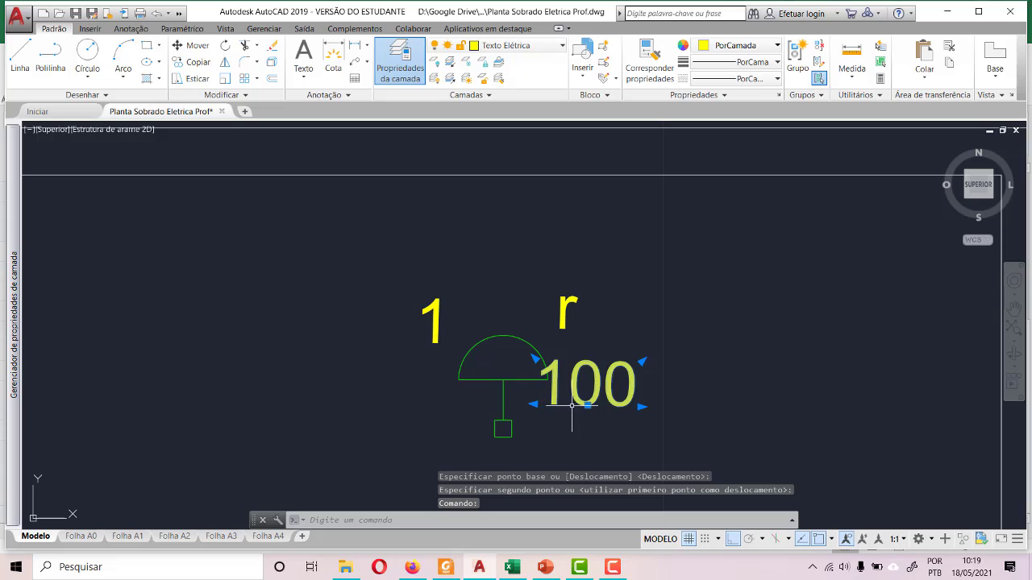
click(588, 405)
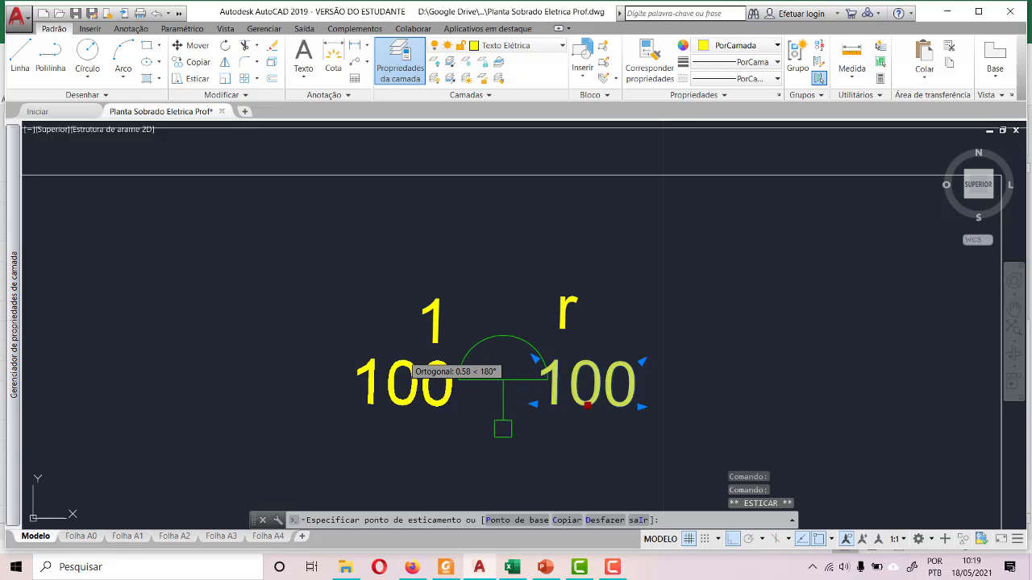
click(404, 405)
click(562, 313)
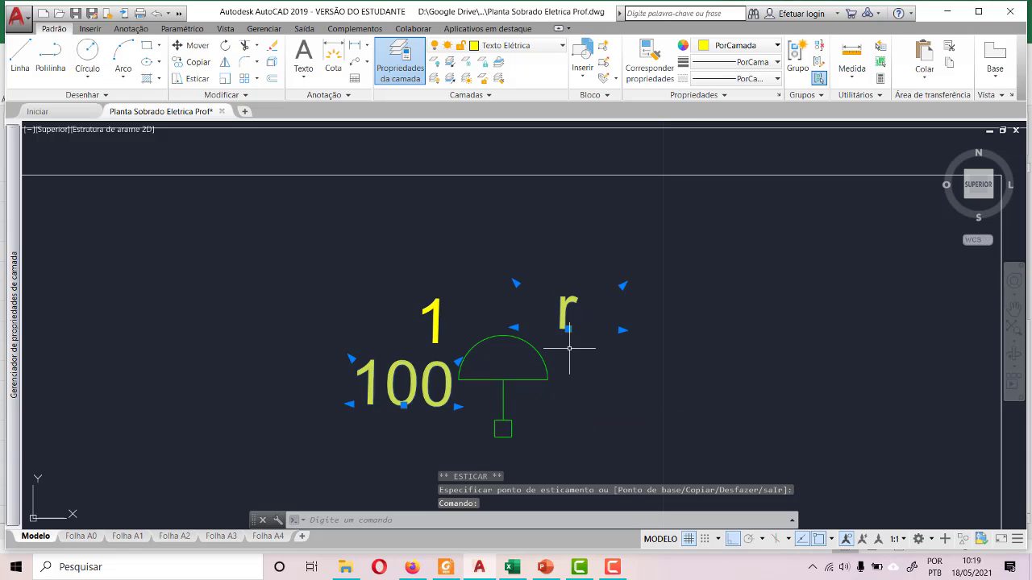
scroll(569, 349, down, 4)
scroll(549, 307, up, 4)
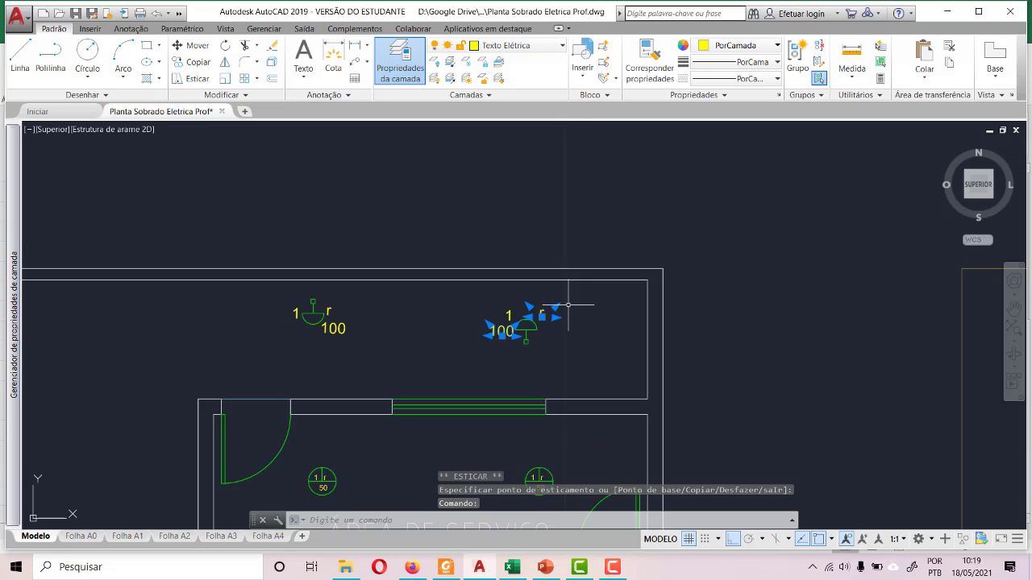
key(Escape)
key(ctrl+z)
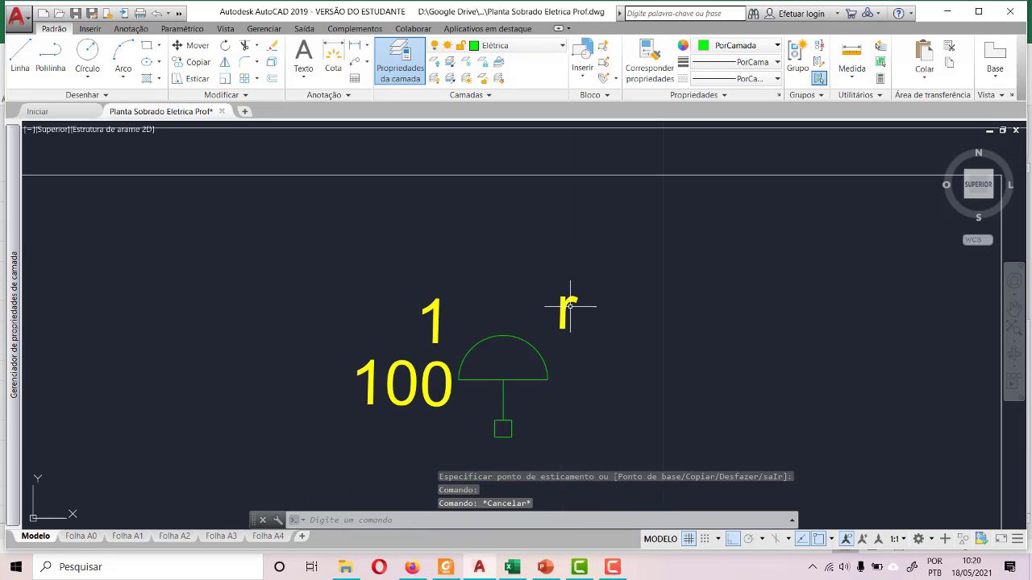
key(ctrl+z)
- Move the flipped lamp with its labels, orthogonal mode off, so its stem meets the outer wall line right of the Área de Serviço window
scroll(470, 331, down, 4)
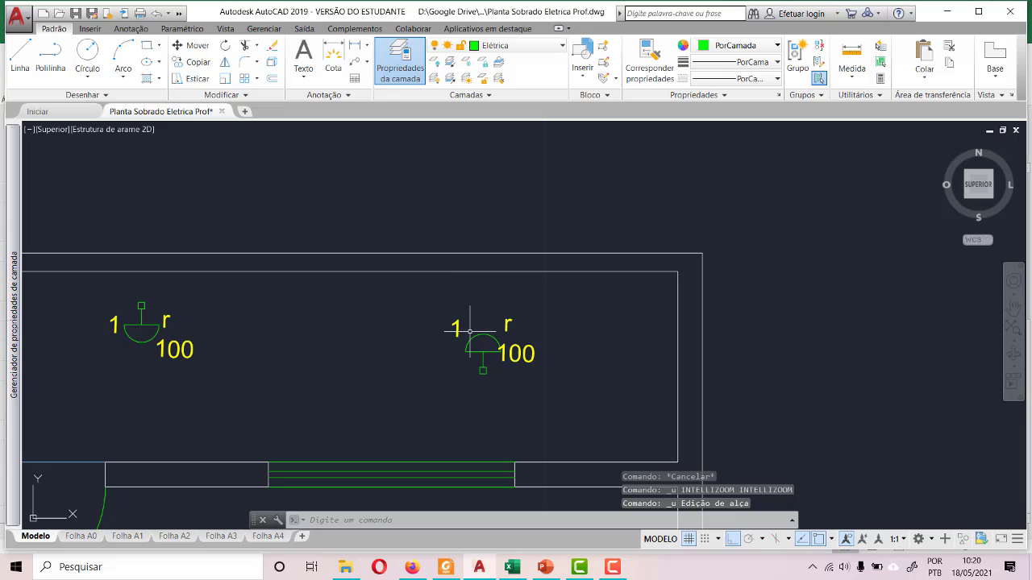
click(422, 285)
click(616, 429)
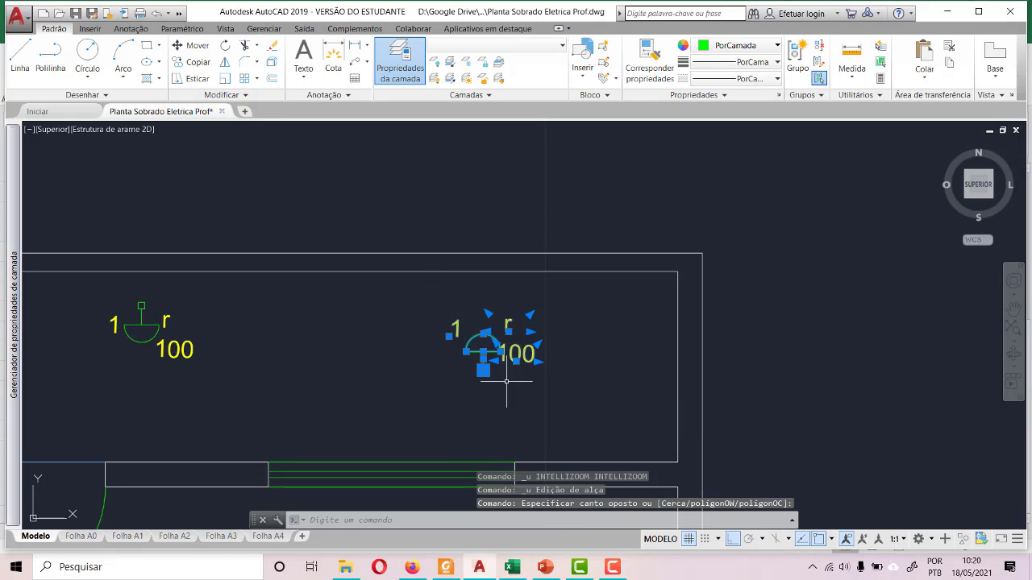
click(170, 45)
scroll(484, 414, up, 6)
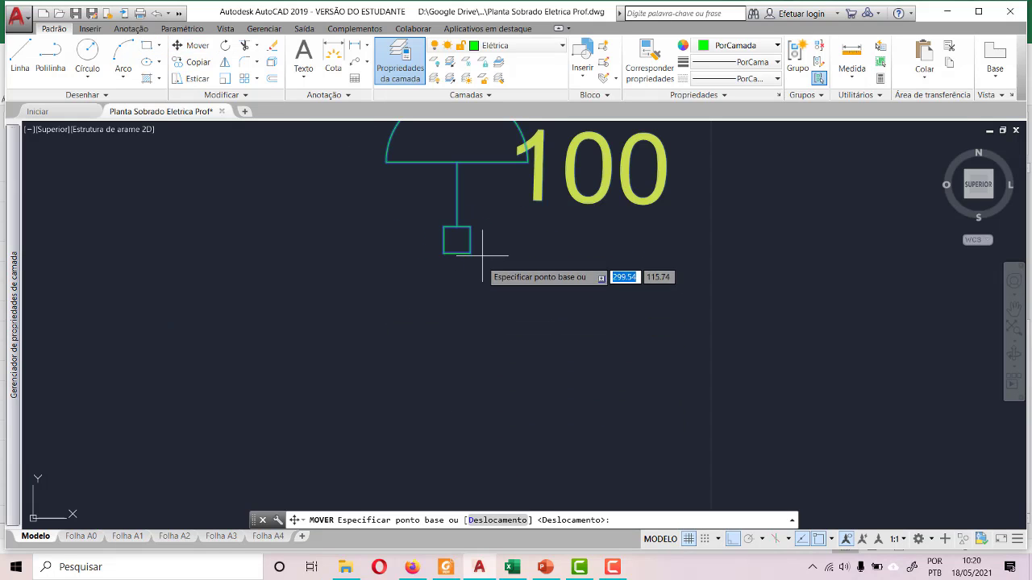
click(456, 234)
scroll(456, 229, down, 5)
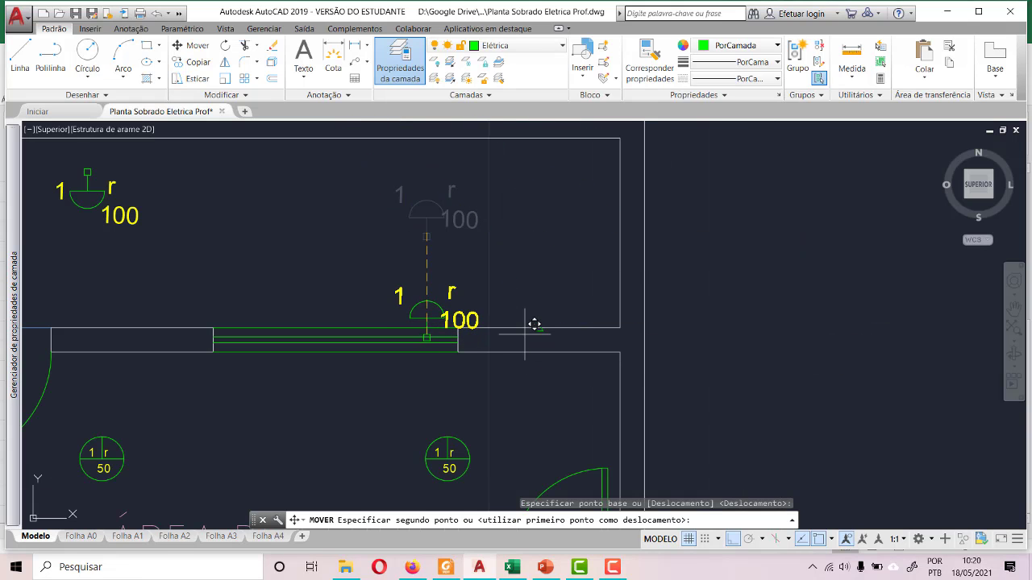
key(F8)
scroll(533, 323, up, 5)
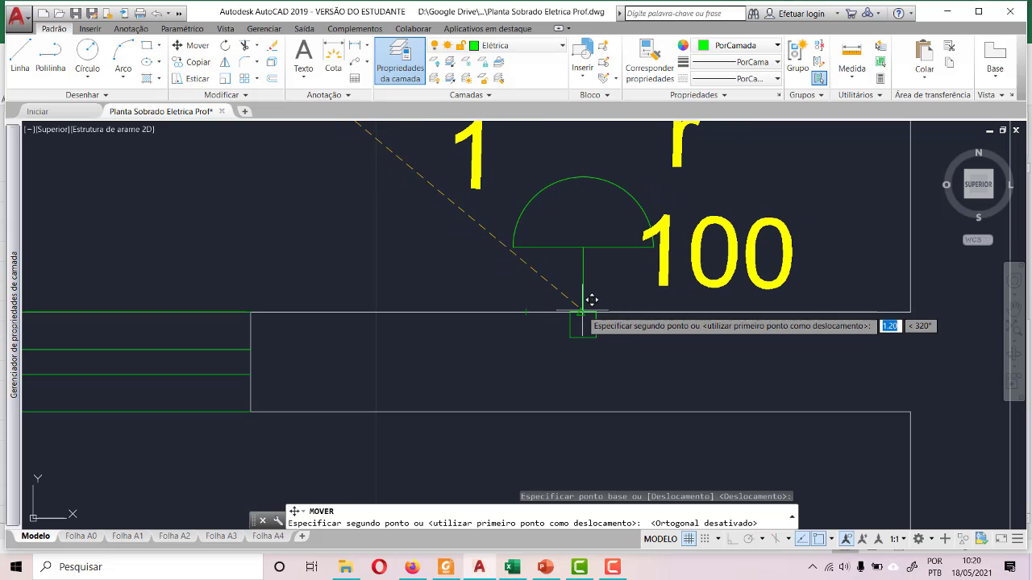
click(579, 310)
- Delete the other labelled wall lamp, the one floating between the boundary wall and the Área de Serviço
scroll(579, 310, down, 6)
scroll(239, 299, up, 4)
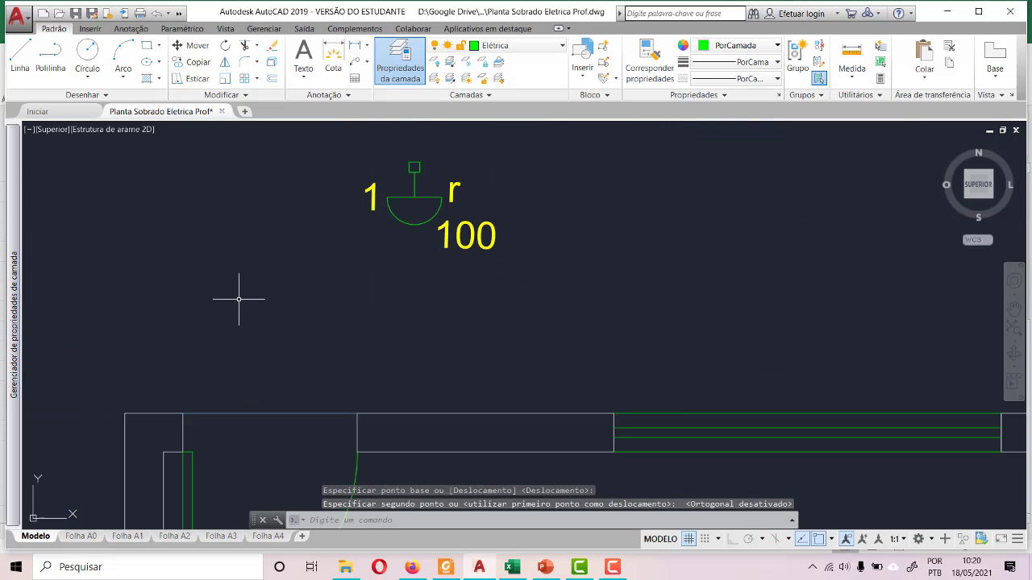
mouse_move(353, 139)
mouse_down()
mouse_move(553, 285)
mouse_move(532, 288)
mouse_up()
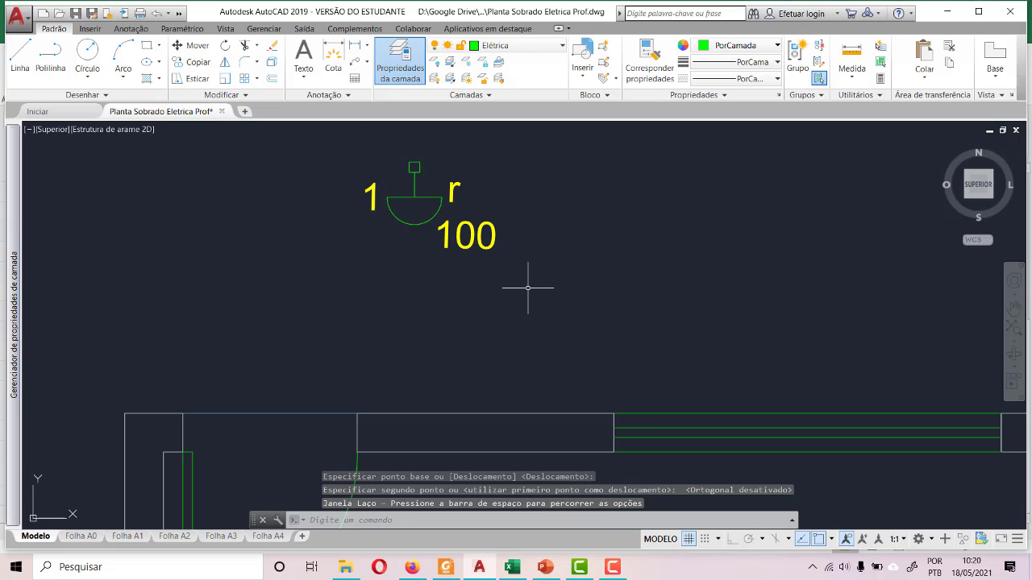
scroll(481, 302, down, 4)
click(423, 240)
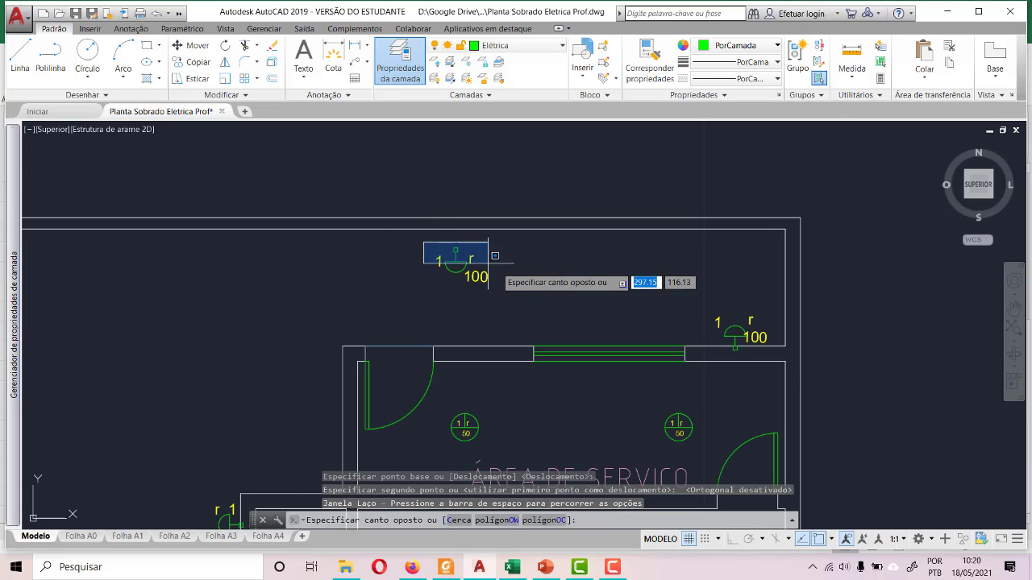
click(523, 295)
key(Delete)
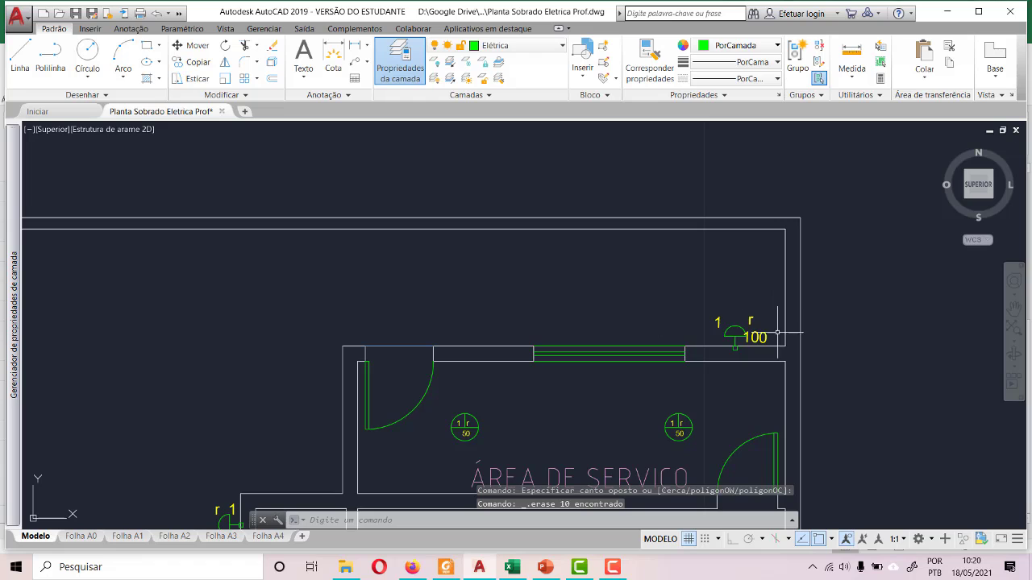
- Copy the wall-mounted lamp with its labels and paste it above the wall section between the door and the window
scroll(769, 362, up, 4)
click(611, 223)
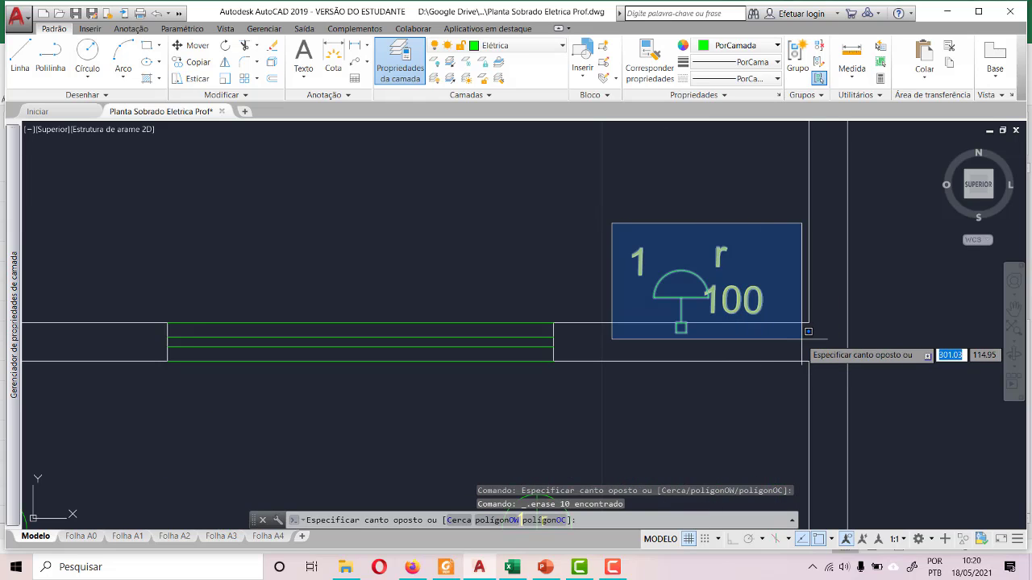
click(803, 370)
key(ctrl+c)
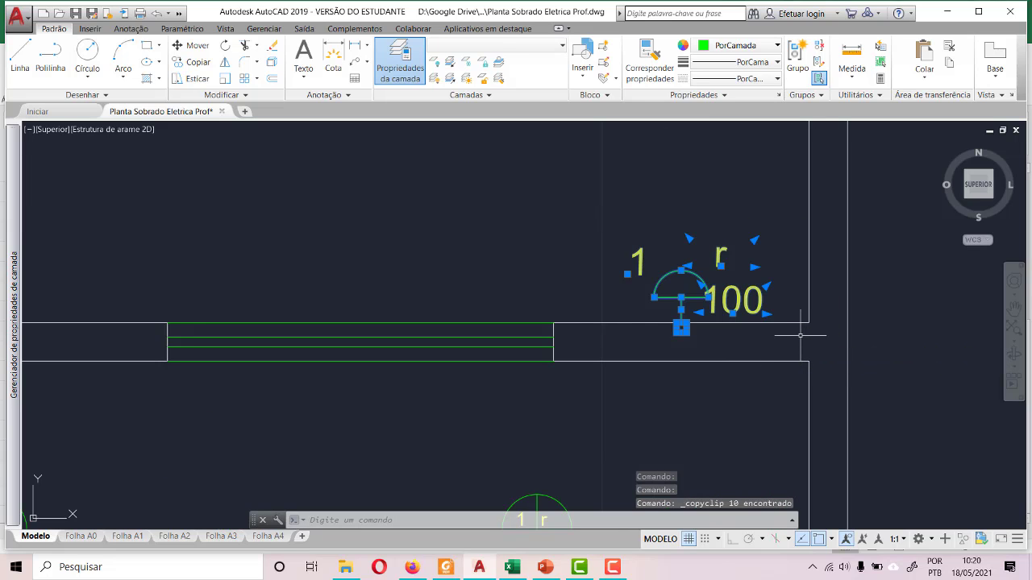
key(ctrl+v)
scroll(701, 304, down, 2)
click(240, 291)
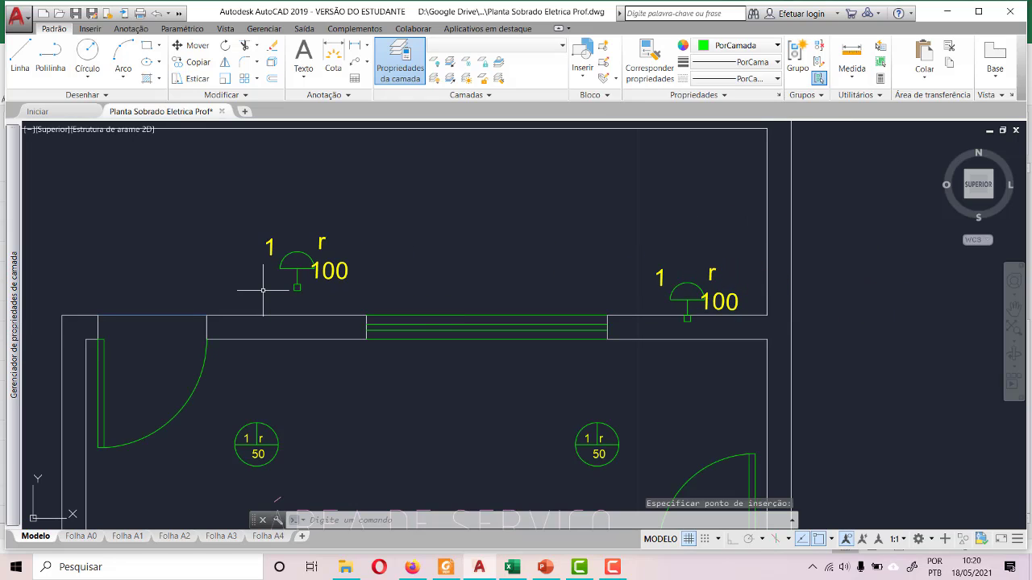
- Move the pasted lamp with its labels from its stem end onto the outer wall line between the Área de Serviço door and window
click(231, 219)
click(362, 293)
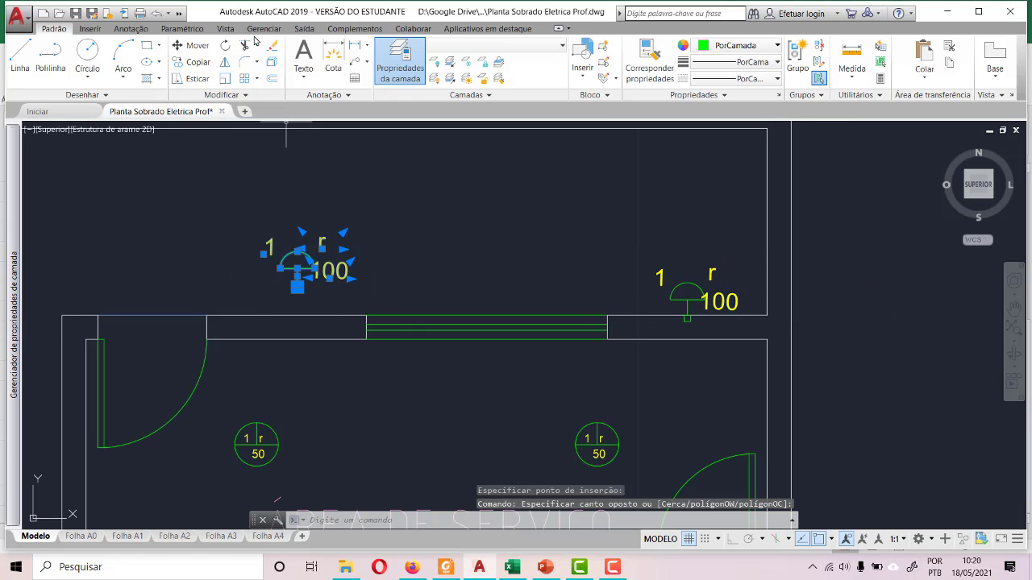
click(190, 45)
scroll(283, 275, up, 6)
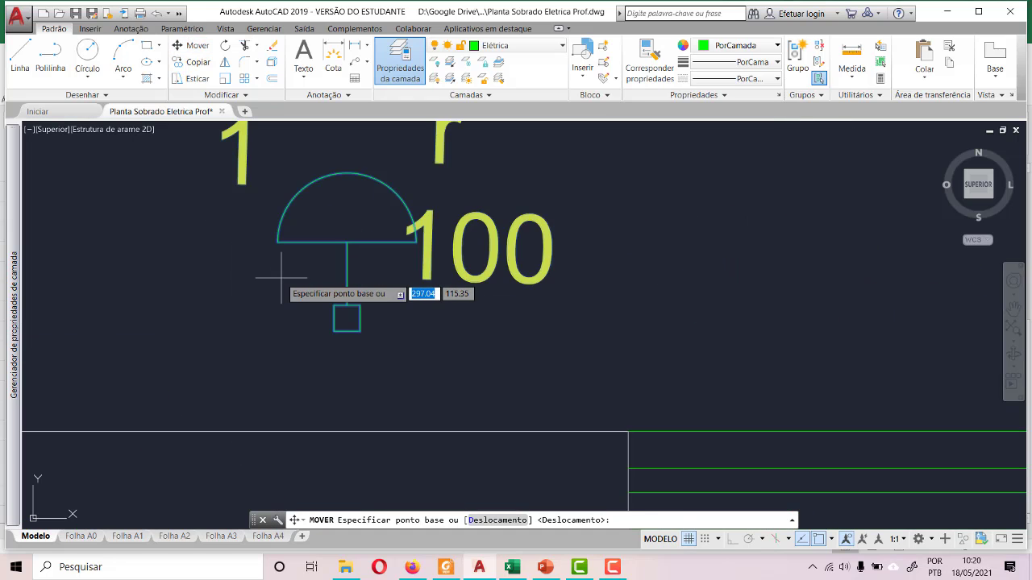
click(347, 306)
scroll(367, 322, down, 4)
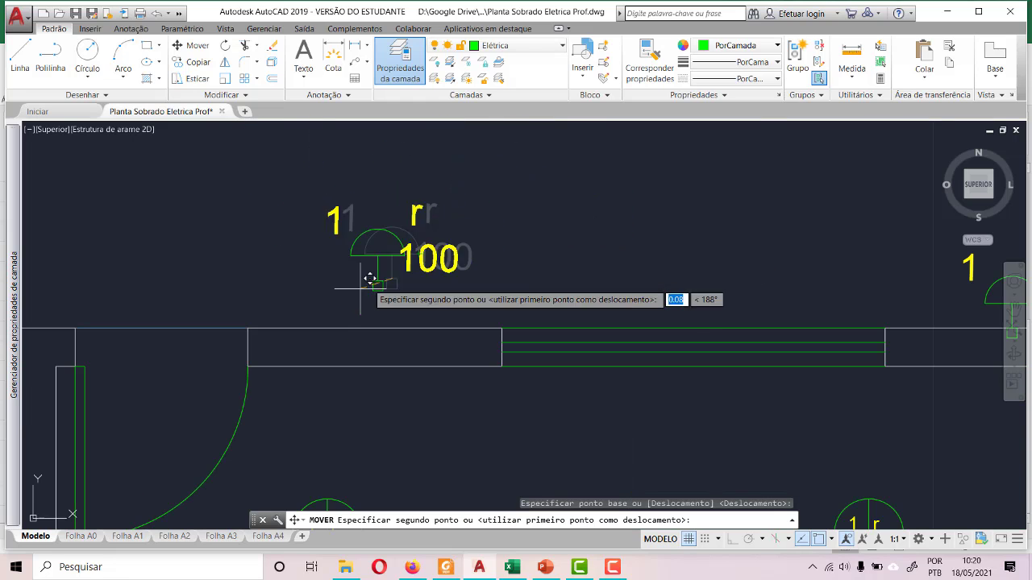
click(365, 327)
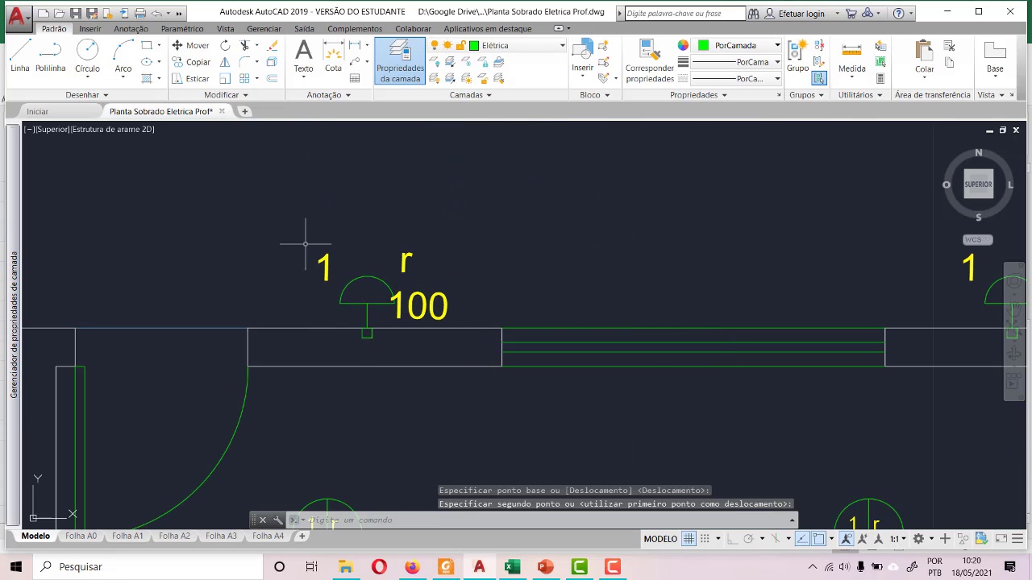
- Review the lighting points across the ground floor plan, from the Quintal and W.C. Social to the Garagem, Jardim and Área de Serviço
scroll(307, 242, down, 5)
scroll(576, 298, down, 4)
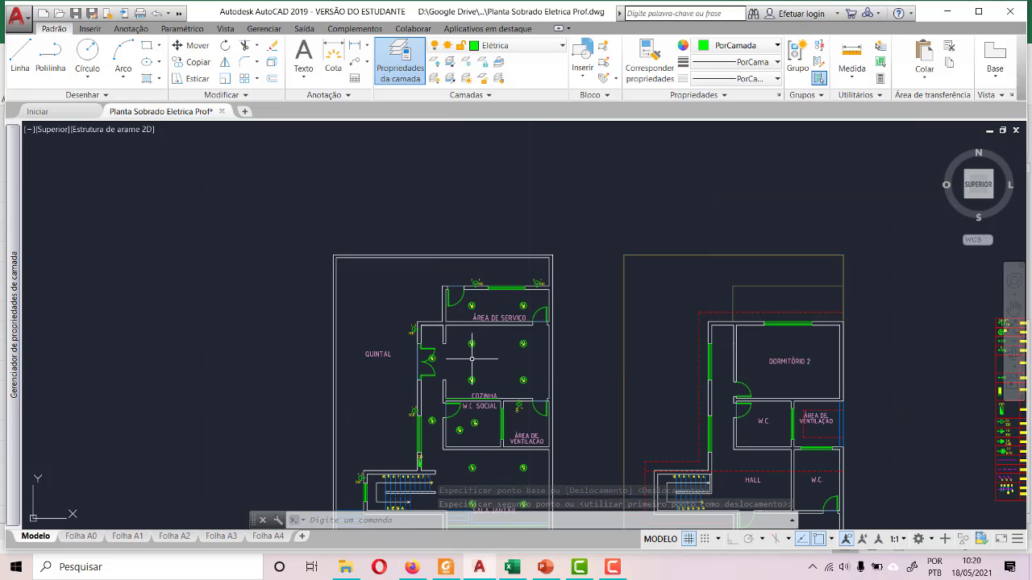
scroll(462, 259, down, 2)
scroll(417, 377, up, 6)
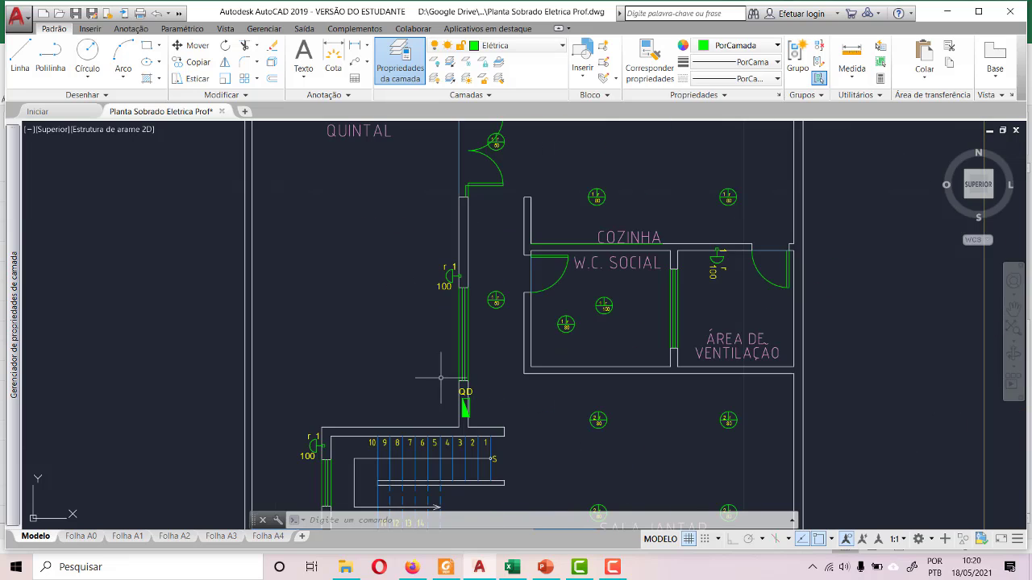
scroll(499, 310, down, 6)
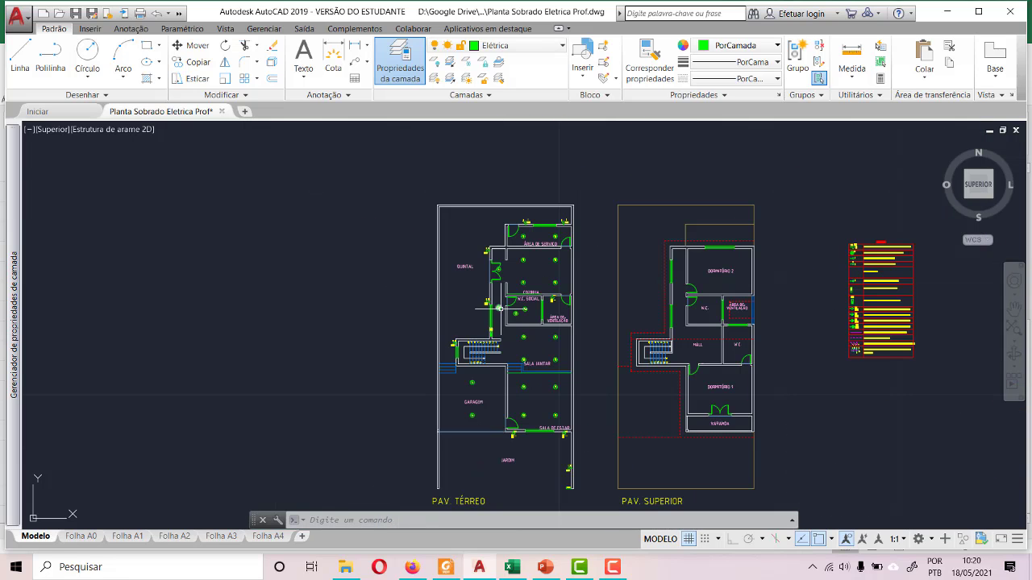
scroll(450, 352, down, 2)
scroll(512, 461, up, 6)
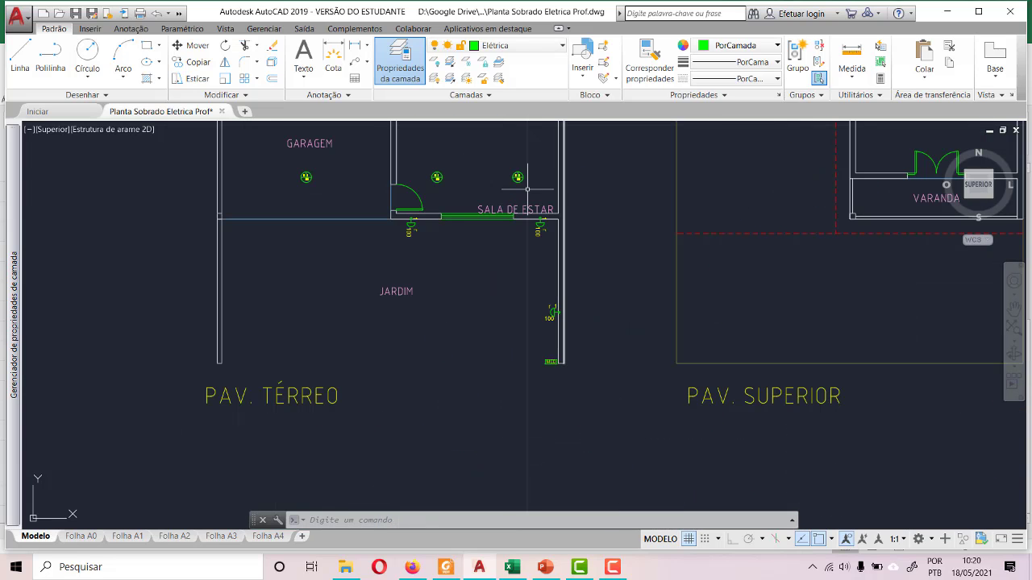
scroll(309, 270, down, 4)
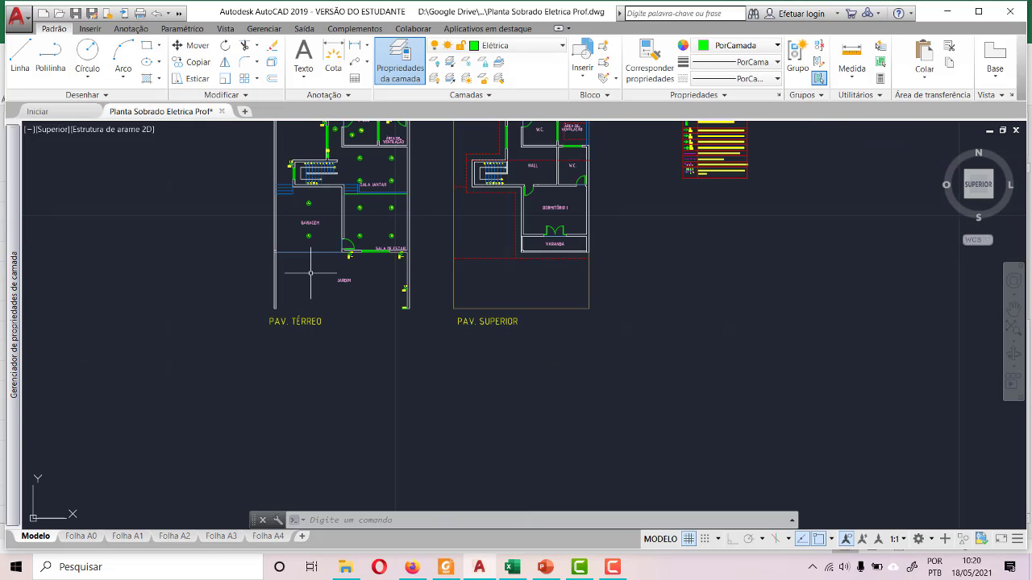
scroll(286, 222, up, 4)
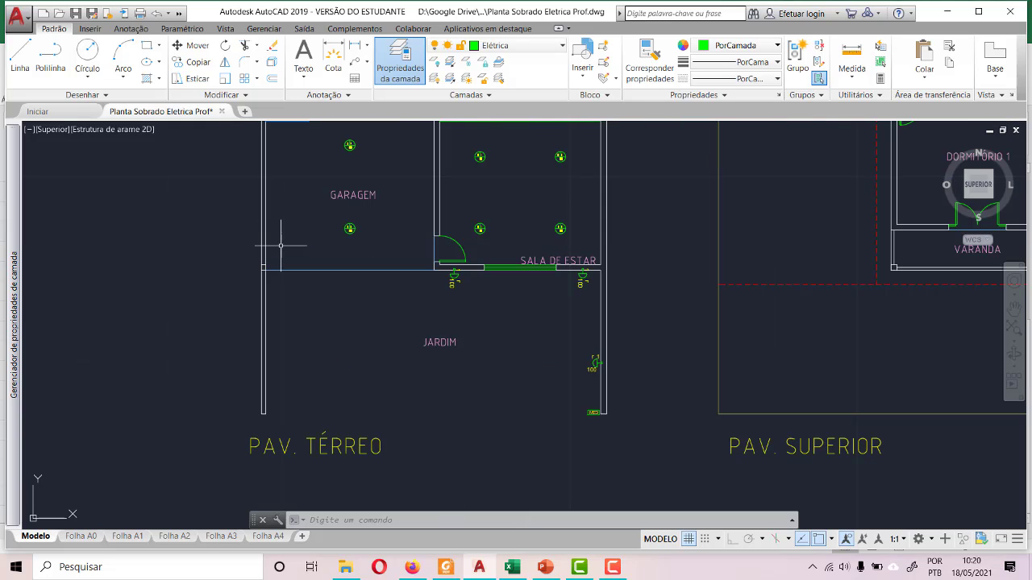
scroll(297, 304, down, 4)
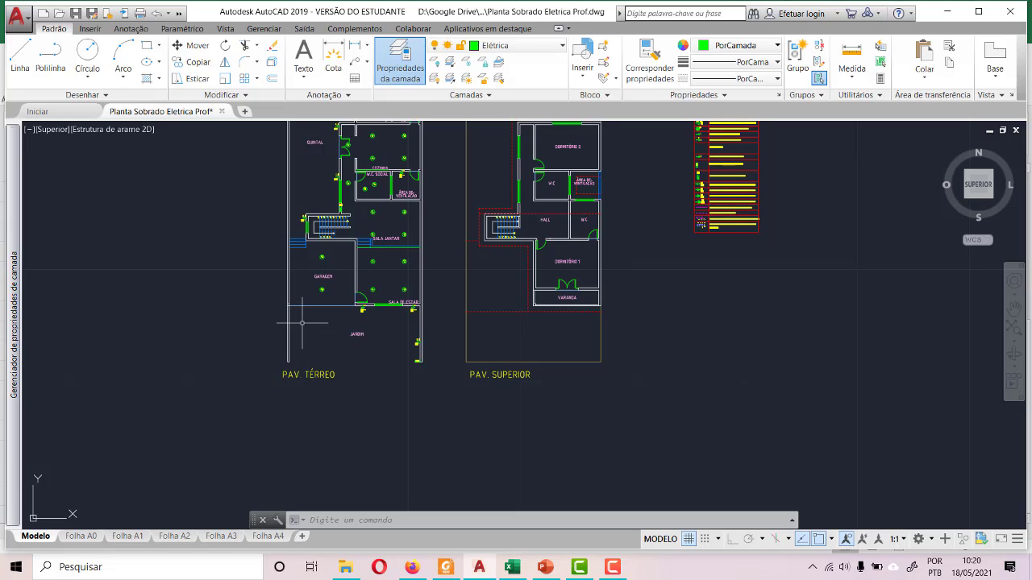
scroll(280, 336, down, 2)
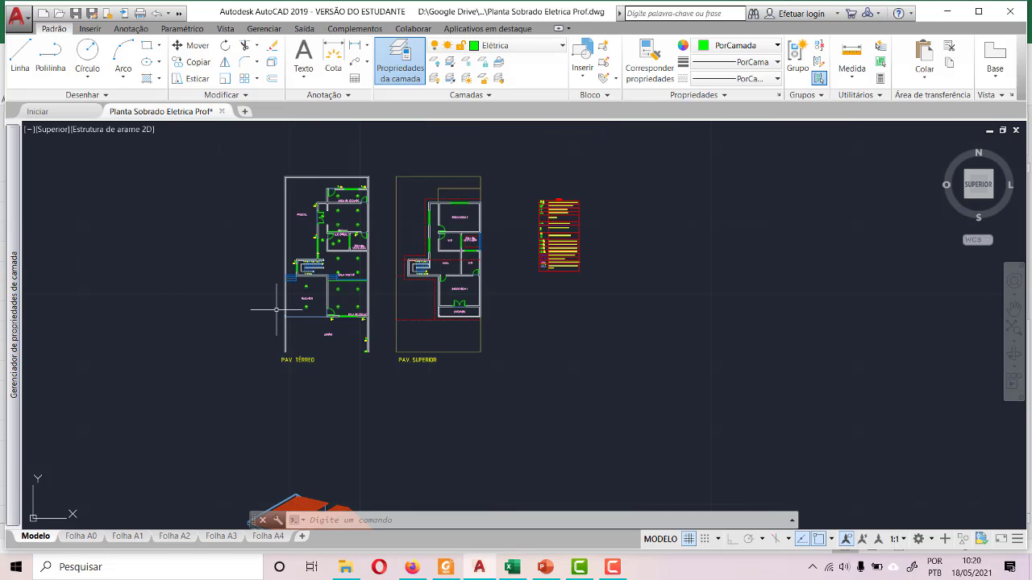
scroll(330, 162, up, 4)
scroll(337, 184, up, 6)
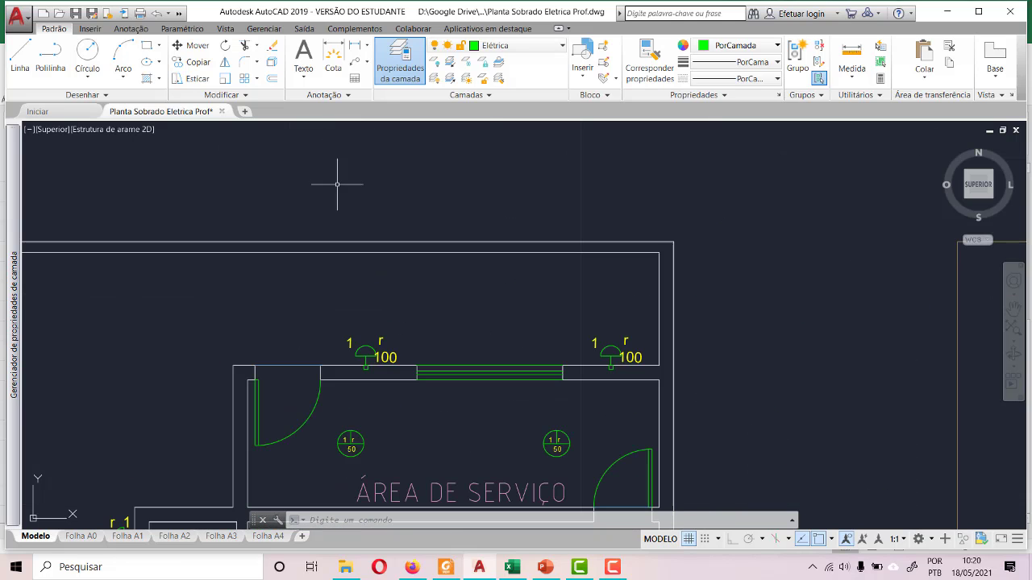
- Save the electrical plan drawing under its existing file name
scroll(338, 187, down, 8)
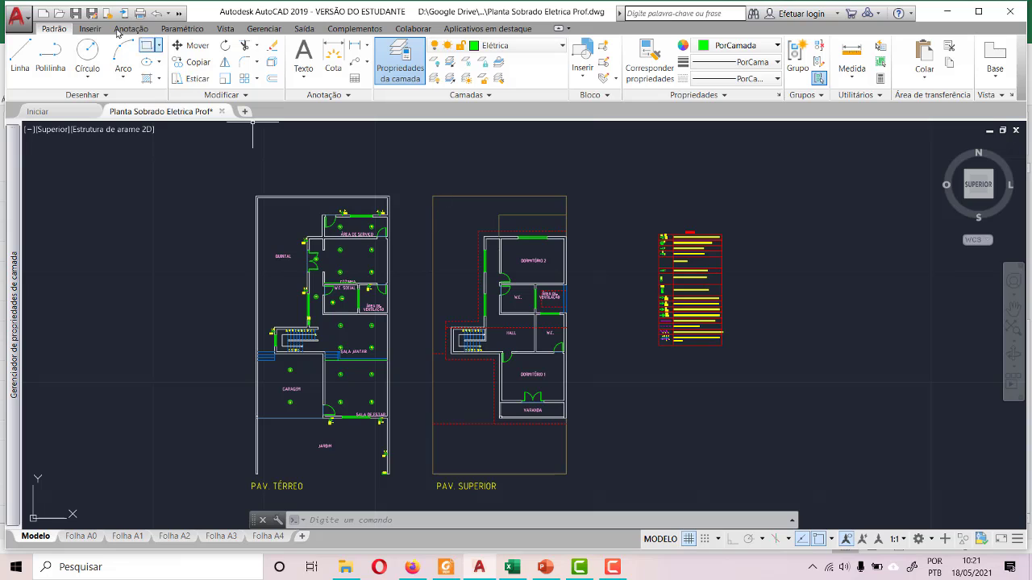
click(75, 13)
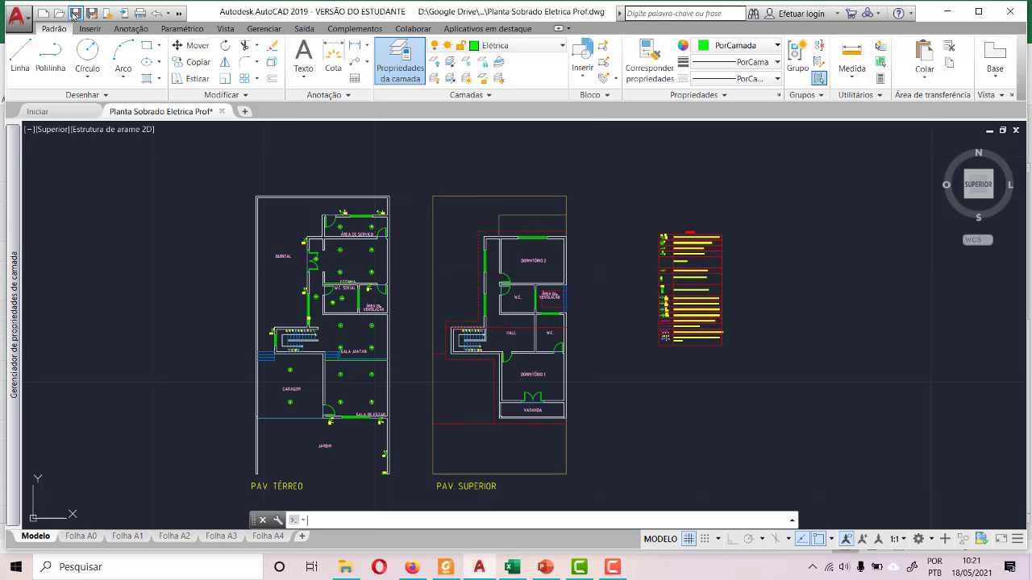
click(580, 567)
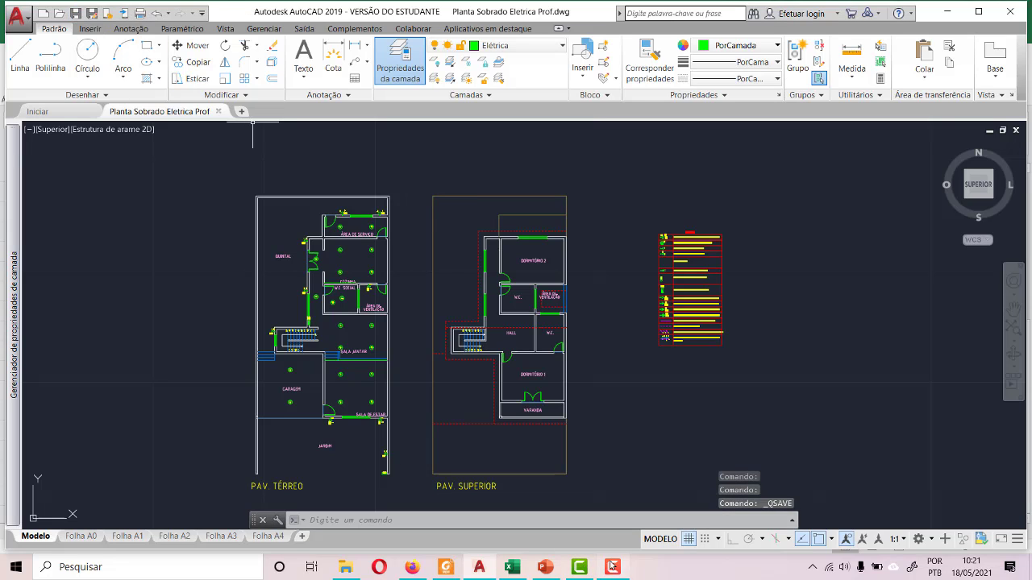